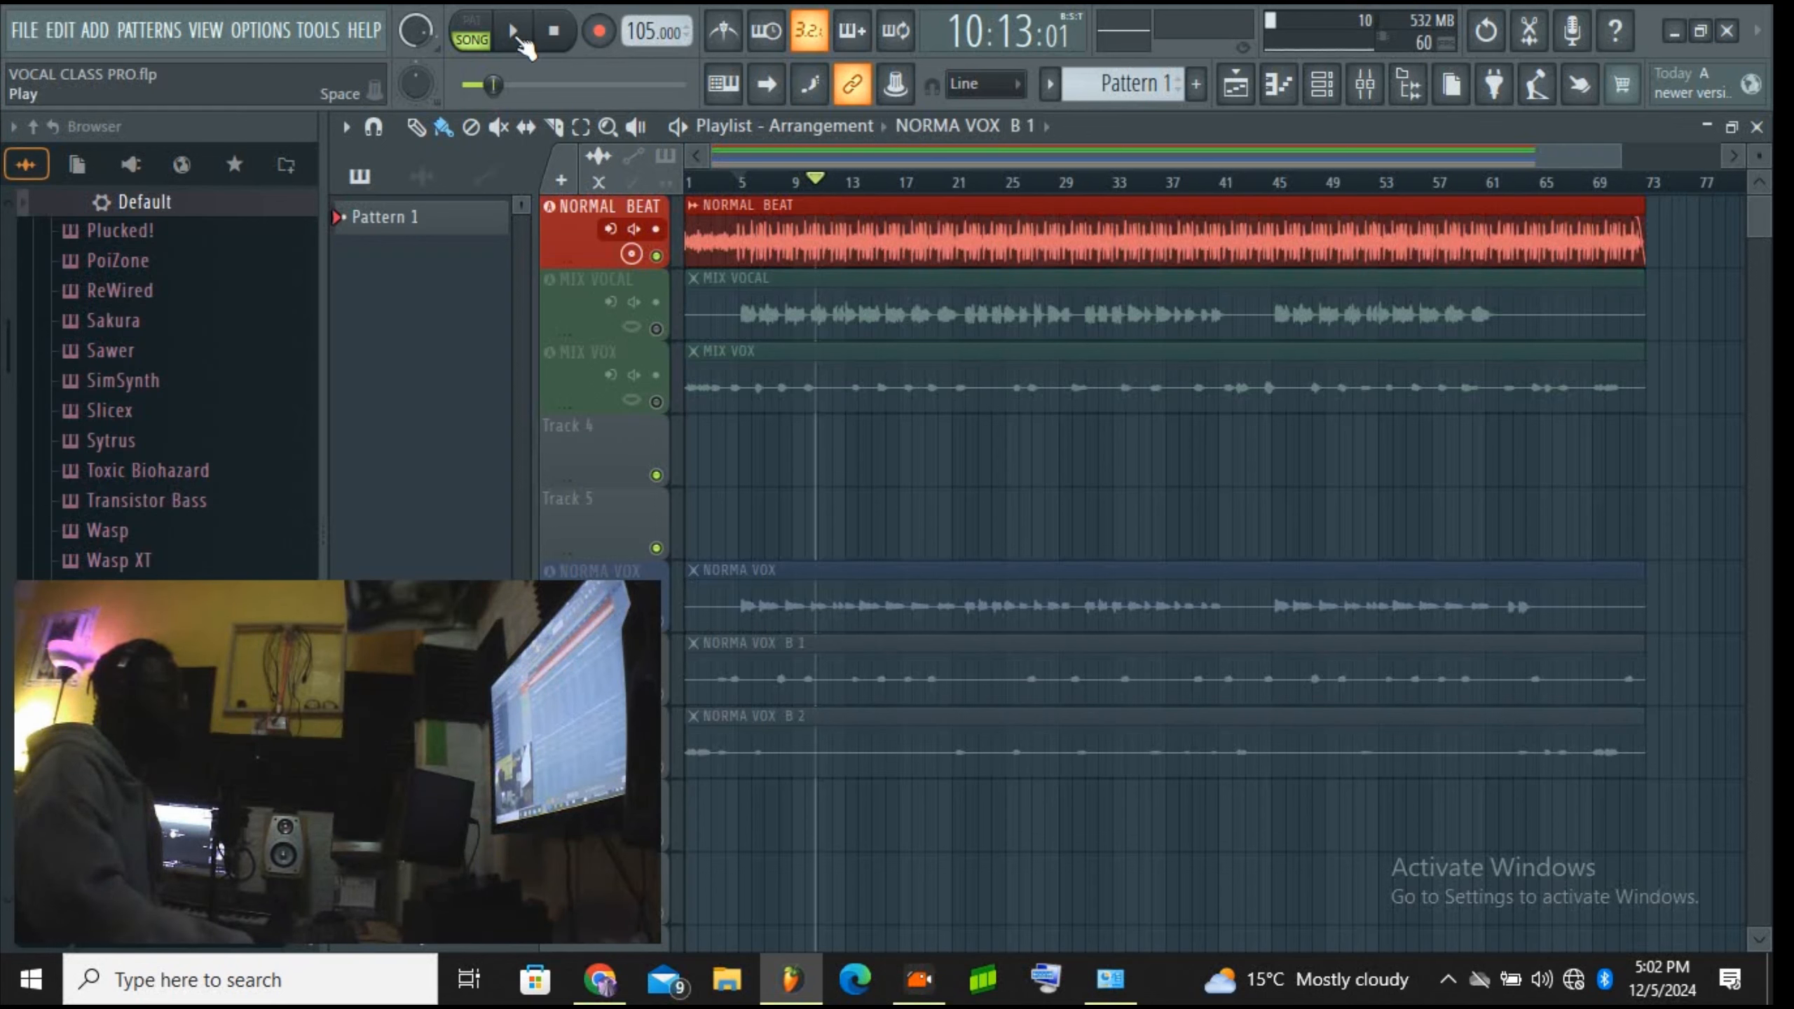
# Step: Start song playback and unmute the MIX VOCAL and MIX VOX tracks in the playlist
pyautogui.click(518, 35)
pyautogui.click(656, 328)
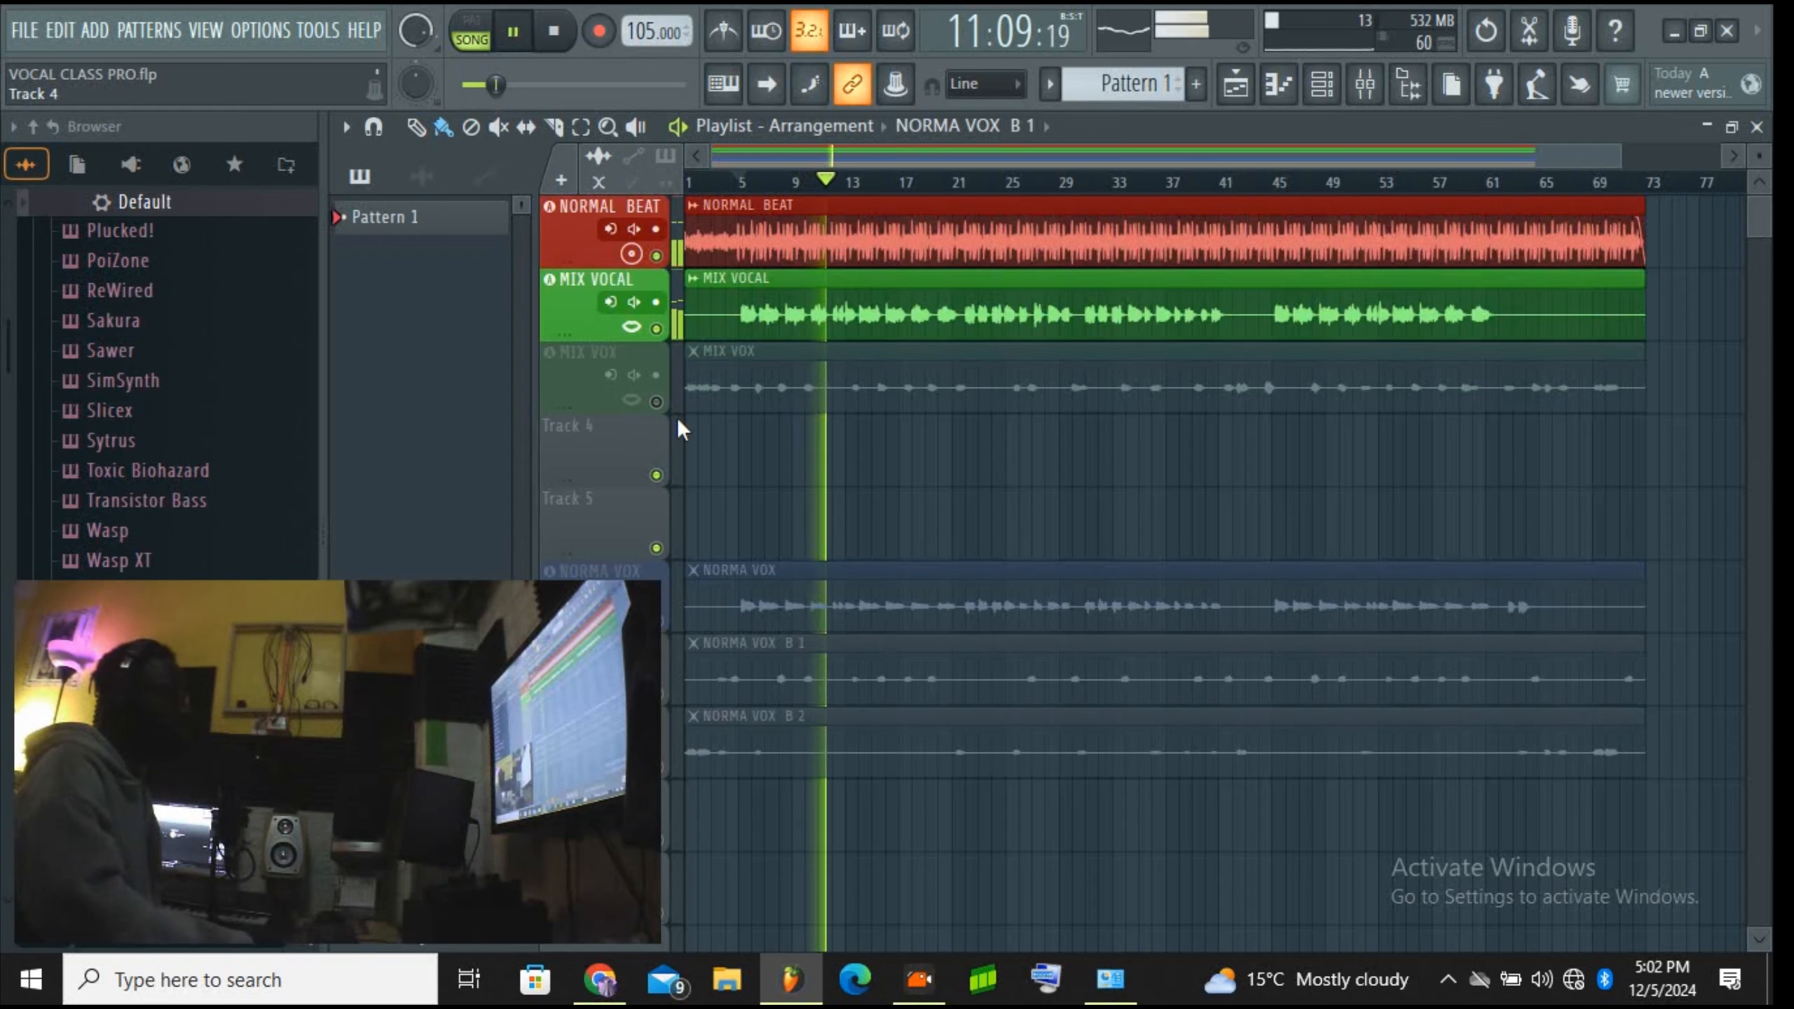
pyautogui.click(656, 402)
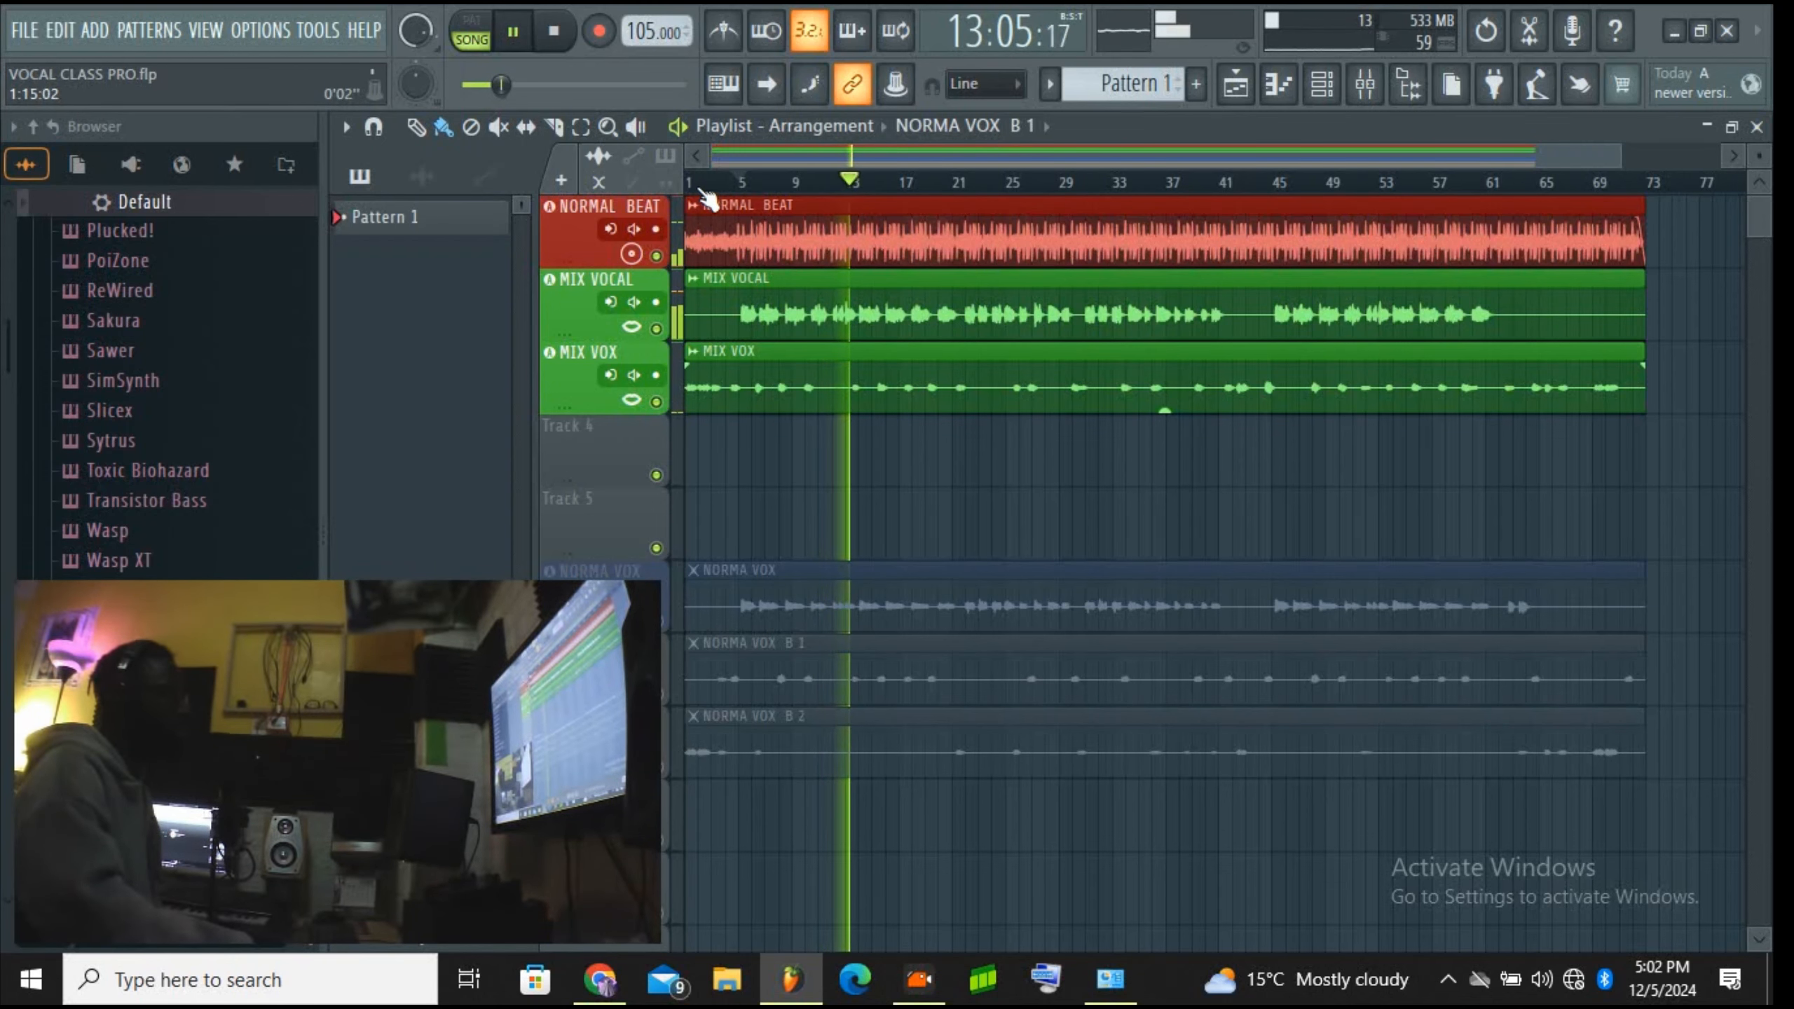
# Step: Unmute MIX VOX and MIX VOCAL in the mixer, lower the MIX VOX volume to -11.4 dB, and pause playback
pyautogui.click(1367, 88)
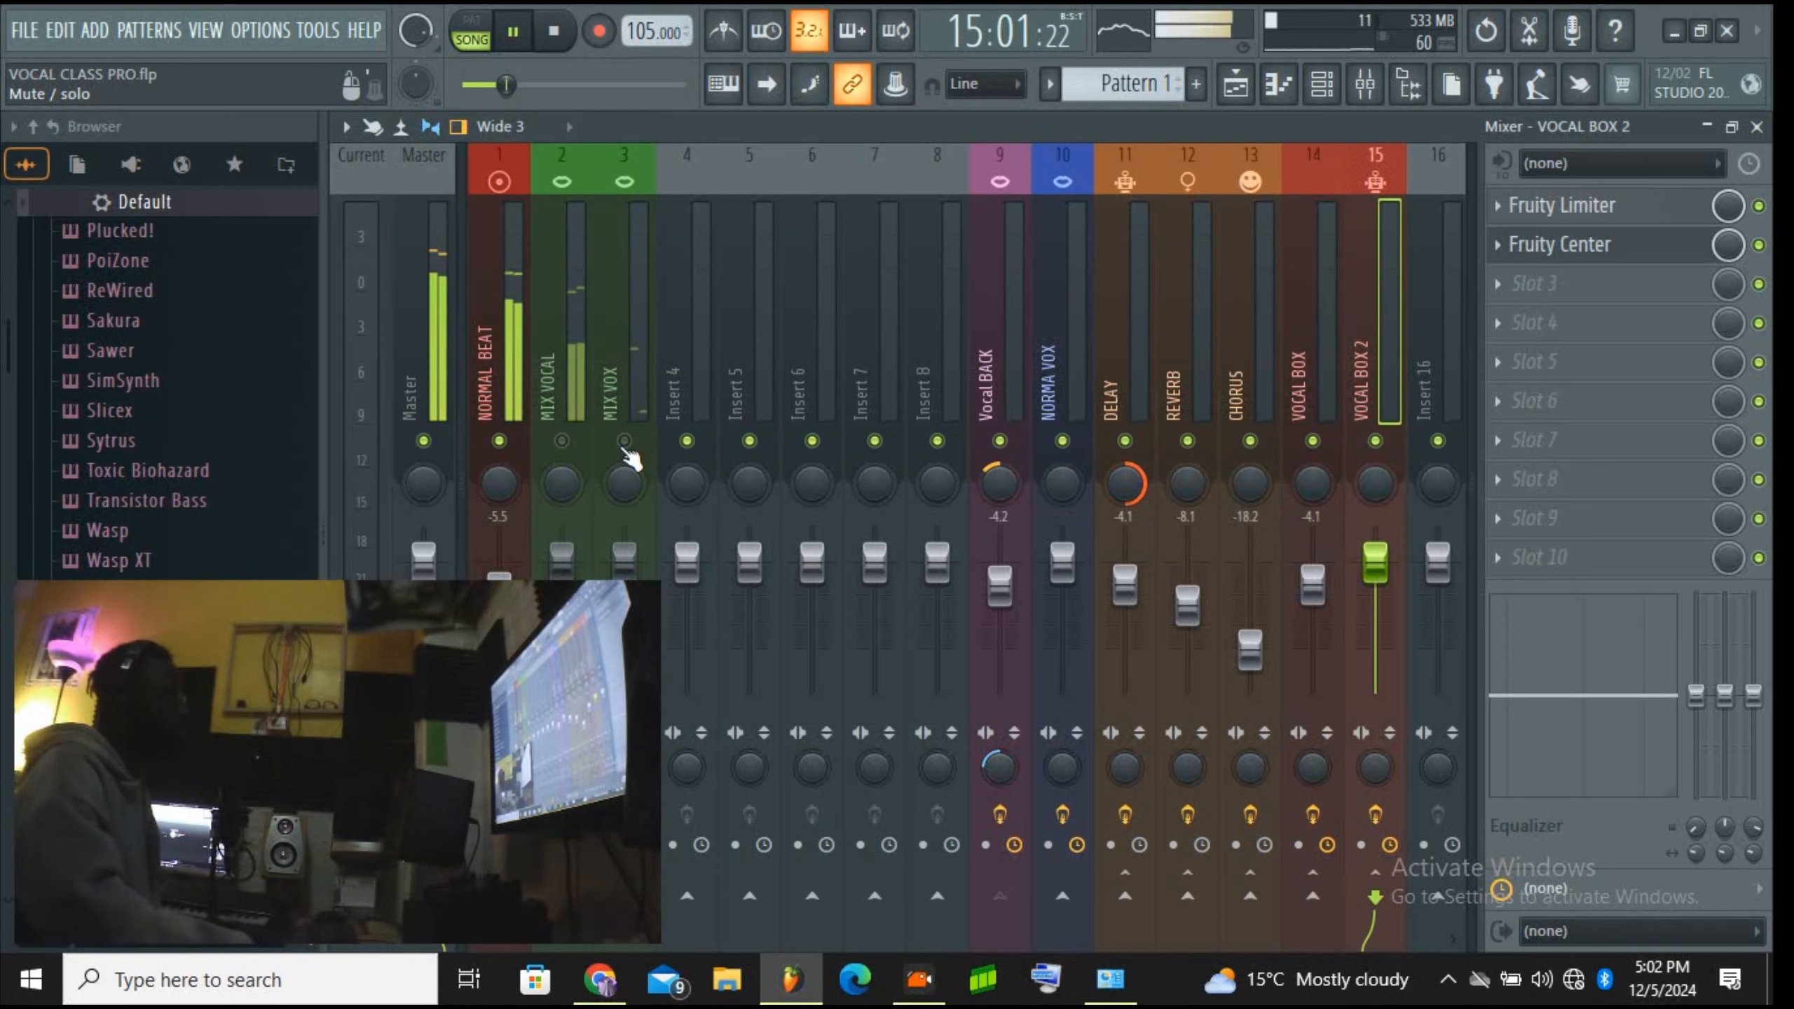
pyautogui.click(624, 441)
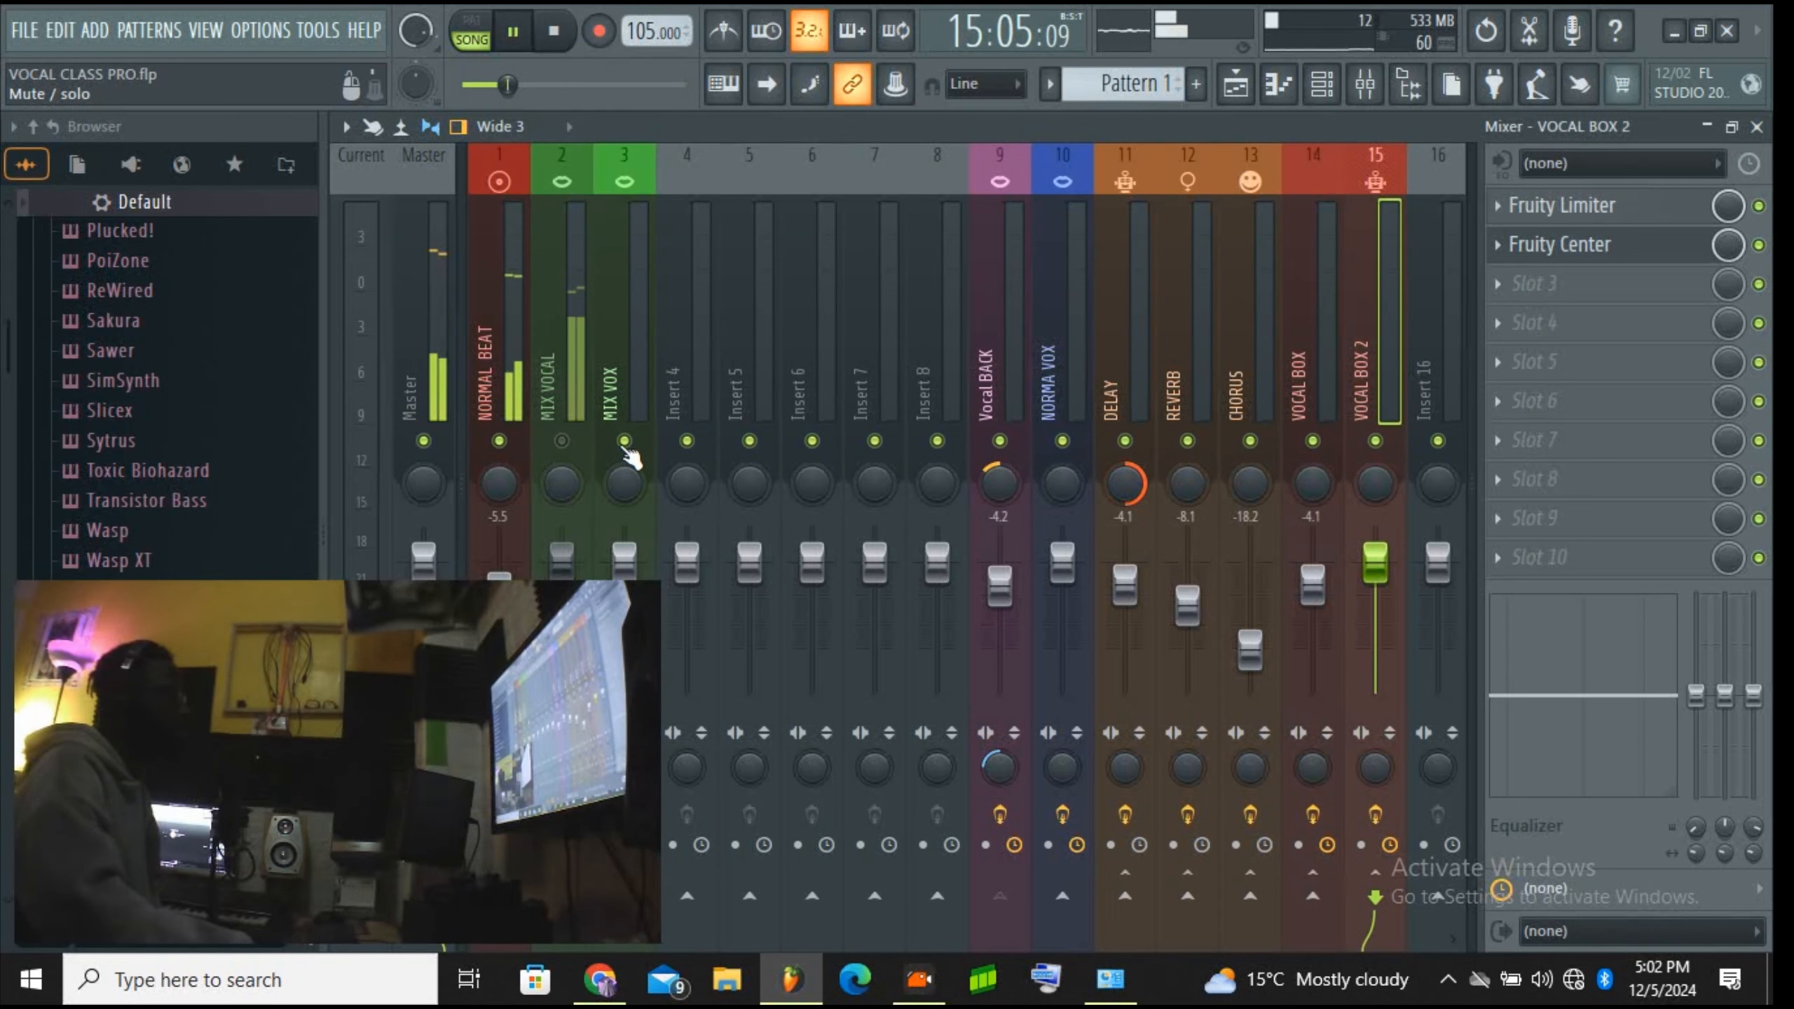
pyautogui.click(561, 441)
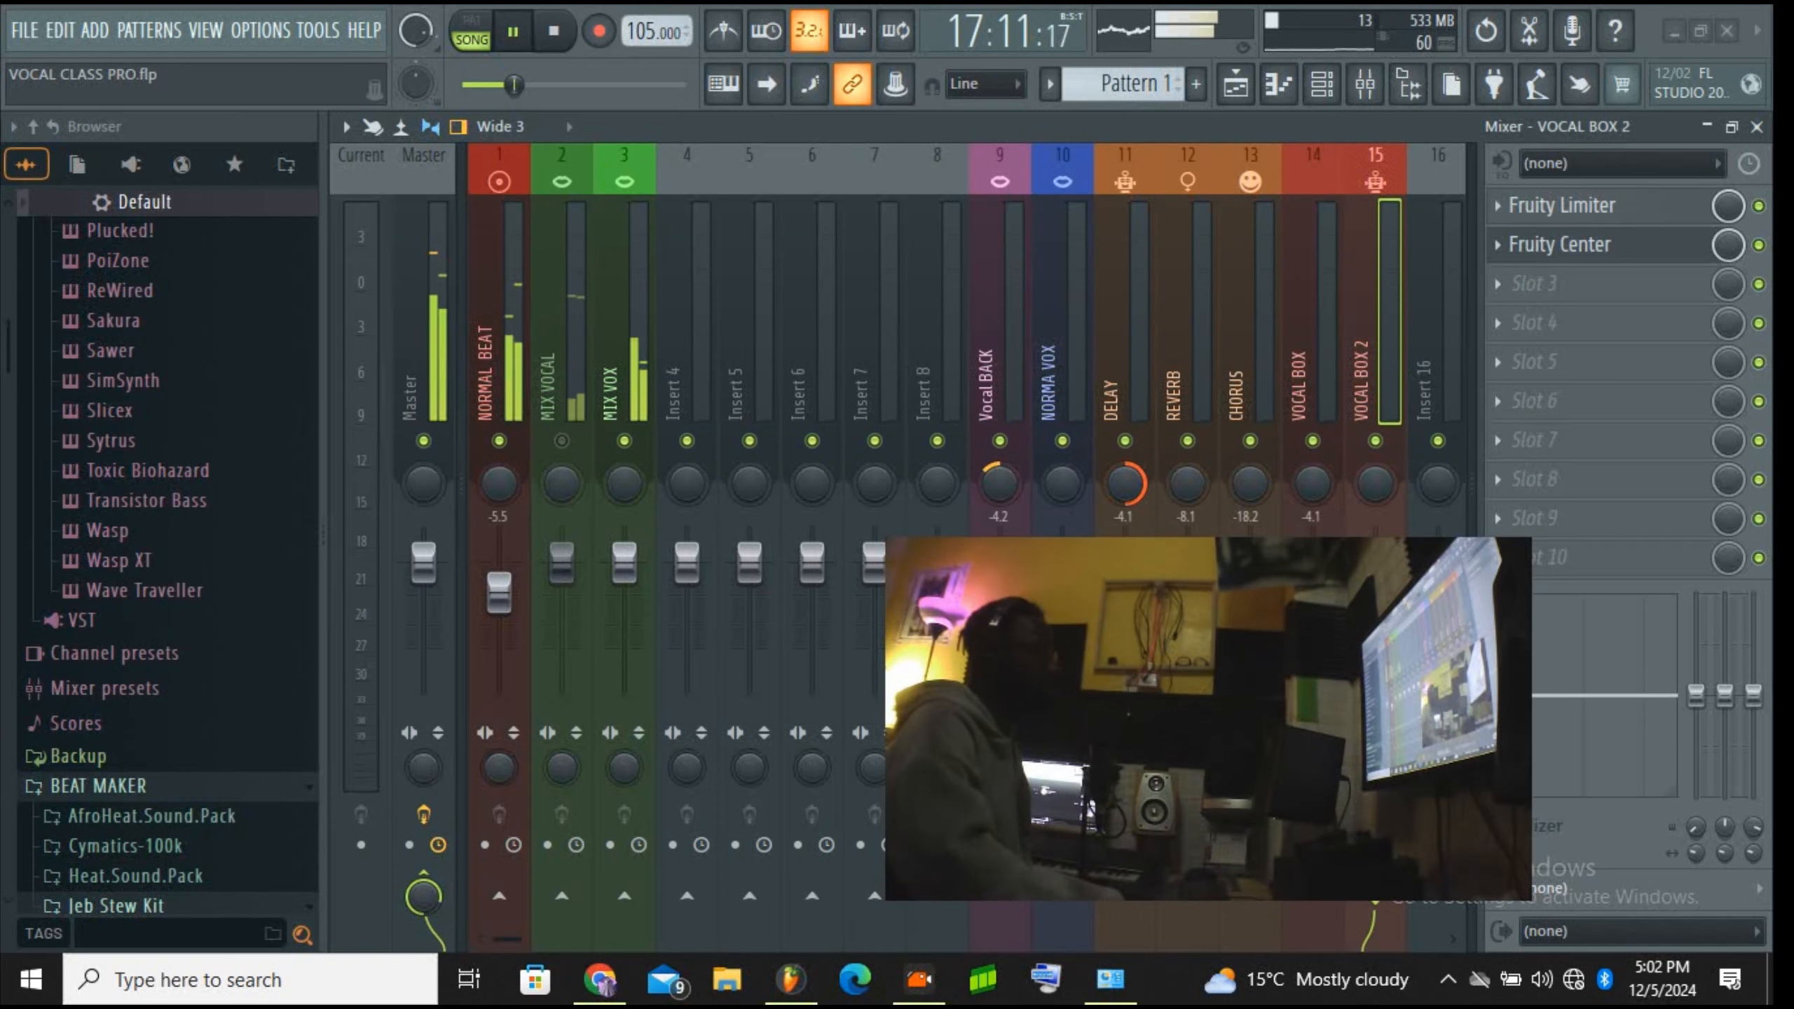
pyautogui.moveTo(623, 564); pyautogui.dragTo(623, 599)
pyautogui.click(561, 441)
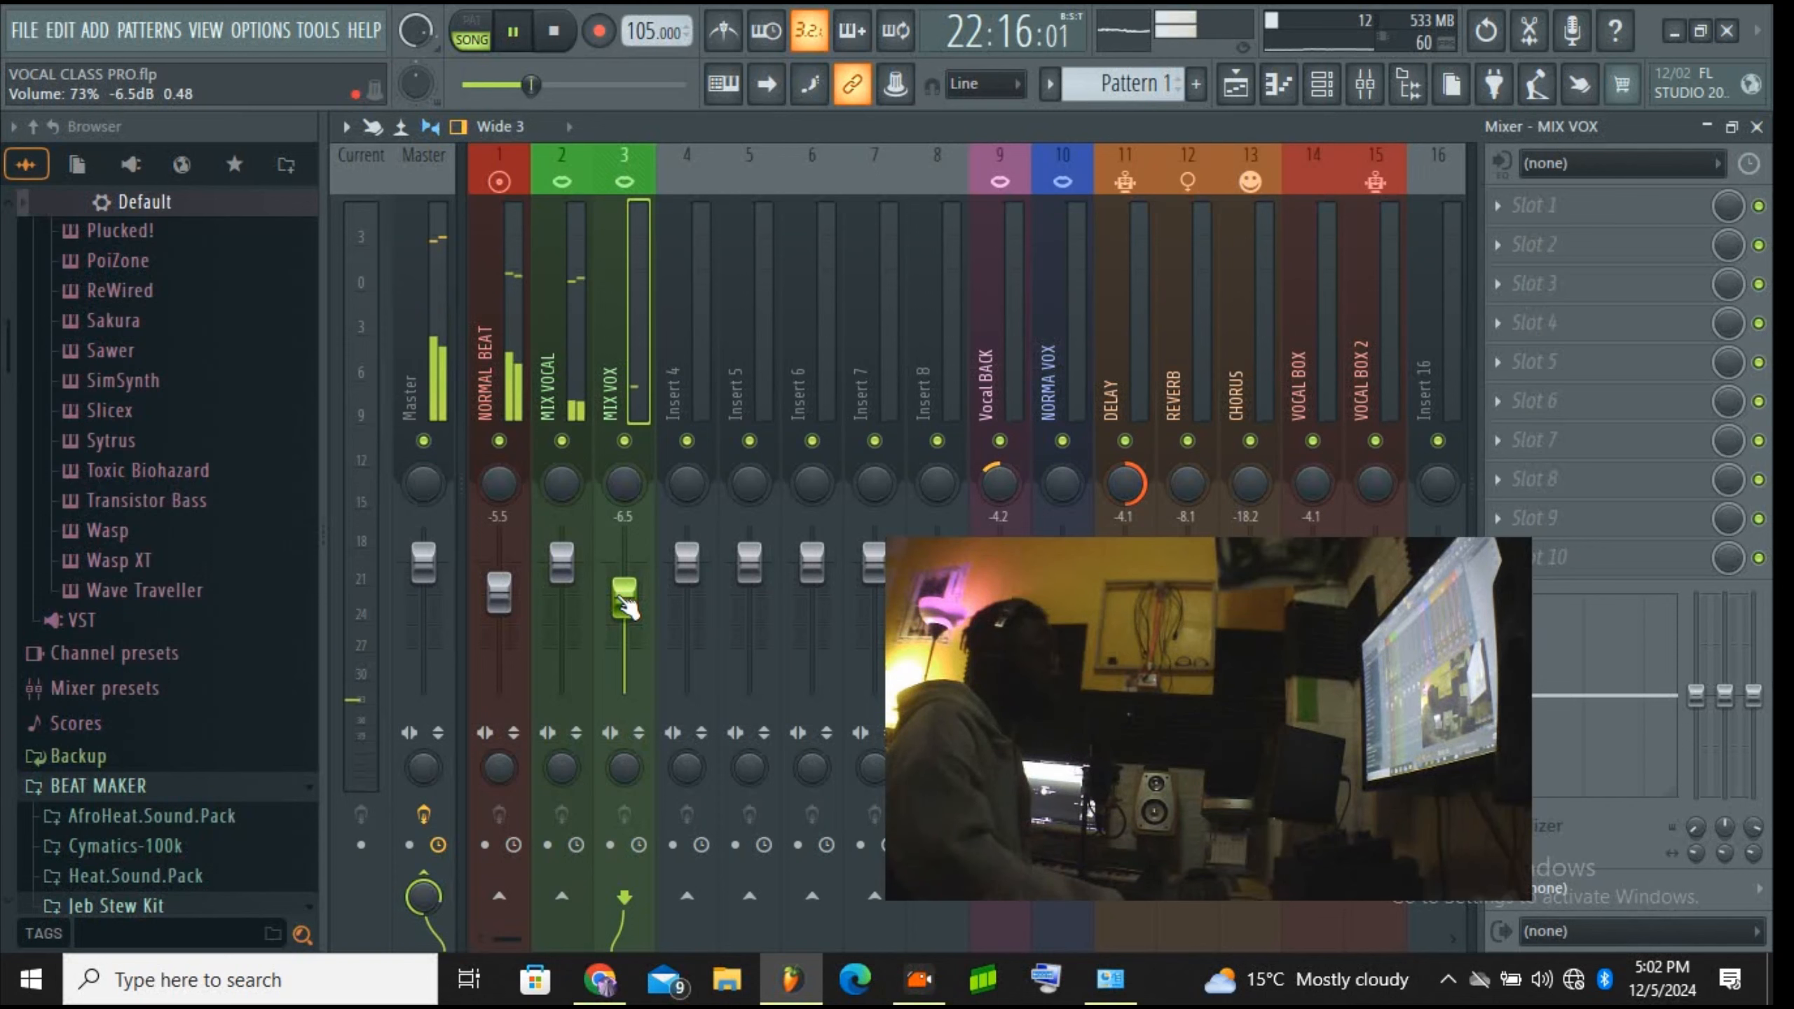
pyautogui.moveTo(624, 597); pyautogui.dragTo(623, 622)
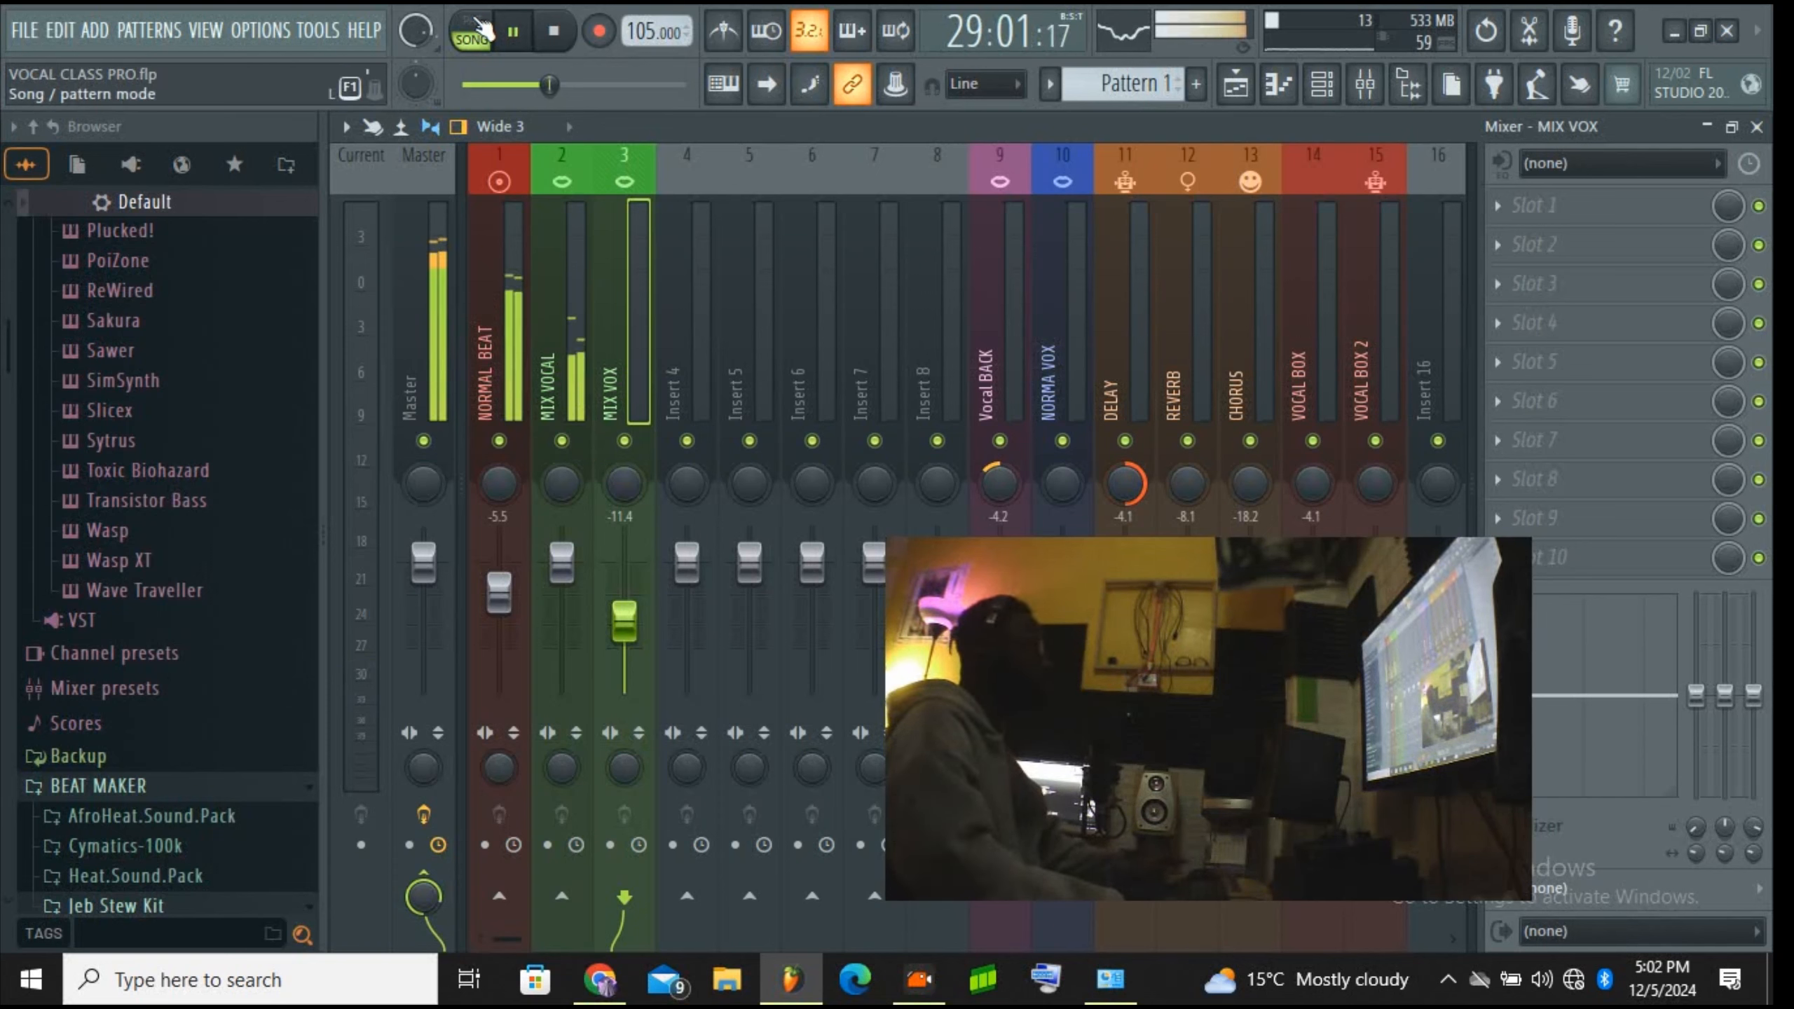
pyautogui.click(513, 31)
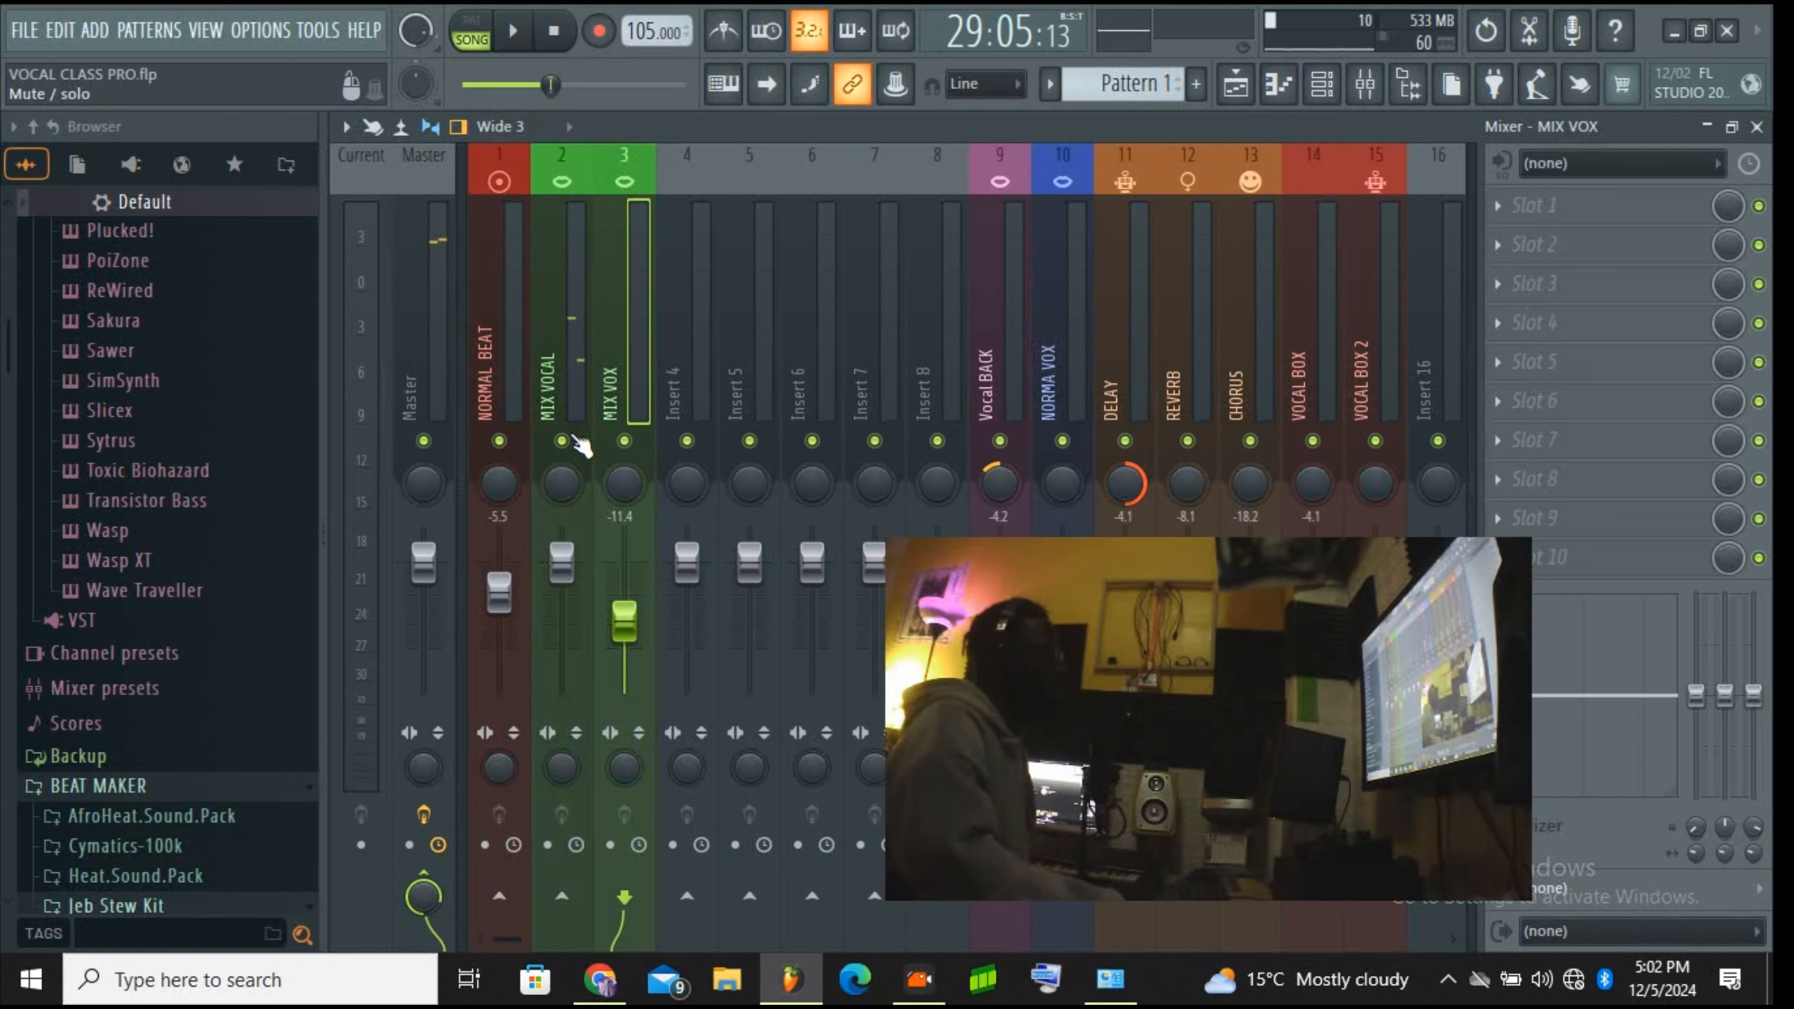
# Step: Mute MIX VOX and MIX VOCAL in both the mixer and the playlist
pyautogui.click(625, 440)
pyautogui.click(562, 440)
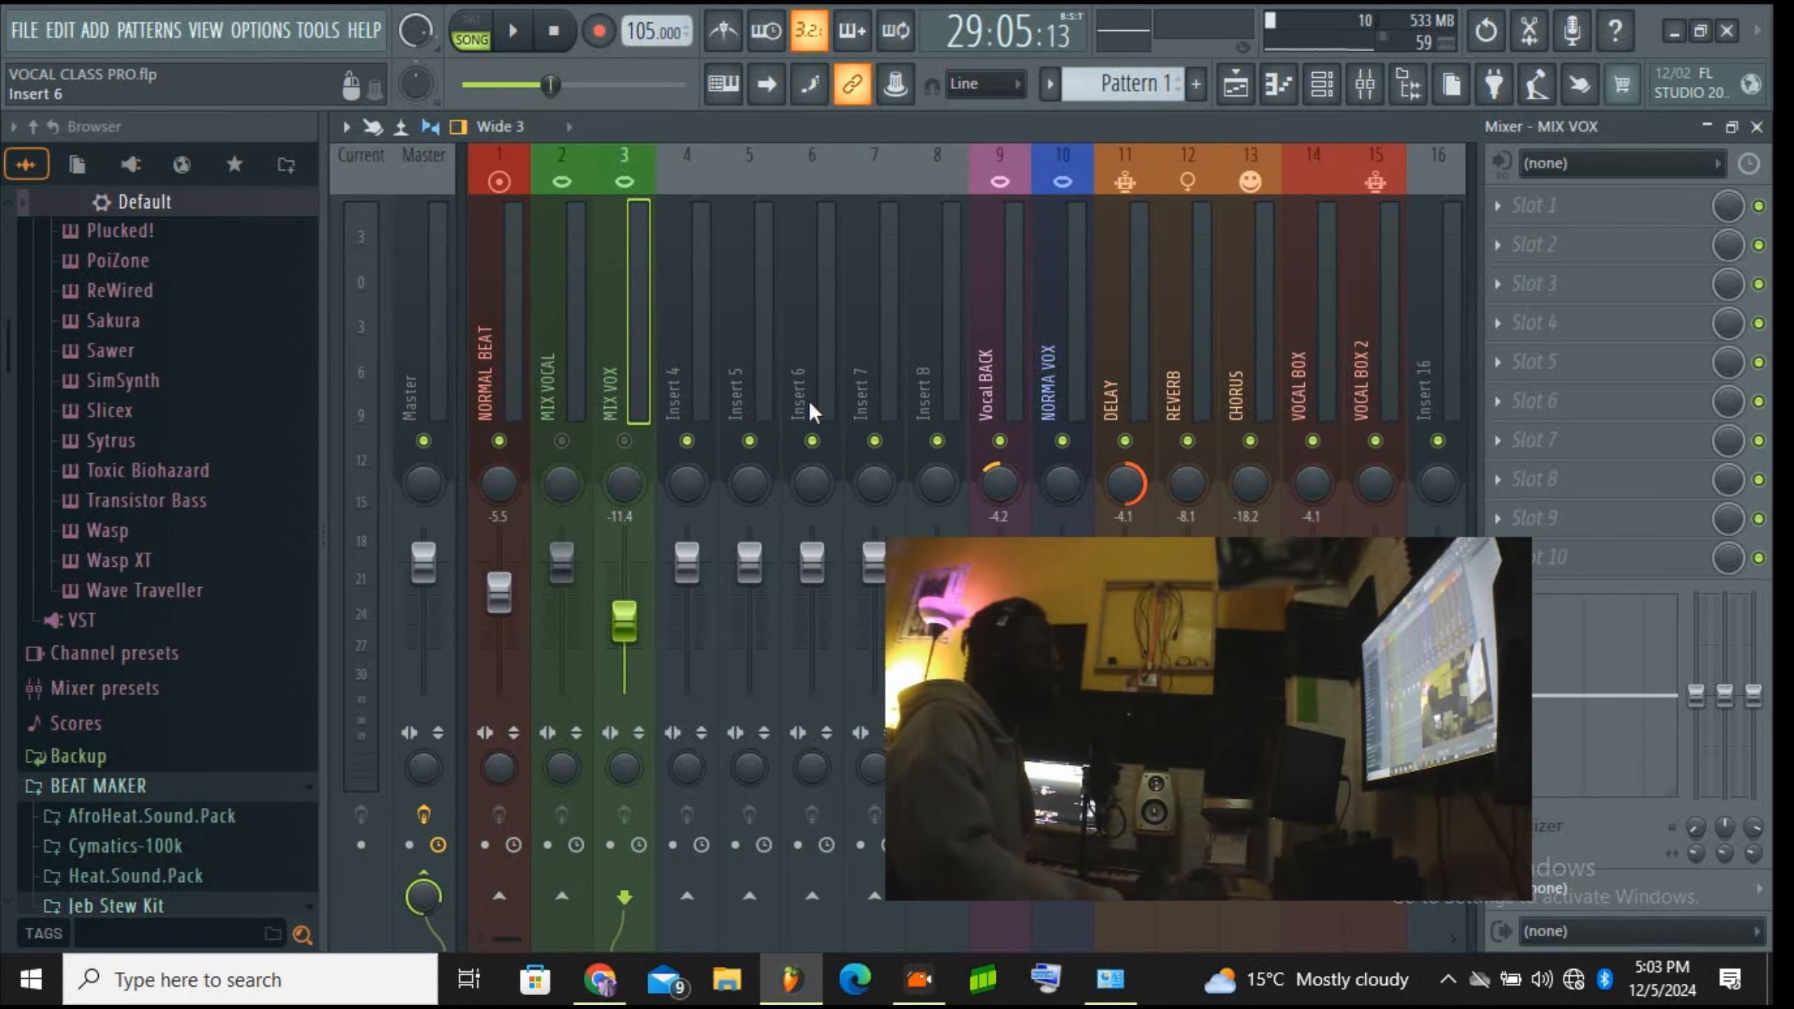
pyautogui.click(1236, 83)
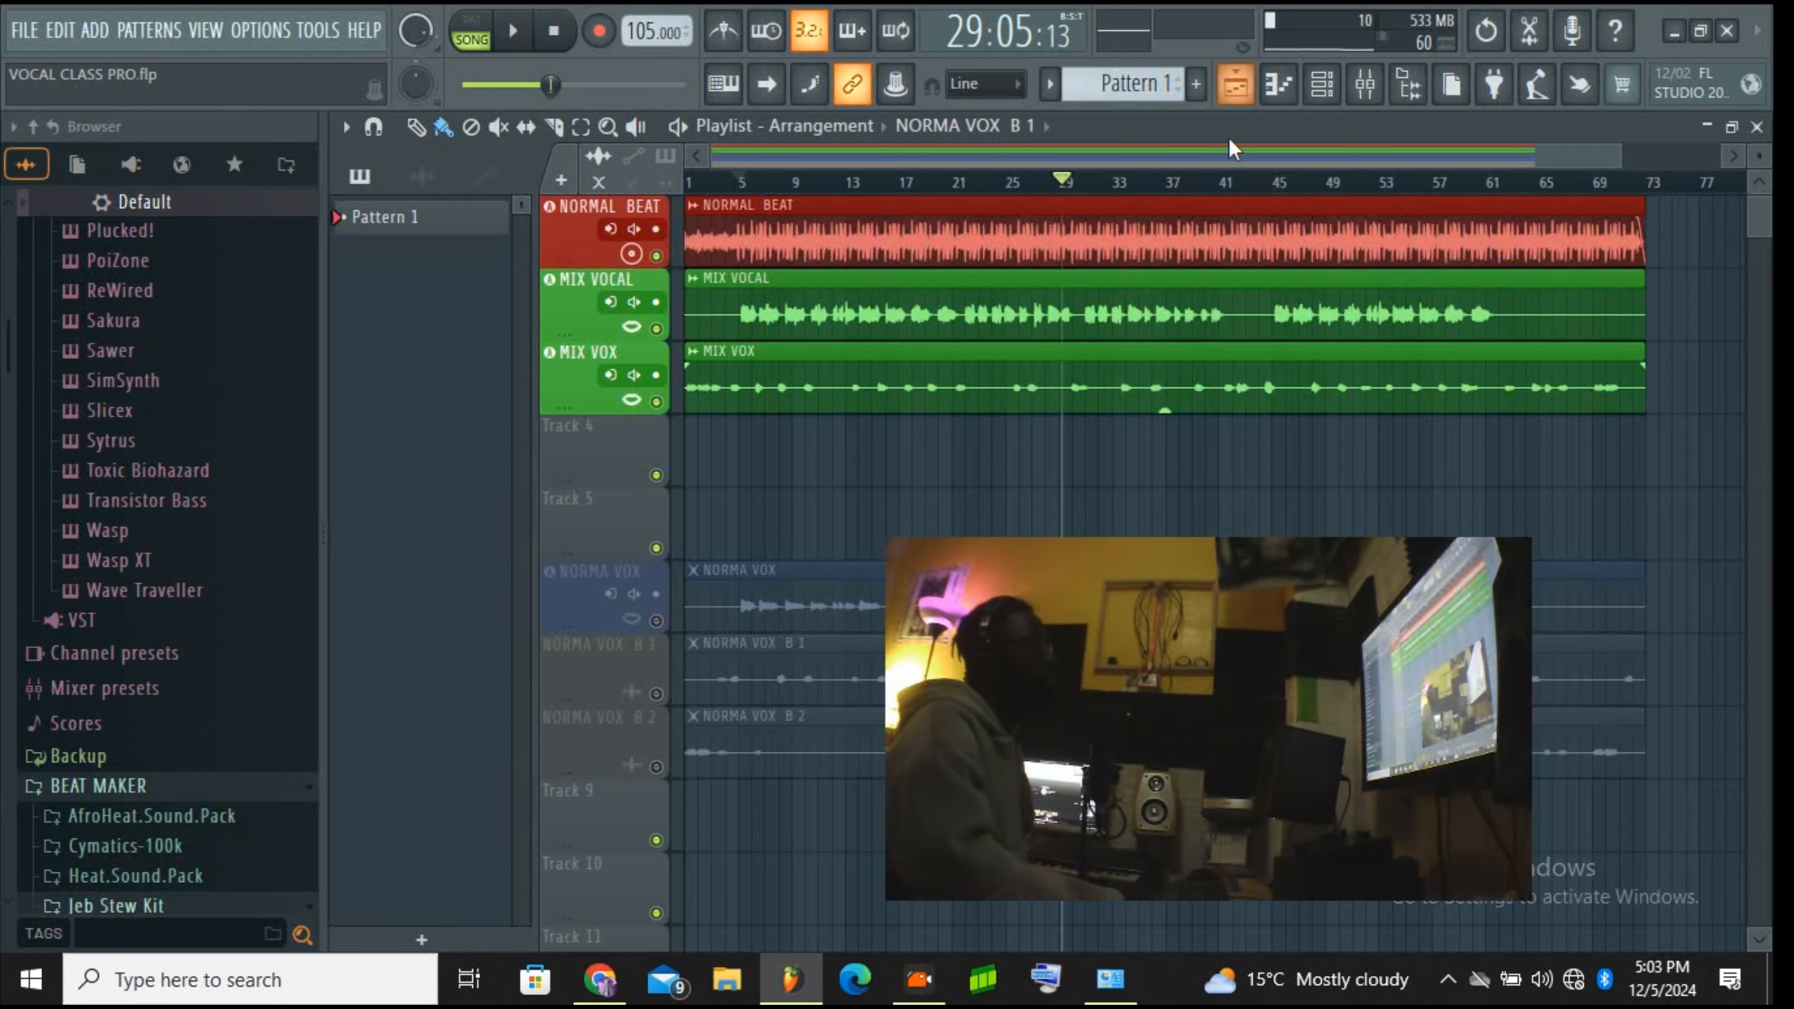
pyautogui.click(655, 401)
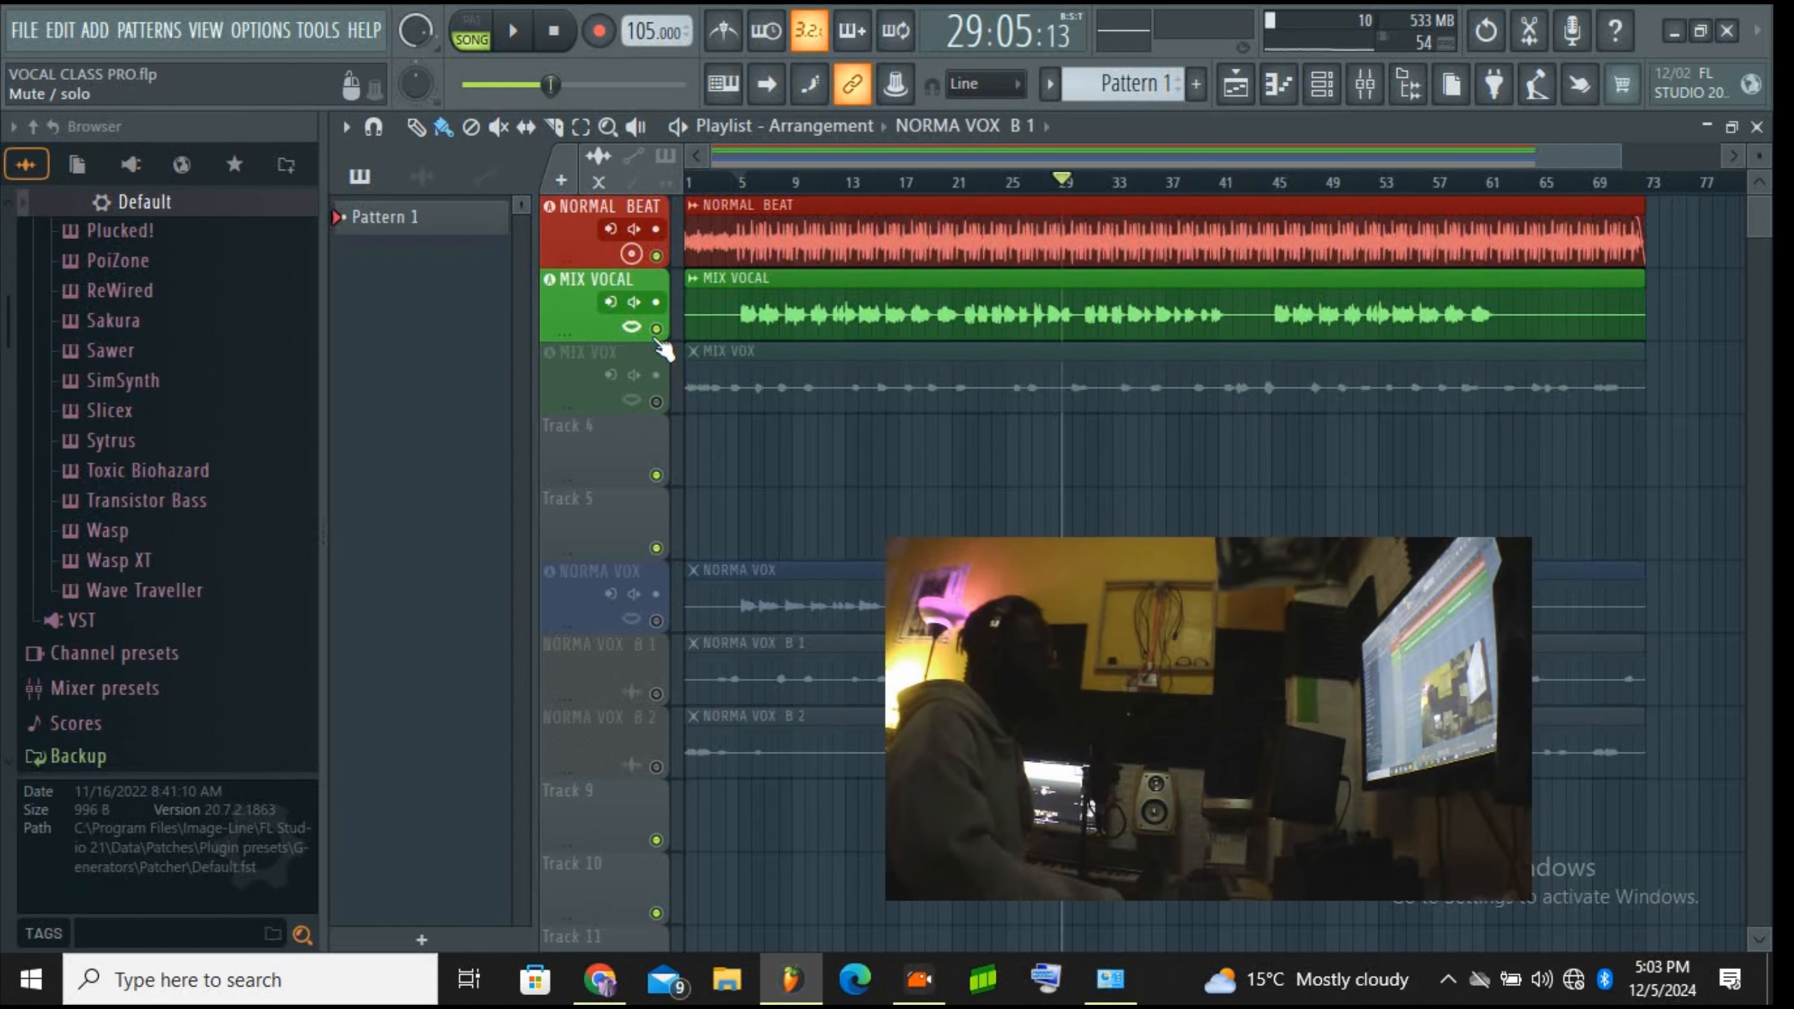
pyautogui.click(656, 329)
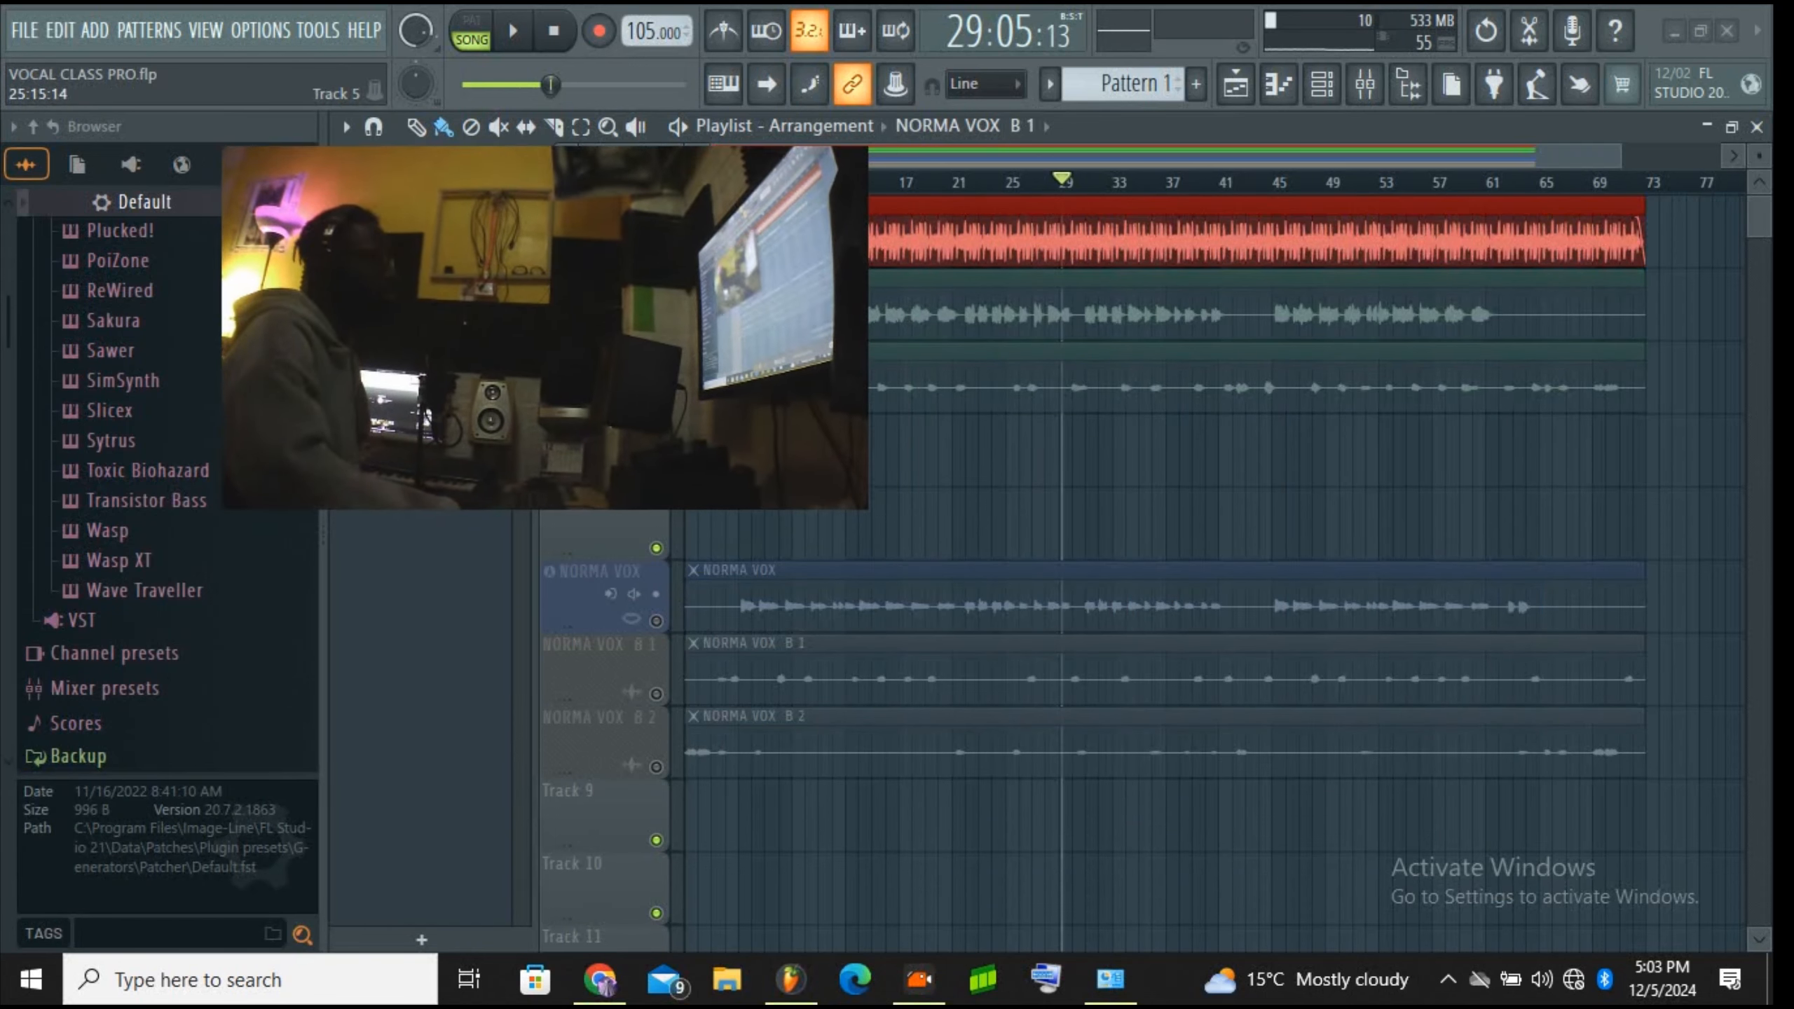
# Step: Unmute the NORMA VOX, NORMA VOX B 1 and NORMA VOX B 2 tracks in the playlist
pyautogui.click(656, 620)
pyautogui.click(657, 694)
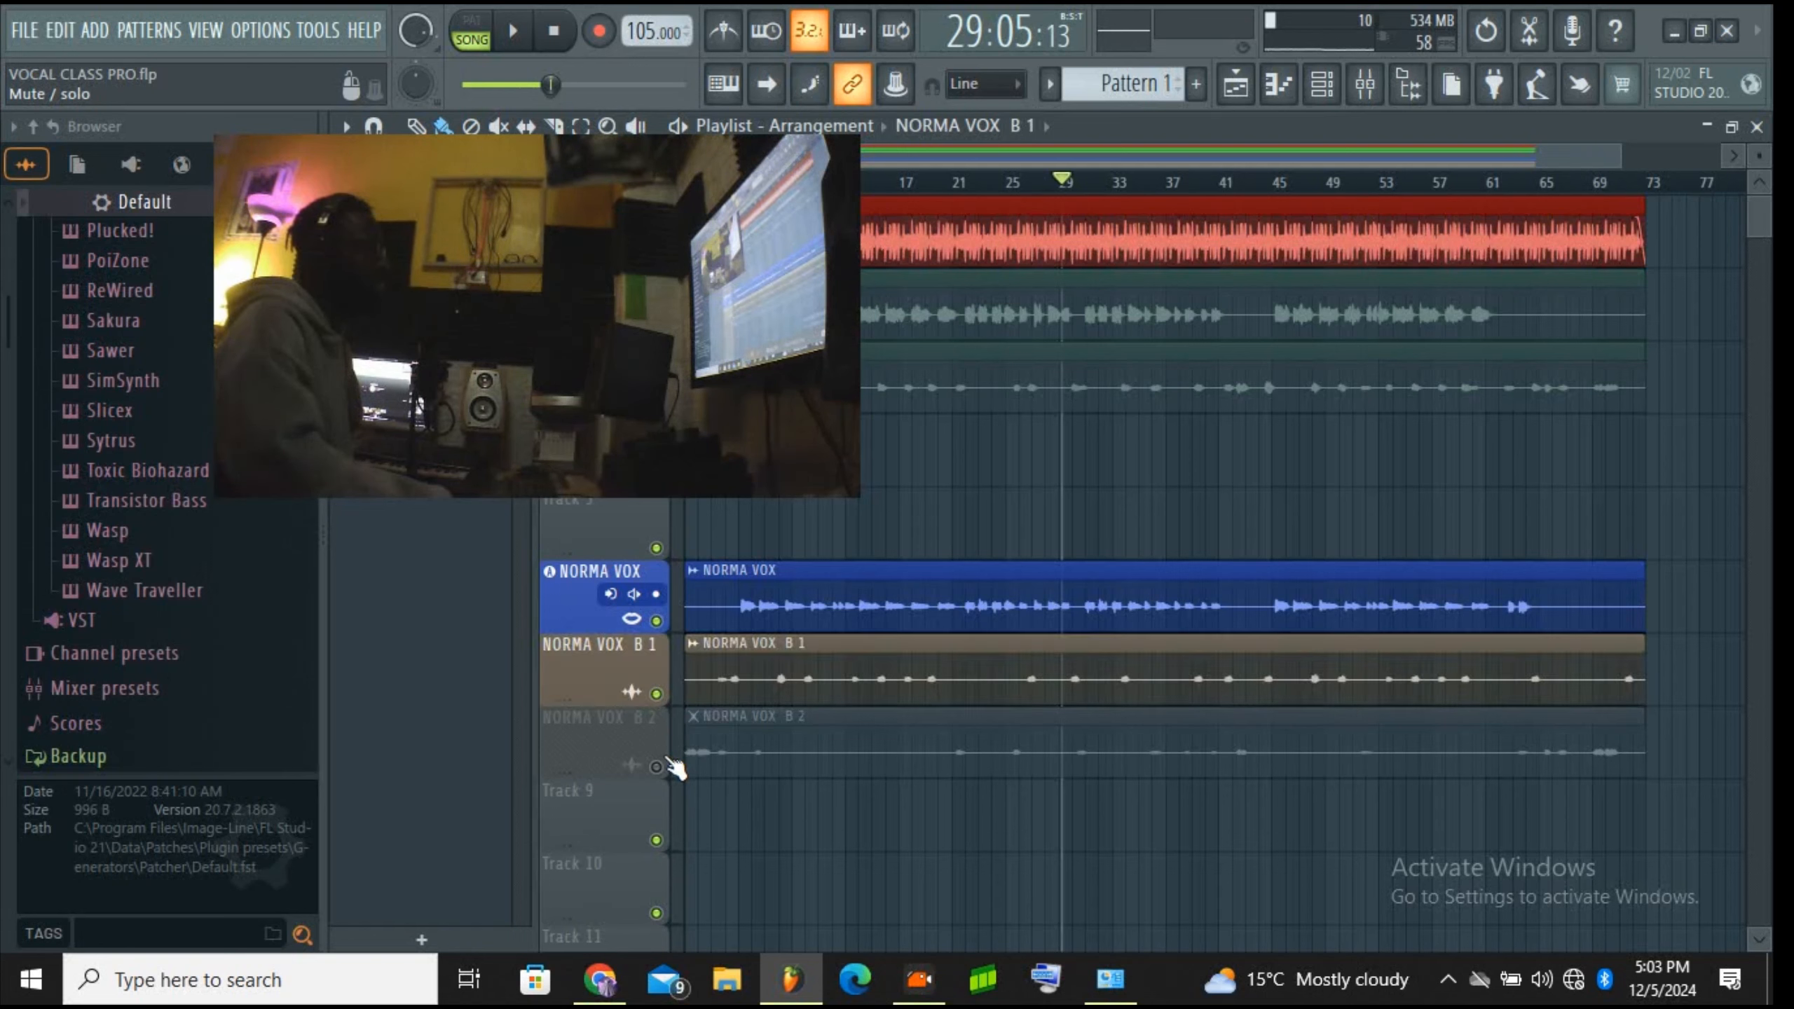
pyautogui.click(656, 766)
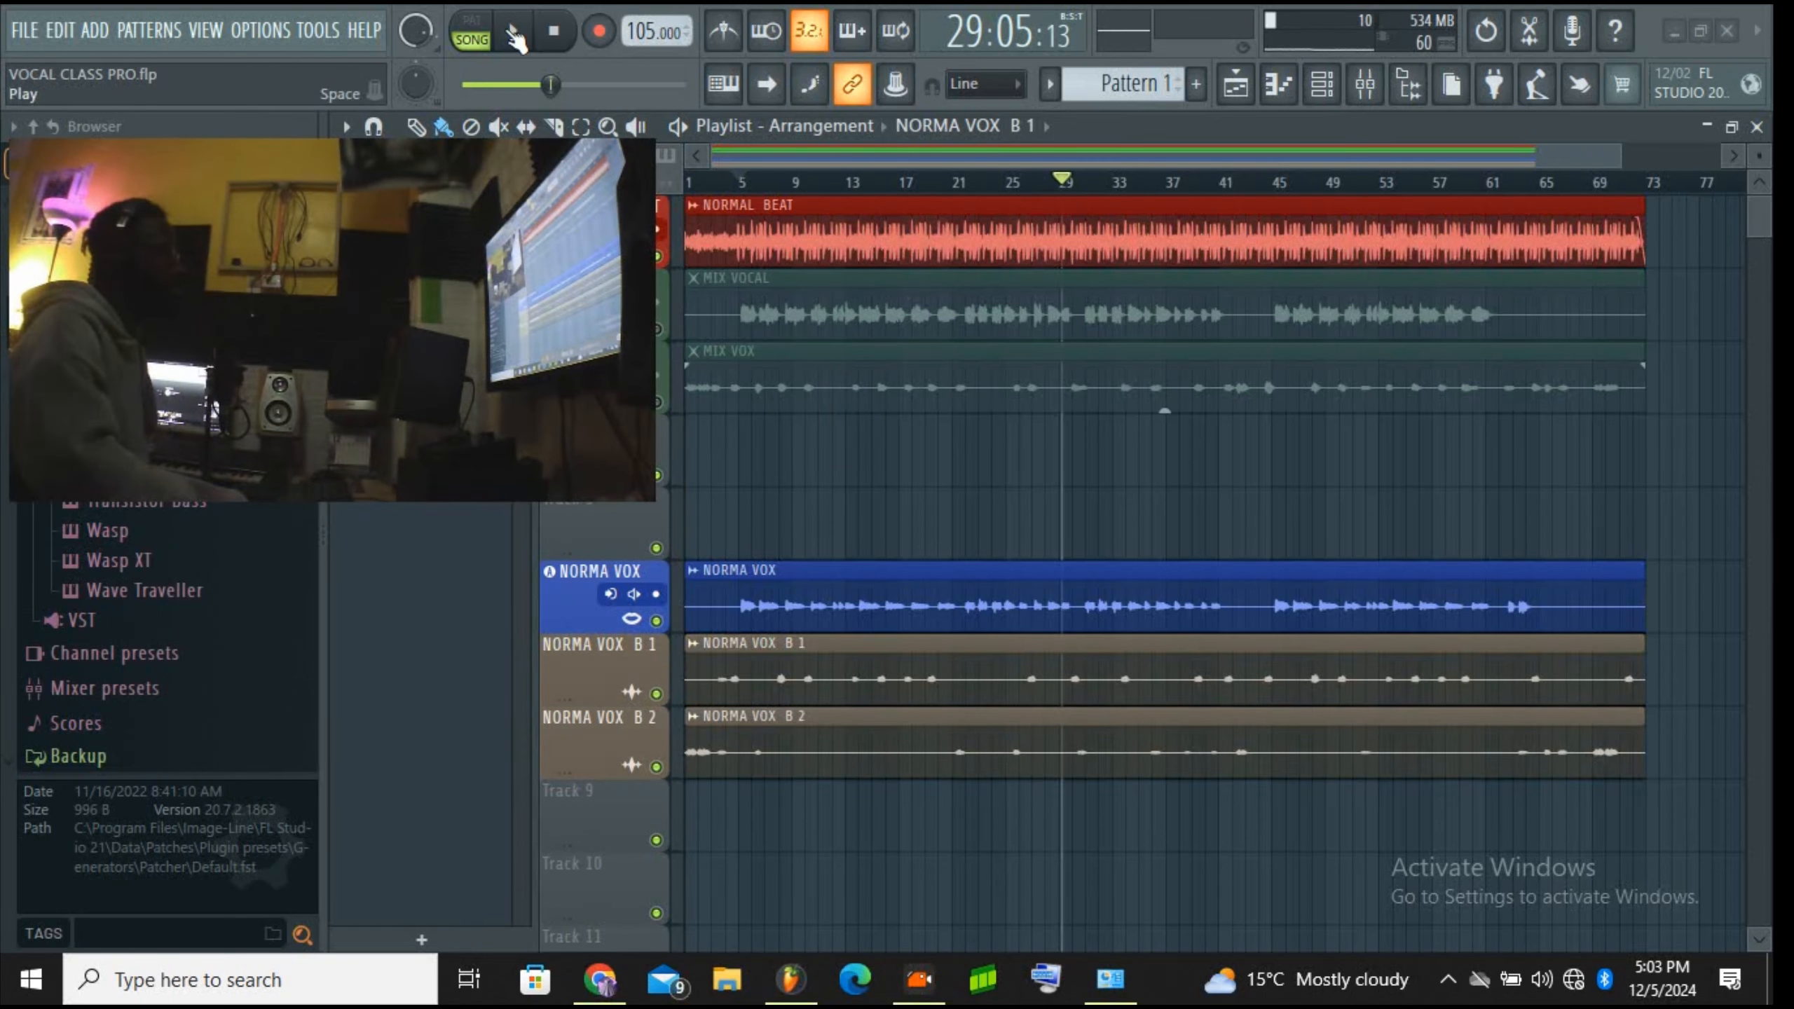
# Step: With the song playing, lower the mixer volumes of REVERB to -13.8 dB, DELAY to -10.0 dB and CHORUS to -20.6 dB
pyautogui.click(514, 32)
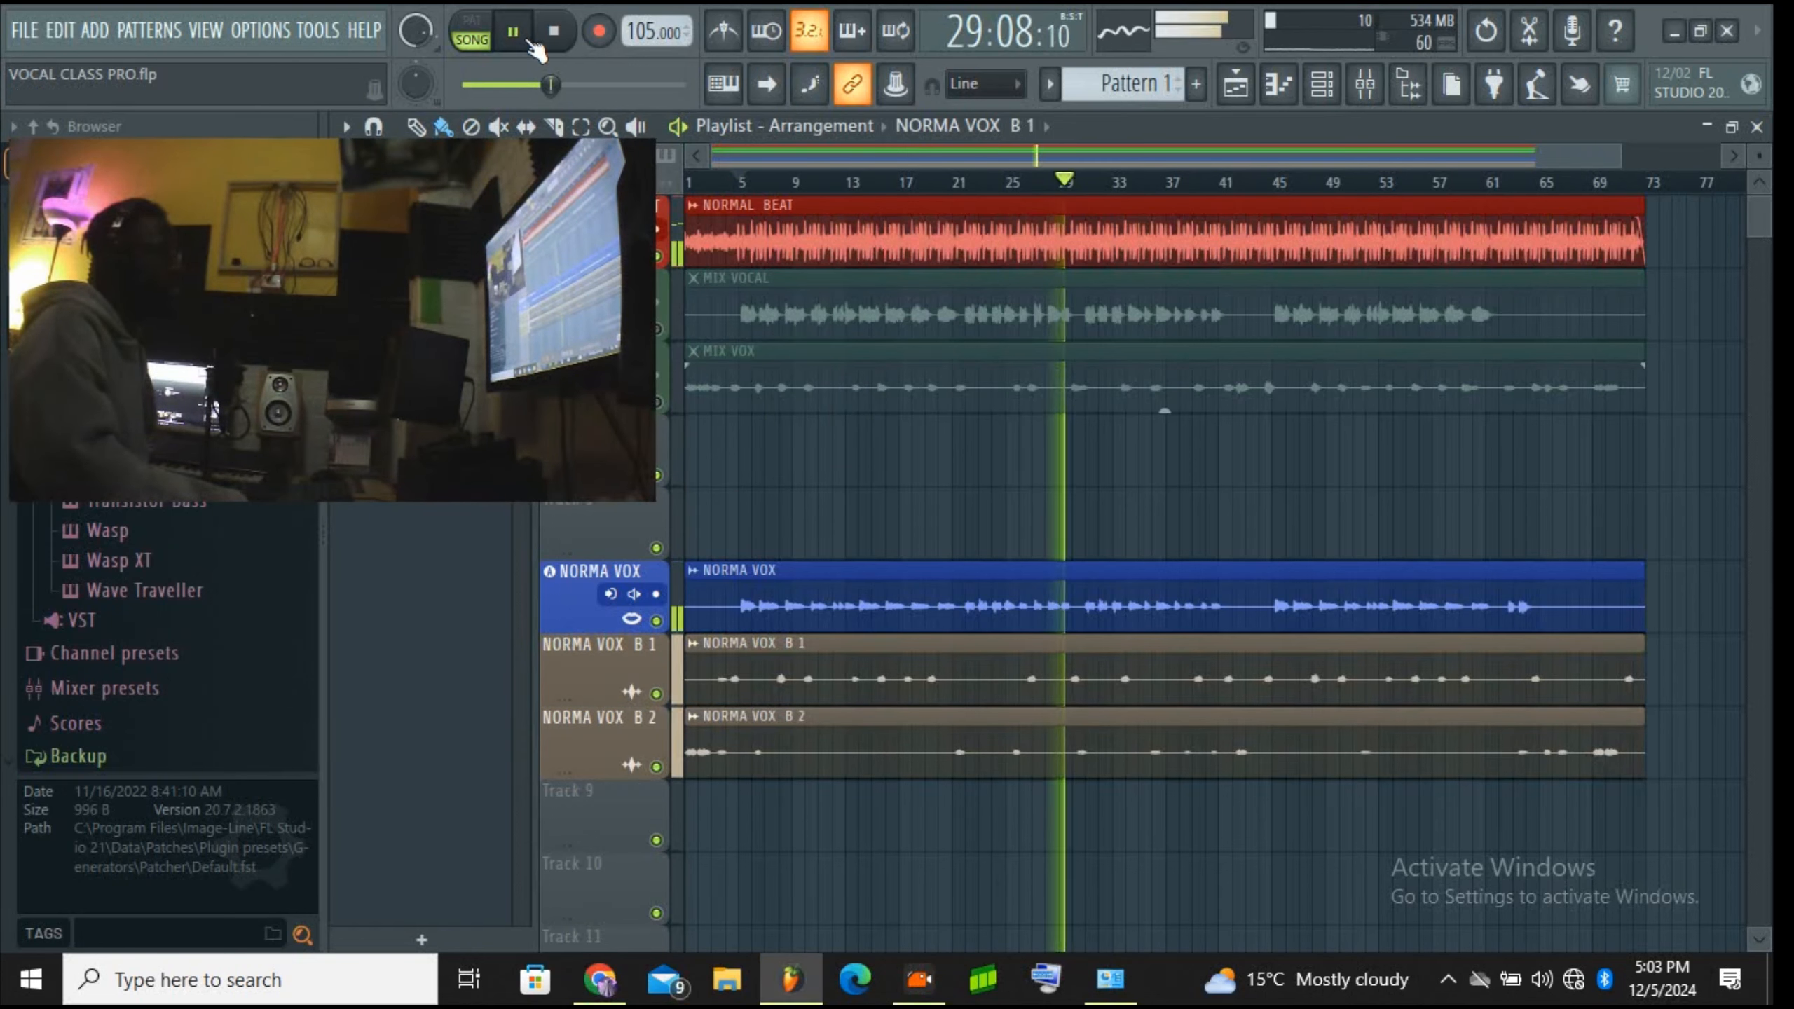
pyautogui.click(1322, 84)
pyautogui.click(1365, 84)
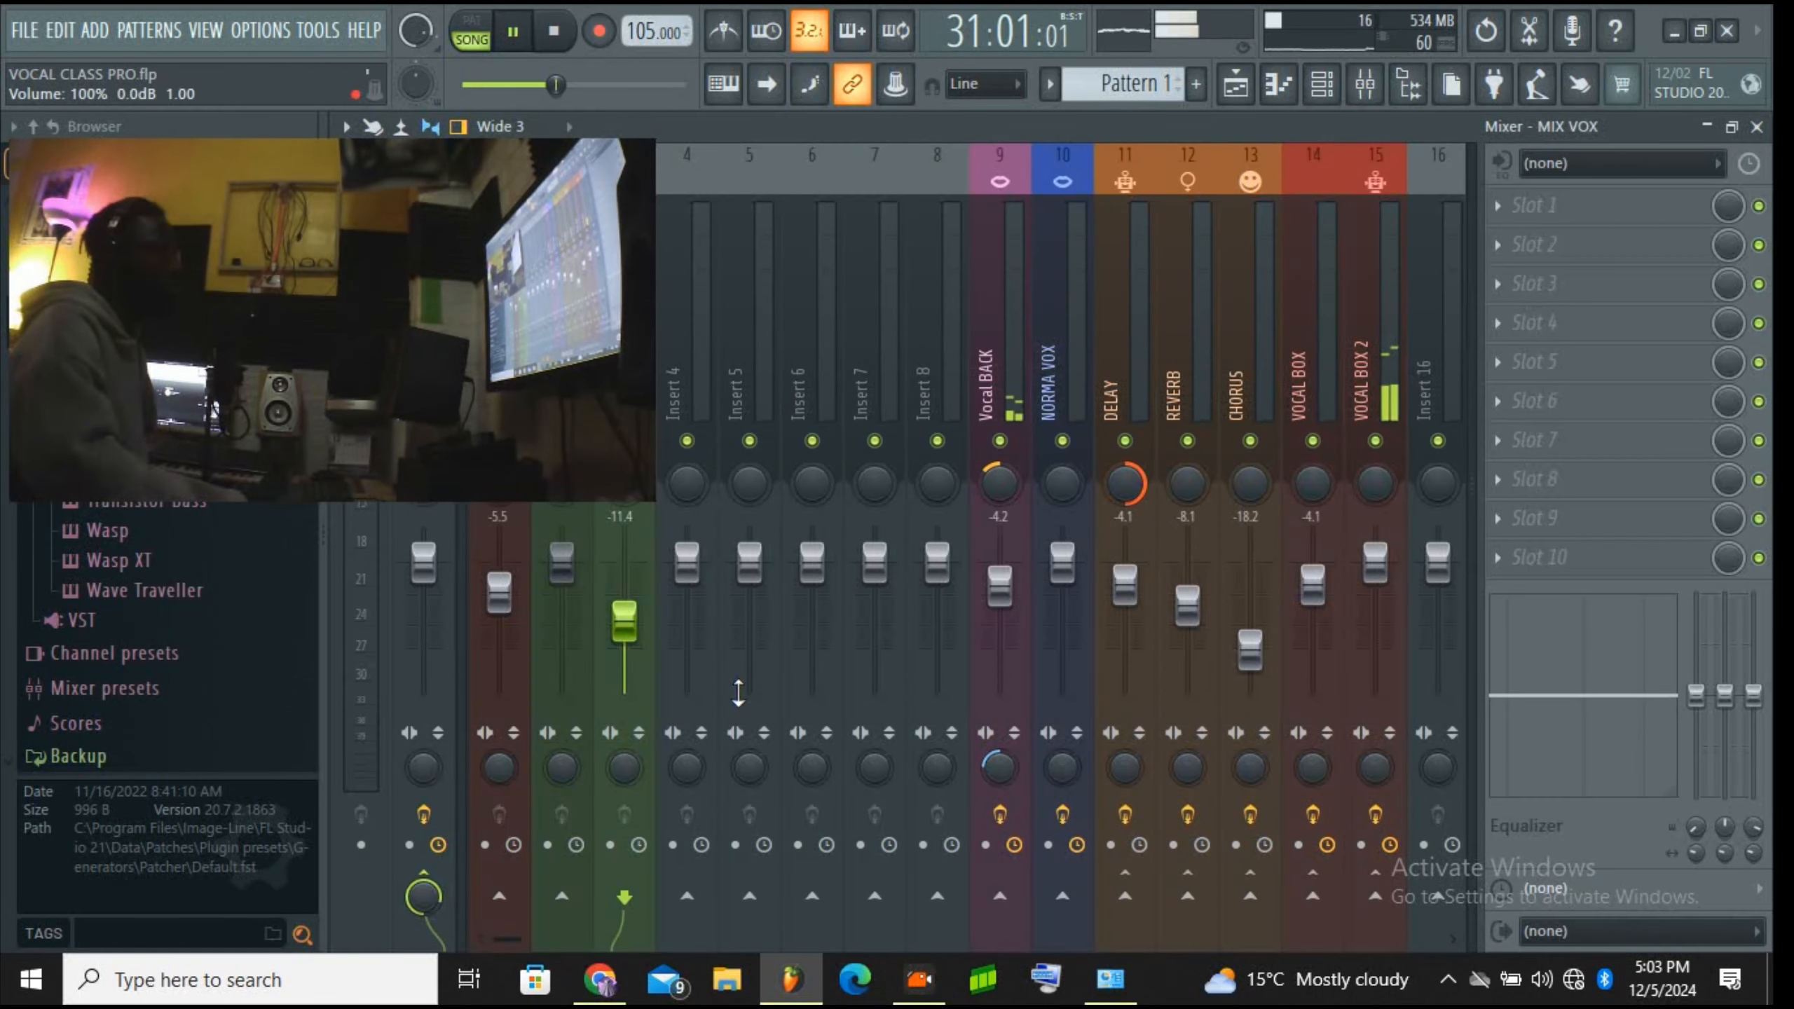
pyautogui.moveTo(502, 934); pyautogui.dragTo(530, 943)
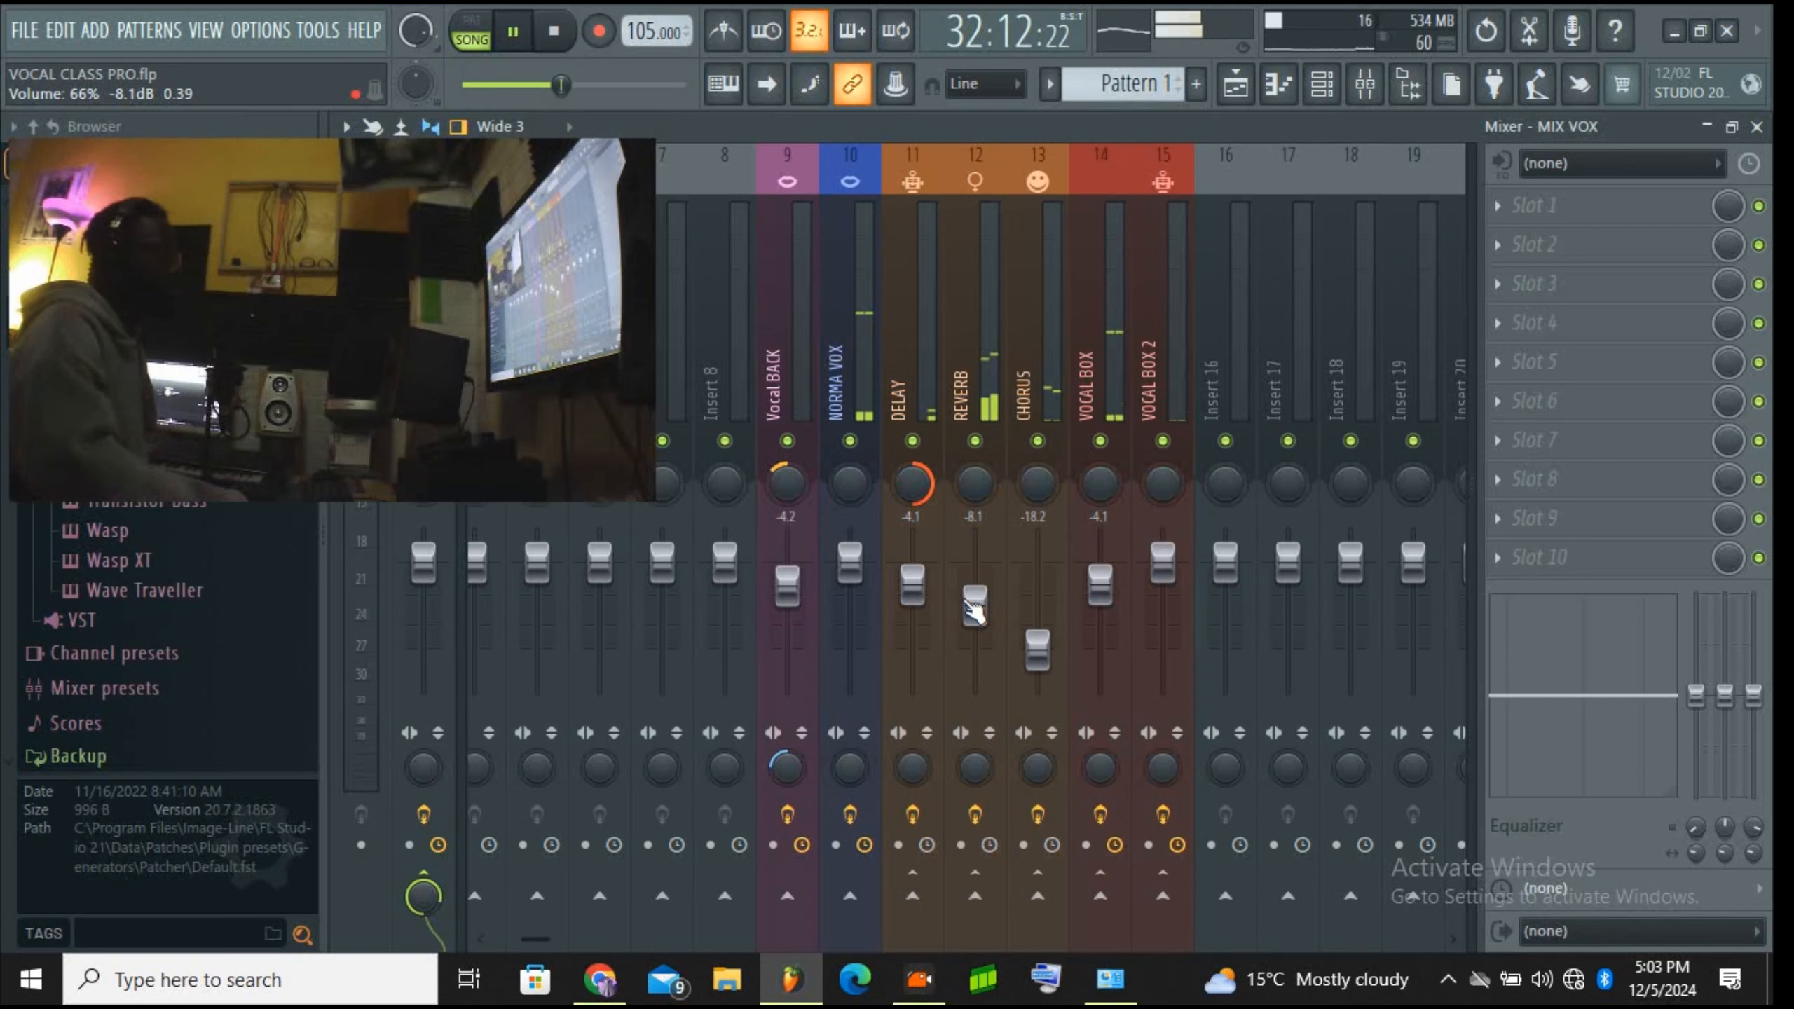
pyautogui.moveTo(975, 609); pyautogui.dragTo(975, 631)
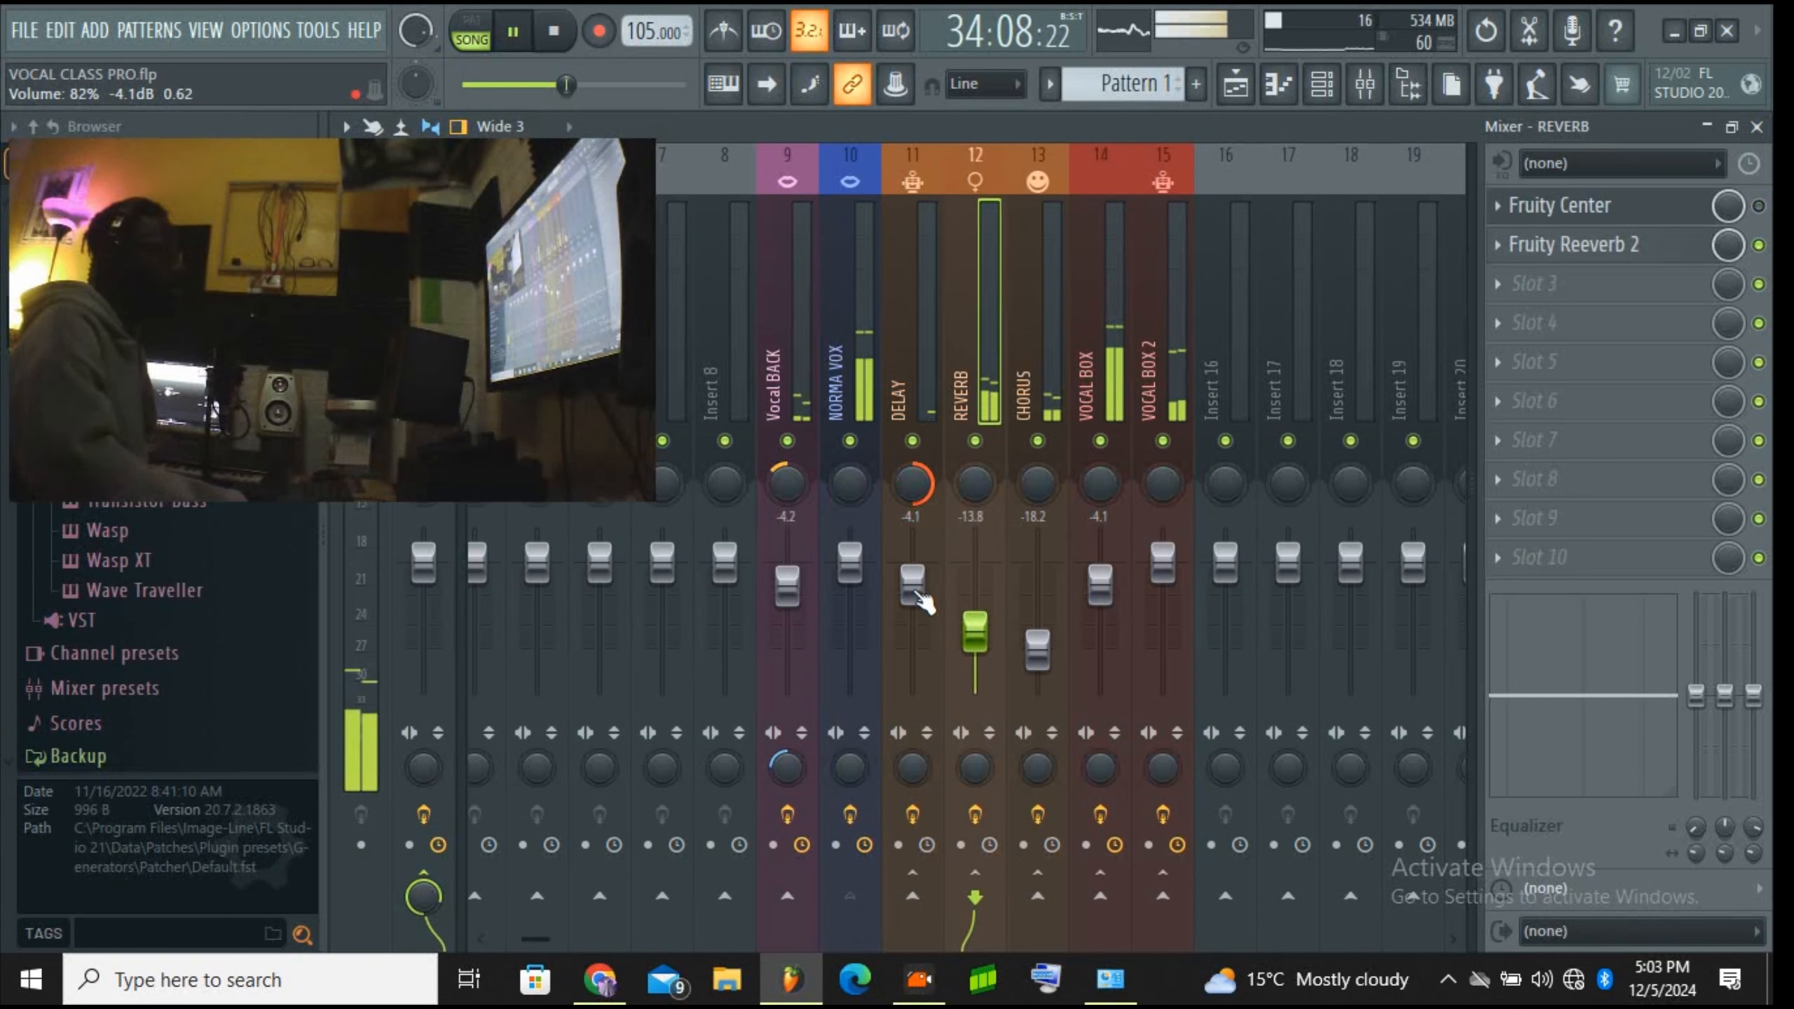
pyautogui.moveTo(920, 598); pyautogui.dragTo(911, 614)
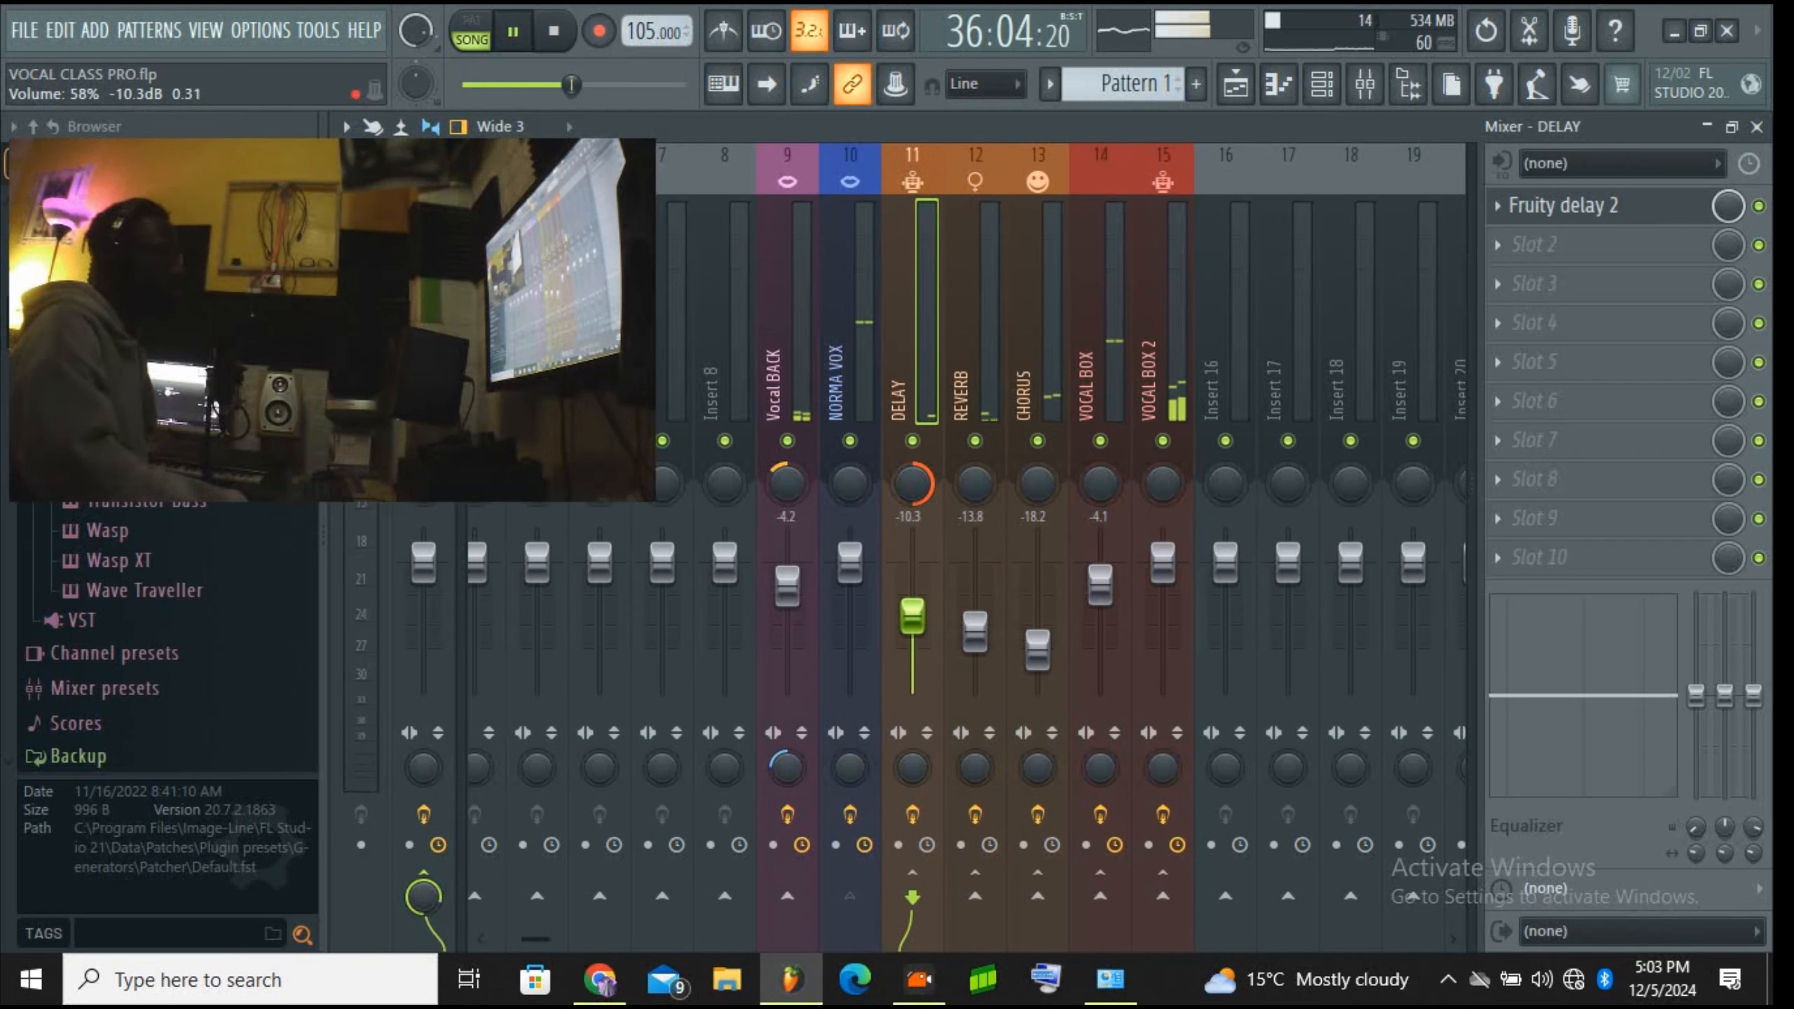
pyautogui.moveTo(912, 616); pyautogui.dragTo(912, 614)
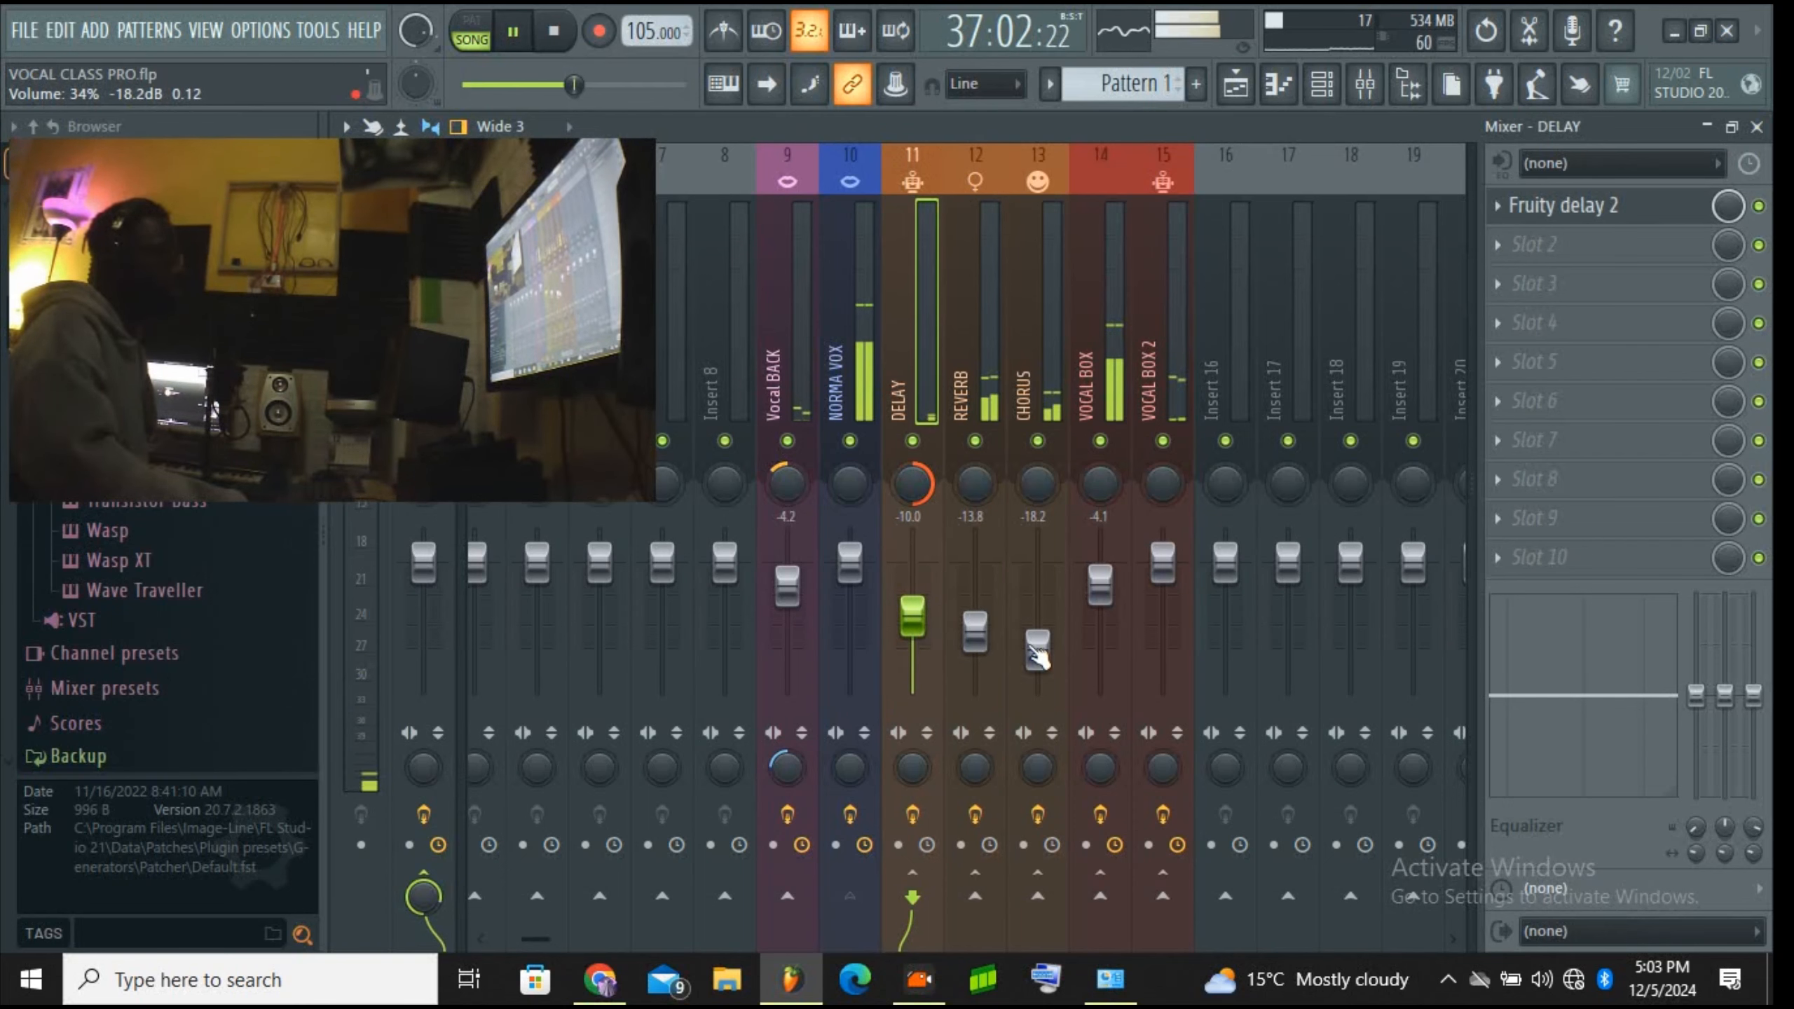
pyautogui.moveTo(1037, 657); pyautogui.dragTo(1038, 668)
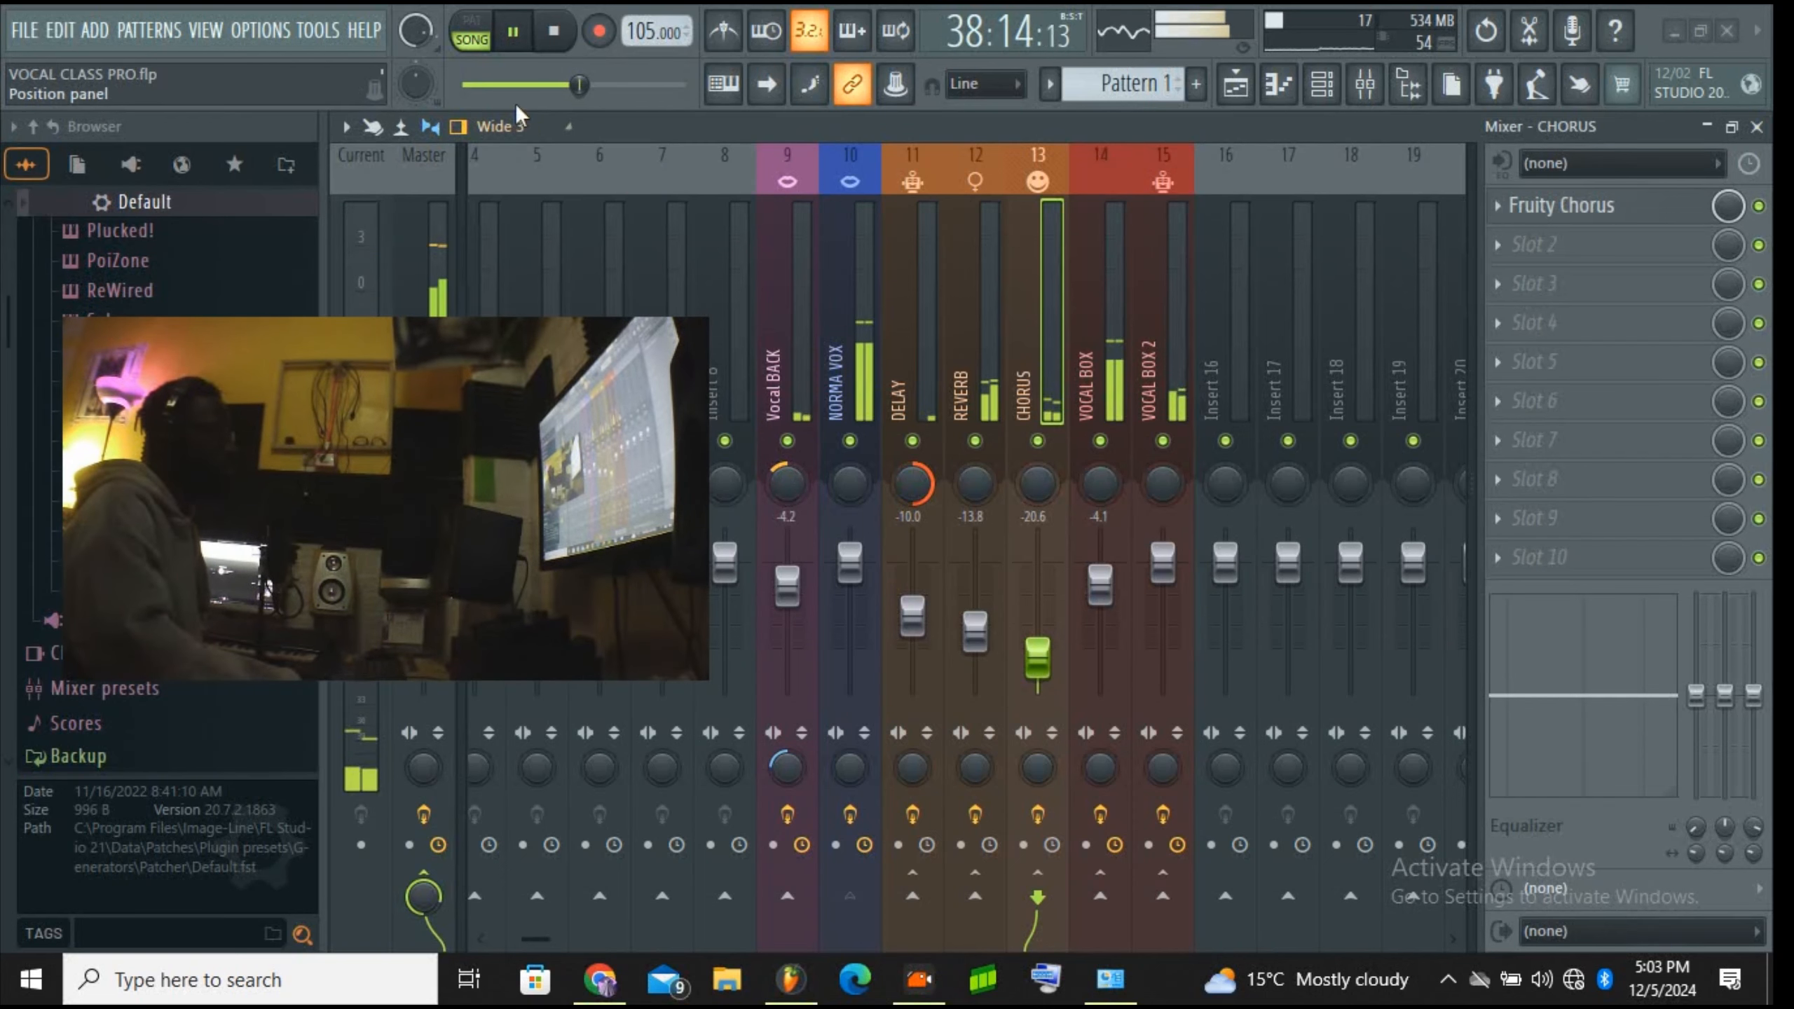
# Step: Pause playback and select the NORMA VOX mixer channel to show its effect chain
pyautogui.click(514, 30)
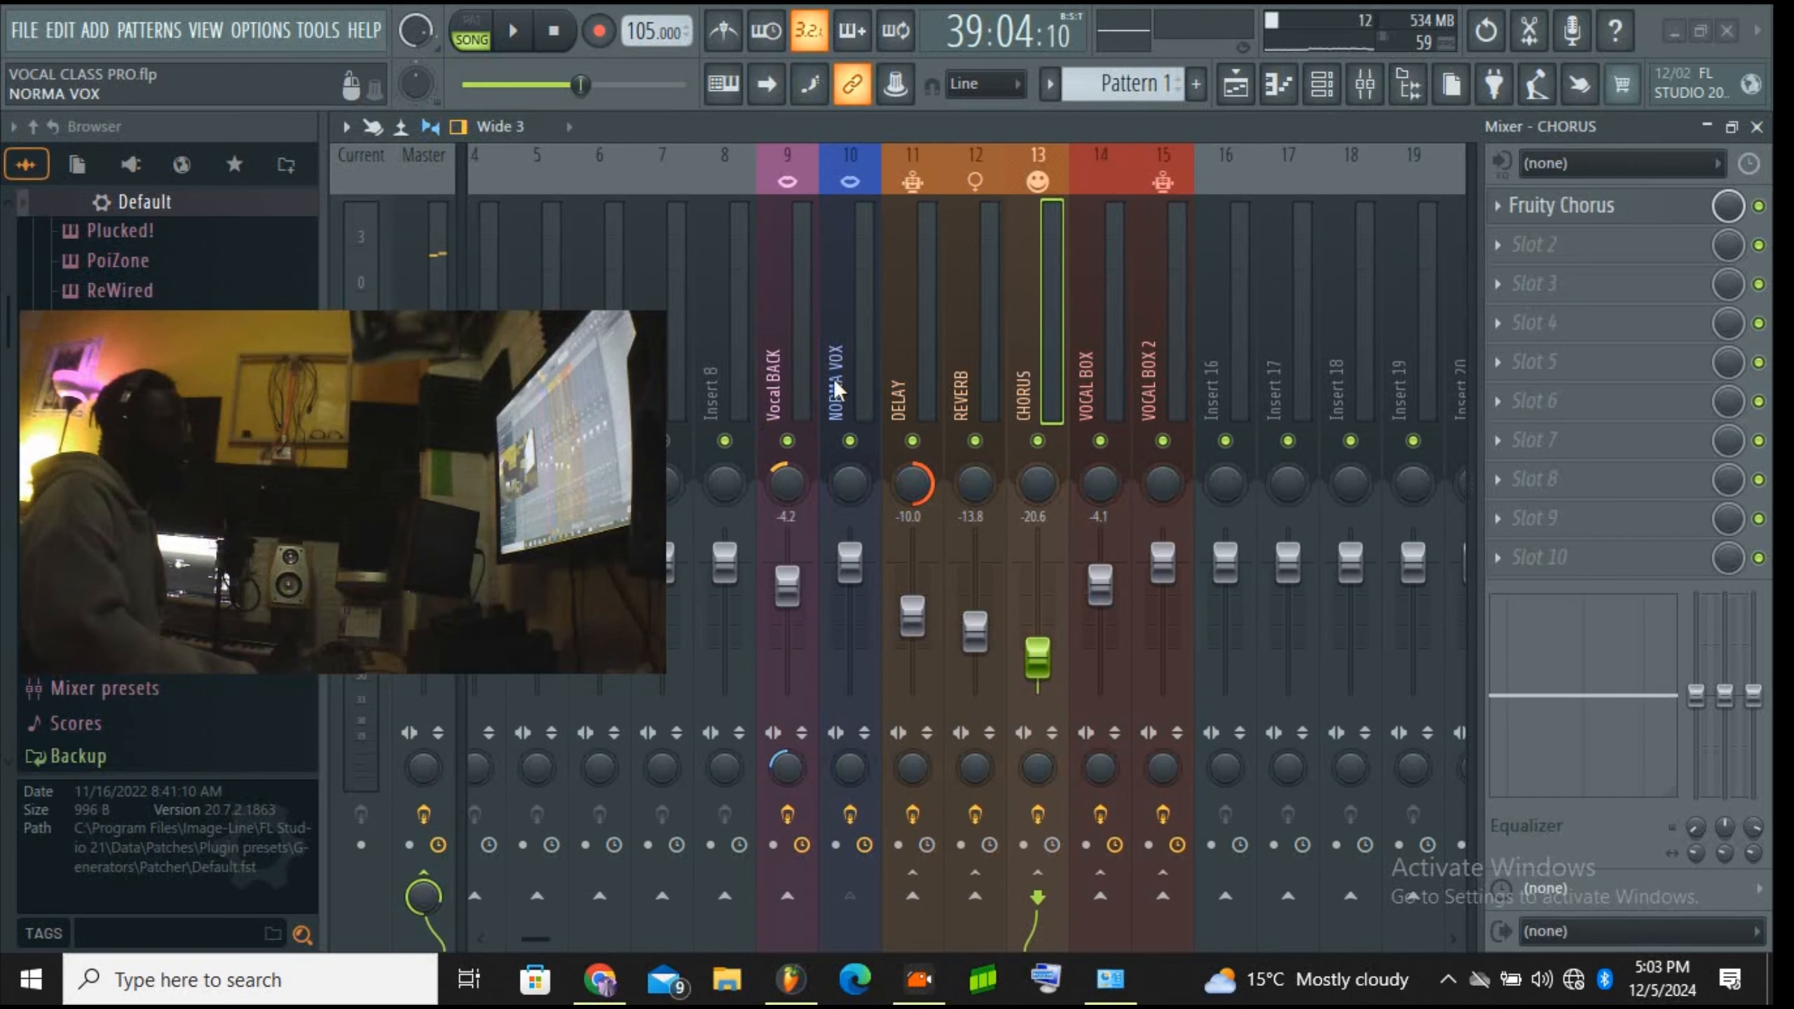
pyautogui.click(845, 399)
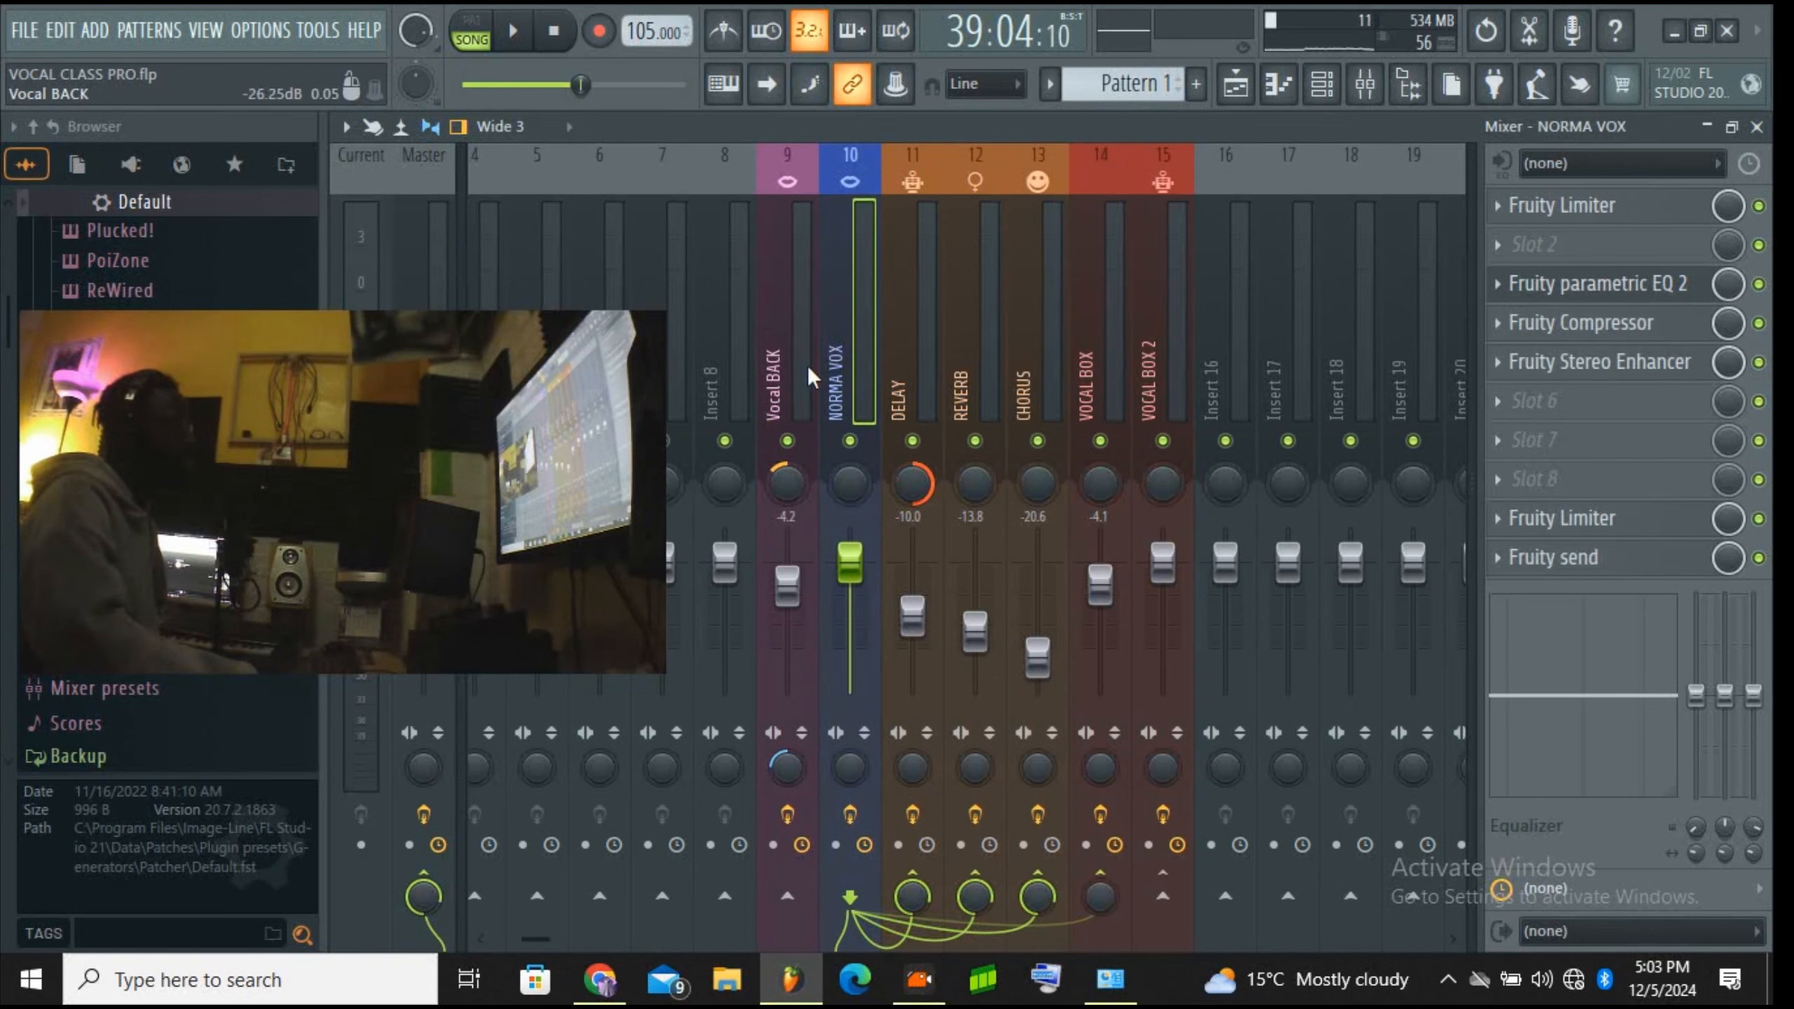
pyautogui.click(1668, 239)
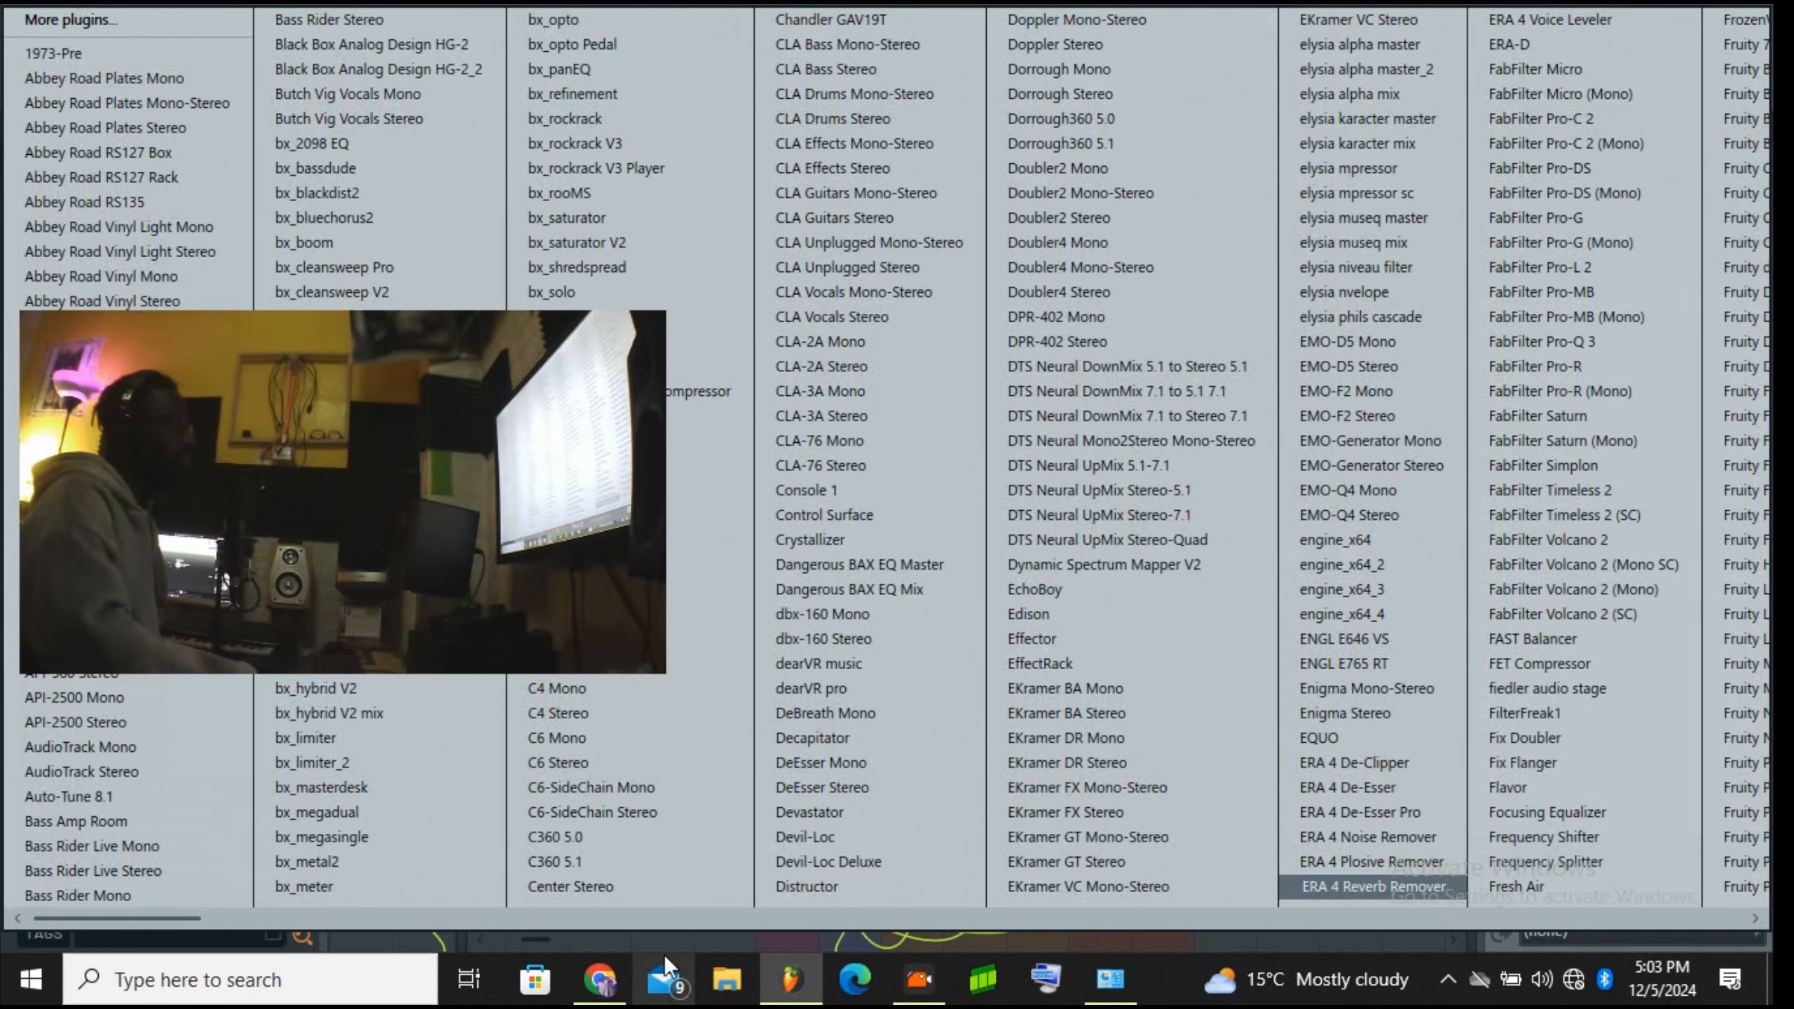
pyautogui.click(569, 960)
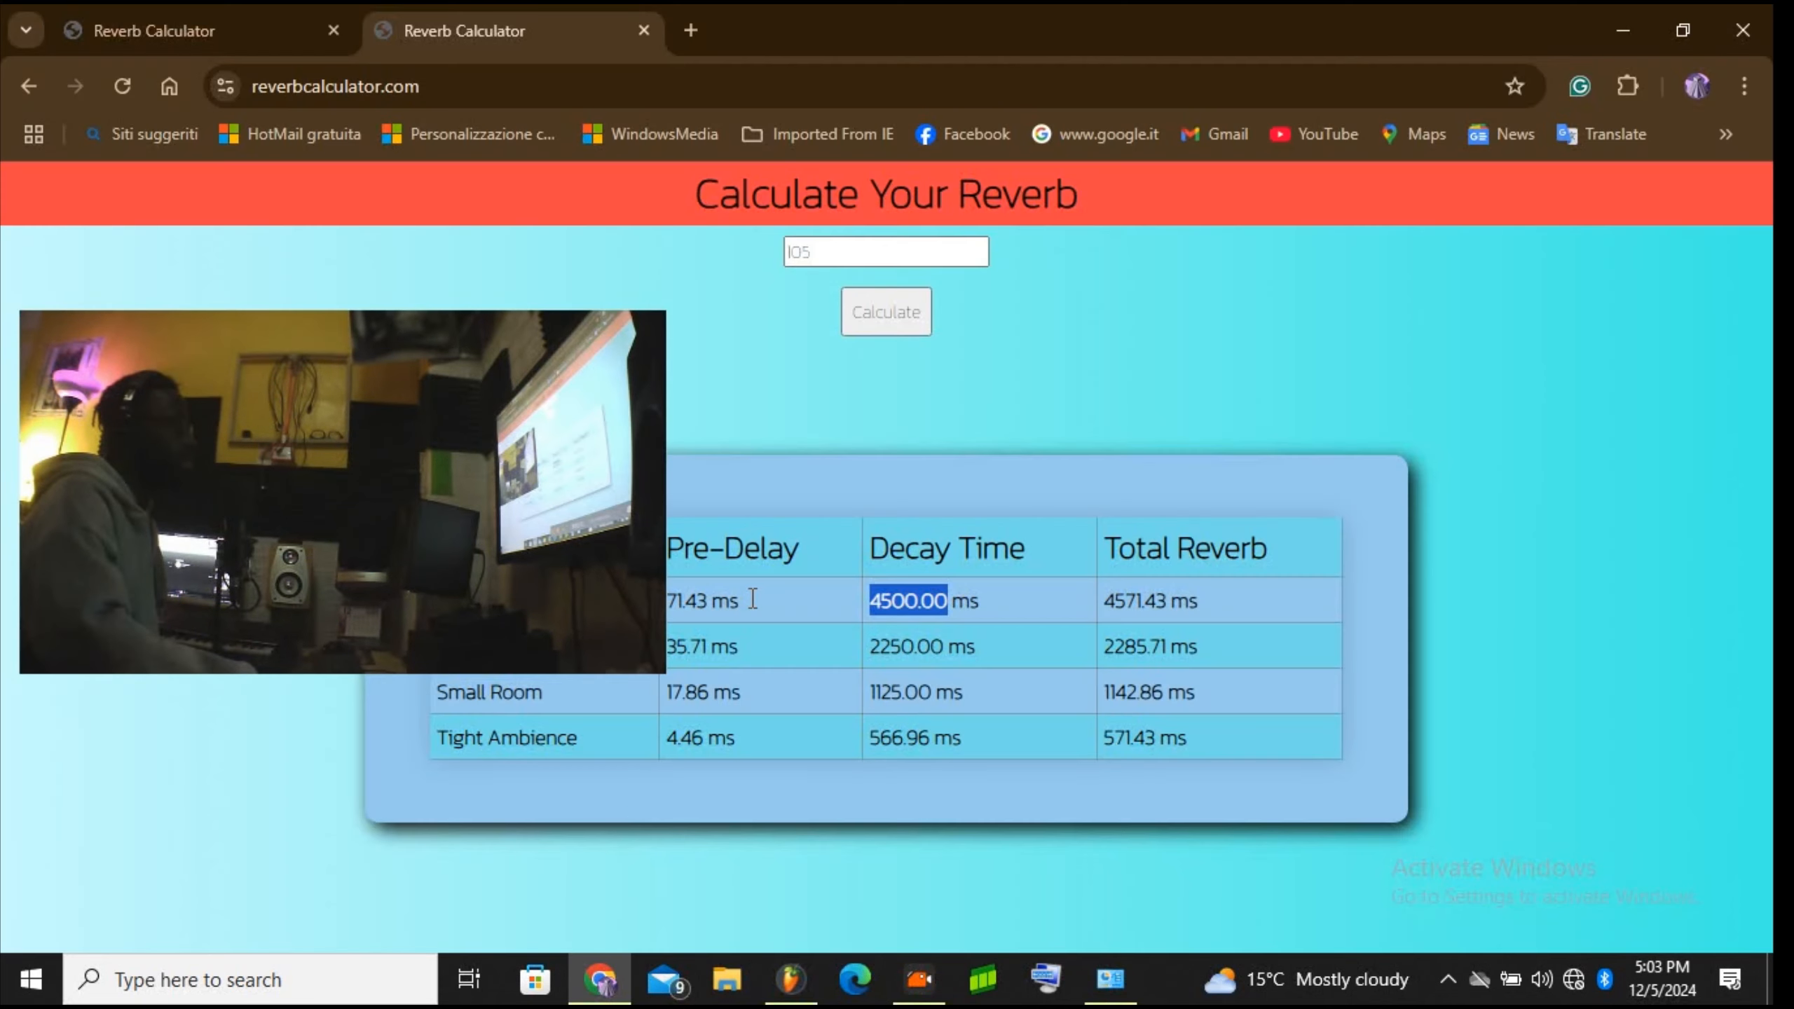
pyautogui.click(1622, 21)
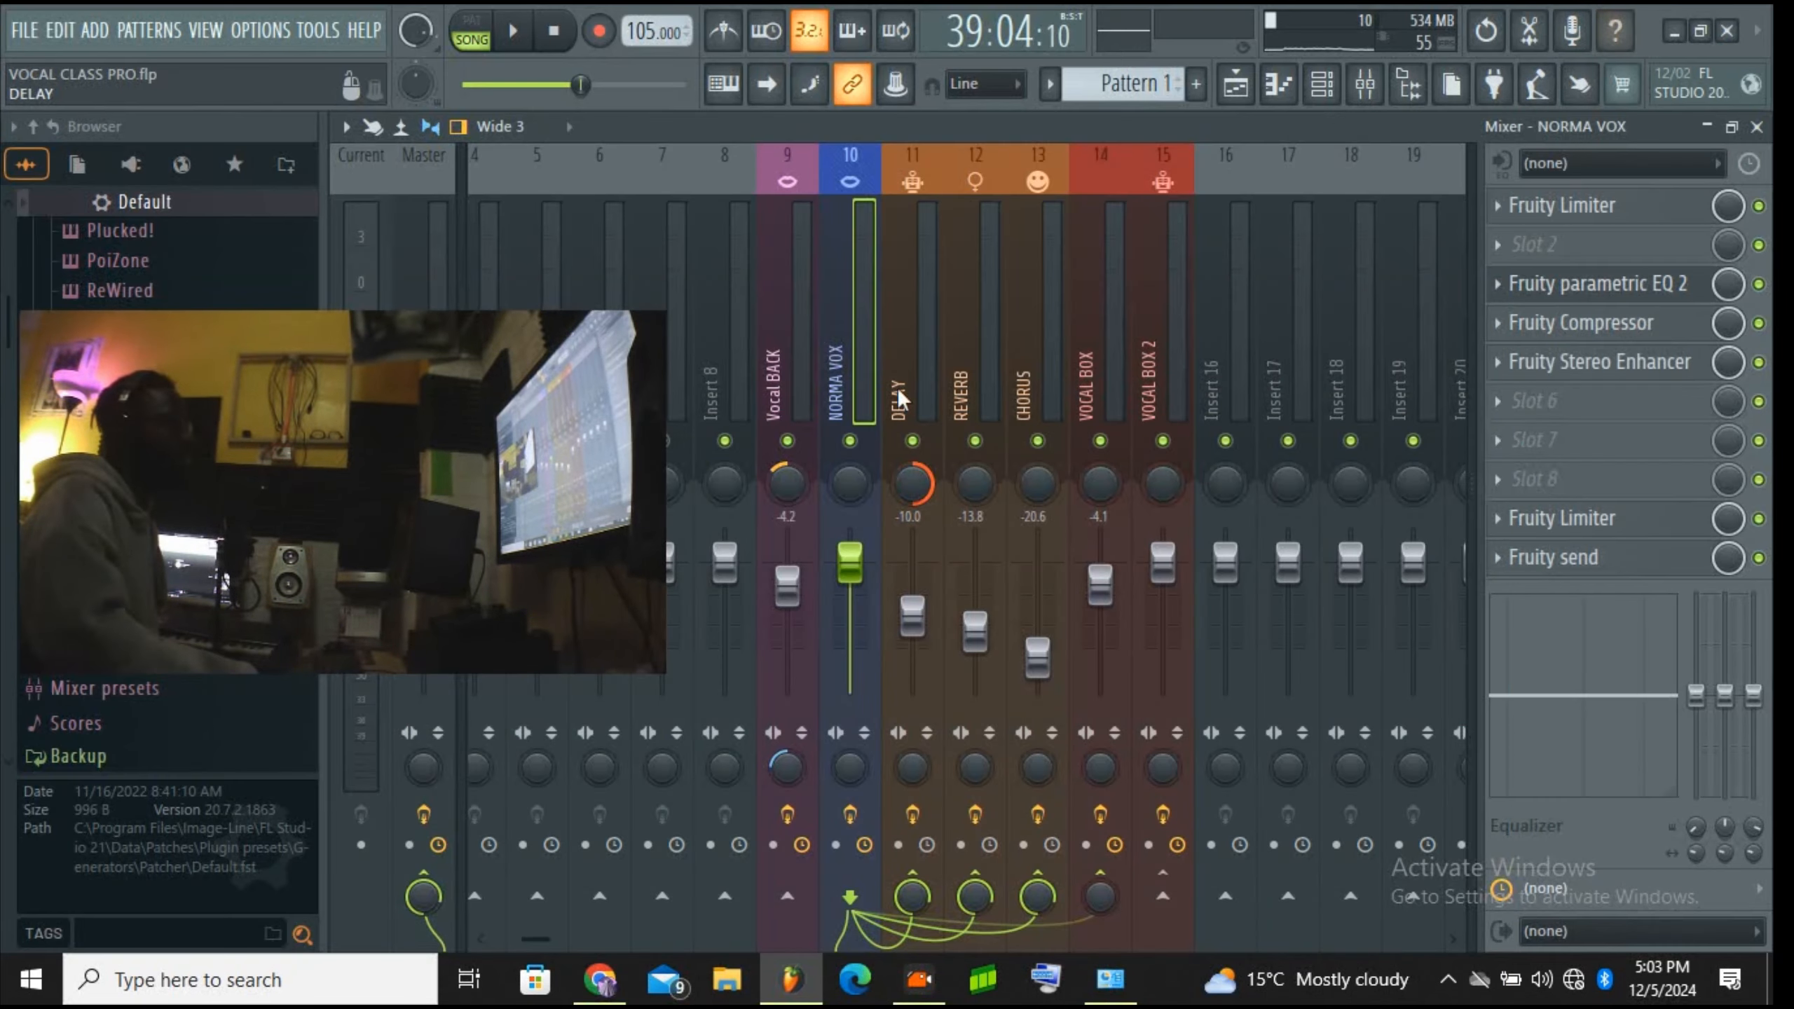
# Step: Open the first Fruity Limiter on the NORMA VOX channel, look through its preset list, and close the plugin
pyautogui.click(1583, 206)
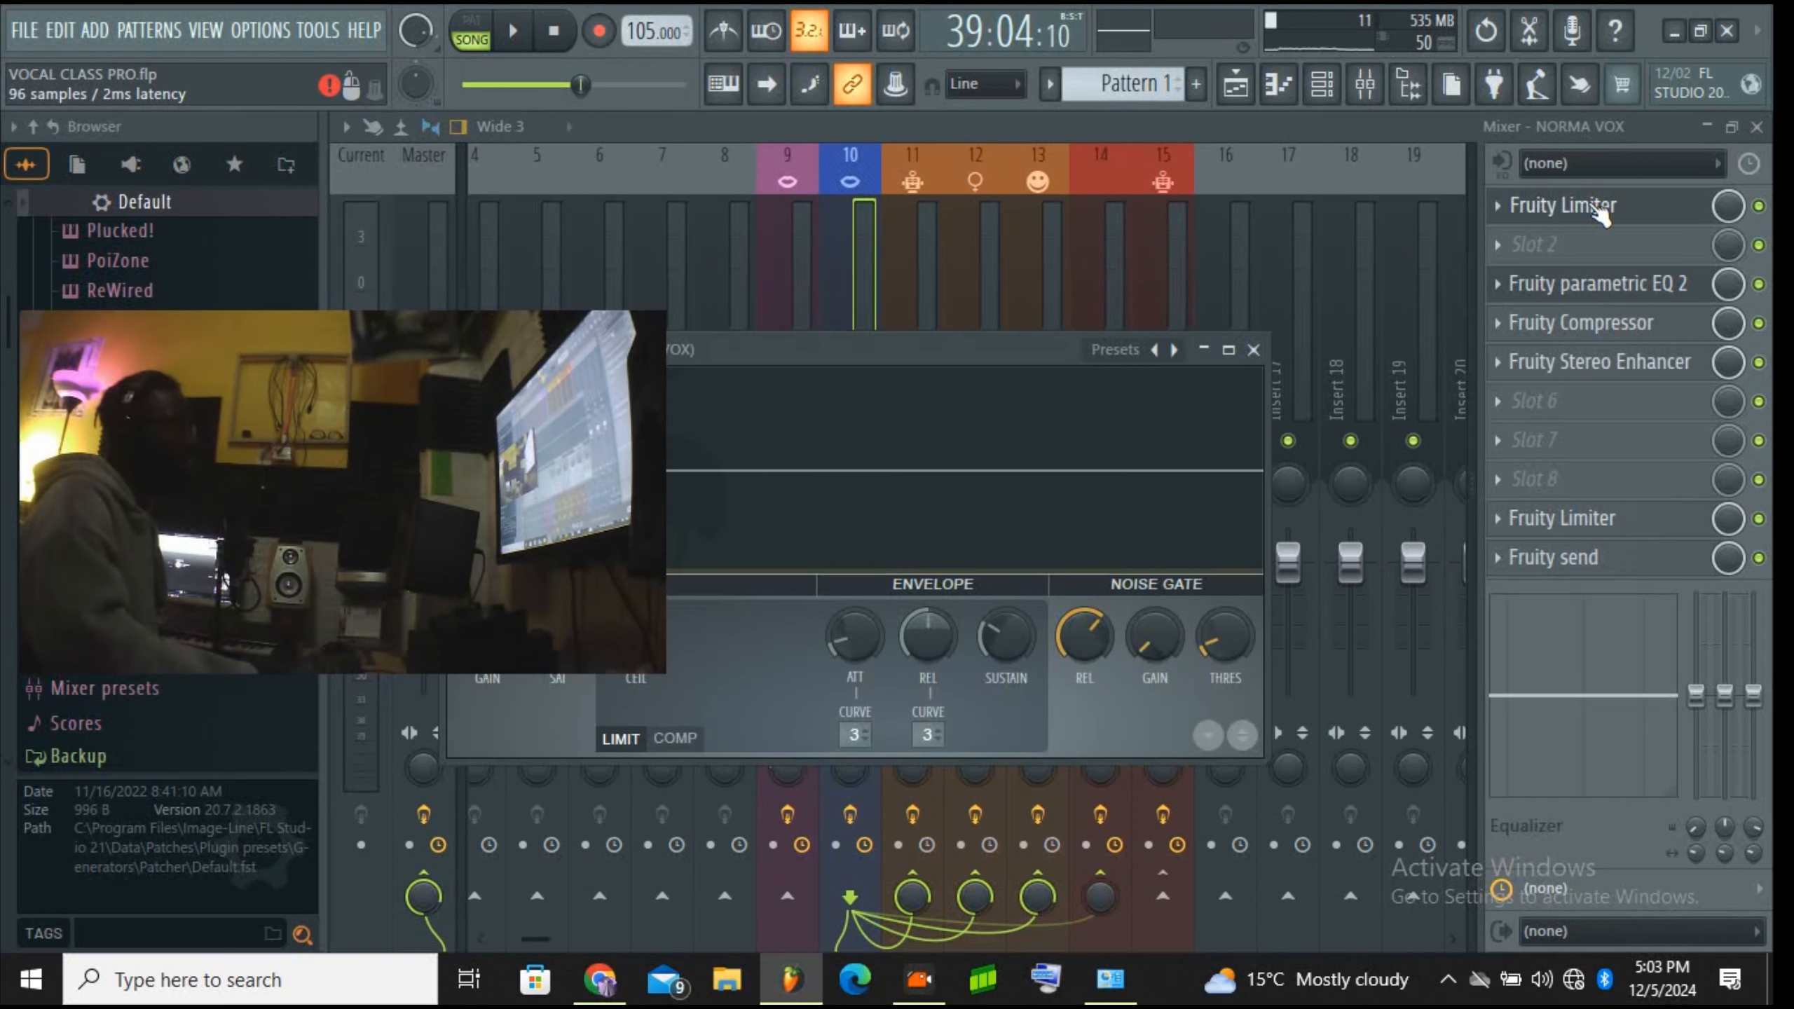
pyautogui.moveTo(939, 347); pyautogui.dragTo(1208, 262)
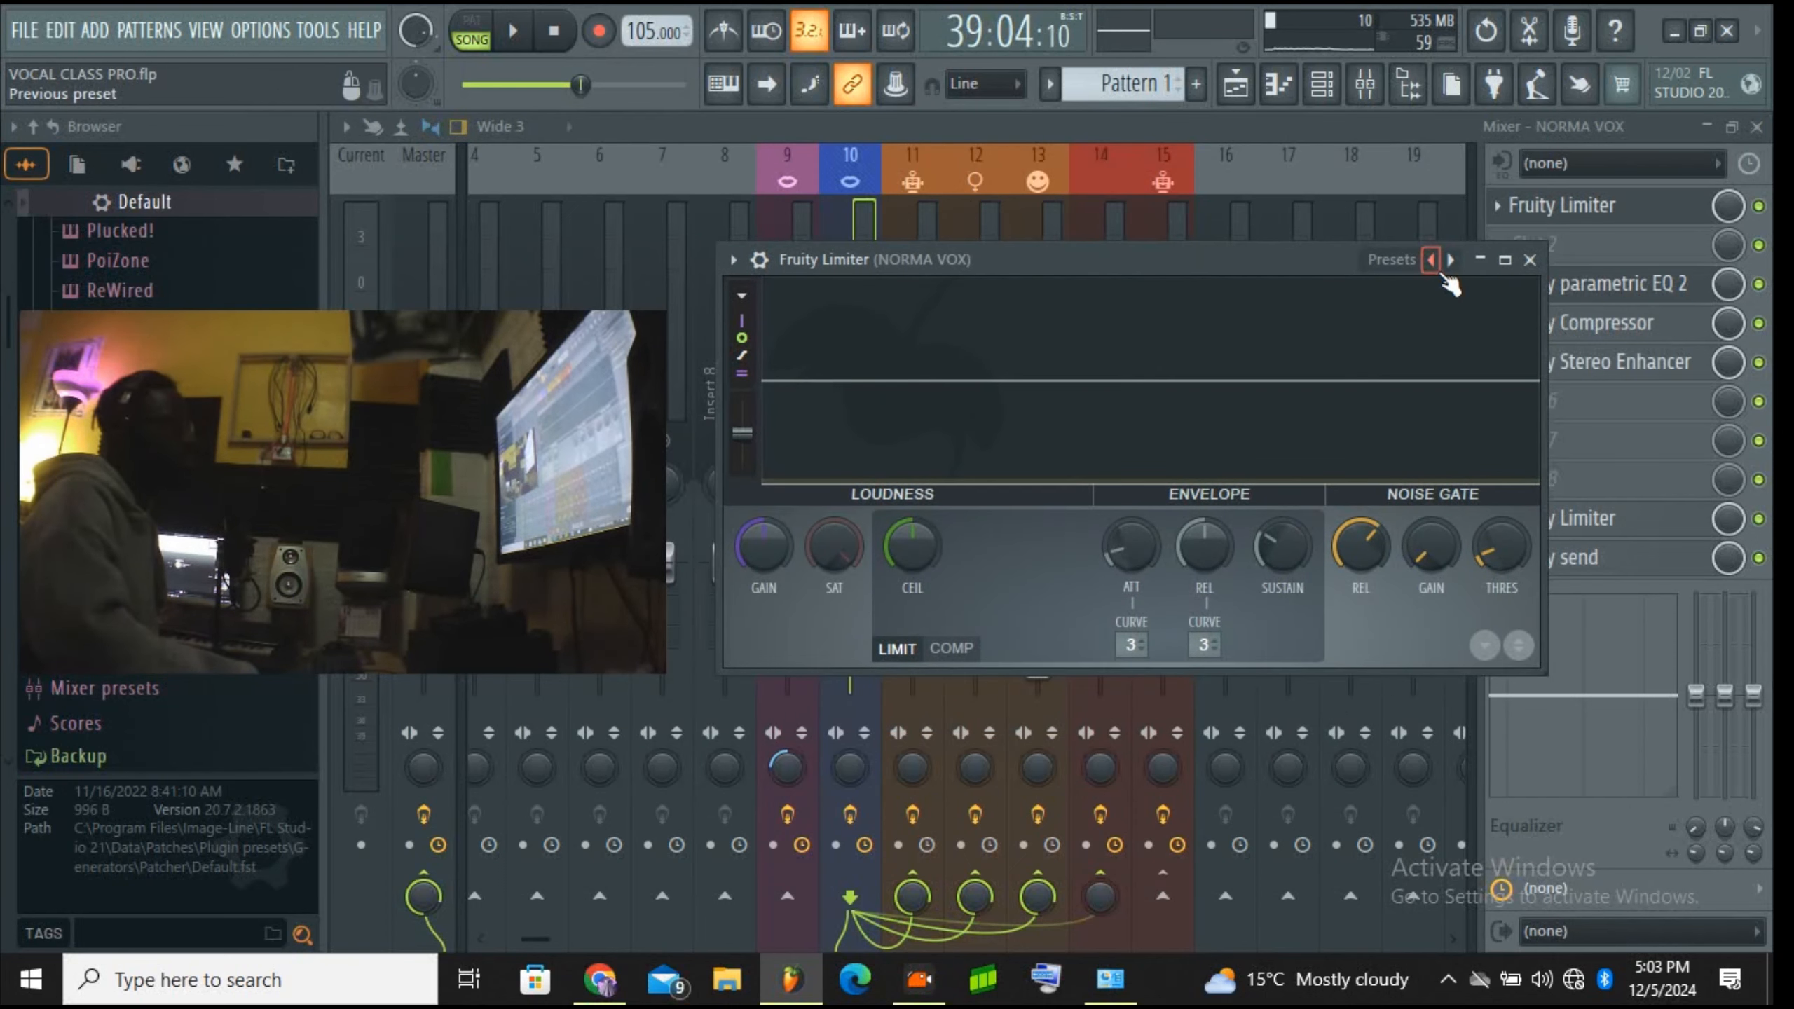
pyautogui.click(1399, 260)
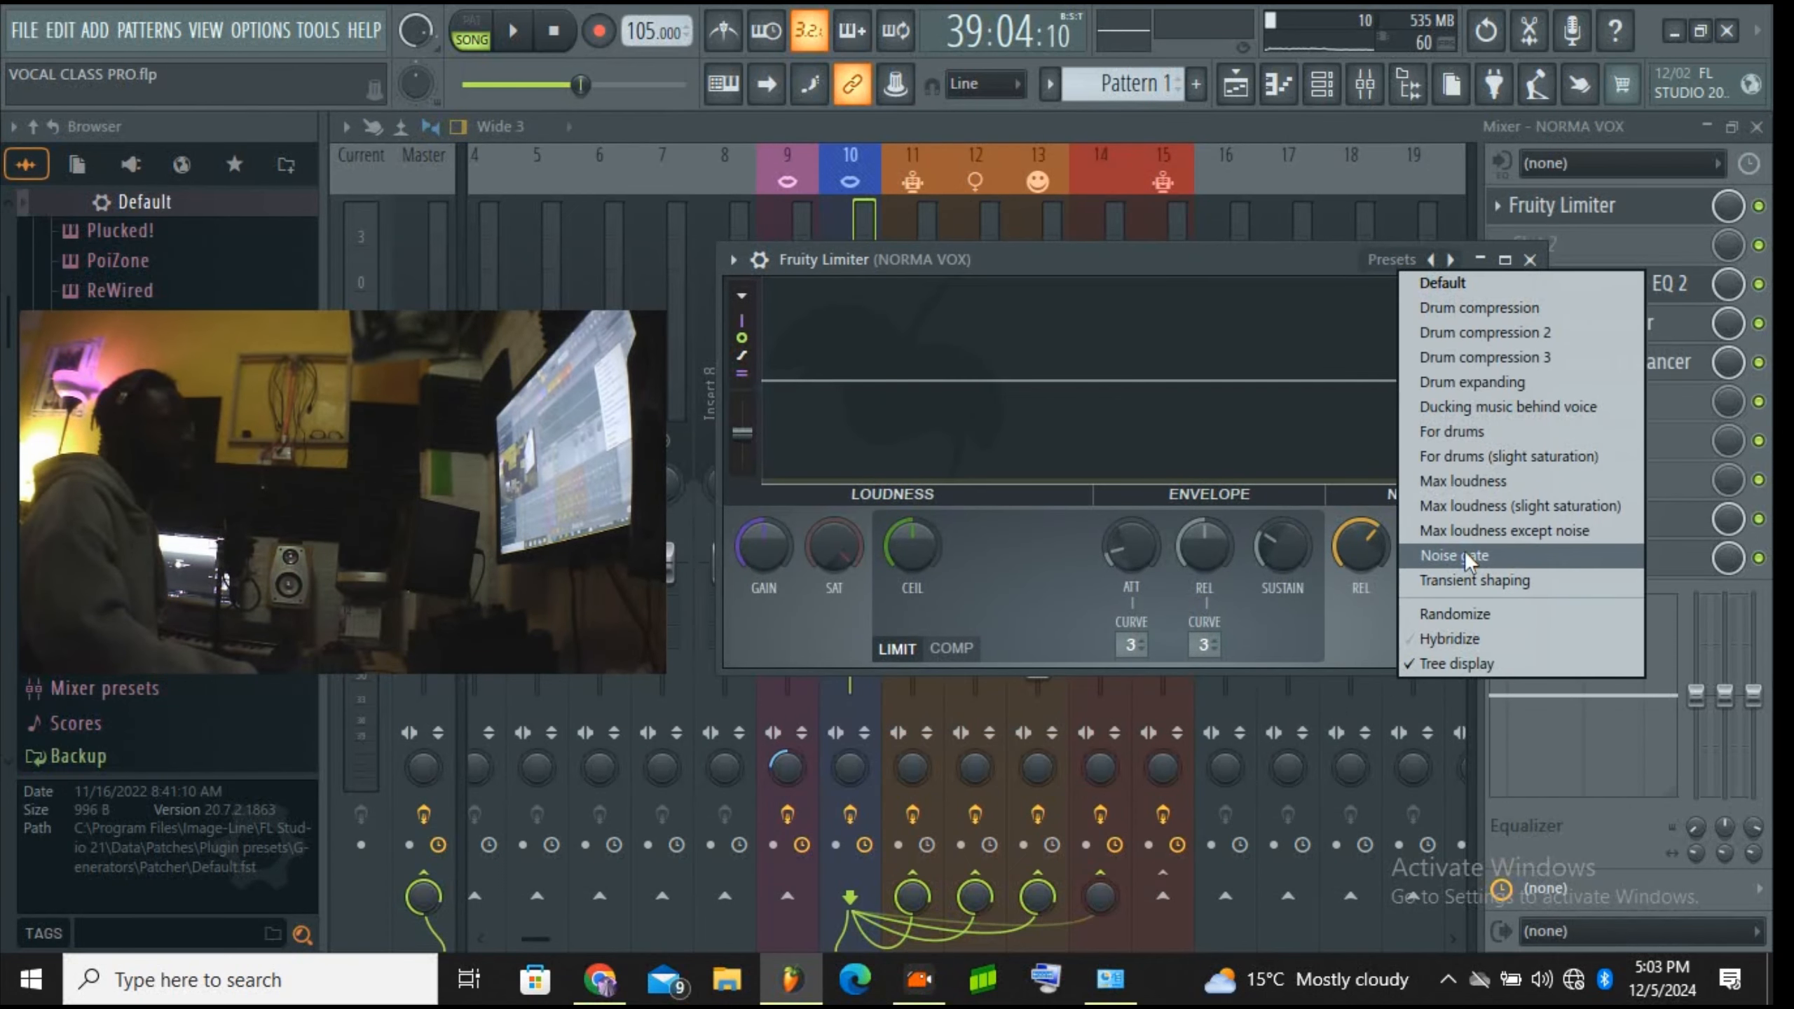
pyautogui.click(1266, 280)
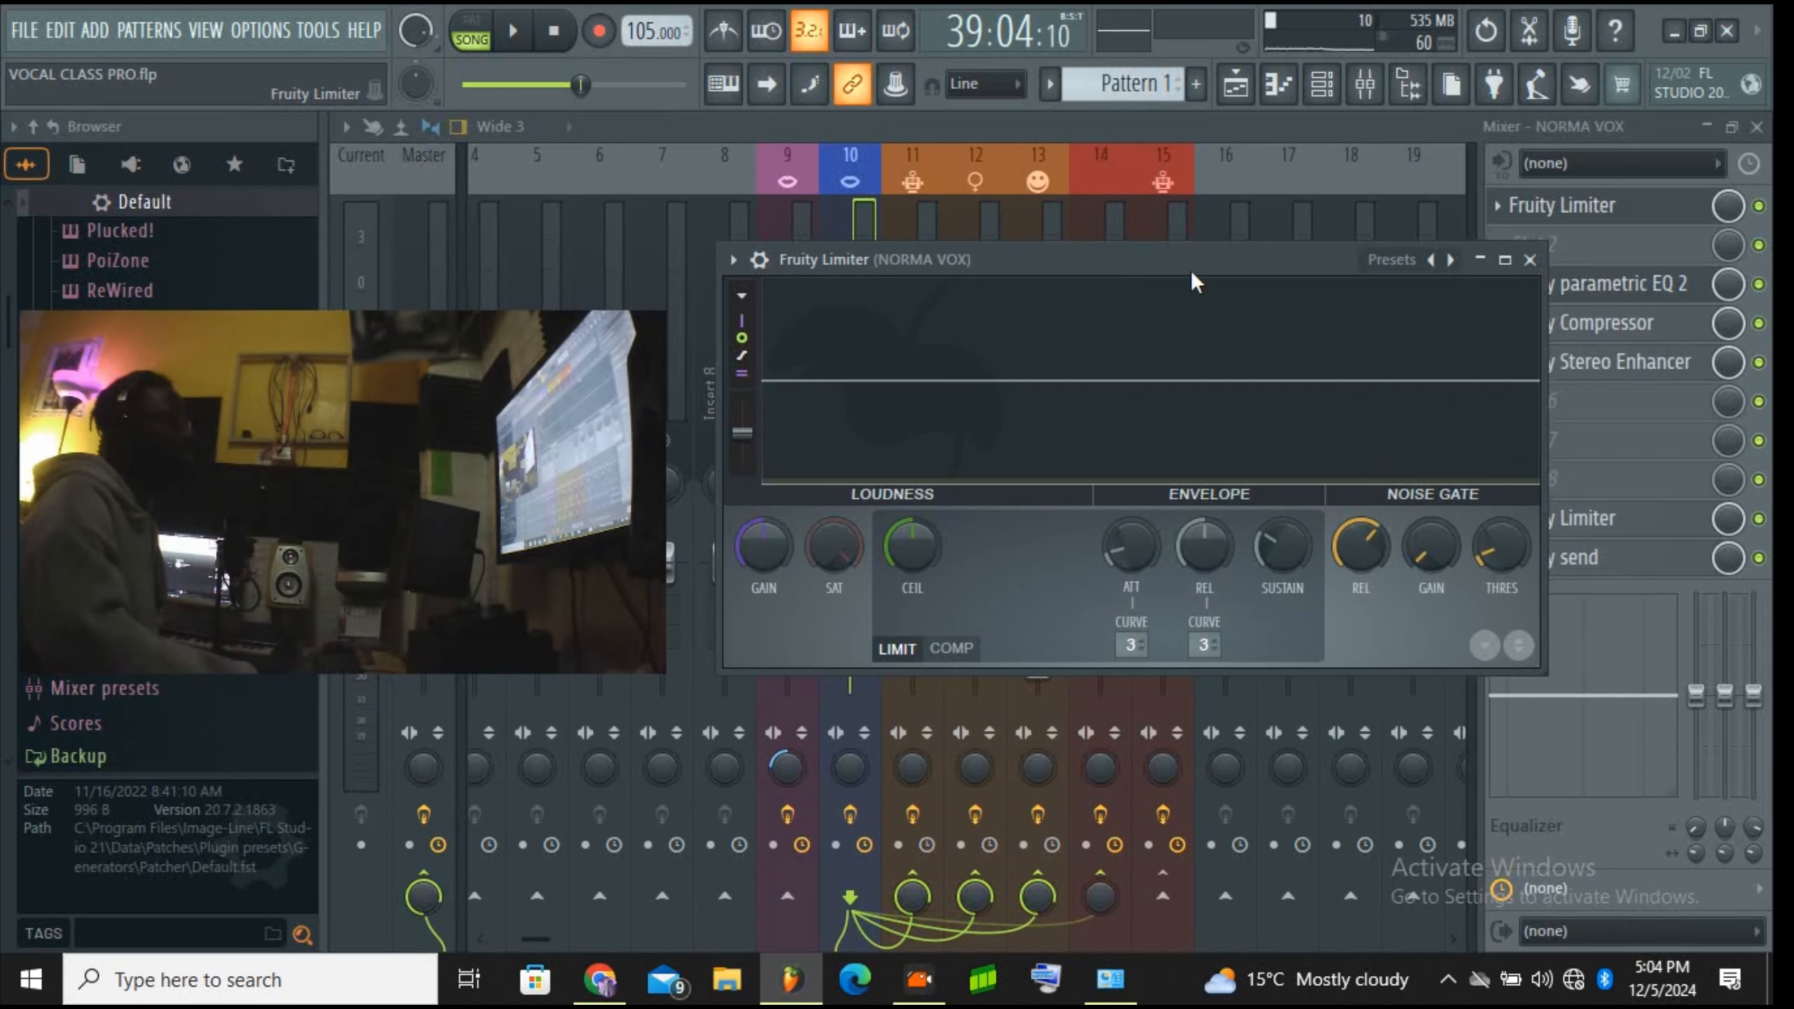
pyautogui.click(1530, 260)
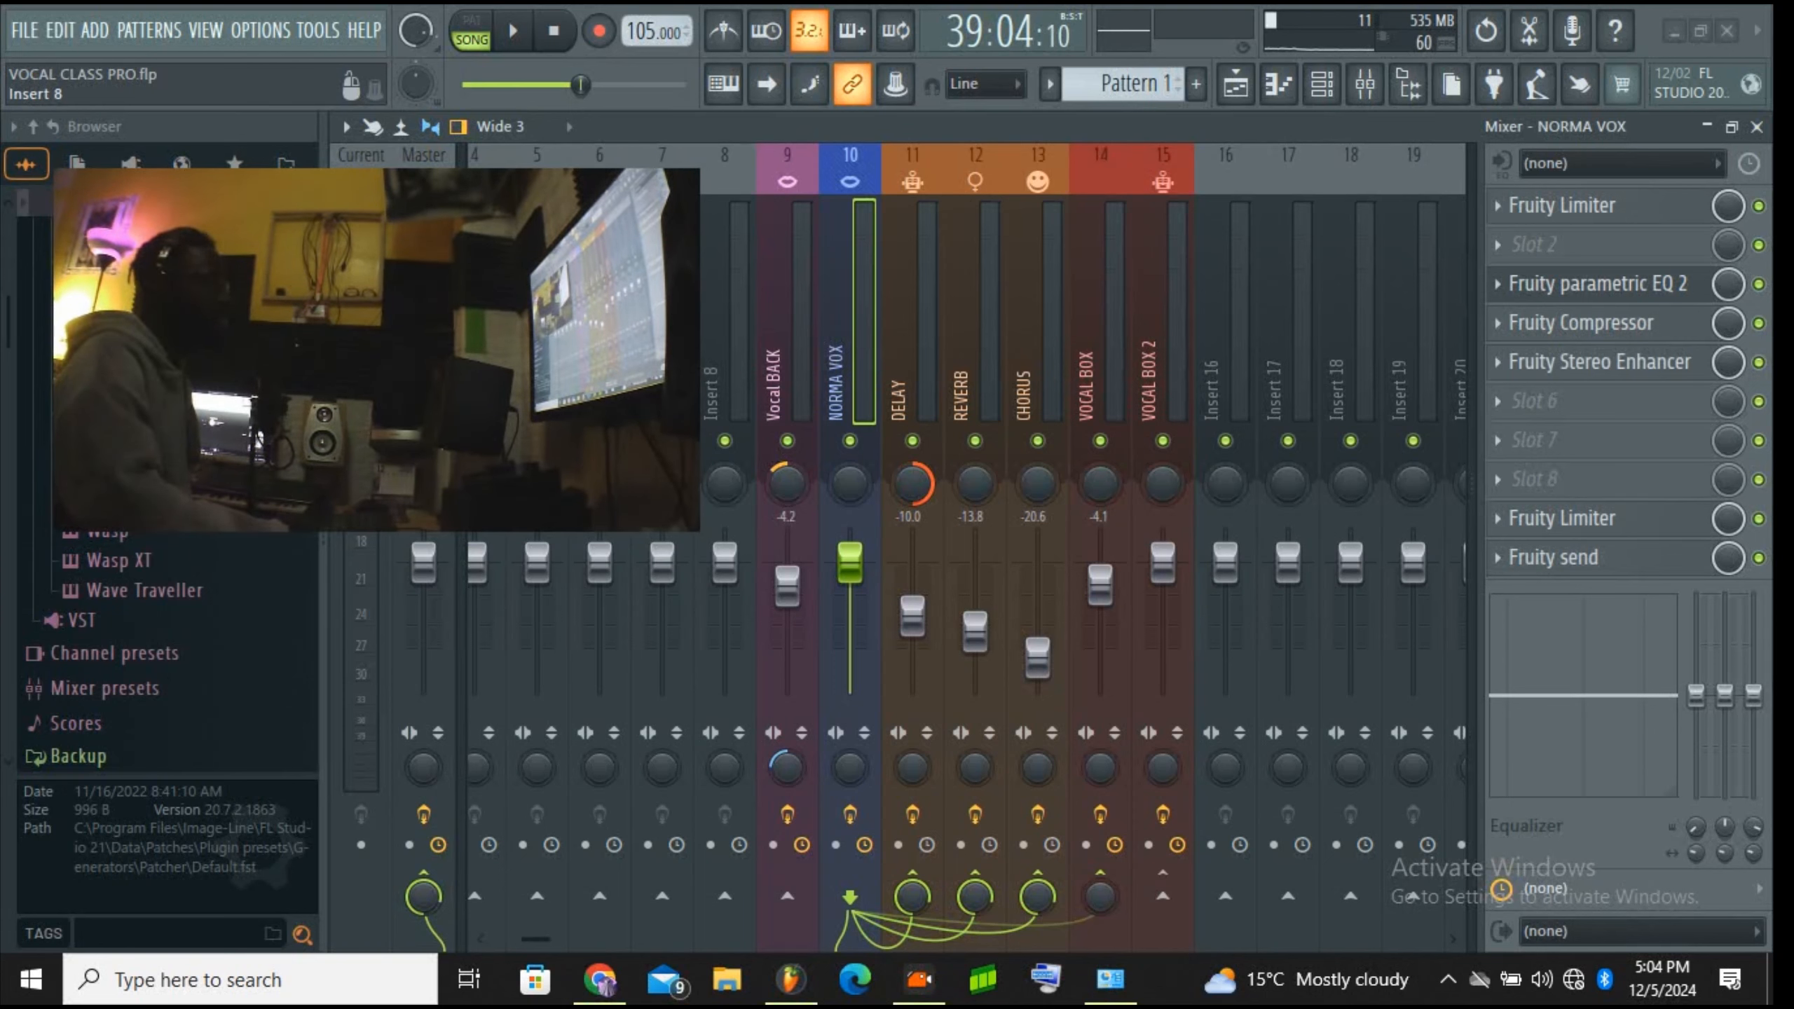
# Step: Mute the Vocal BACK, DELAY, REVERB, CHORUS and VOCAL BOX mixer channels, and bypass the effects on NORMA VOX and VOCAL BOX 2
pyautogui.click(850, 353)
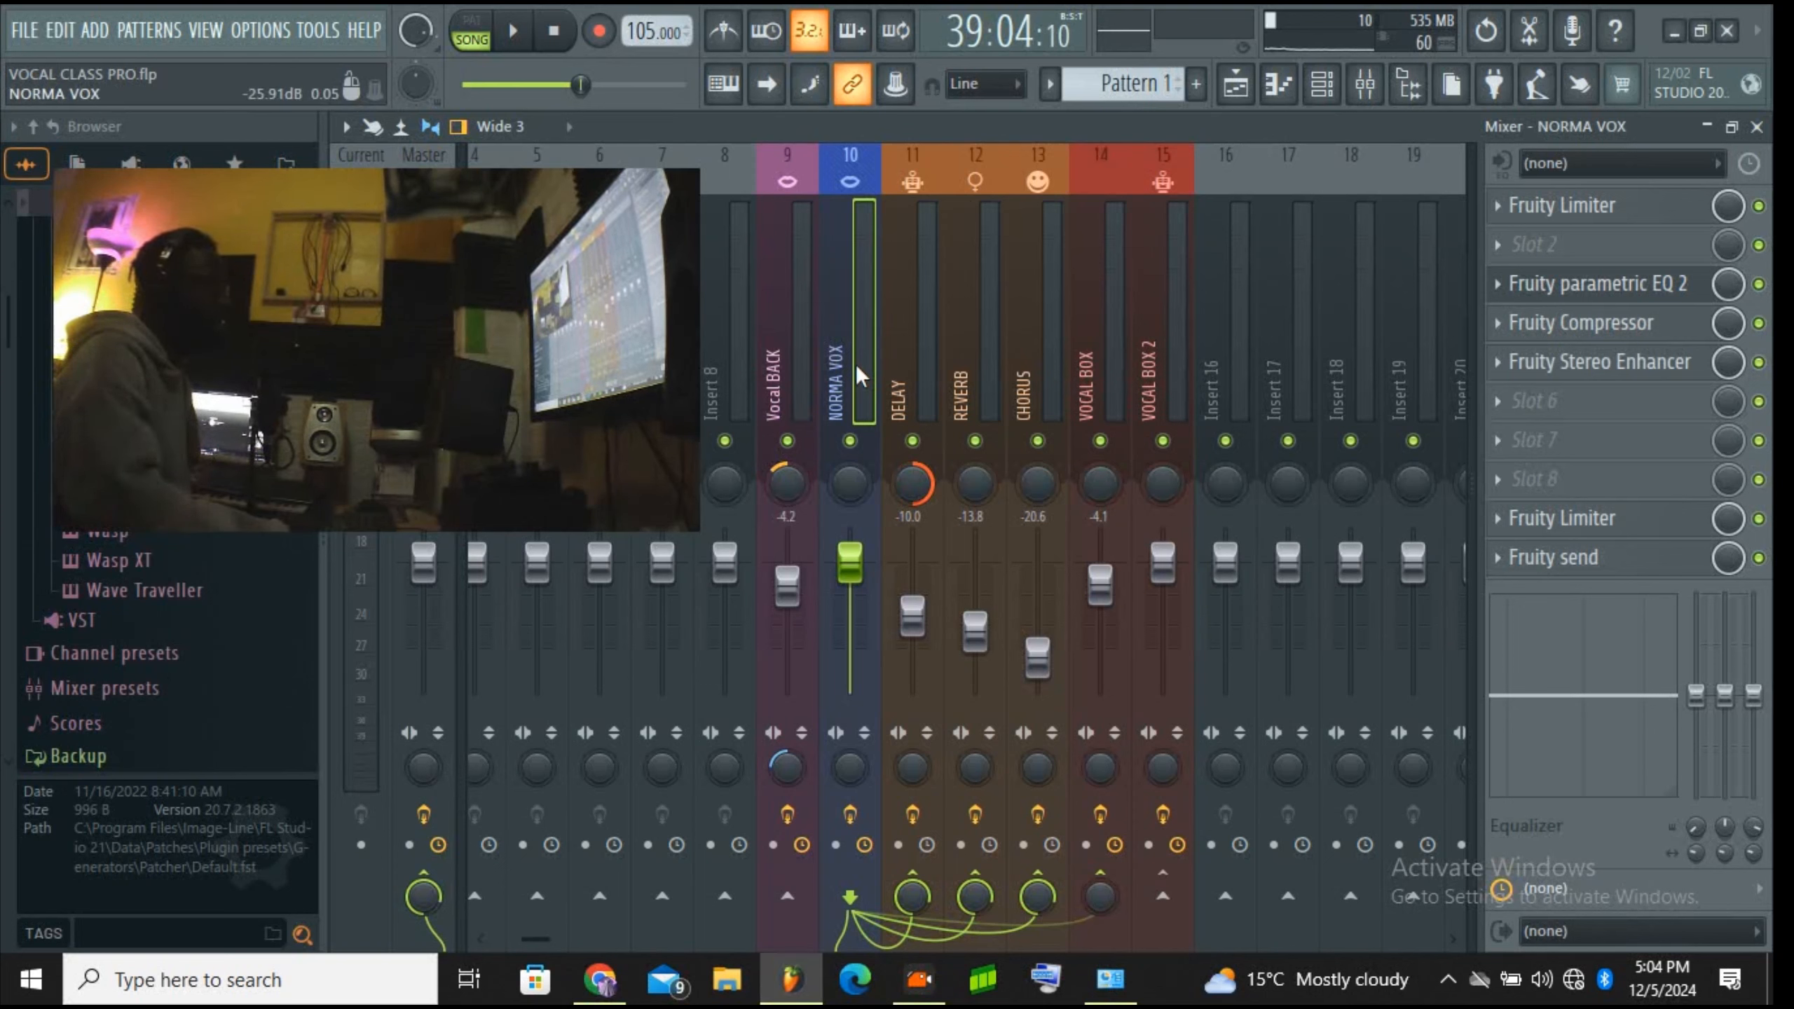
pyautogui.click(787, 440)
pyautogui.click(912, 440)
pyautogui.click(974, 443)
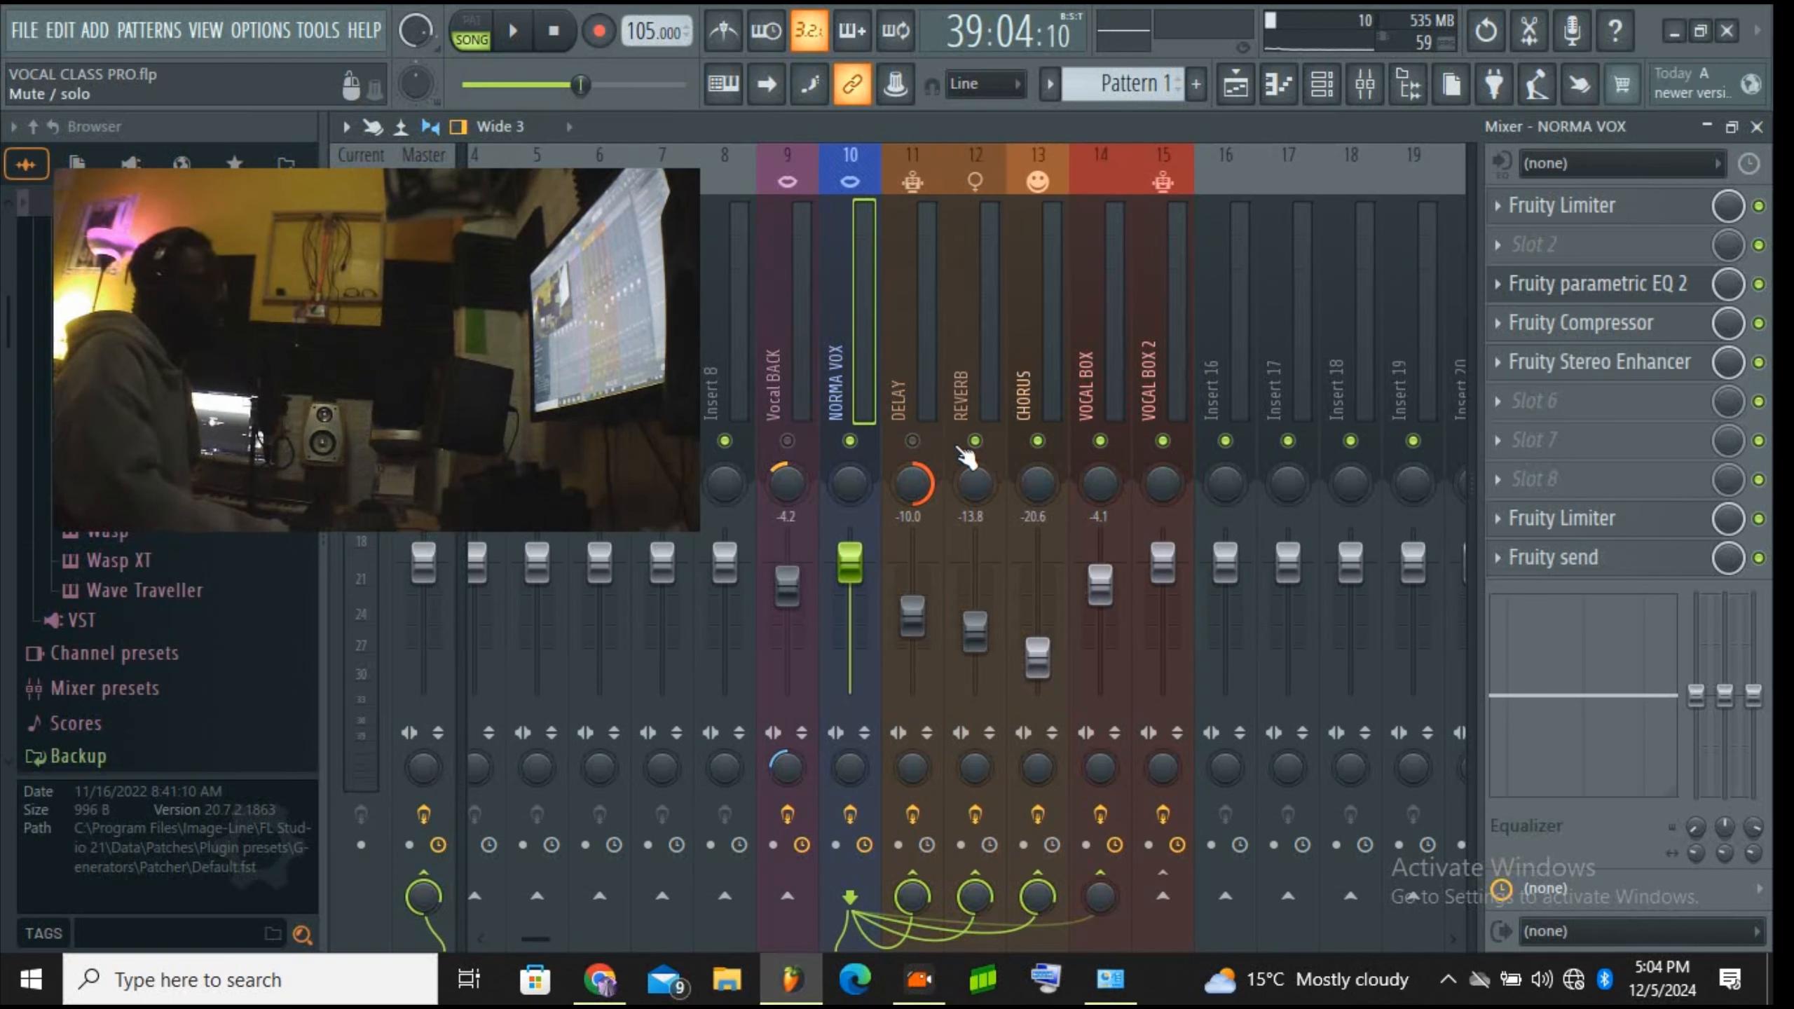
pyautogui.click(1035, 444)
pyautogui.click(1101, 442)
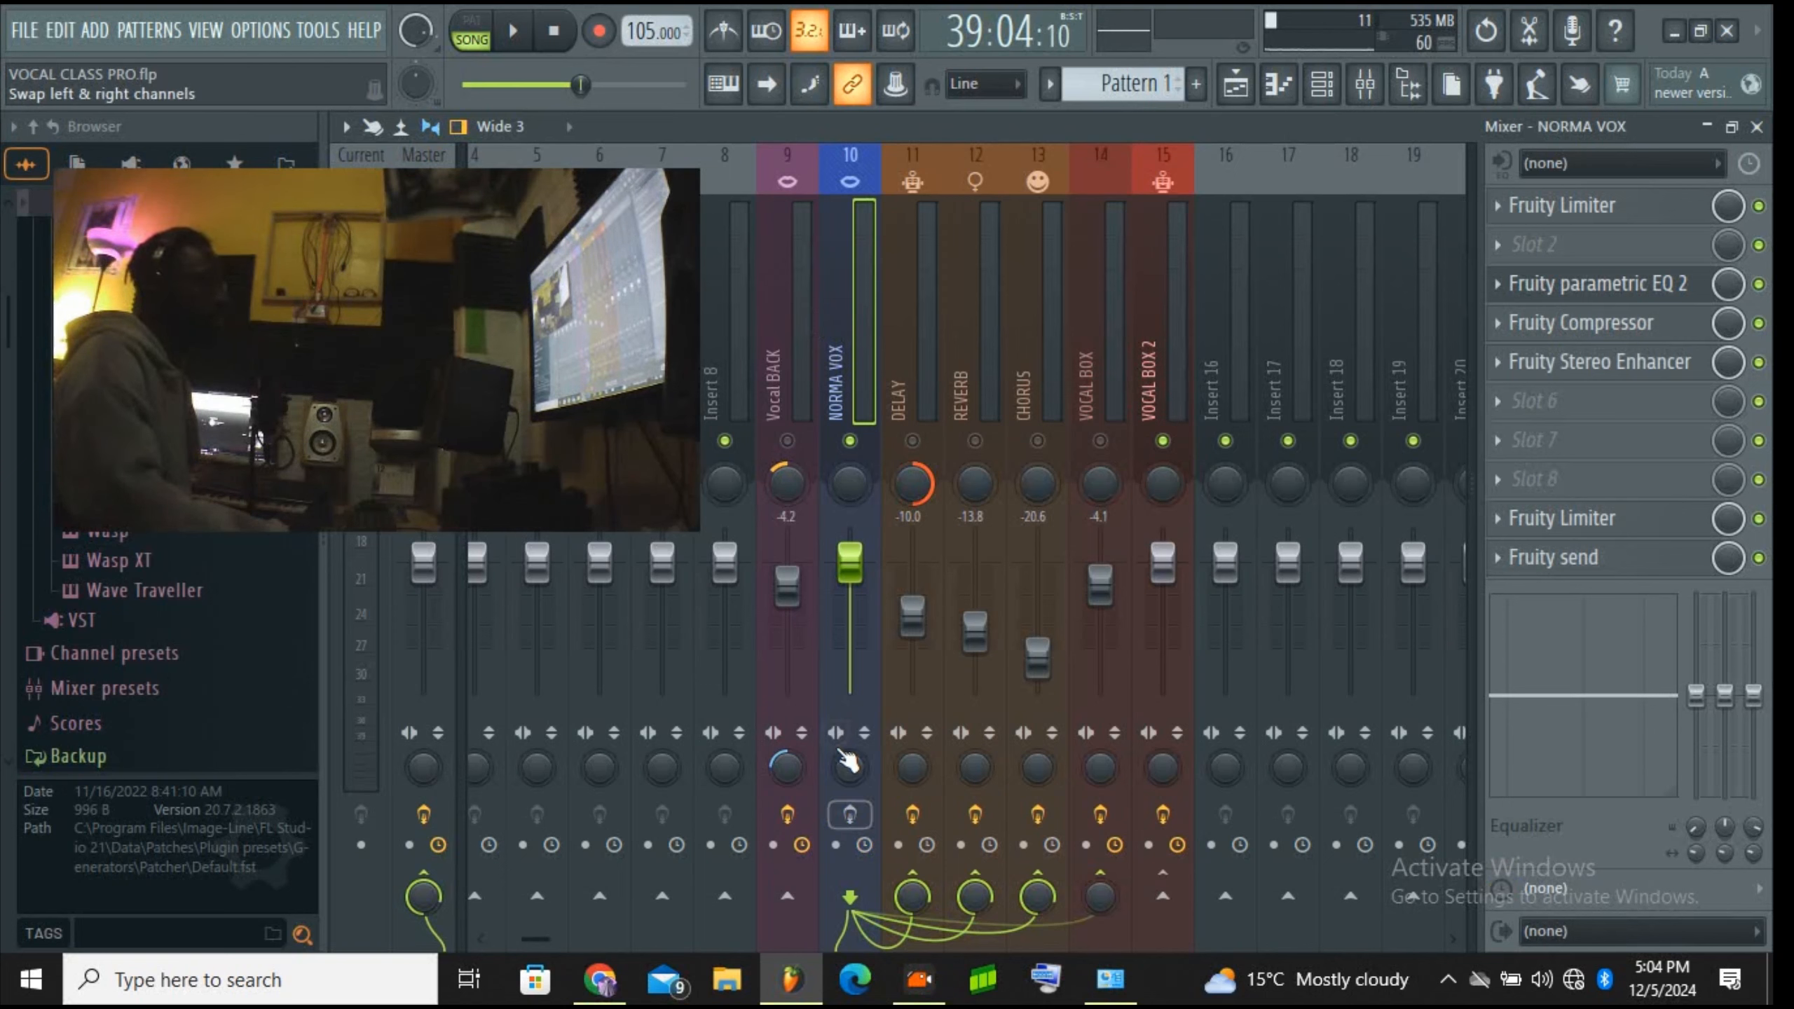
pyautogui.click(1162, 814)
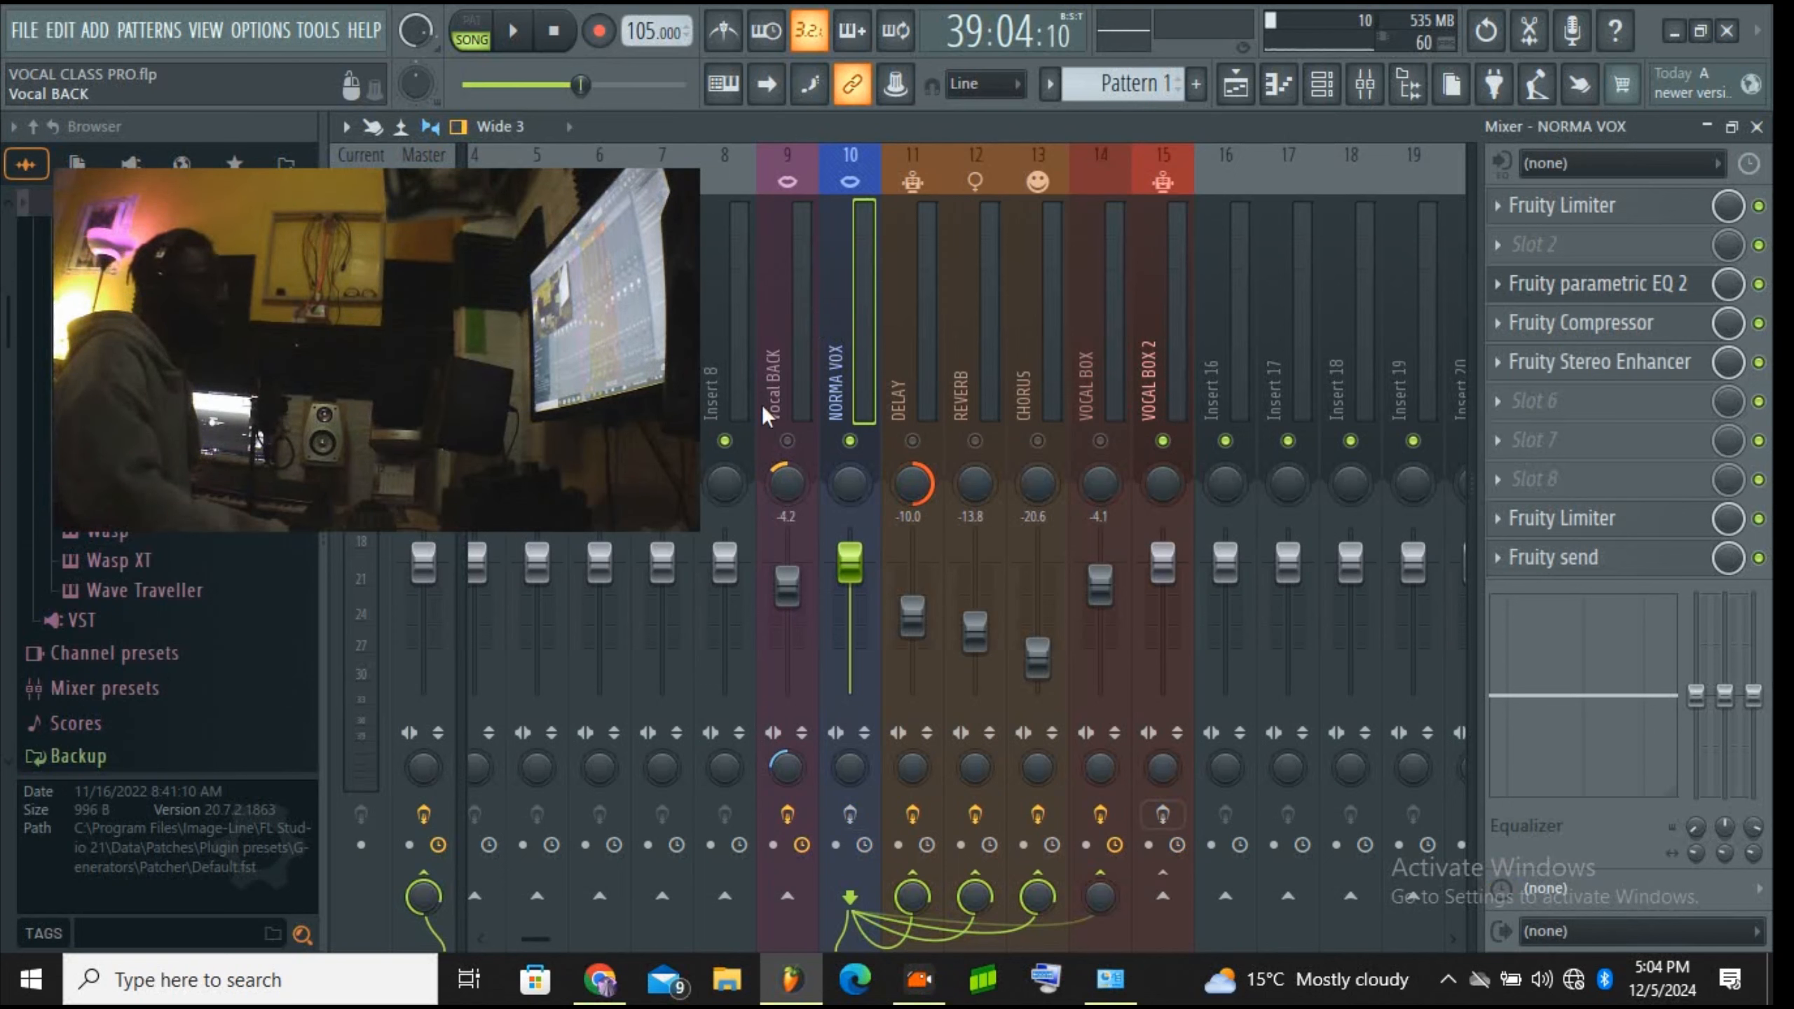
# Step: Play the song, mute the NORMAL BEAT and VOCAL BOX 2 mixer channels to hear NORMA VOX alone, and pause playback
pyautogui.click(526, 35)
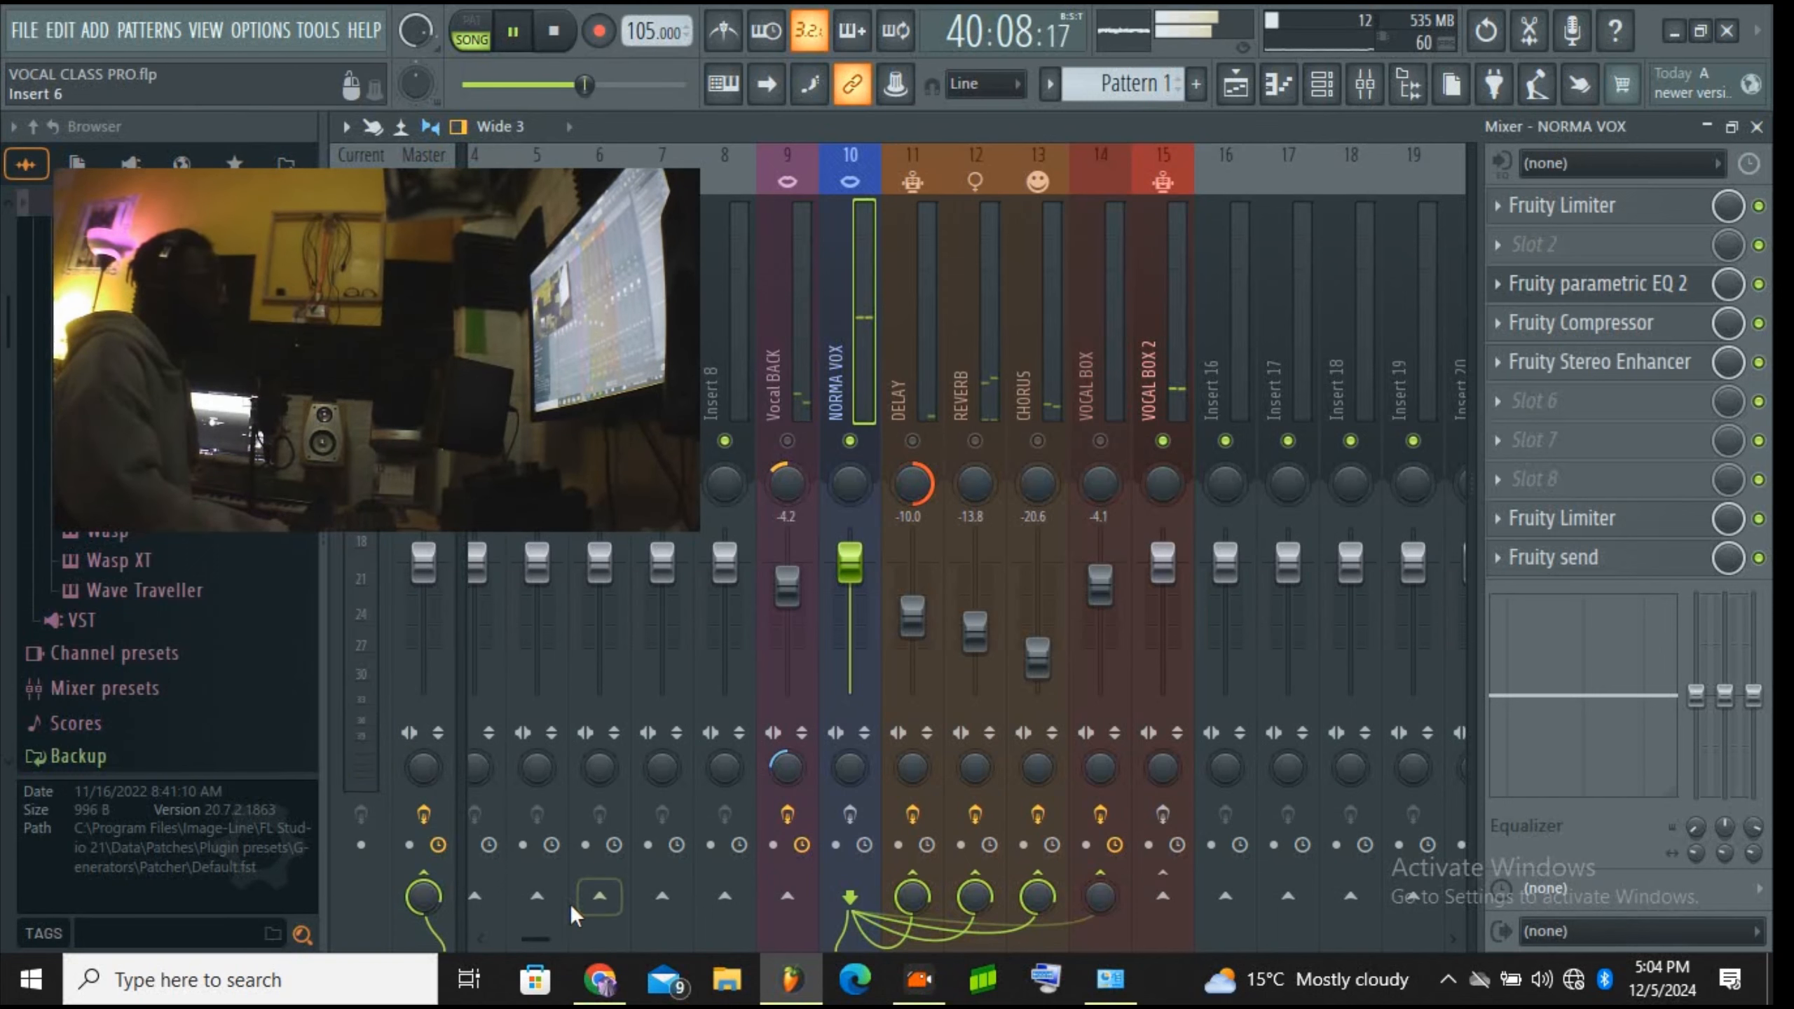
pyautogui.moveTo(535, 946); pyautogui.dragTo(493, 940)
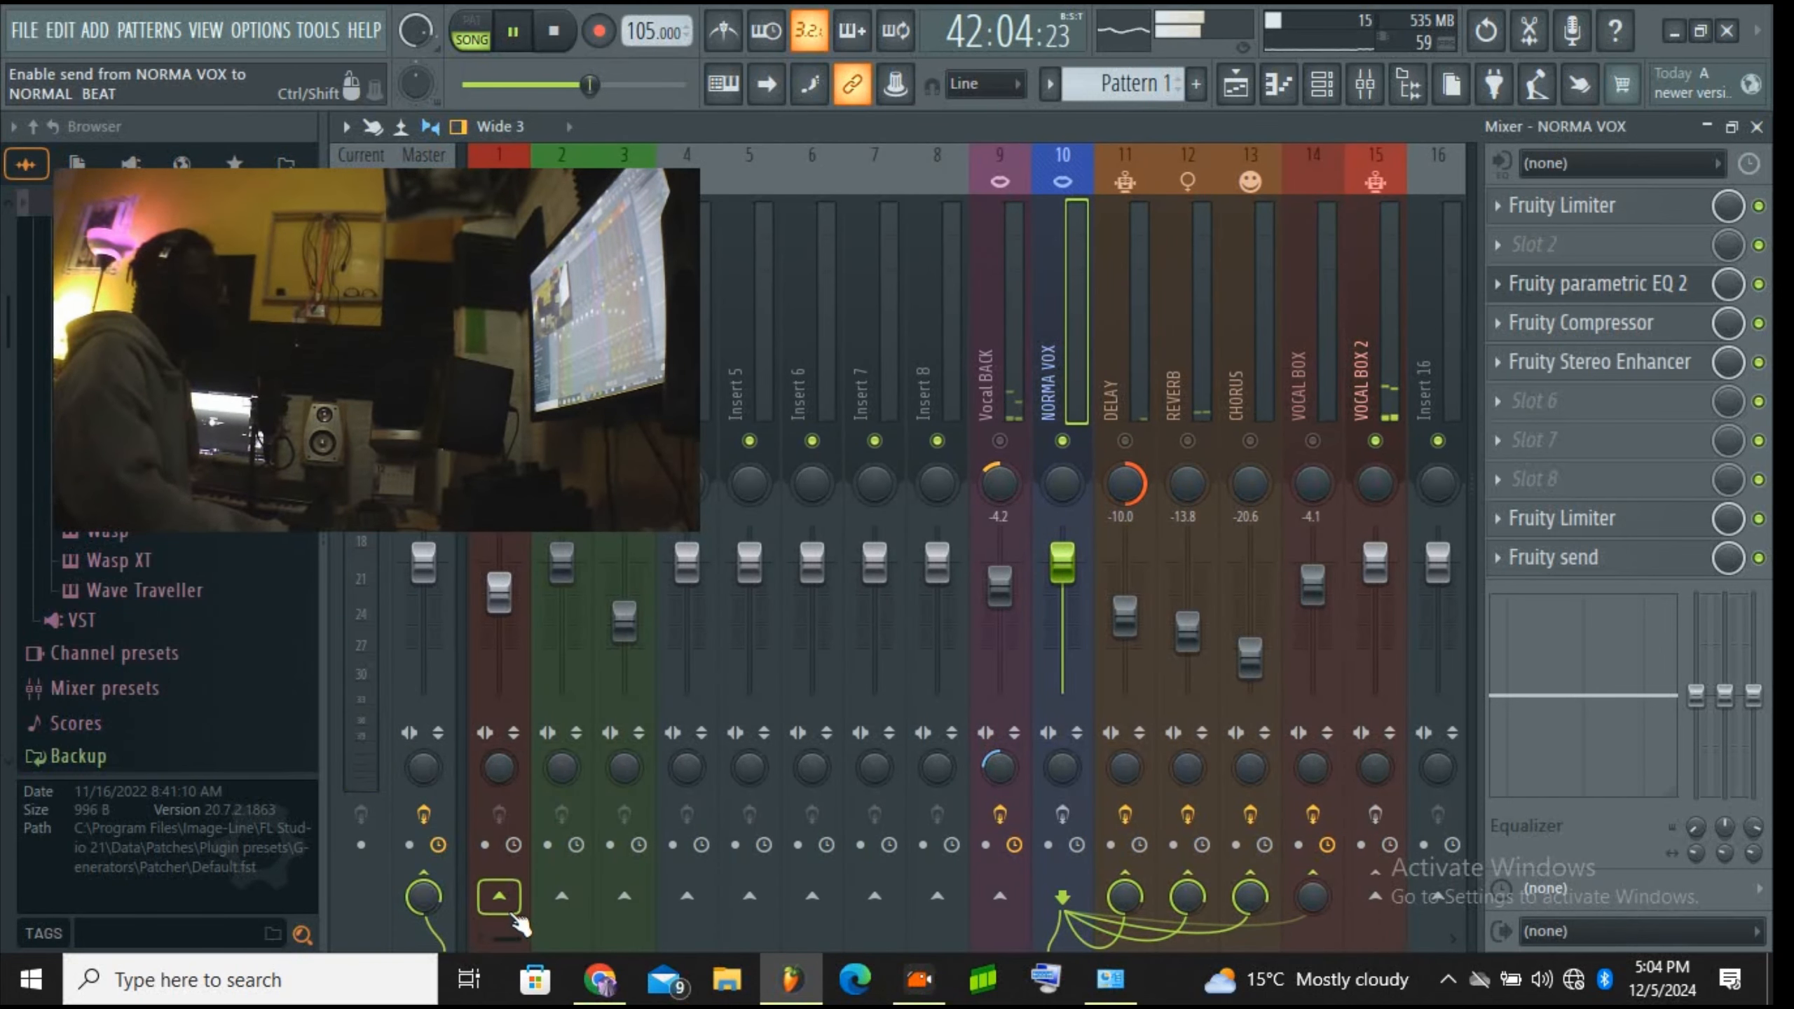
pyautogui.moveTo(510, 938); pyautogui.dragTo(511, 933)
pyautogui.moveTo(495, 396); pyautogui.dragTo(466, 718)
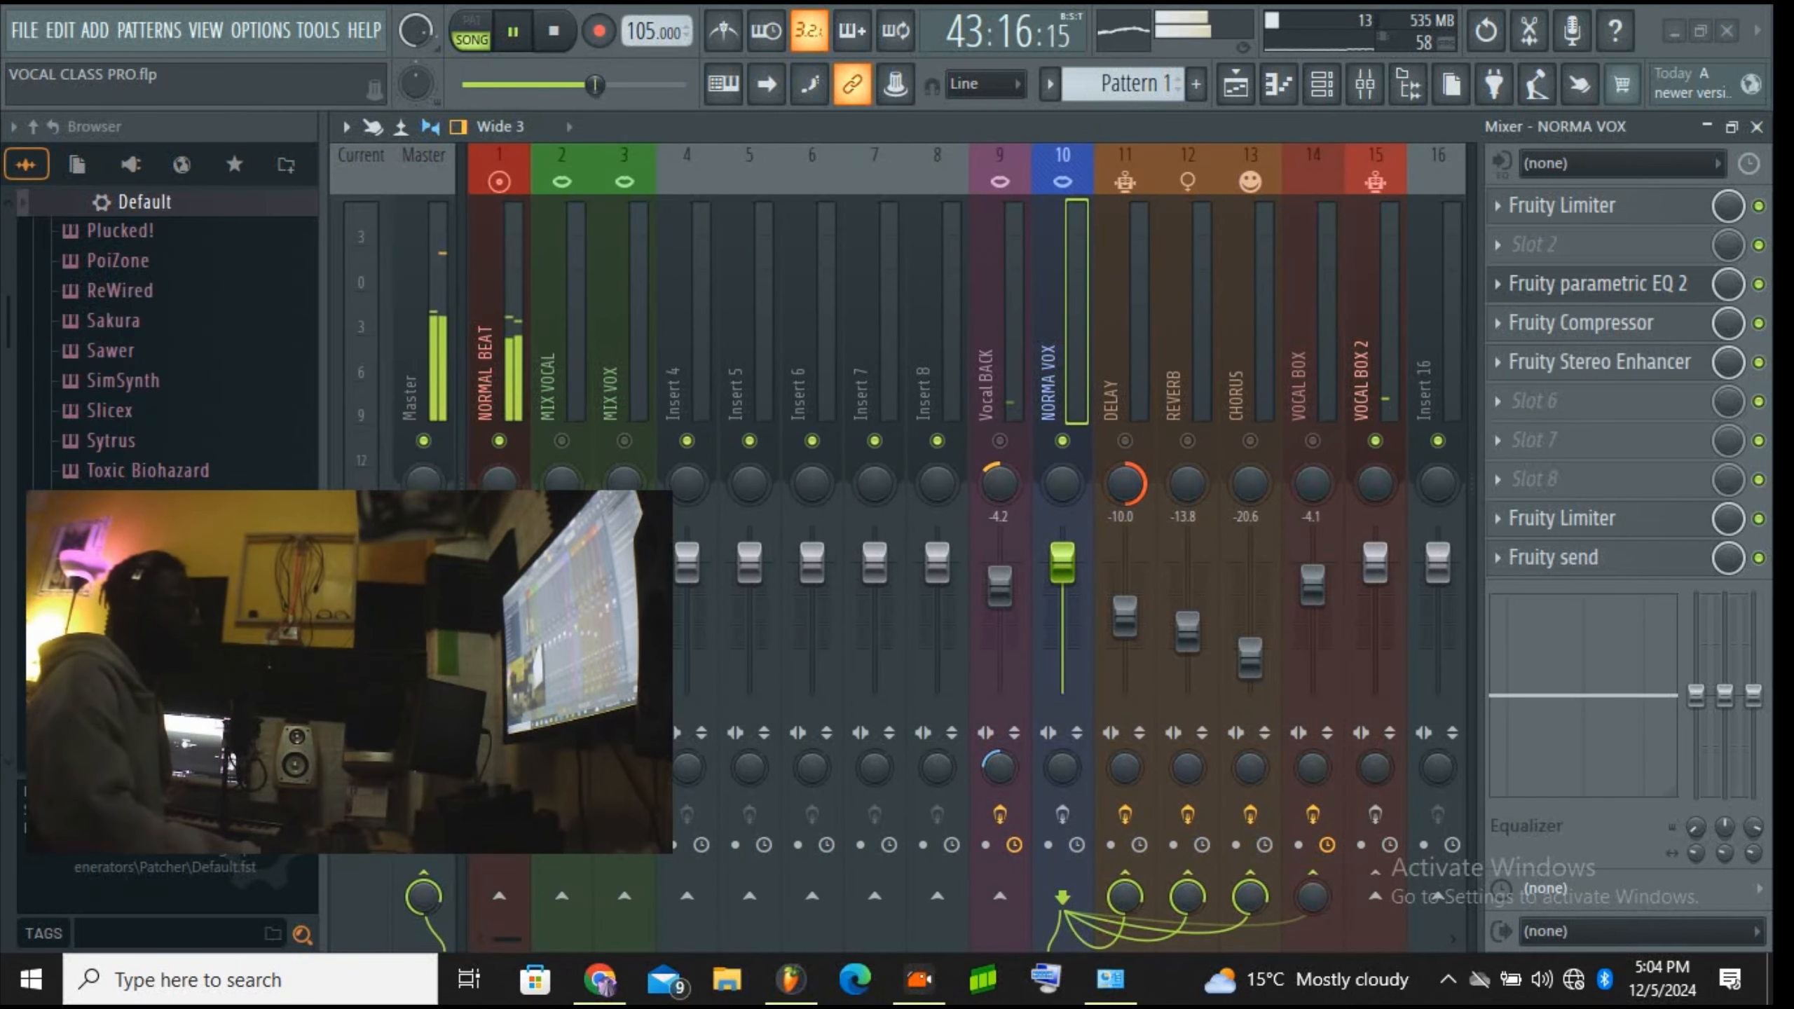
pyautogui.click(501, 440)
pyautogui.moveTo(510, 939); pyautogui.dragTo(548, 937)
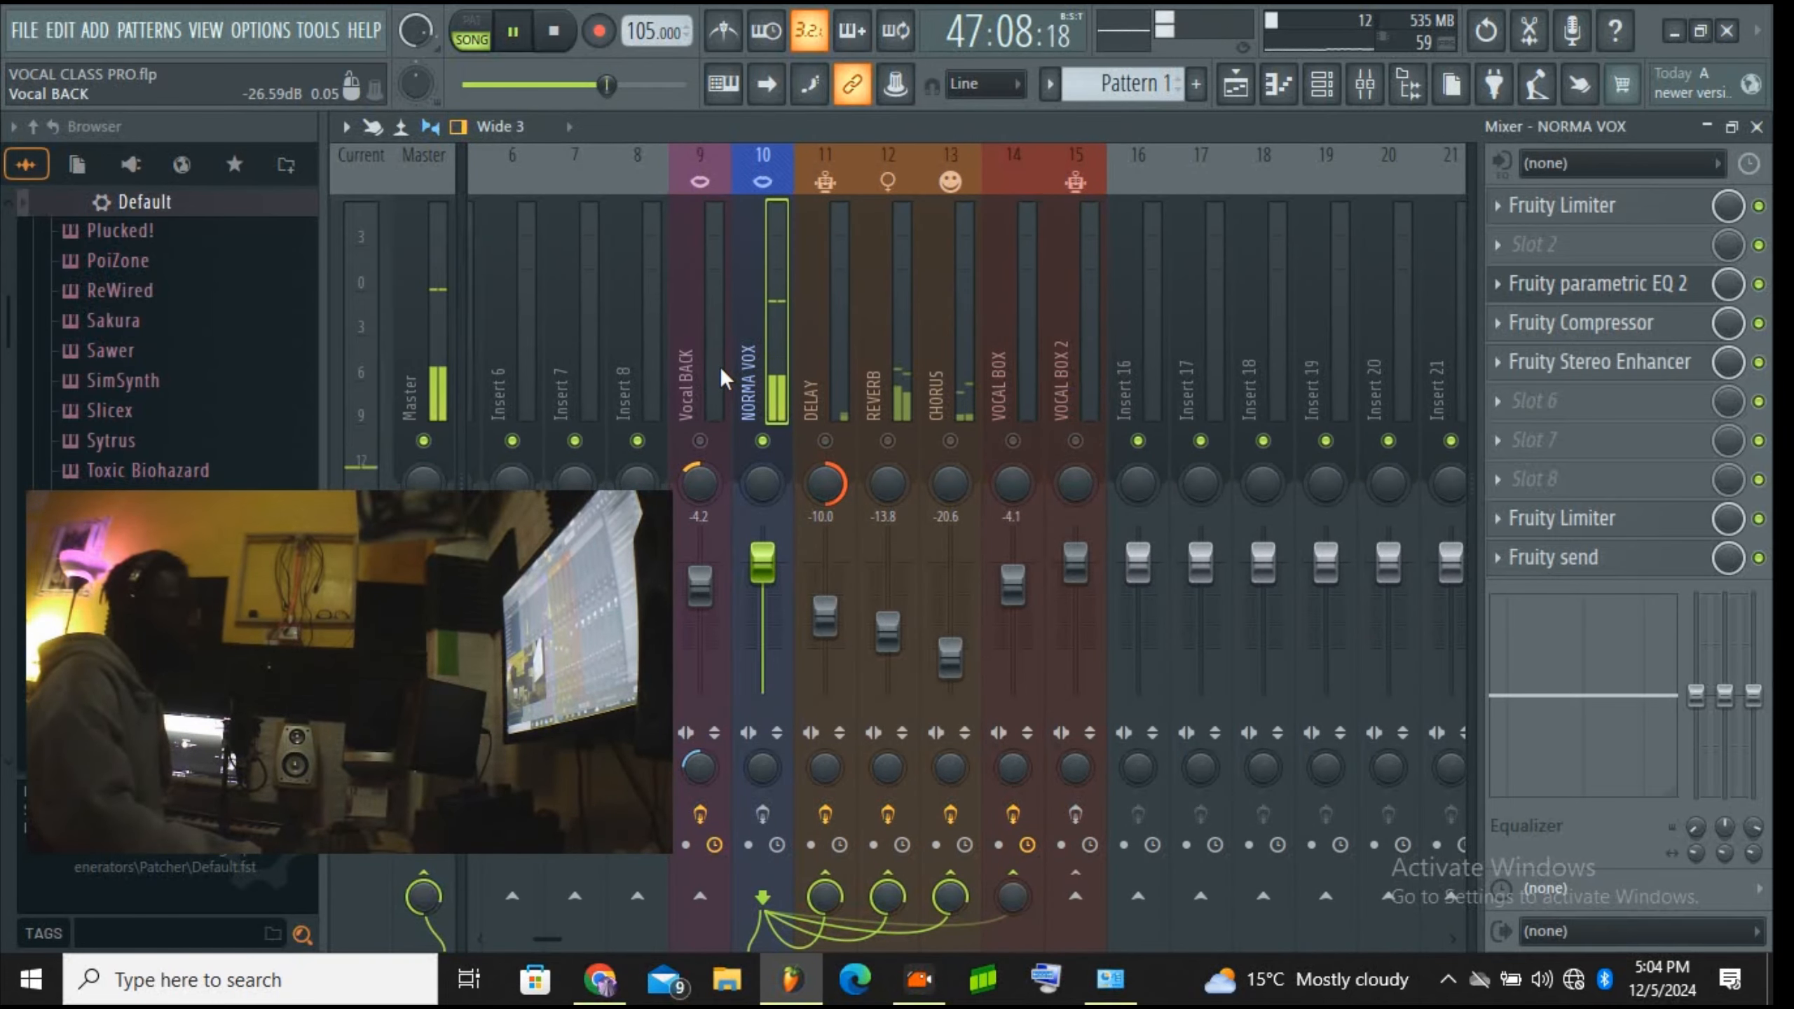
pyautogui.press('space')
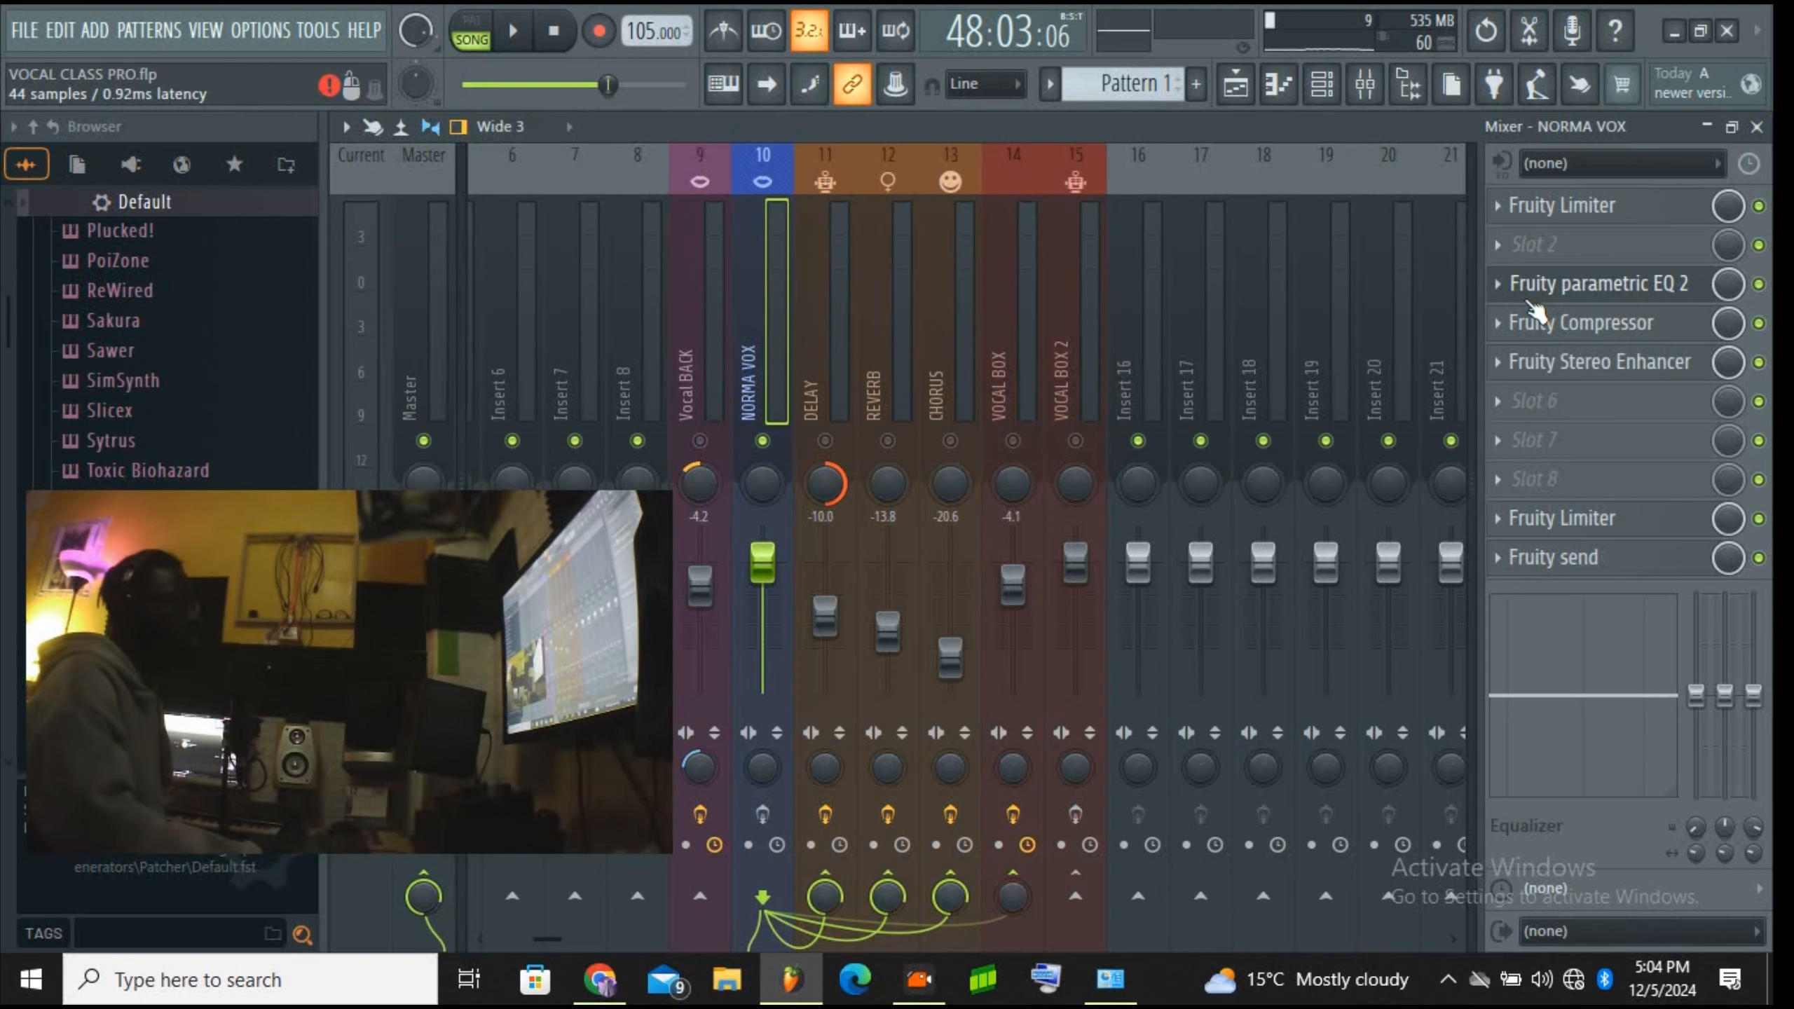
# Step: Inspect the Fruity parametric EQ 2 curve and the Fruity Compressor settings on the NORMA VOX channel, closing each plugin
pyautogui.click(1621, 298)
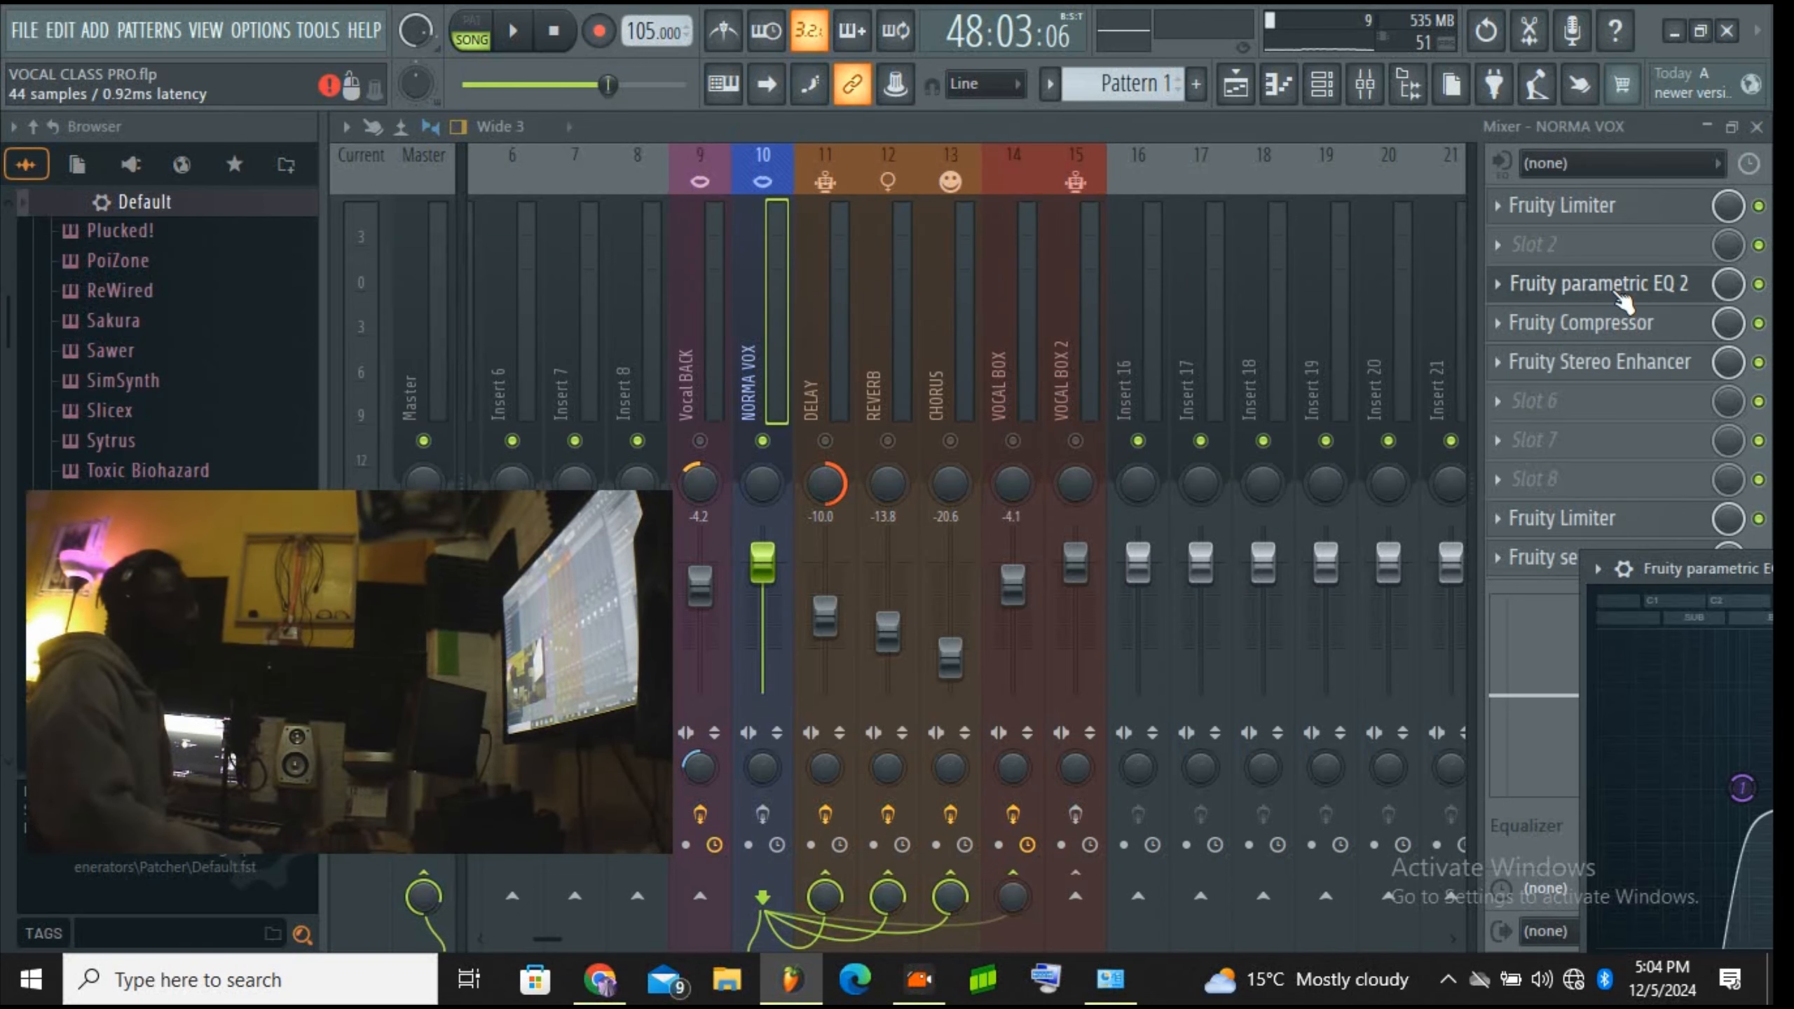
pyautogui.moveTo(1695, 569); pyautogui.dragTo(715, 392)
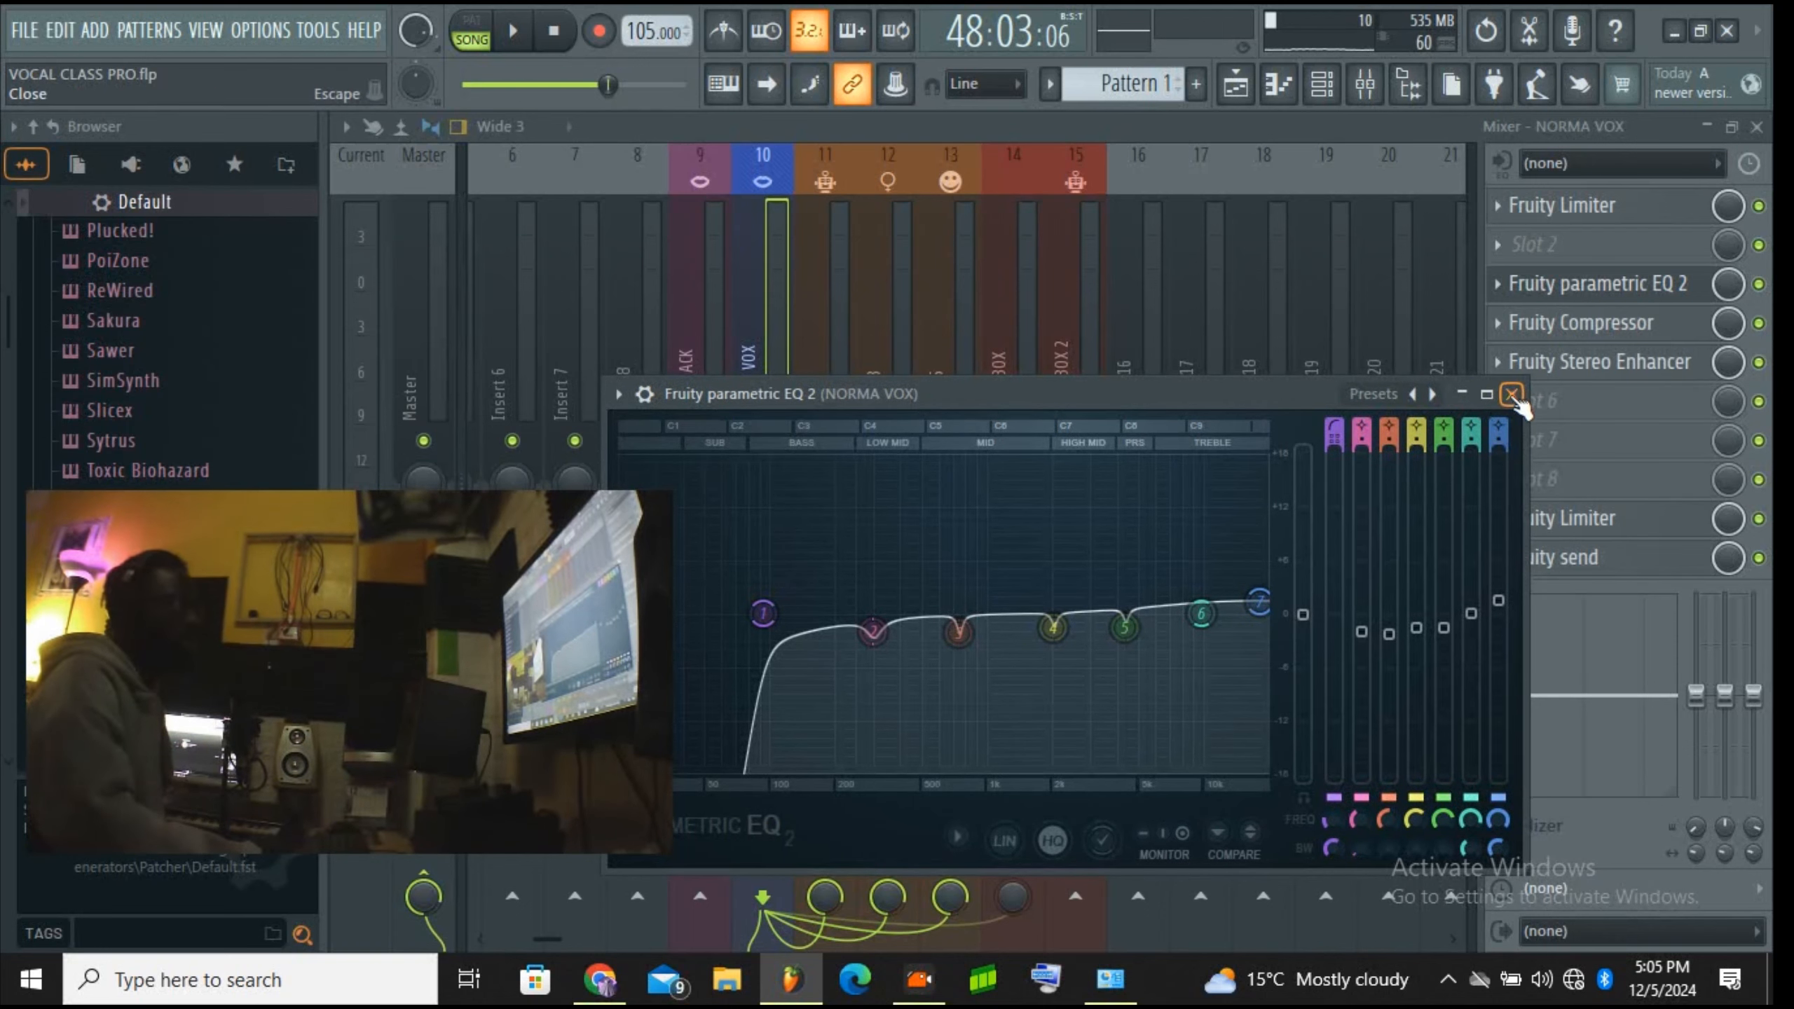
pyautogui.click(1512, 395)
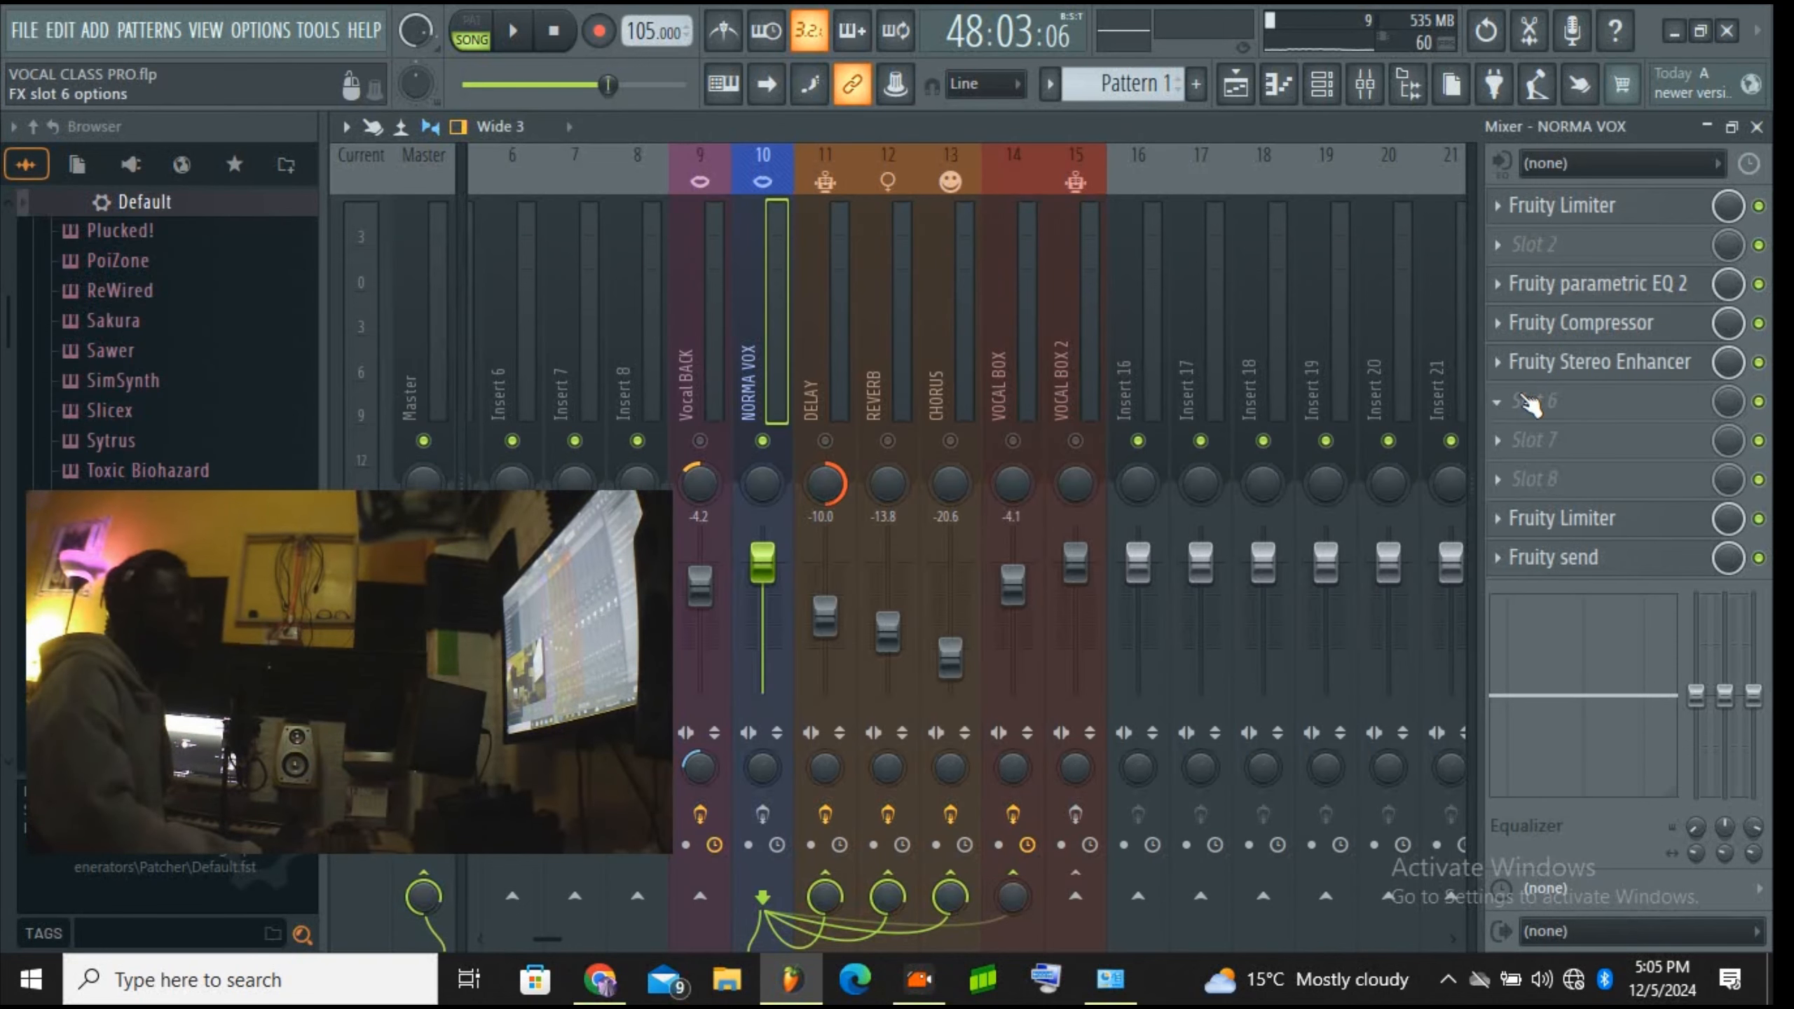
pyautogui.click(1624, 324)
pyautogui.moveTo(906, 497); pyautogui.dragTo(1072, 447)
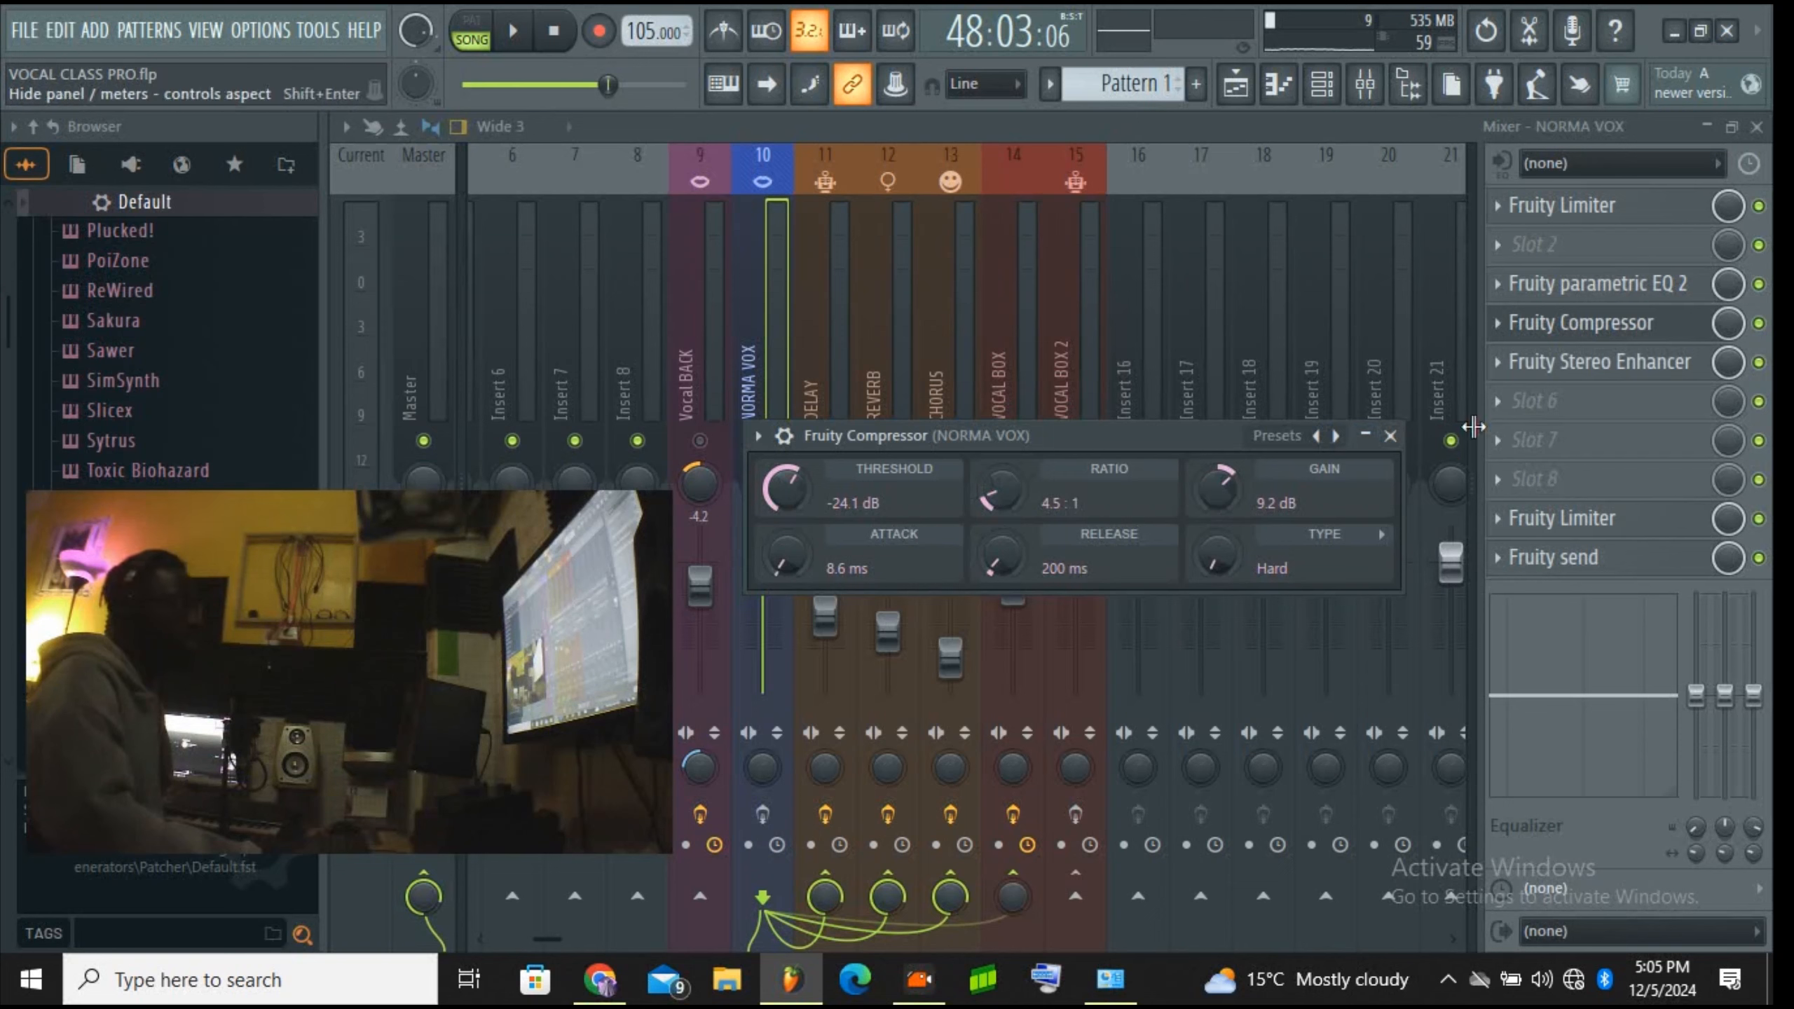
pyautogui.click(1393, 437)
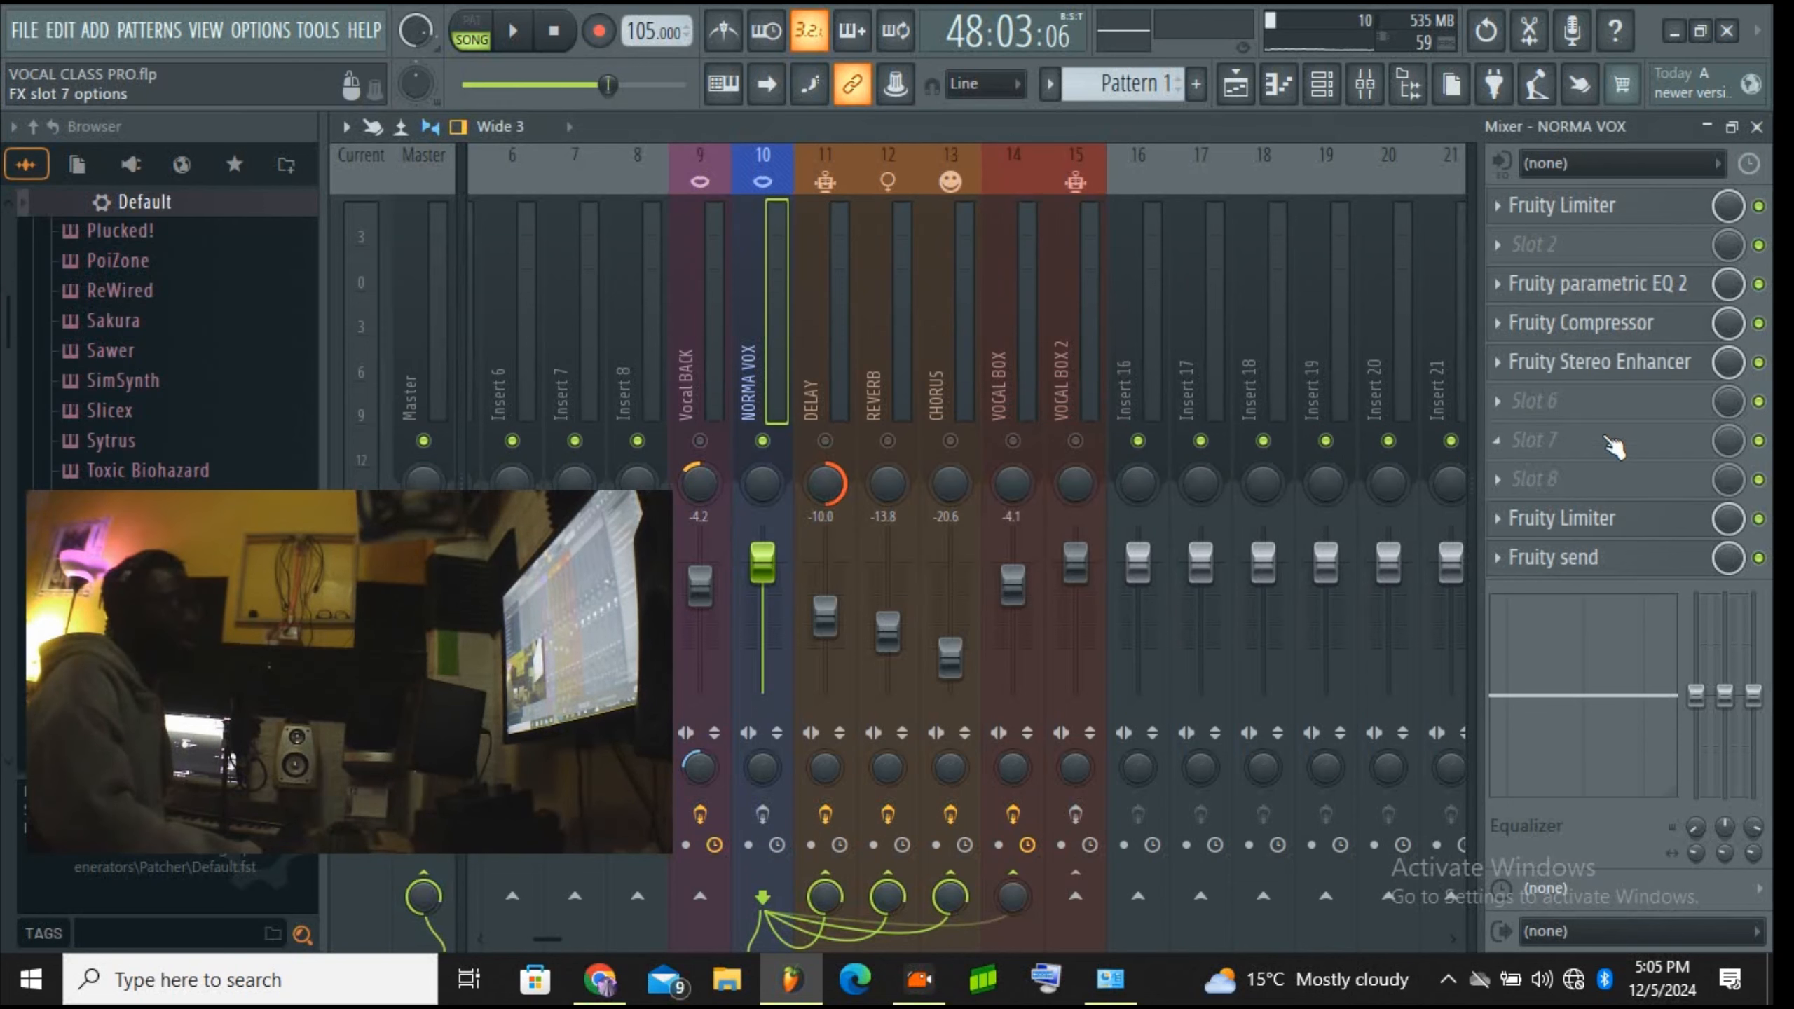
# Step: Inspect the Fruity Stereo Enhancer and the second Fruity Limiter on the NORMA VOX channel, closing each plugin
pyautogui.click(1617, 363)
pyautogui.moveTo(675, 286); pyautogui.dragTo(1081, 445)
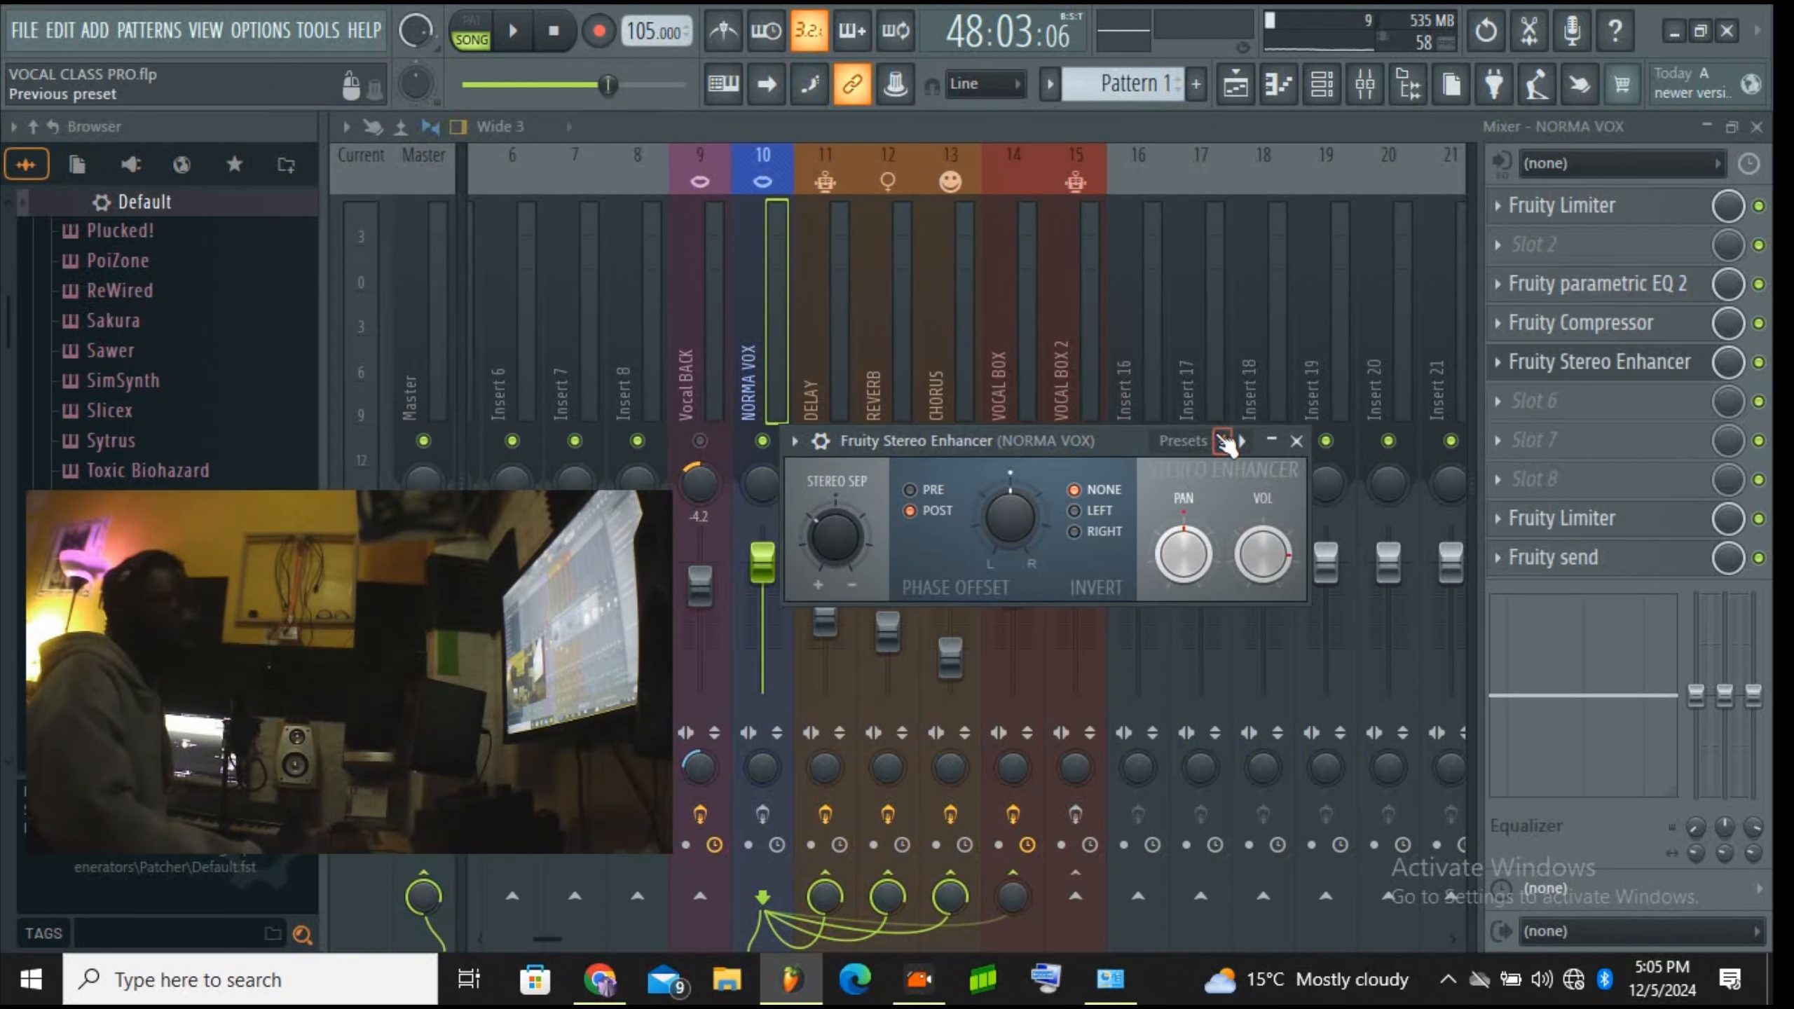
pyautogui.click(1295, 441)
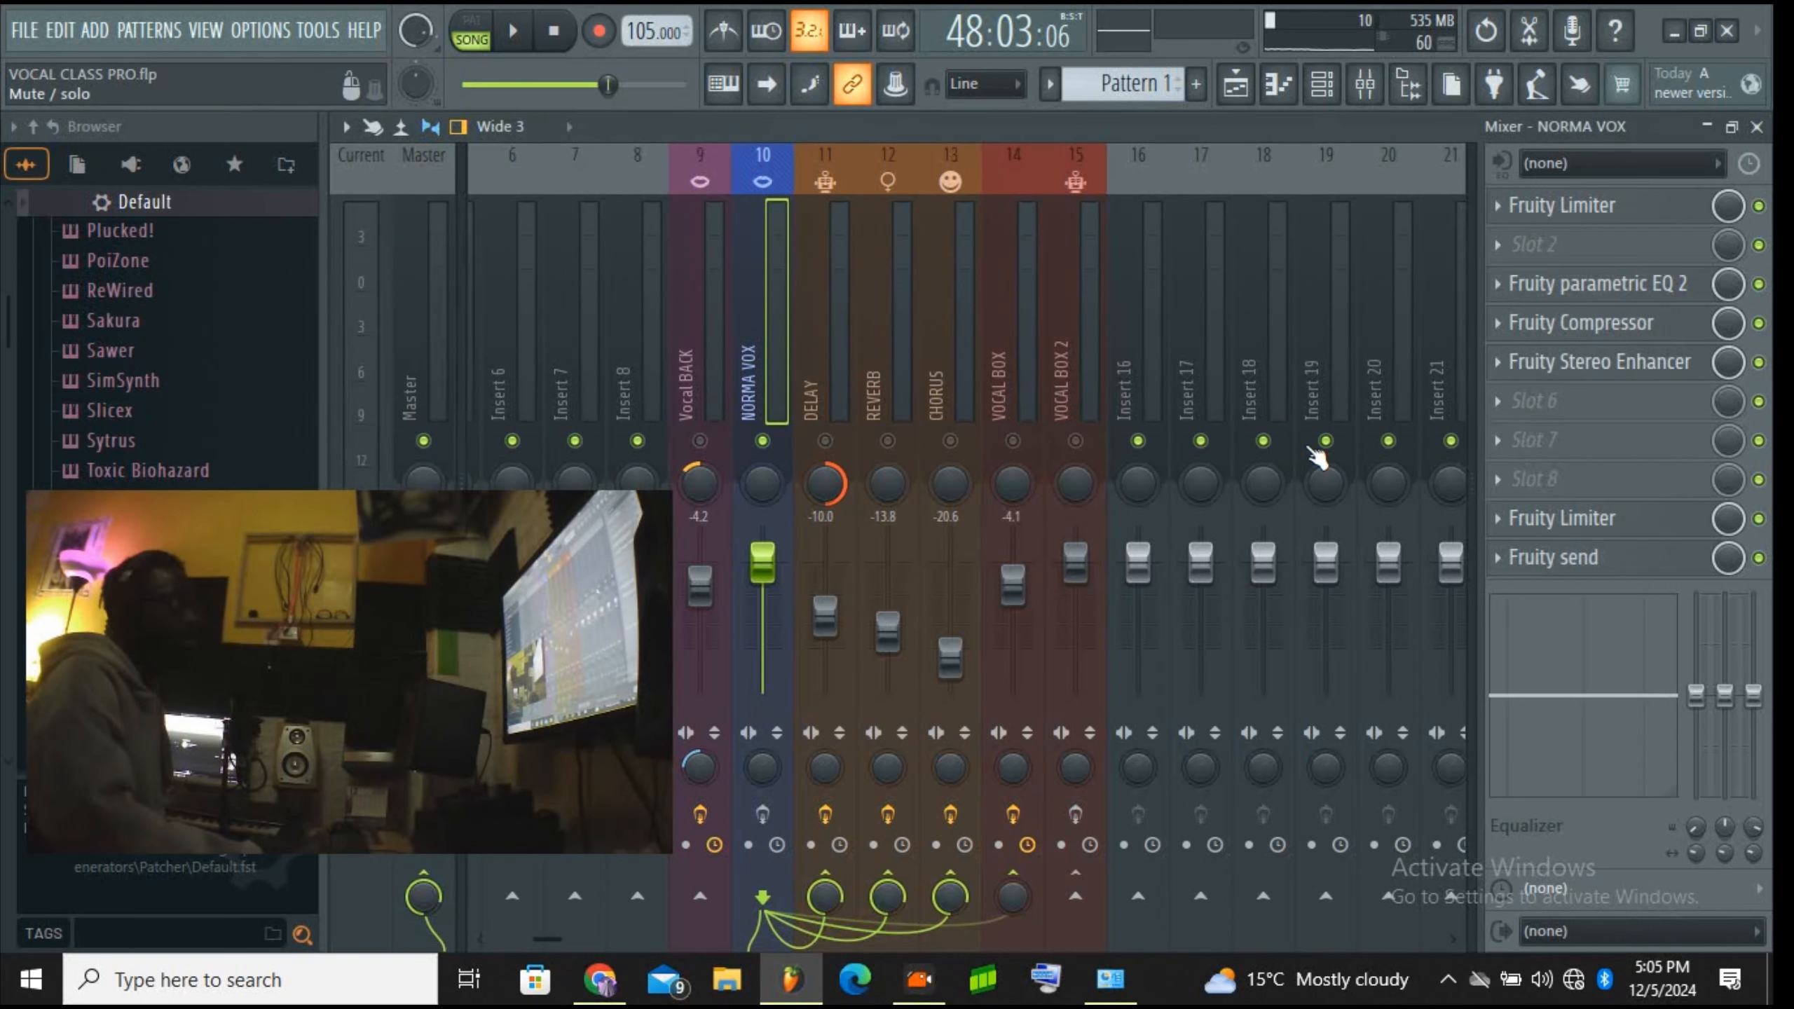
pyautogui.click(1595, 526)
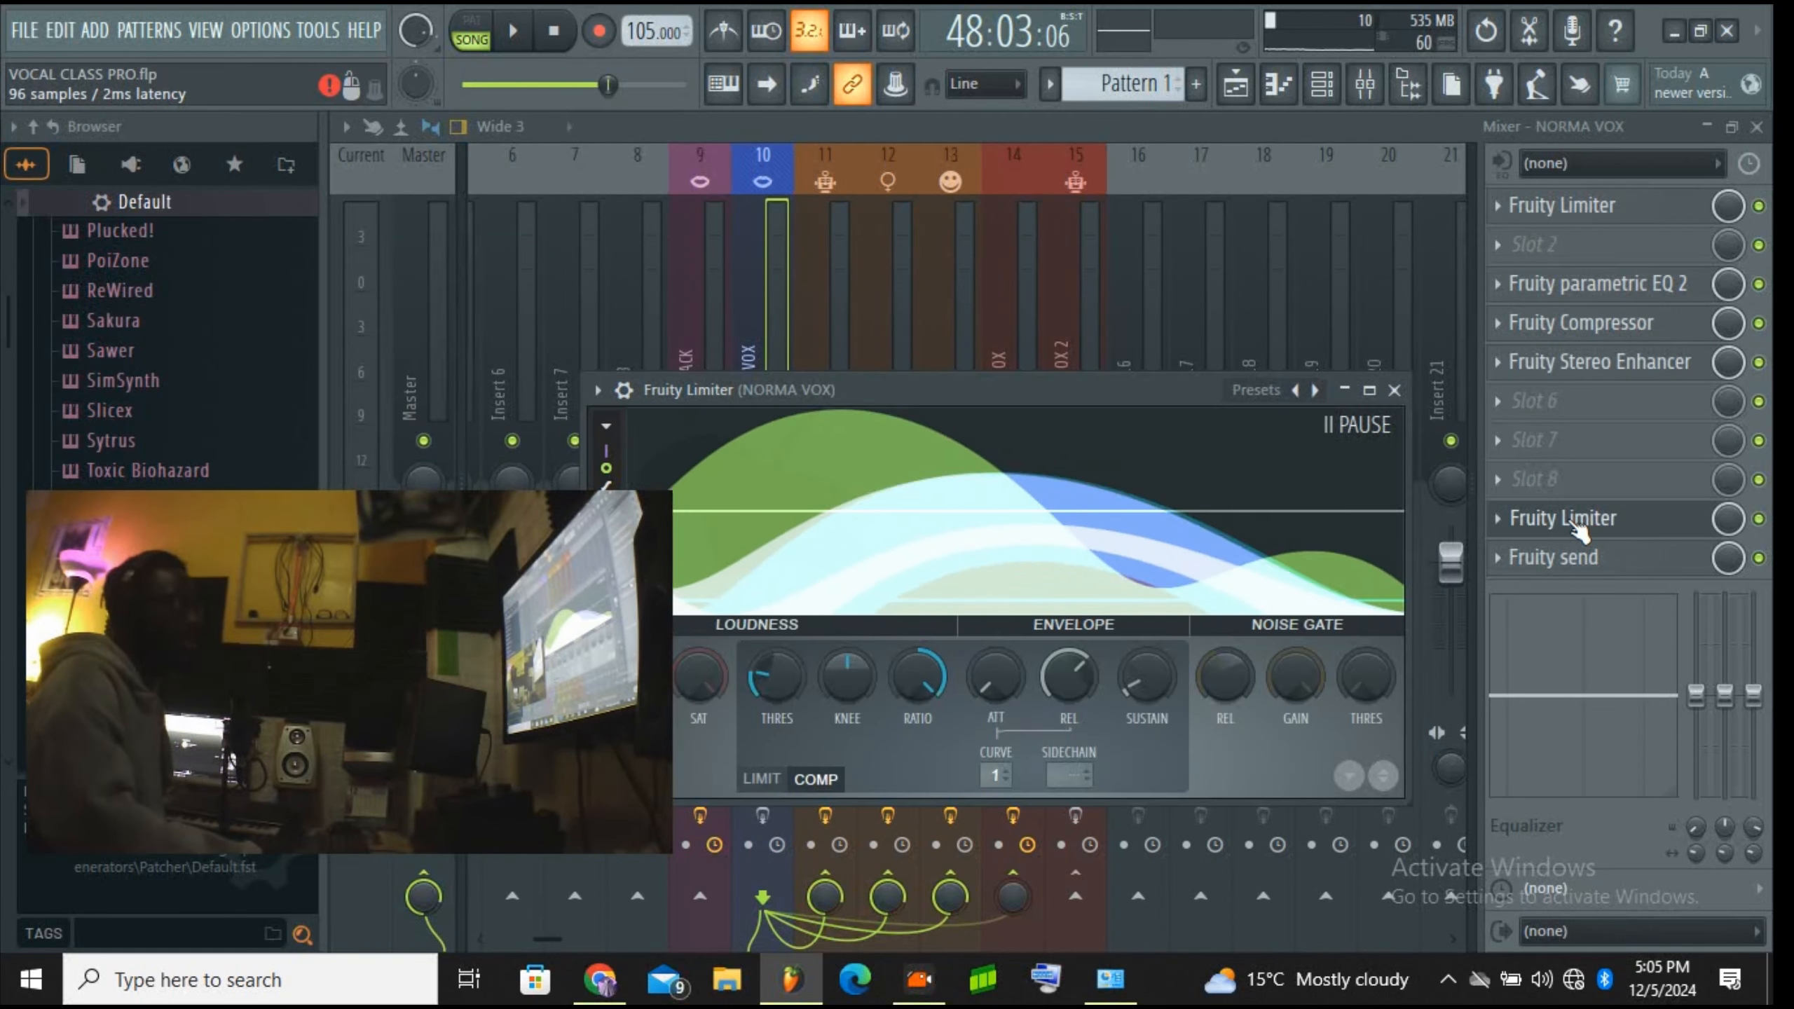
pyautogui.click(1394, 391)
# Step: Open Fruity send on the NORMA VOX channel, look over its send target, pan and volume, and close it
pyautogui.click(1554, 557)
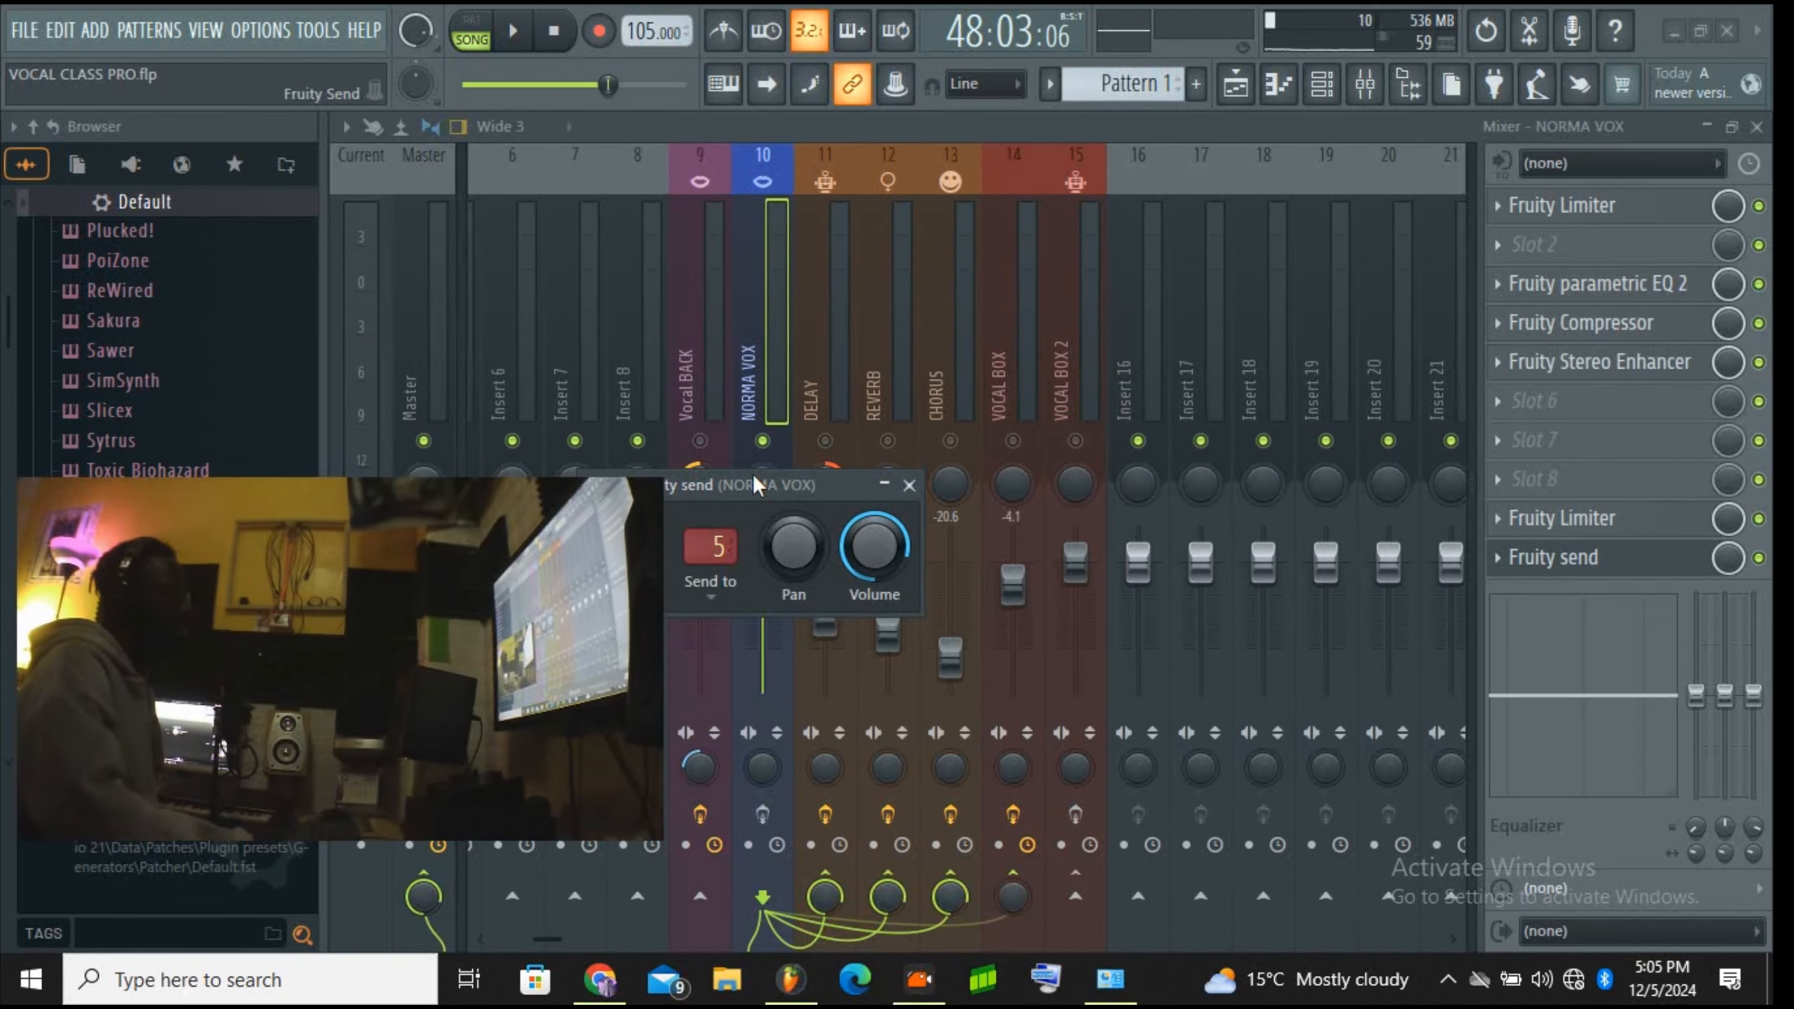
pyautogui.moveTo(753, 481); pyautogui.dragTo(921, 431)
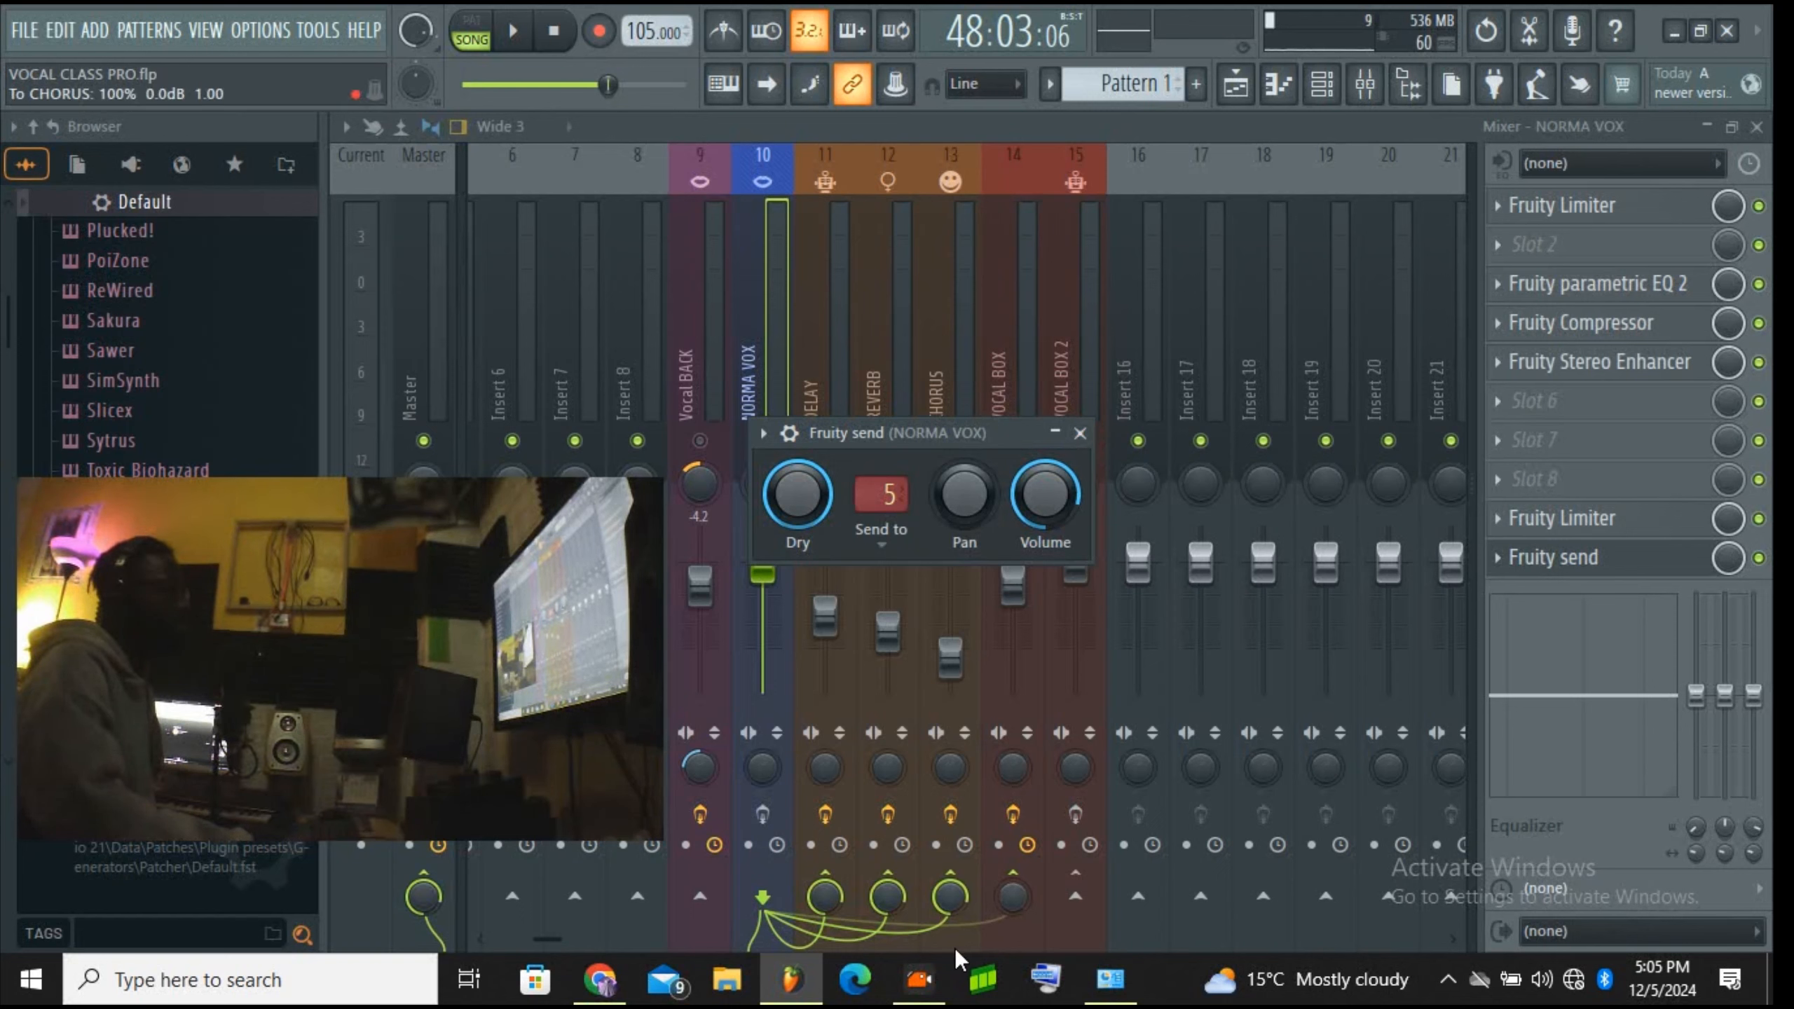
pyautogui.click(1081, 435)
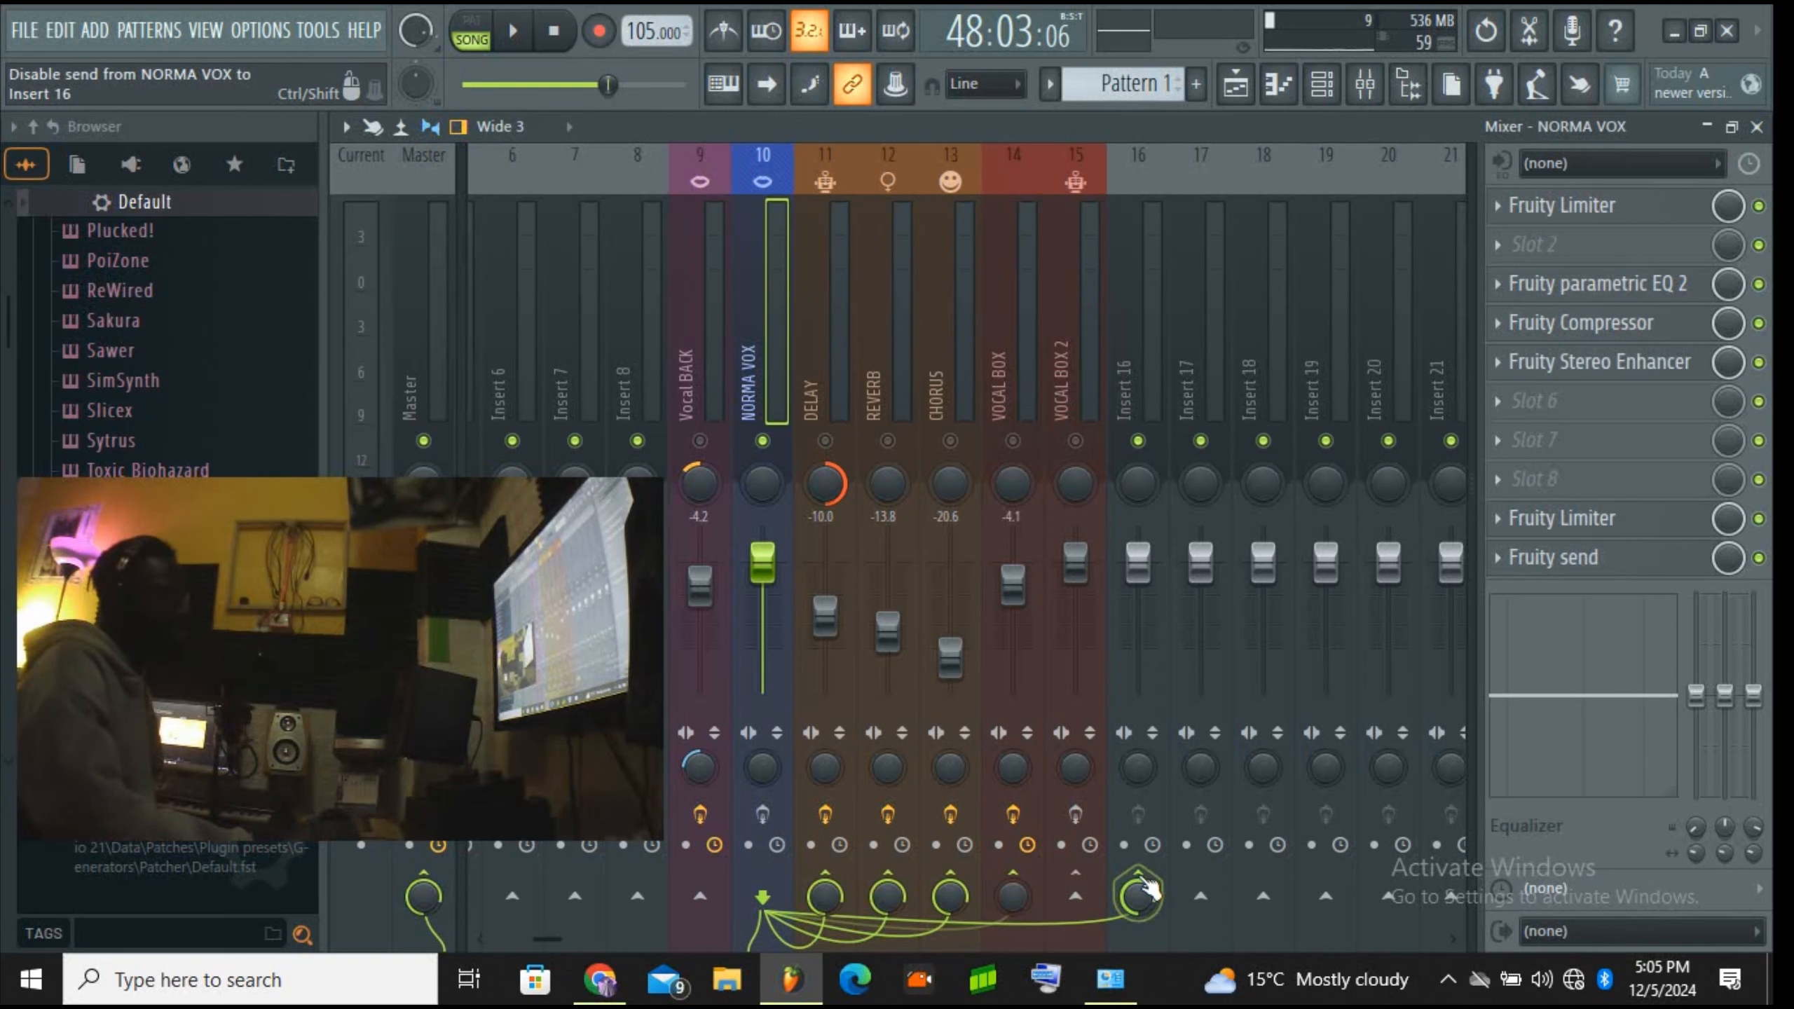
# Step: Sidechain NORMA VOX to Insert 16 and load a Fruity Limiter into Insert 16's first effect slot
pyautogui.rightClick(1139, 896)
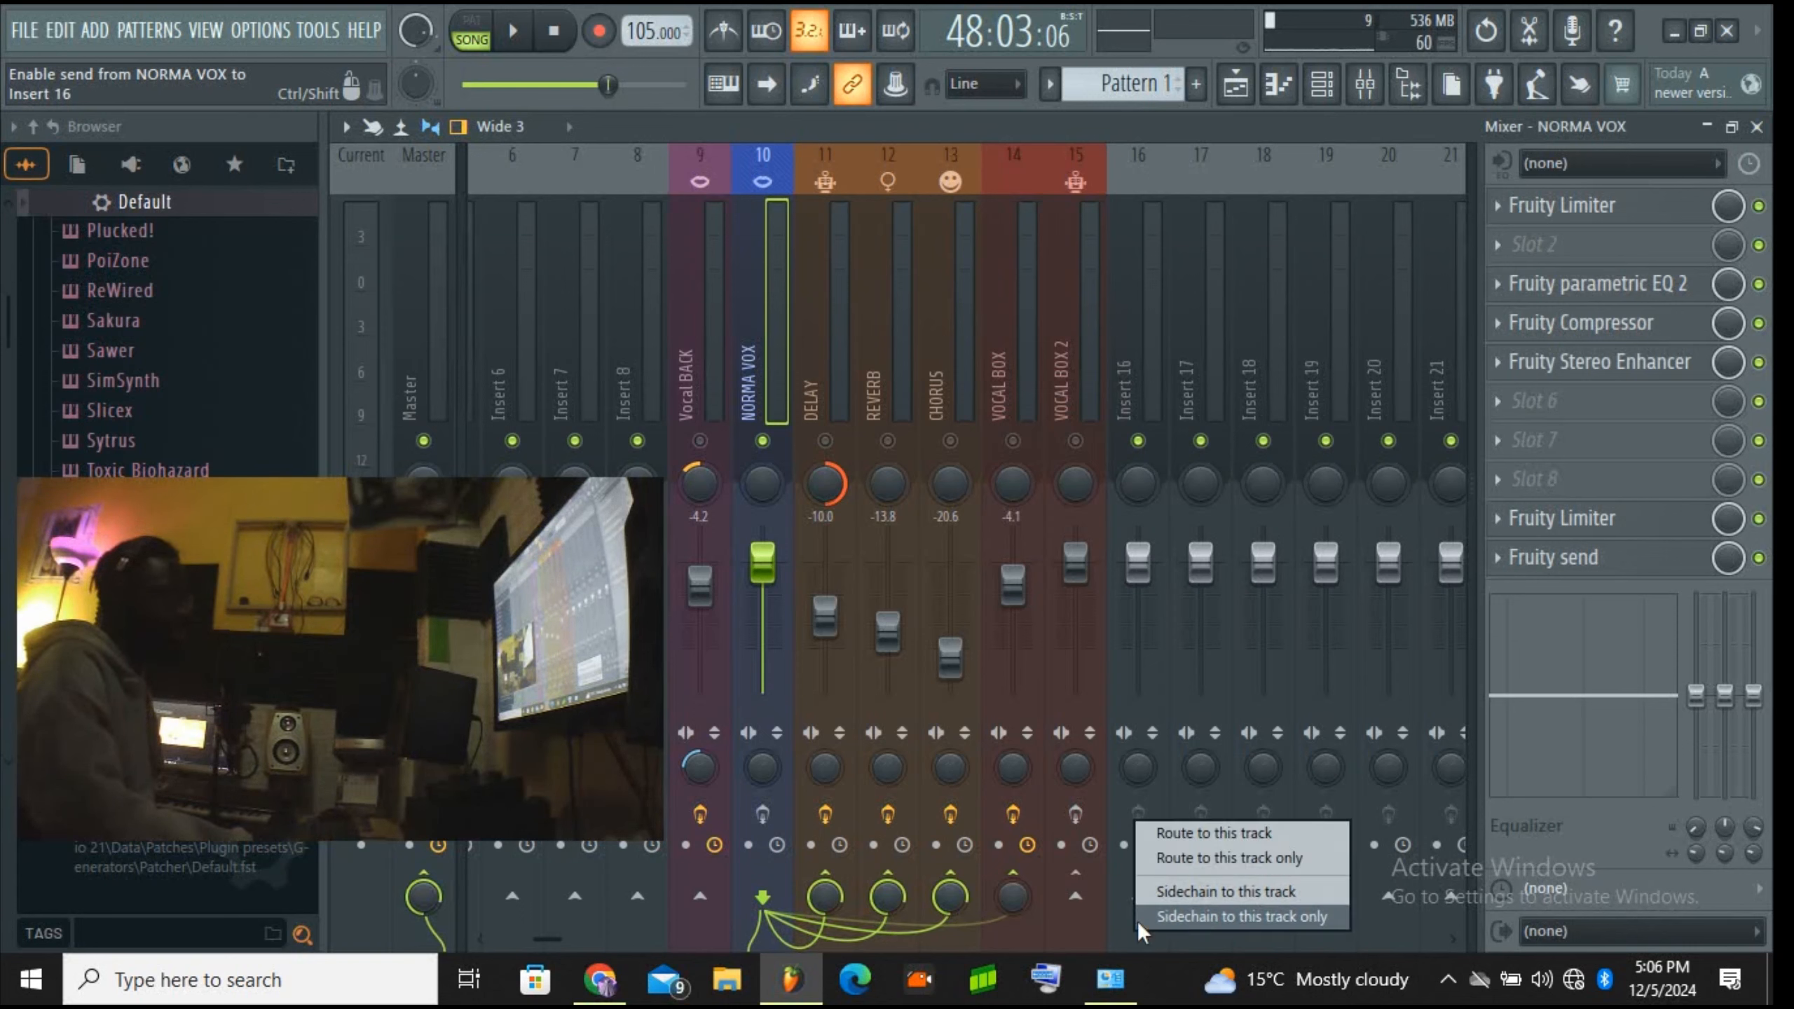
pyautogui.click(1254, 894)
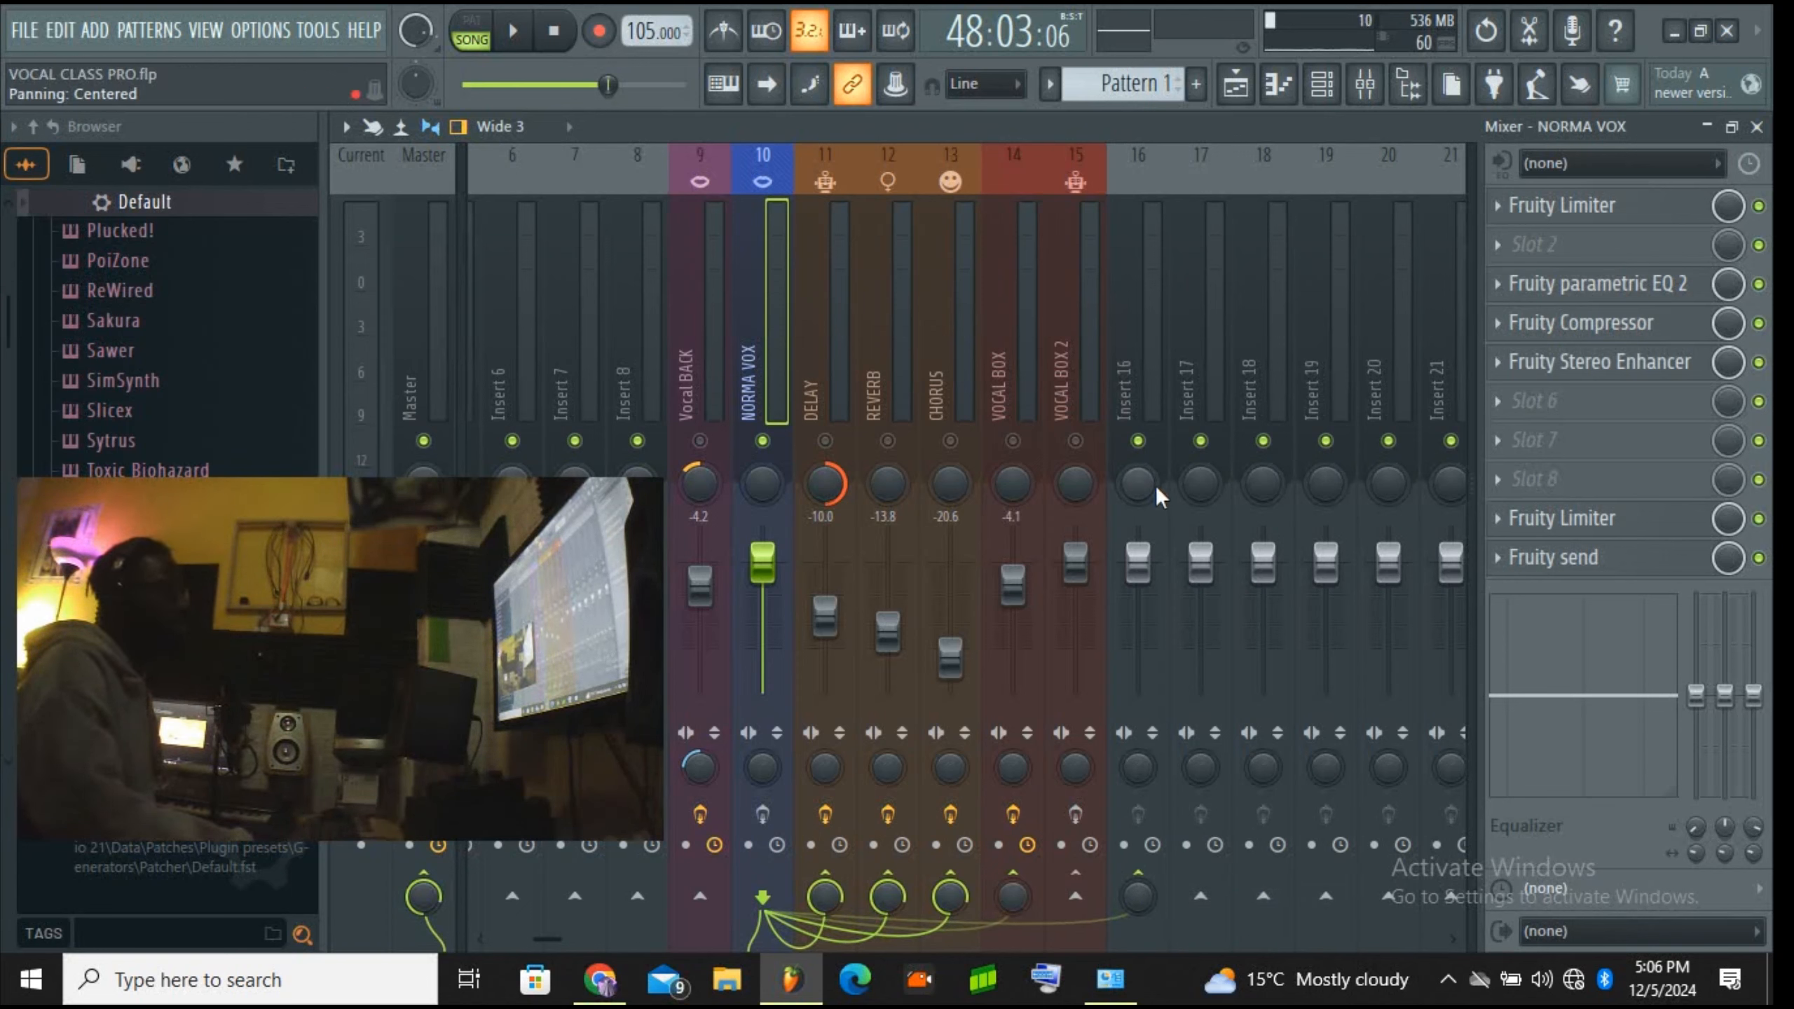
pyautogui.click(1141, 410)
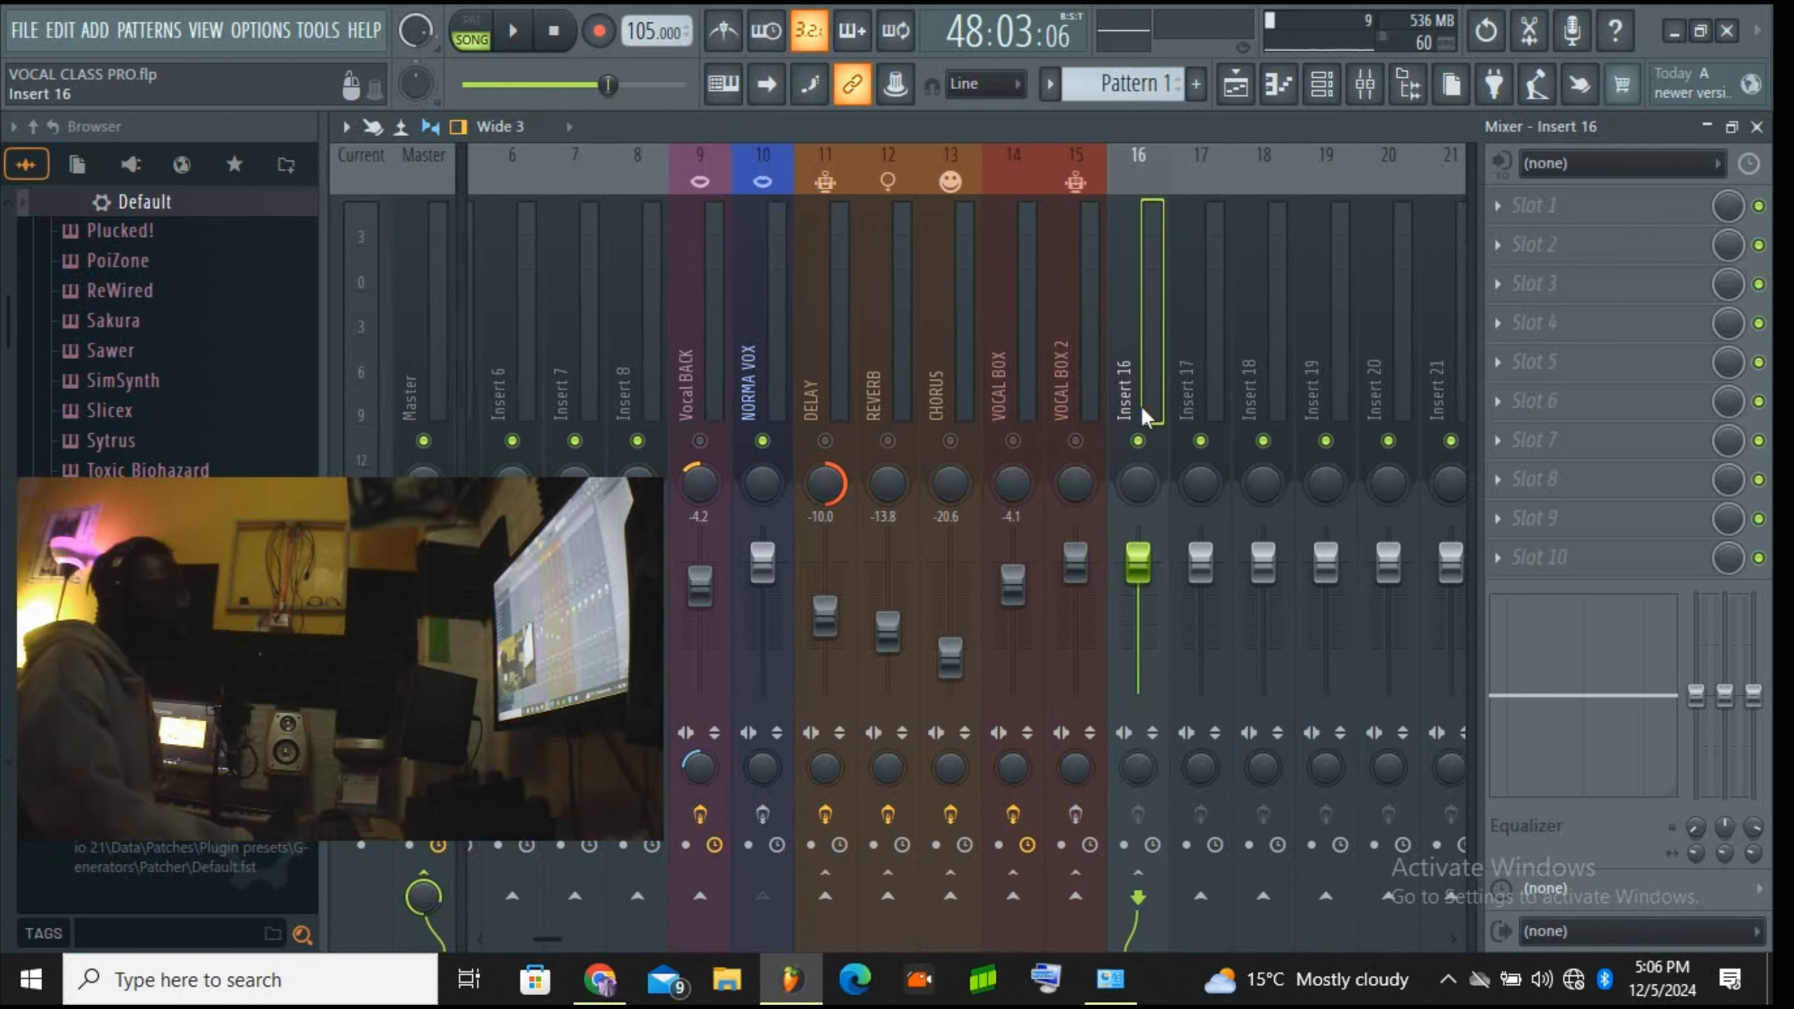
pyautogui.click(1511, 206)
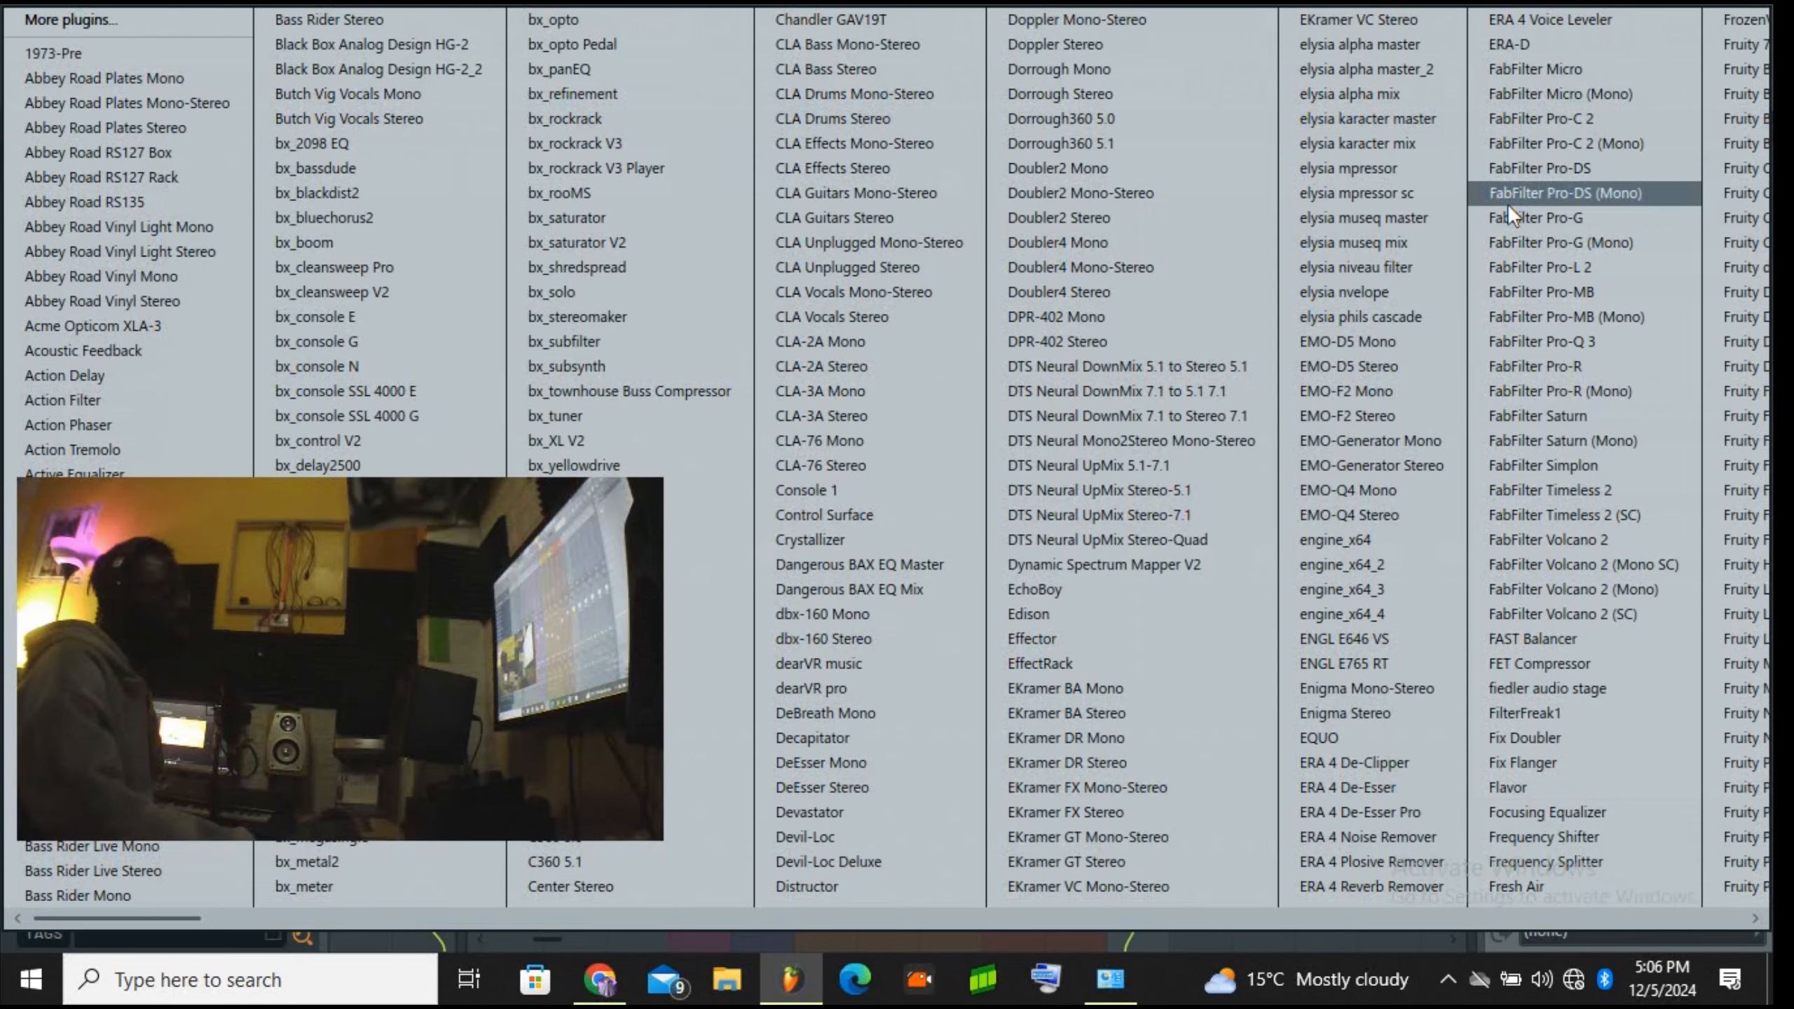
pyautogui.scroll(-3, 1197, 540)
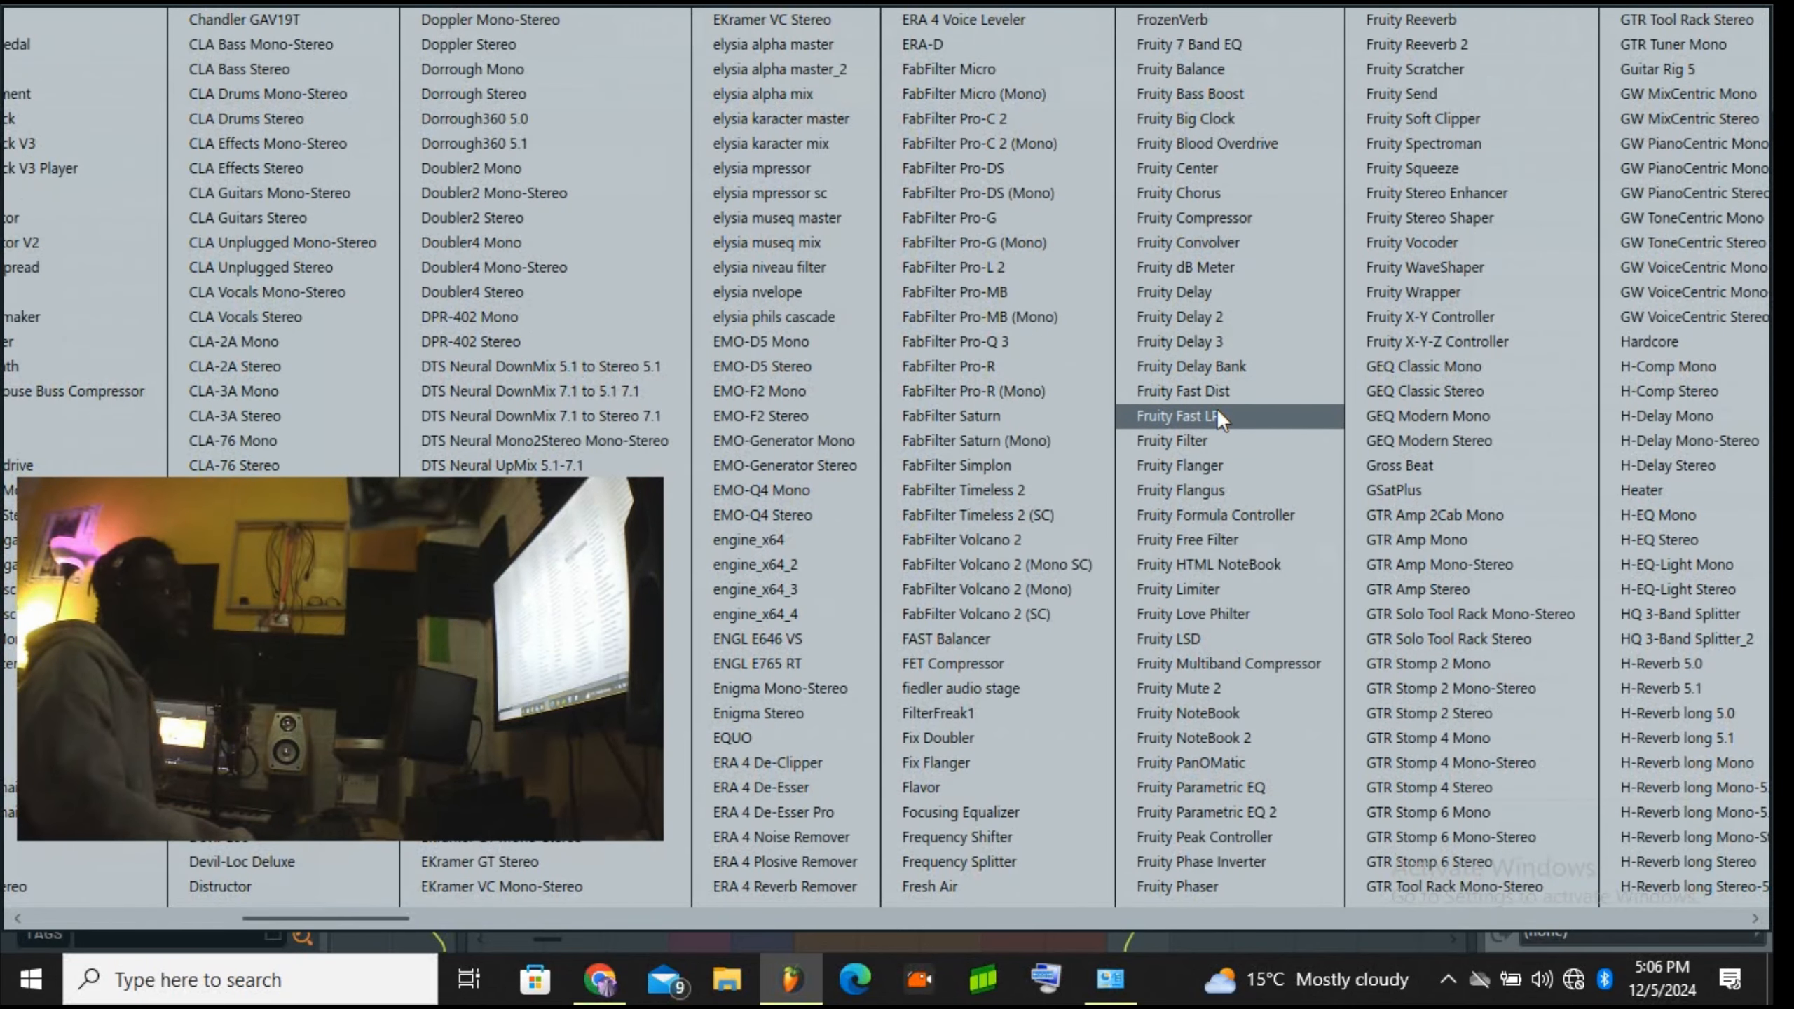
pyautogui.click(1225, 593)
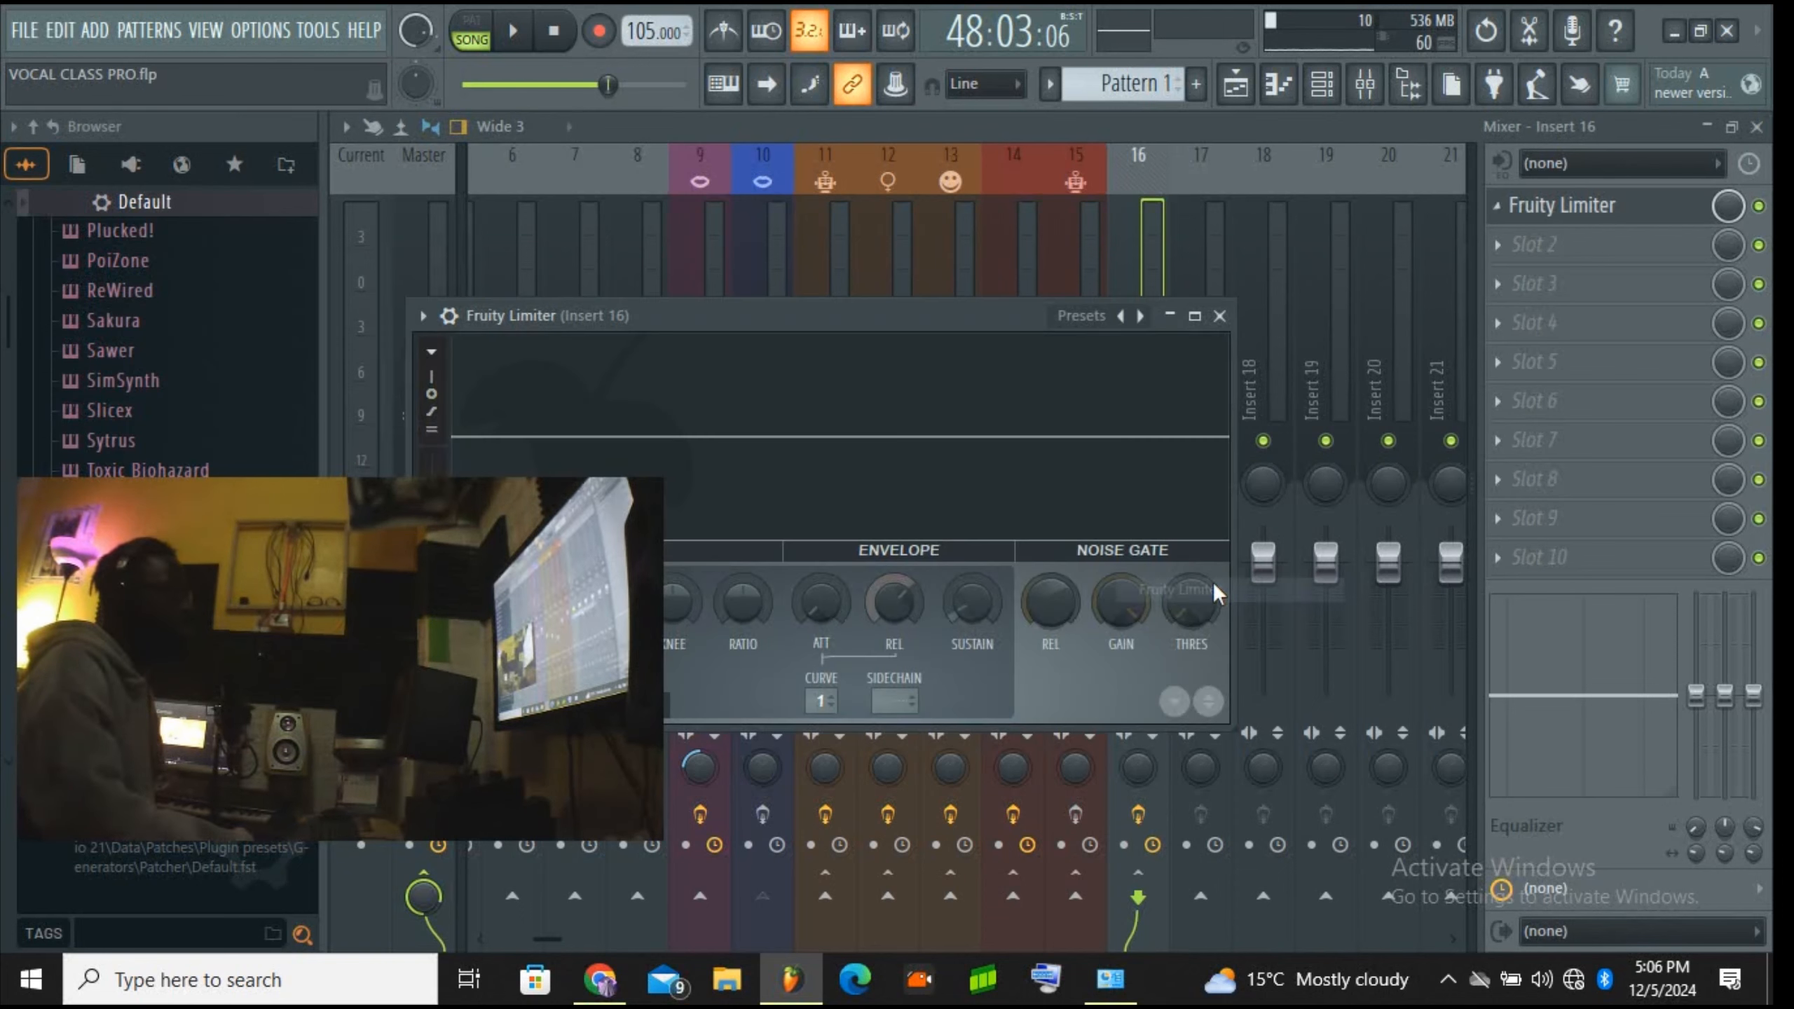
pyautogui.moveTo(894, 316); pyautogui.dragTo(1178, 411)
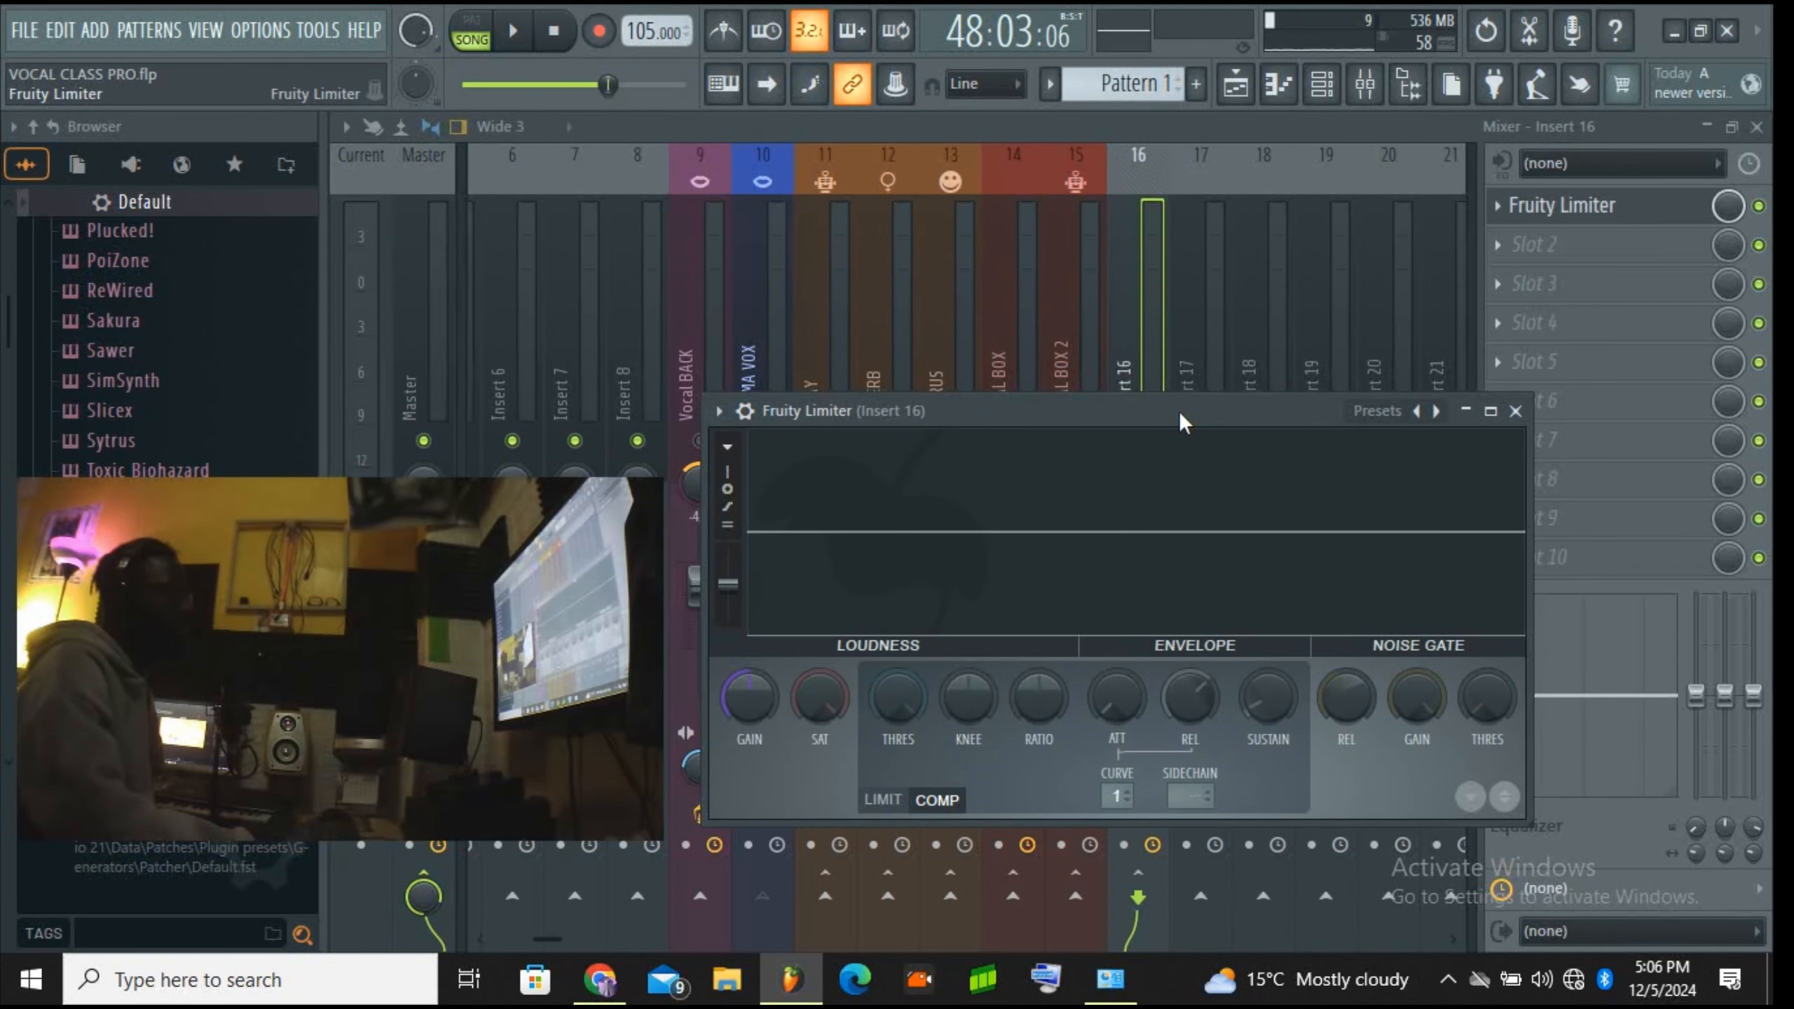
pyautogui.click(1515, 410)
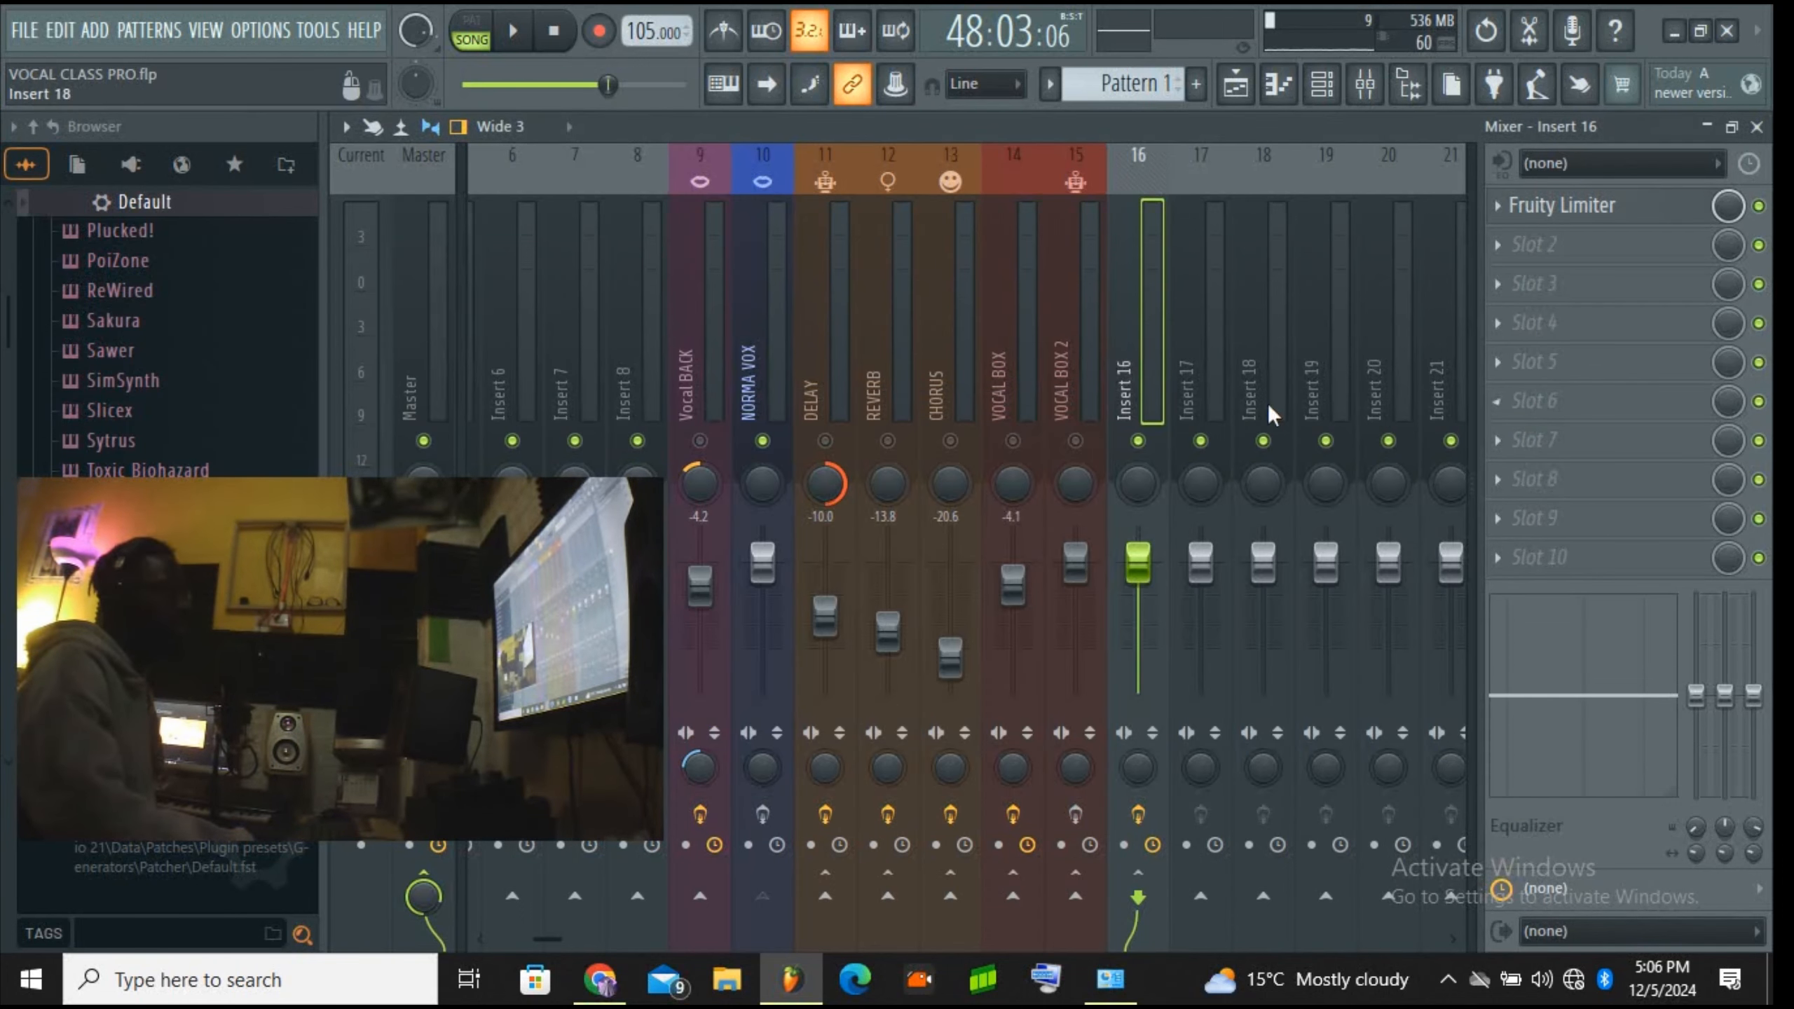
# Step: Reselect the NORMA VOX channel, review the settings of its first Fruity Limiter, and close the plugin
pyautogui.click(763, 382)
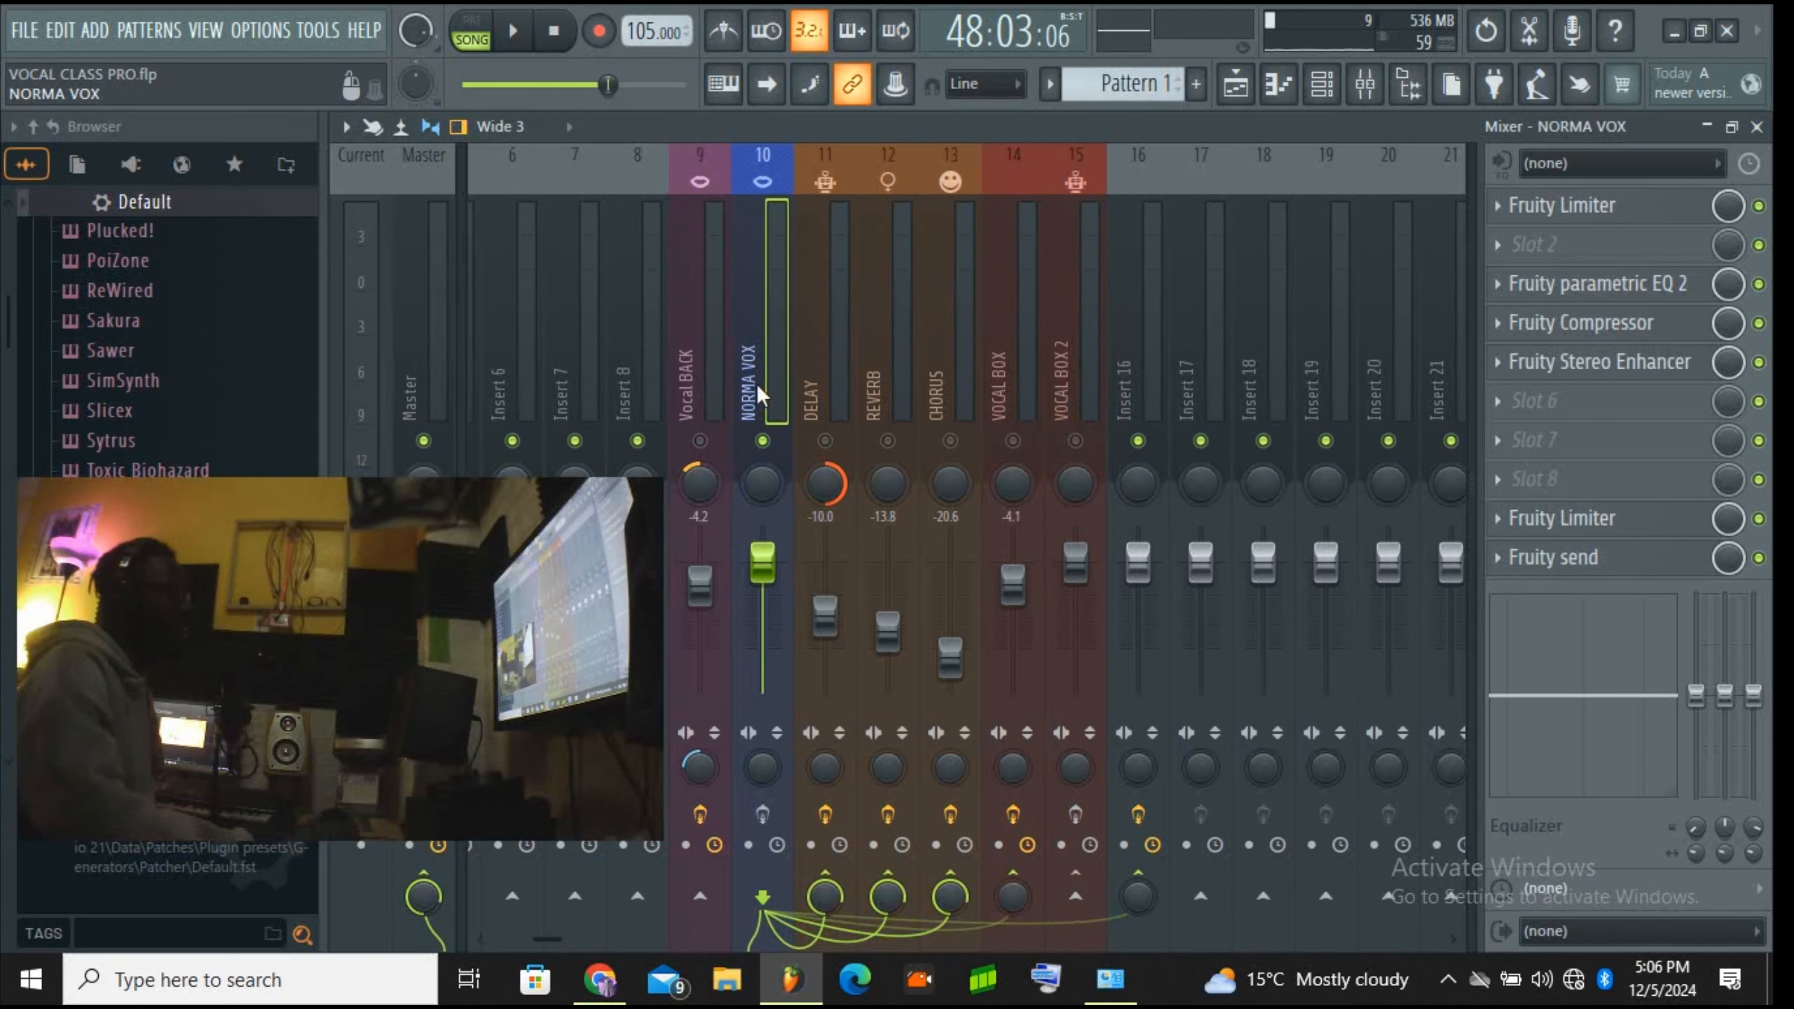
pyautogui.click(703, 389)
pyautogui.click(807, 391)
pyautogui.click(783, 389)
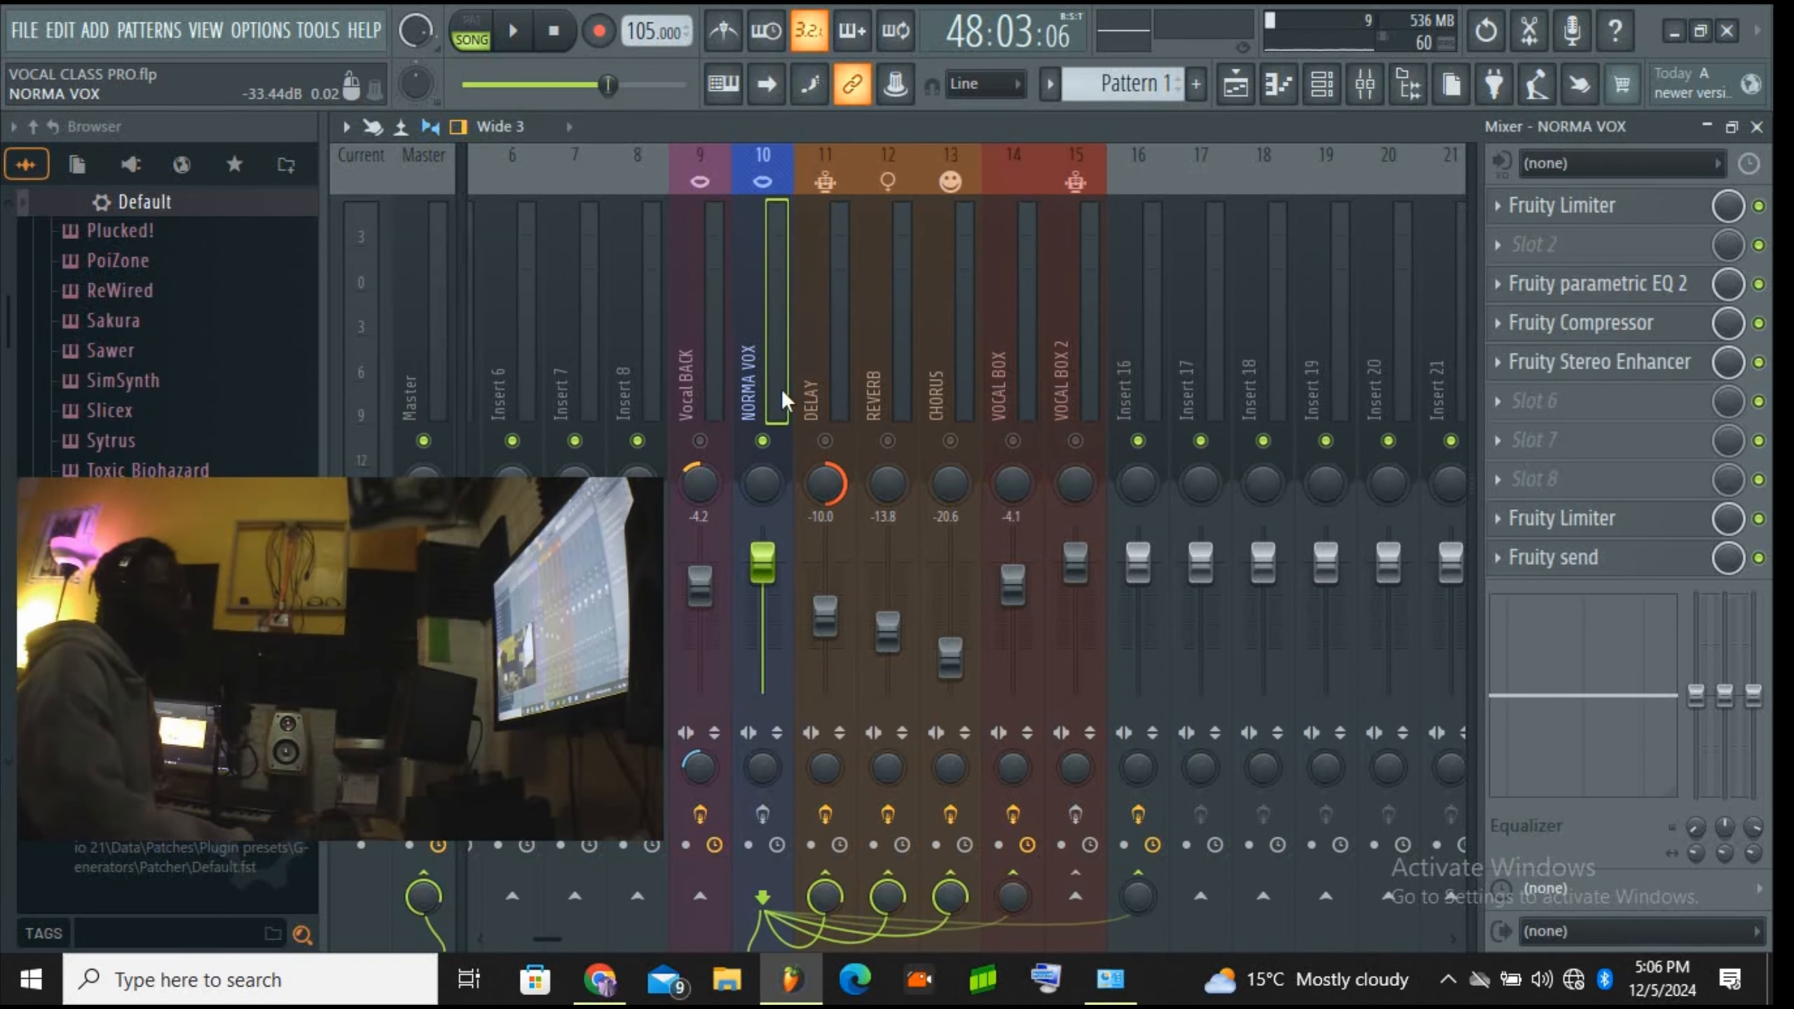
pyautogui.click(1590, 209)
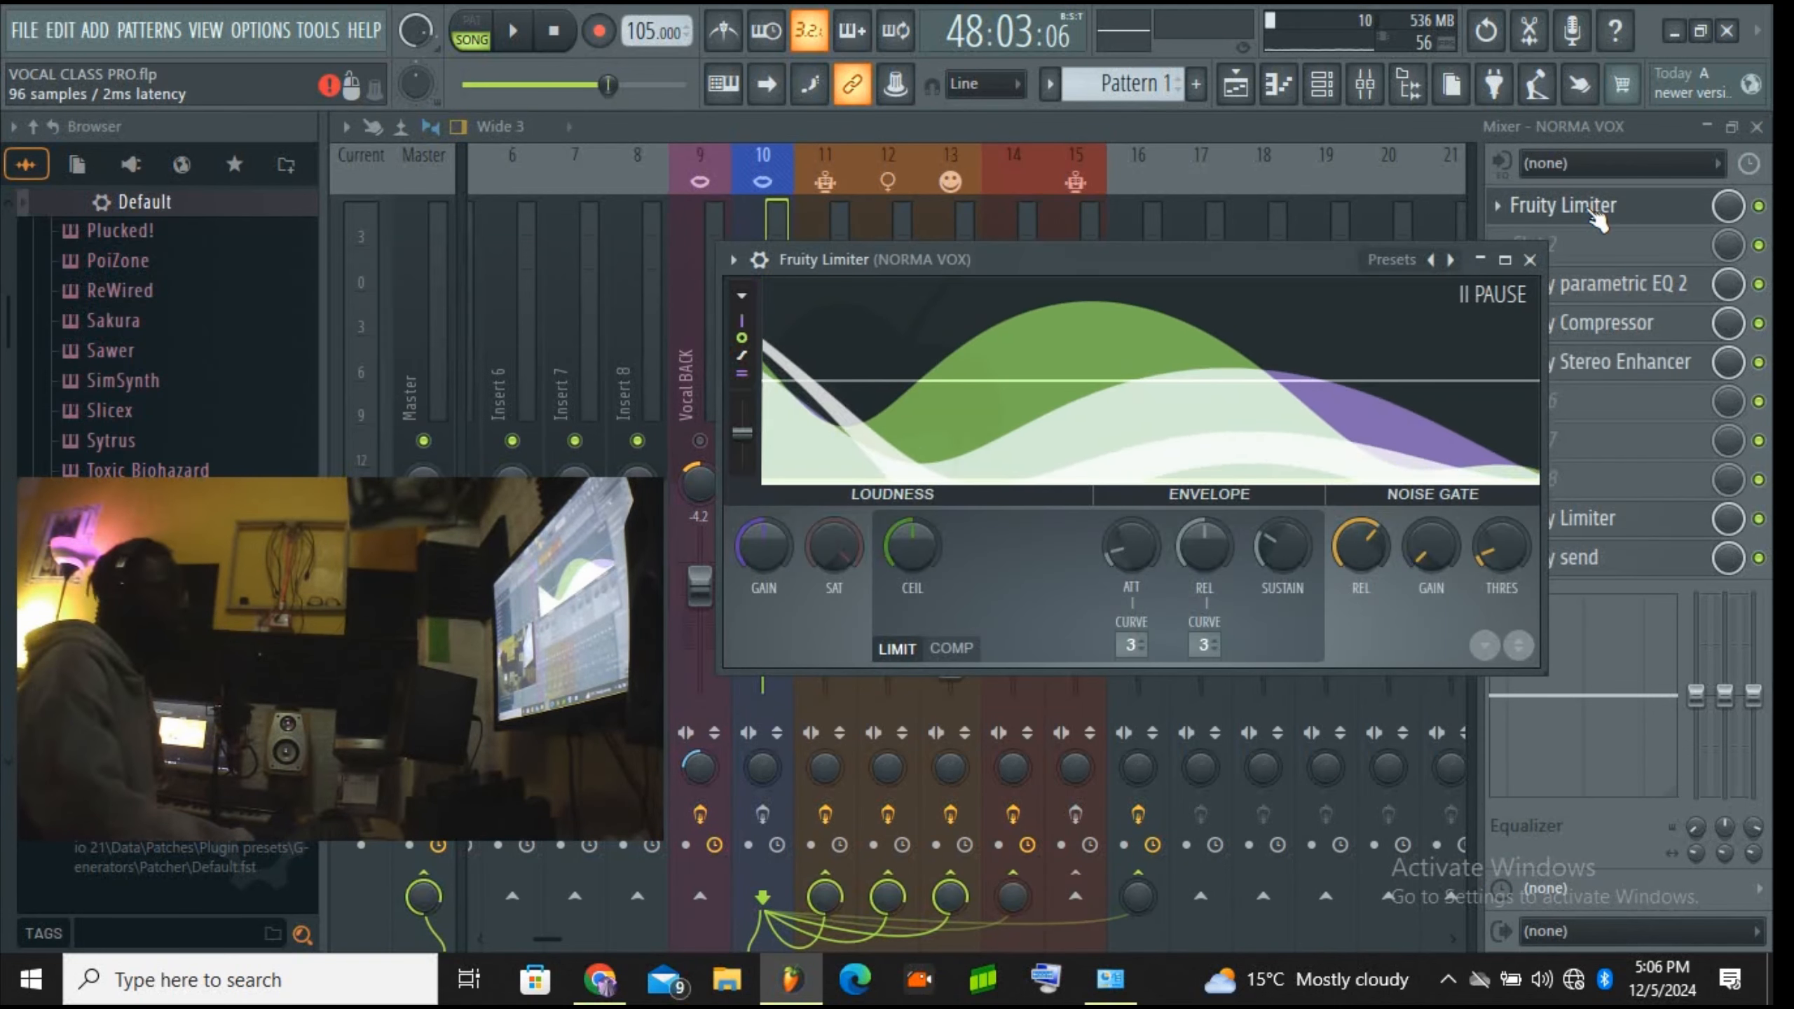
pyautogui.moveTo(1161, 269); pyautogui.dragTo(1140, 328)
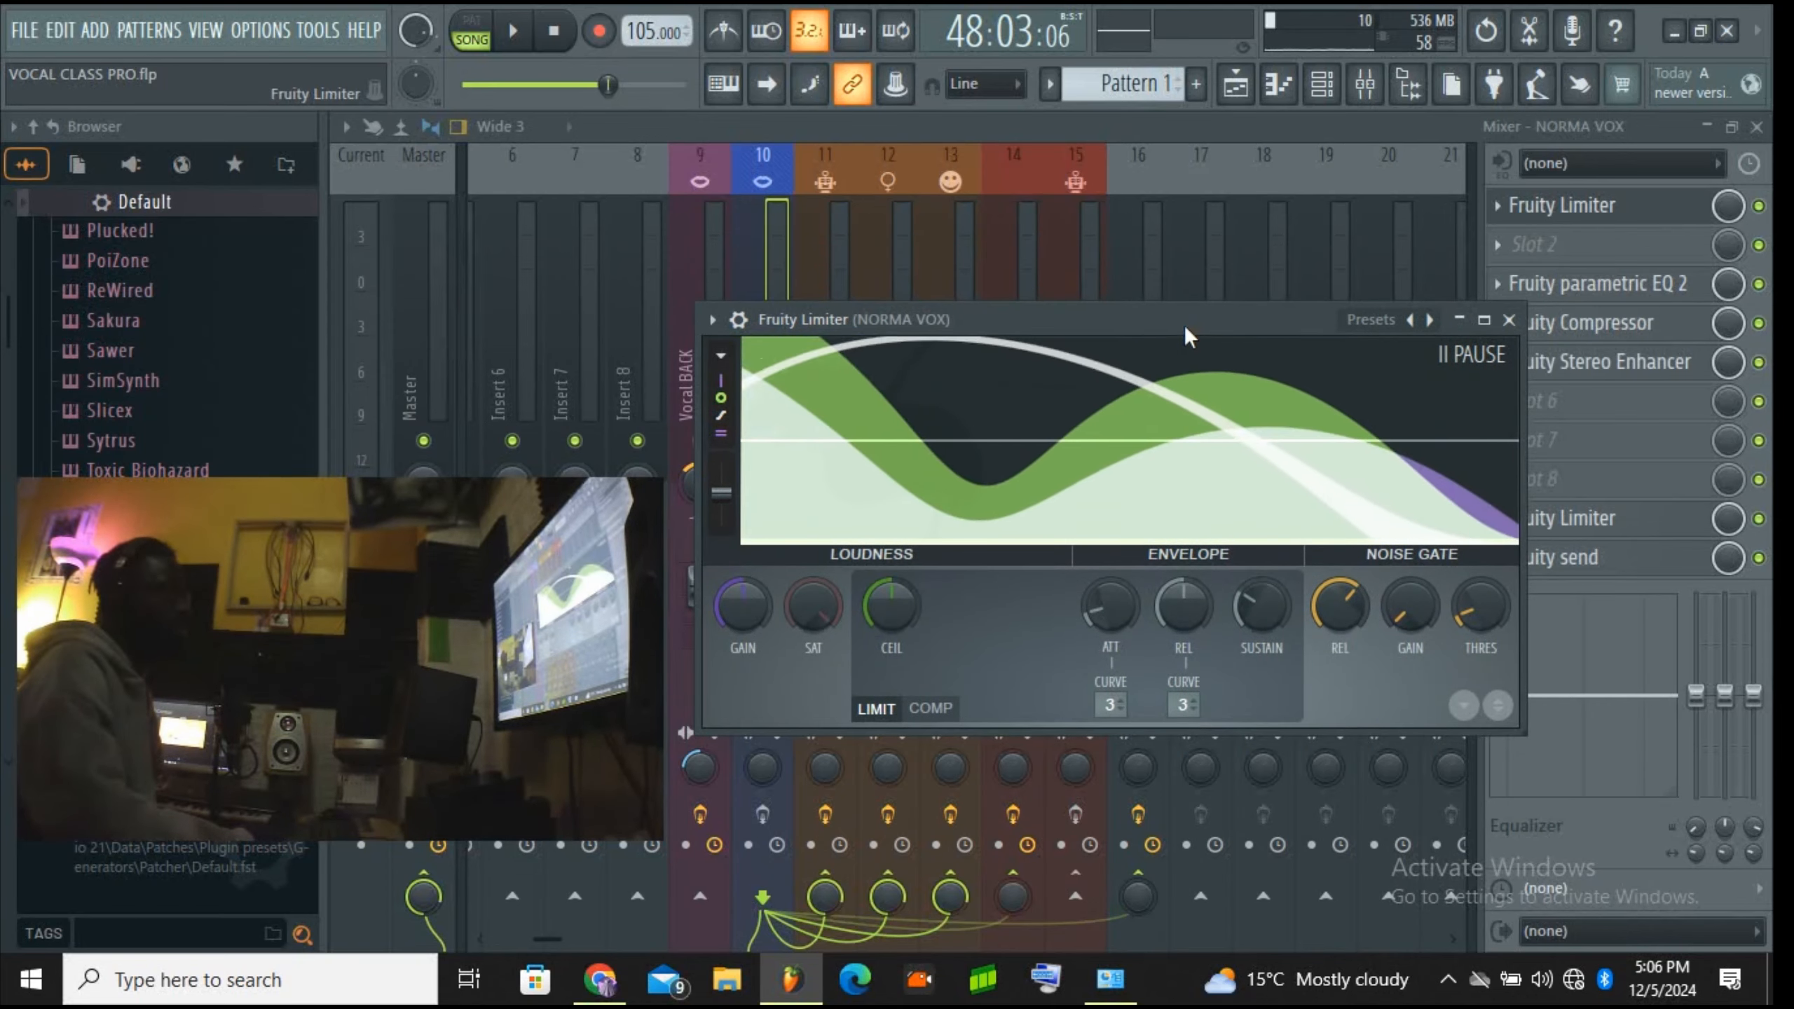
pyautogui.click(1509, 320)
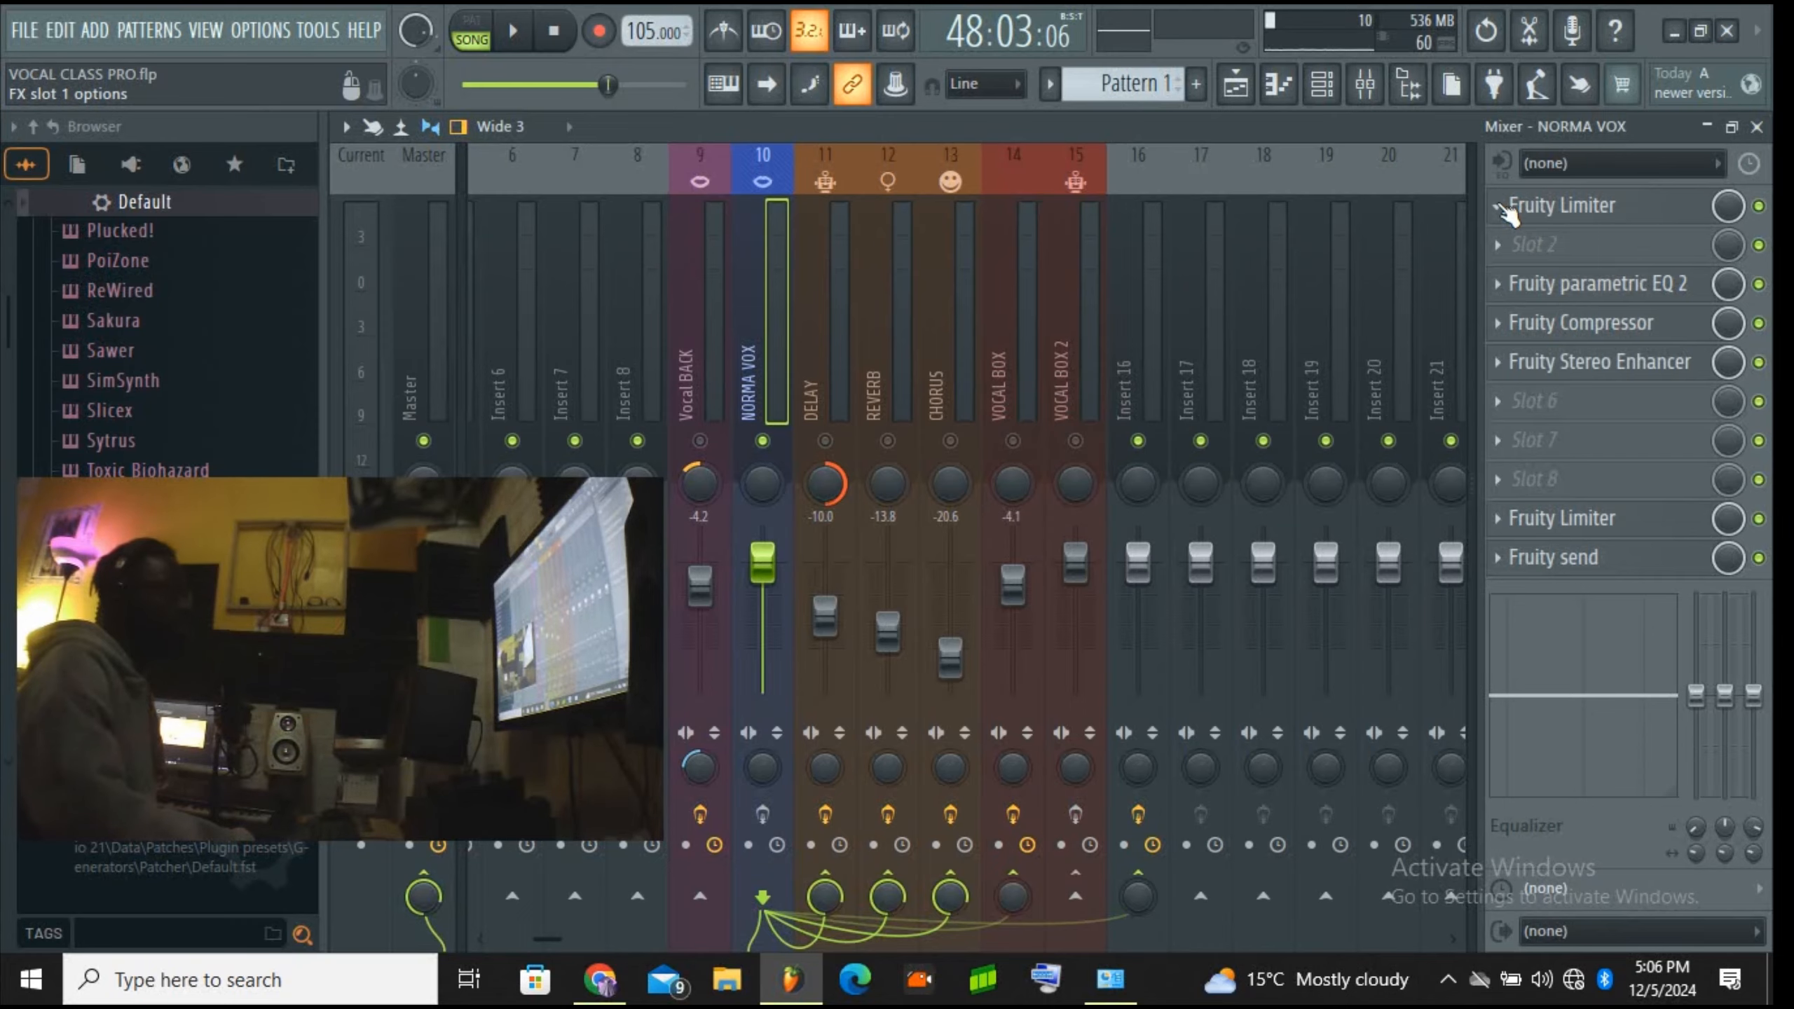
# Step: Replace the first Fruity Limiter on NORMA VOX with NS1 Stereo, raise its noise suppression fader to about 19.2, and close it
pyautogui.click(1499, 206)
pyautogui.moveTo(1533, 244)
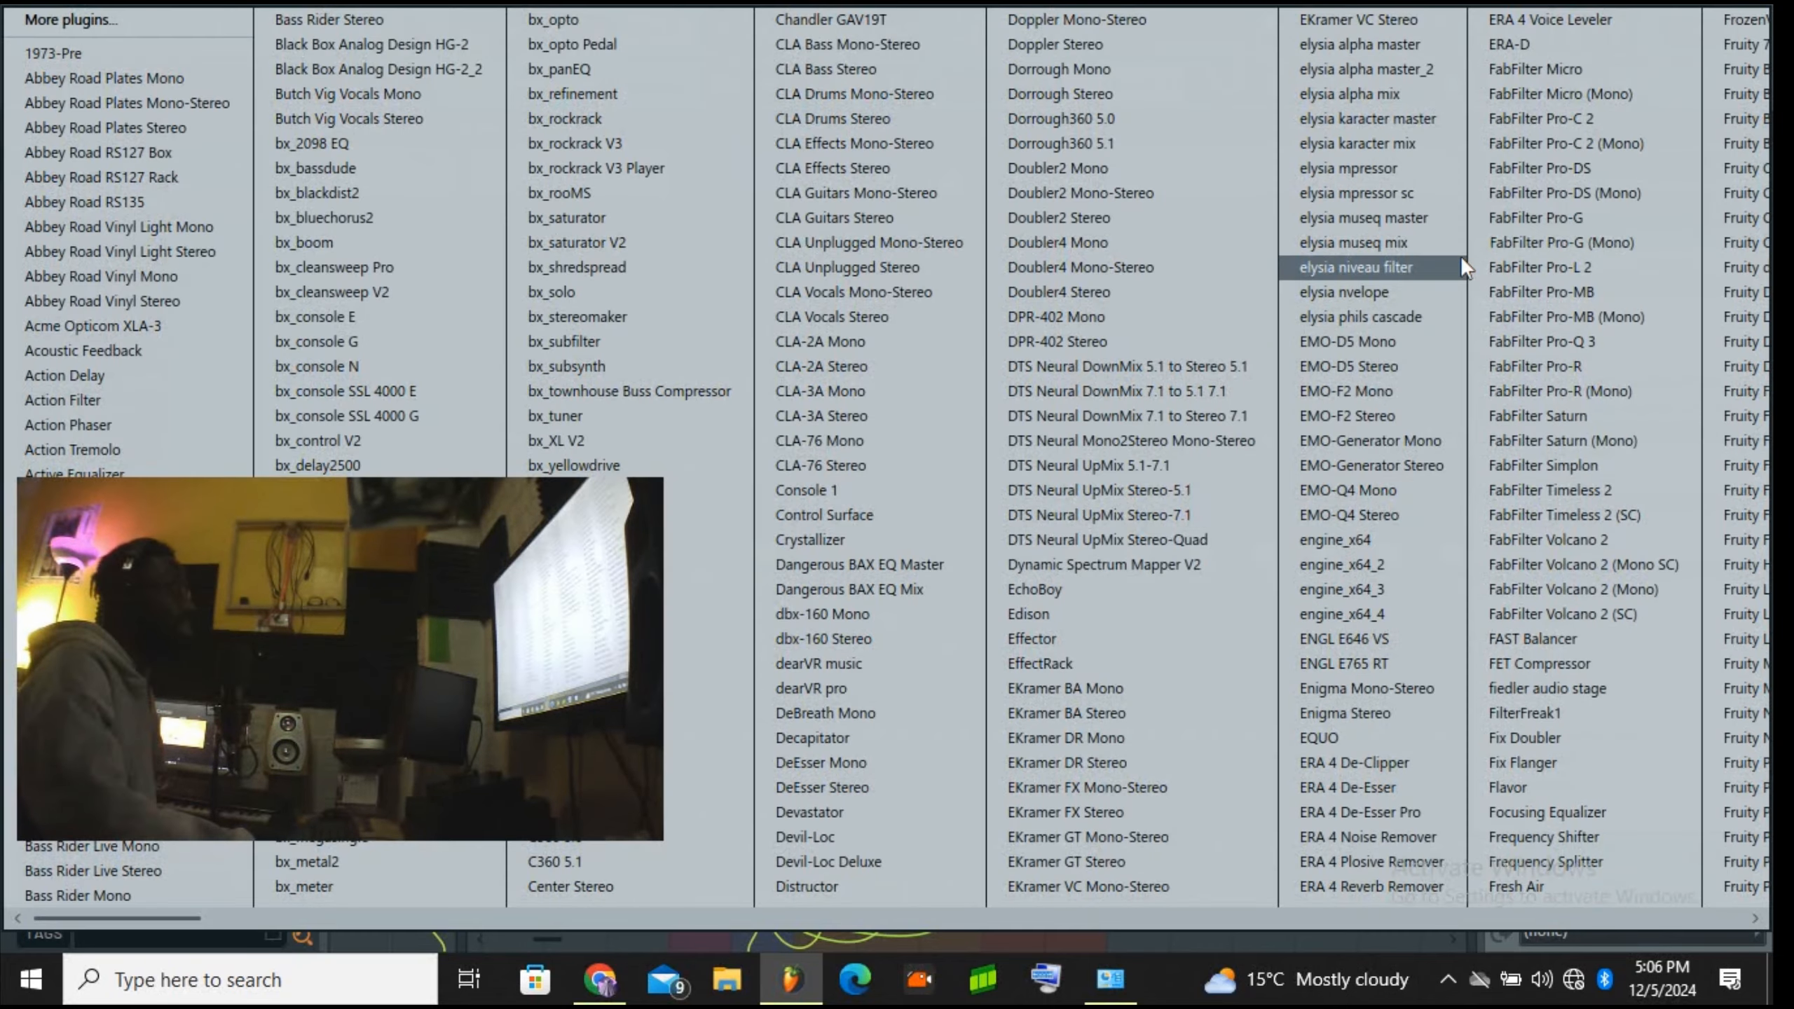
pyautogui.scroll(-7, 1051, 595)
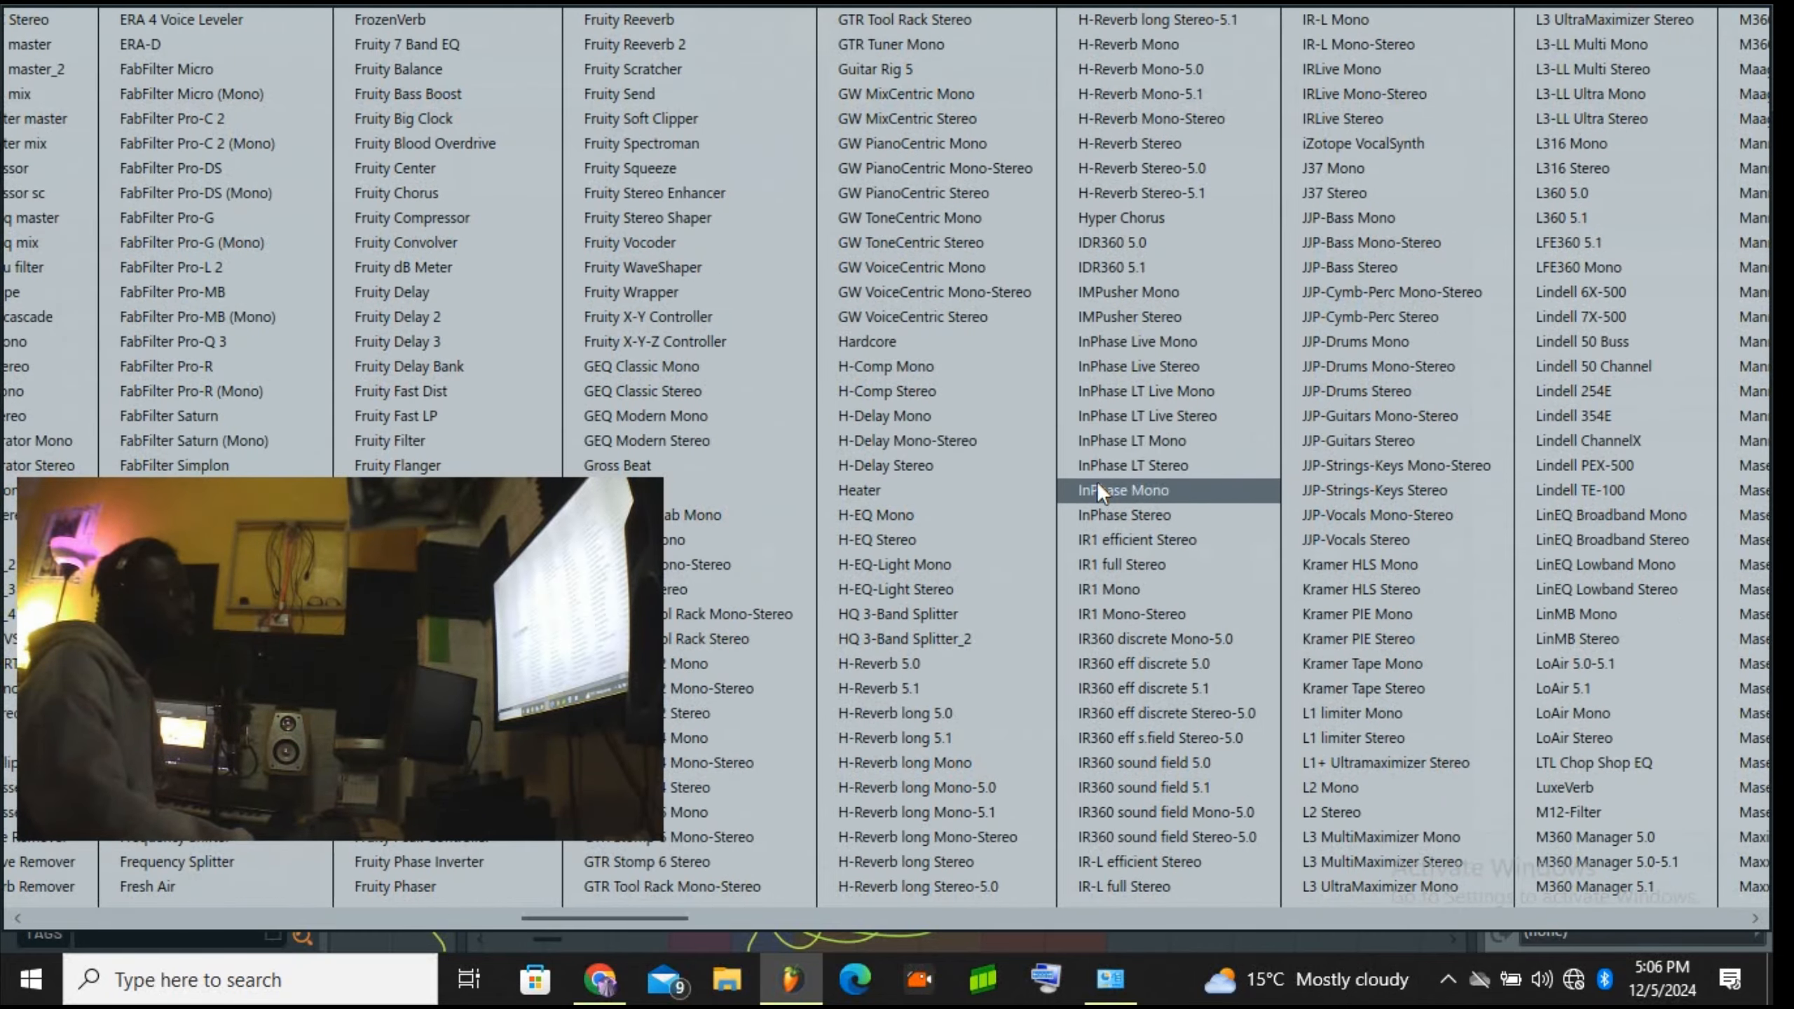
pyautogui.scroll(-3, 1110, 466)
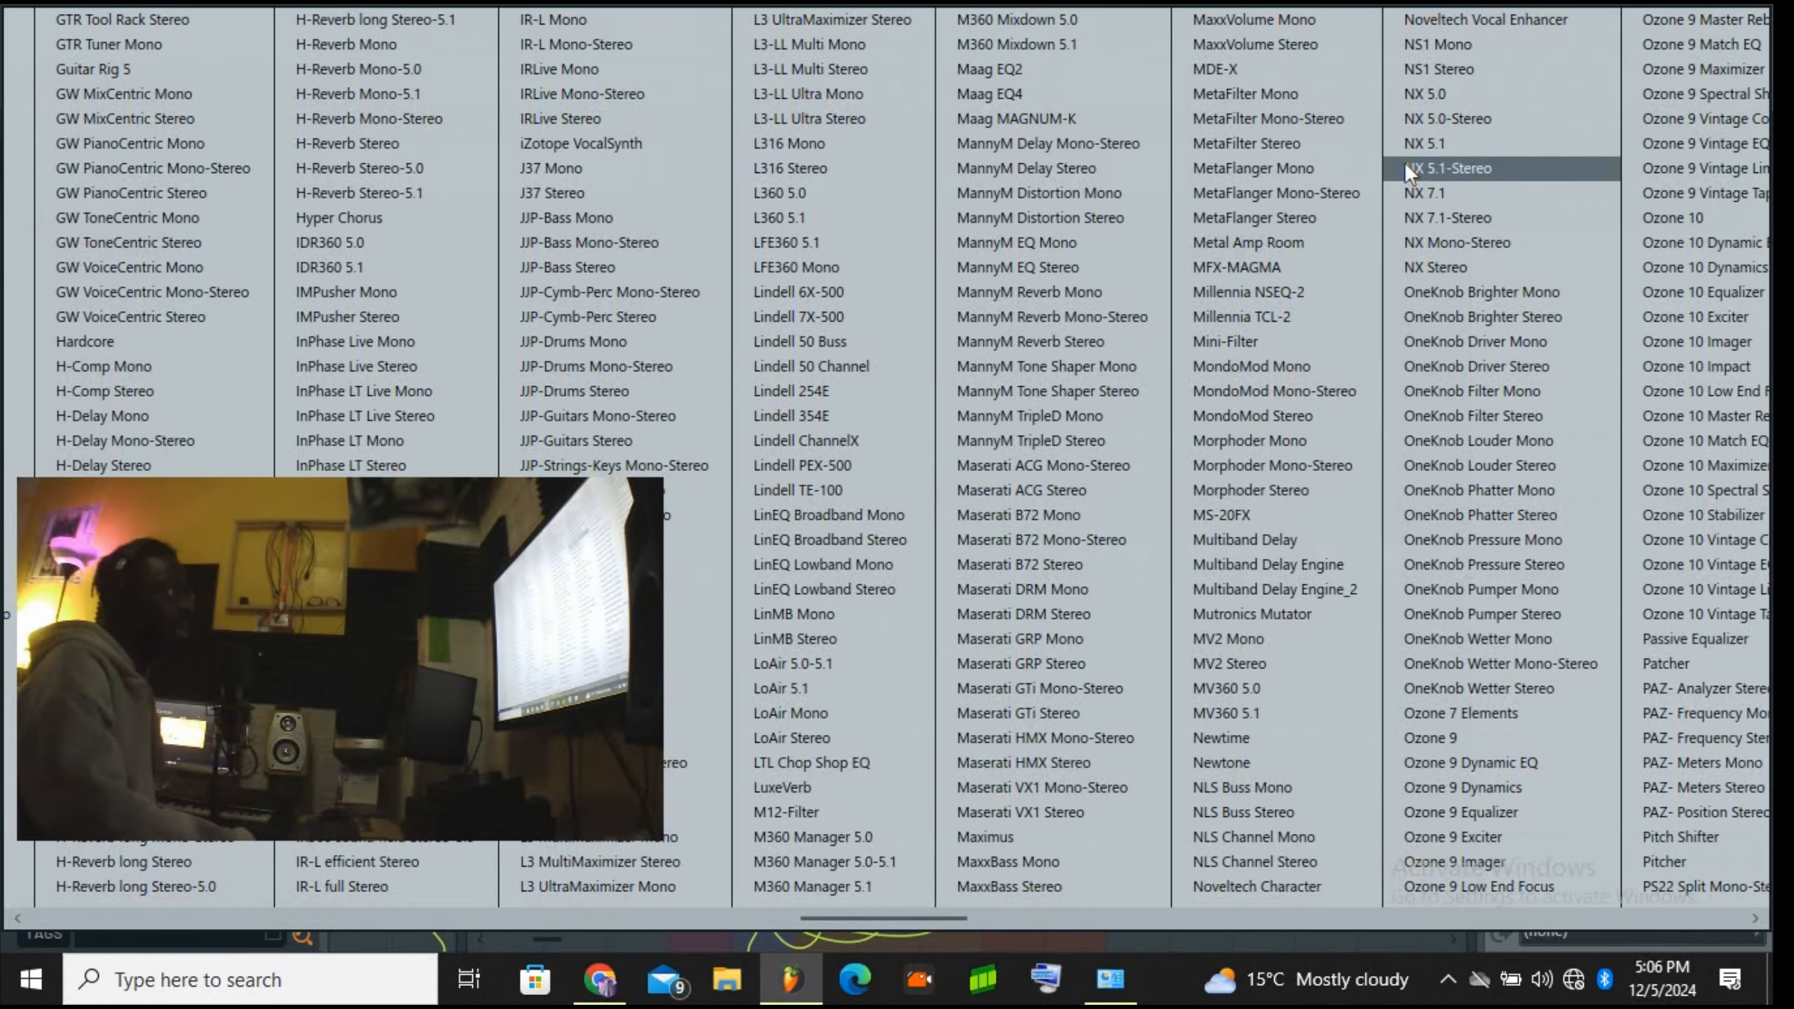
pyautogui.click(1469, 65)
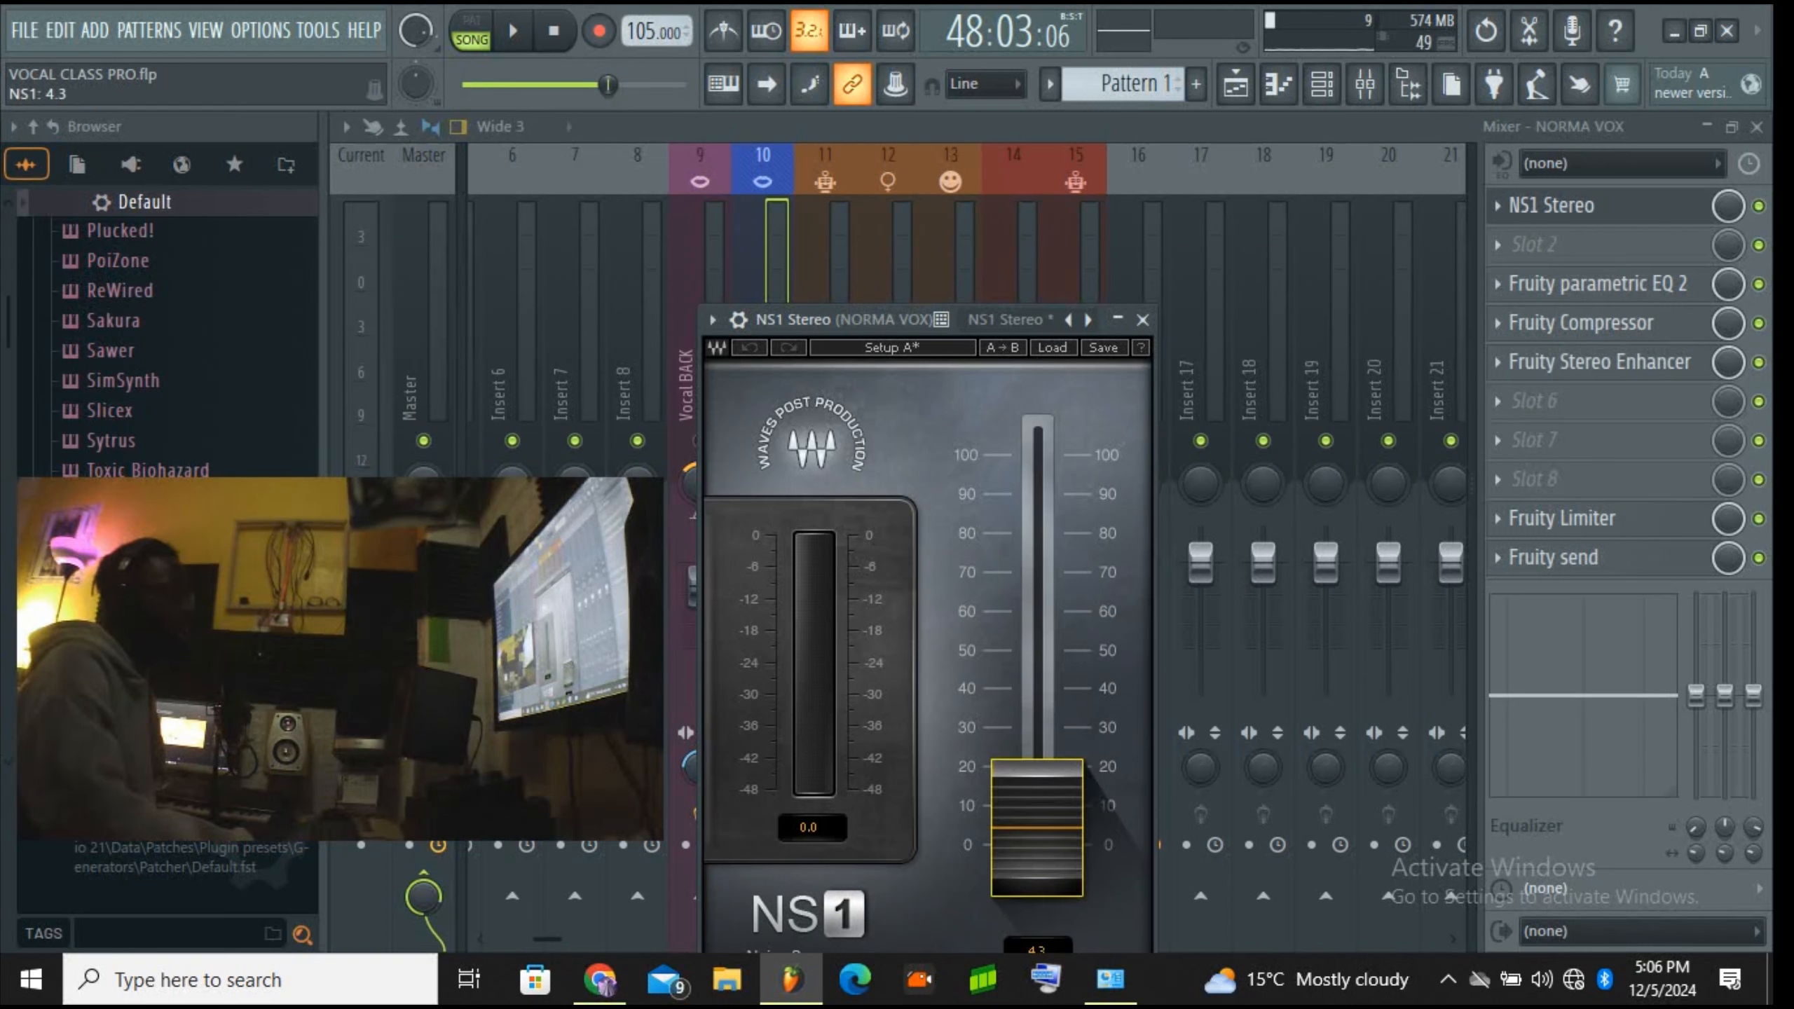
pyautogui.moveTo(1038, 827); pyautogui.dragTo(1037, 769)
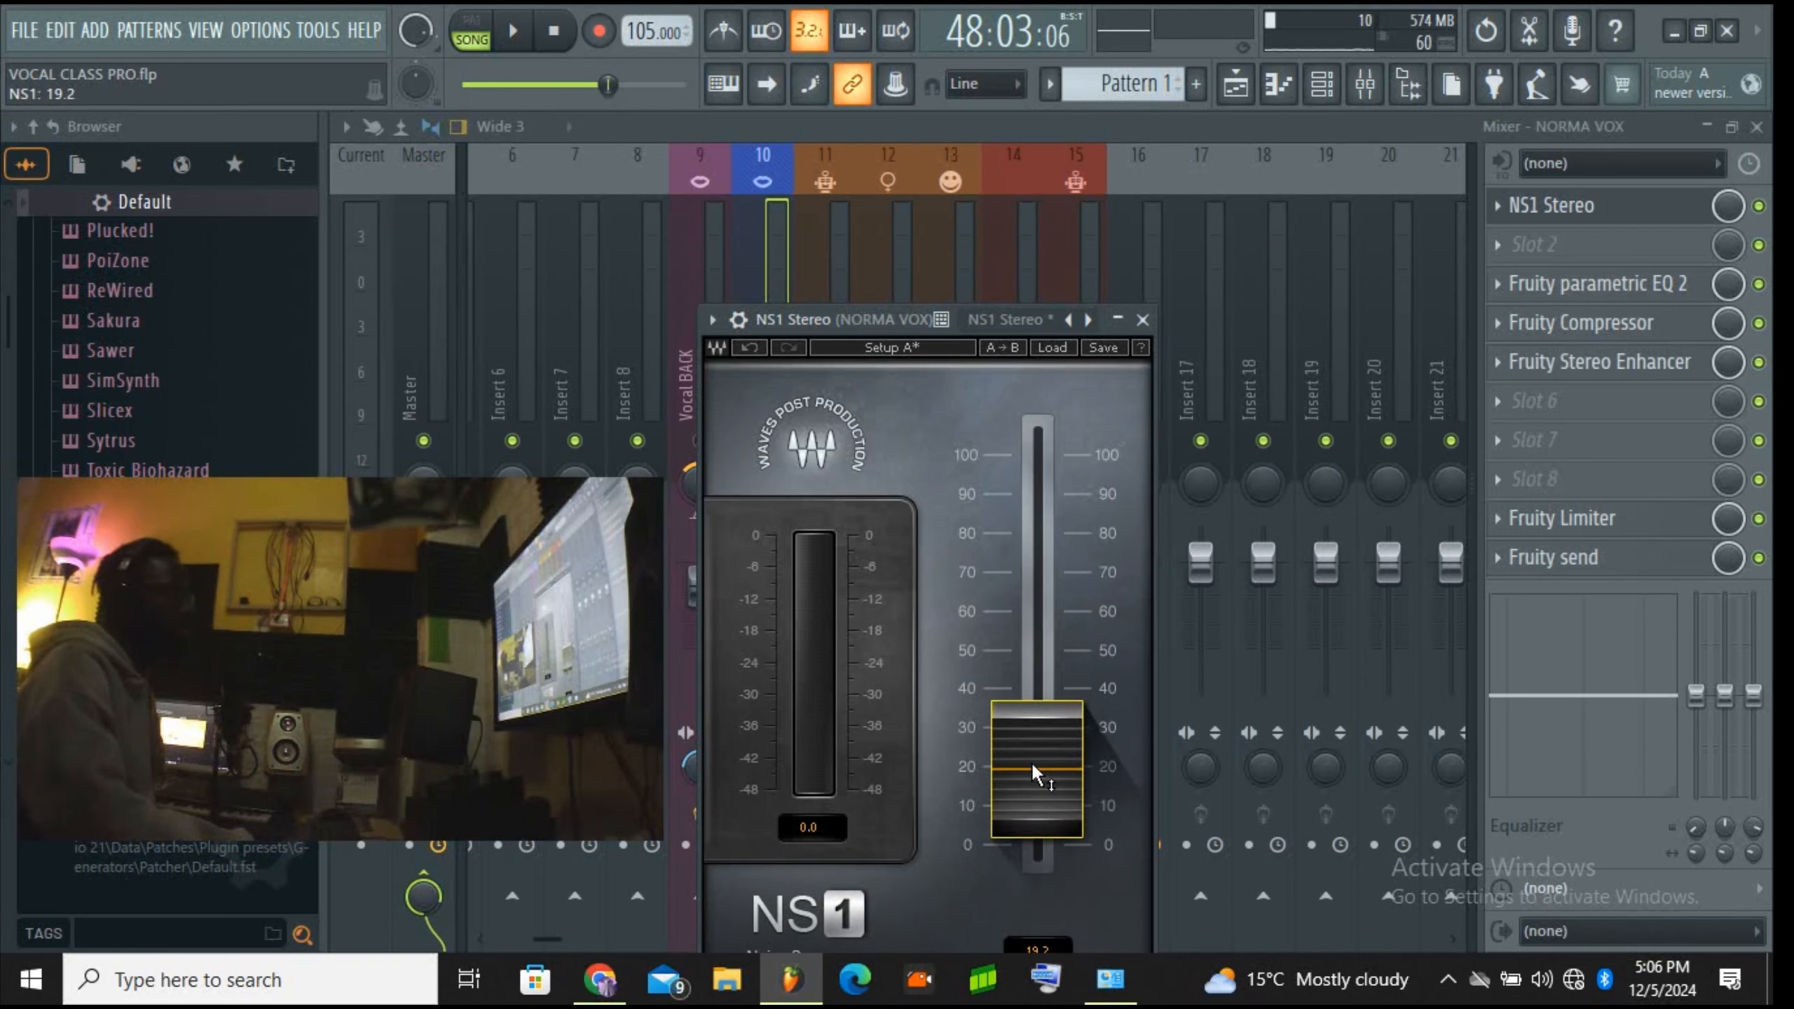
pyautogui.click(1142, 319)
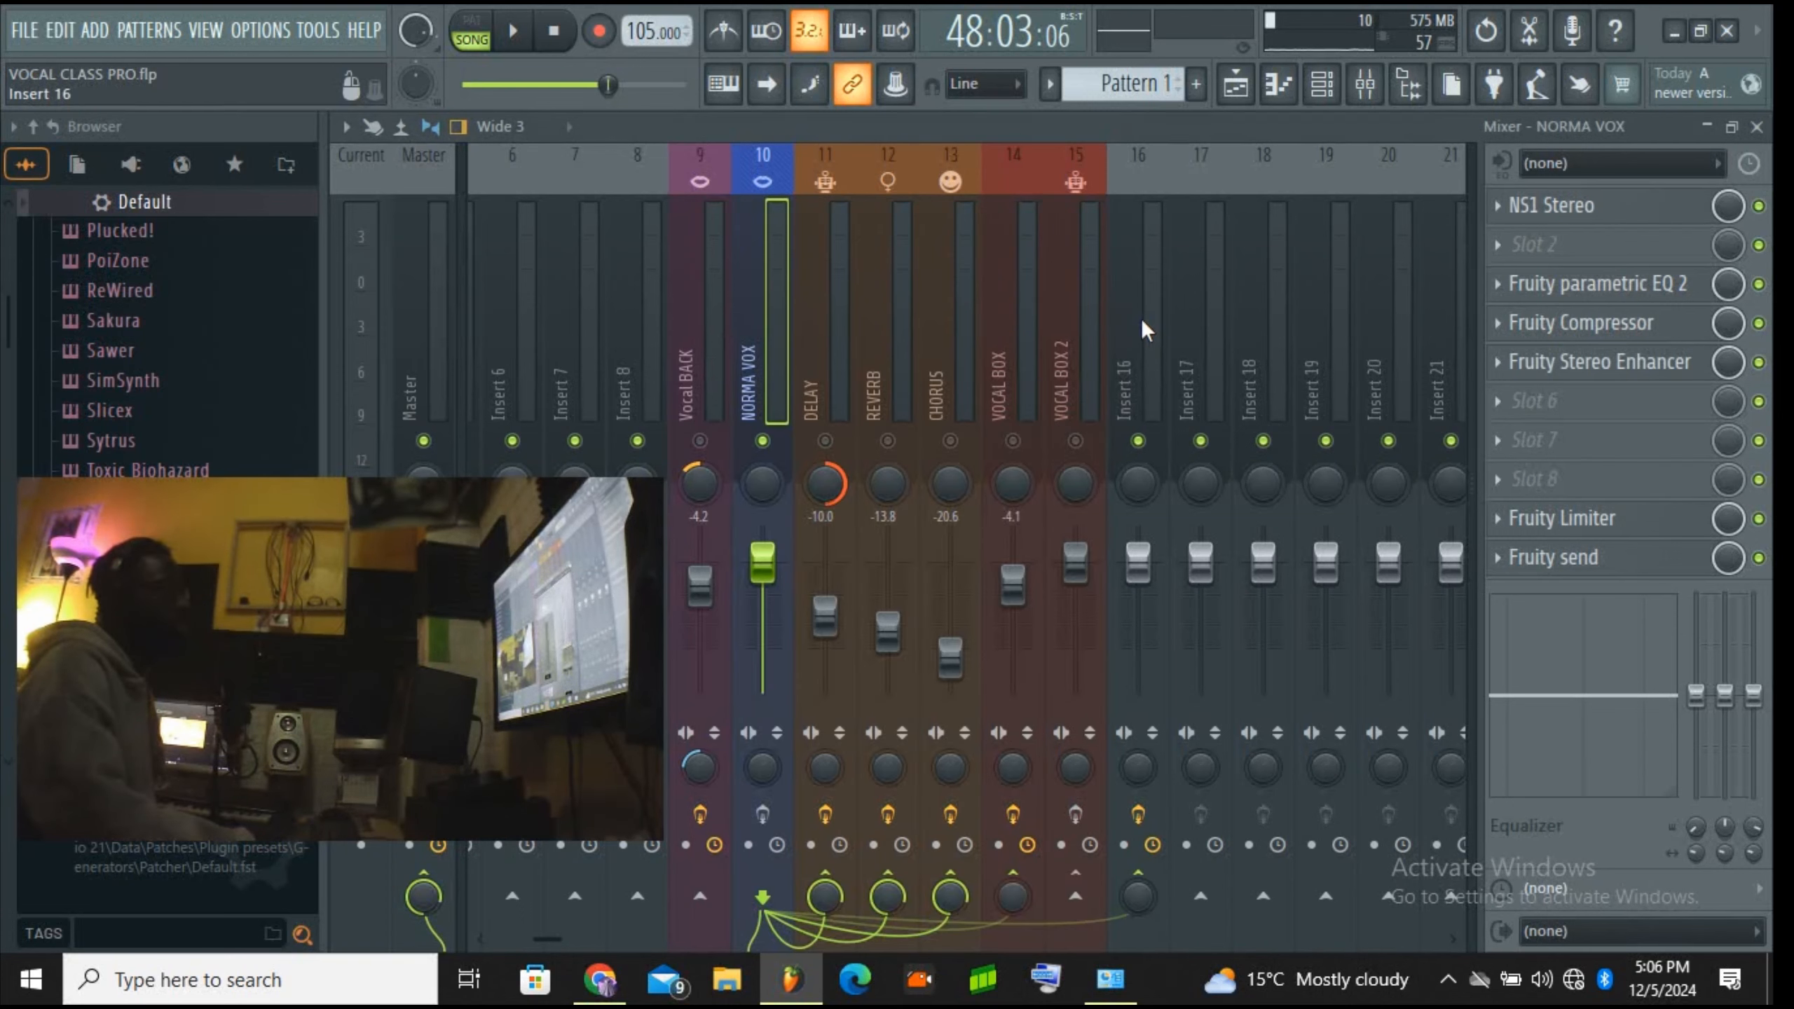
# Step: Check NS1 Stereo on the Vocal BACK channel and delete the Fruity Limiter from that channel's second effect slot
pyautogui.click(1498, 204)
pyautogui.moveTo(1491, 357); pyautogui.dragTo(708, 370)
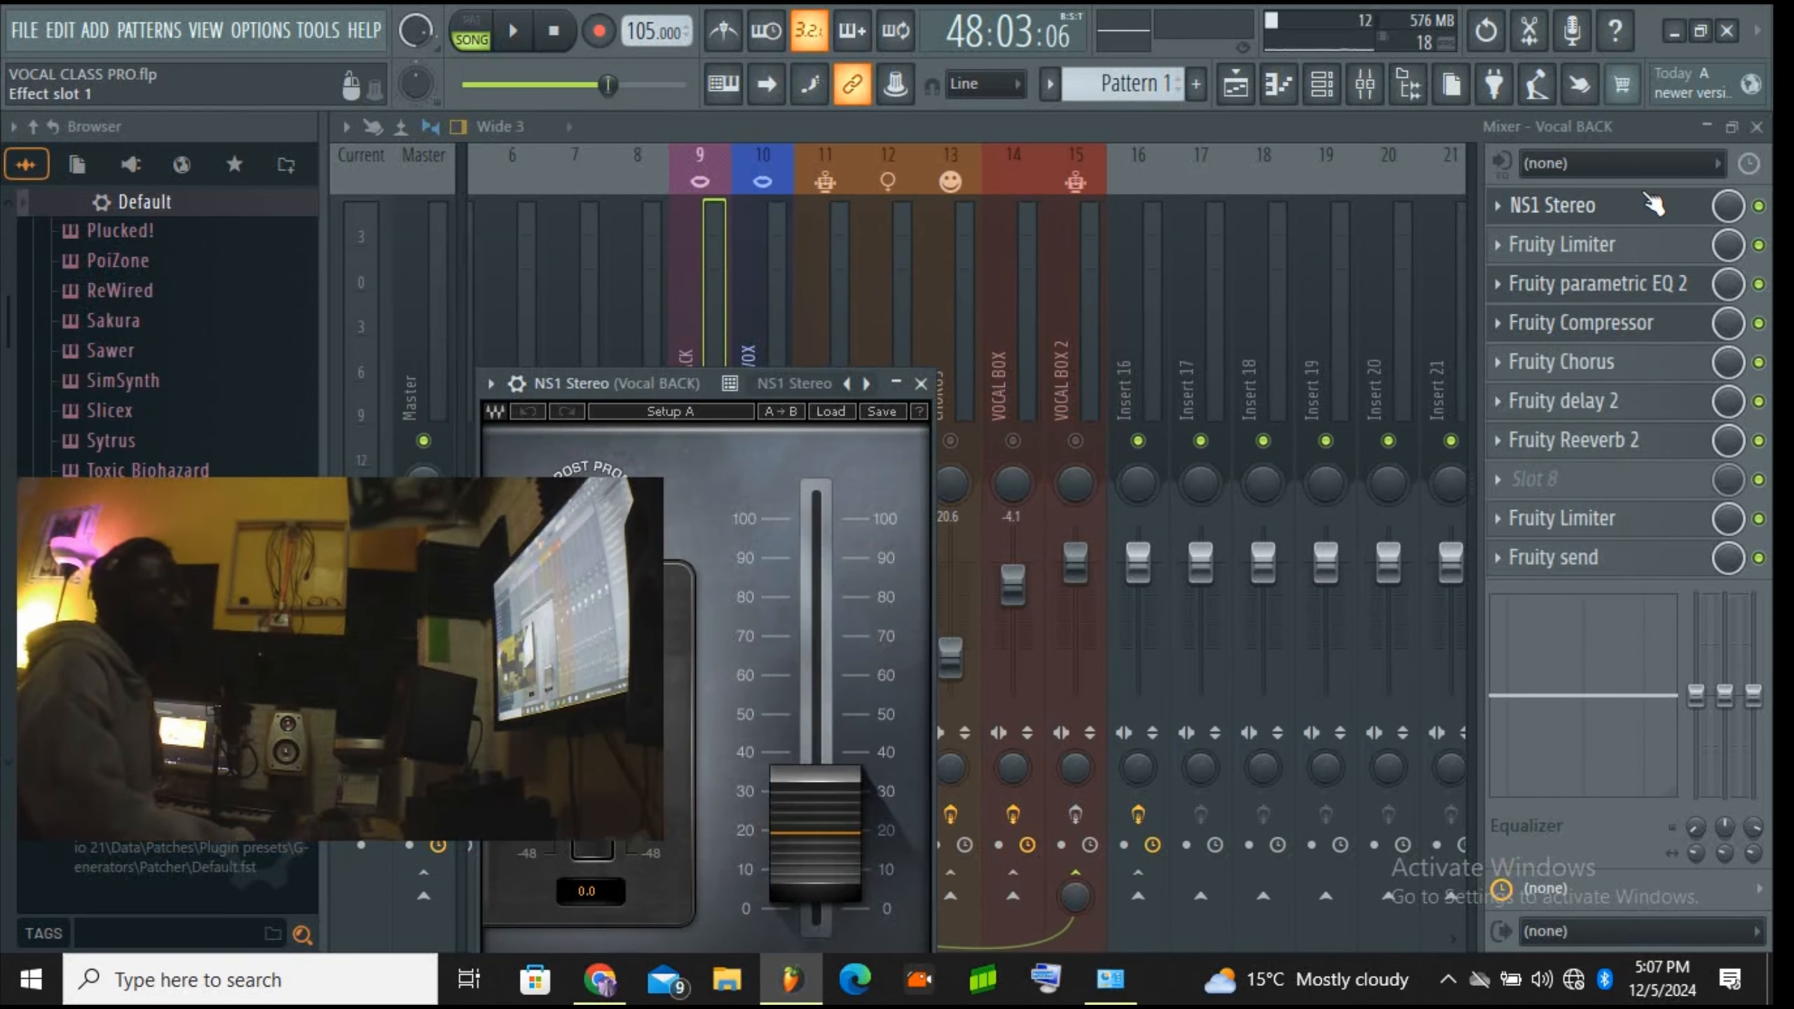
pyautogui.click(1726, 246)
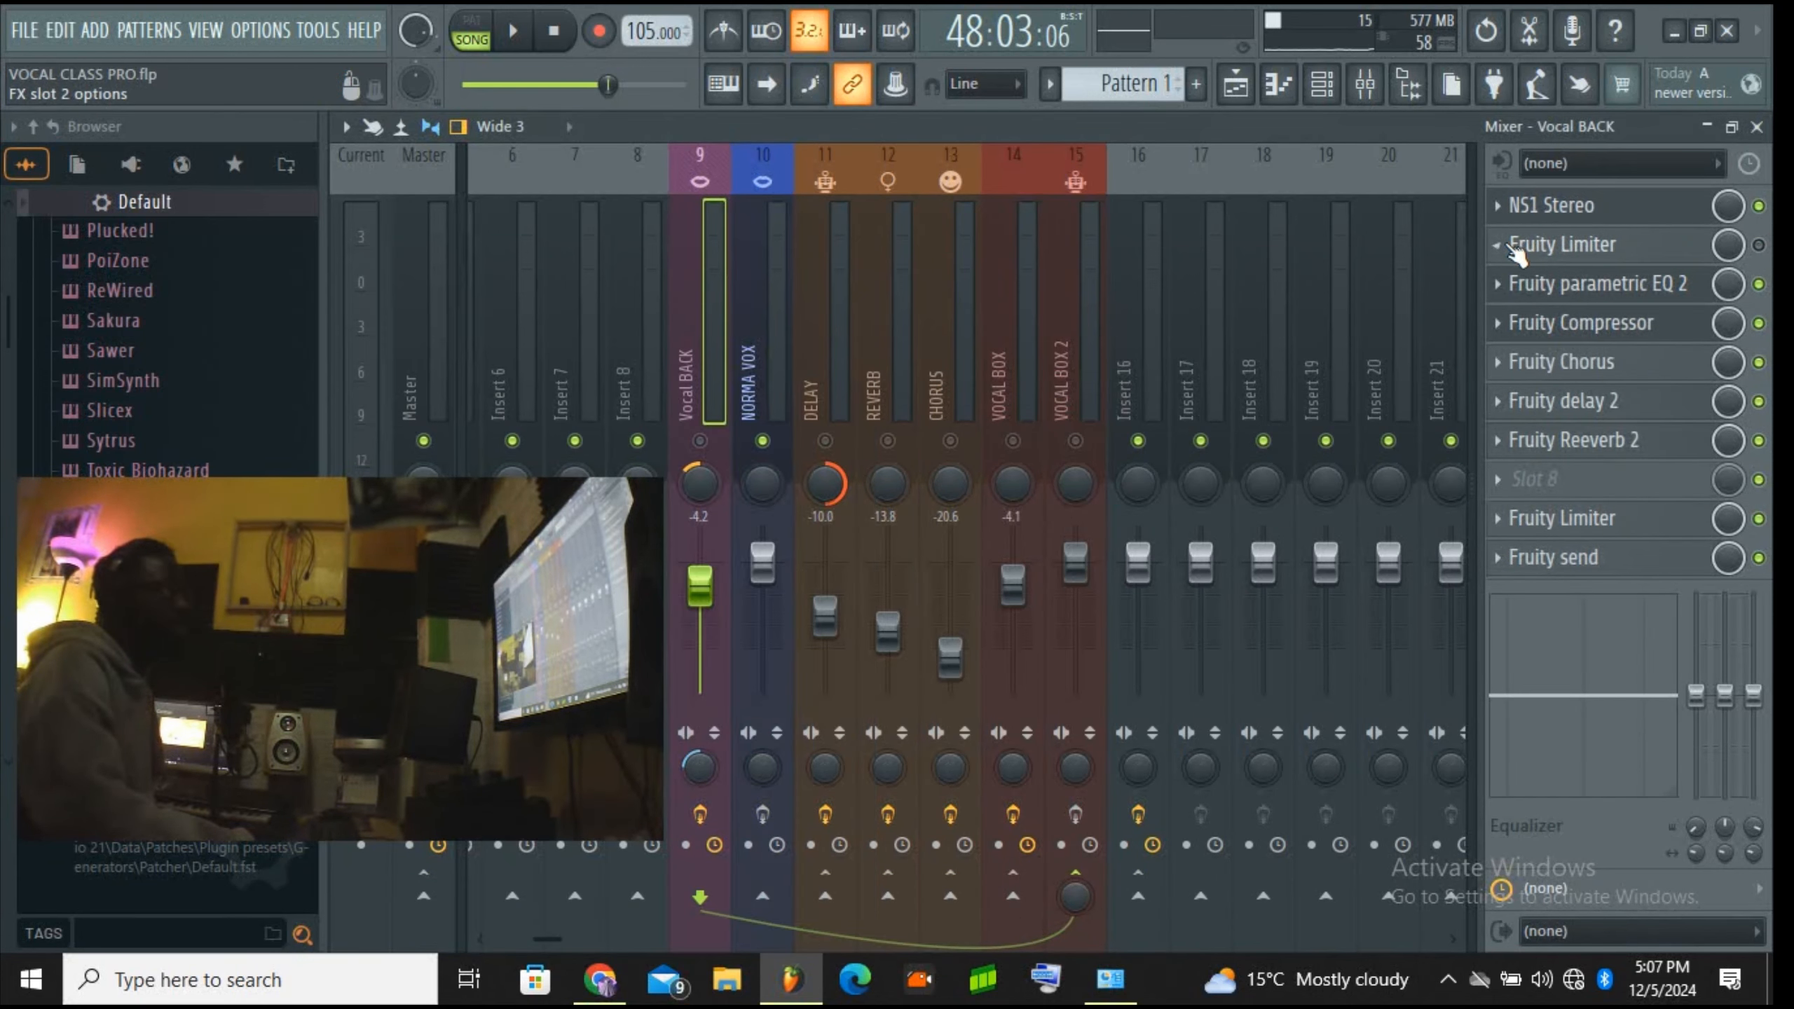
pyautogui.click(1496, 245)
pyautogui.click(1517, 301)
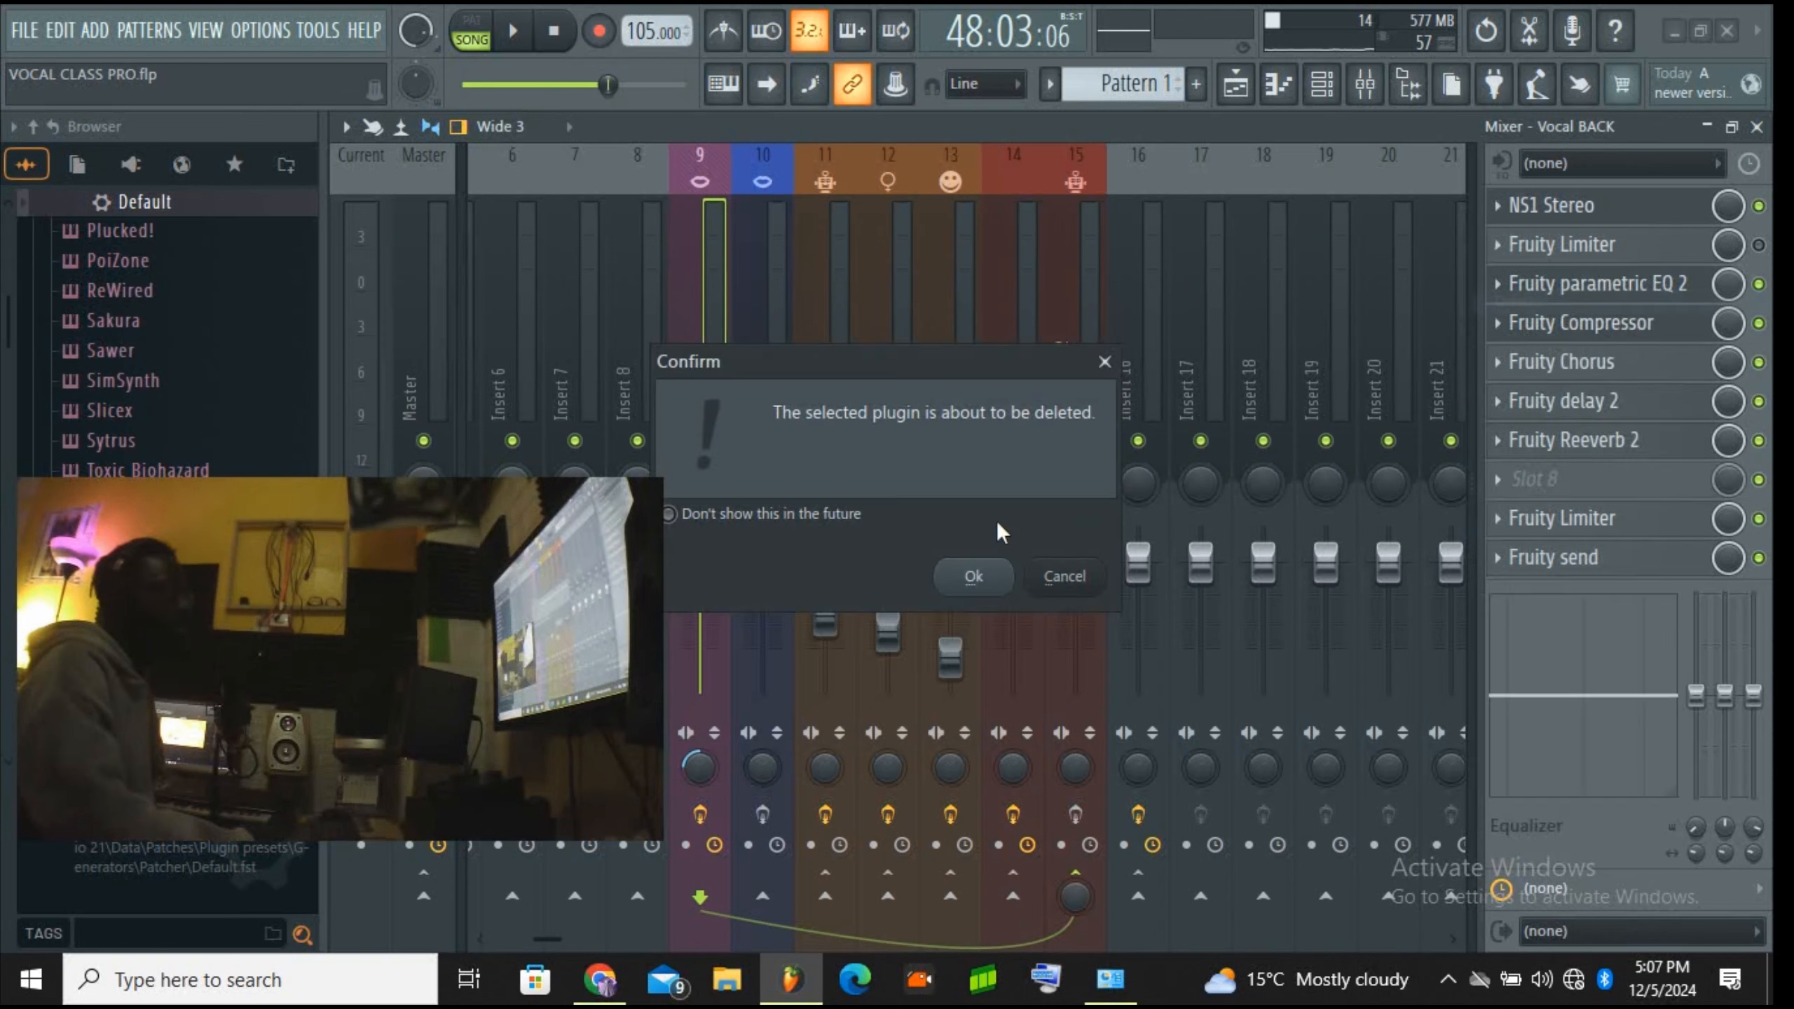
pyautogui.click(947, 588)
# Step: Reselect the NORMA VOX channel and review the settings of its NS1 Stereo and Fruity parametric EQ 2
pyautogui.click(785, 380)
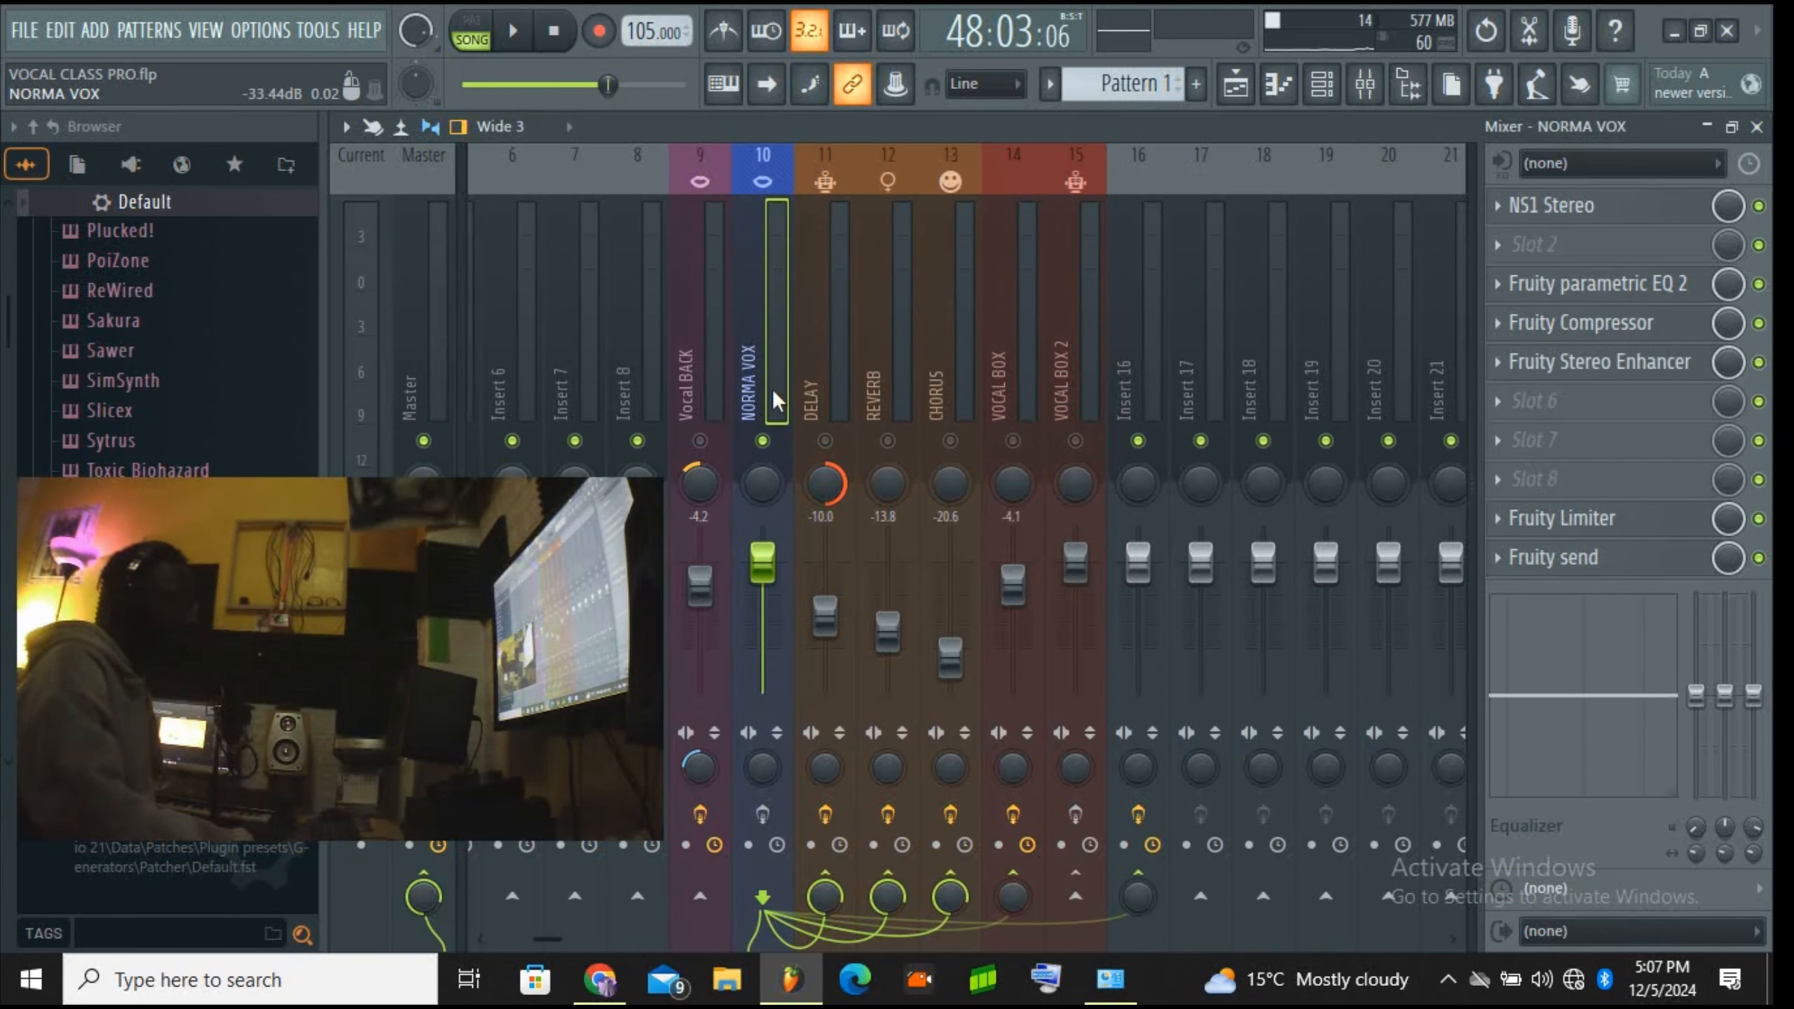
pyautogui.click(1680, 212)
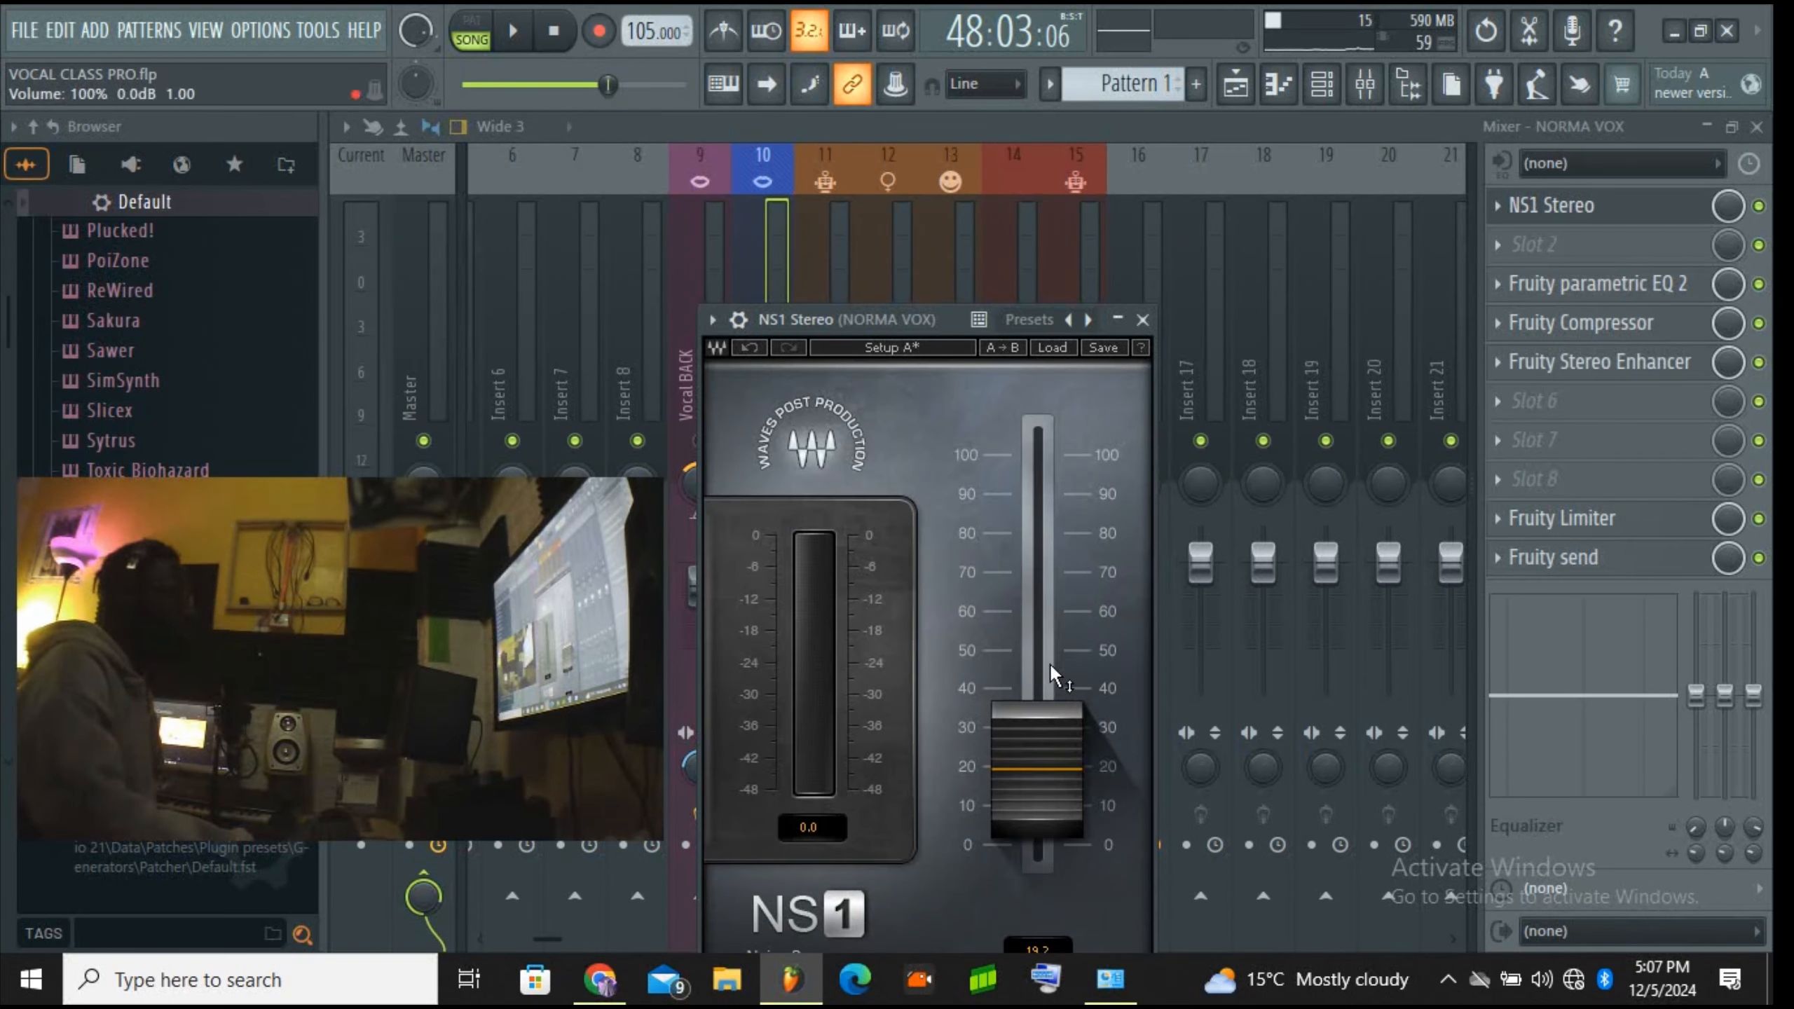
pyautogui.click(1144, 319)
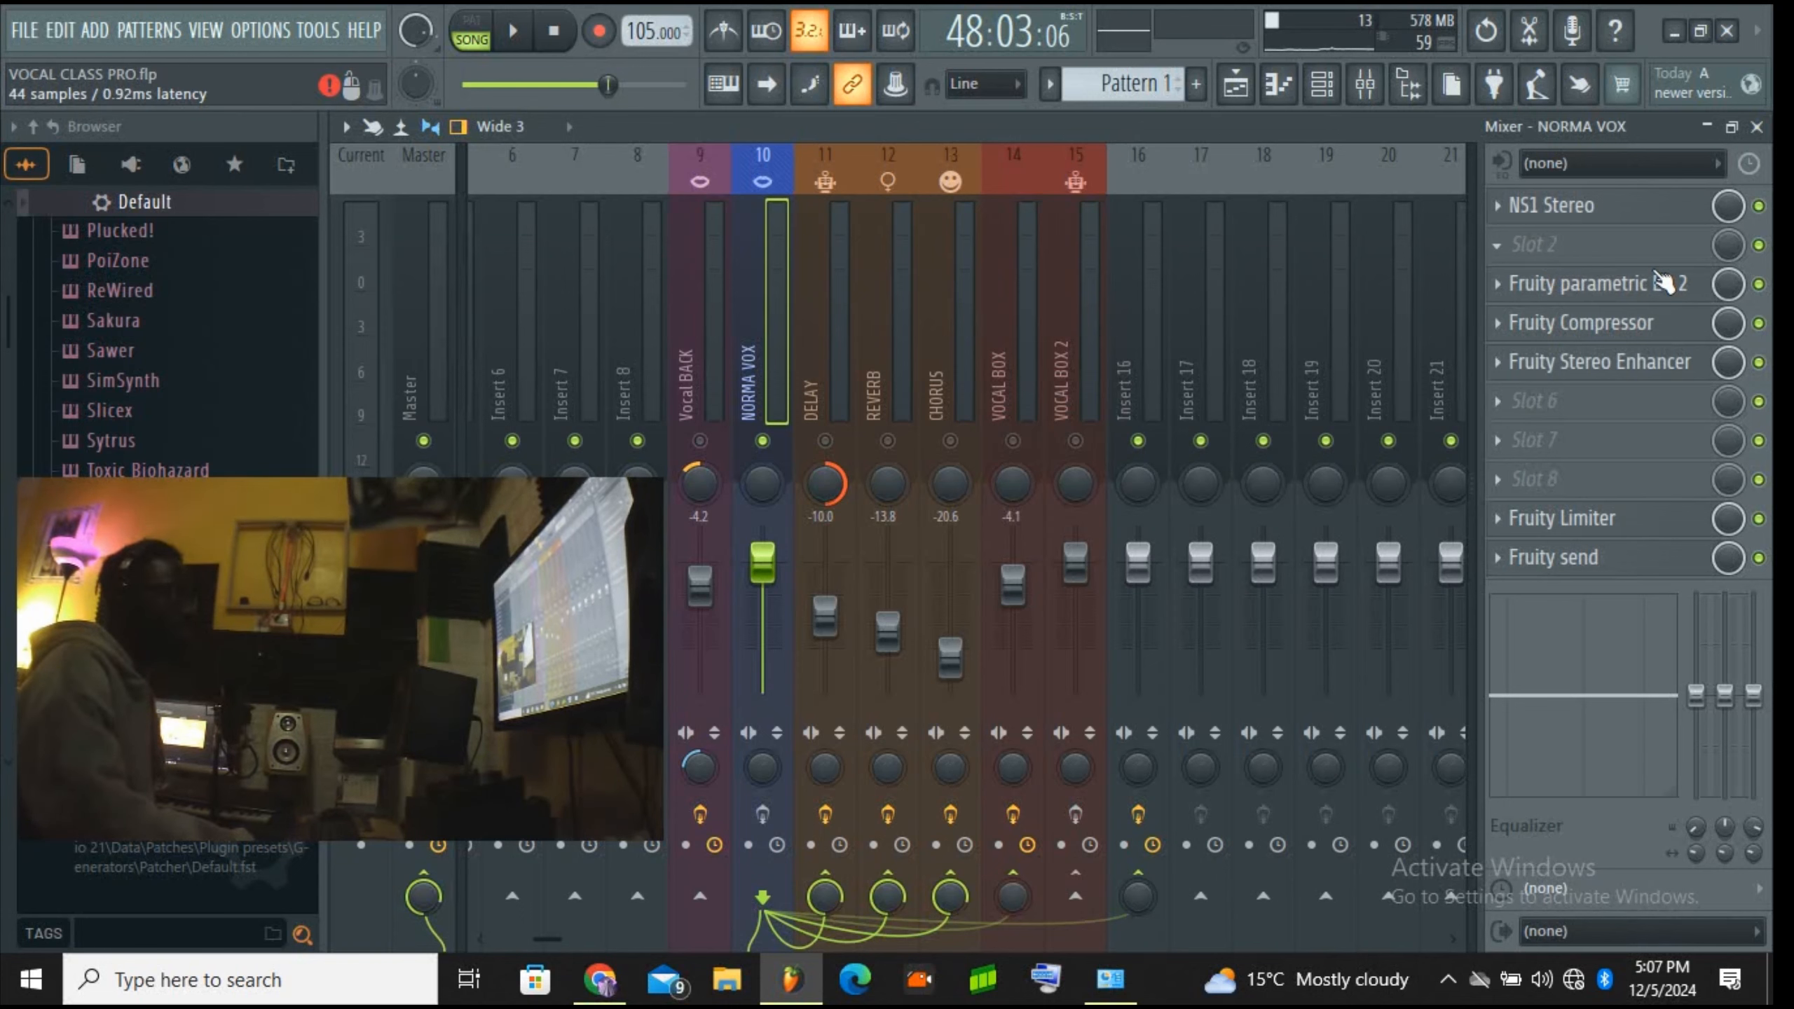
pyautogui.click(1635, 291)
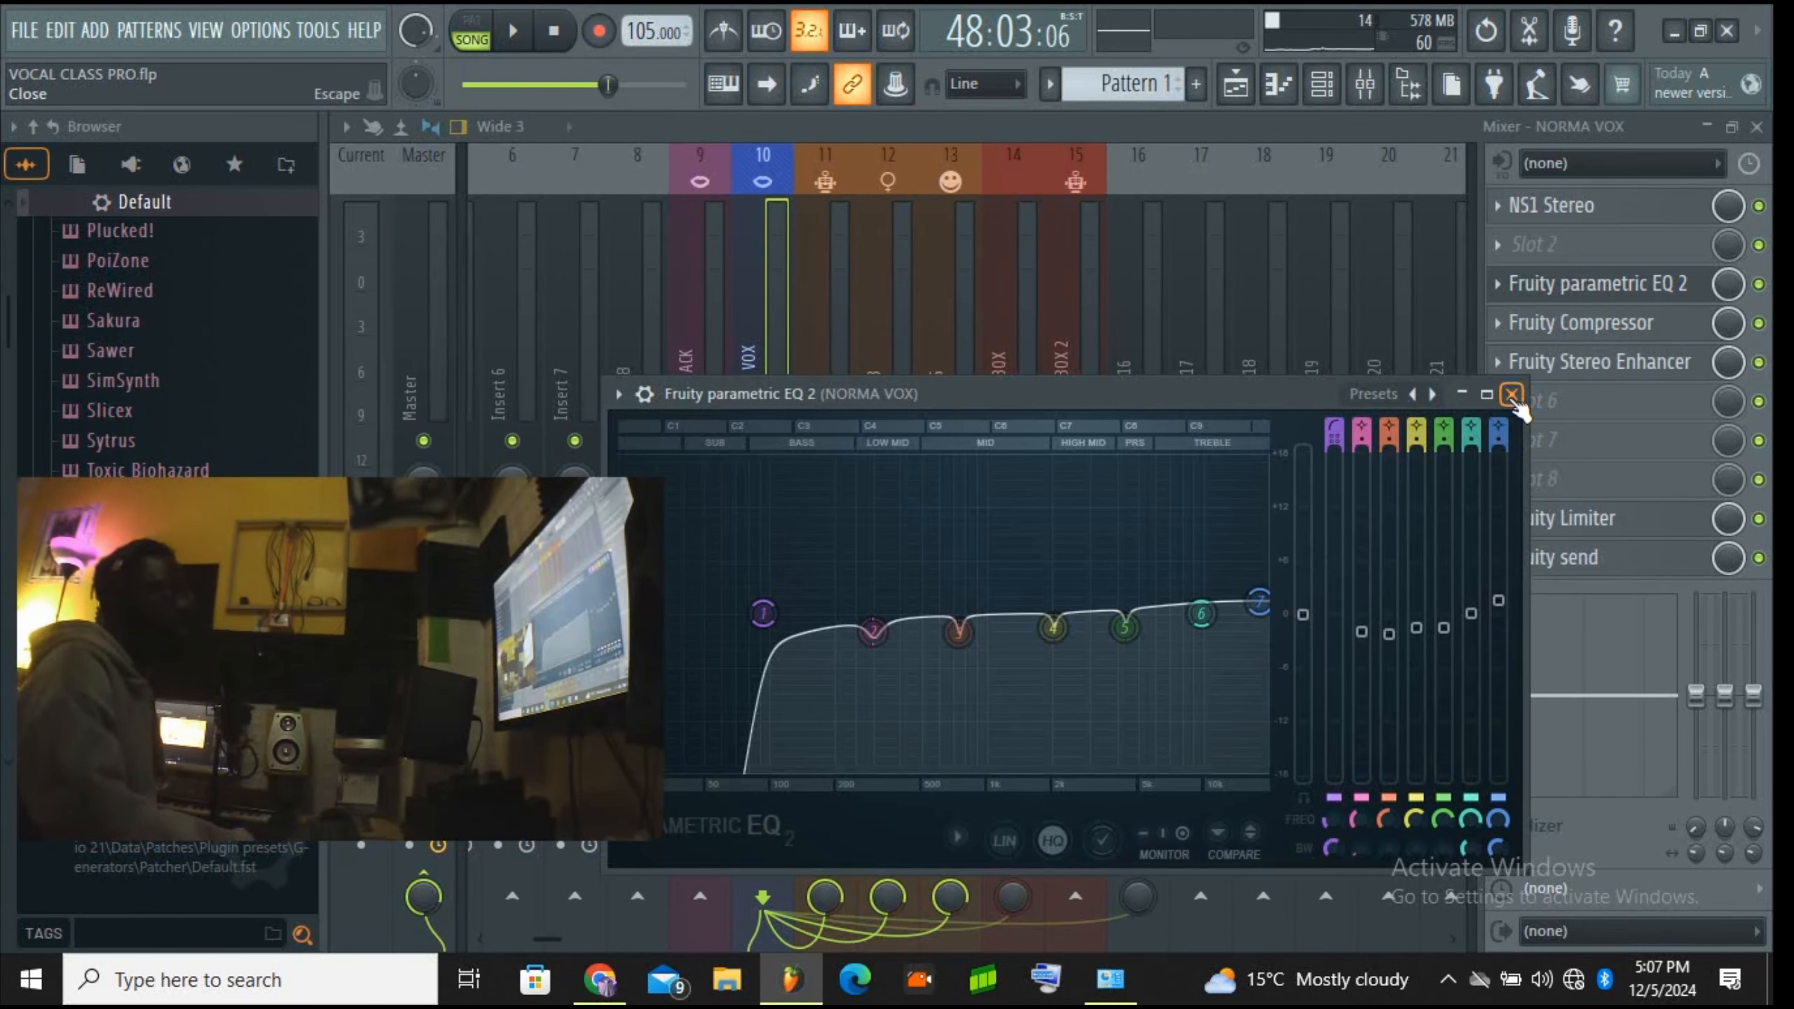
pyautogui.click(1512, 396)
# Step: Look over the Fruity Compressor and Fruity Stereo Enhancer settings on NORMA VOX, closing each plugin
pyautogui.click(1624, 322)
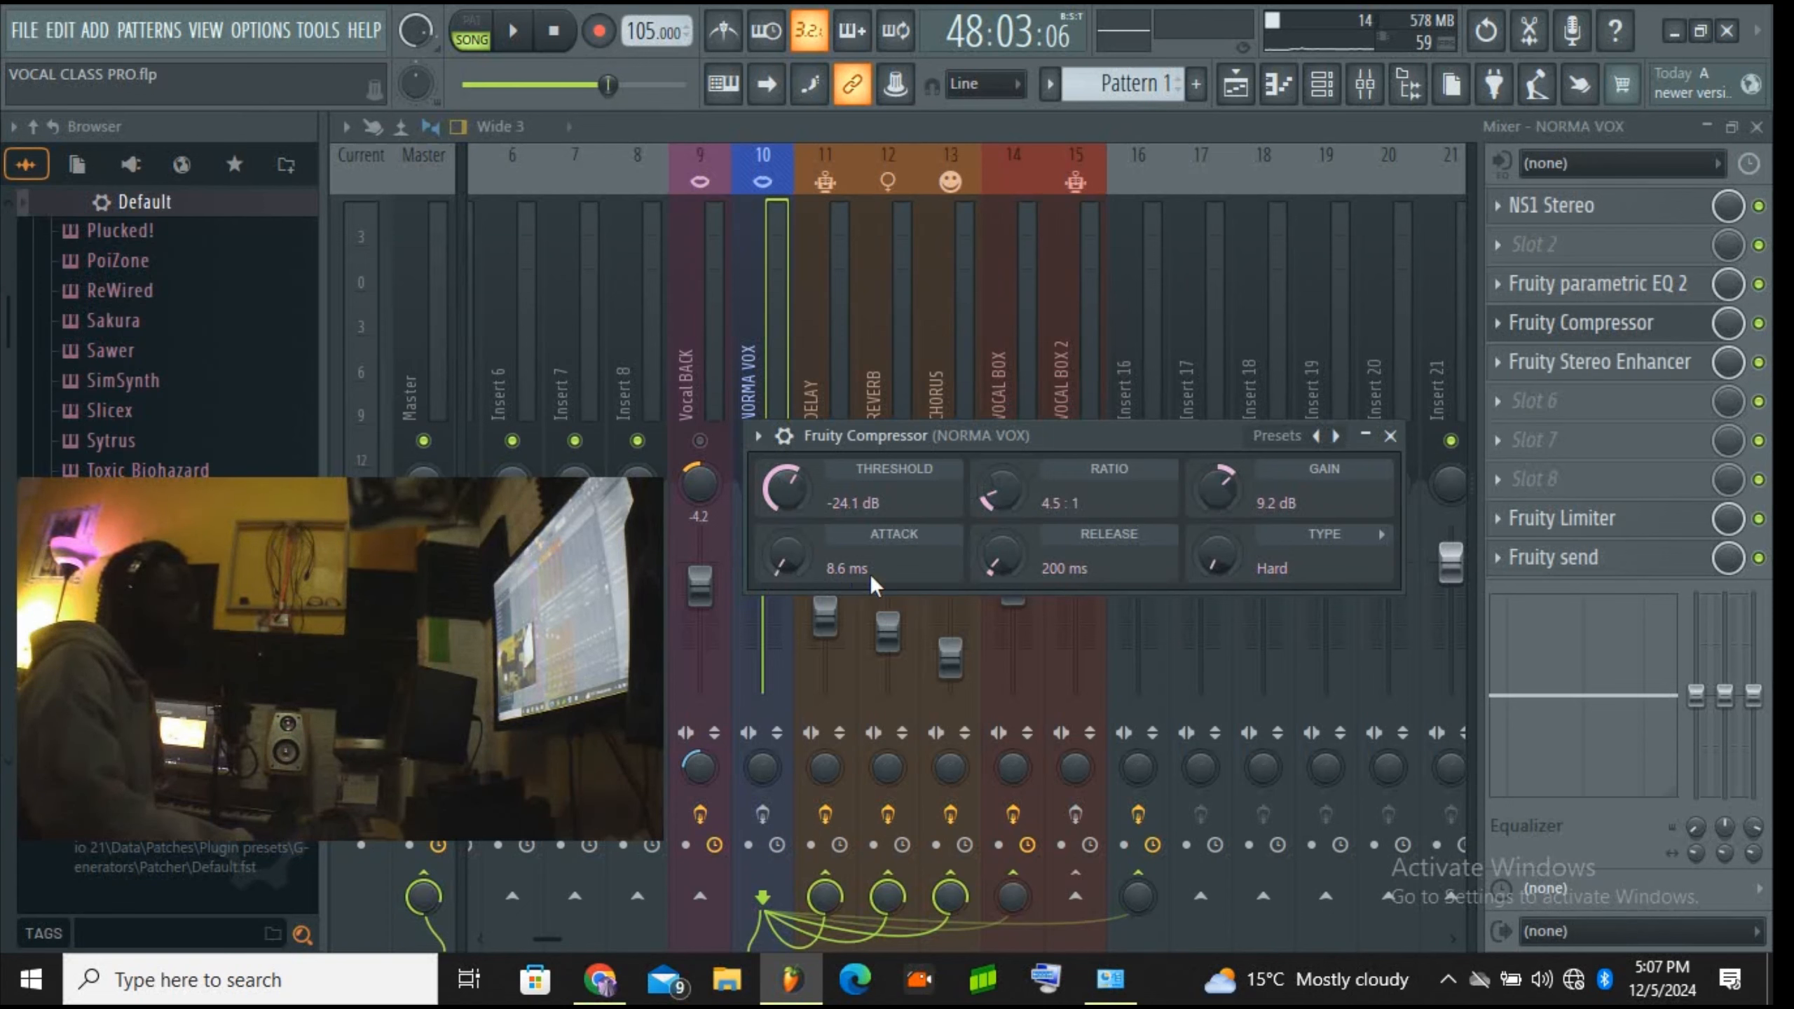
pyautogui.click(1389, 435)
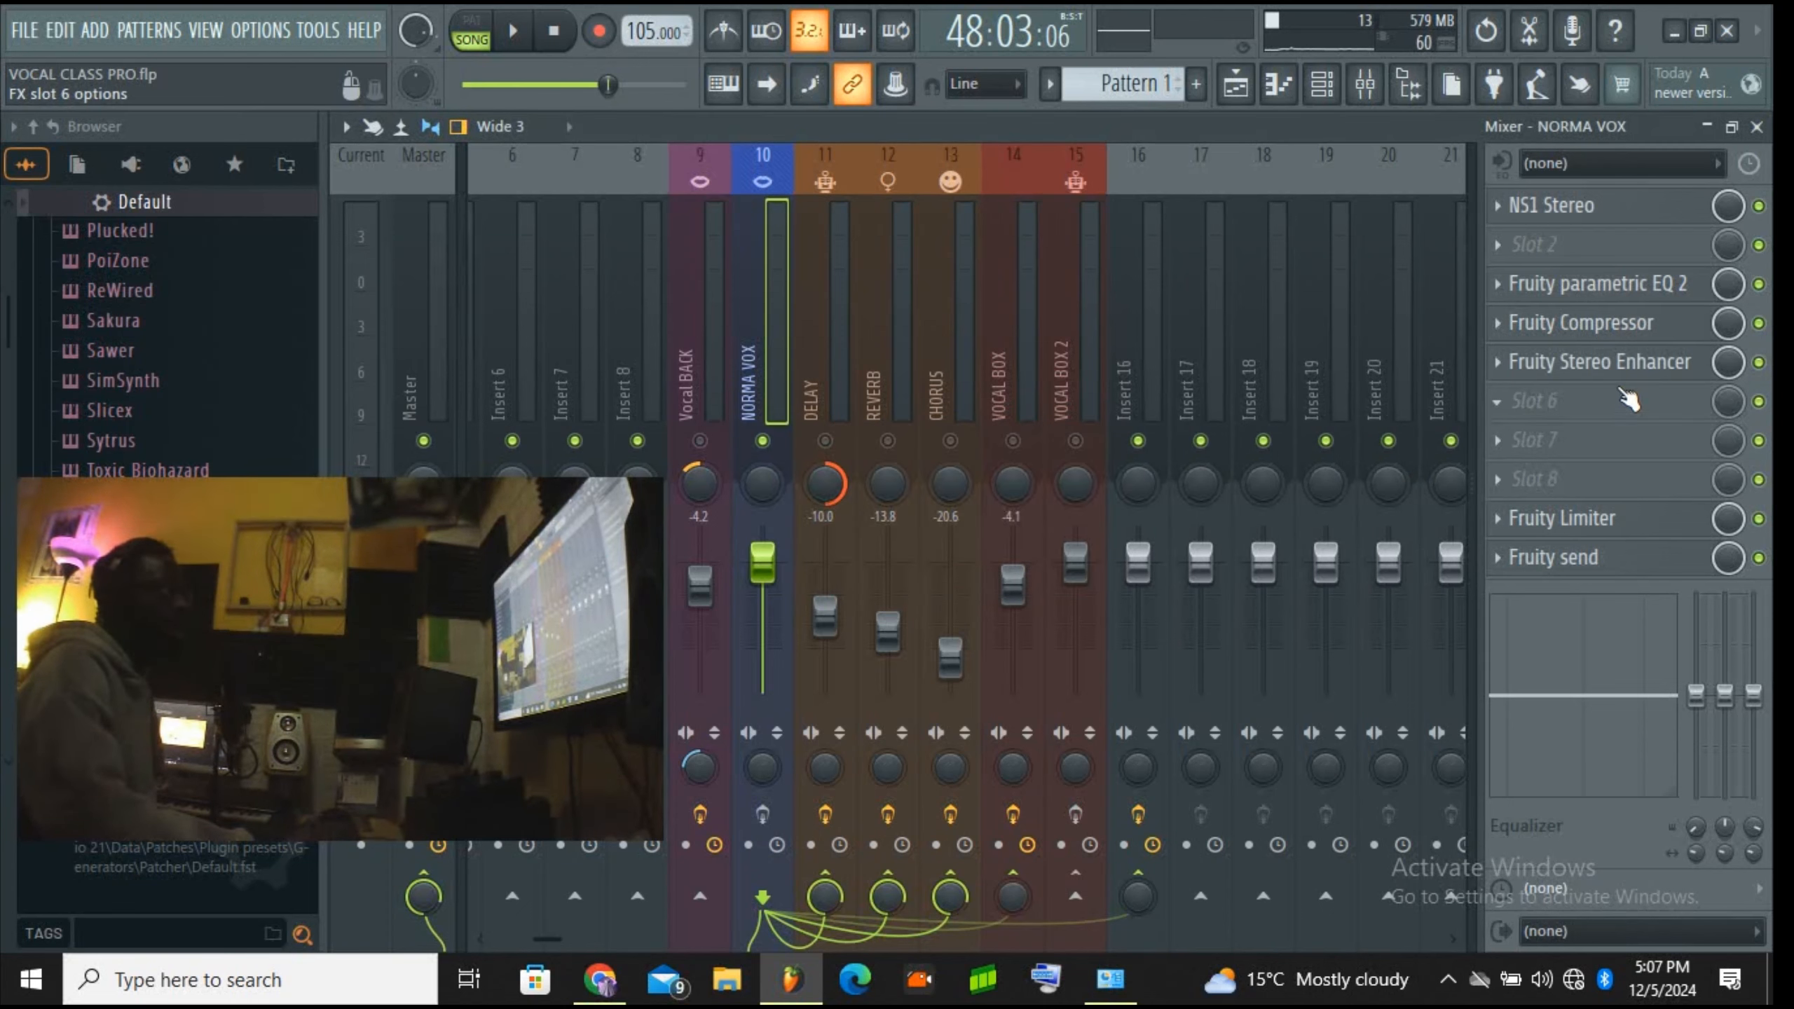
pyautogui.click(1623, 331)
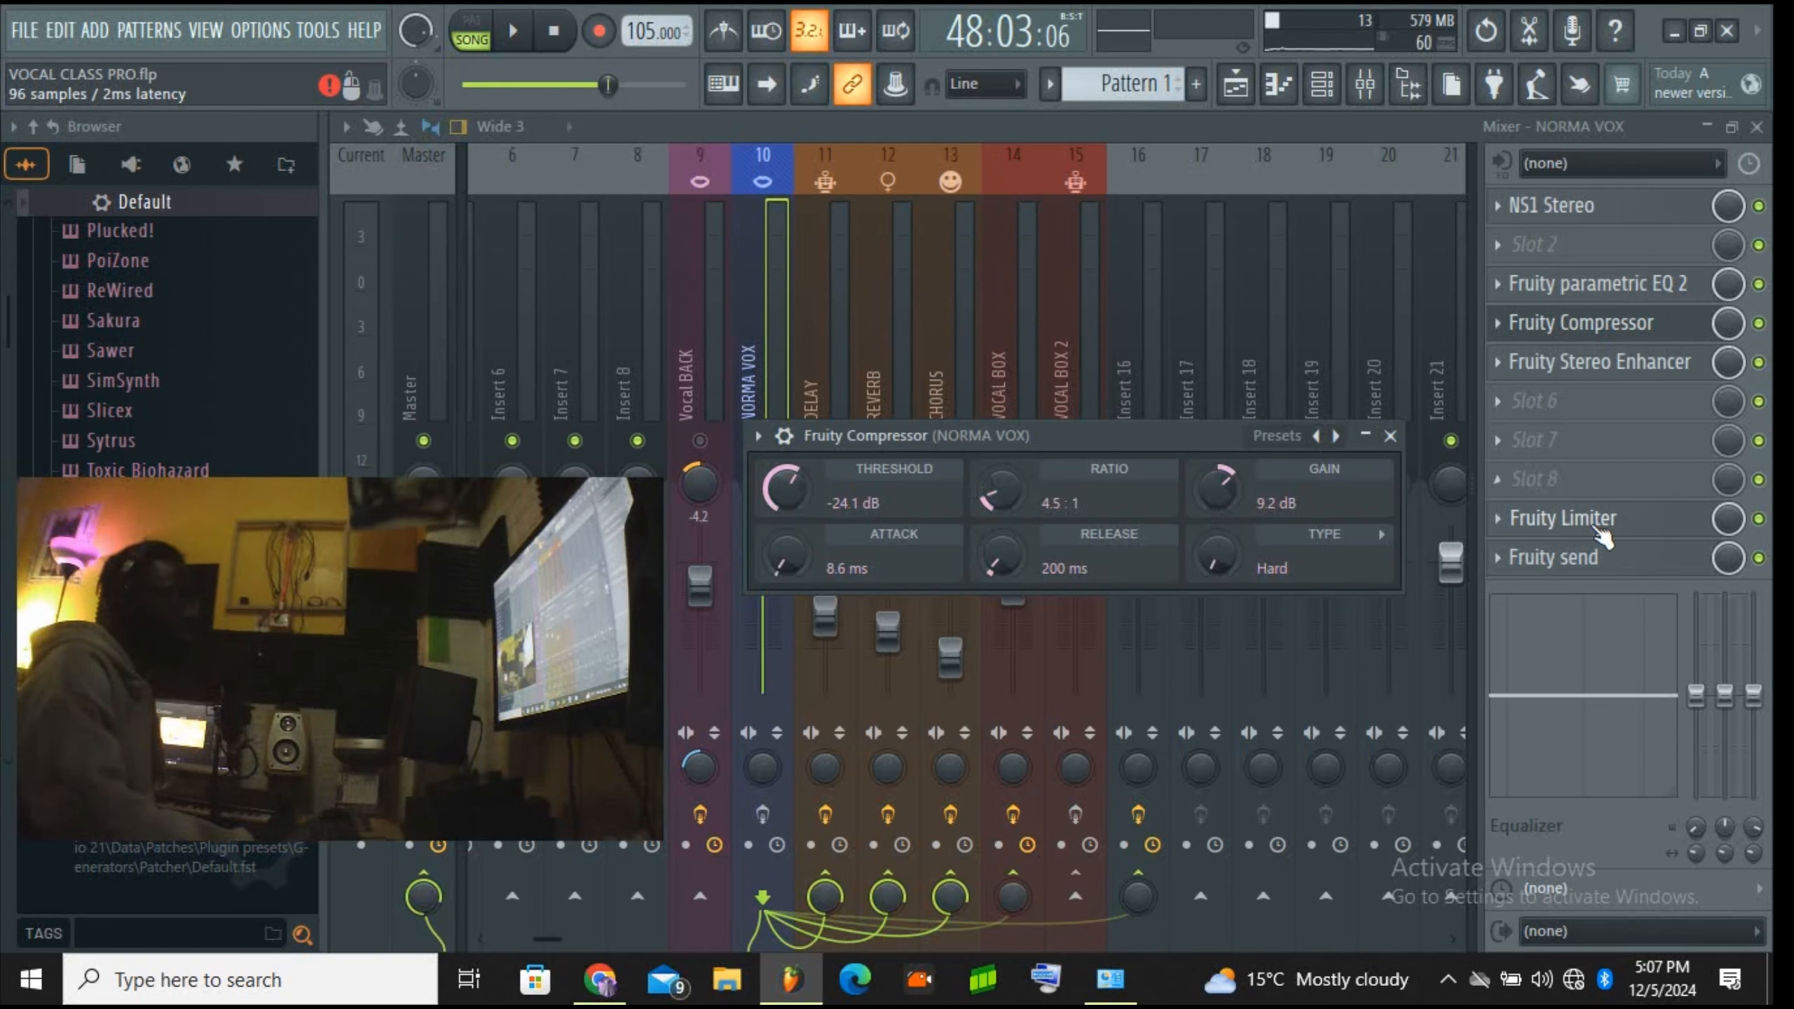
pyautogui.click(1390, 435)
pyautogui.click(1614, 375)
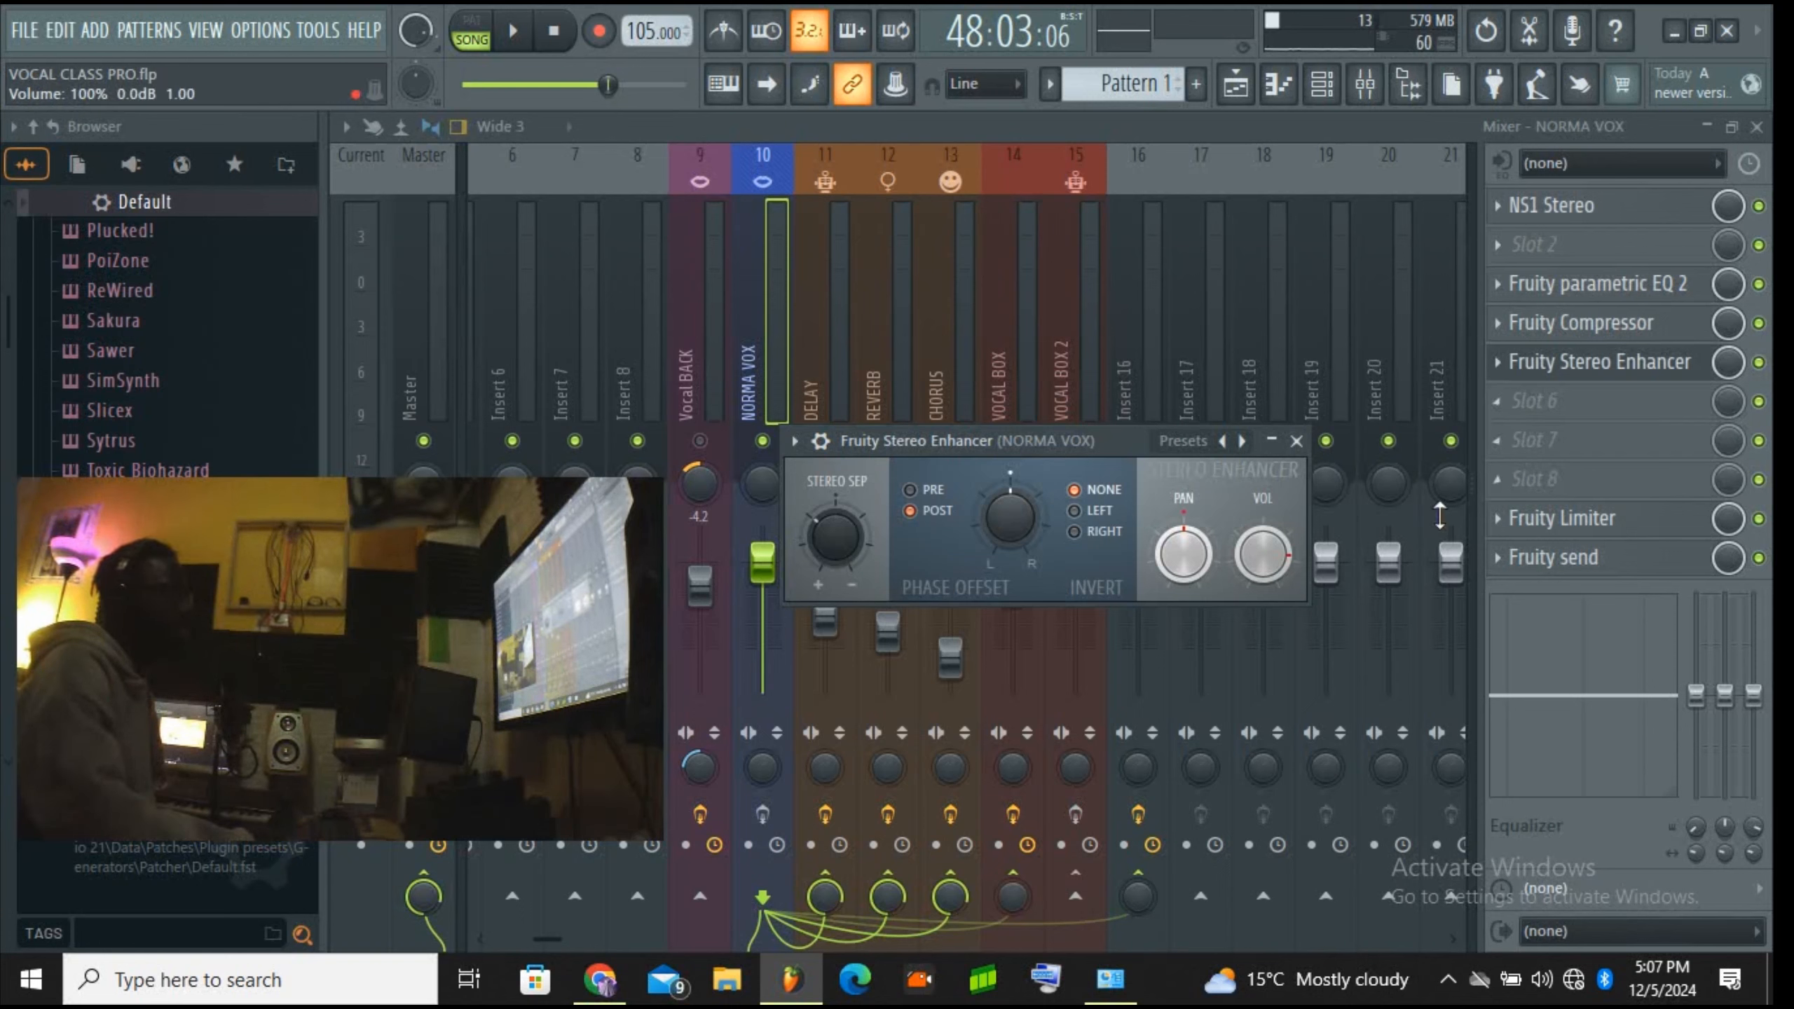
pyautogui.click(1297, 442)
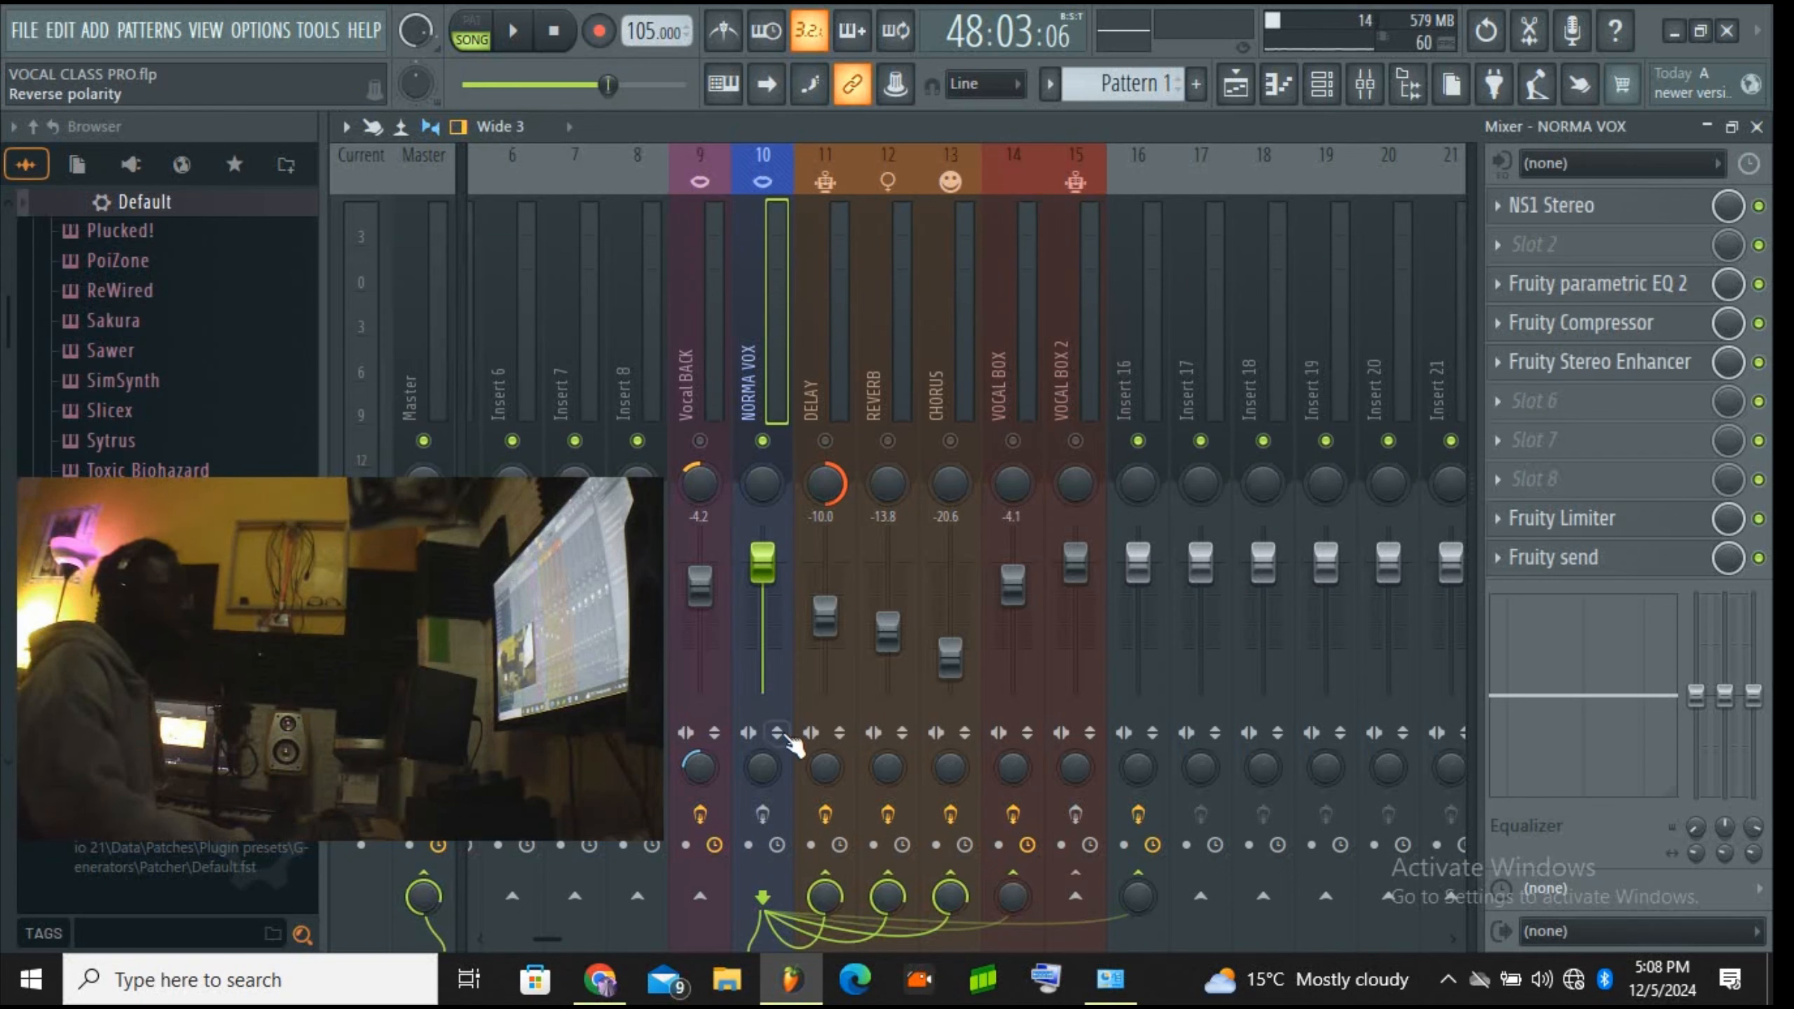
# Step: Enable the effect slots on NORMA VOX, play the song, and toggle the effects to compare the processed and dry vocal
pyautogui.click(762, 814)
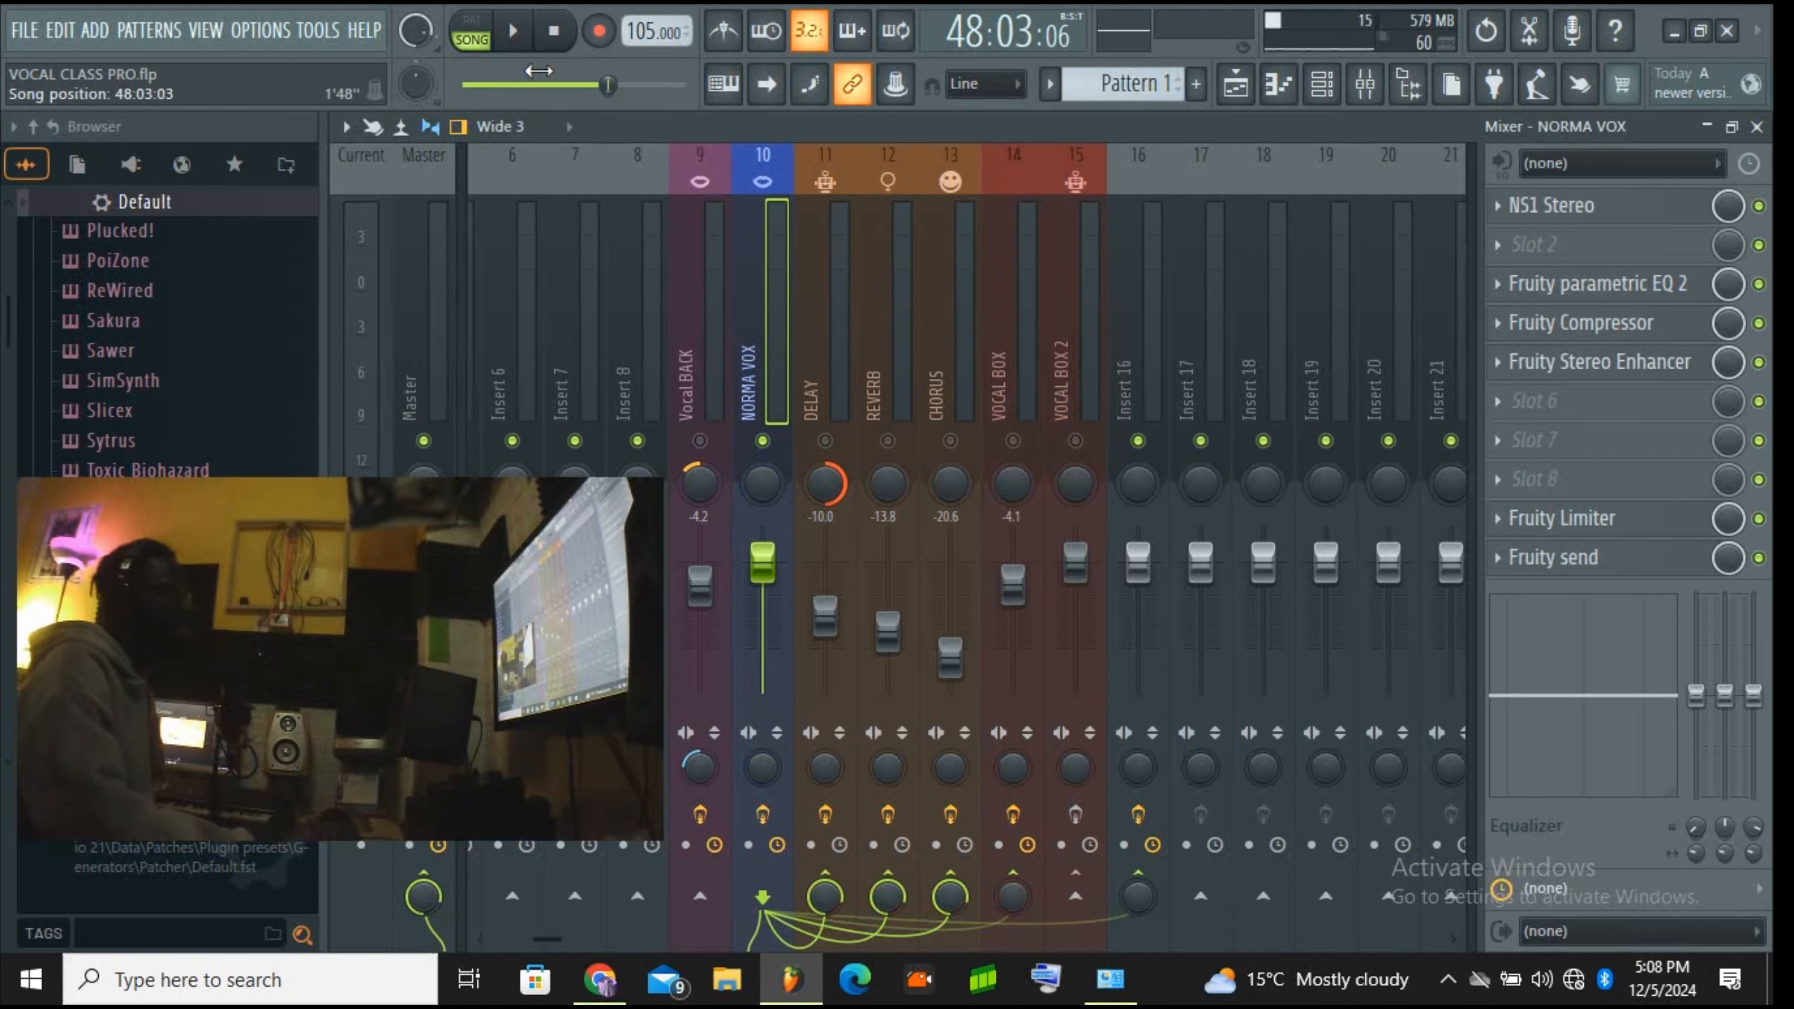
pyautogui.click(514, 30)
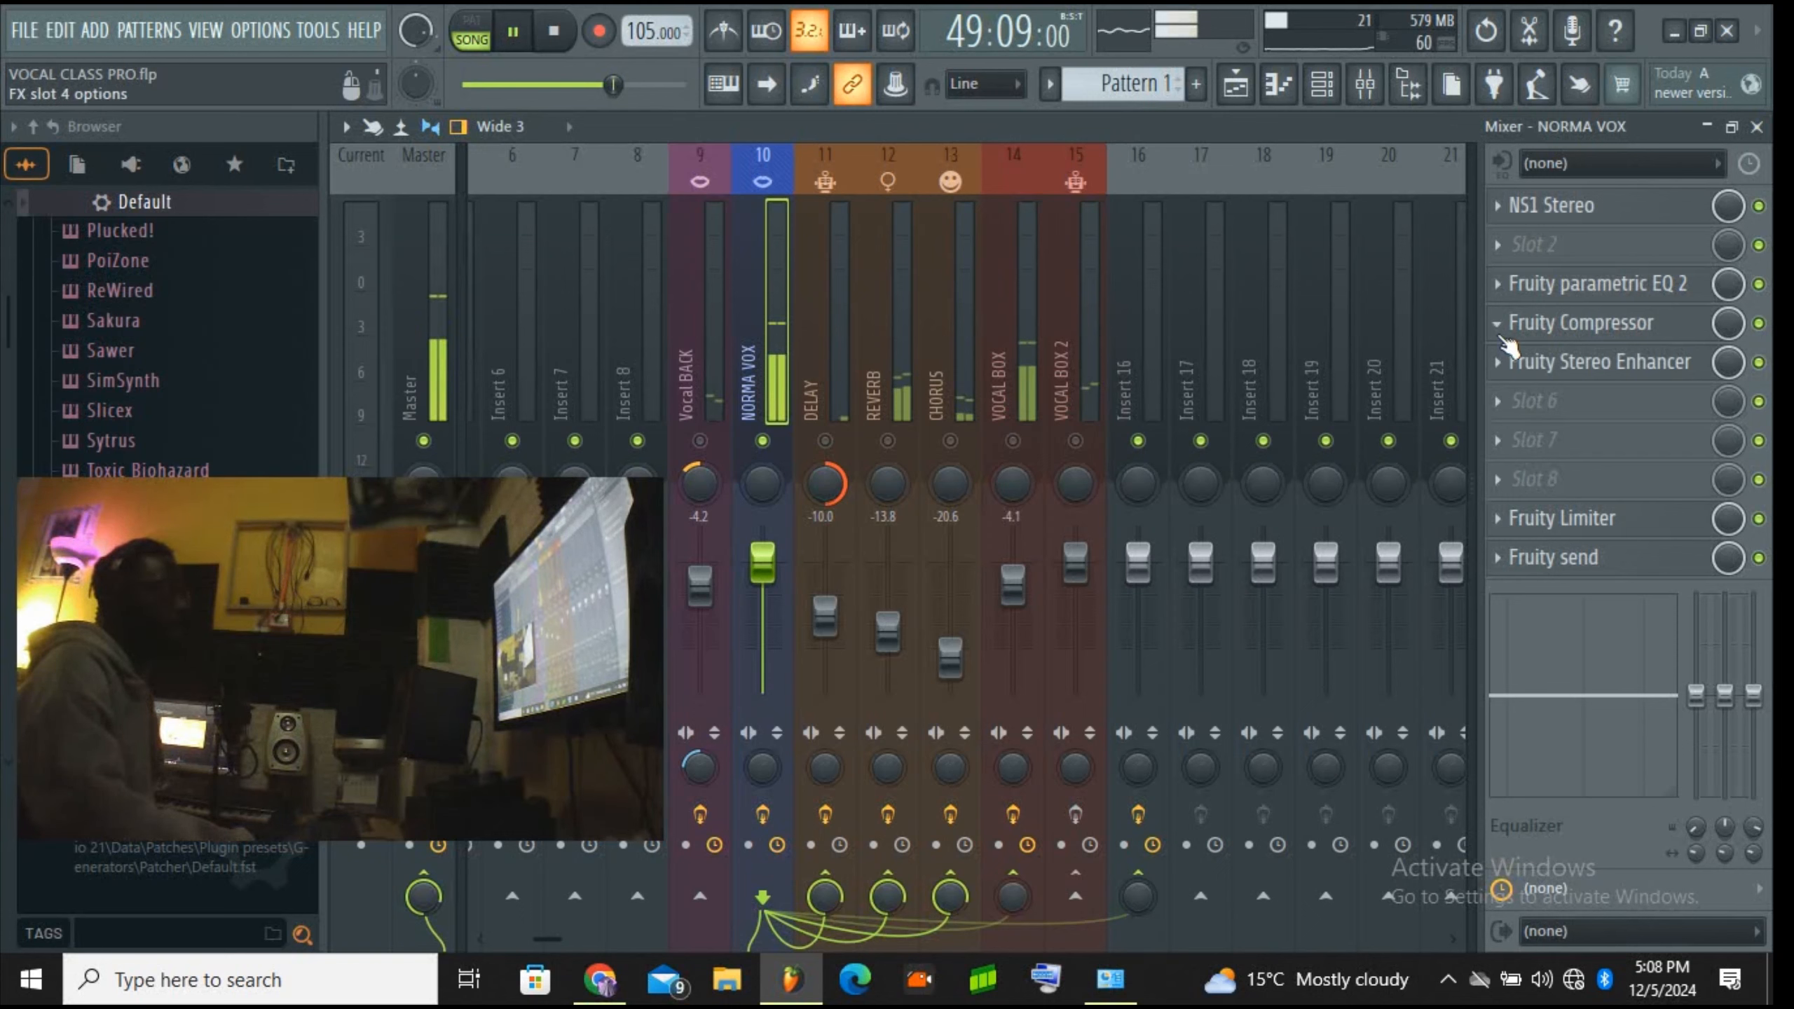
pyautogui.click(763, 816)
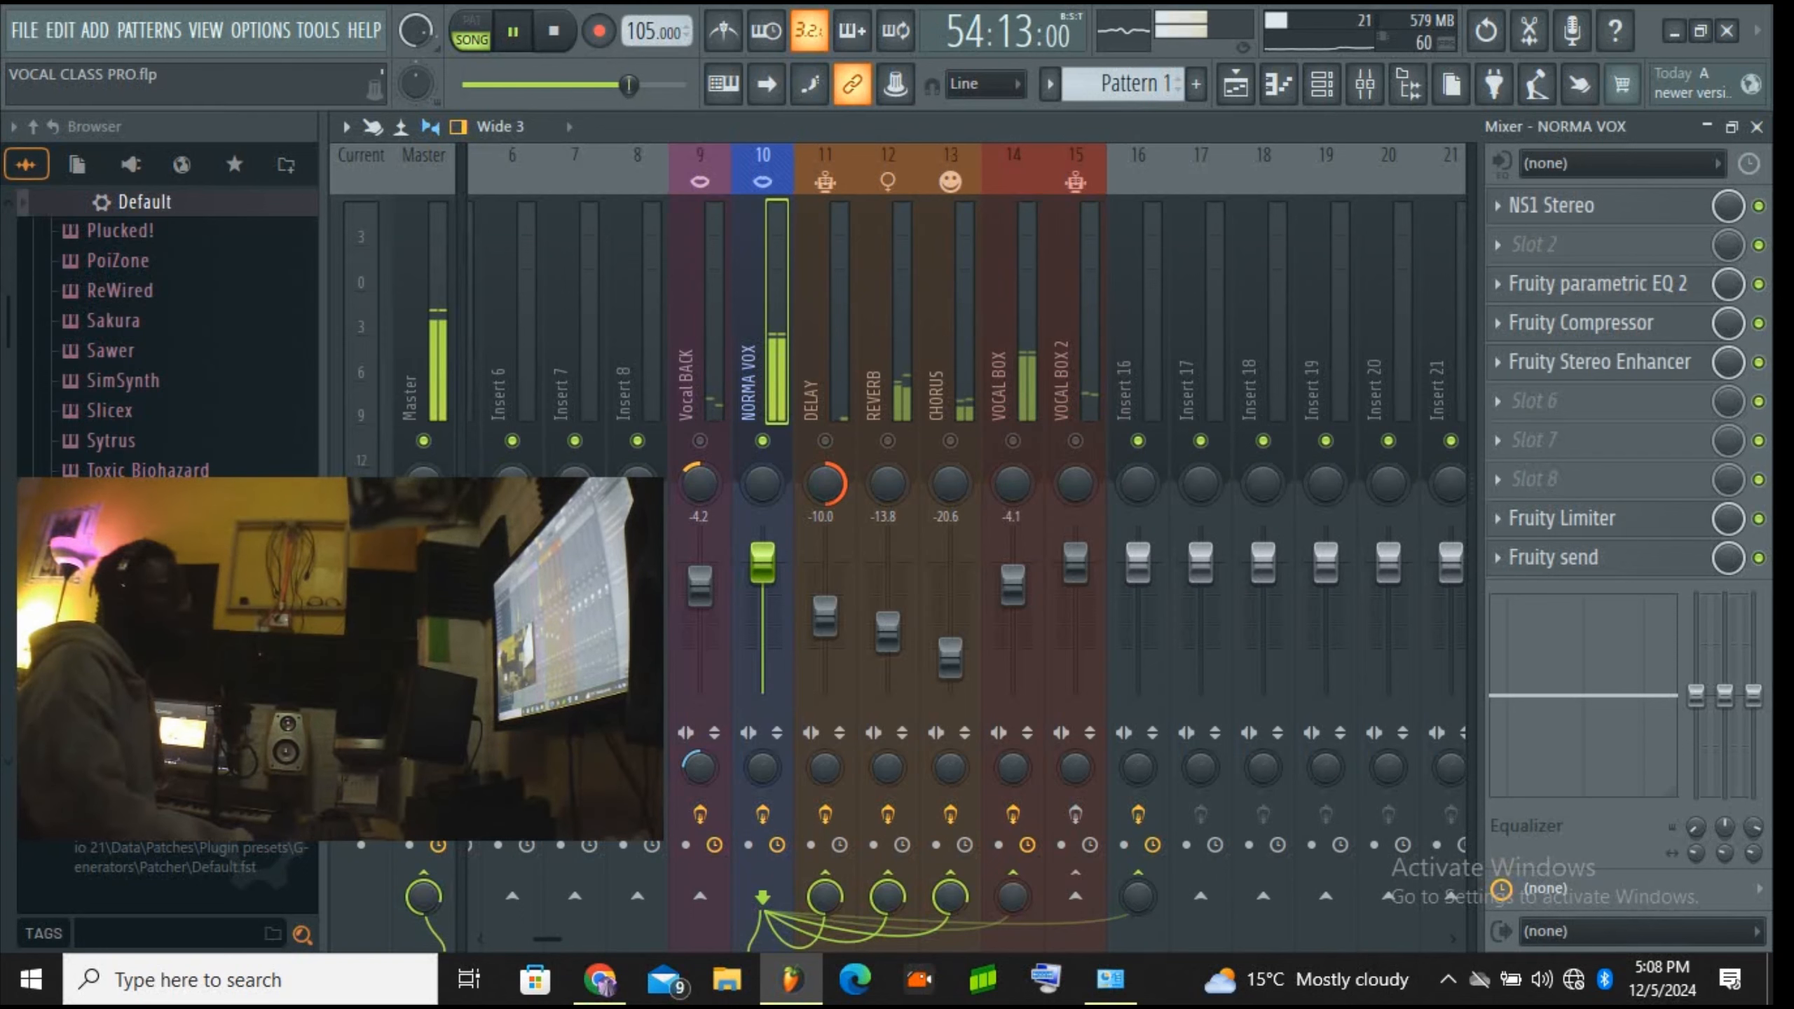
# Step: Unmute the NORMAL BEAT channel and restart playback to hear NORMA VOX over the beat
pyautogui.moveTo(555, 939); pyautogui.dragTo(488, 940)
pyautogui.click(505, 440)
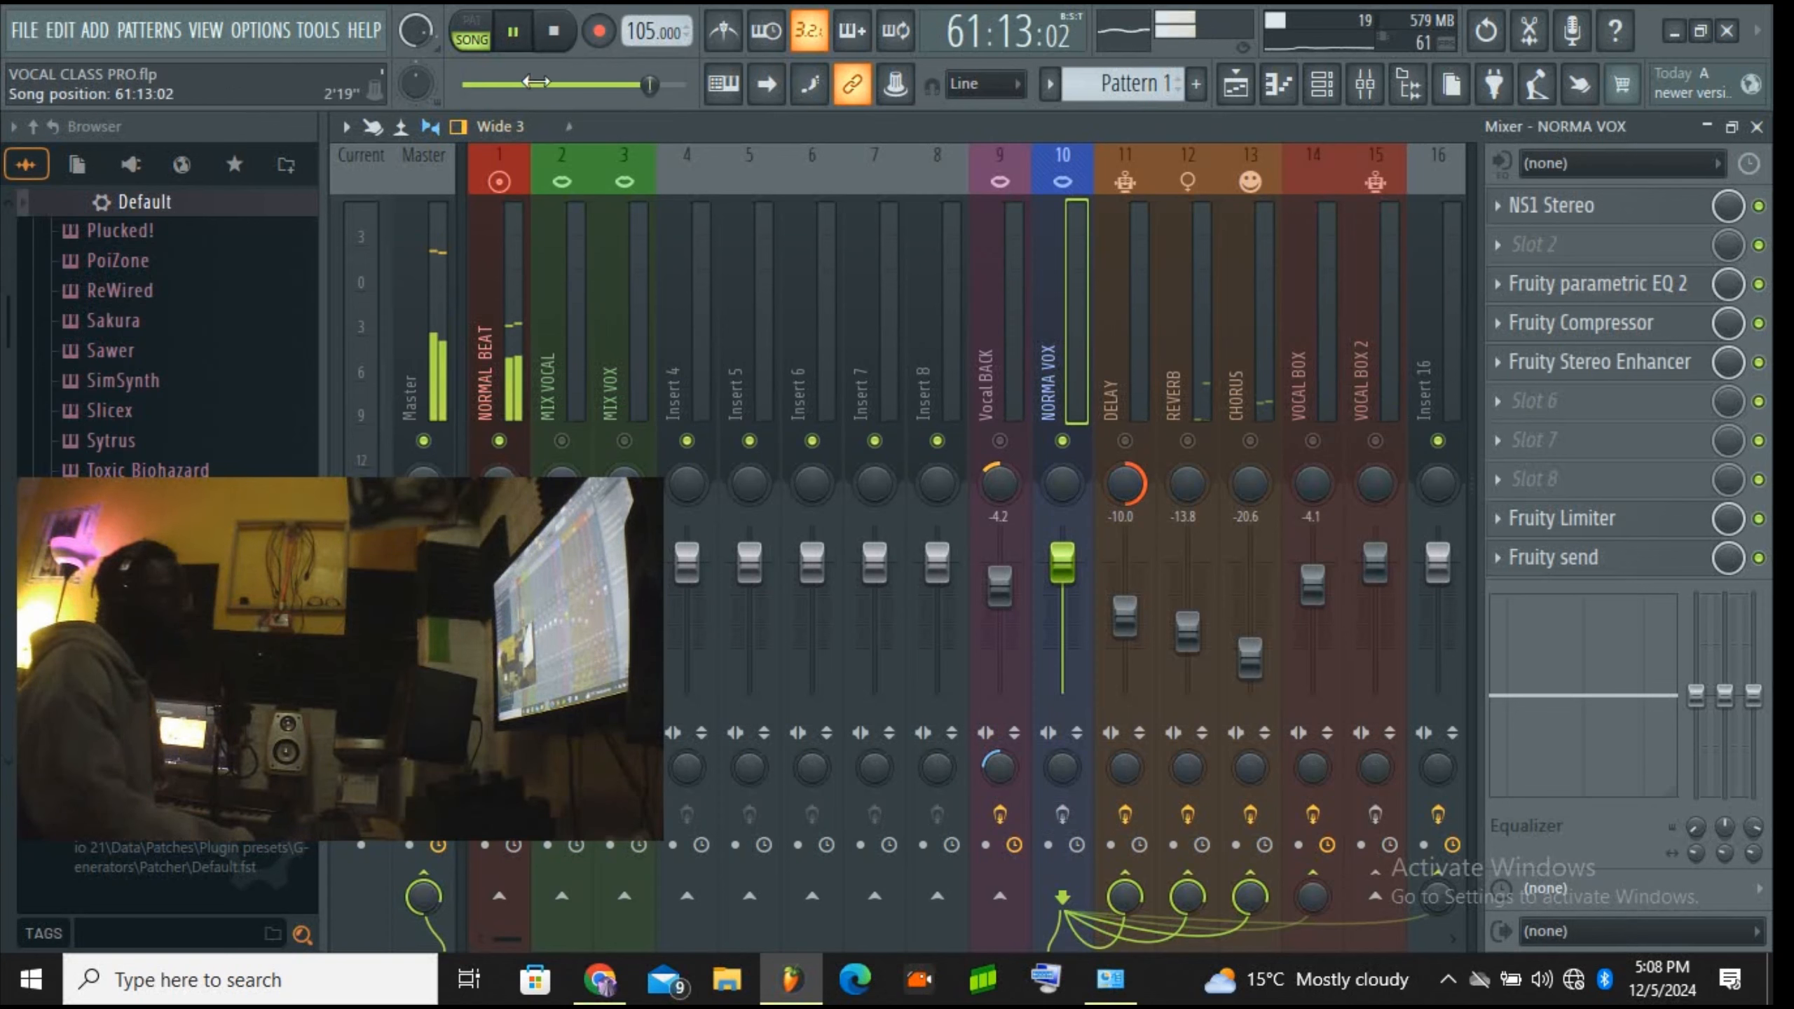
pyautogui.press('space')
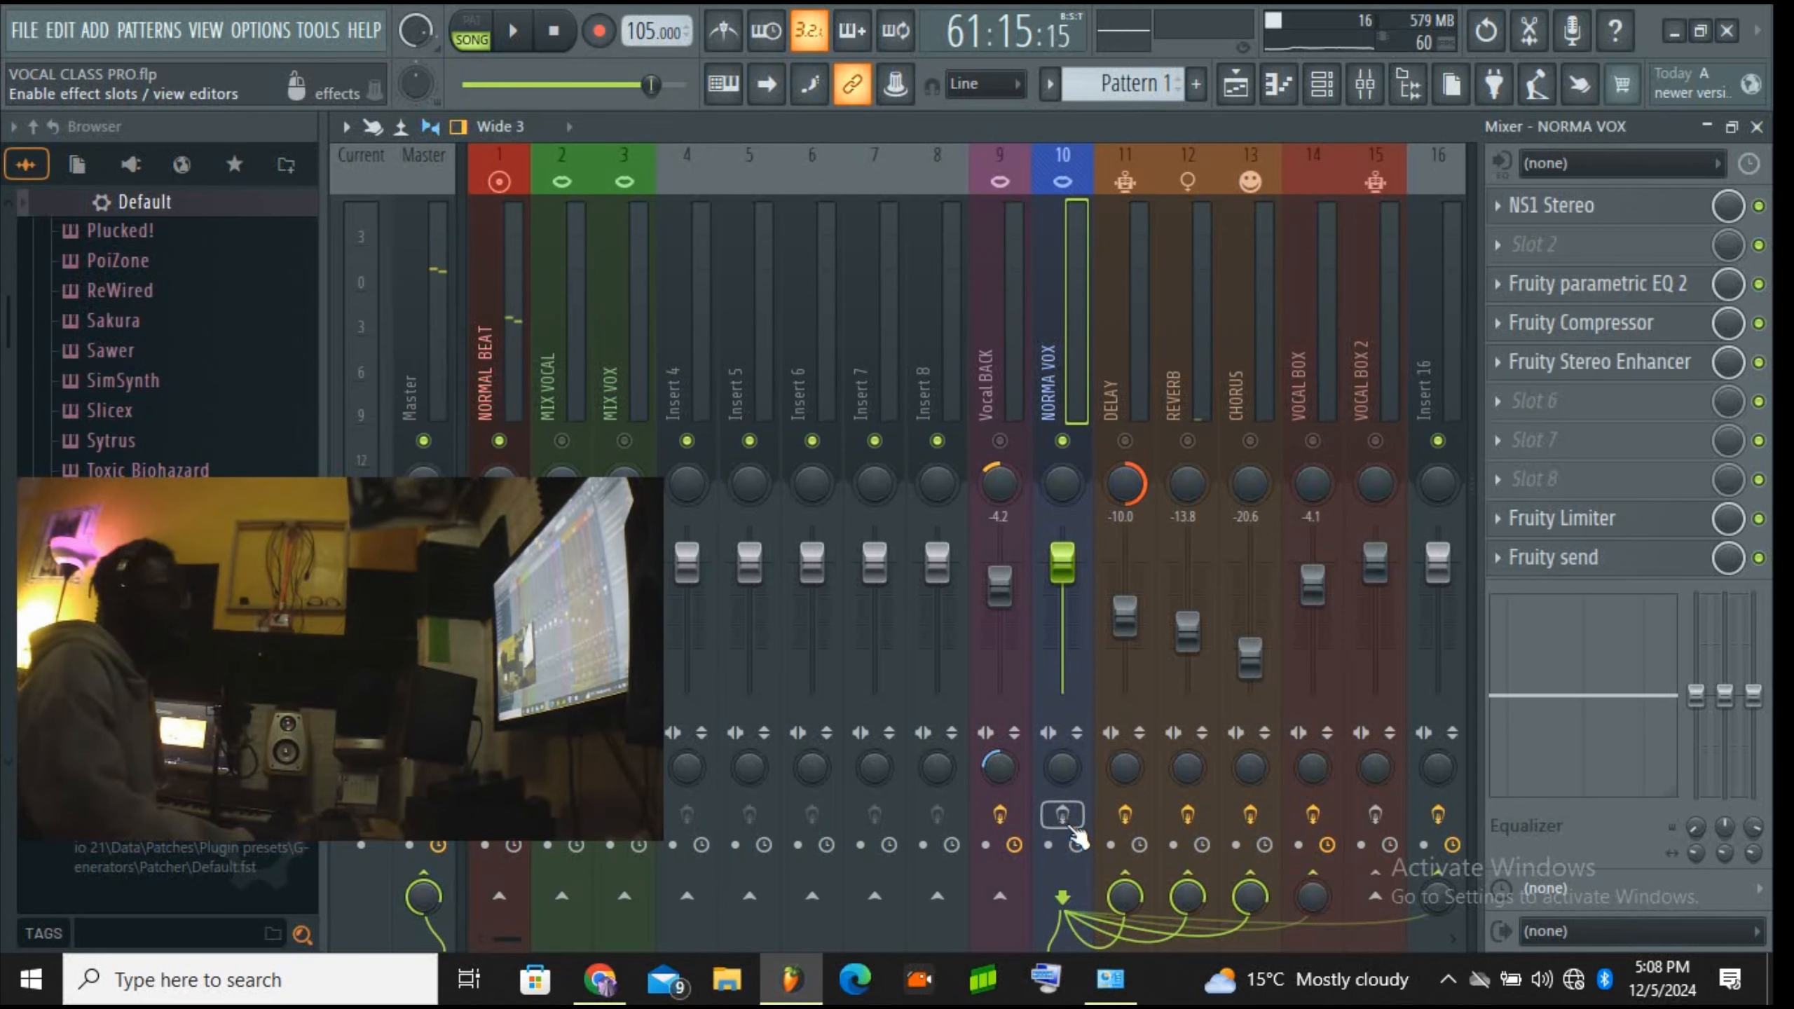
pyautogui.click(516, 34)
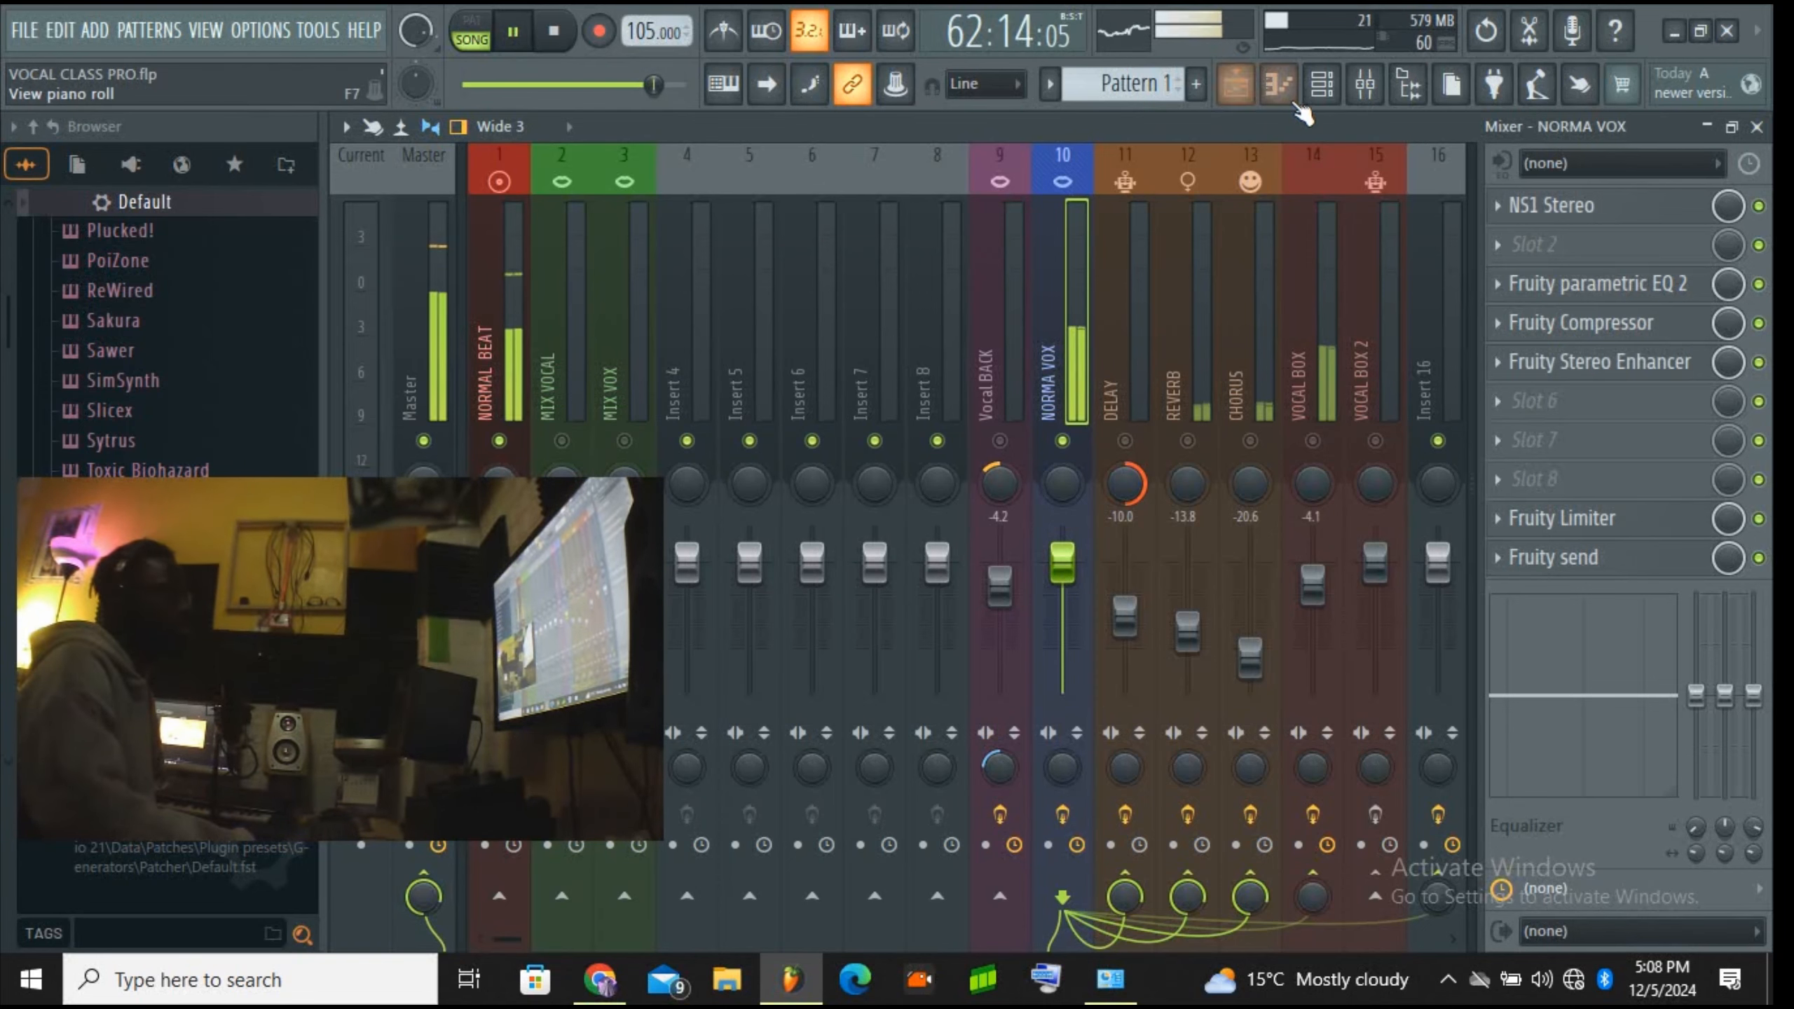
pyautogui.click(1235, 86)
pyautogui.click(1236, 86)
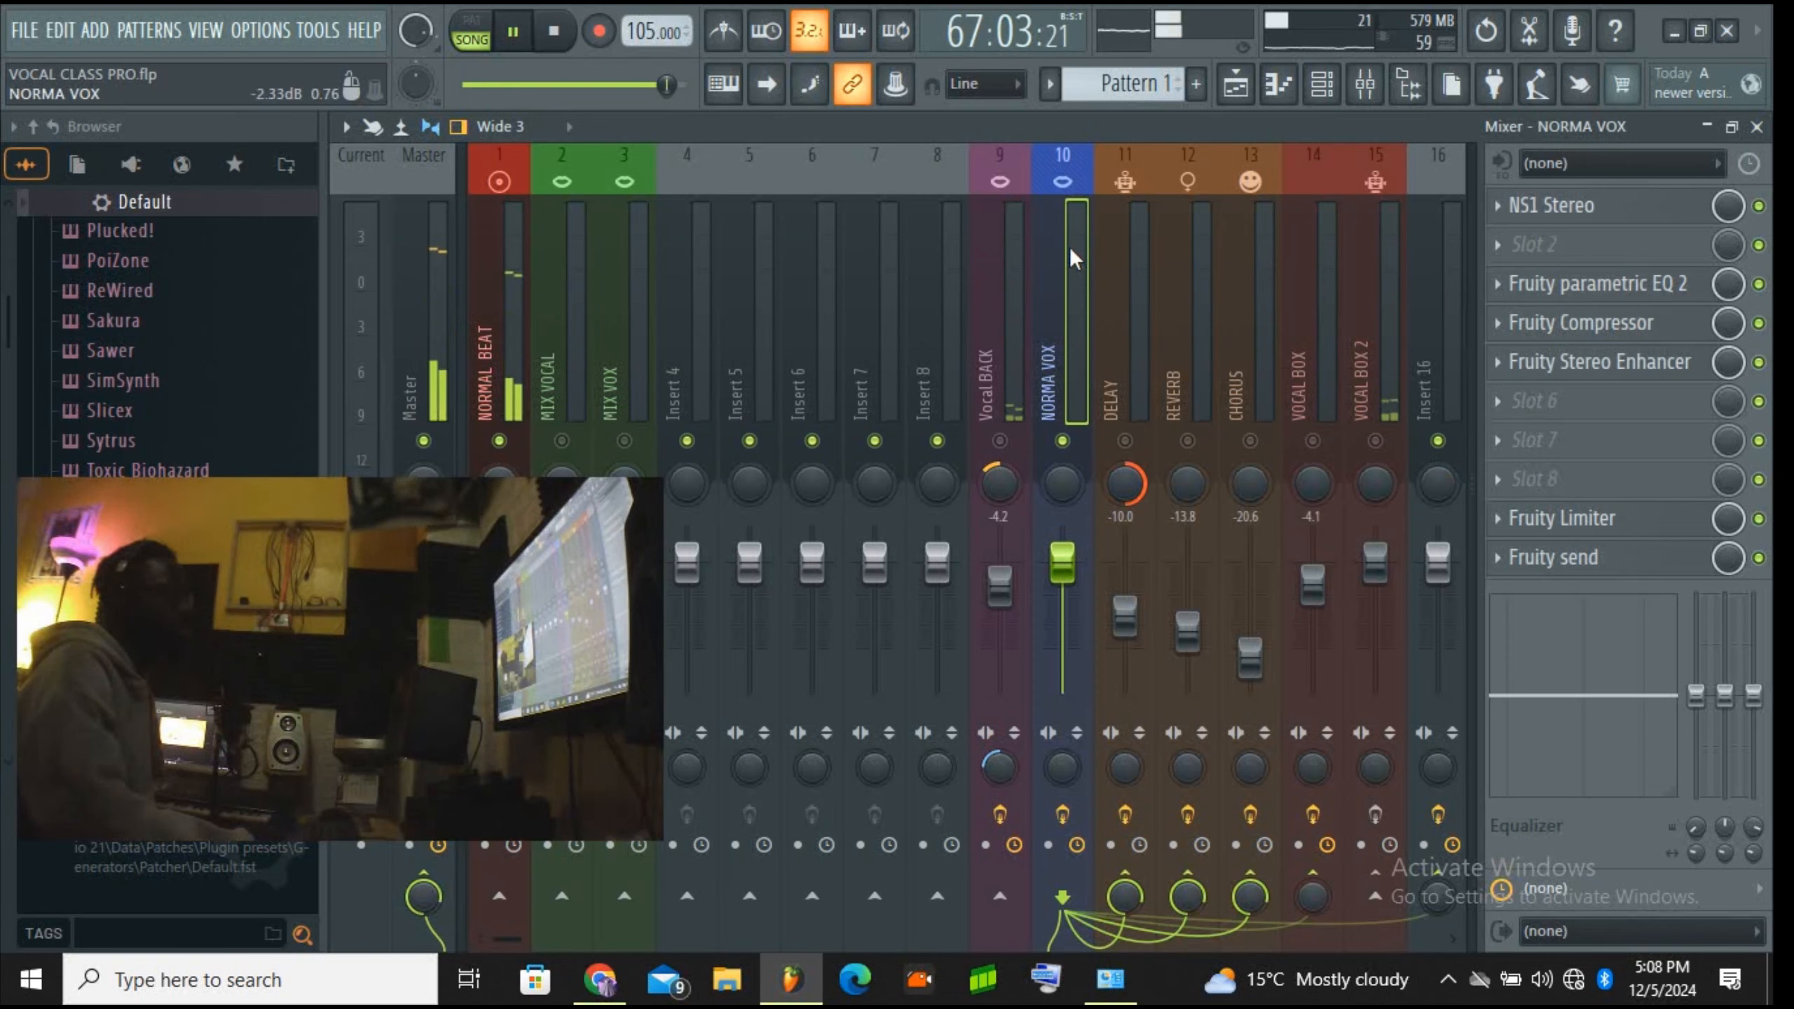
# Step: Select the Vocal BACK channel, set a playlist loop from bar 45 to bar 61, and return to the mixer
pyautogui.click(1011, 388)
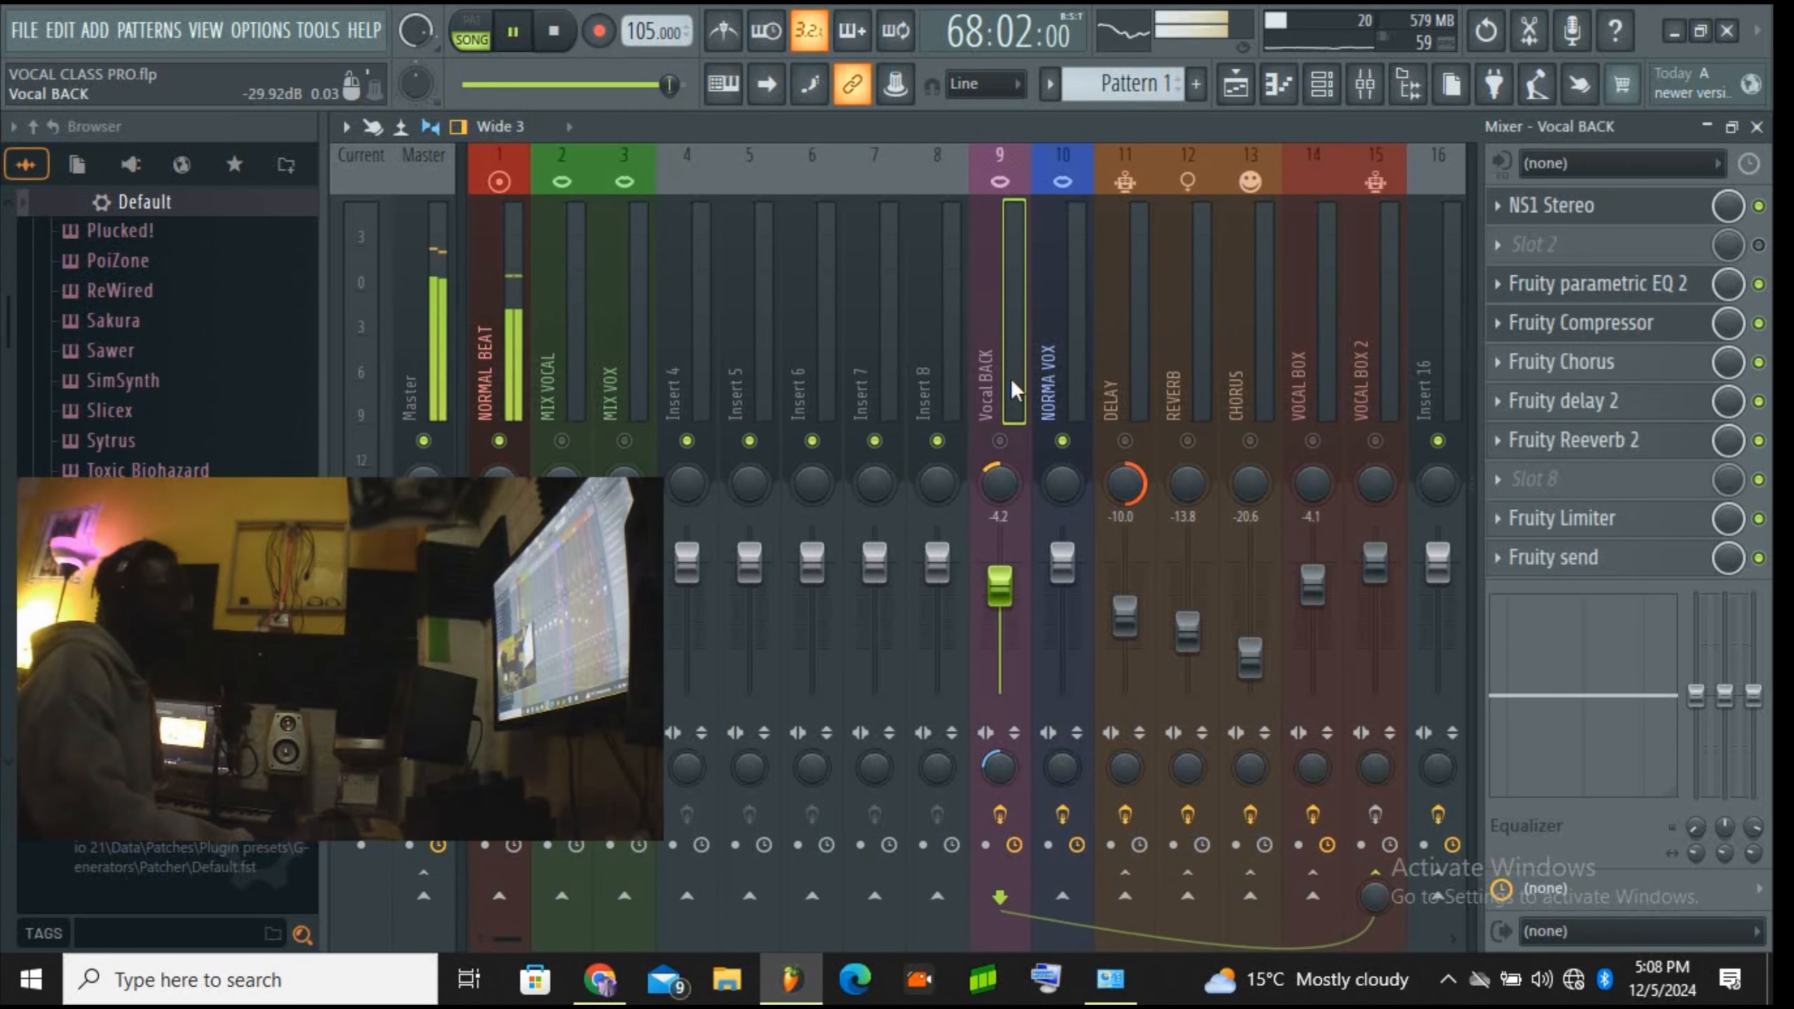
pyautogui.moveTo(499, 943); pyautogui.dragTo(517, 943)
pyautogui.click(1236, 88)
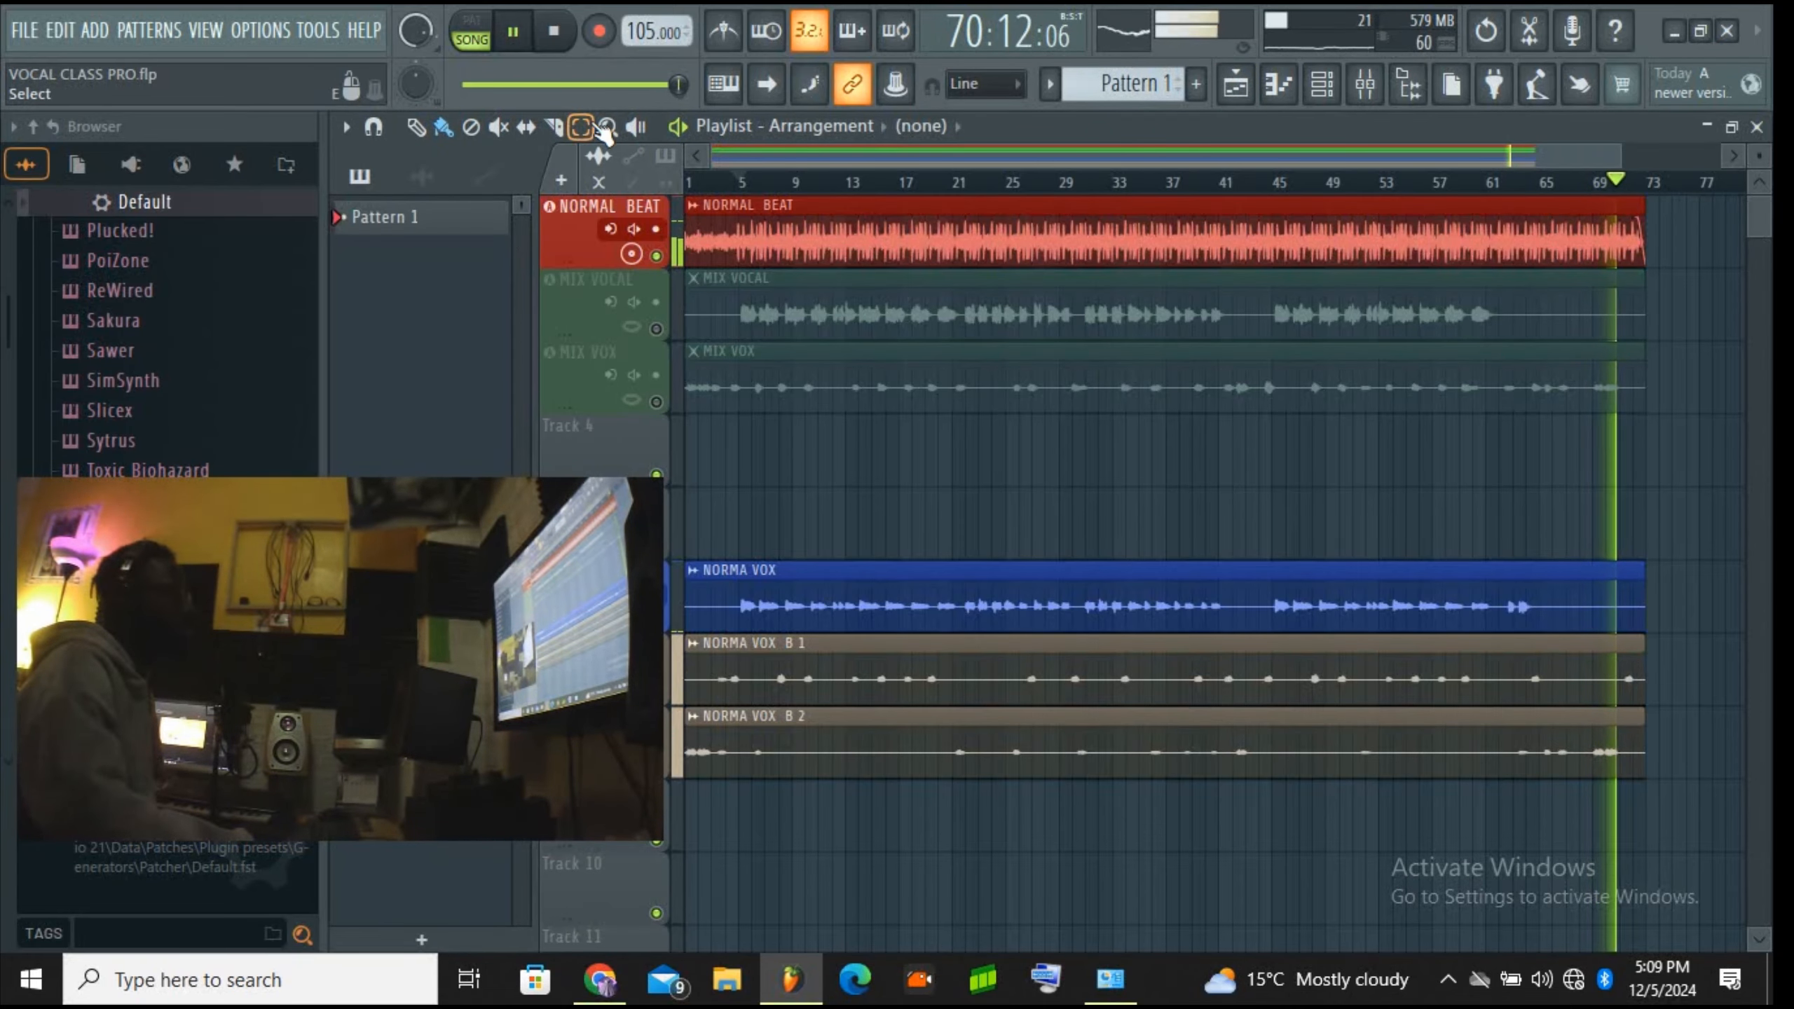
pyautogui.moveTo(1282, 191); pyautogui.dragTo(1514, 185)
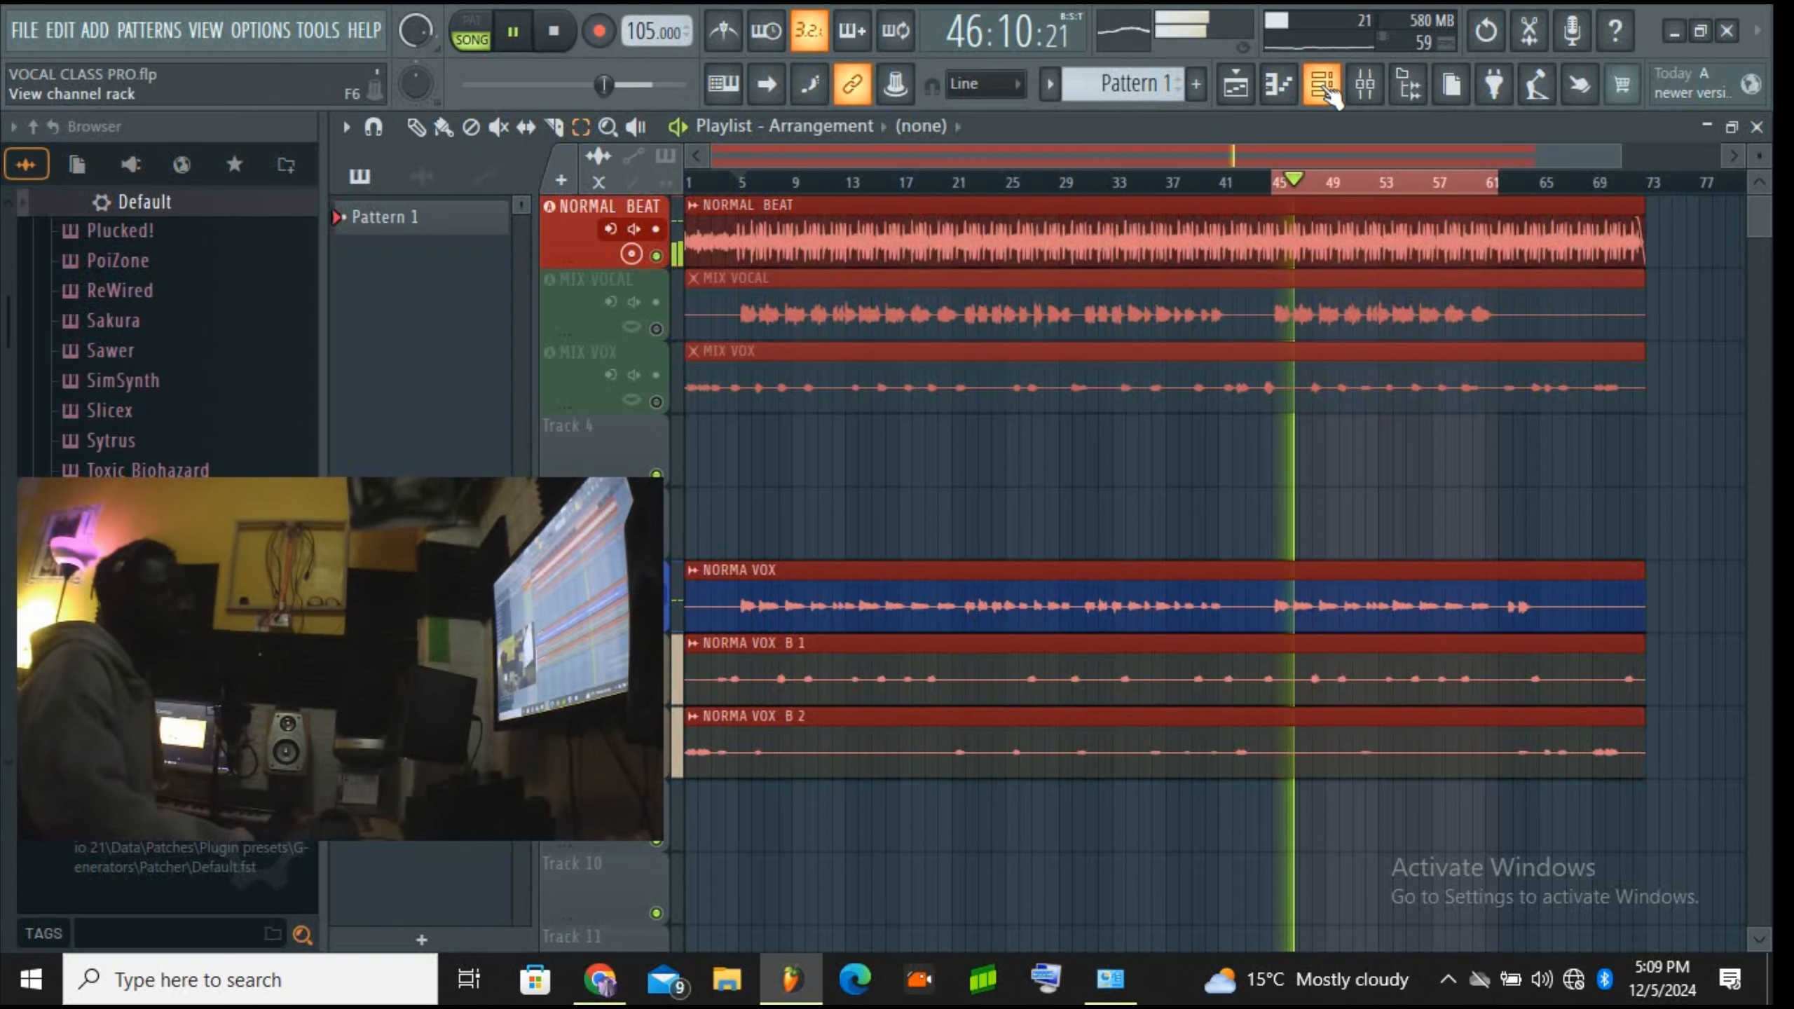
pyautogui.click(1408, 85)
pyautogui.click(1367, 88)
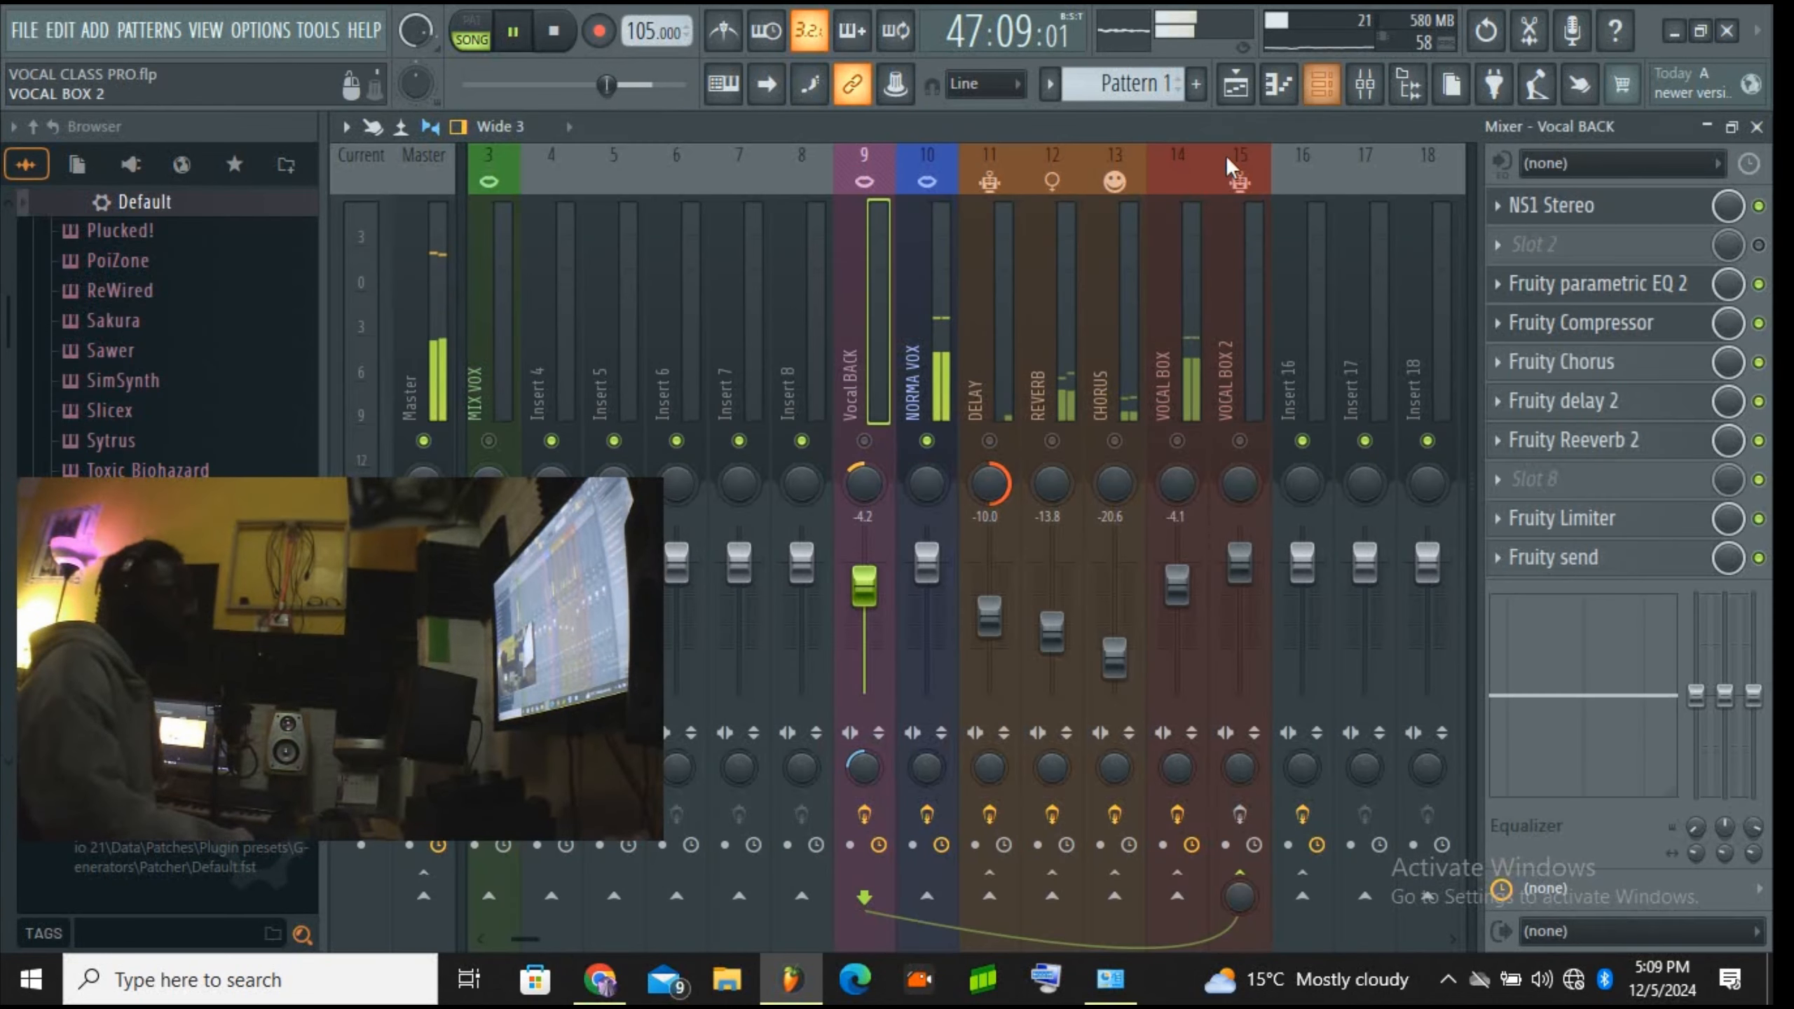
# Step: Mute NORMA VOX during playback, stop the song, and check the Fruity Limiter on Vocal BACK
pyautogui.click(926, 440)
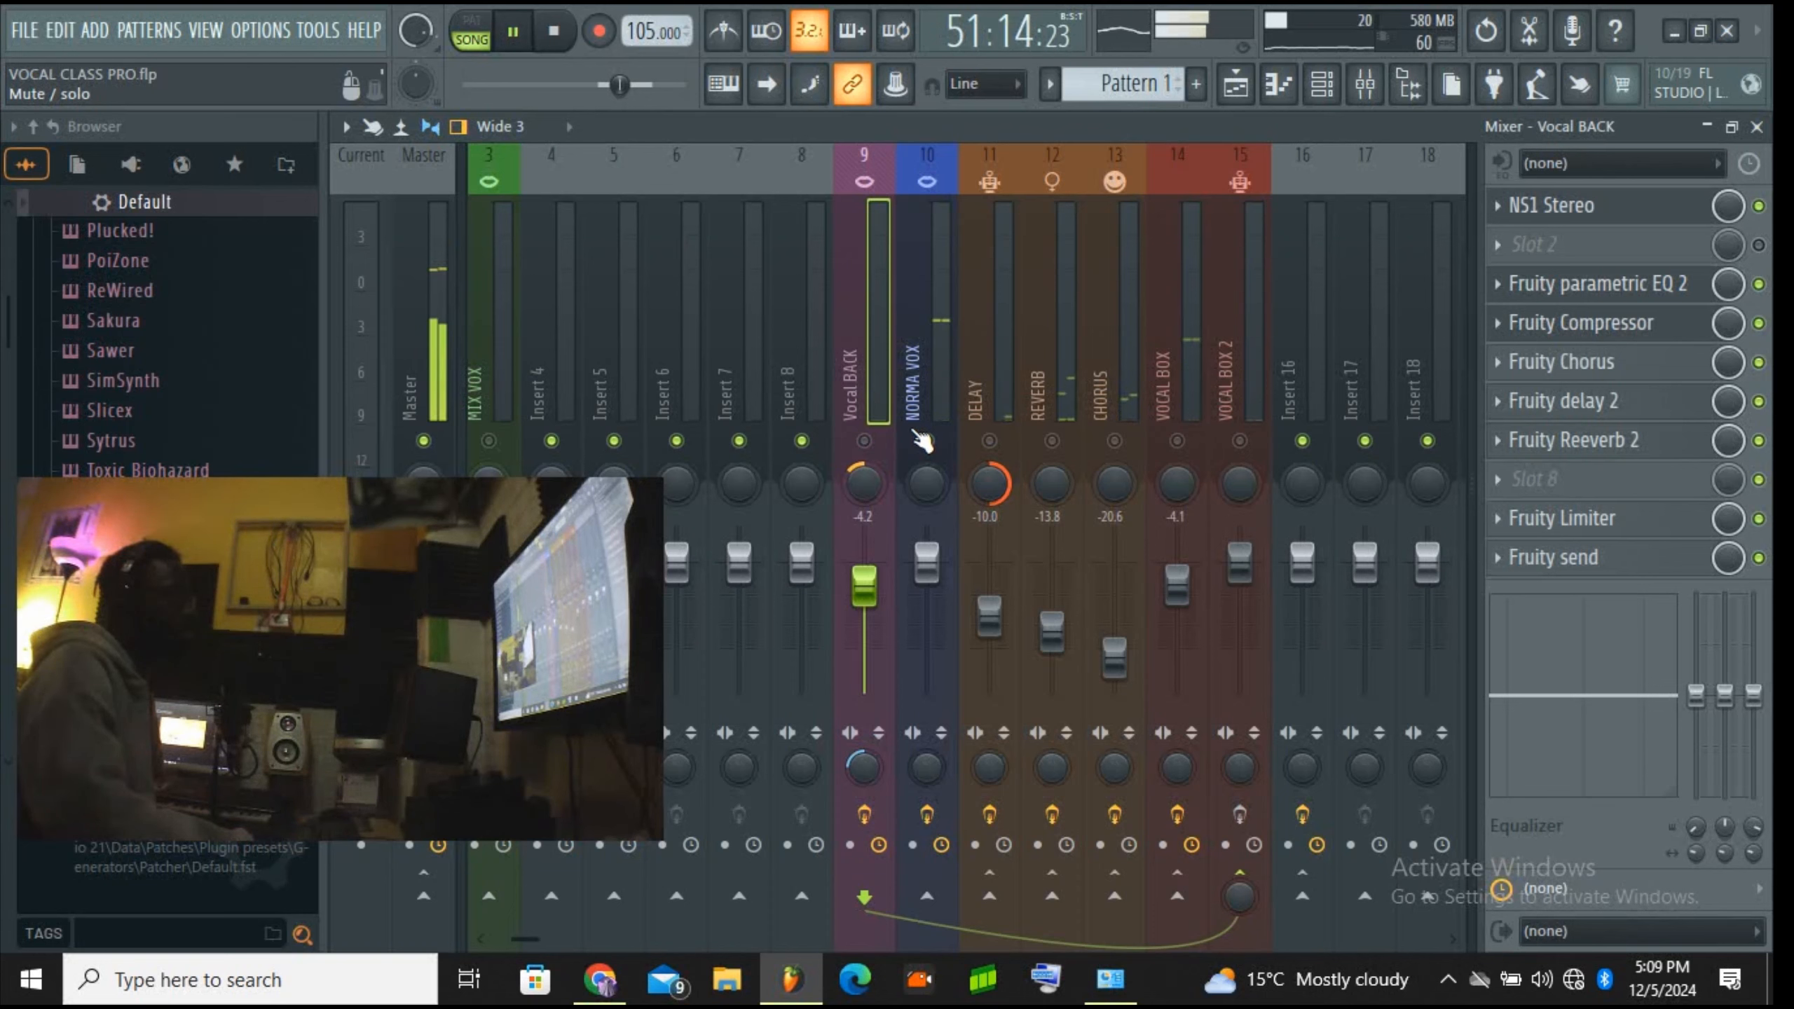
pyautogui.click(511, 29)
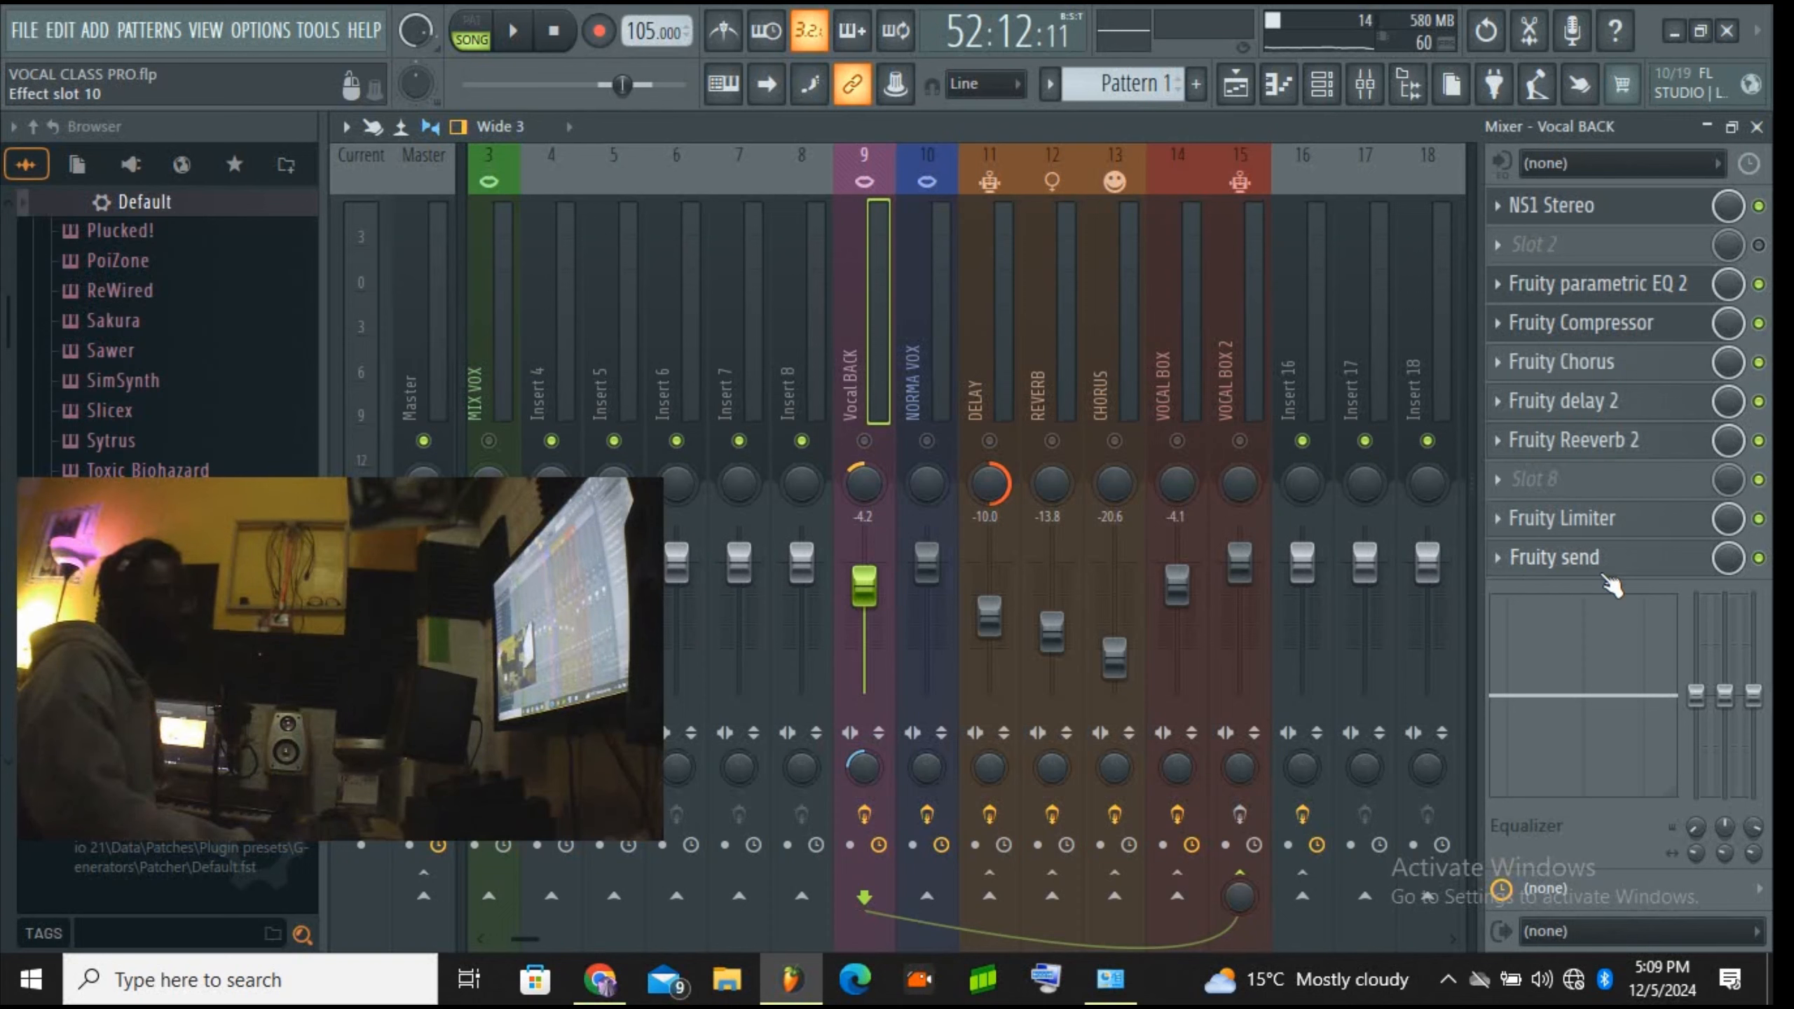
pyautogui.click(1614, 518)
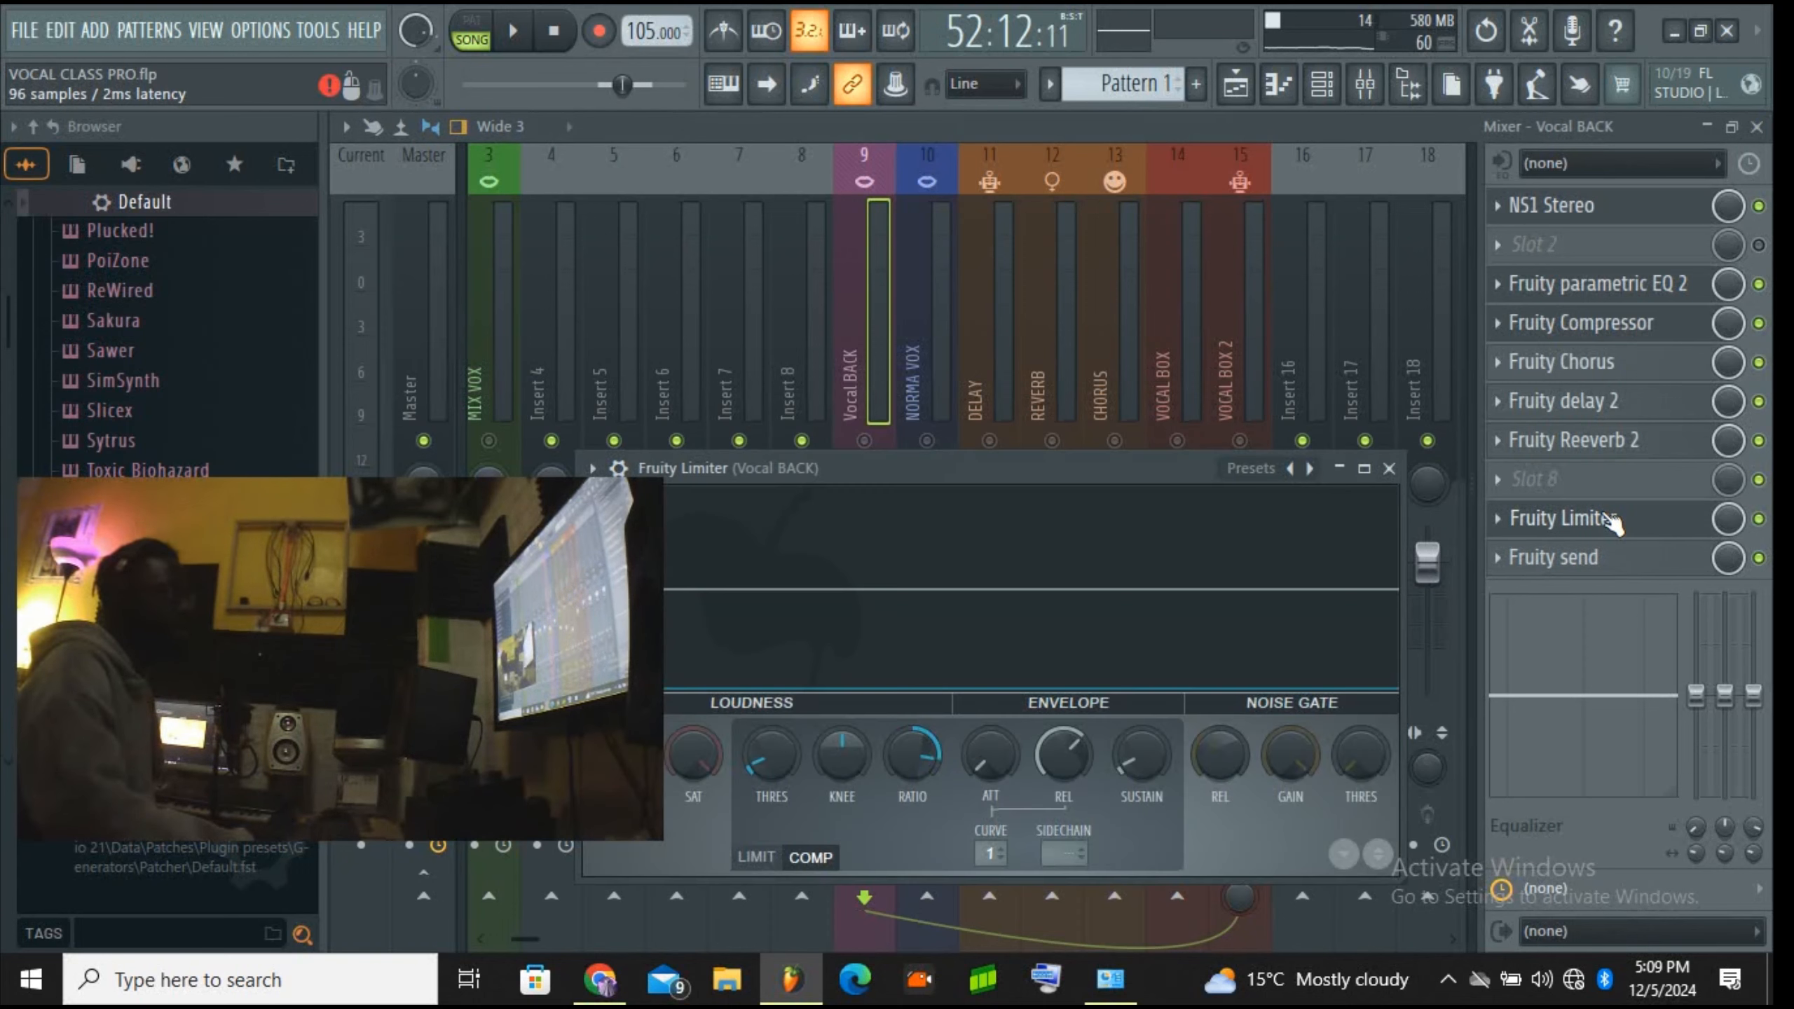
pyautogui.click(1389, 468)
# Step: Review the Fruity Limiter's compressor settings on NORMA VOX, resume playback, and unmute the channel
pyautogui.click(918, 386)
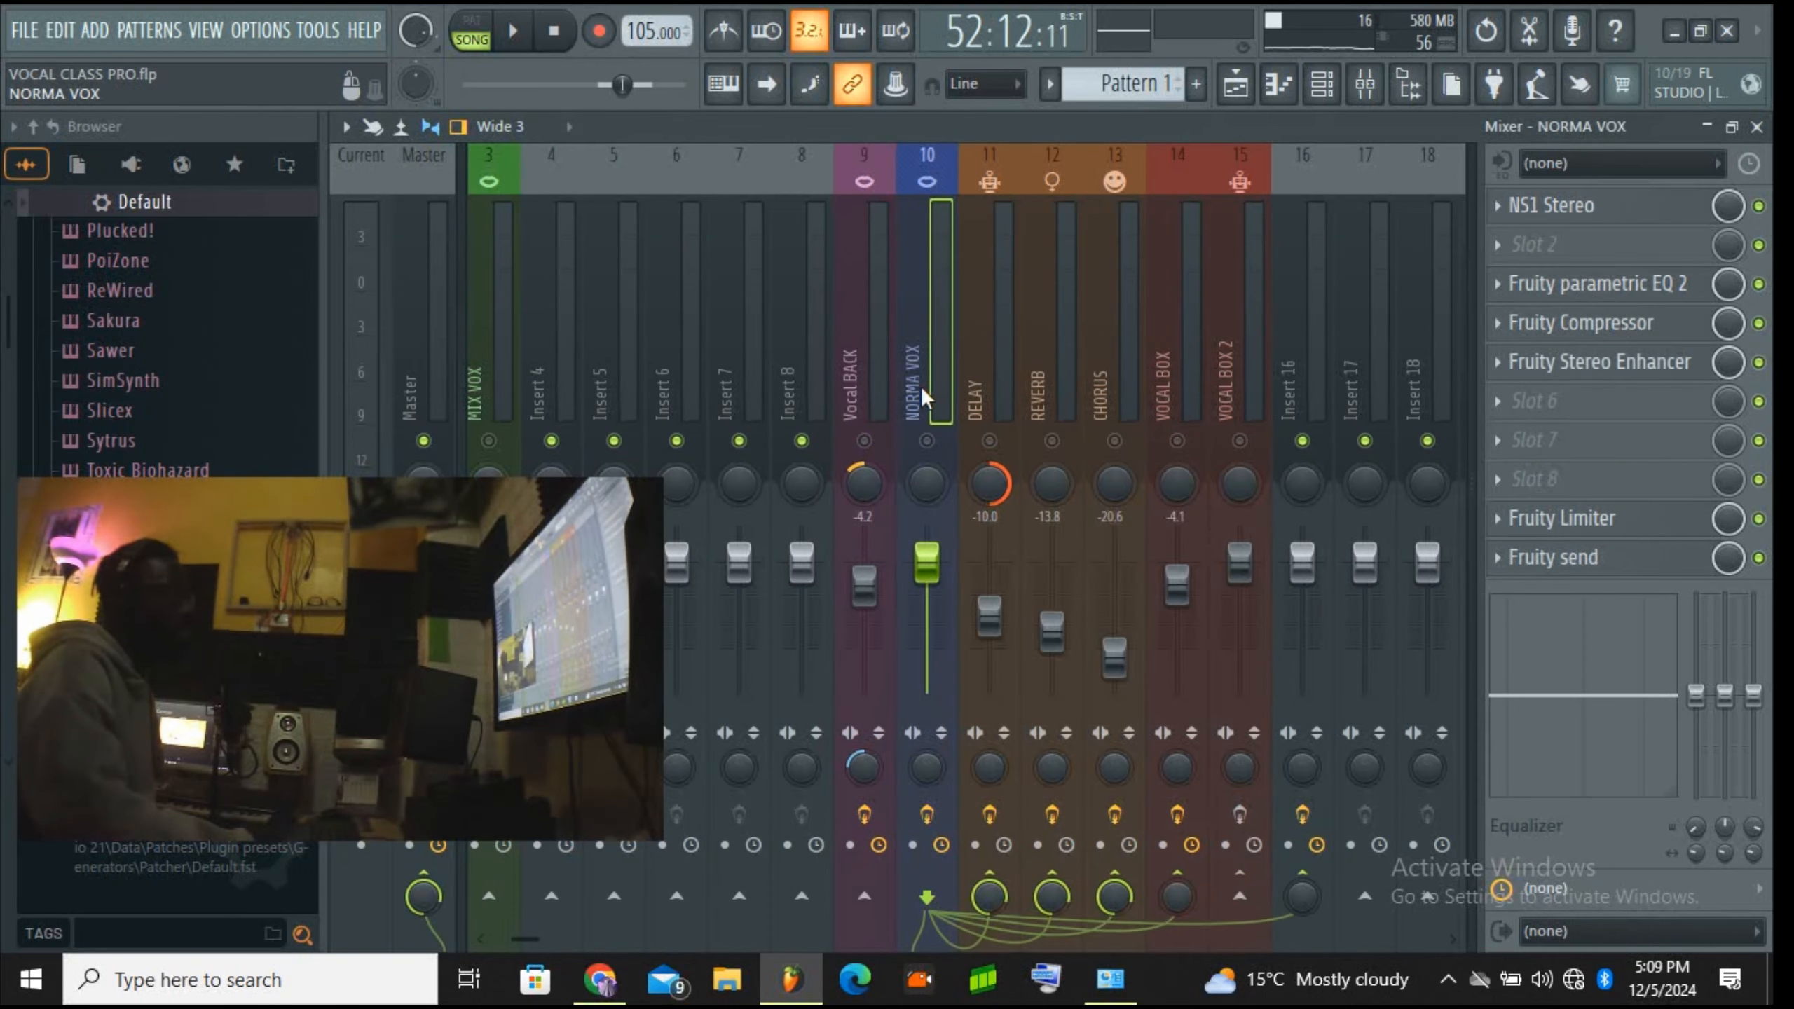
pyautogui.click(1607, 521)
pyautogui.moveTo(1058, 386); pyautogui.dragTo(1159, 270)
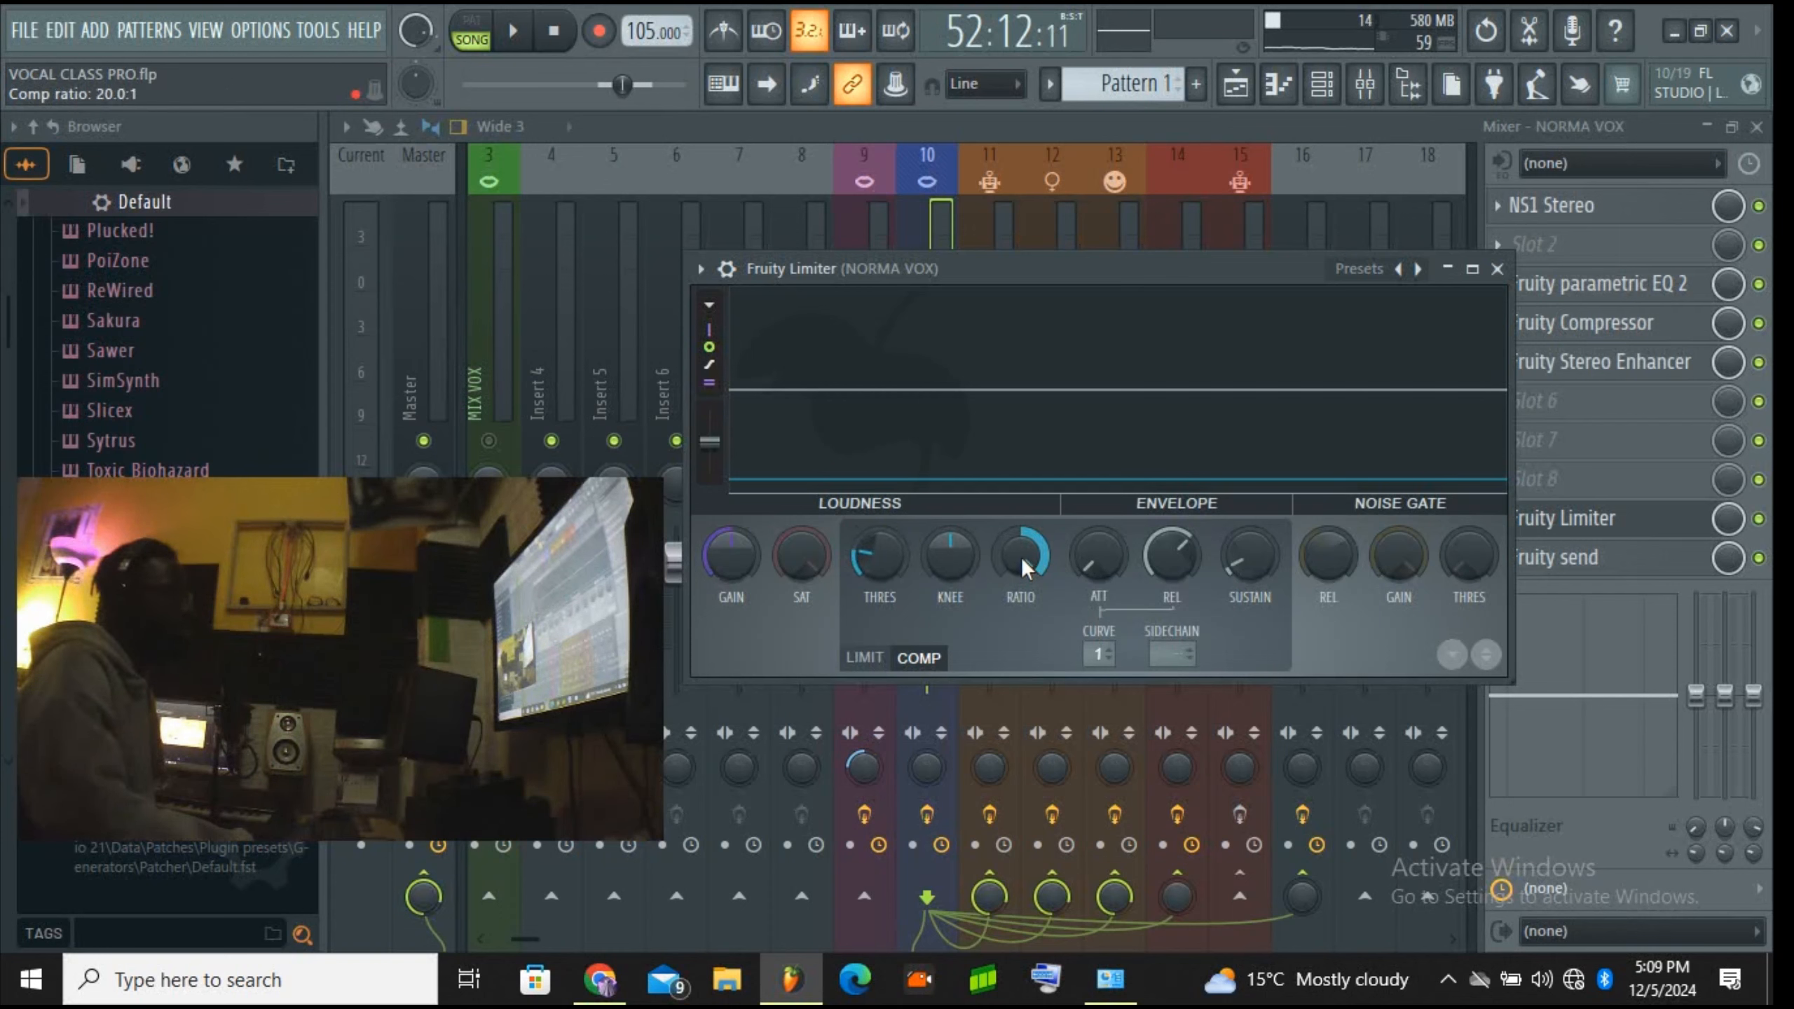
pyautogui.click(529, 44)
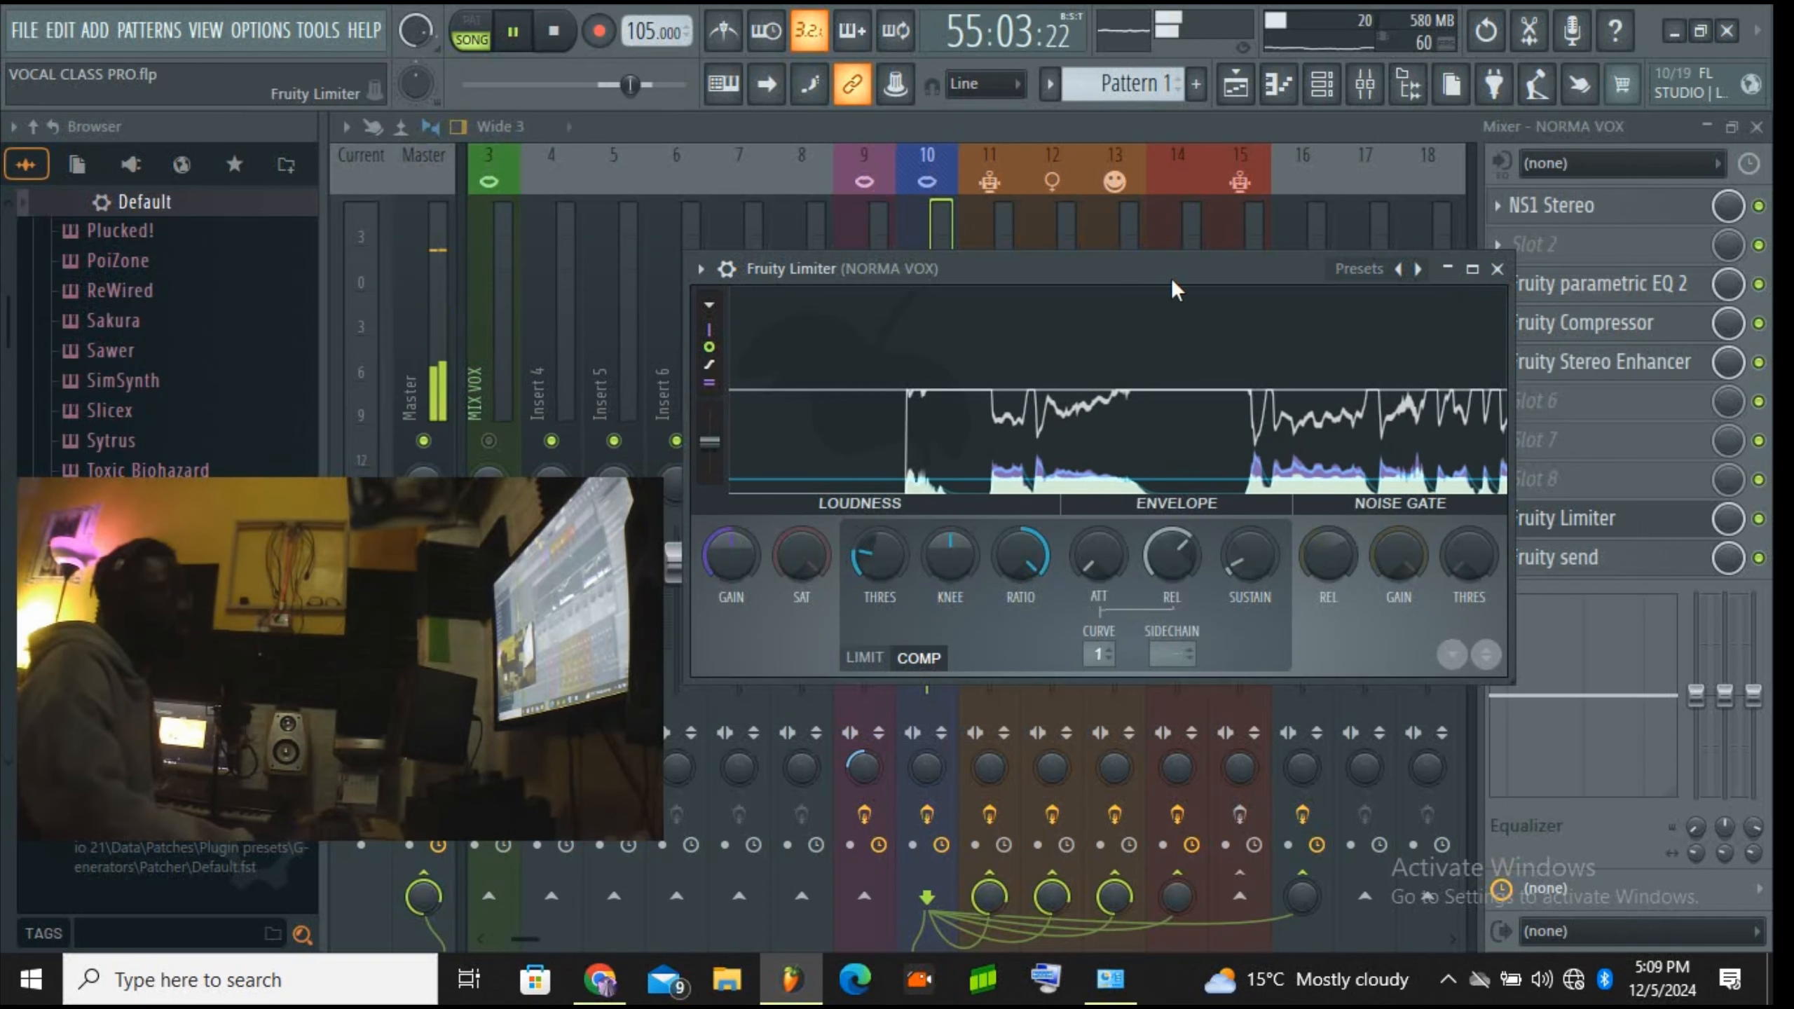
pyautogui.moveTo(1174, 266); pyautogui.dragTo(1186, 526)
pyautogui.click(927, 443)
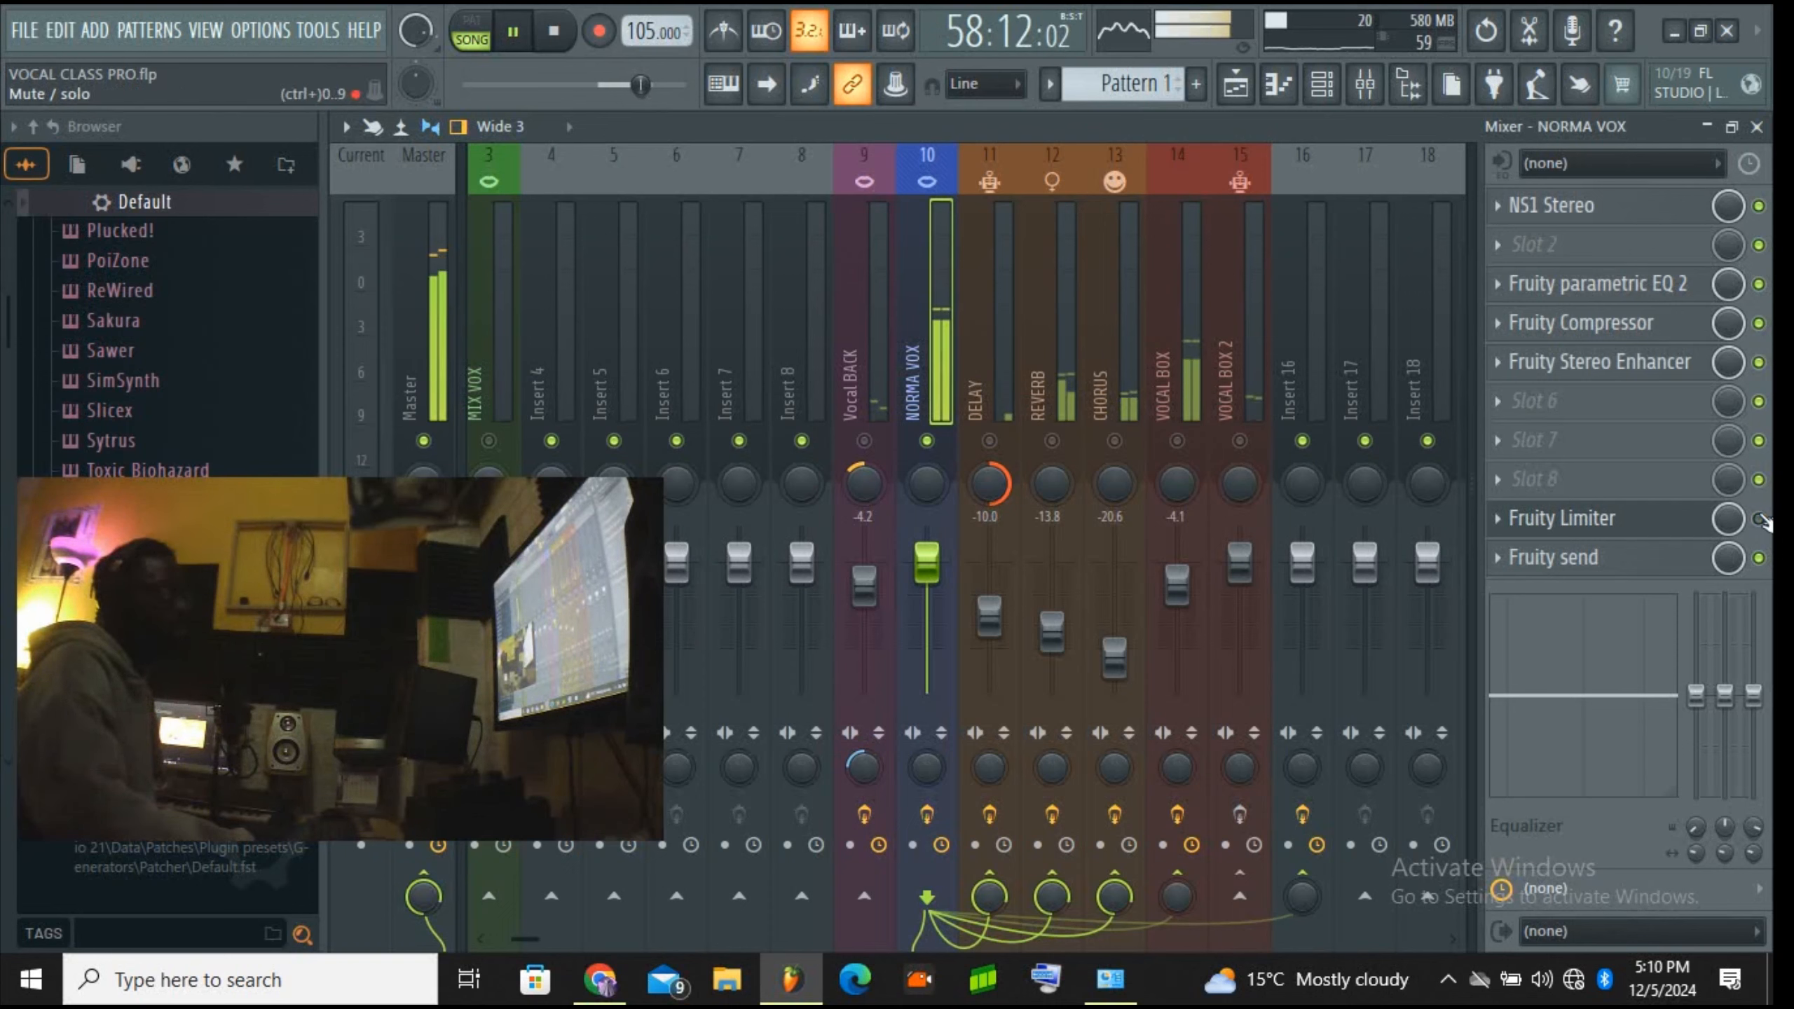
# Step: Compare NORMA VOX with its Fruity Limiter bypassed and enabled, and reopen the limiter with its level display running
pyautogui.click(1613, 535)
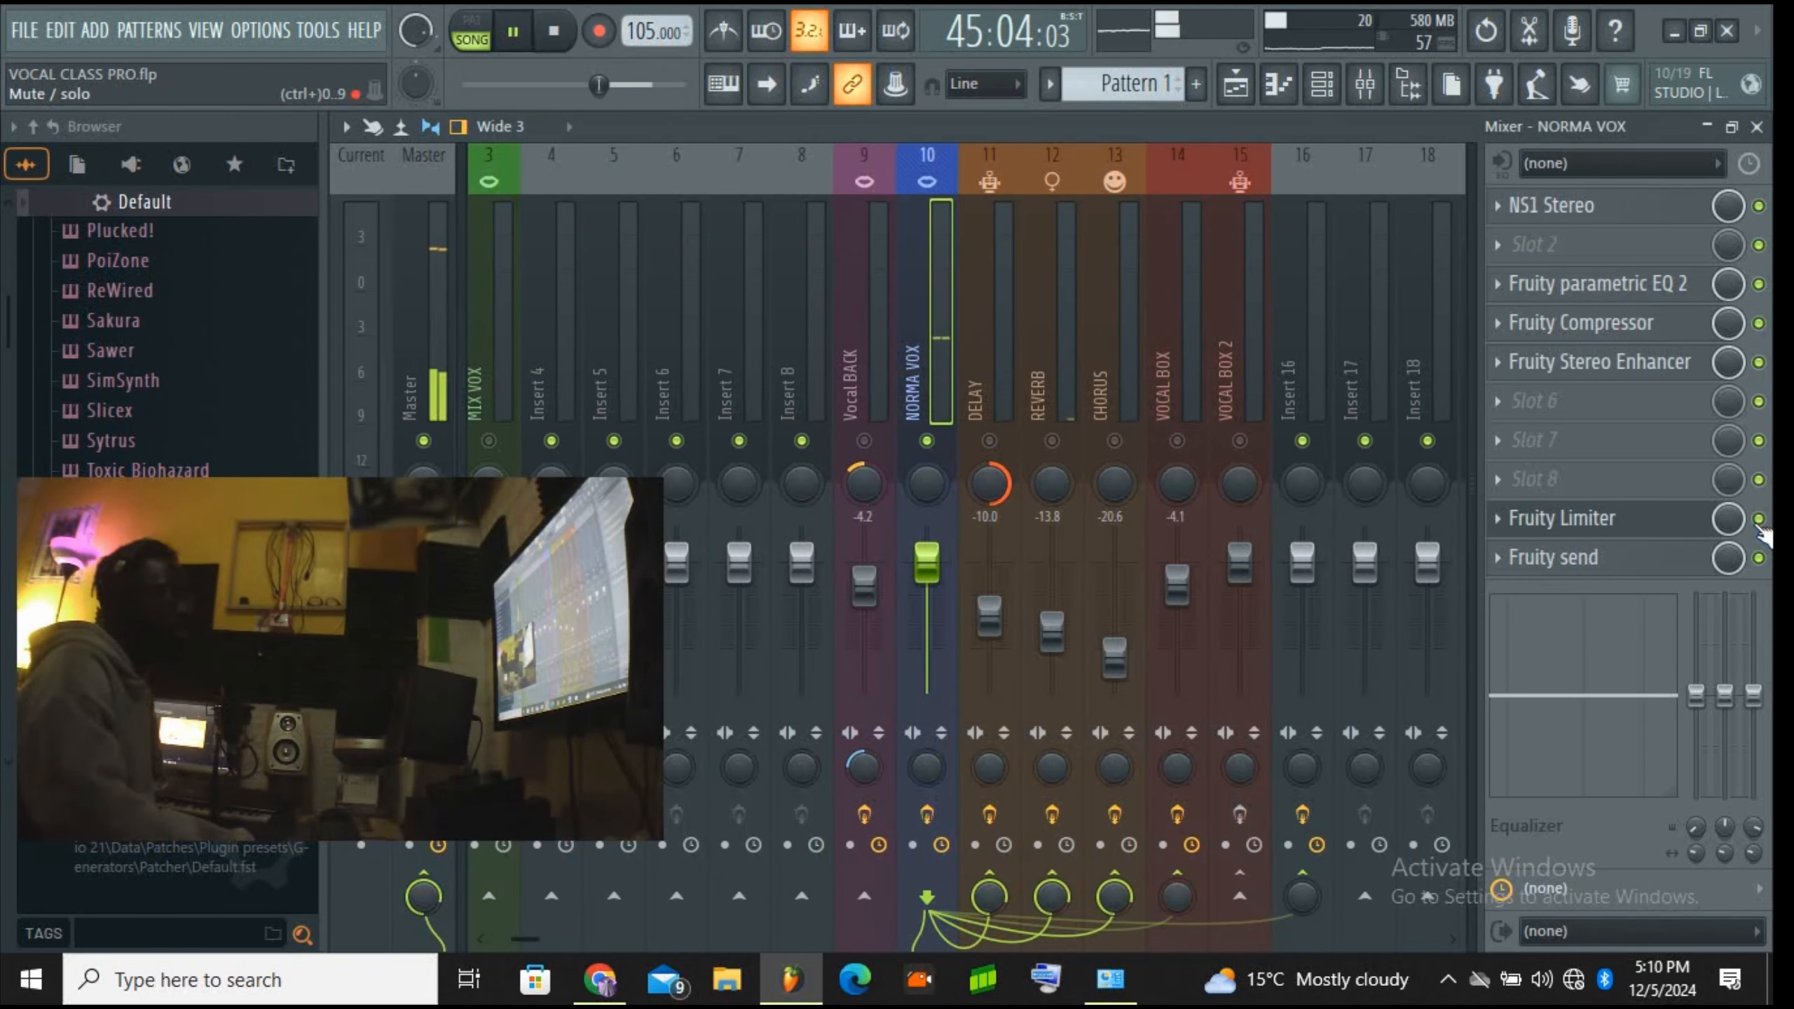
pyautogui.click(1589, 518)
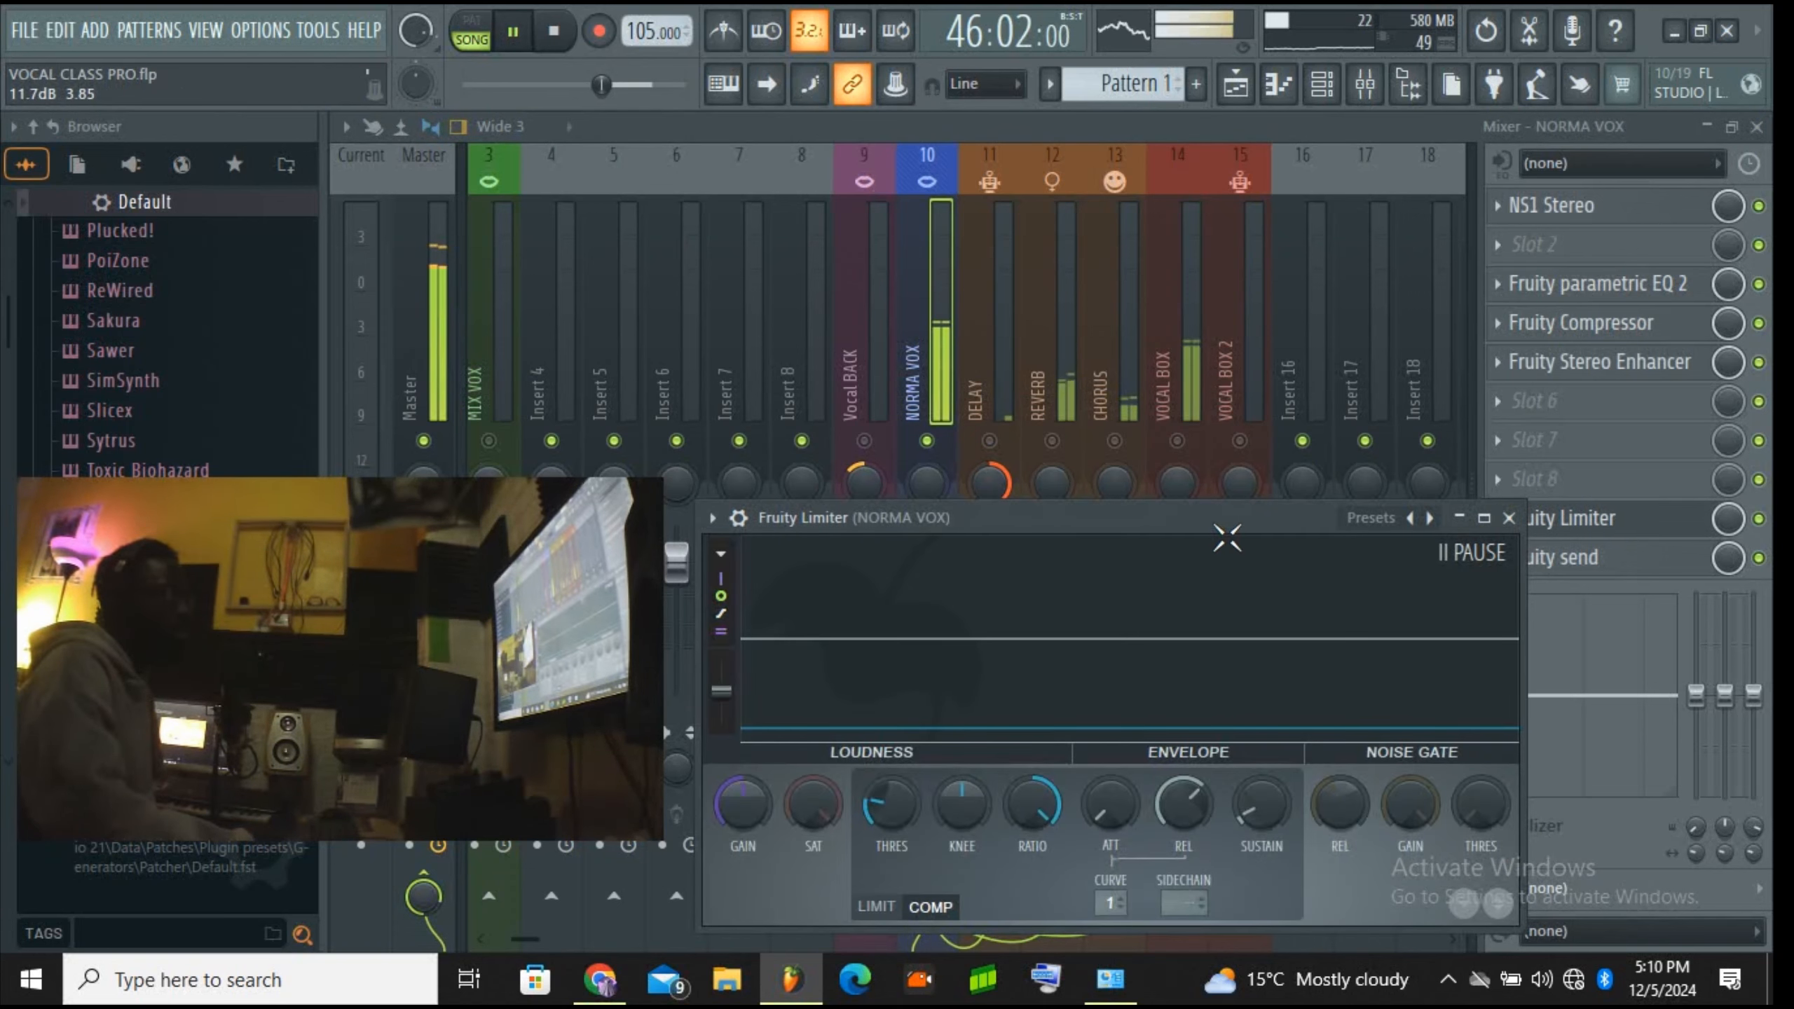
pyautogui.moveTo(1222, 517); pyautogui.dragTo(1220, 472)
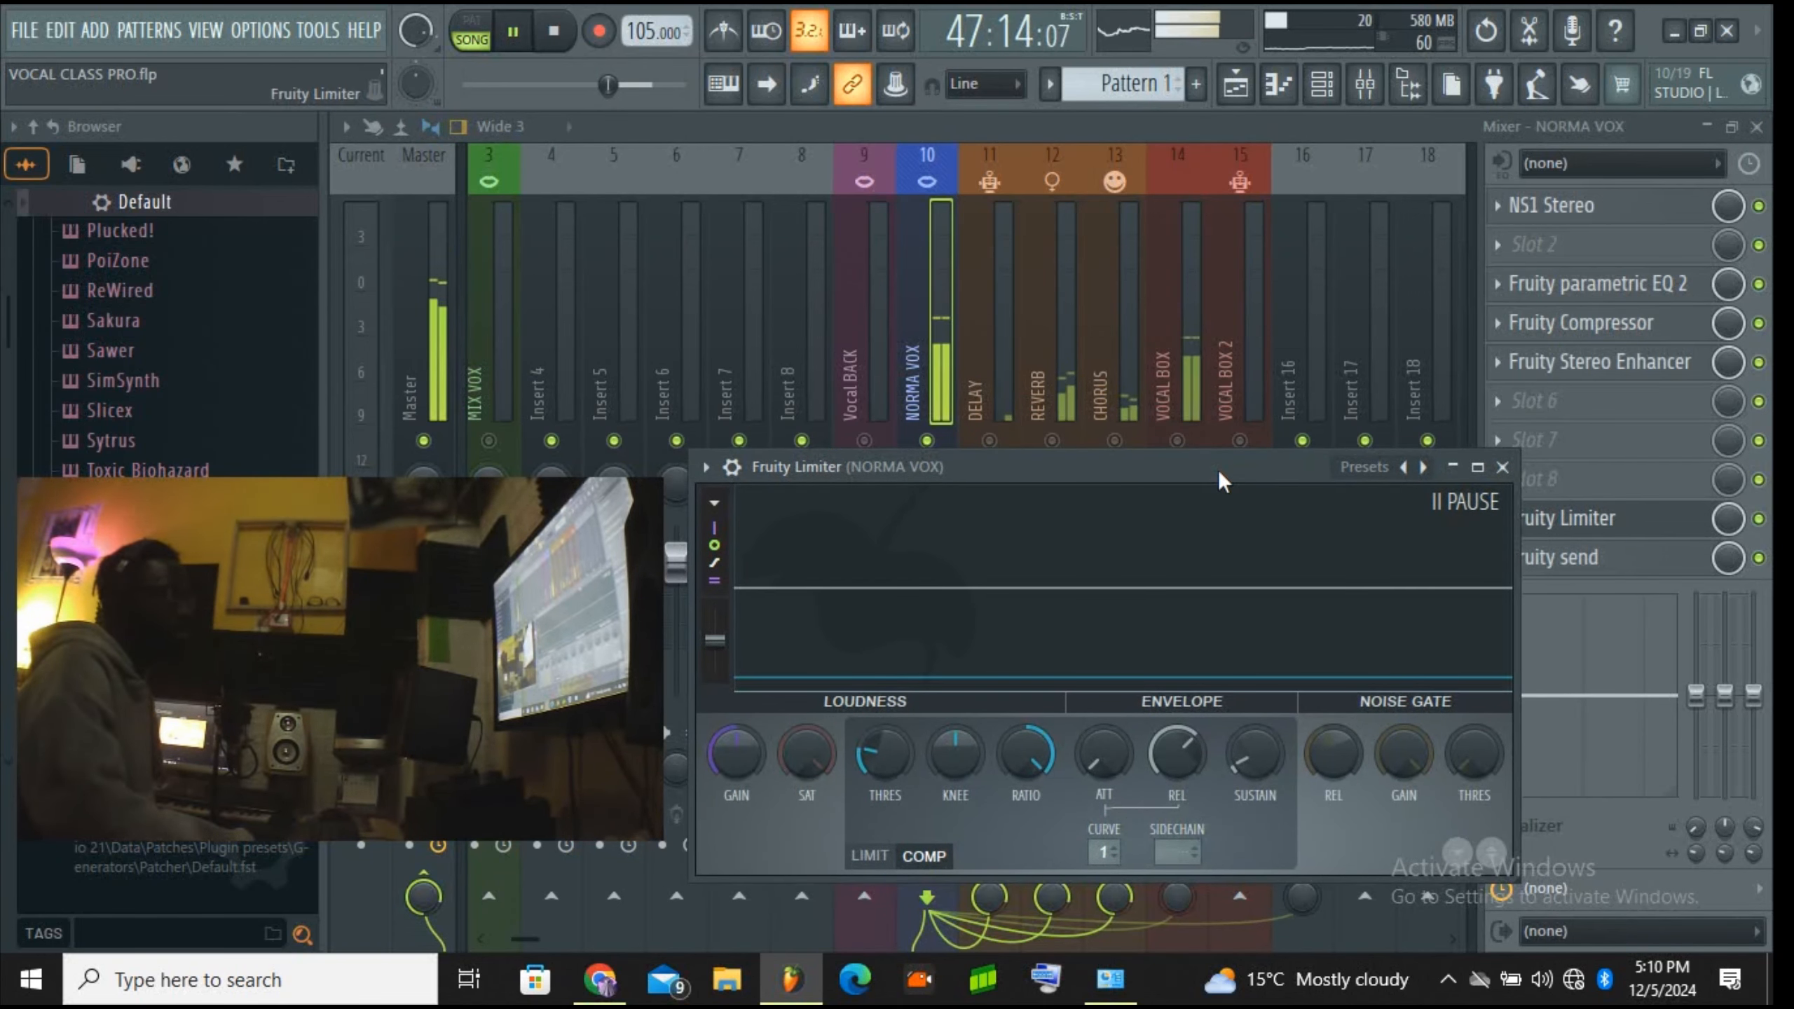
pyautogui.click(1441, 501)
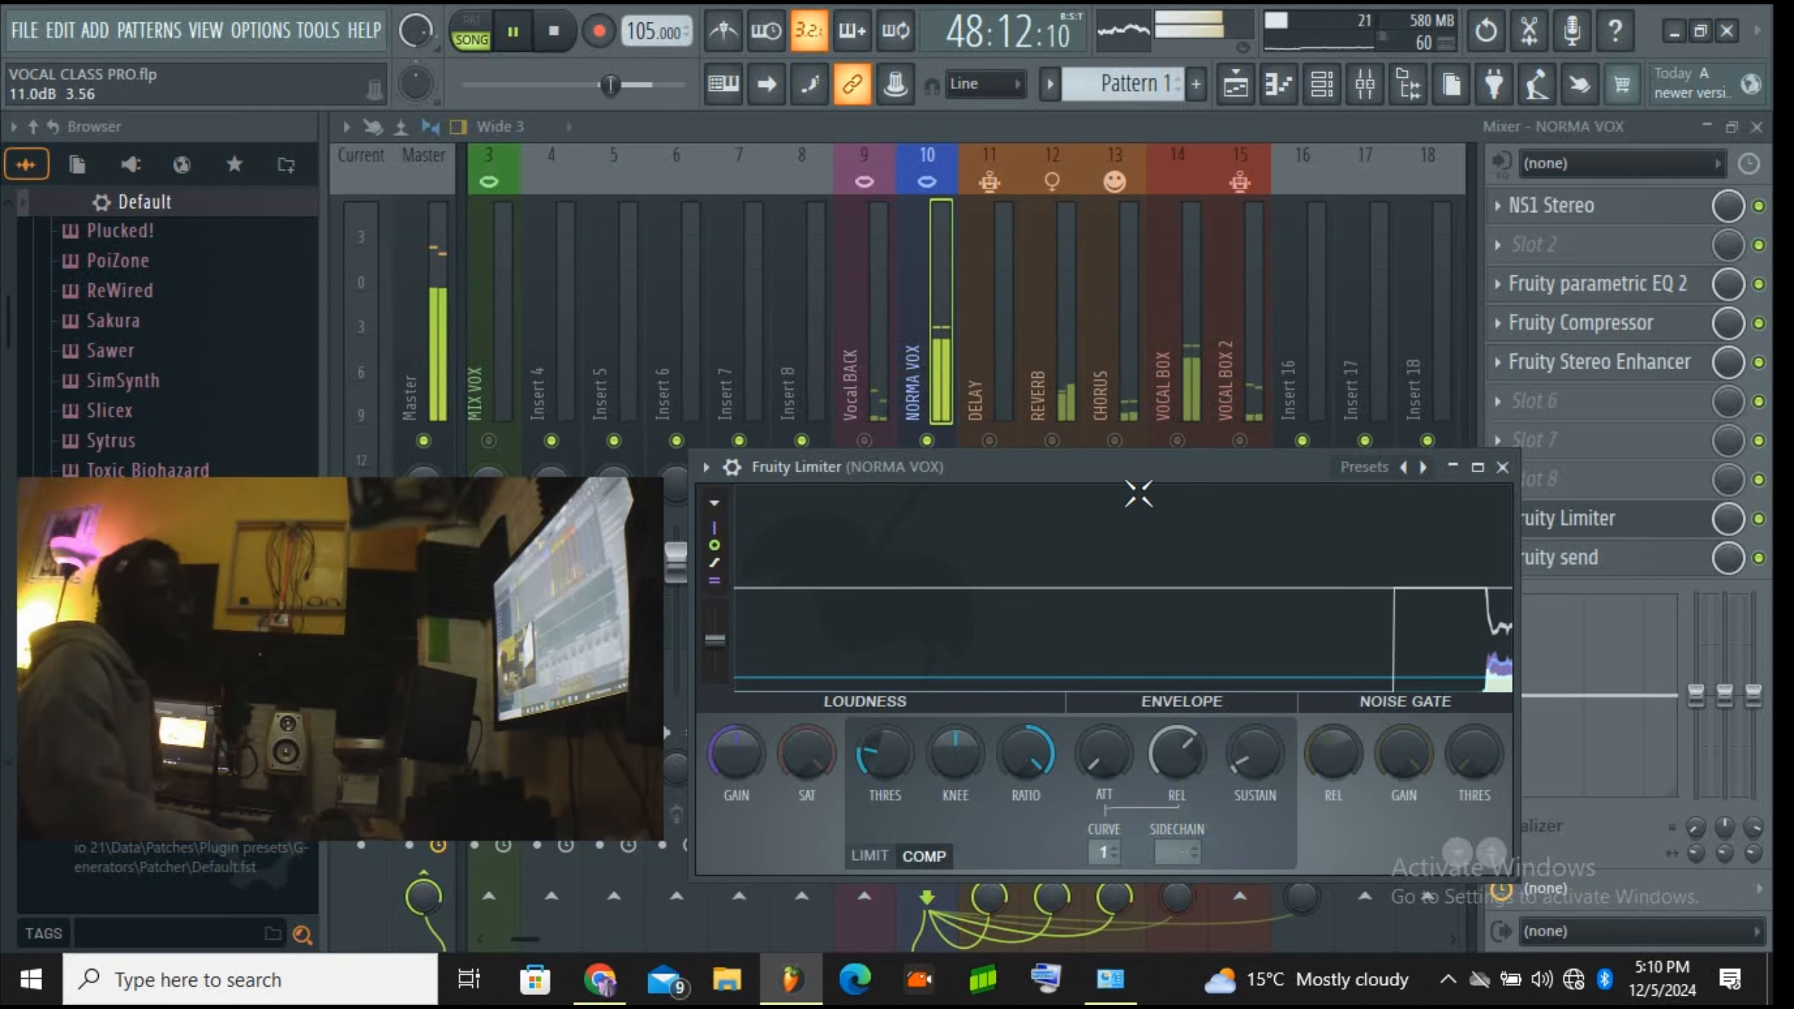
pyautogui.moveTo(1149, 481); pyautogui.dragTo(1115, 385)
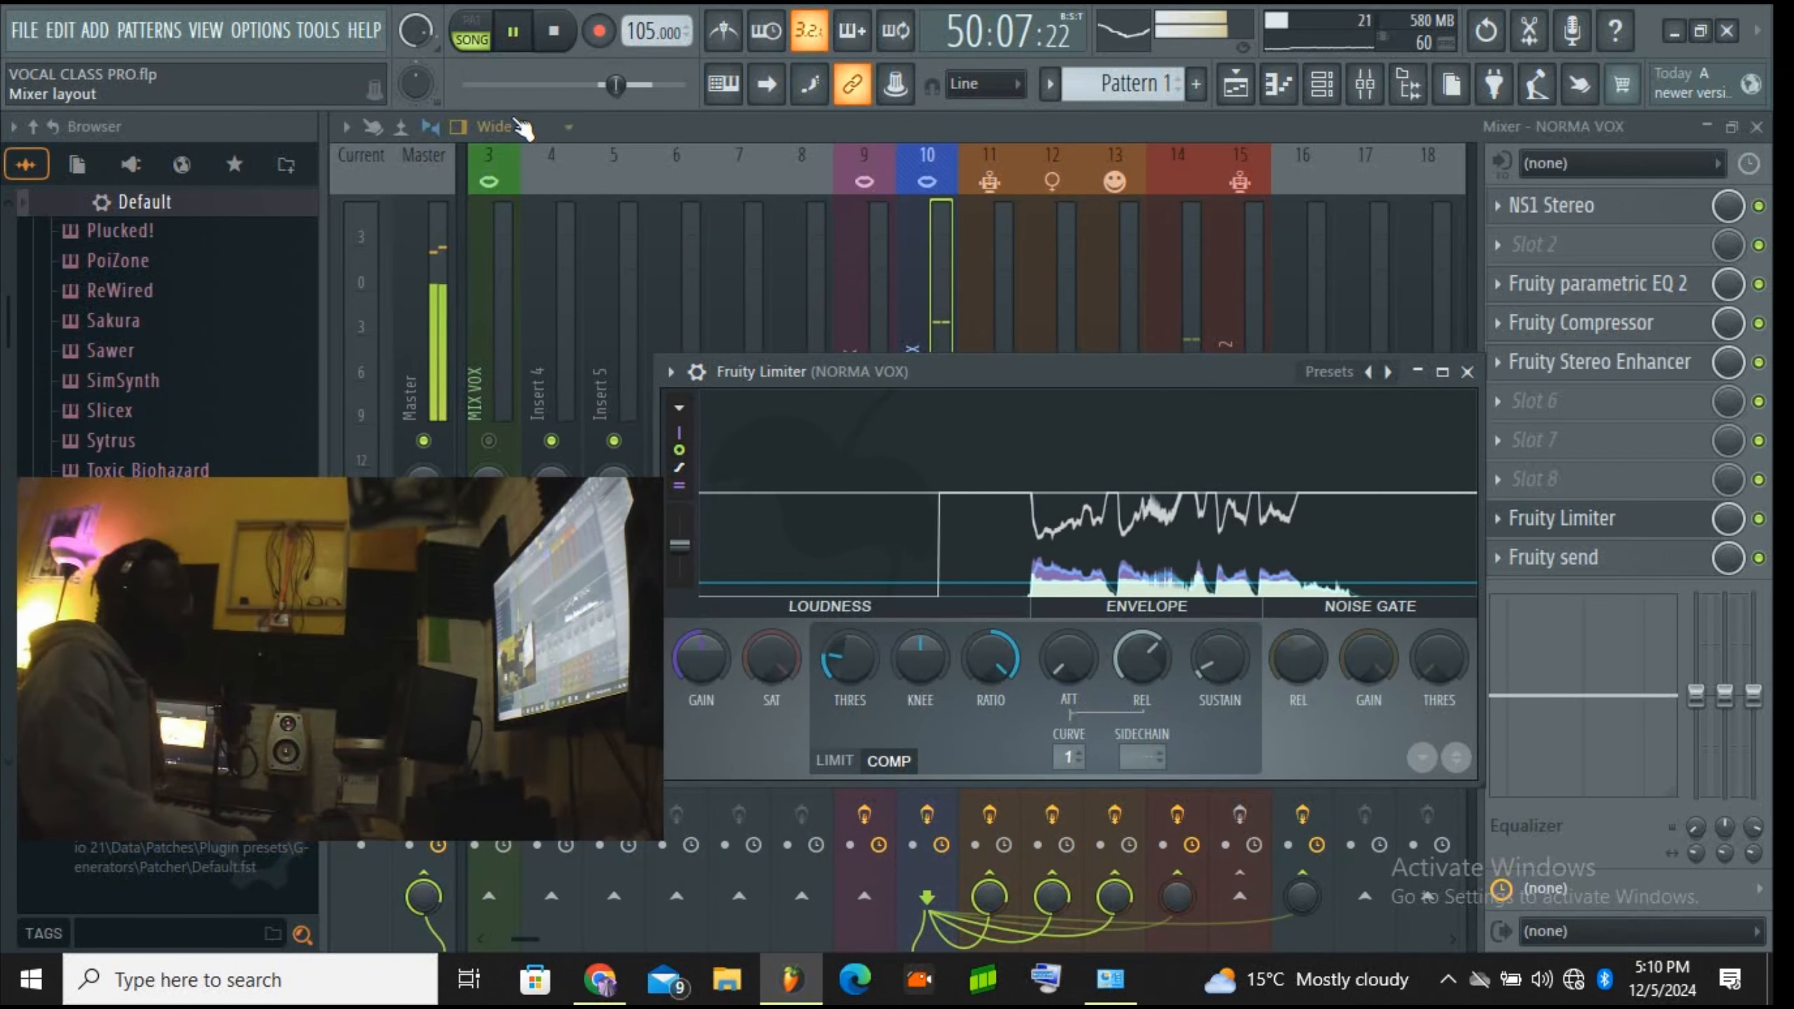
# Step: Pause the song and close the Fruity Limiter on NORMA VOX
pyautogui.press('space')
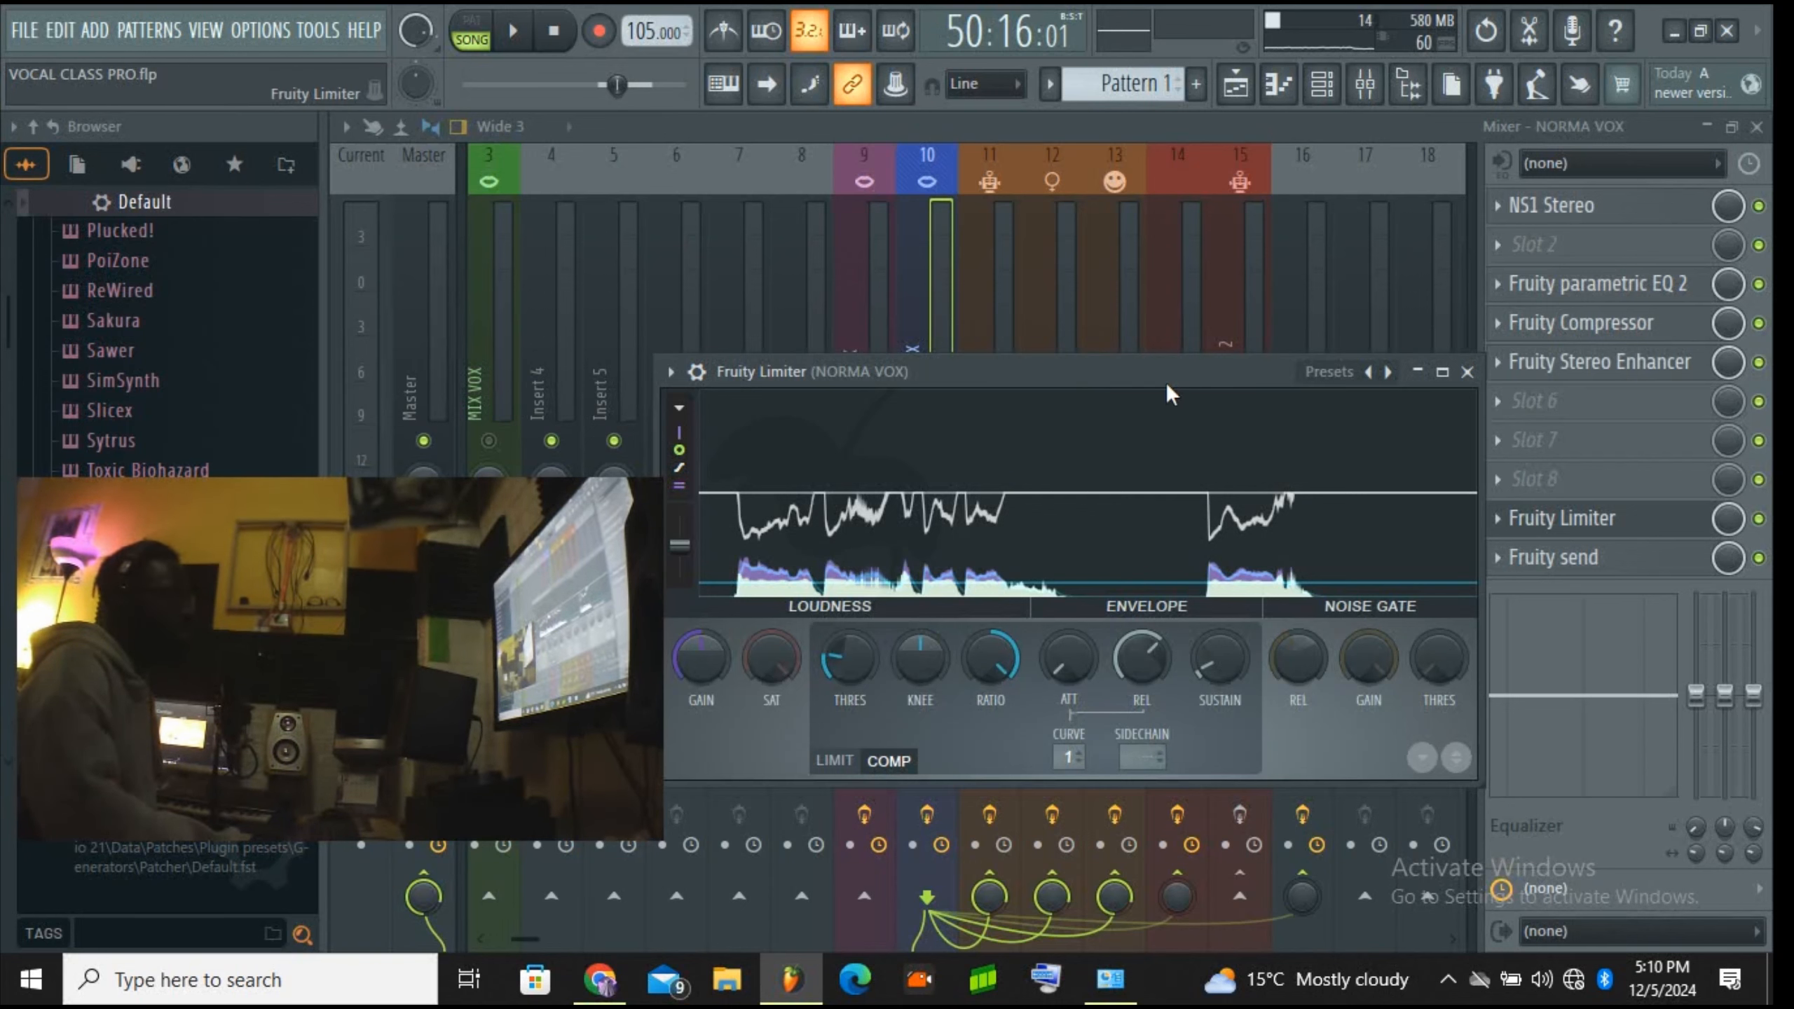
pyautogui.moveTo(1020, 382); pyautogui.dragTo(987, 546)
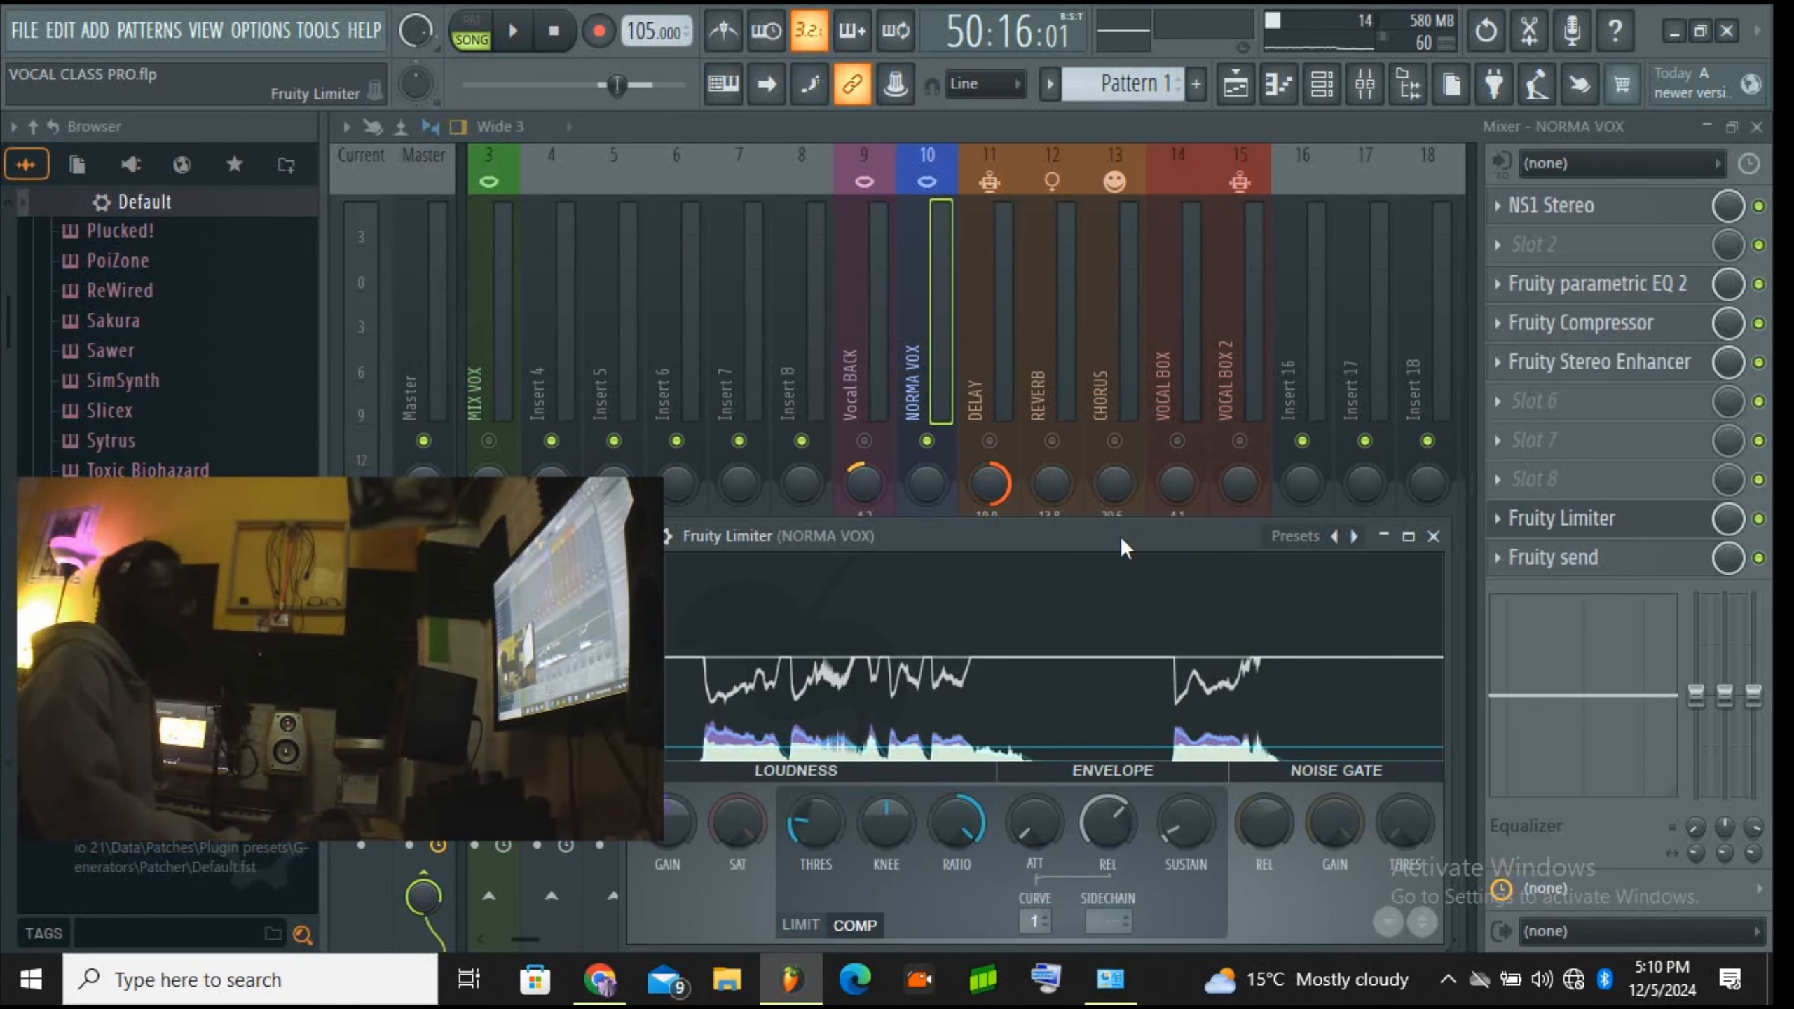
pyautogui.moveTo(1120, 536); pyautogui.dragTo(1165, 357)
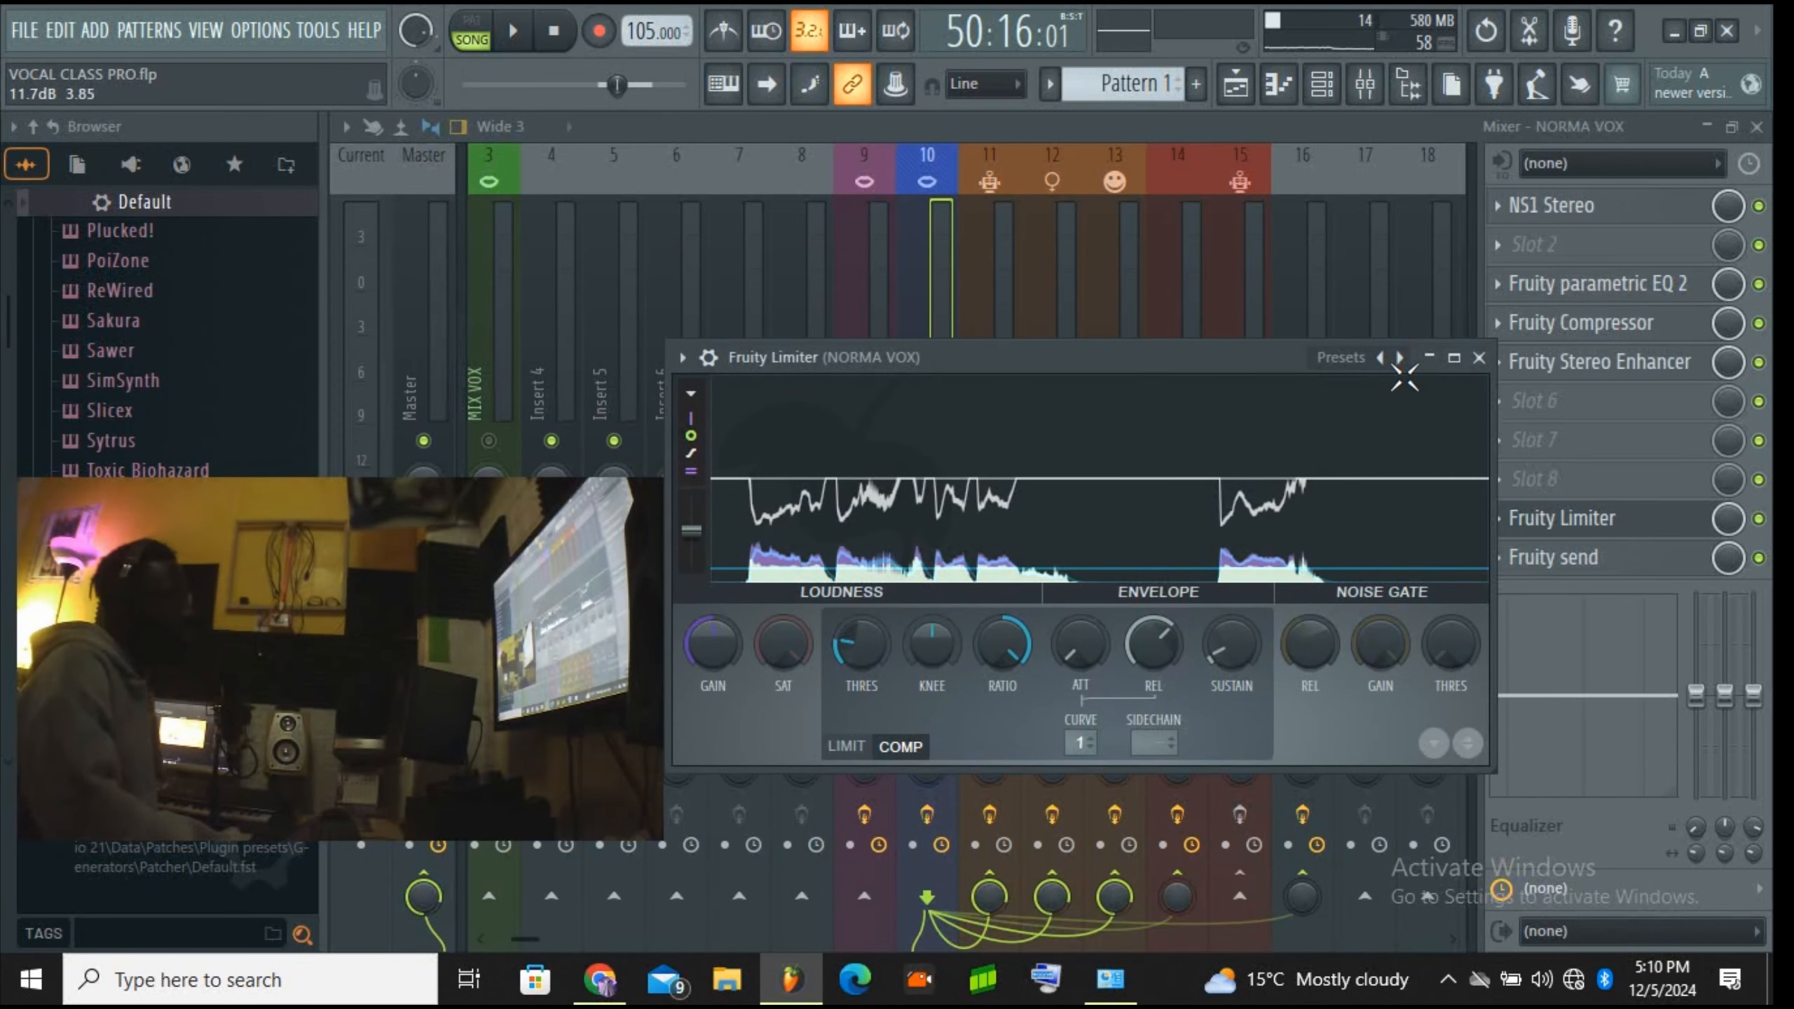
pyautogui.click(1479, 357)
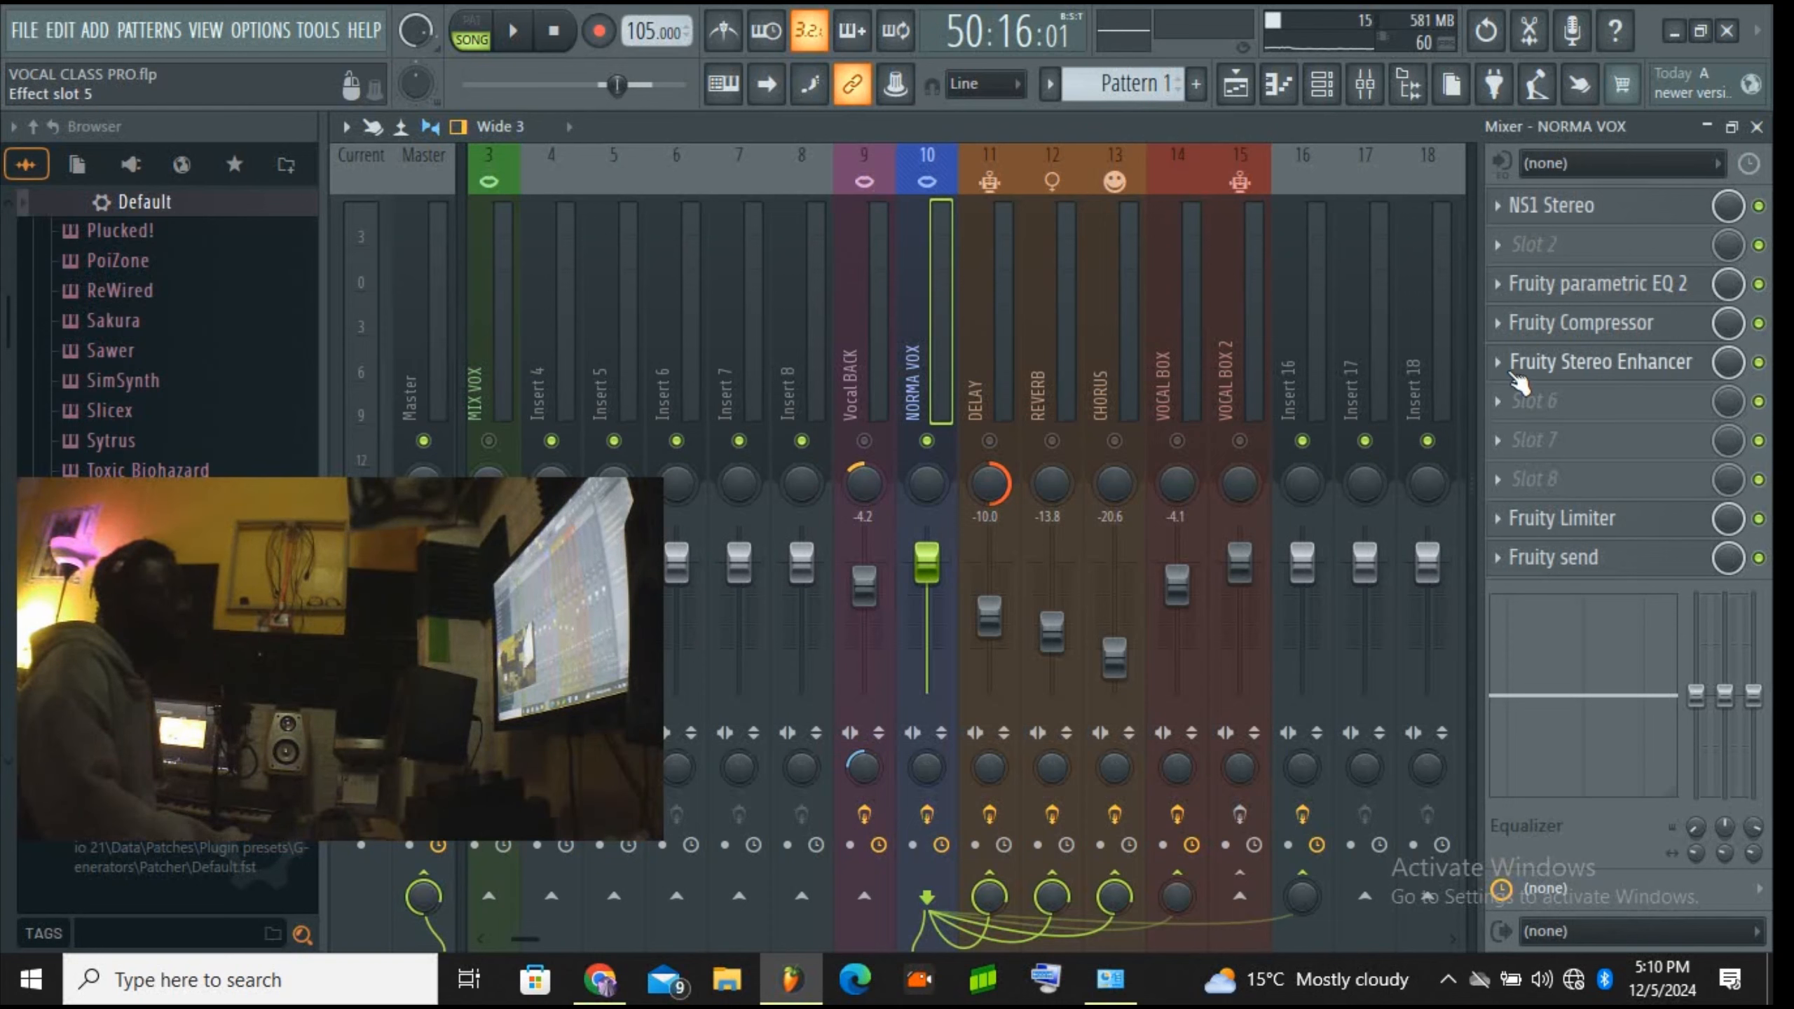
pyautogui.click(1541, 370)
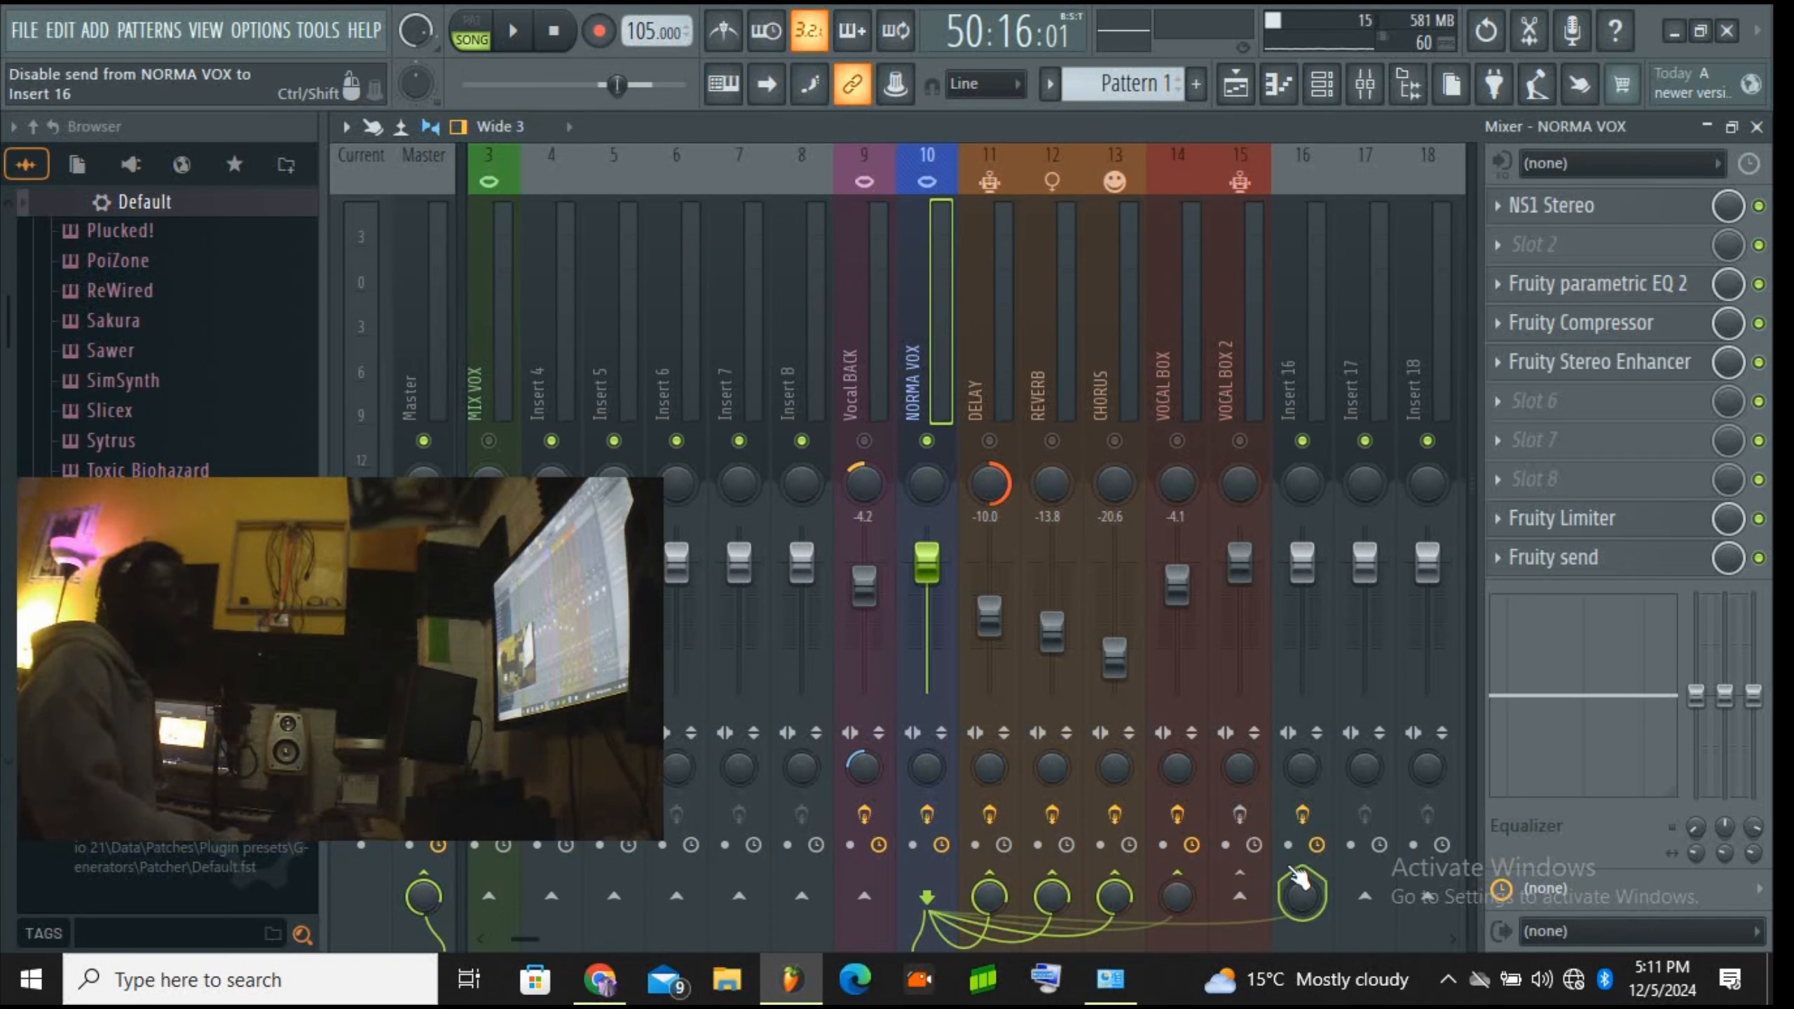
# Step: Disable the send from NORMA VOX to Insert 16, and unmute and select the VOCAL BOX channel
pyautogui.click(1303, 893)
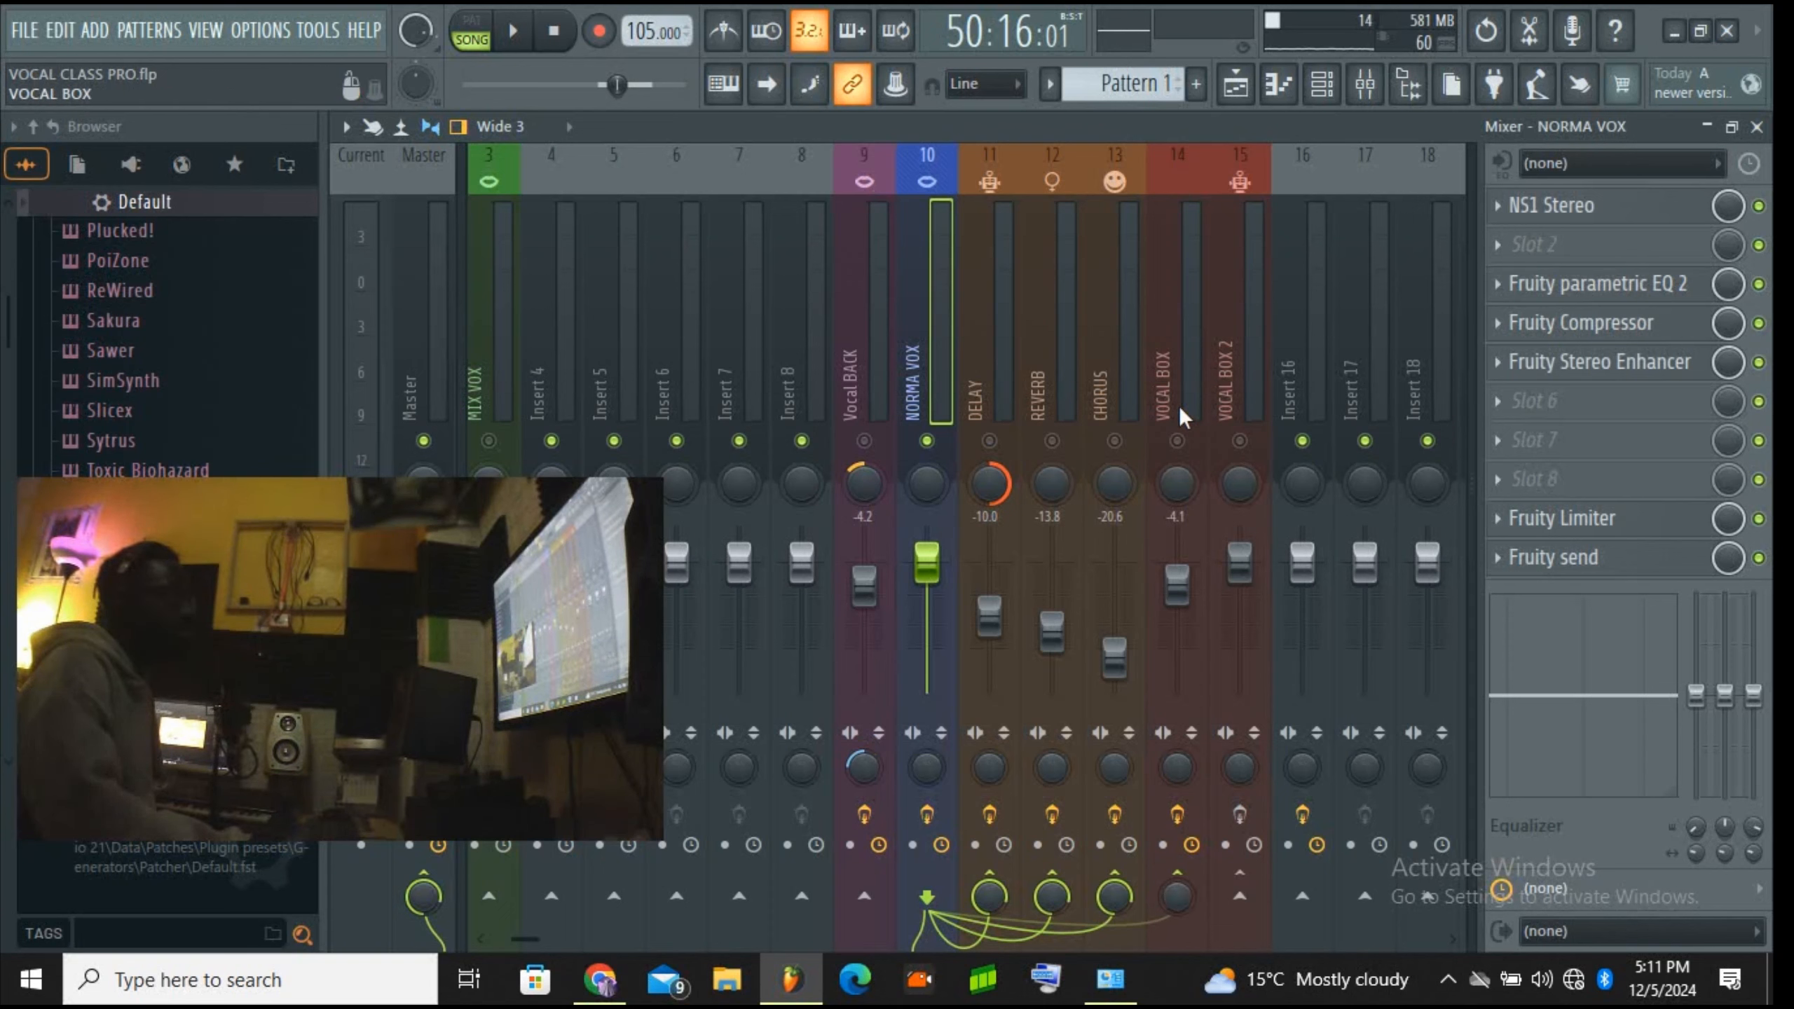
pyautogui.click(1176, 440)
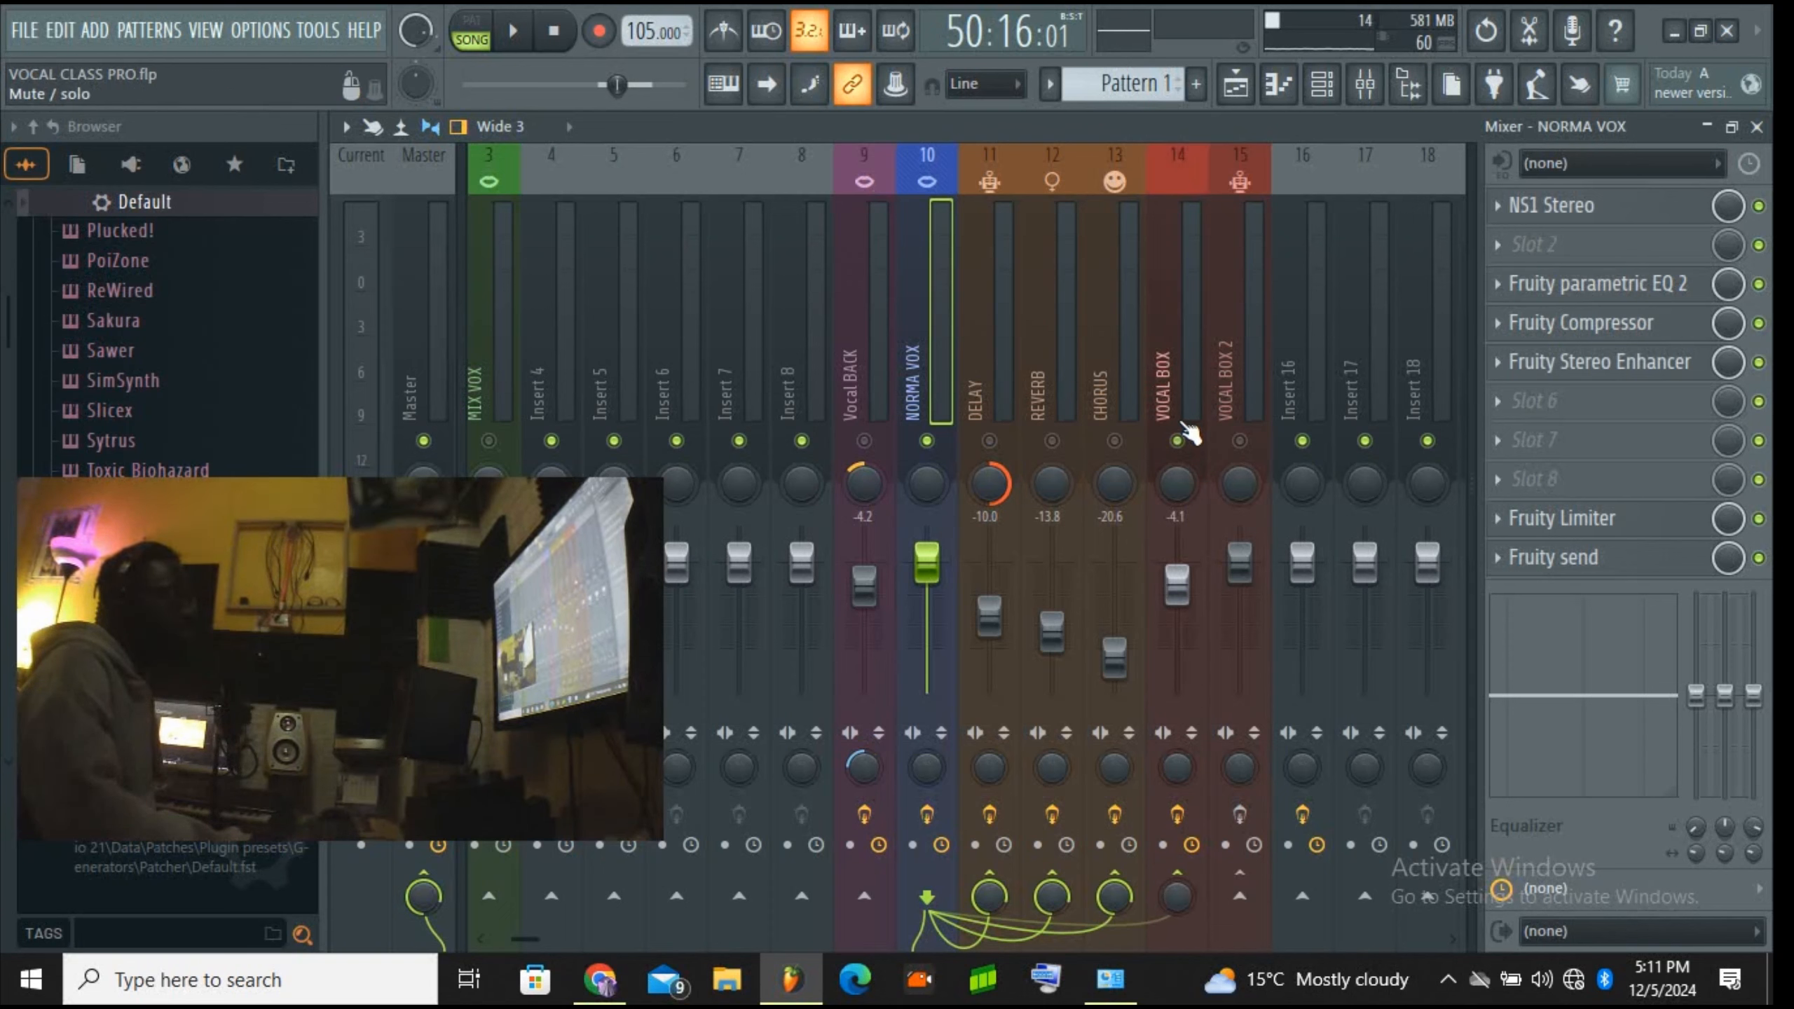
pyautogui.click(1176, 382)
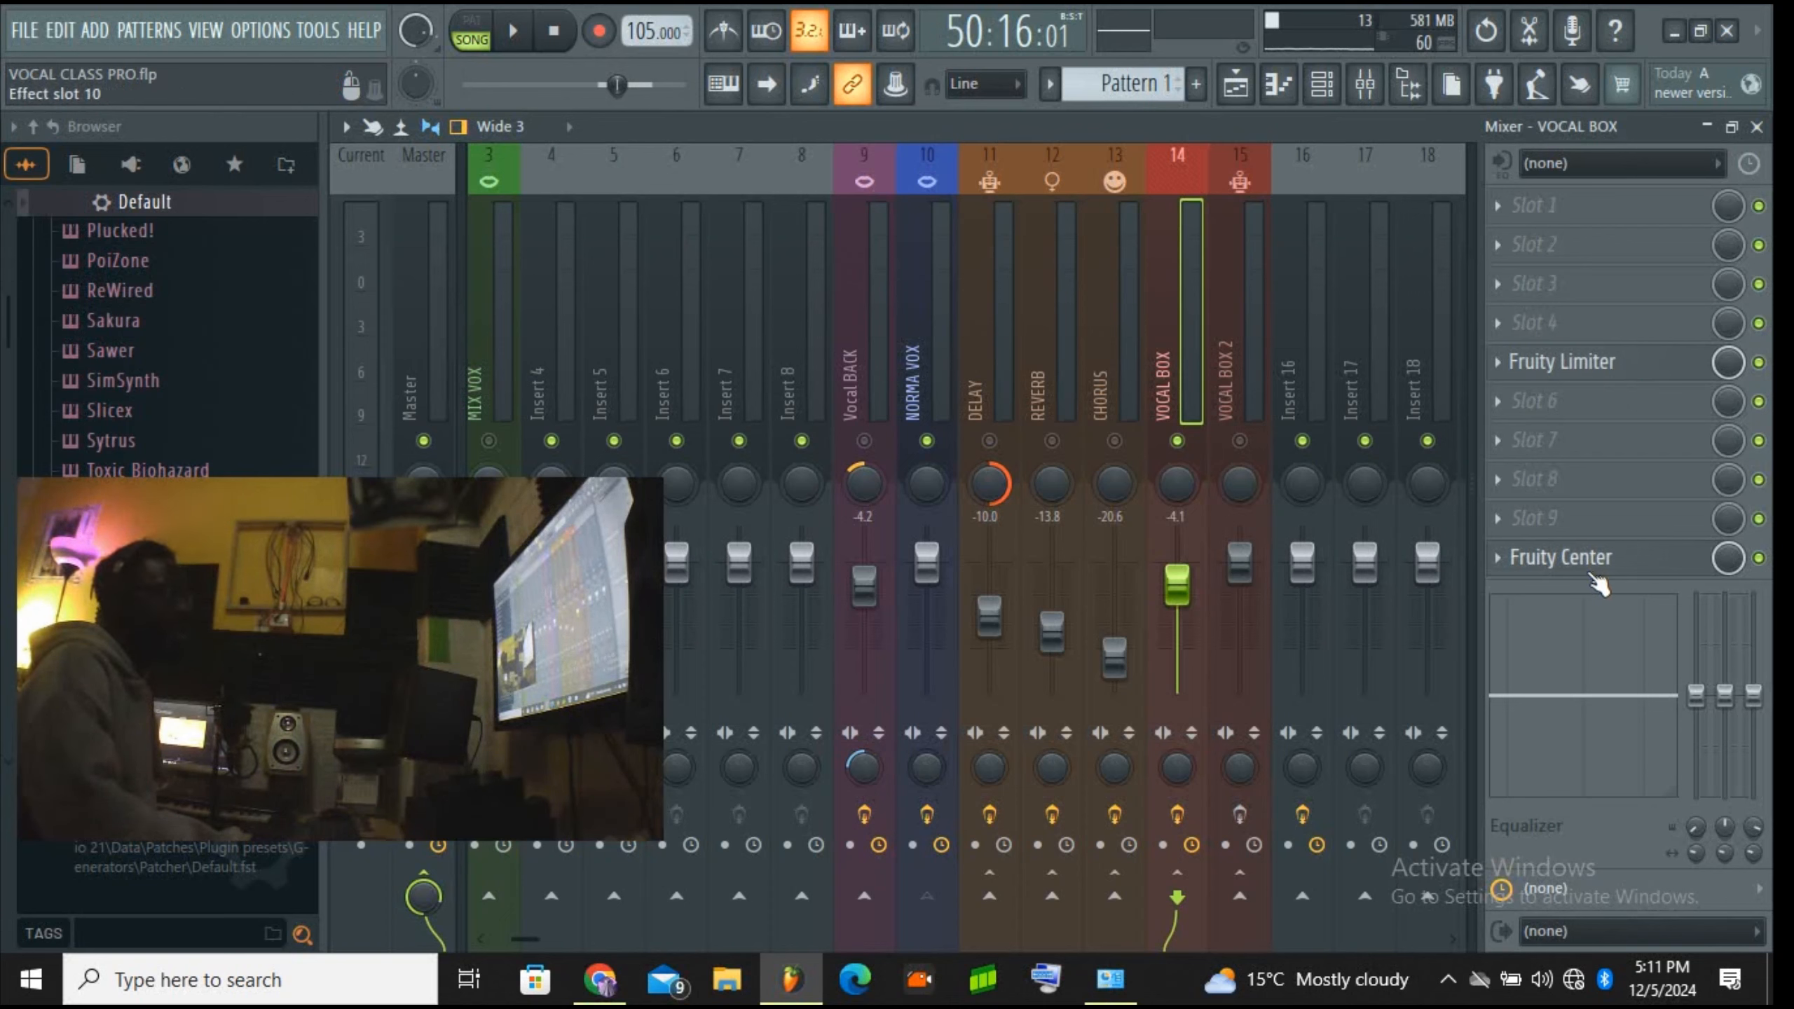
# Step: Inspect the status of the Fruity Center effect on VOCAL BOX
pyautogui.click(1557, 565)
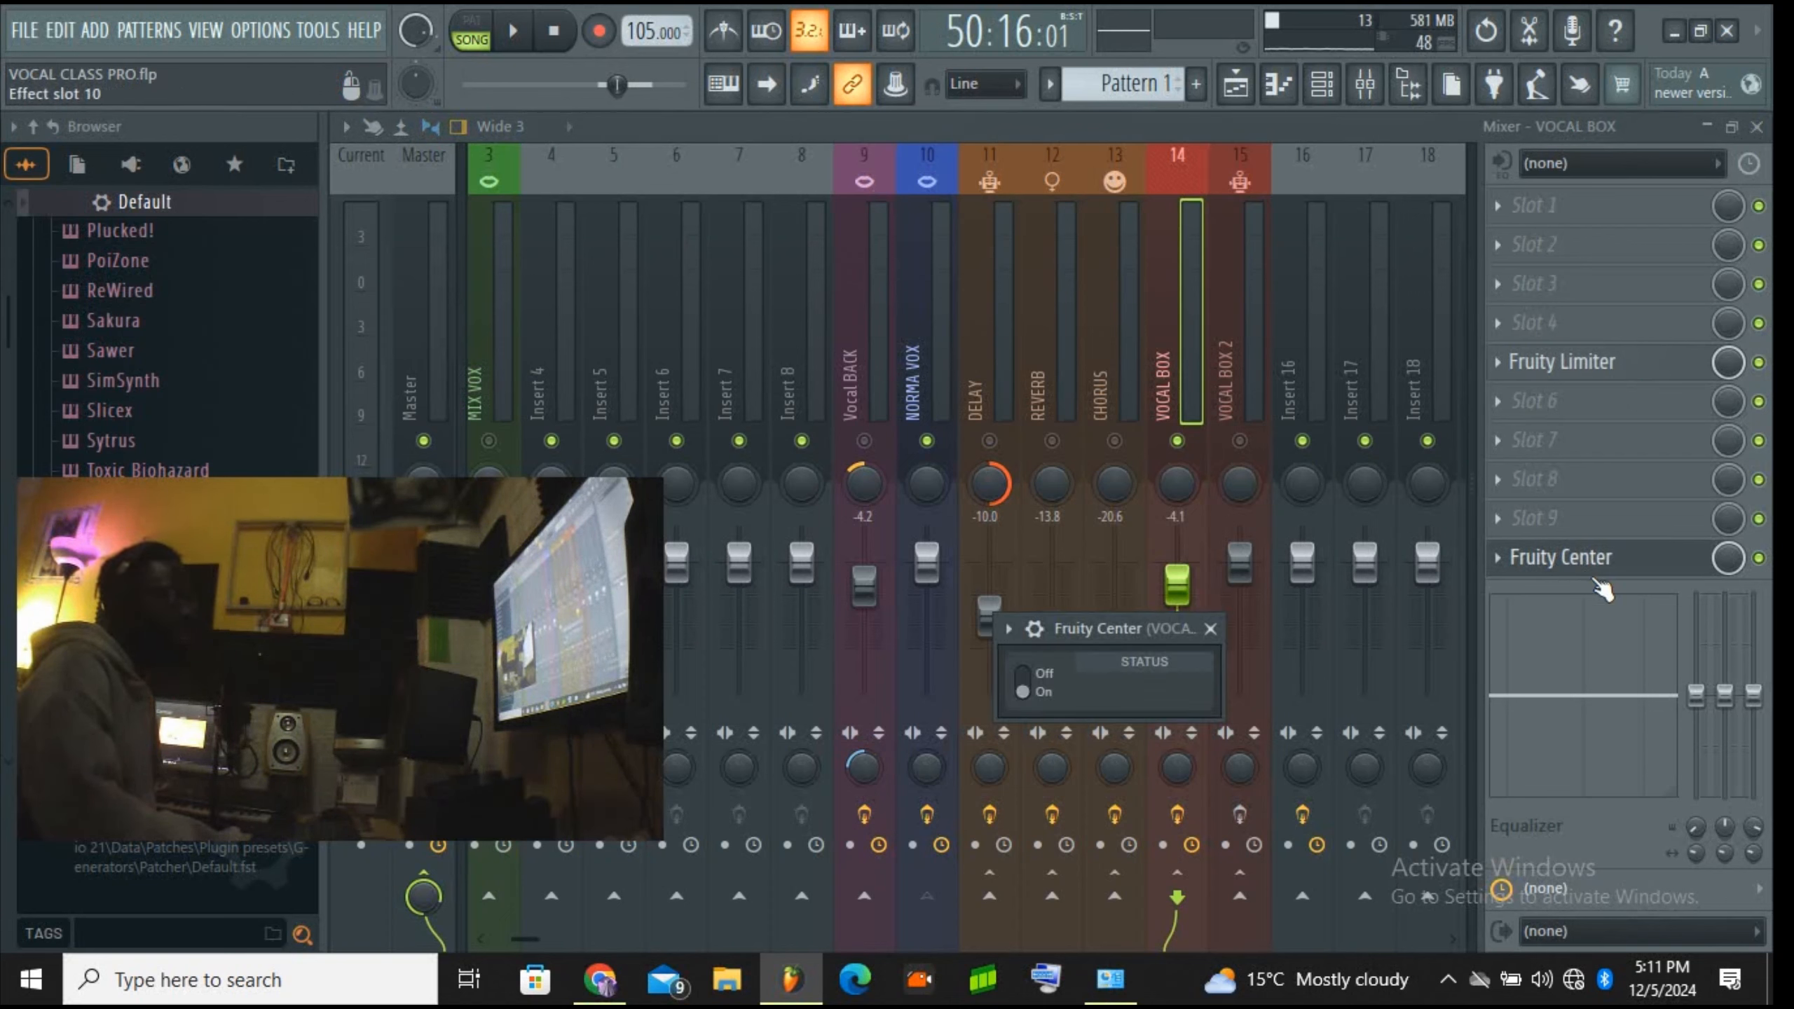
pyautogui.click(1213, 629)
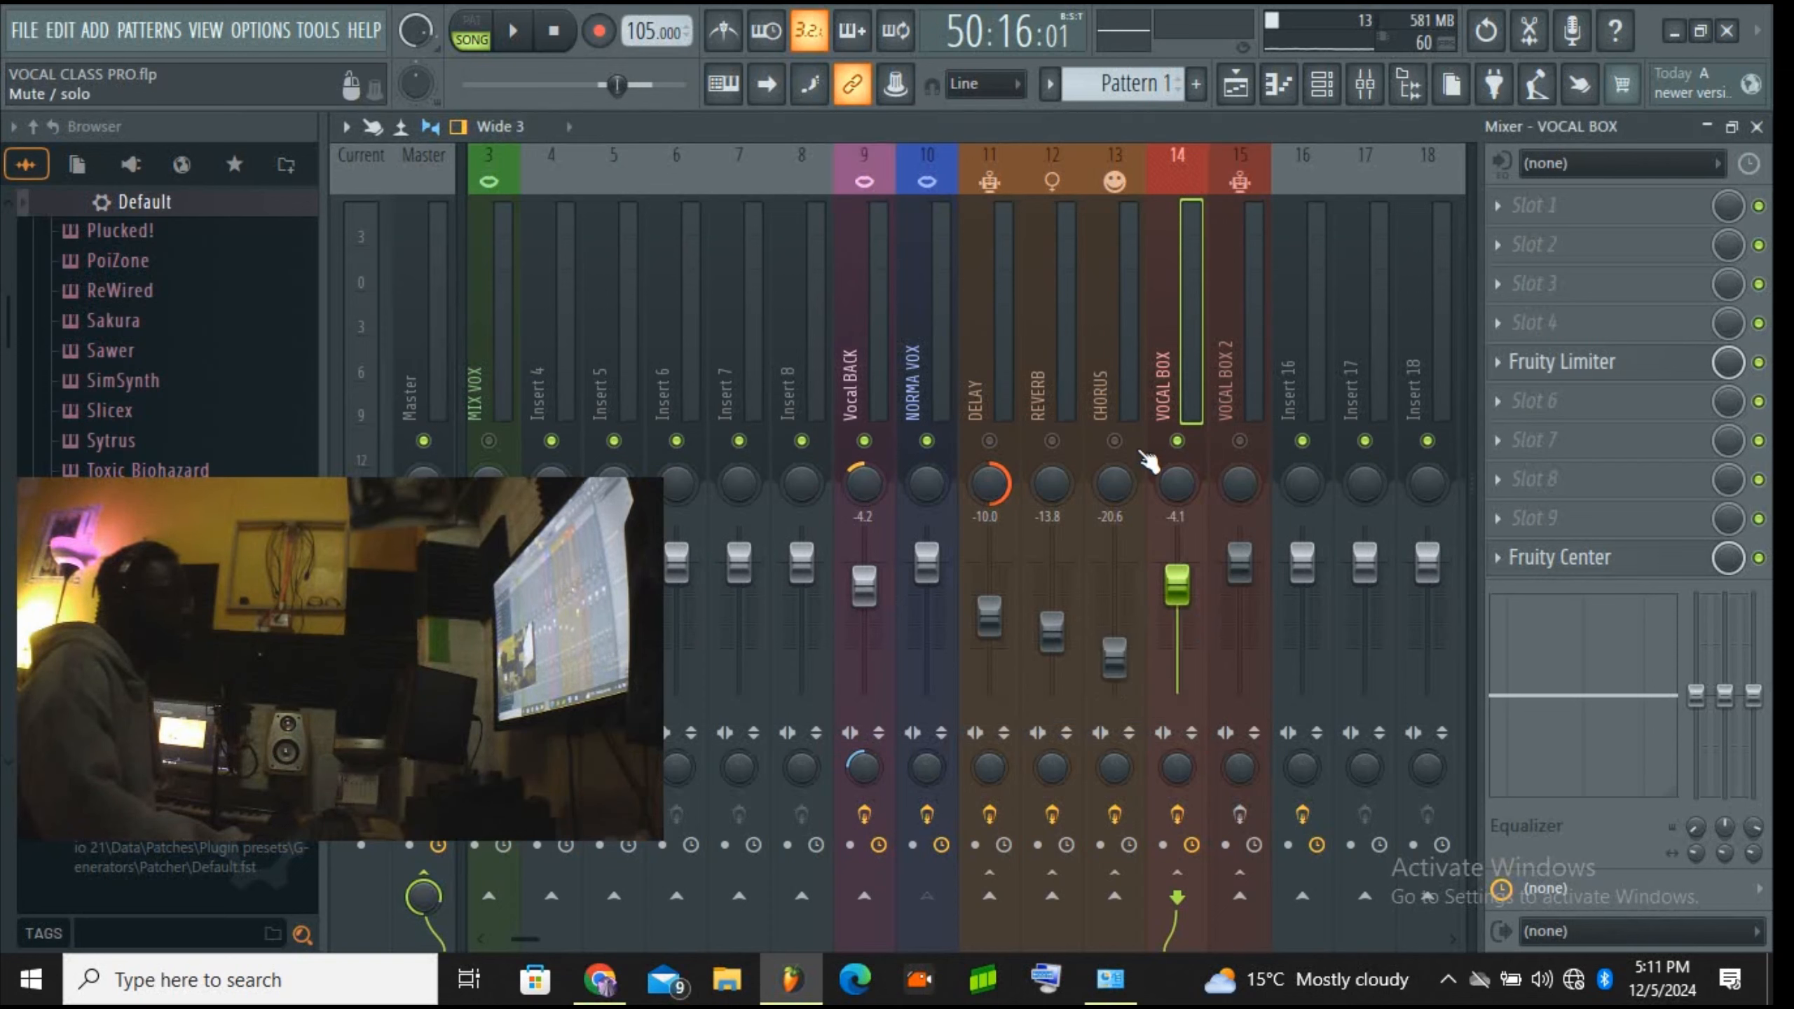
# Step: With Vocal BACK muted, compare VOCAL BOX muted and unmuted during playback and set its level to -4.6 dB
pyautogui.click(867, 442)
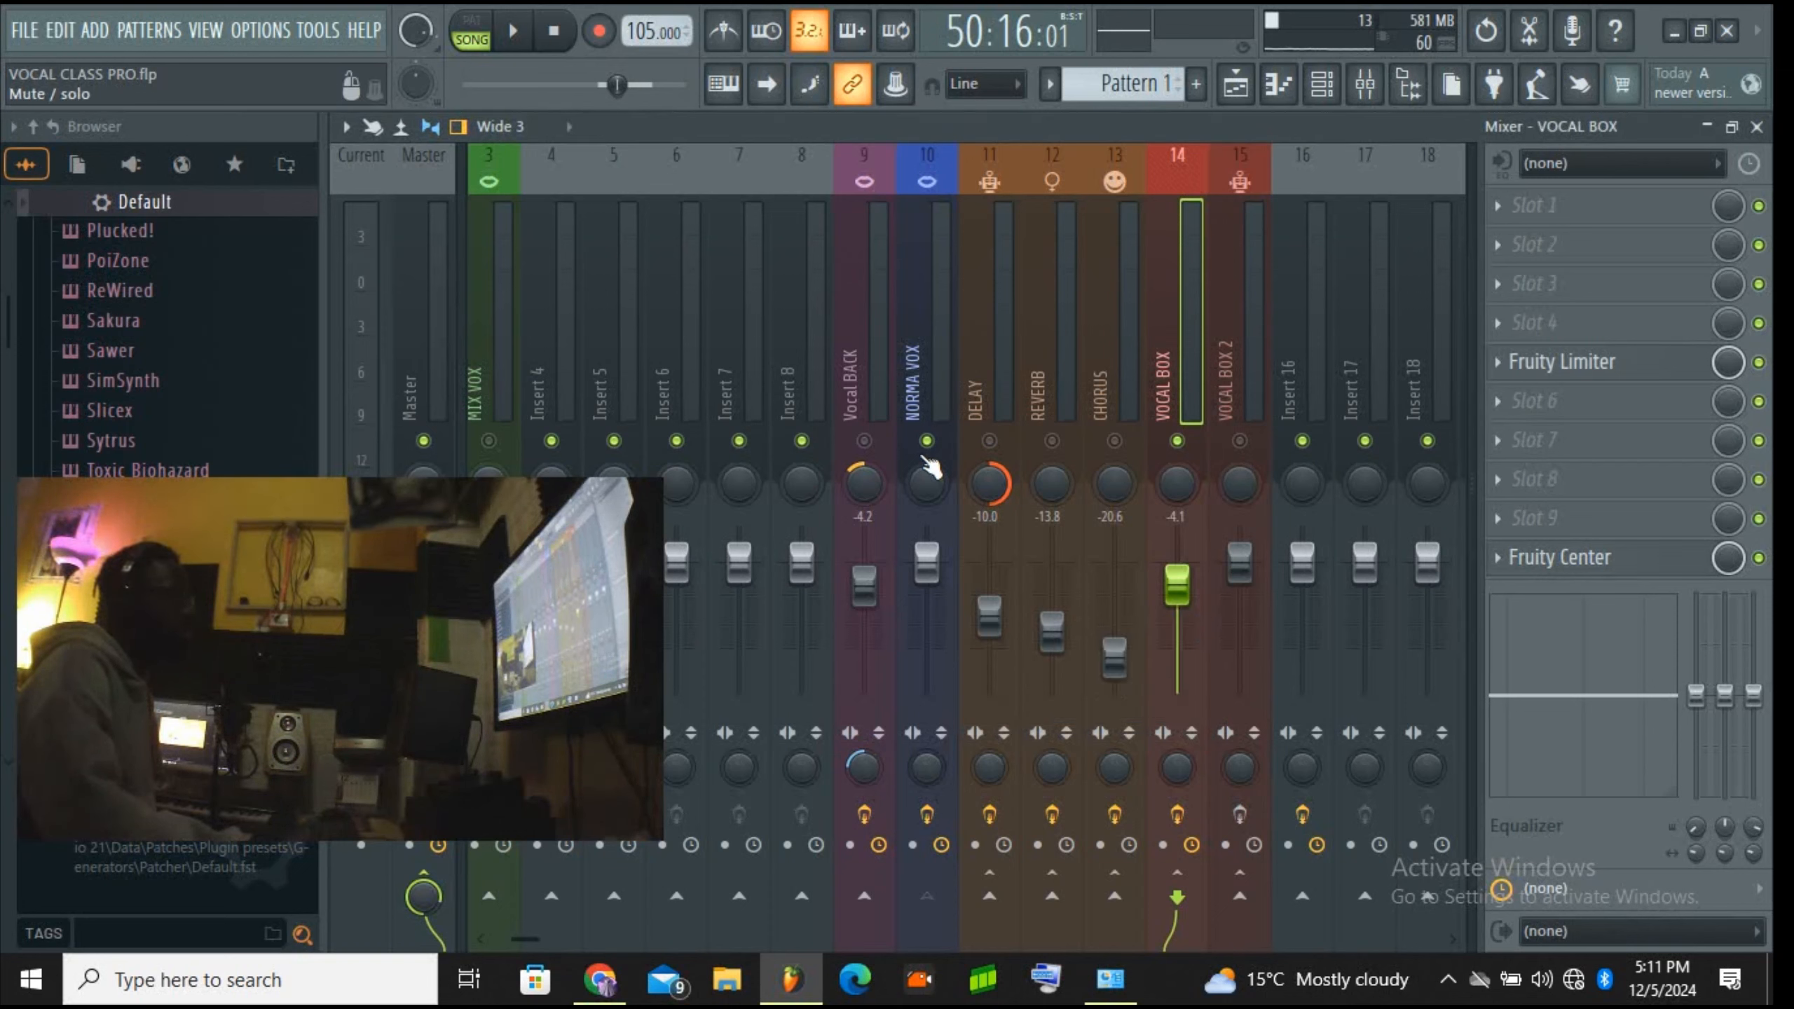
pyautogui.click(1177, 440)
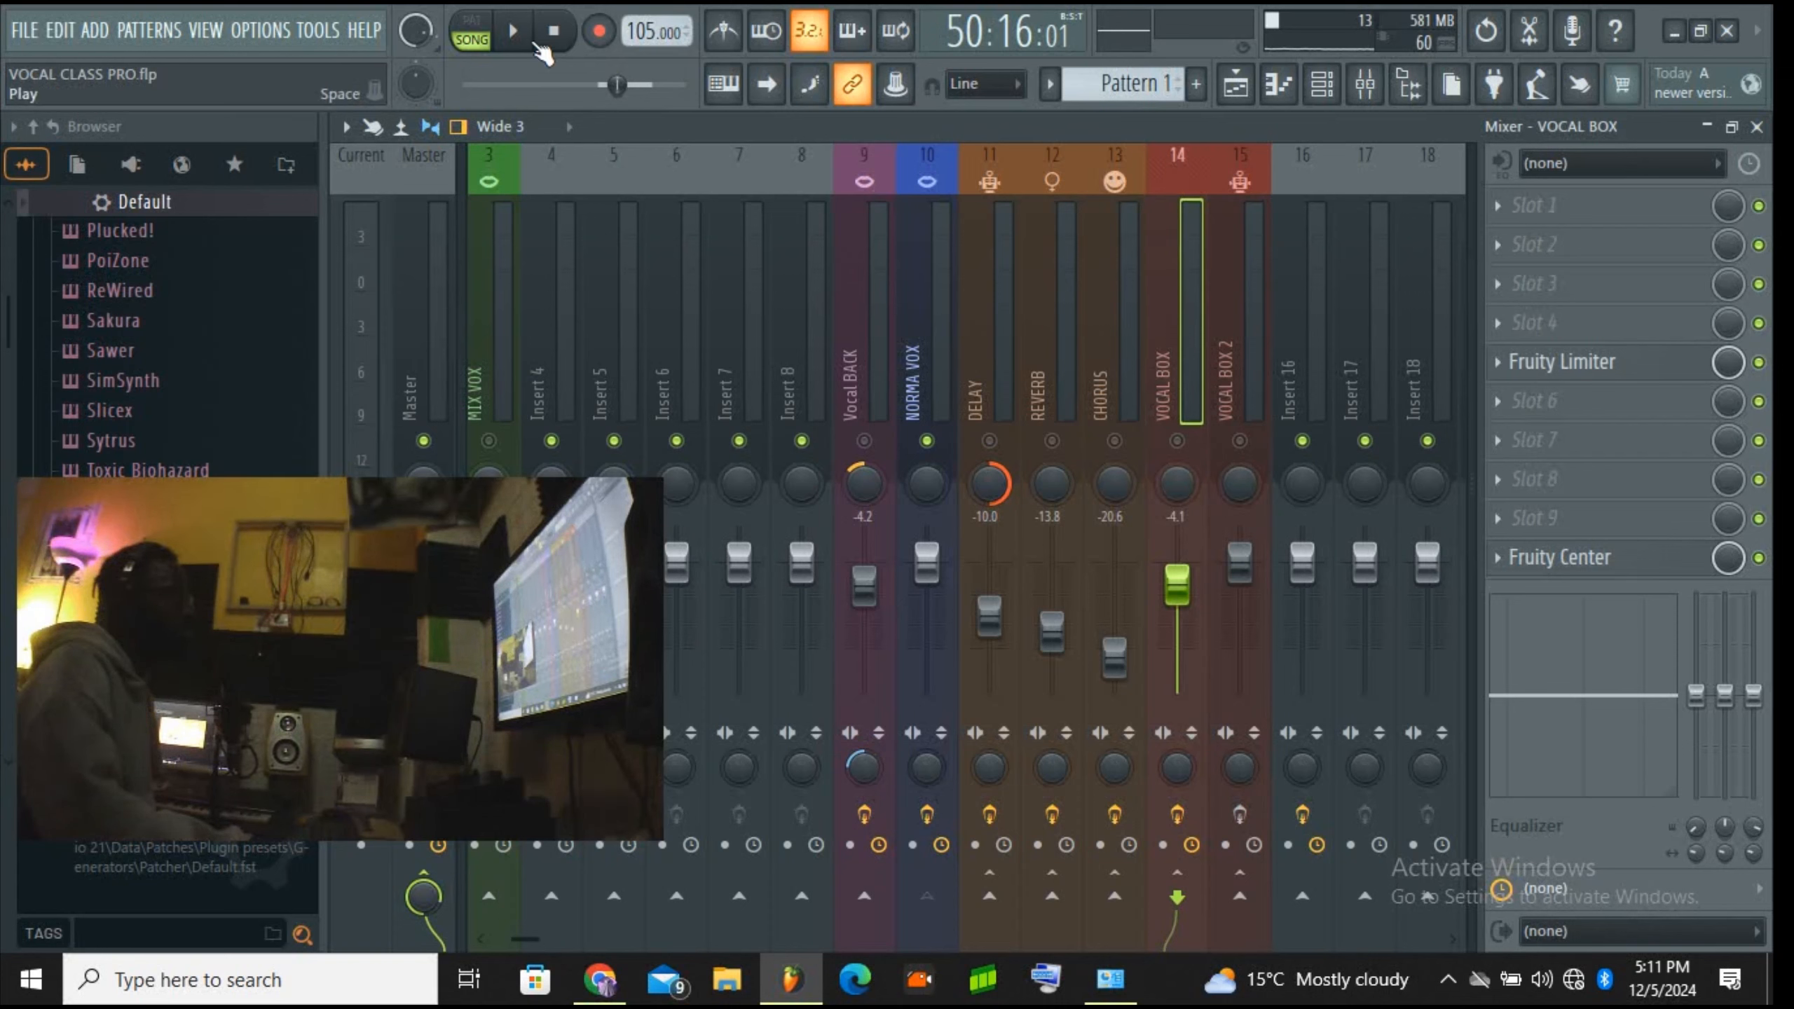
pyautogui.click(513, 30)
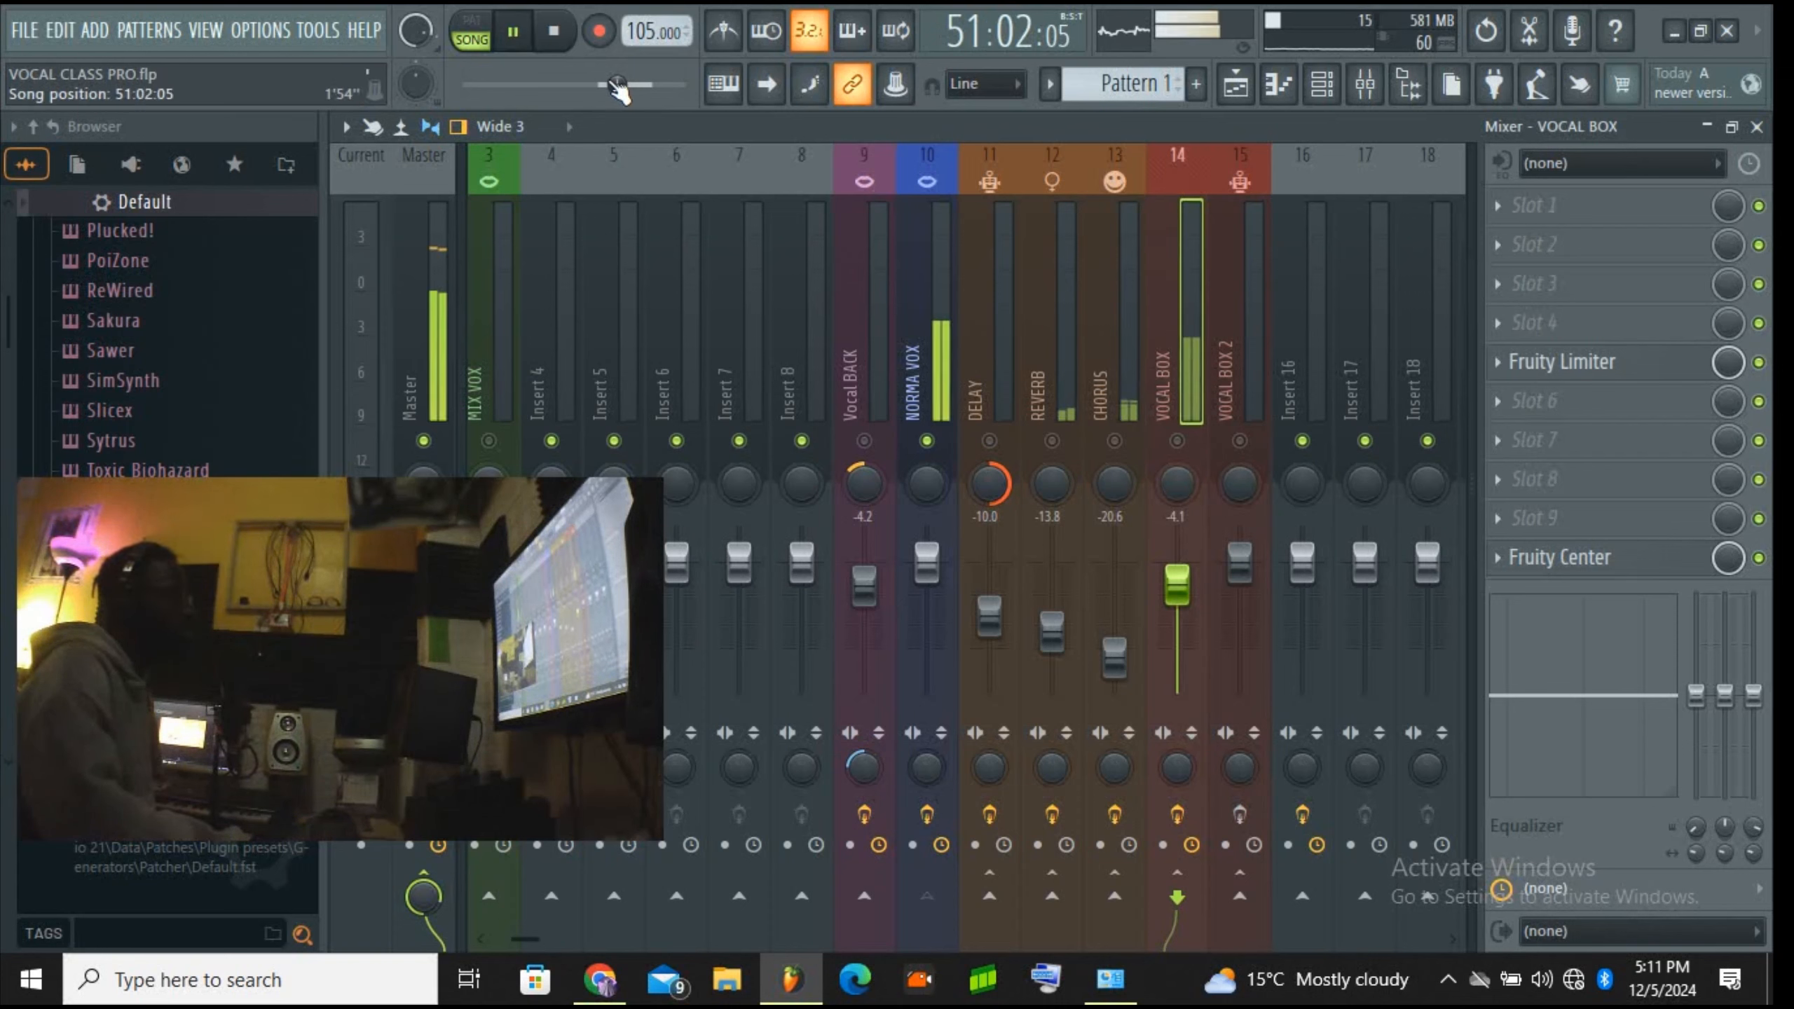
pyautogui.click(1177, 443)
pyautogui.moveTo(1177, 586); pyautogui.dragTo(1178, 587)
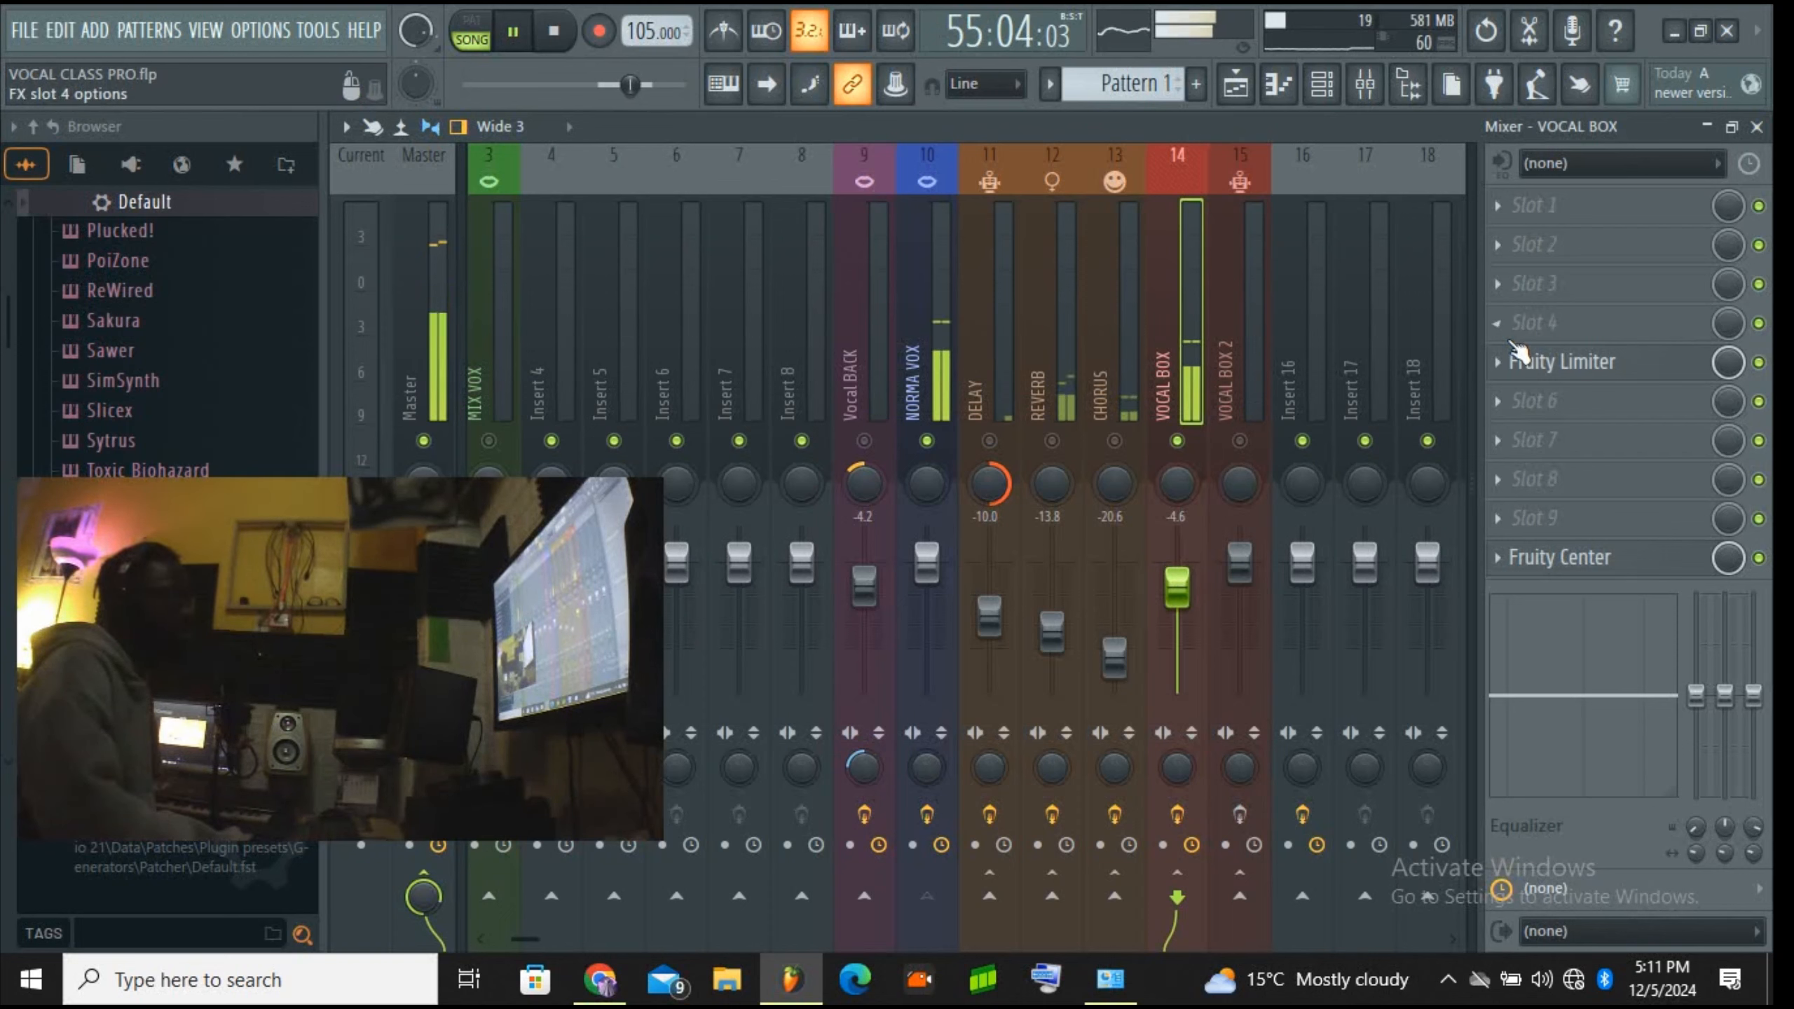
# Step: Review the compressor threshold in VOCAL BOX's Fruity Limiter during playback, and pause the song
pyautogui.click(1561, 376)
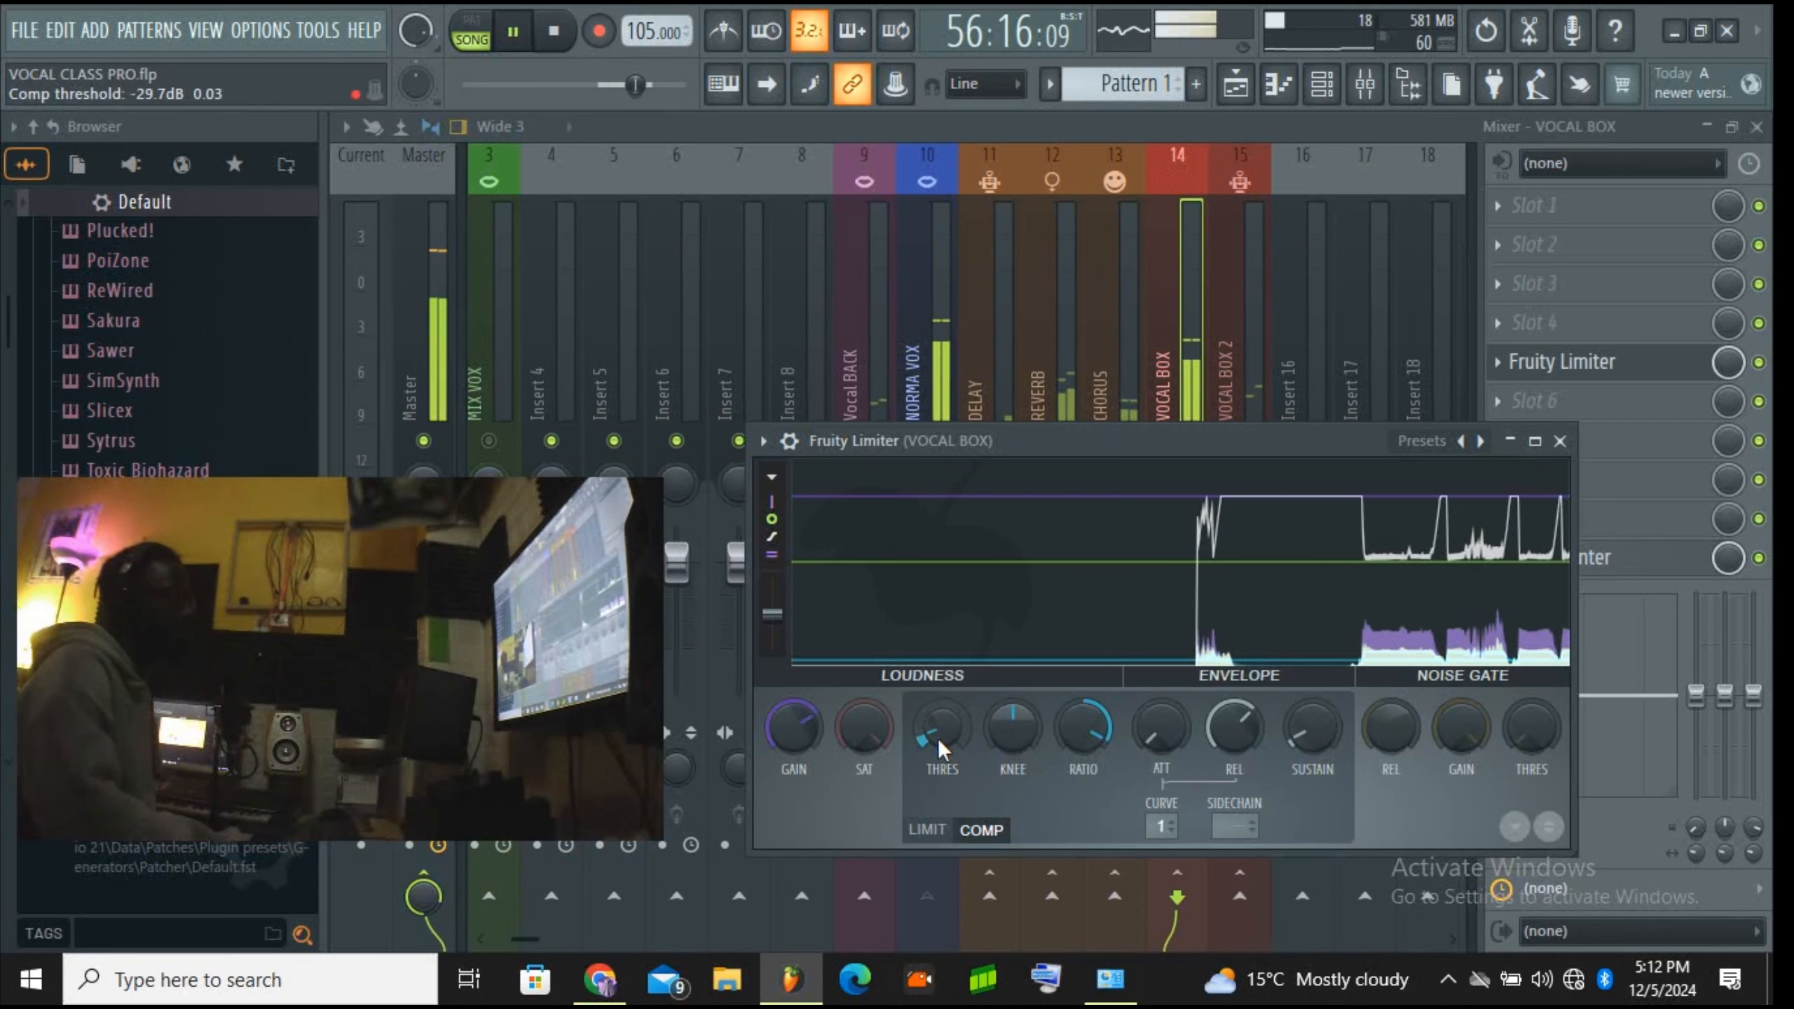
pyautogui.click(513, 30)
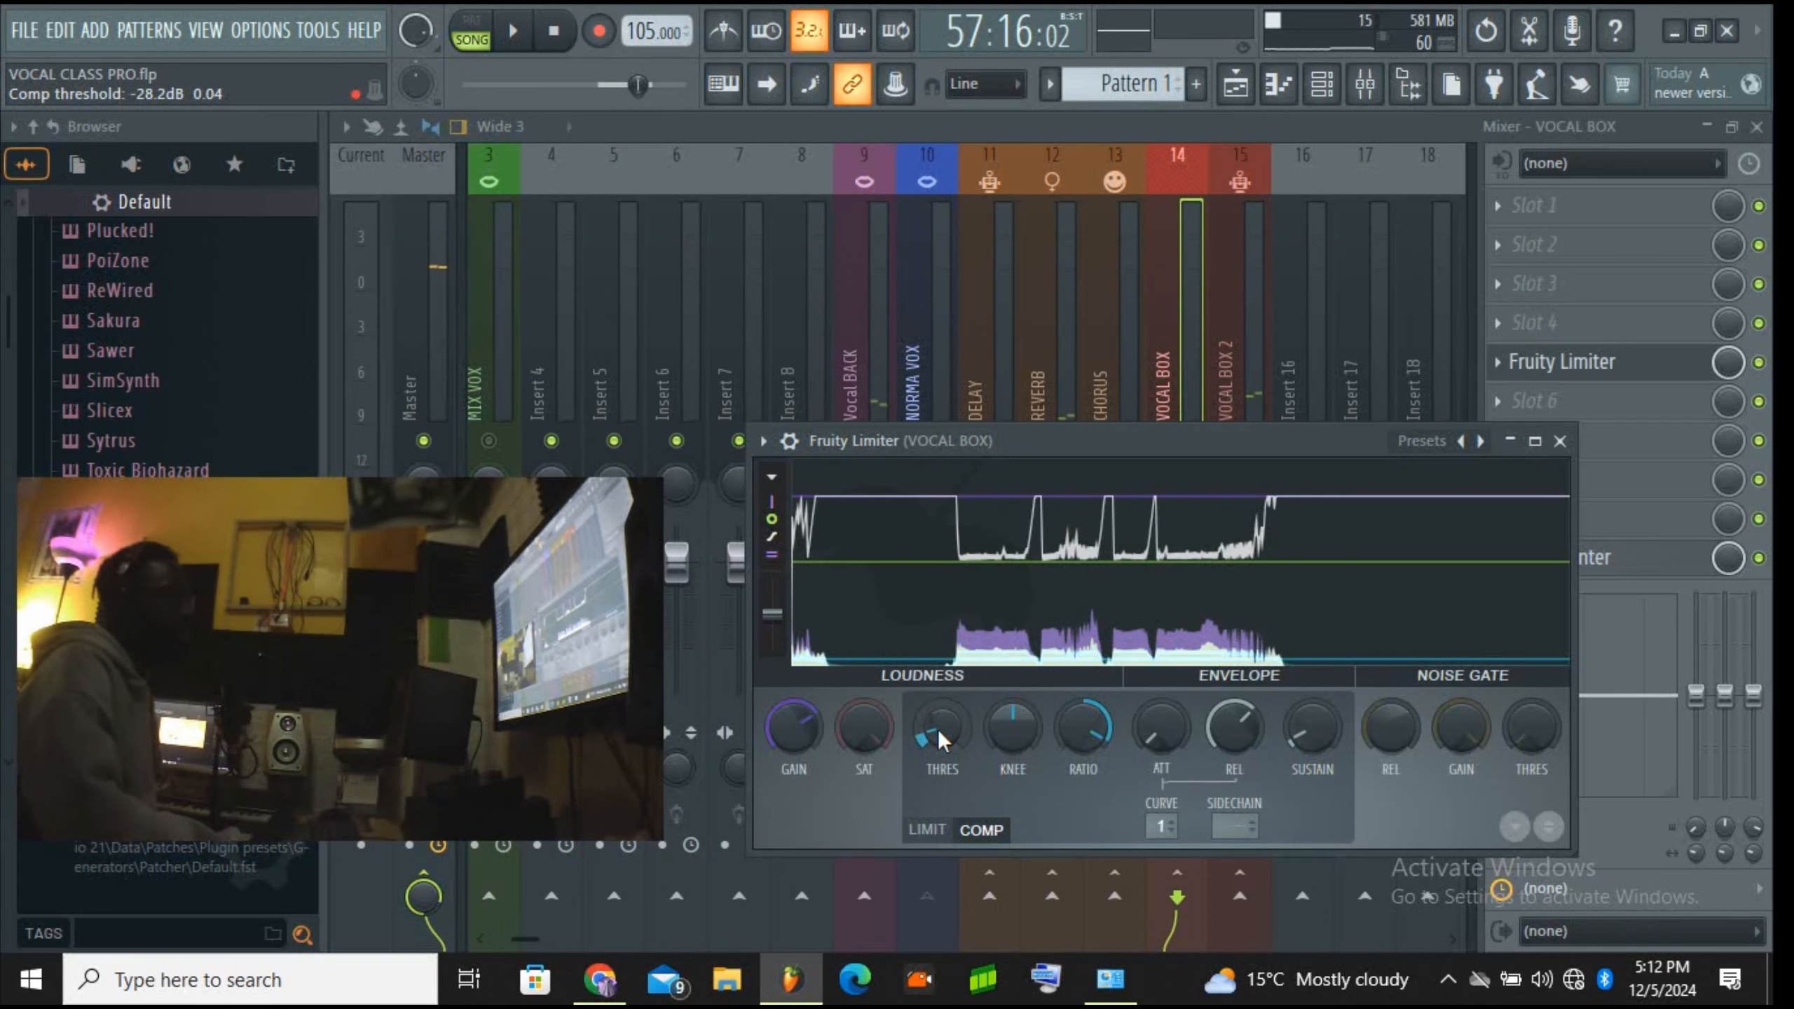
pyautogui.click(1559, 442)
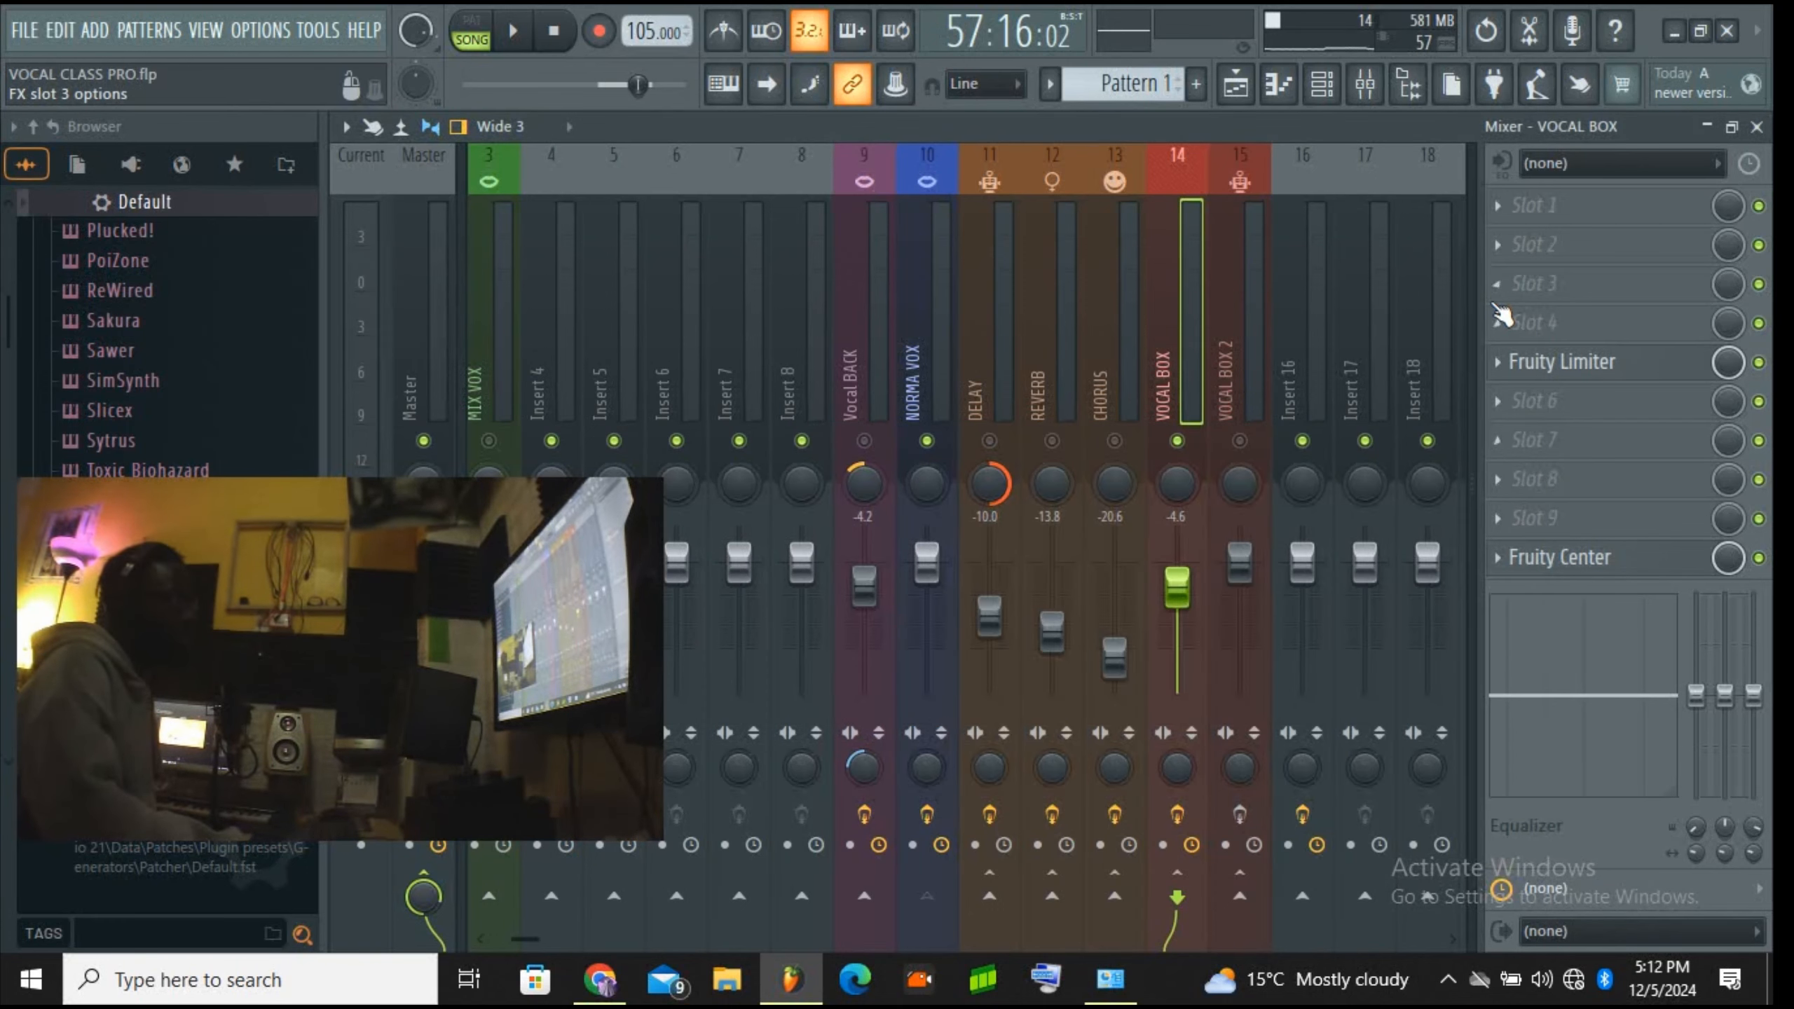
pyautogui.click(1499, 364)
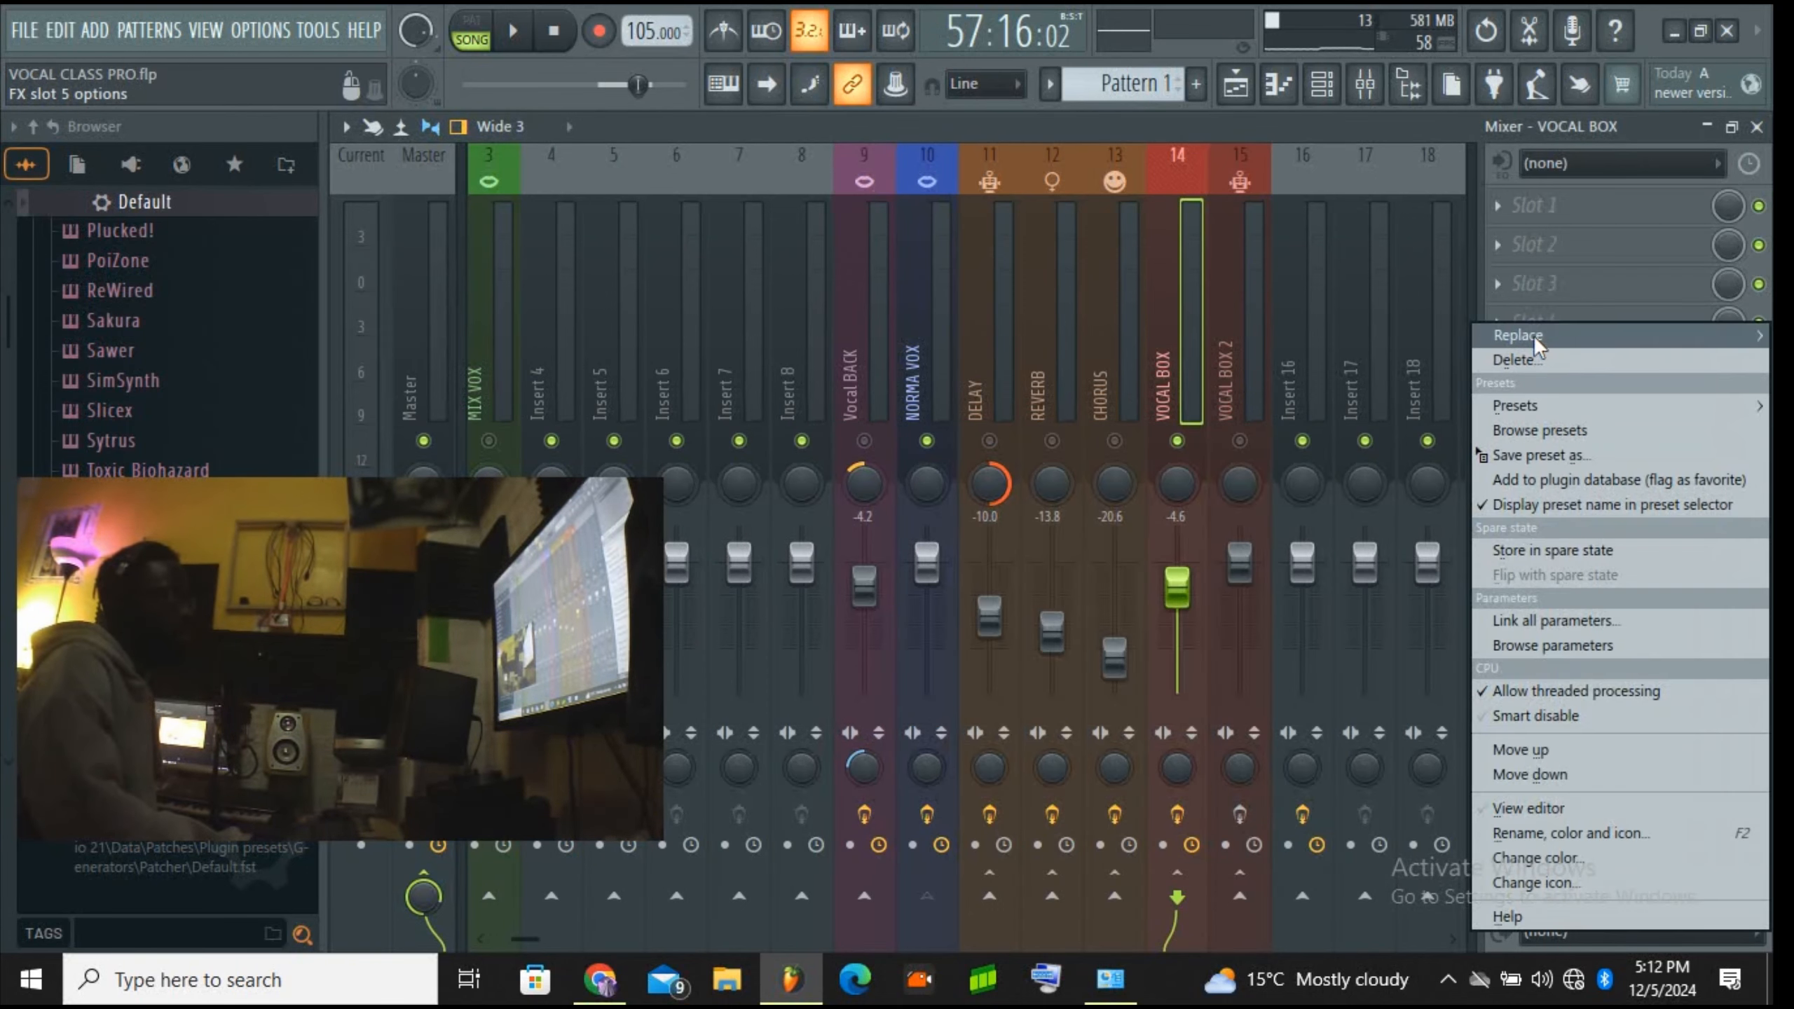
pyautogui.moveTo(1519, 353)
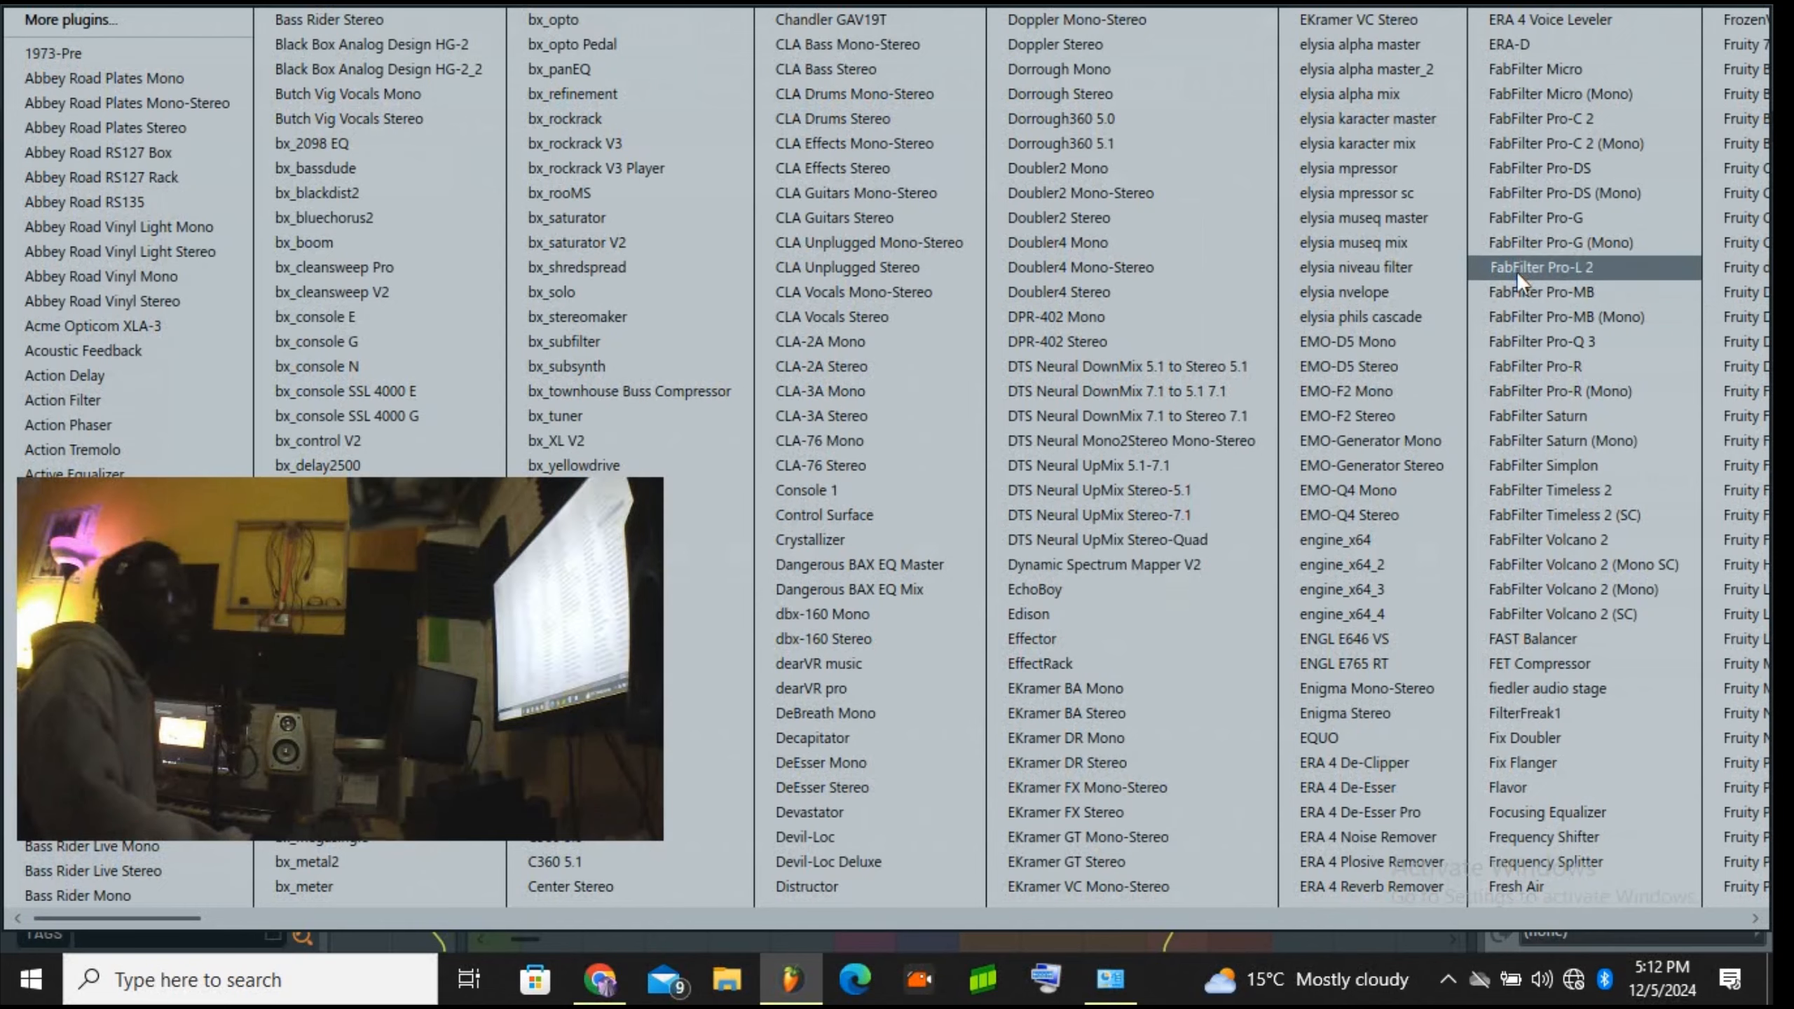
pyautogui.click(1158, 991)
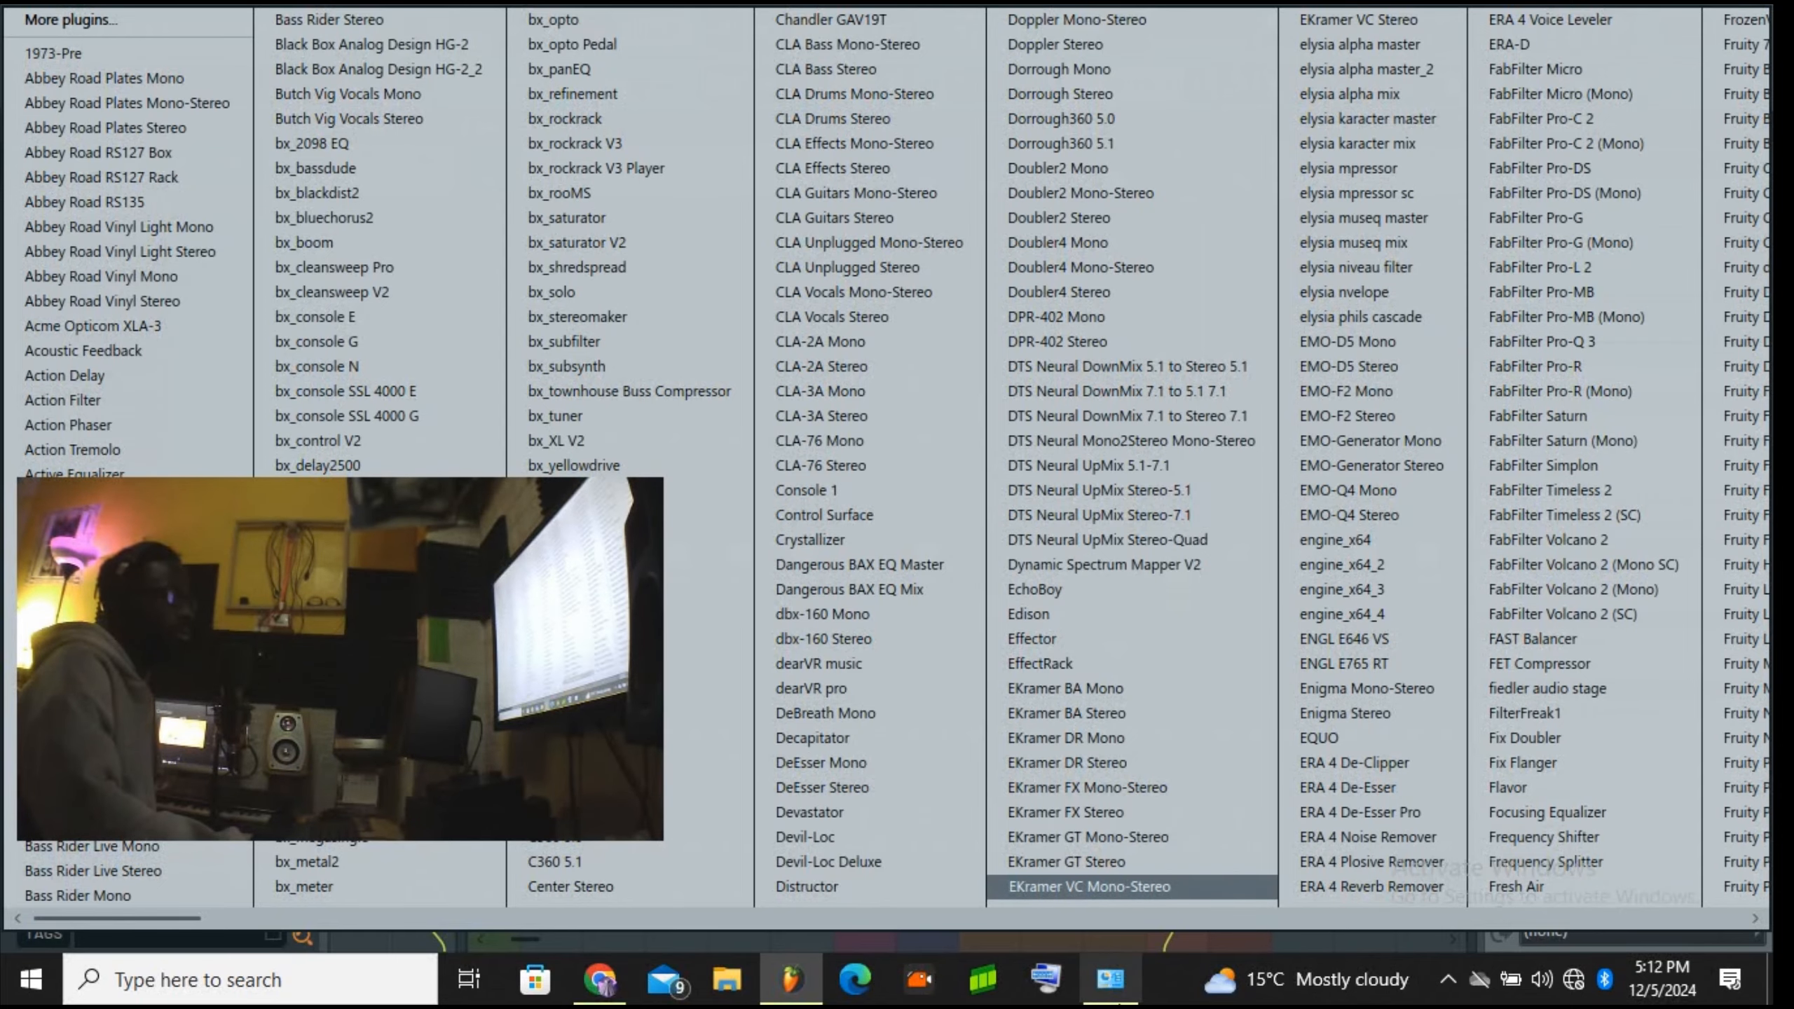
pyautogui.click(1137, 975)
pyautogui.click(1137, 976)
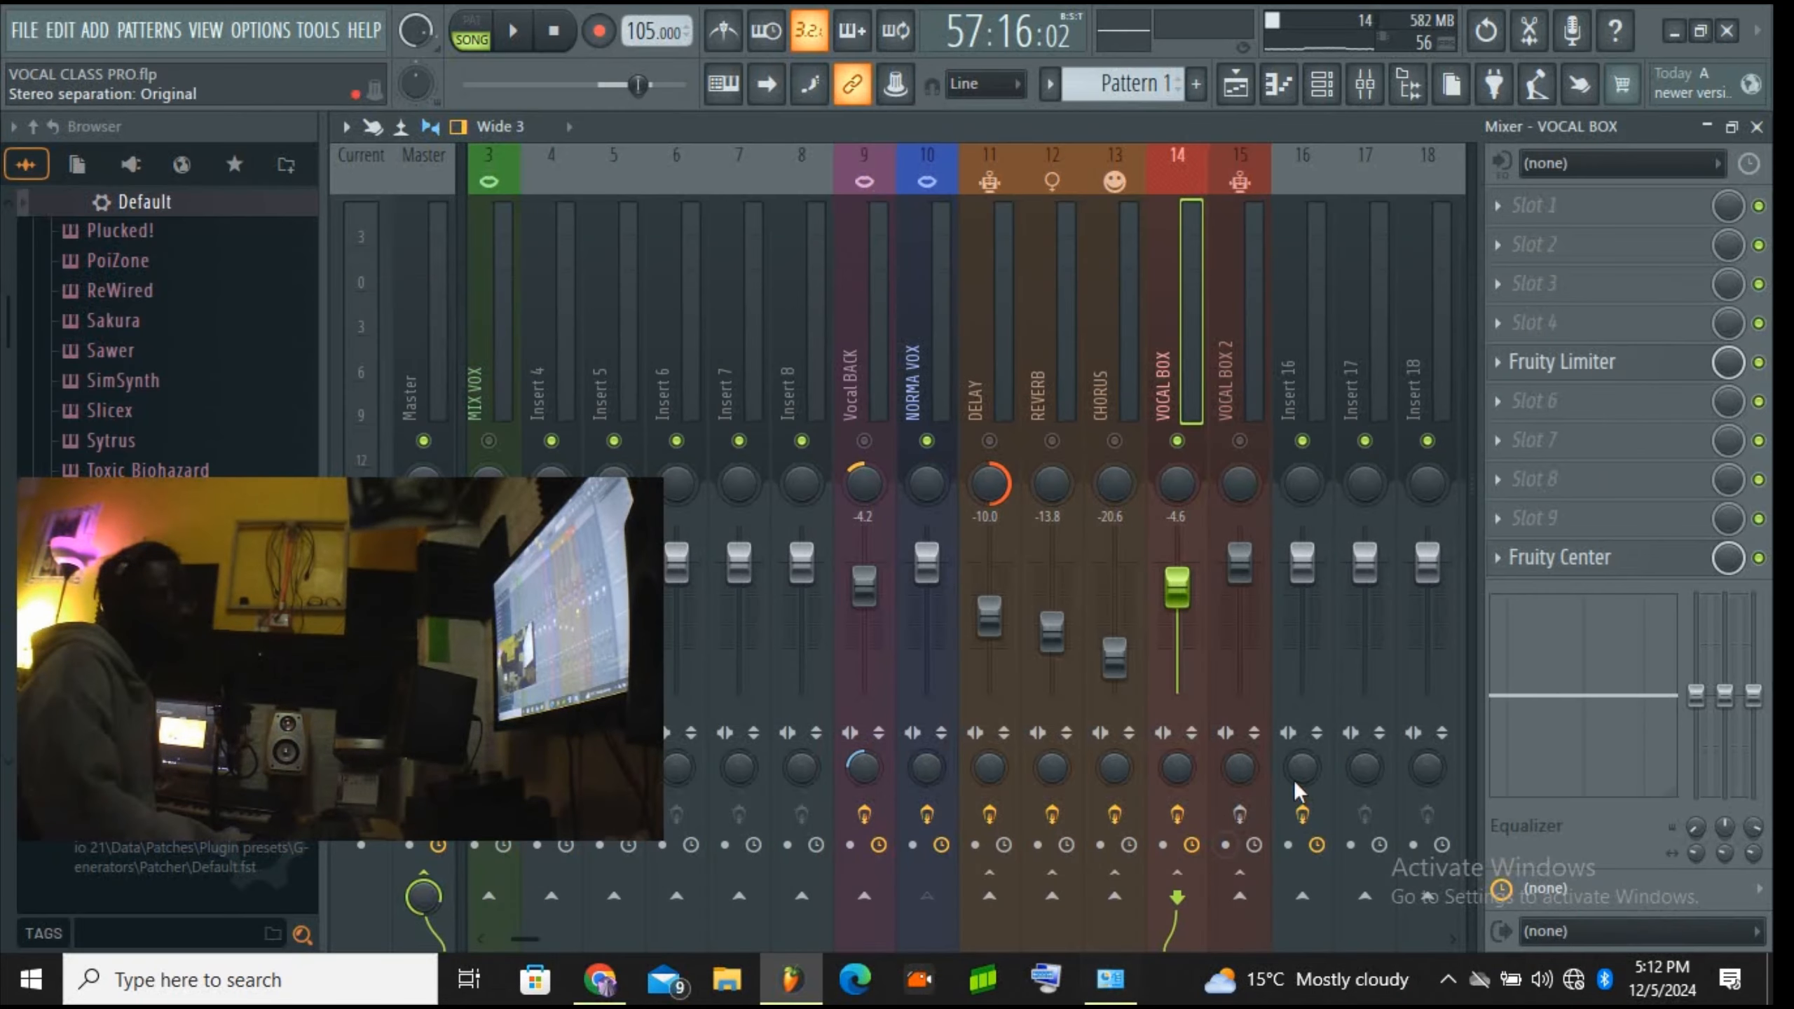
# Step: Load the Default preset in VOCAL BOX's Fruity Limiter and start playback with its level display in view
pyautogui.click(1575, 363)
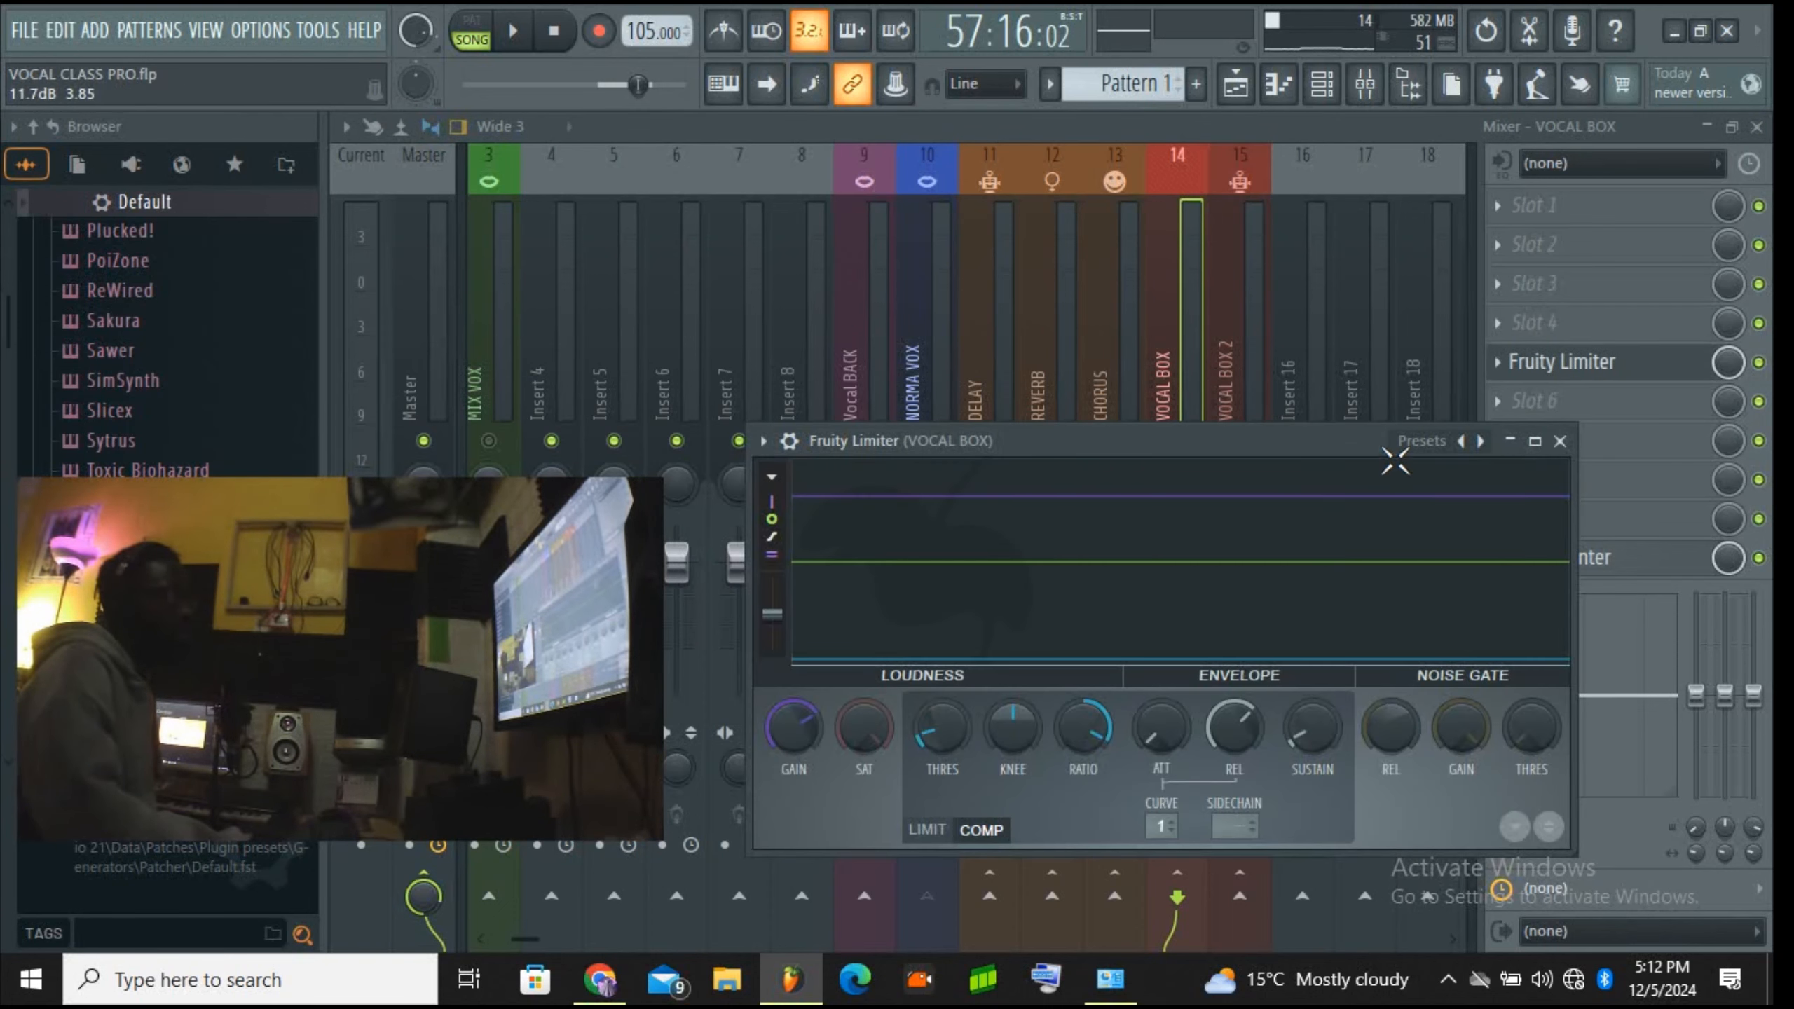
pyautogui.click(1426, 444)
pyautogui.click(1466, 460)
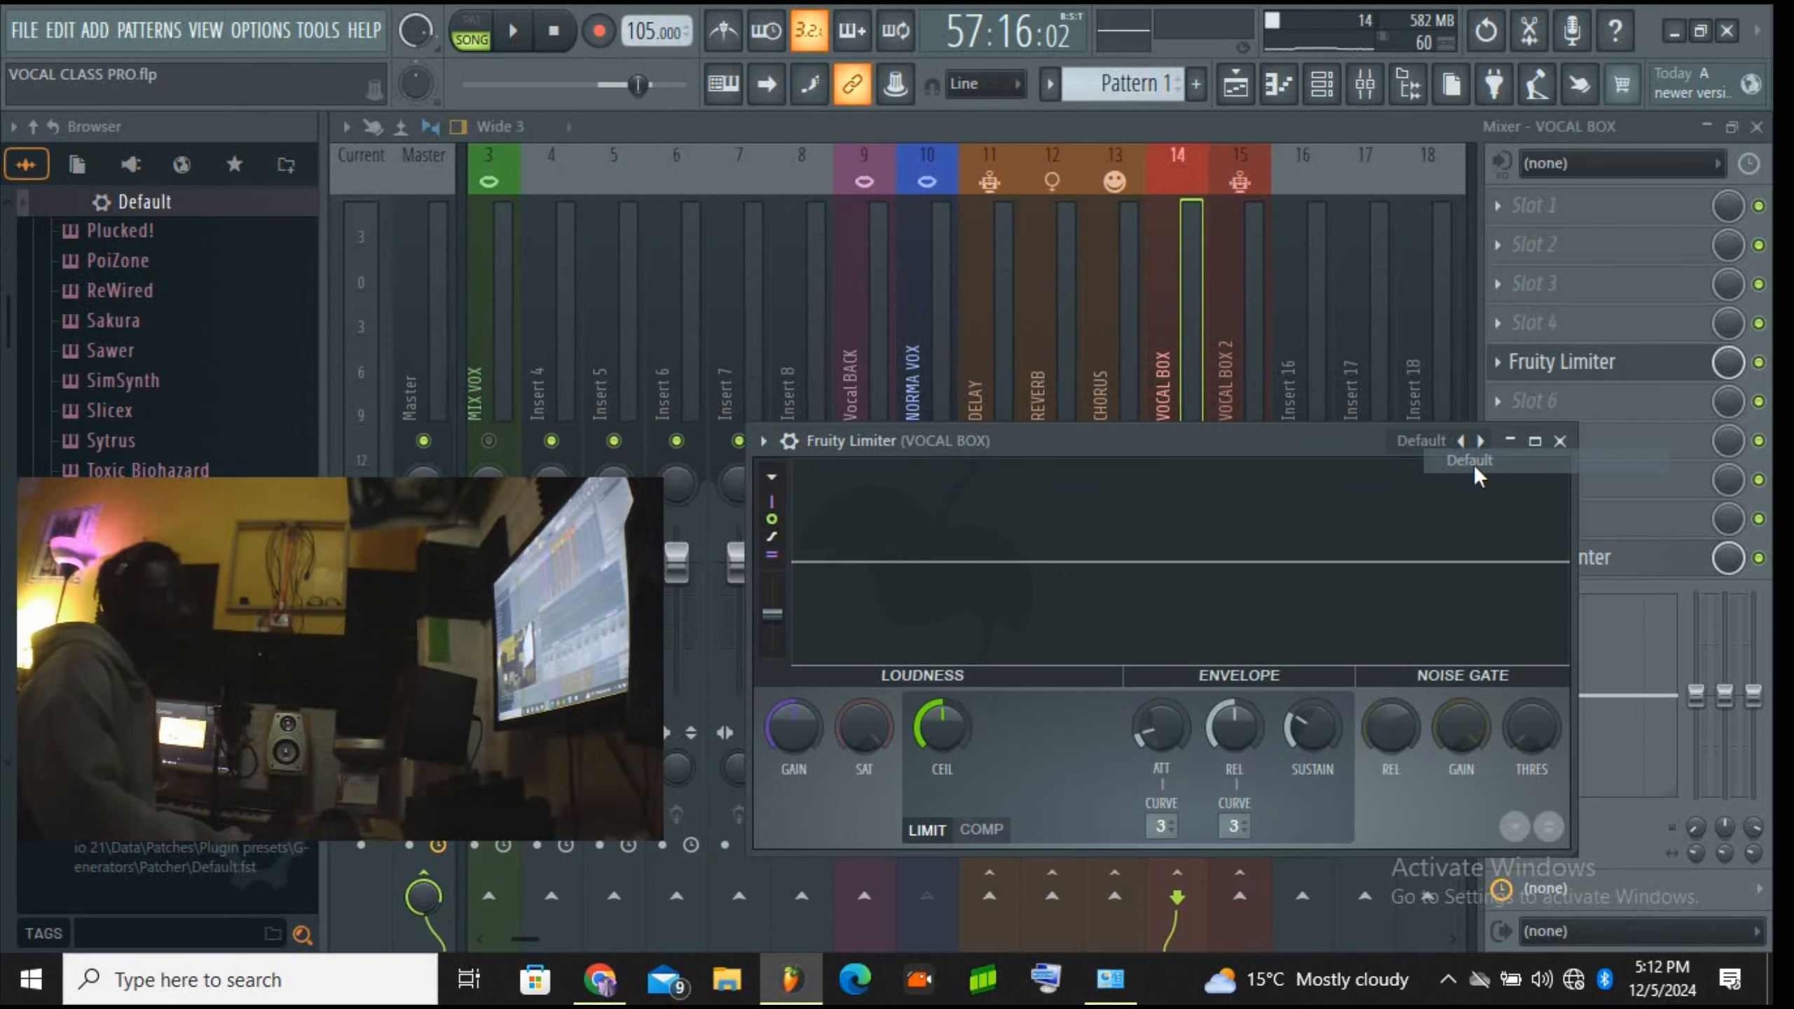
pyautogui.moveTo(1060, 443); pyautogui.dragTo(1037, 489)
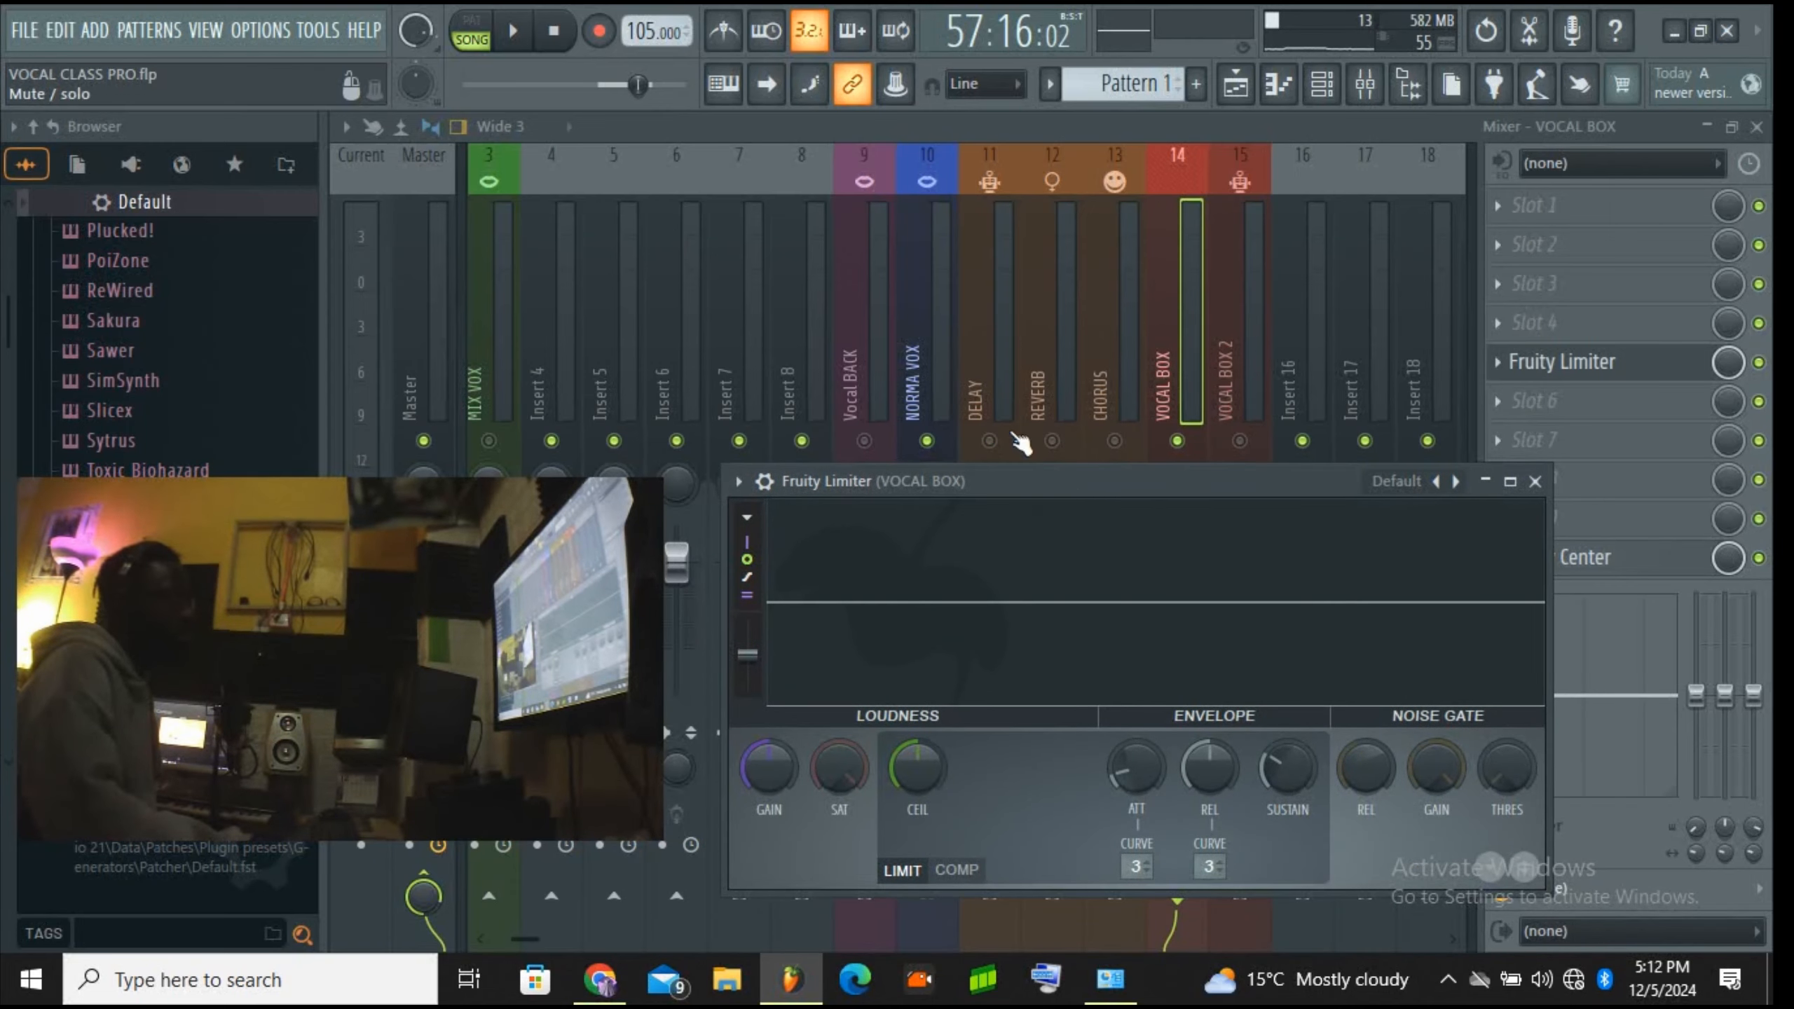
pyautogui.press('space')
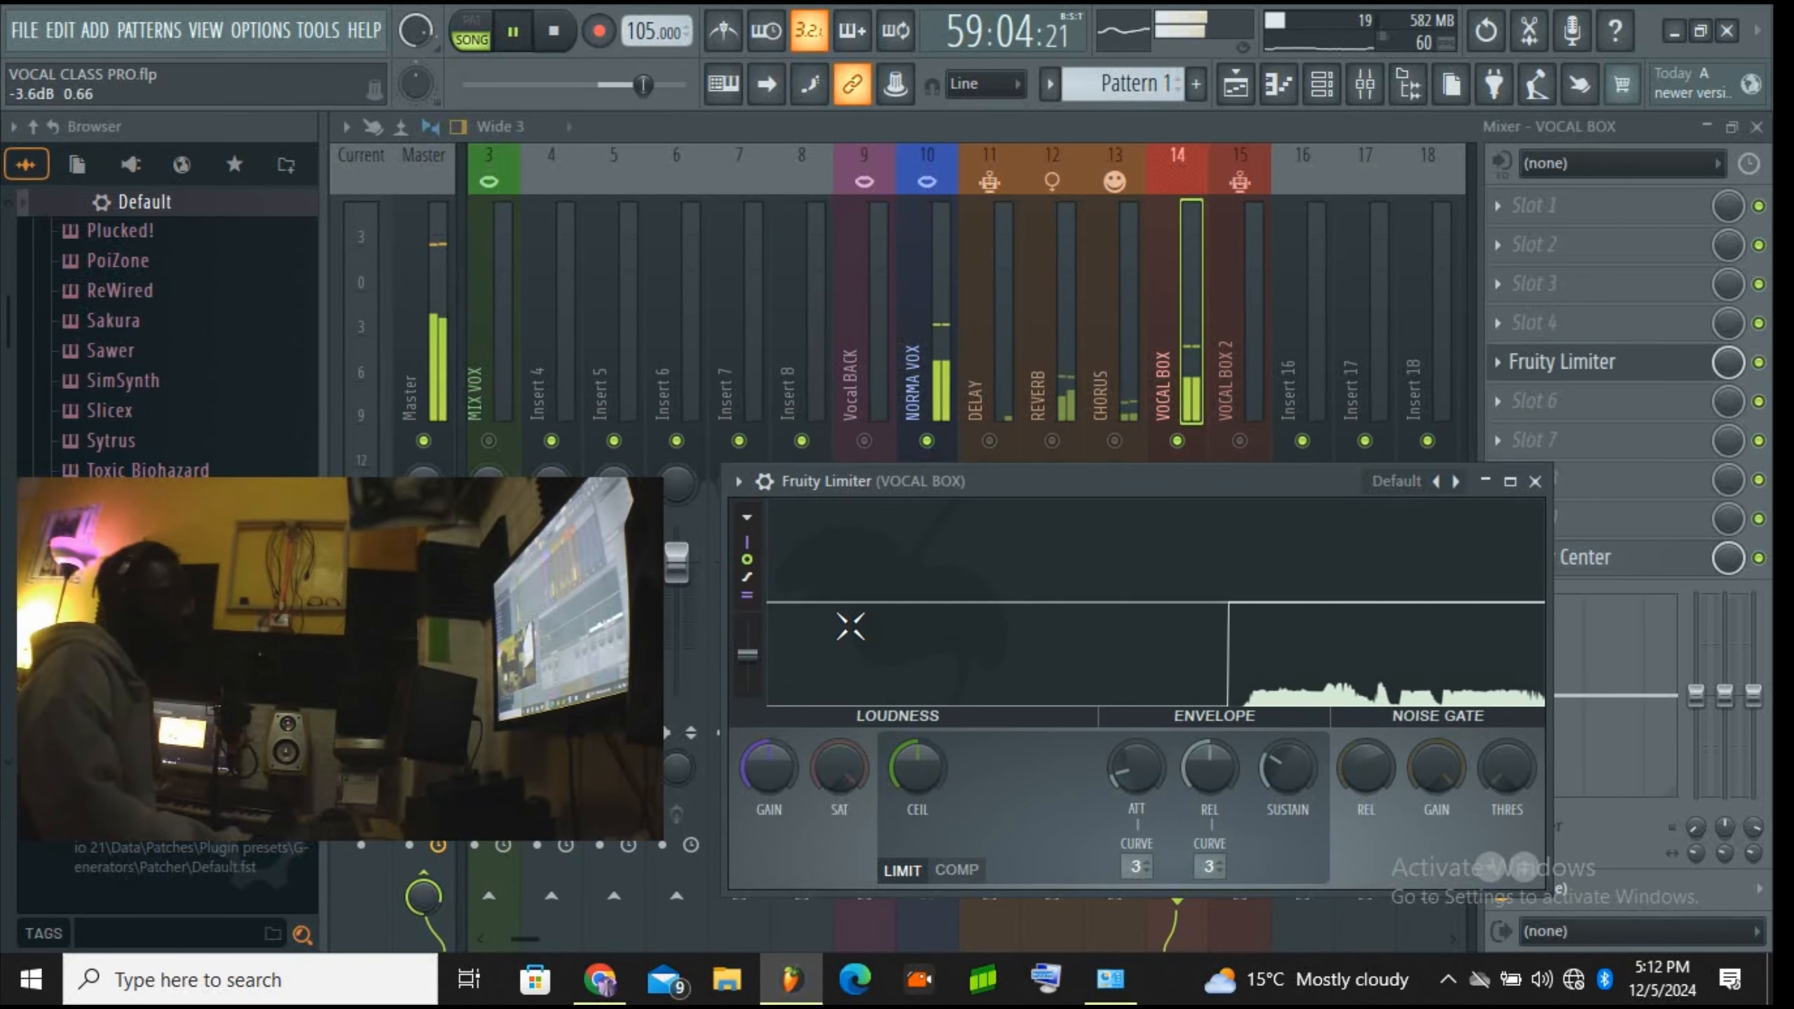
# Step: Switch the VOCAL BOX limiter to compressor mode, pausing the song to set the threshold to -29.7 dB and raise the ratio
pyautogui.click(955, 866)
pyautogui.press('space')
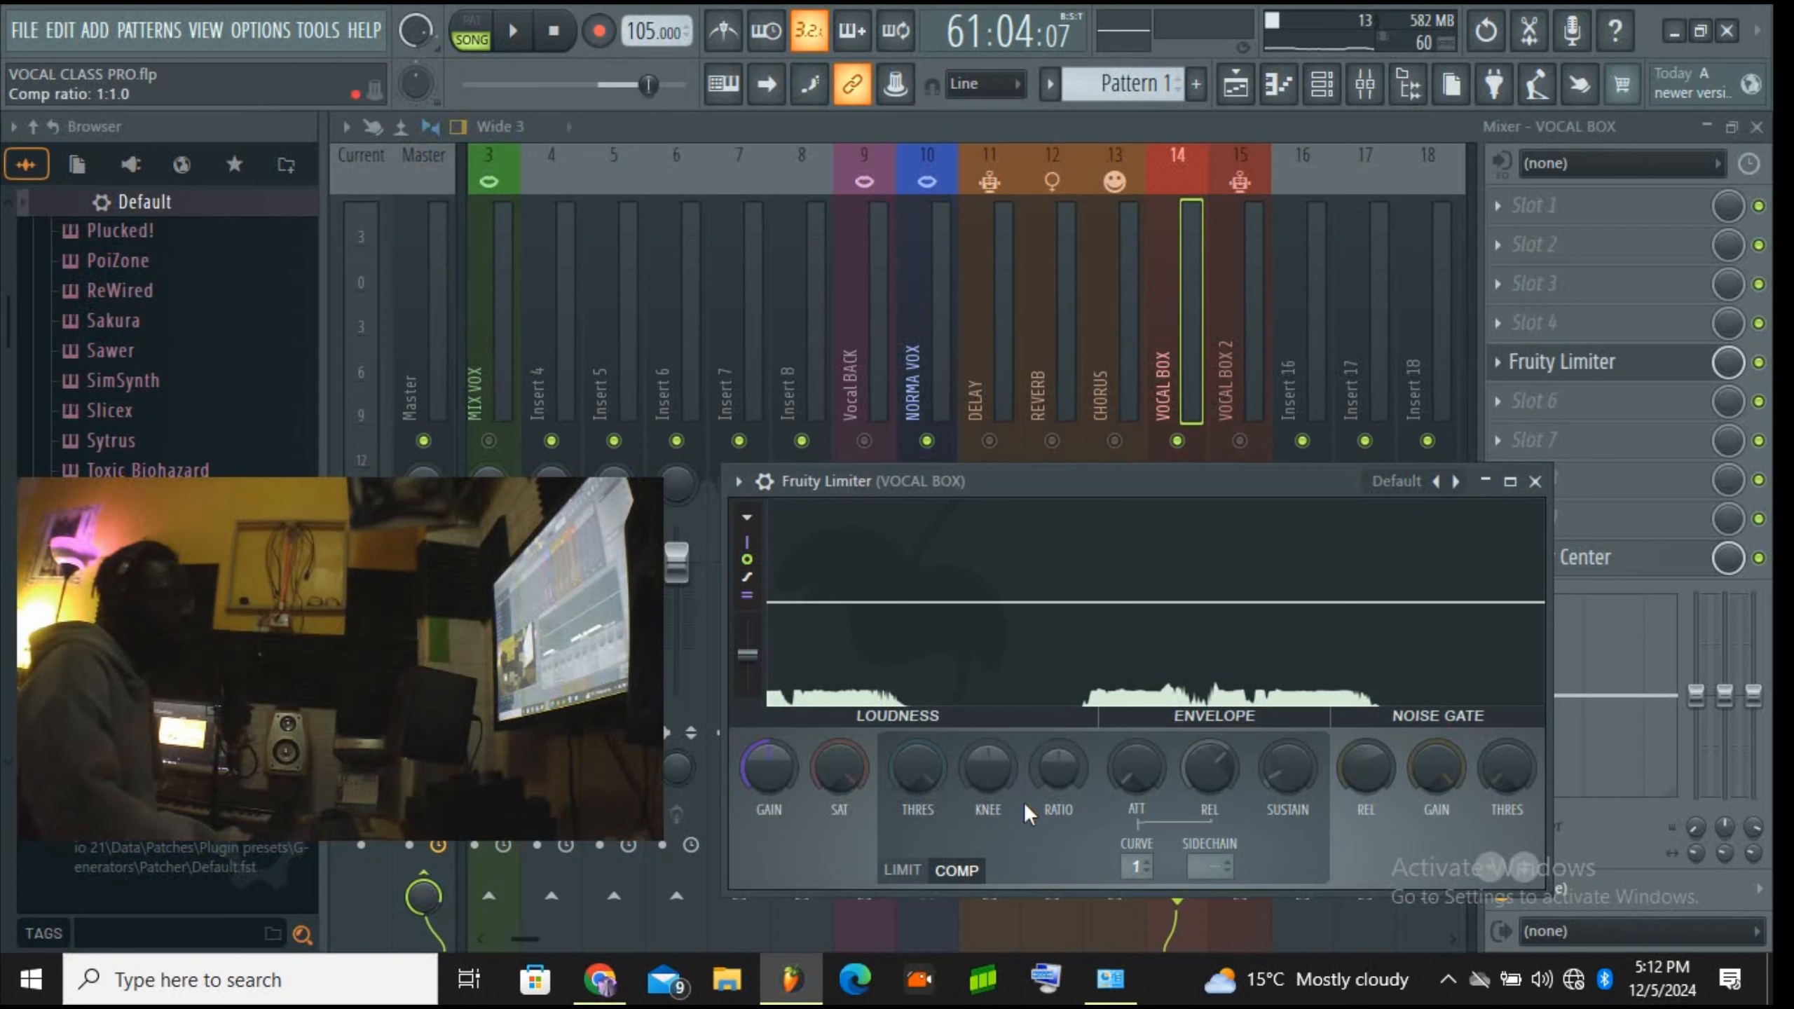
pyautogui.moveTo(925, 760); pyautogui.dragTo(925, 931)
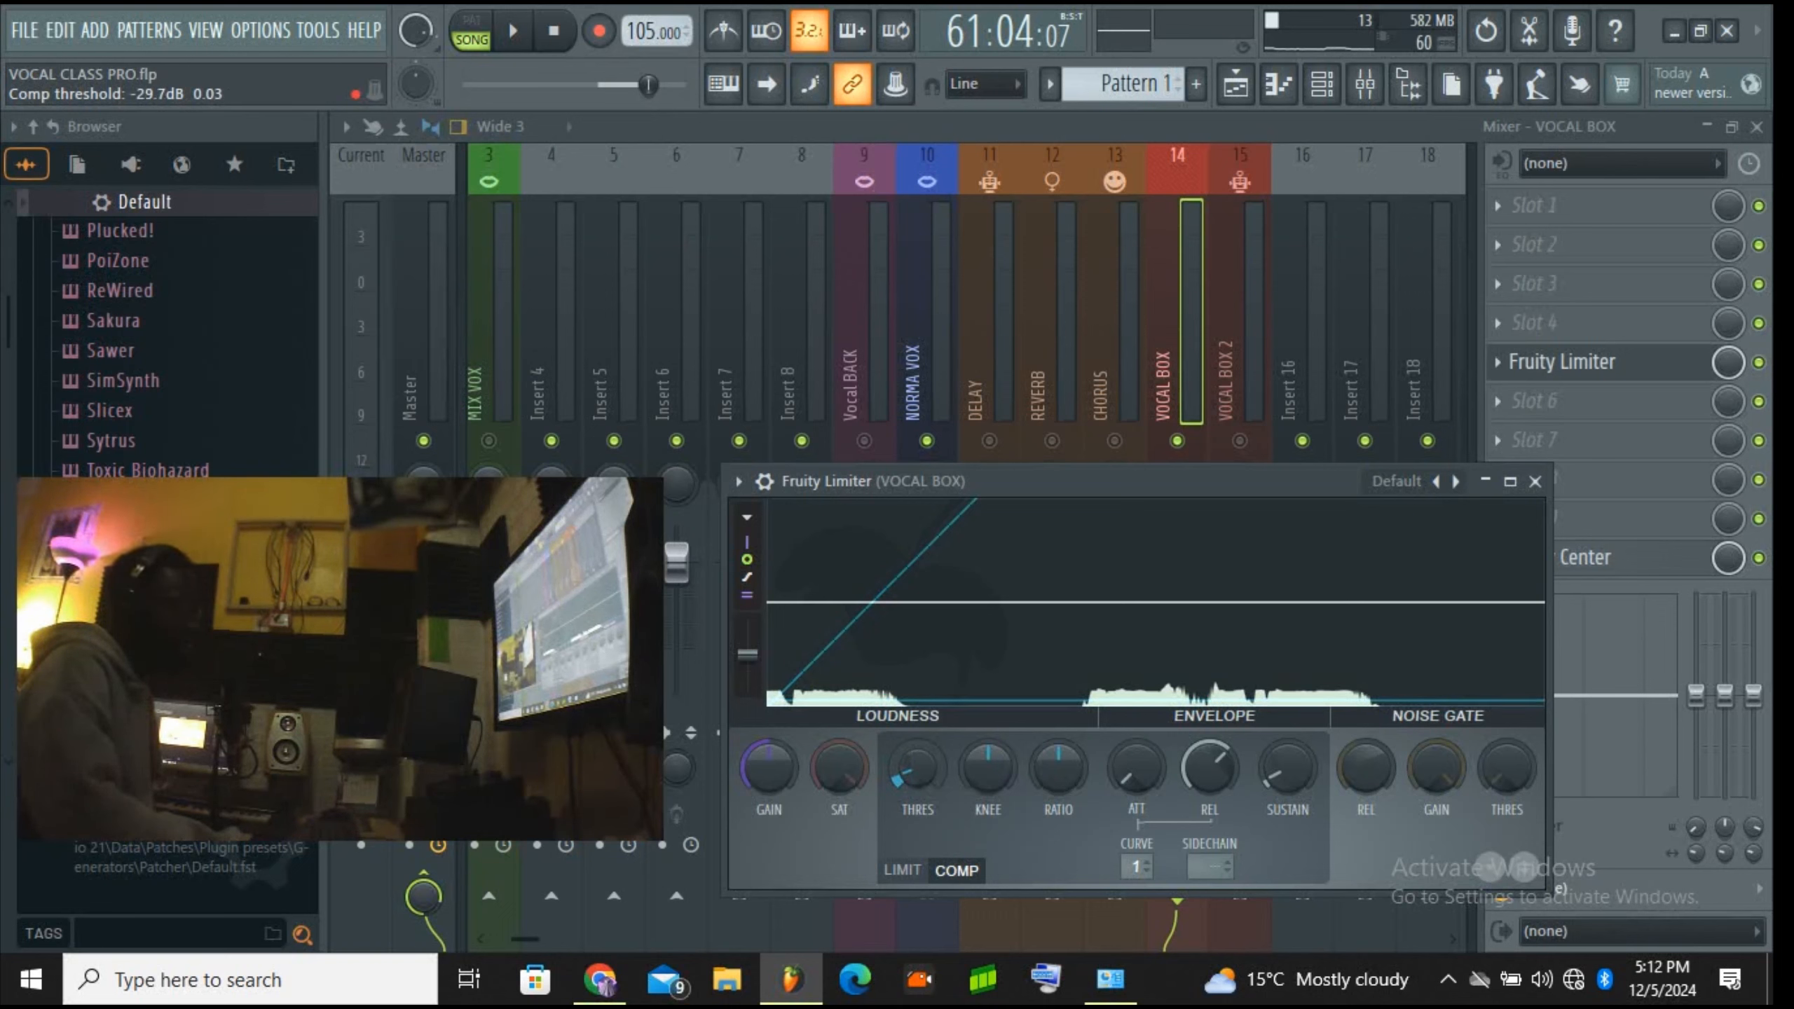
pyautogui.moveTo(1058, 767); pyautogui.dragTo(1059, 732)
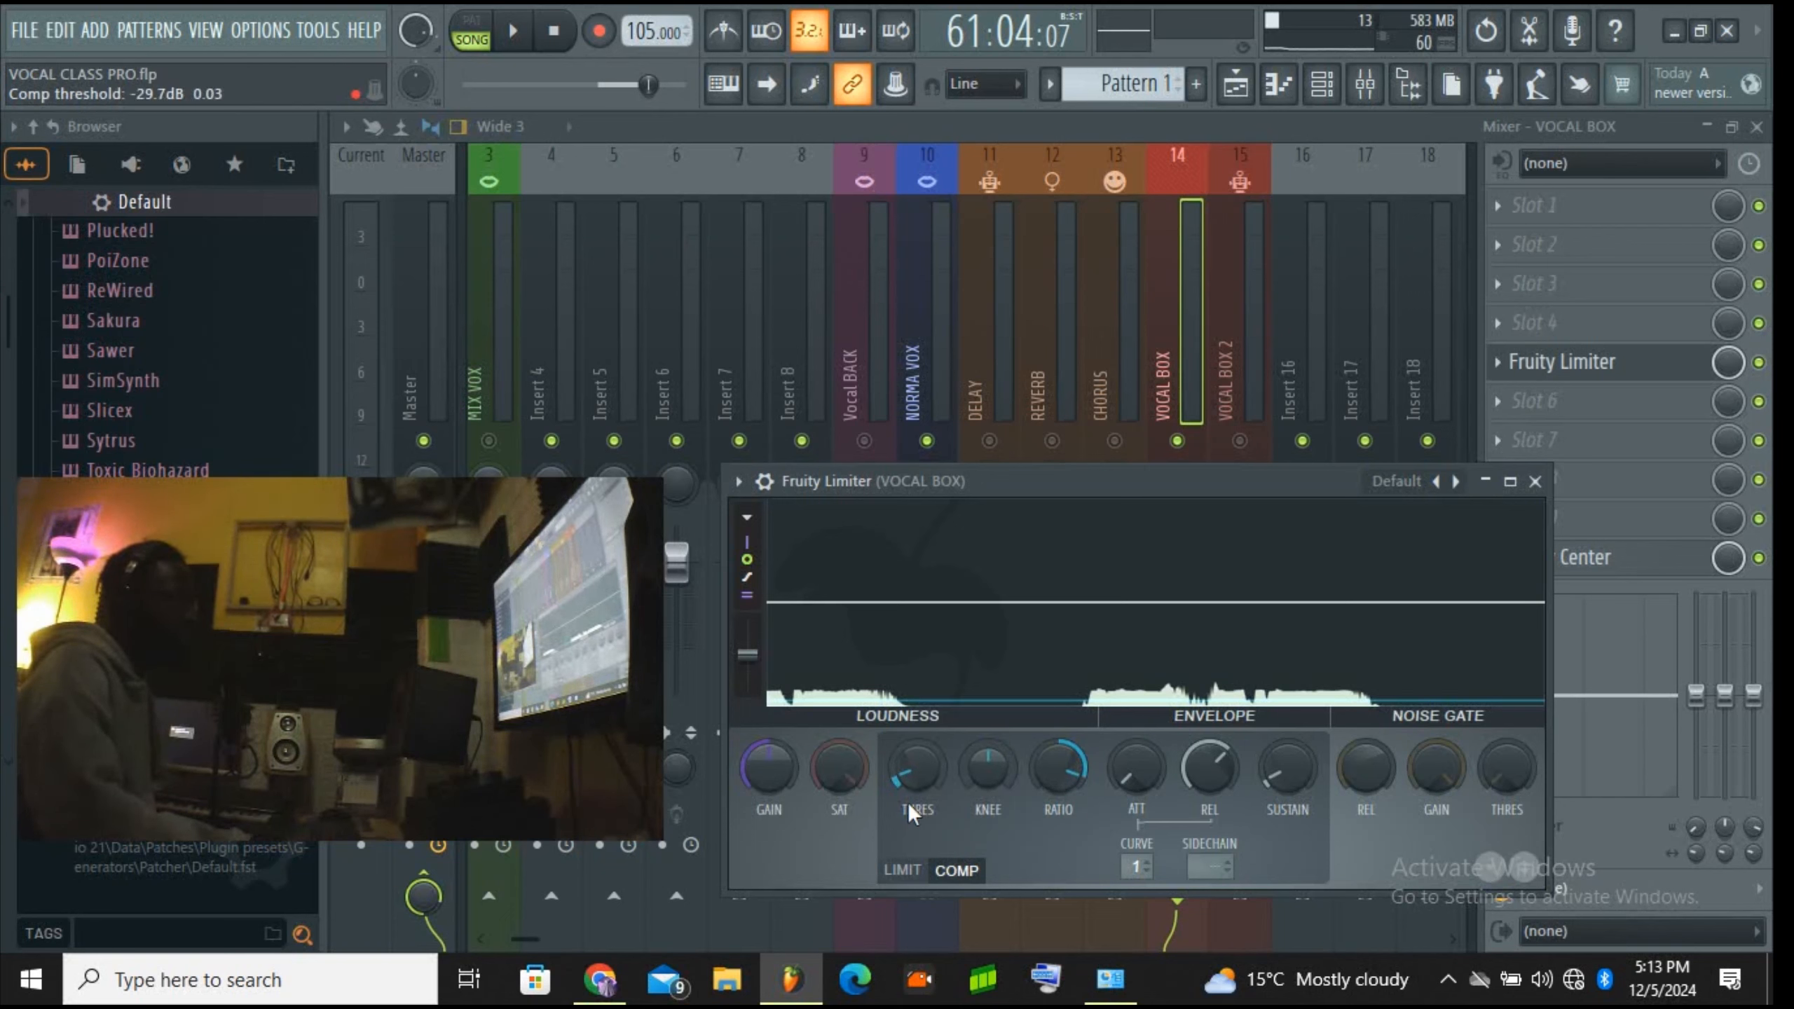
# Step: Resume playback and raise the gain of VOCAL BOX's Fruity Limiter to 7.4 dB
pyautogui.click(521, 37)
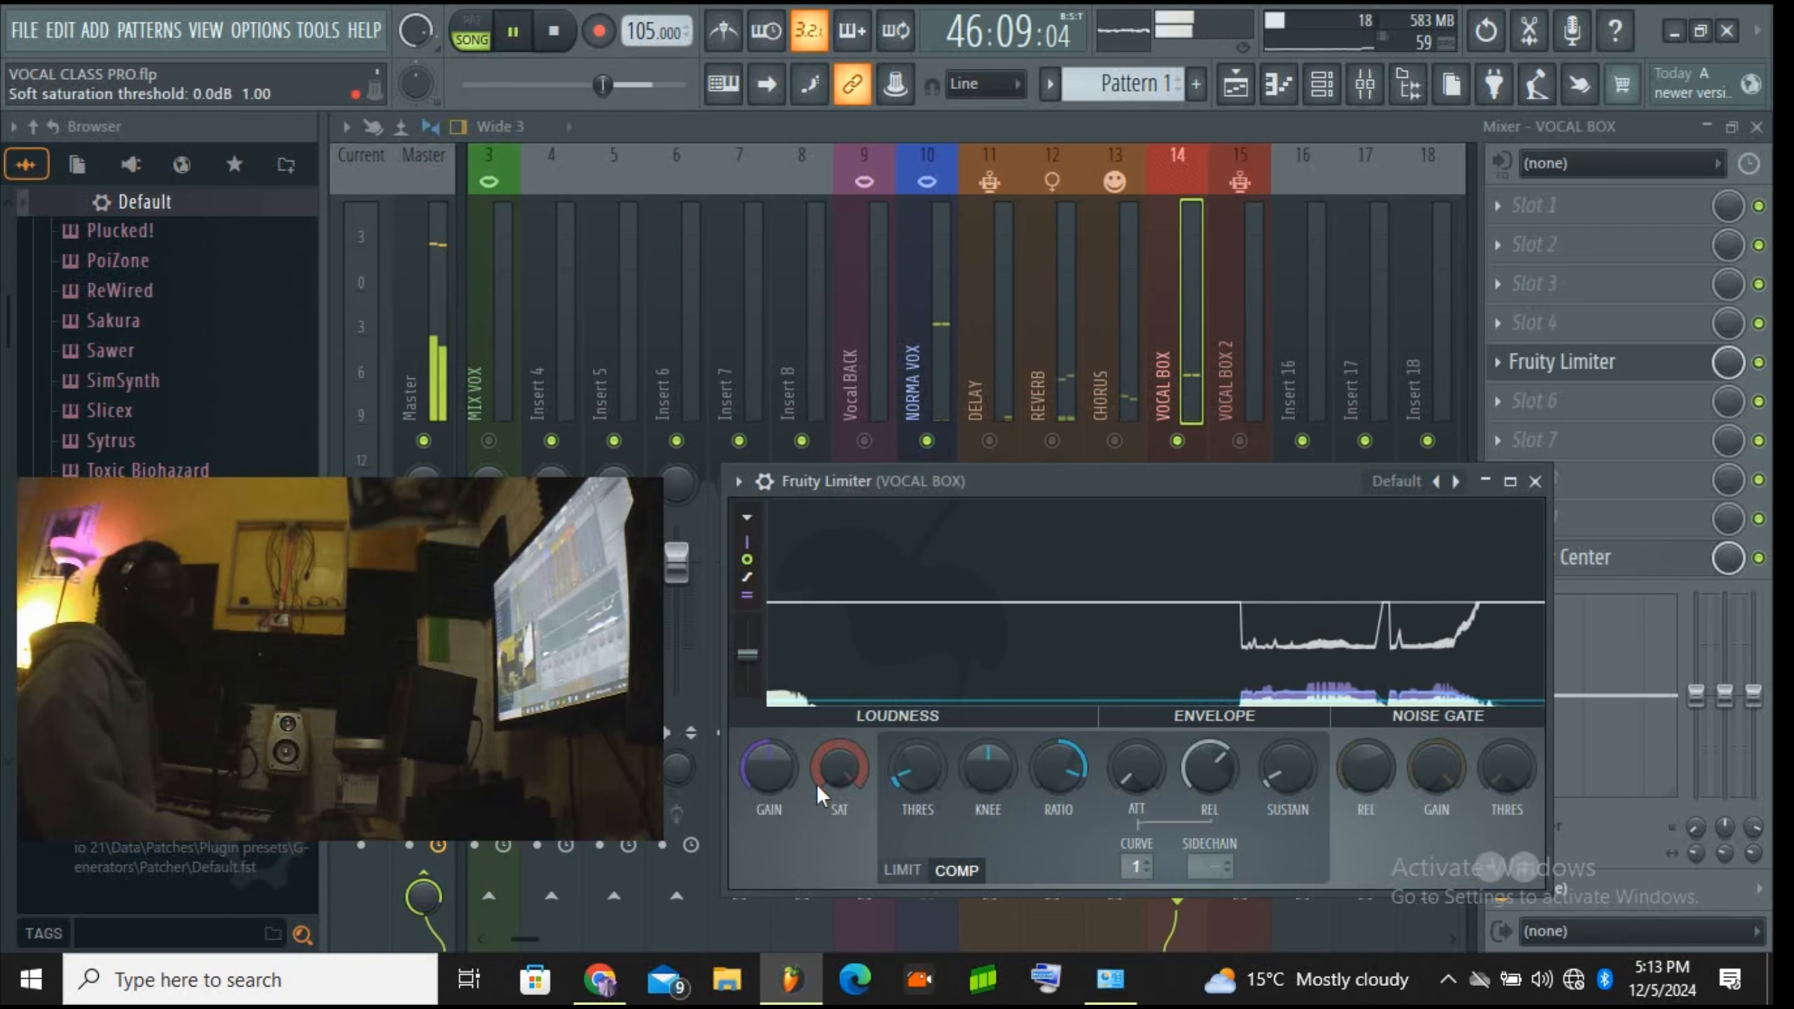
pyautogui.moveTo(769, 767); pyautogui.dragTo(769, 699)
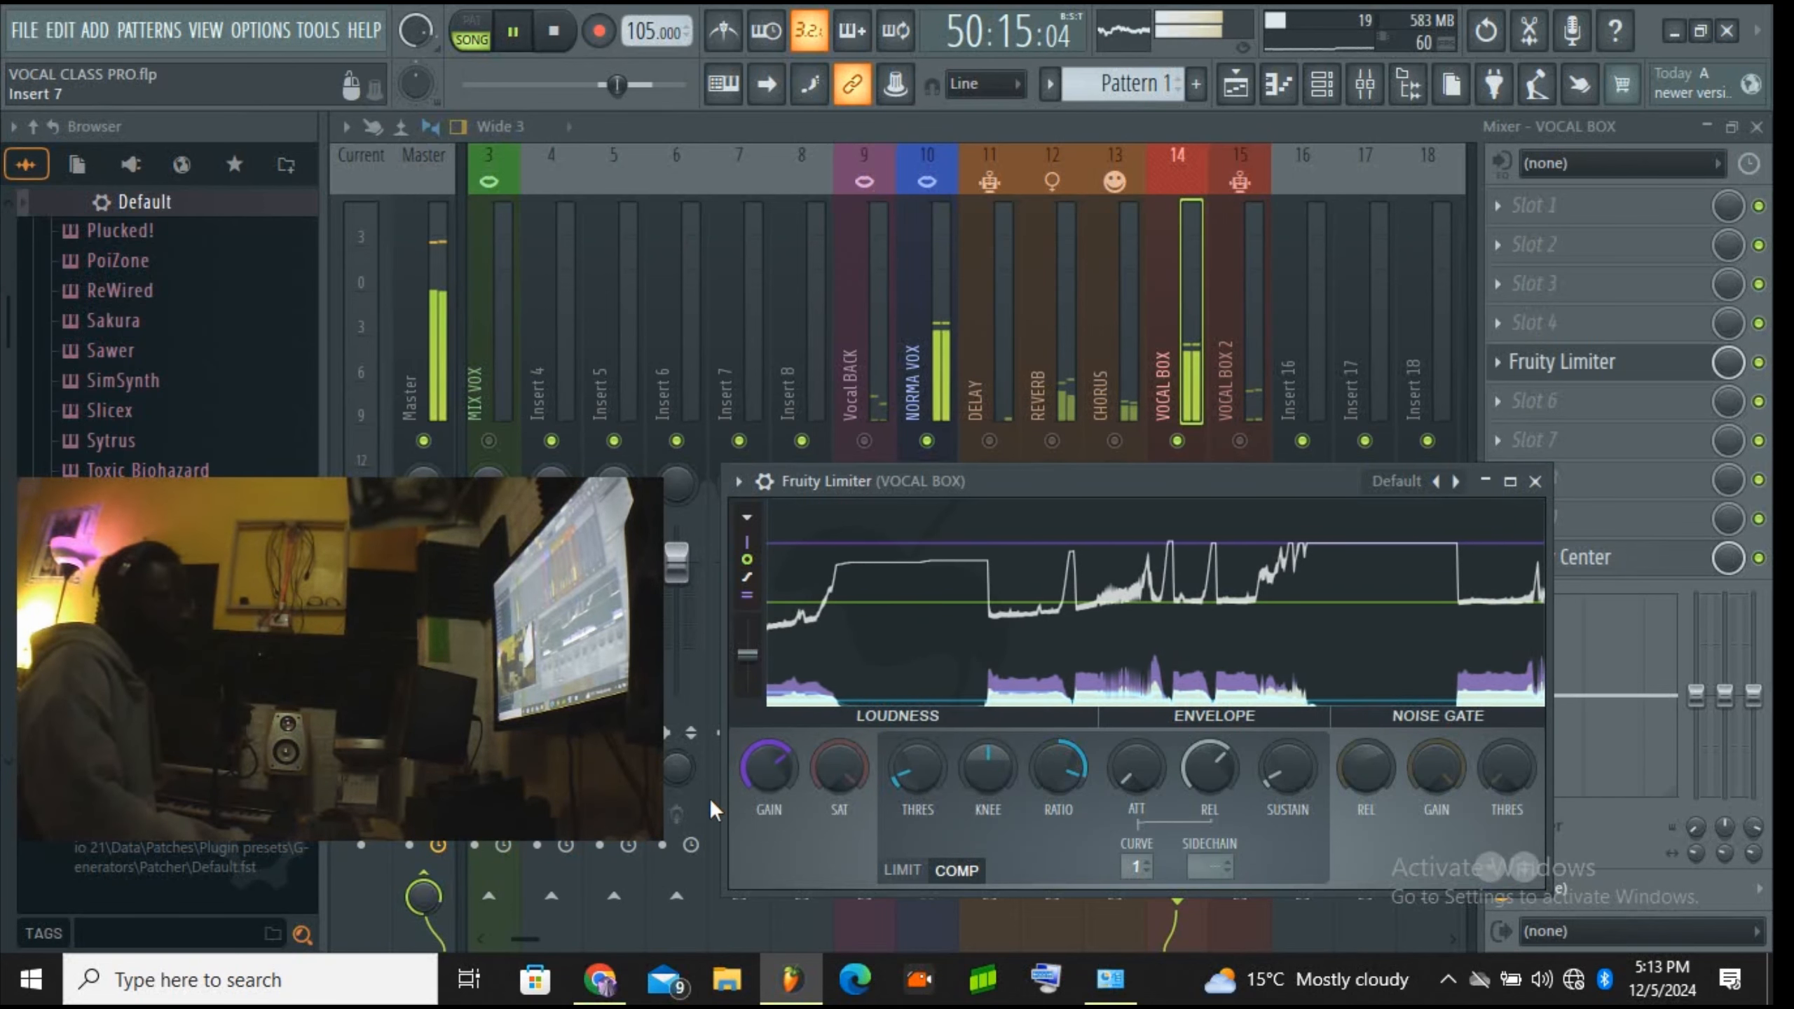
pyautogui.moveTo(782, 773); pyautogui.dragTo(782, 770)
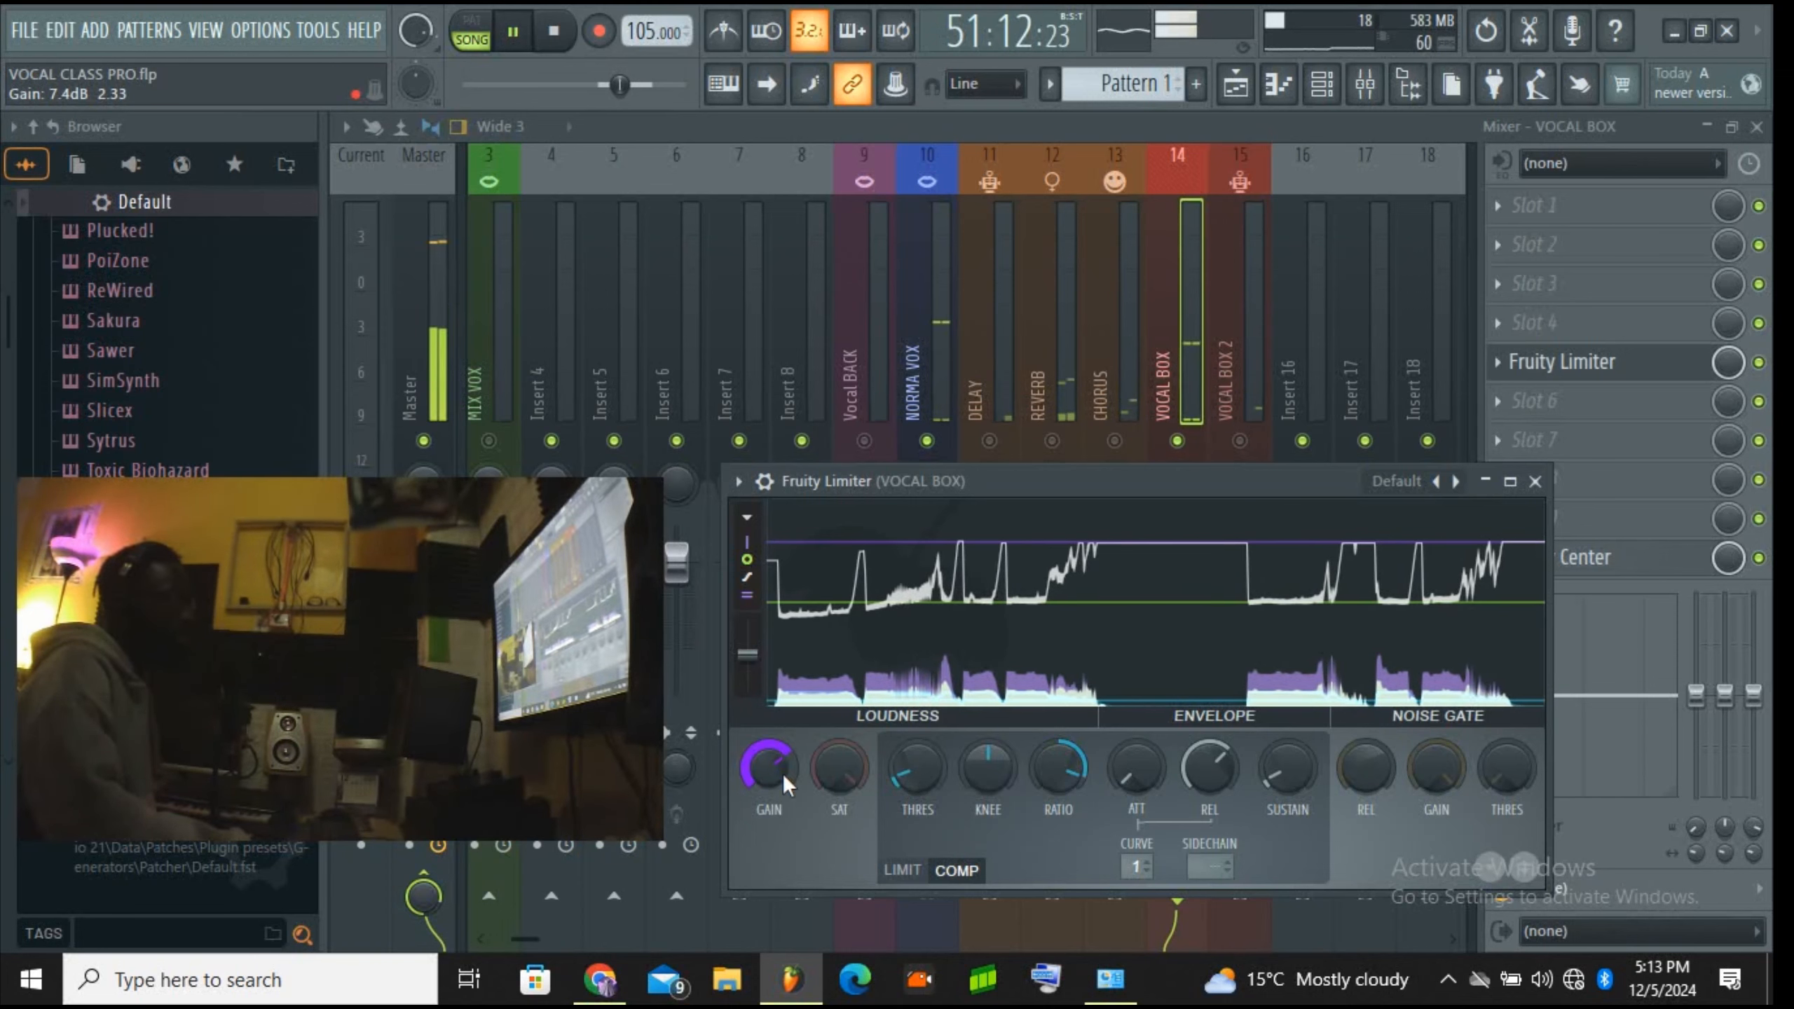
# Step: Fine-tune the compressor threshold and ratio on VOCAL BOX, and raise the limiter's gain to 8.7 dB
pyautogui.moveTo(928, 774); pyautogui.dragTo(928, 781)
pyautogui.moveTo(1045, 768); pyautogui.dragTo(1046, 773)
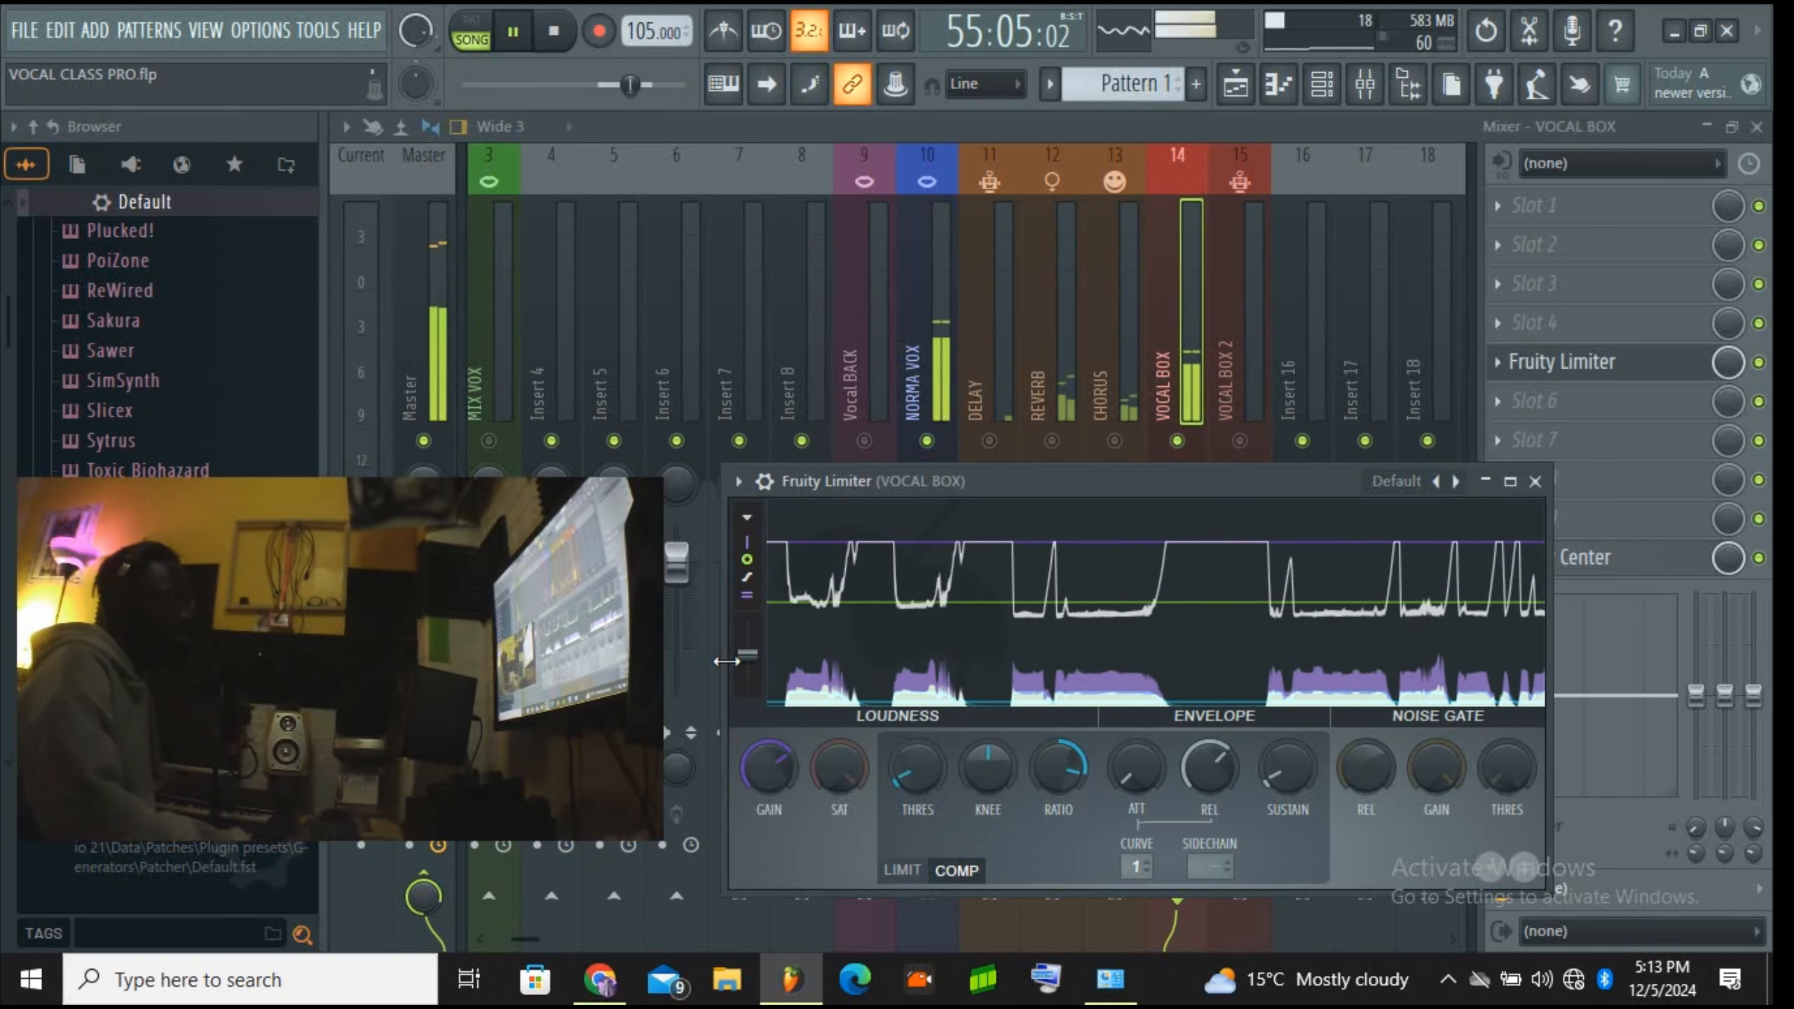
pyautogui.moveTo(770, 771); pyautogui.dragTo(769, 767)
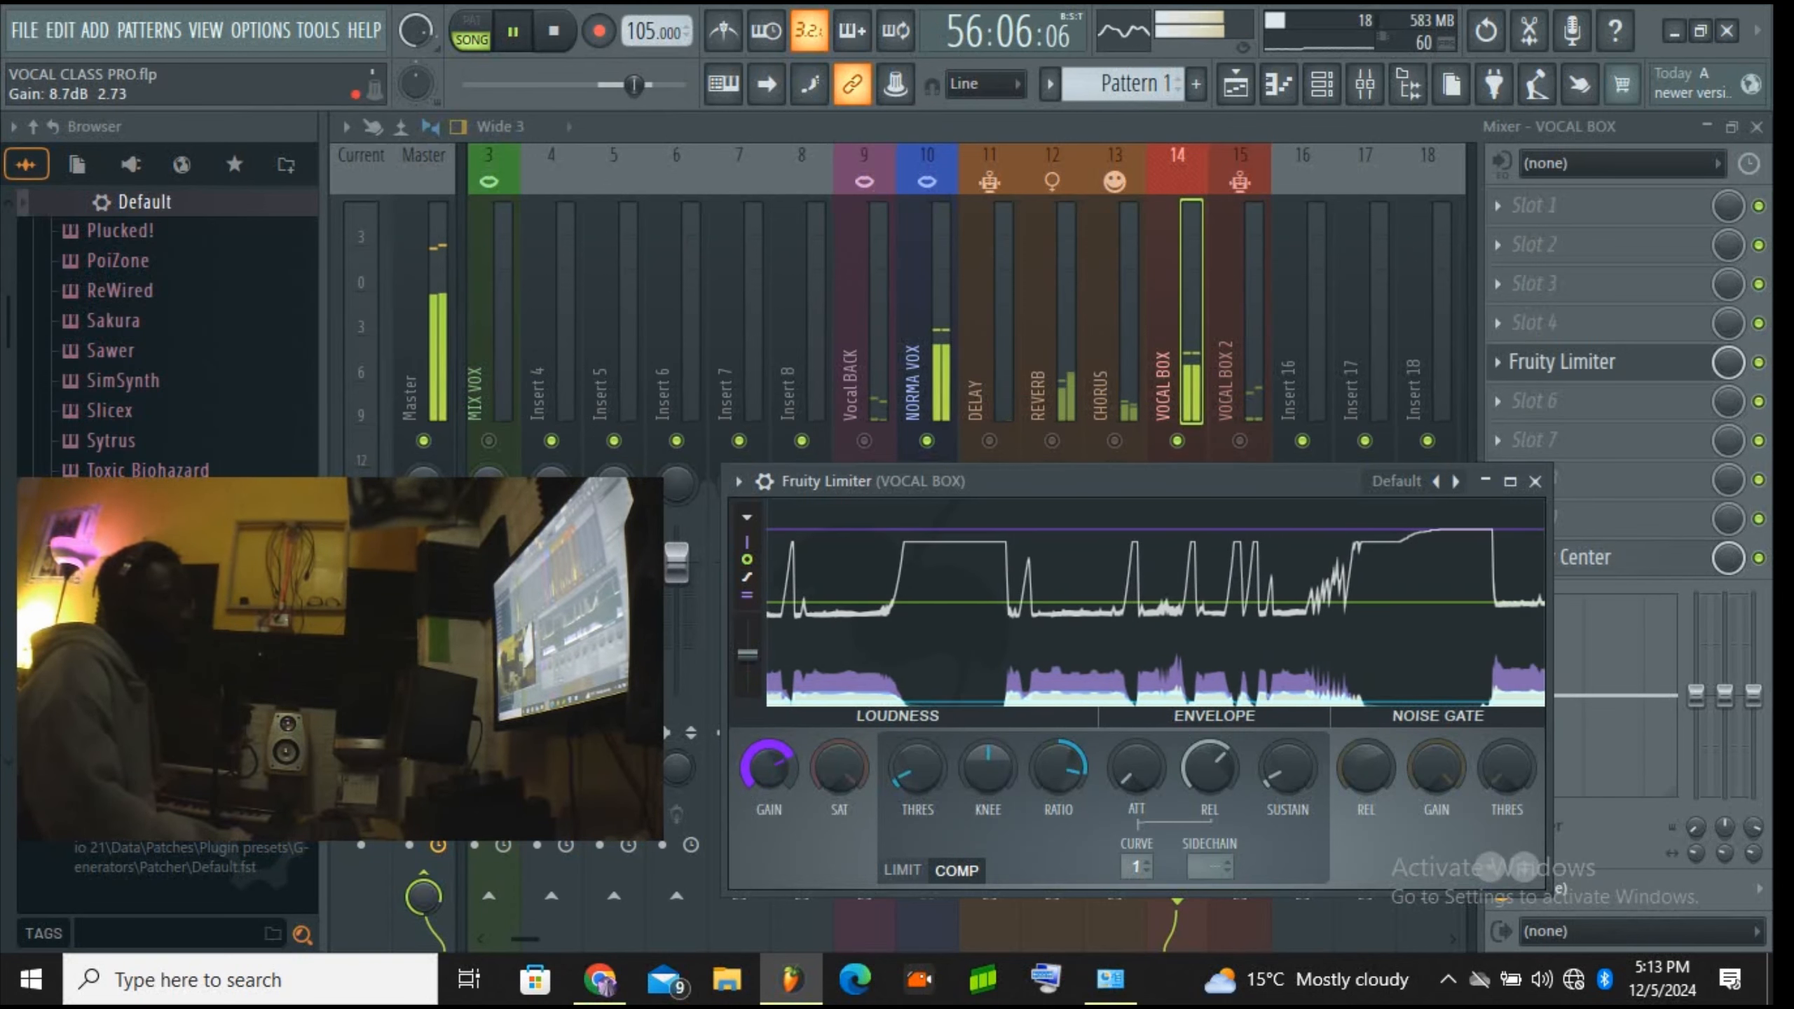
# Step: Close the Fruity Limiter and compare the playing mix with VOCAL BOX muted and unmuted
pyautogui.click(1535, 482)
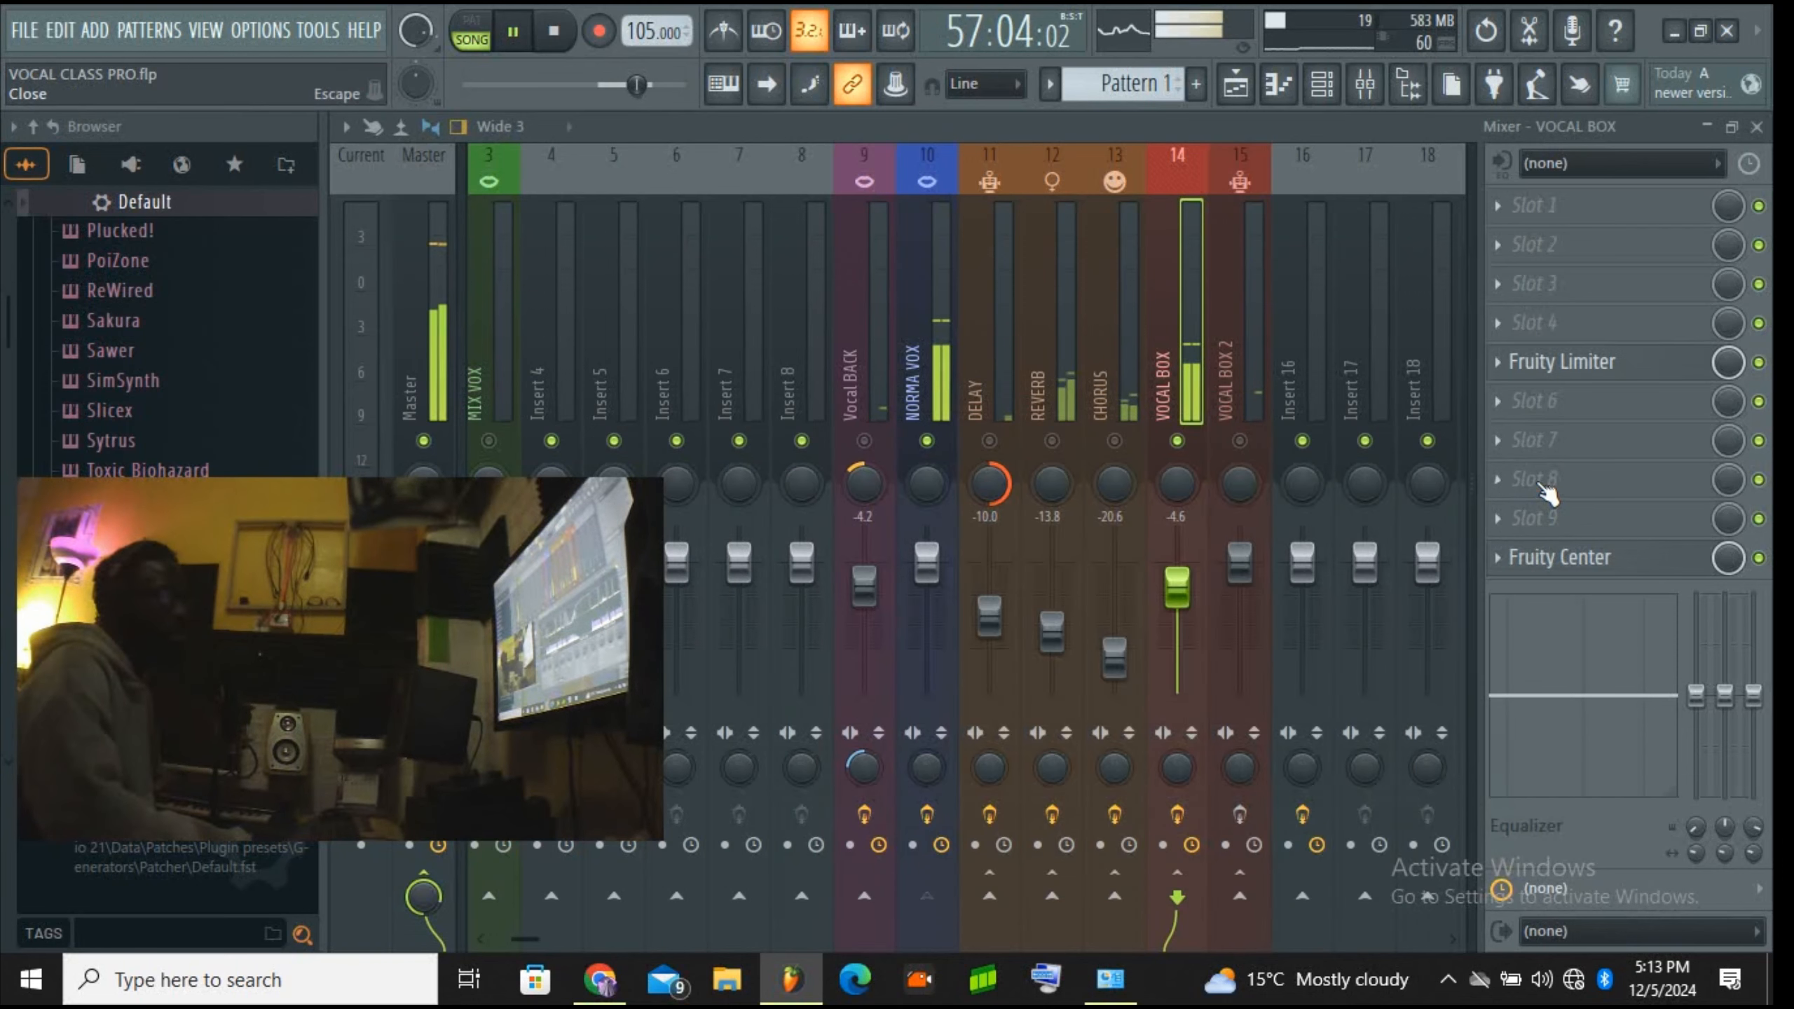
pyautogui.click(1178, 441)
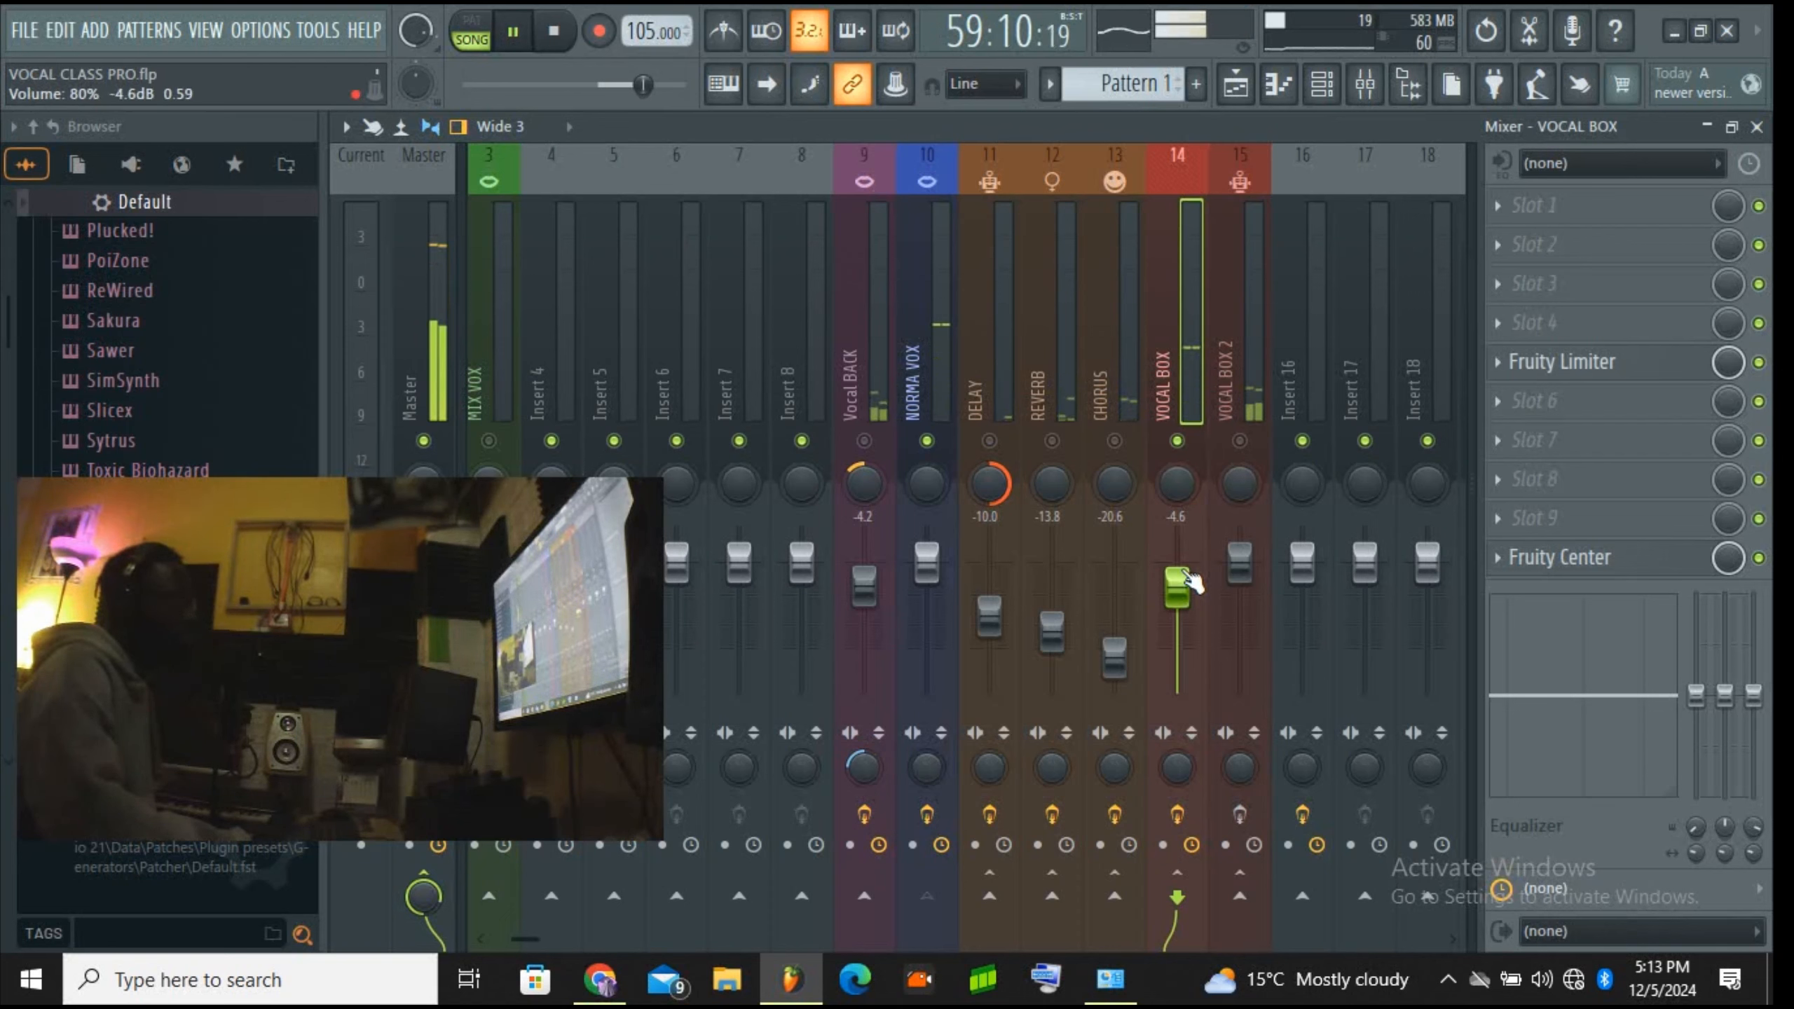
# Step: Pause the song and inspect the effects chain and Fruity send on the NORMA VOX channel
pyautogui.click(521, 31)
pyautogui.click(917, 371)
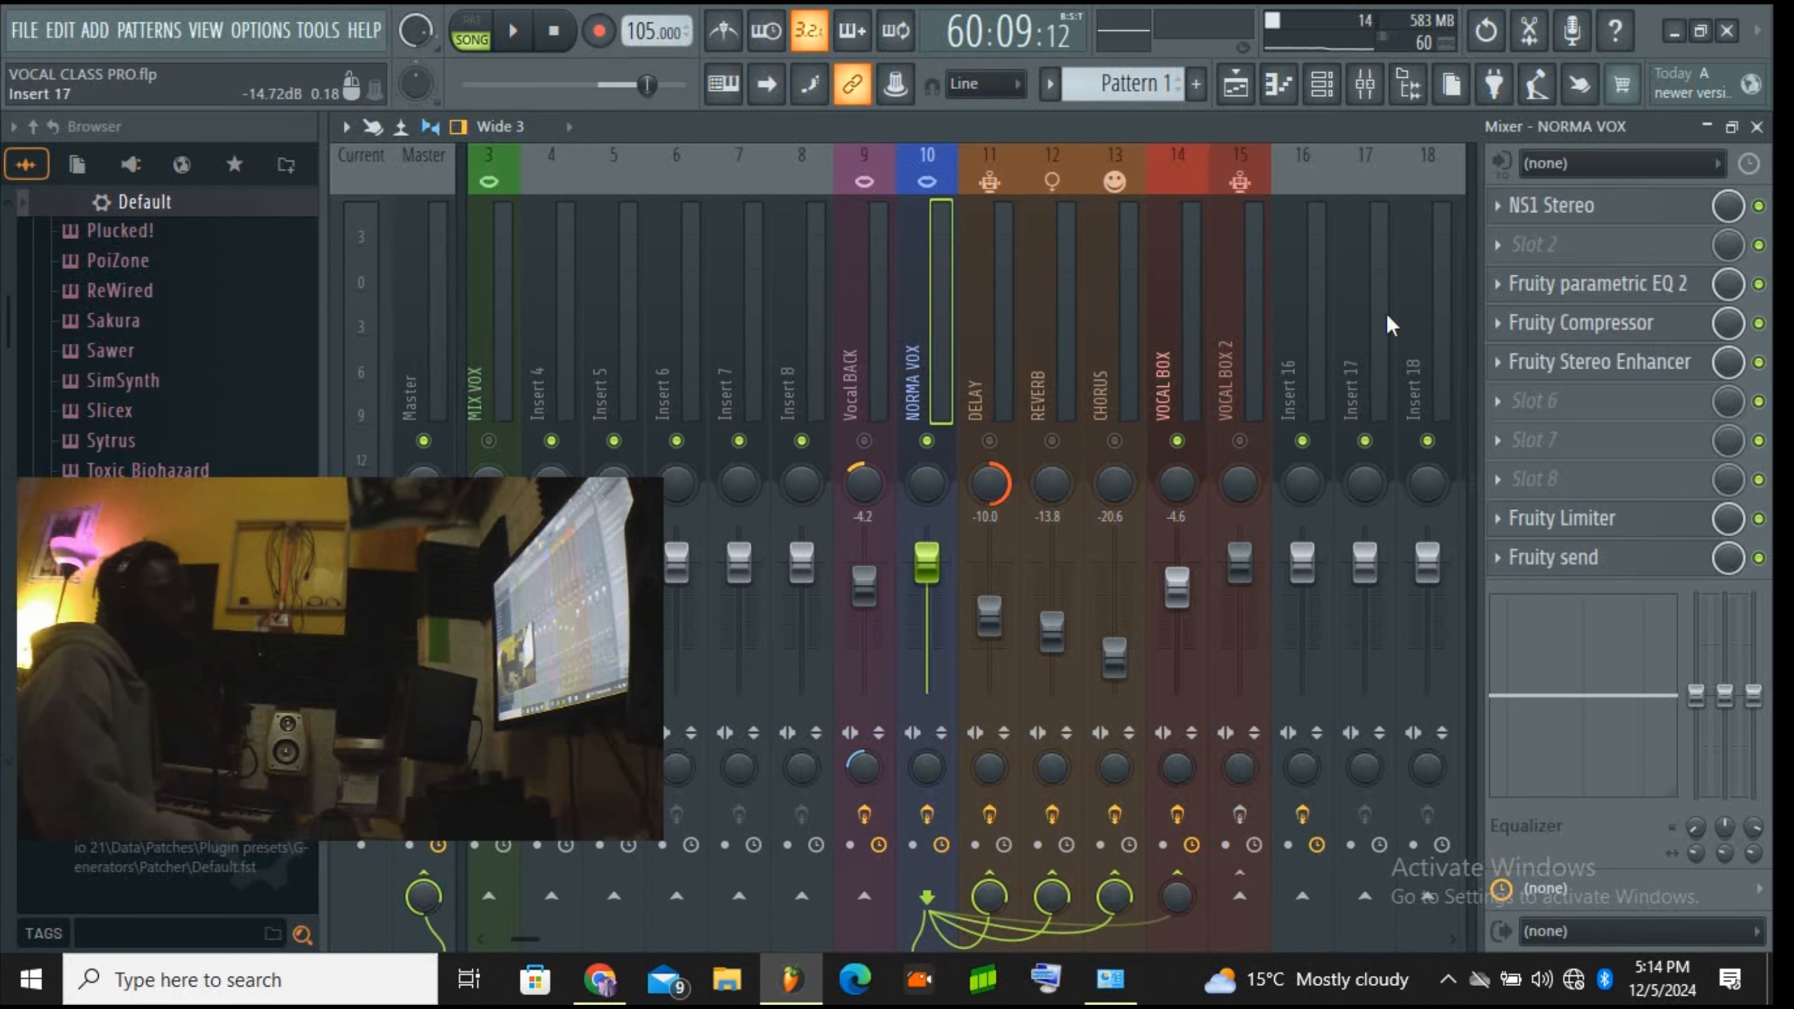
pyautogui.click(1668, 284)
pyautogui.click(1618, 324)
pyautogui.click(1624, 361)
pyautogui.click(1296, 440)
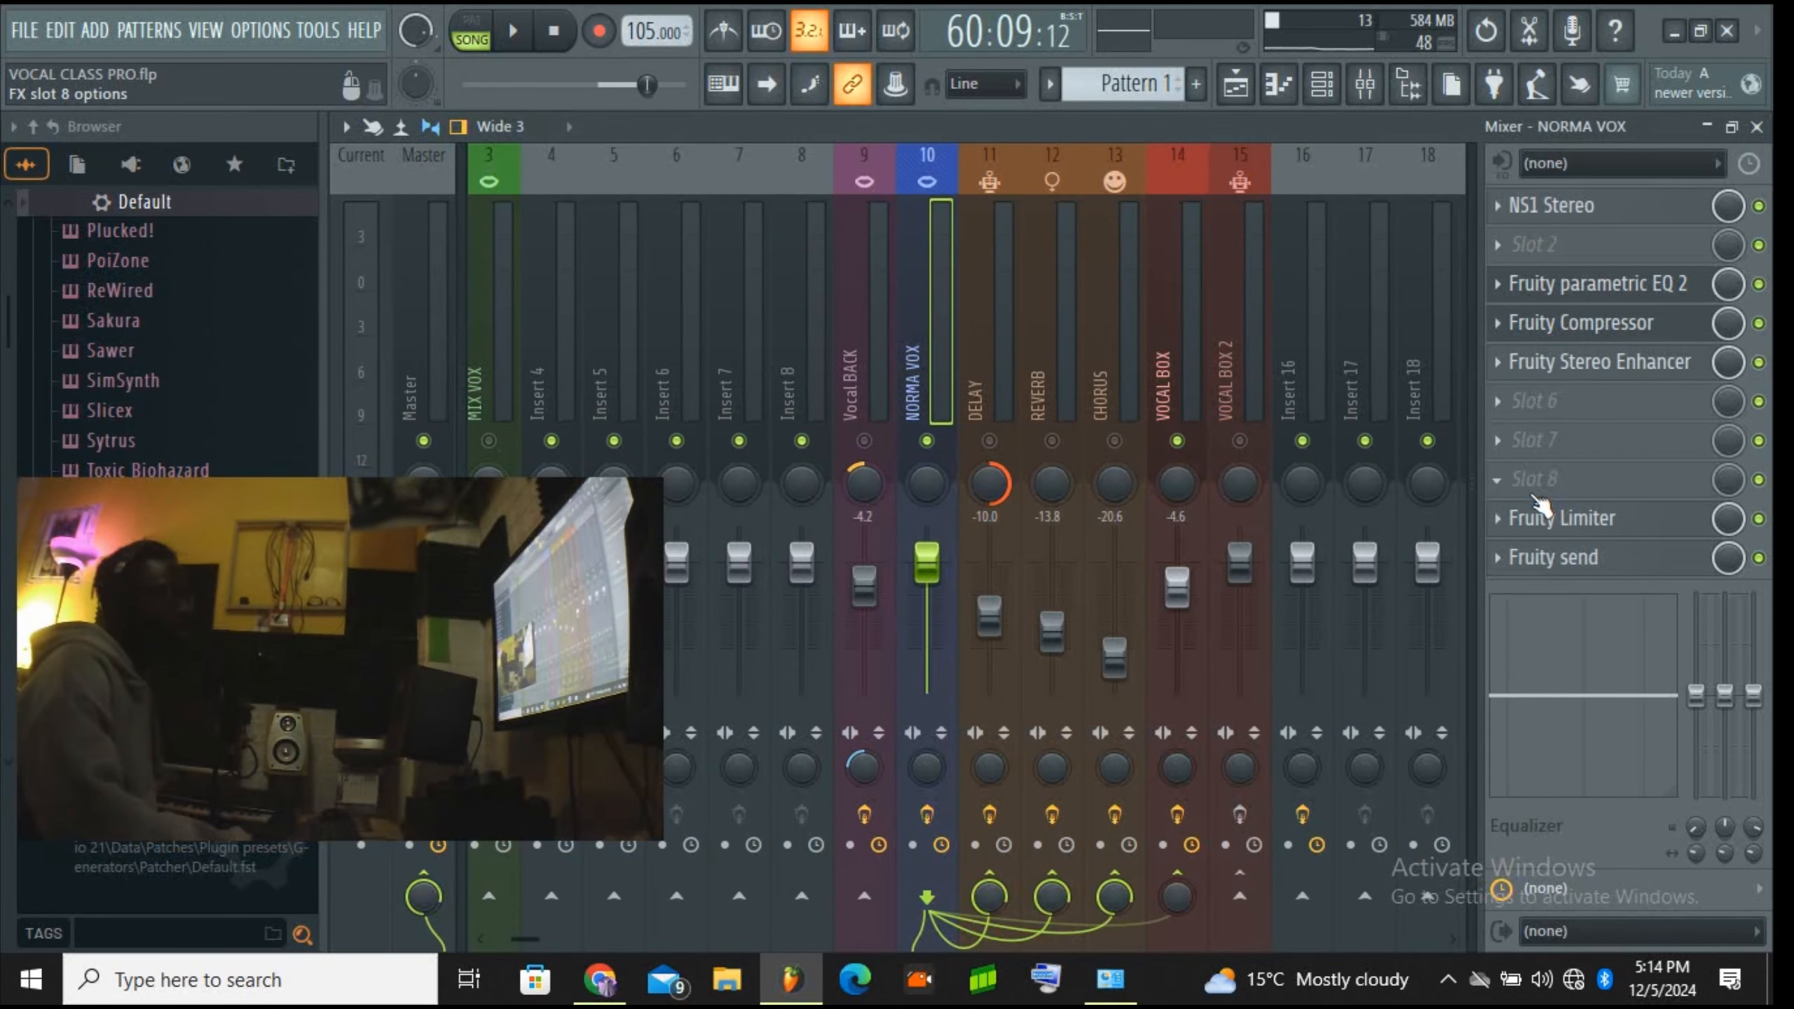
pyautogui.click(1546, 519)
pyautogui.click(1552, 559)
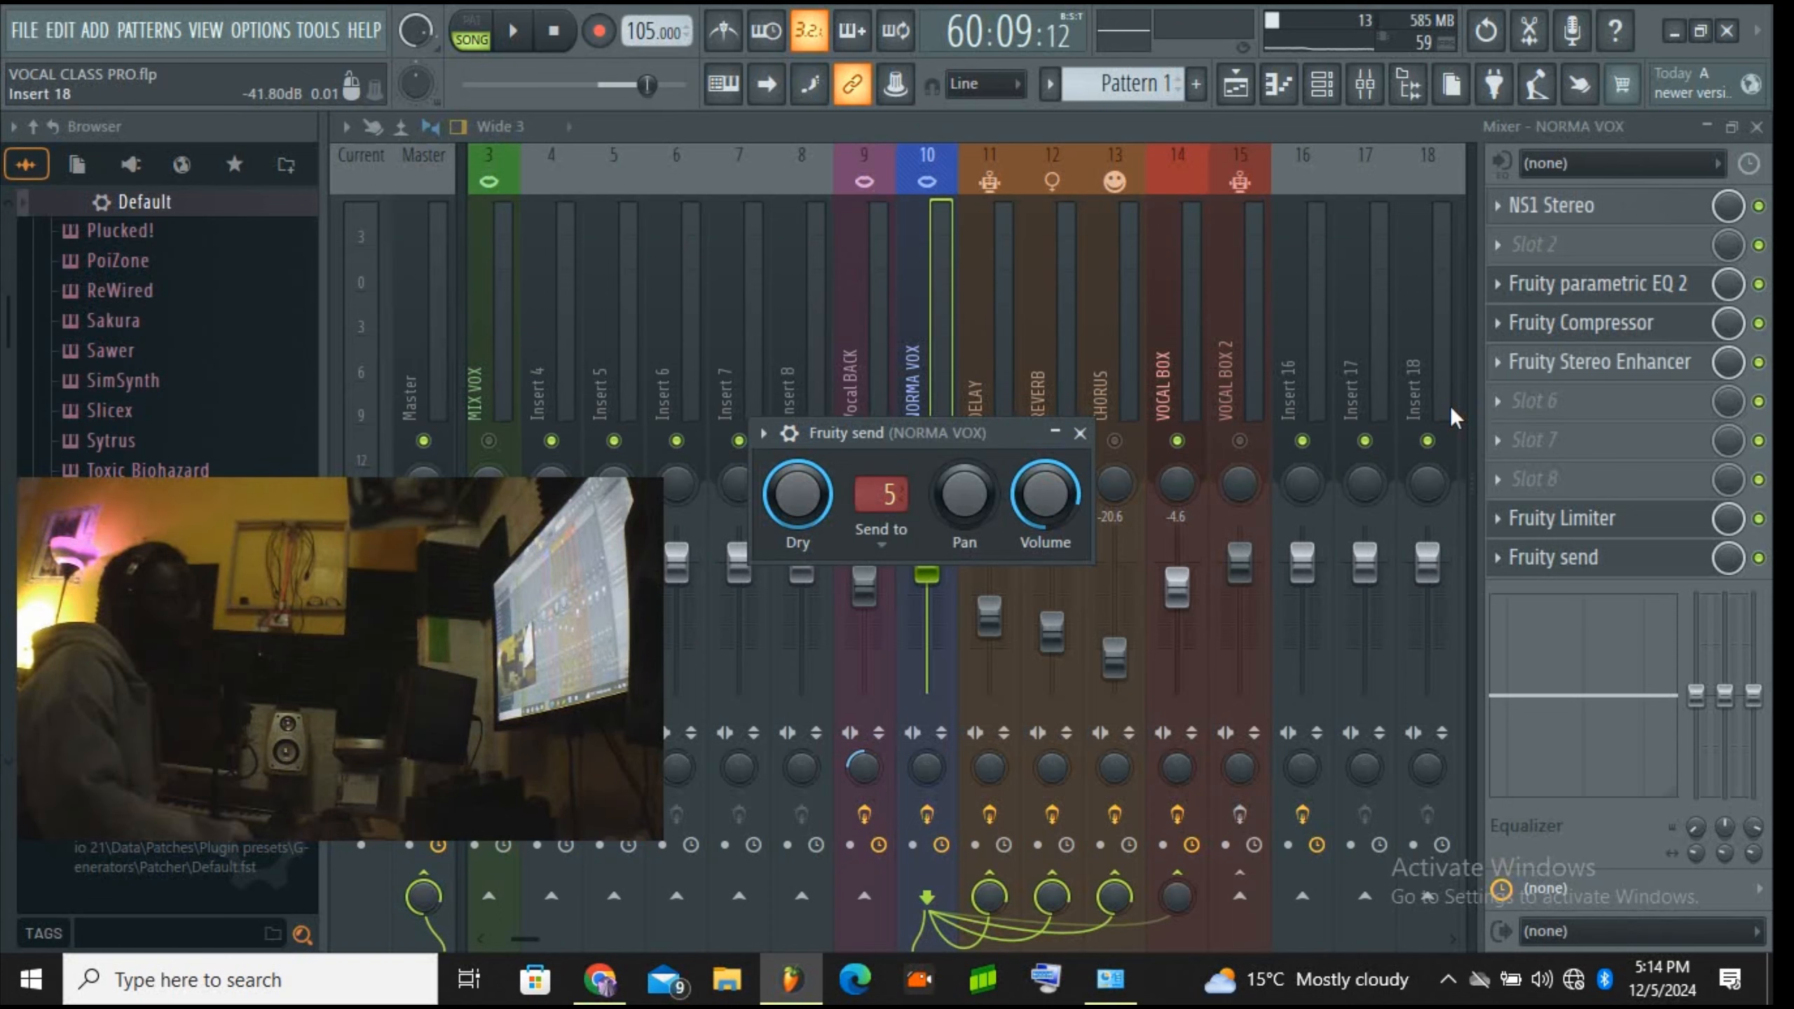
pyautogui.click(1080, 433)
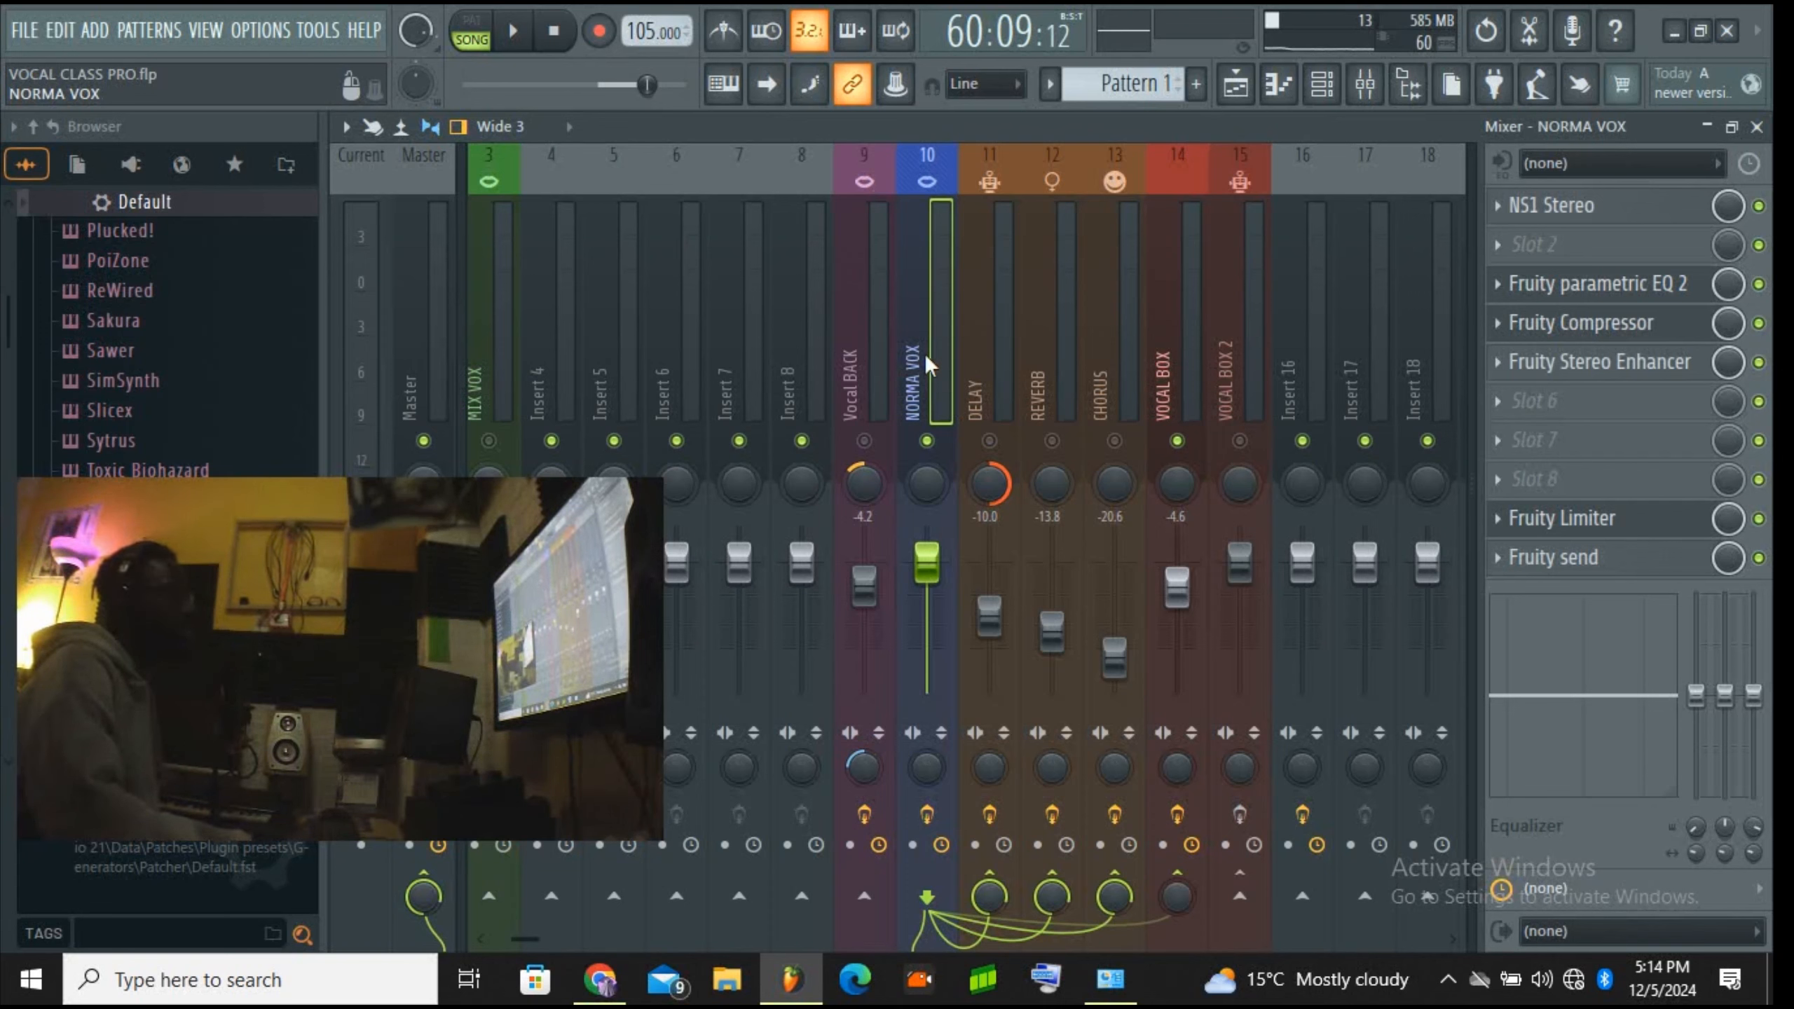
# Step: Choose VOCAL BOX as the destination of NORMA VOX's Fruity send and close the plugin
pyautogui.click(1590, 559)
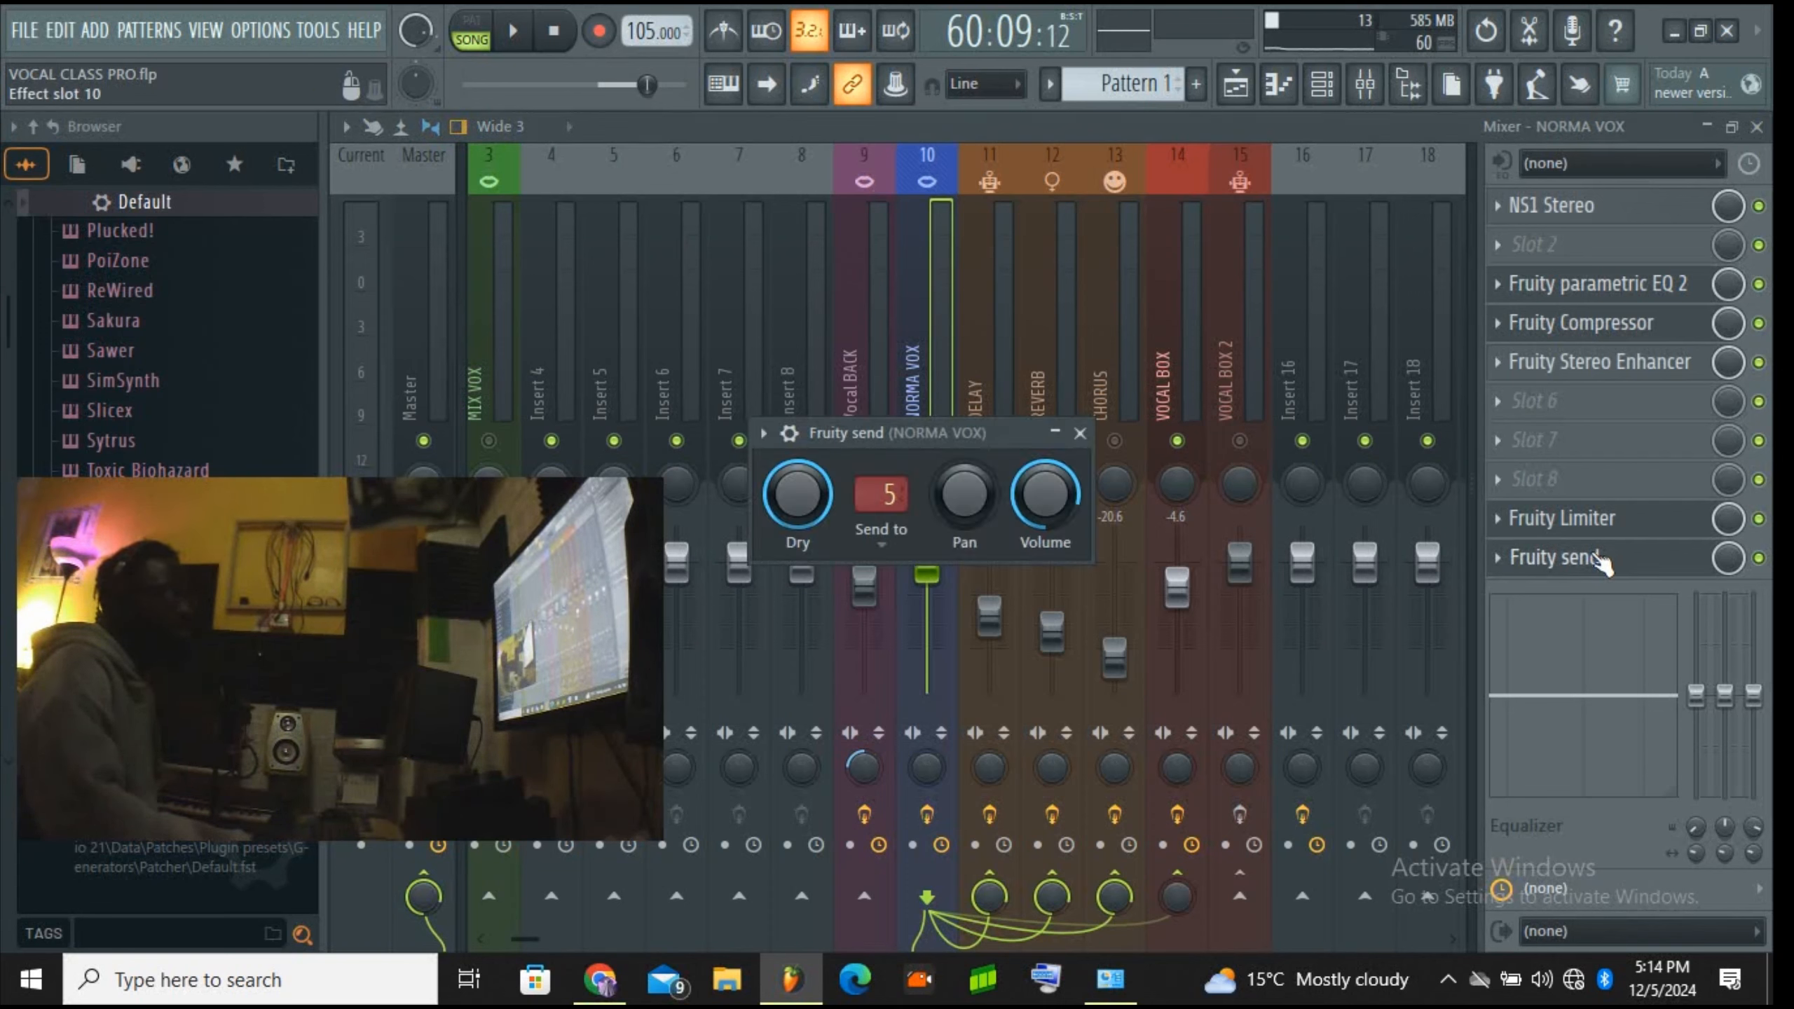
pyautogui.click(883, 544)
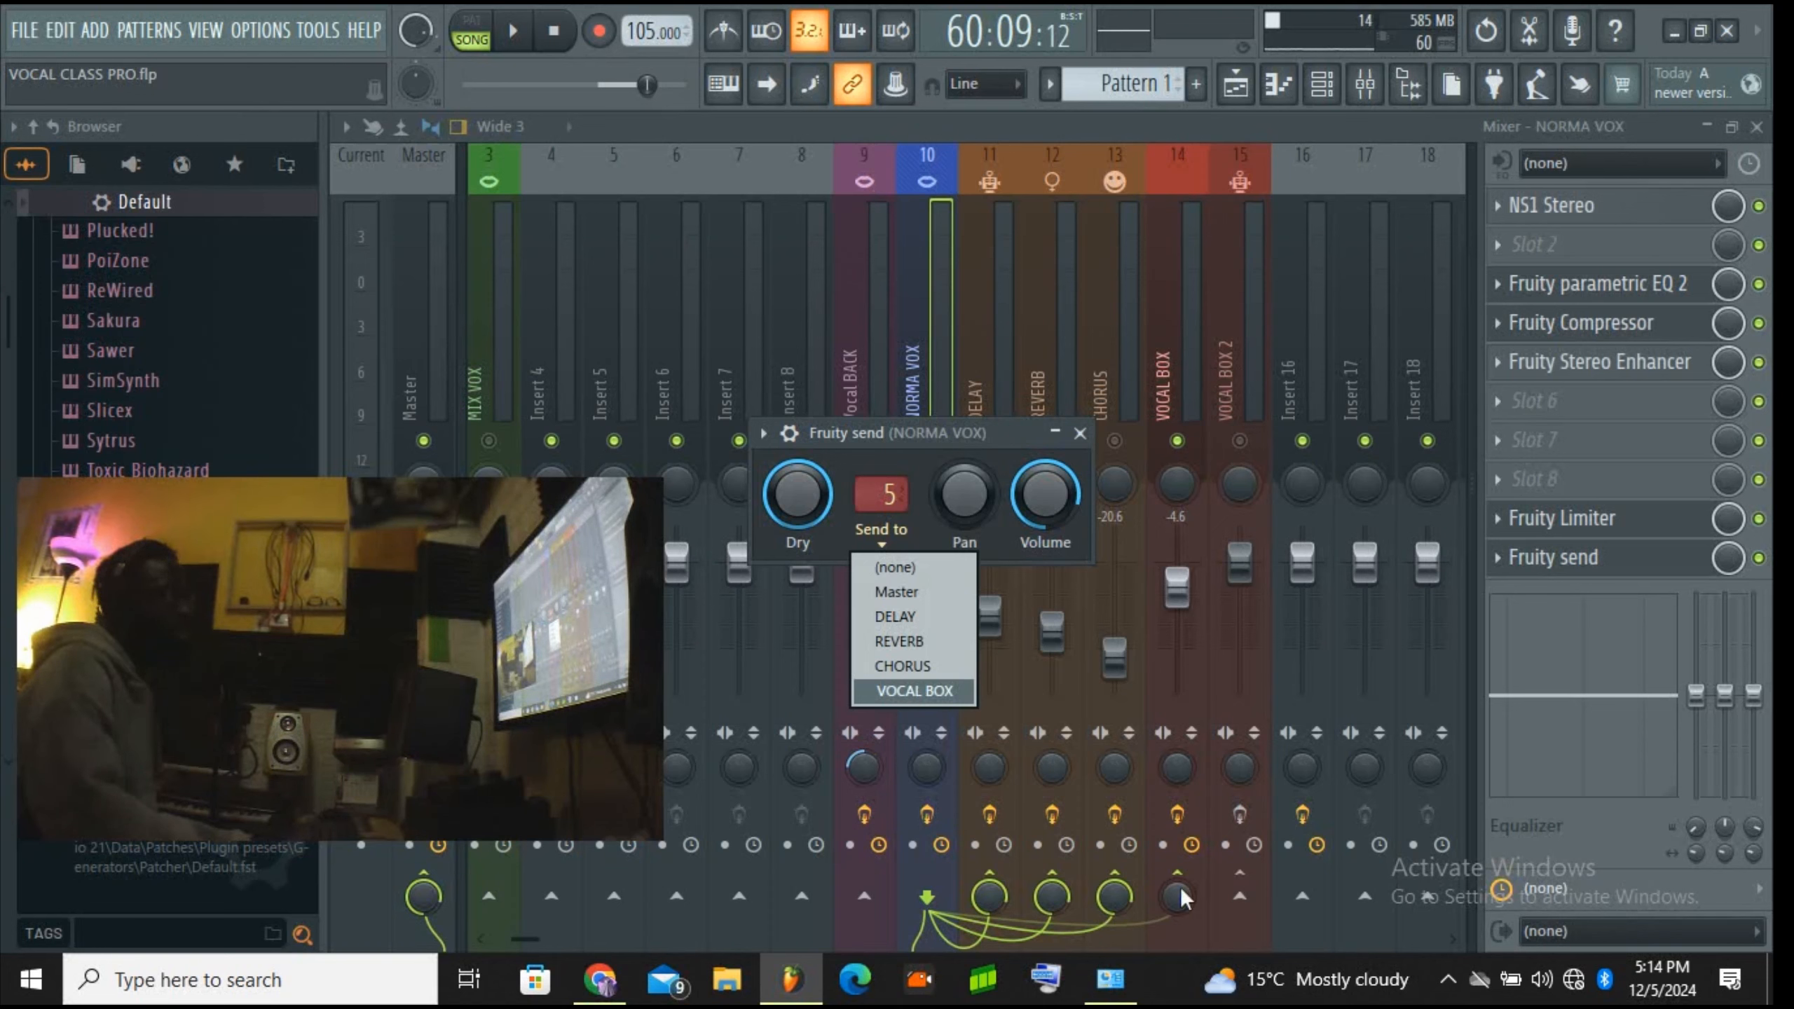
pyautogui.click(897, 691)
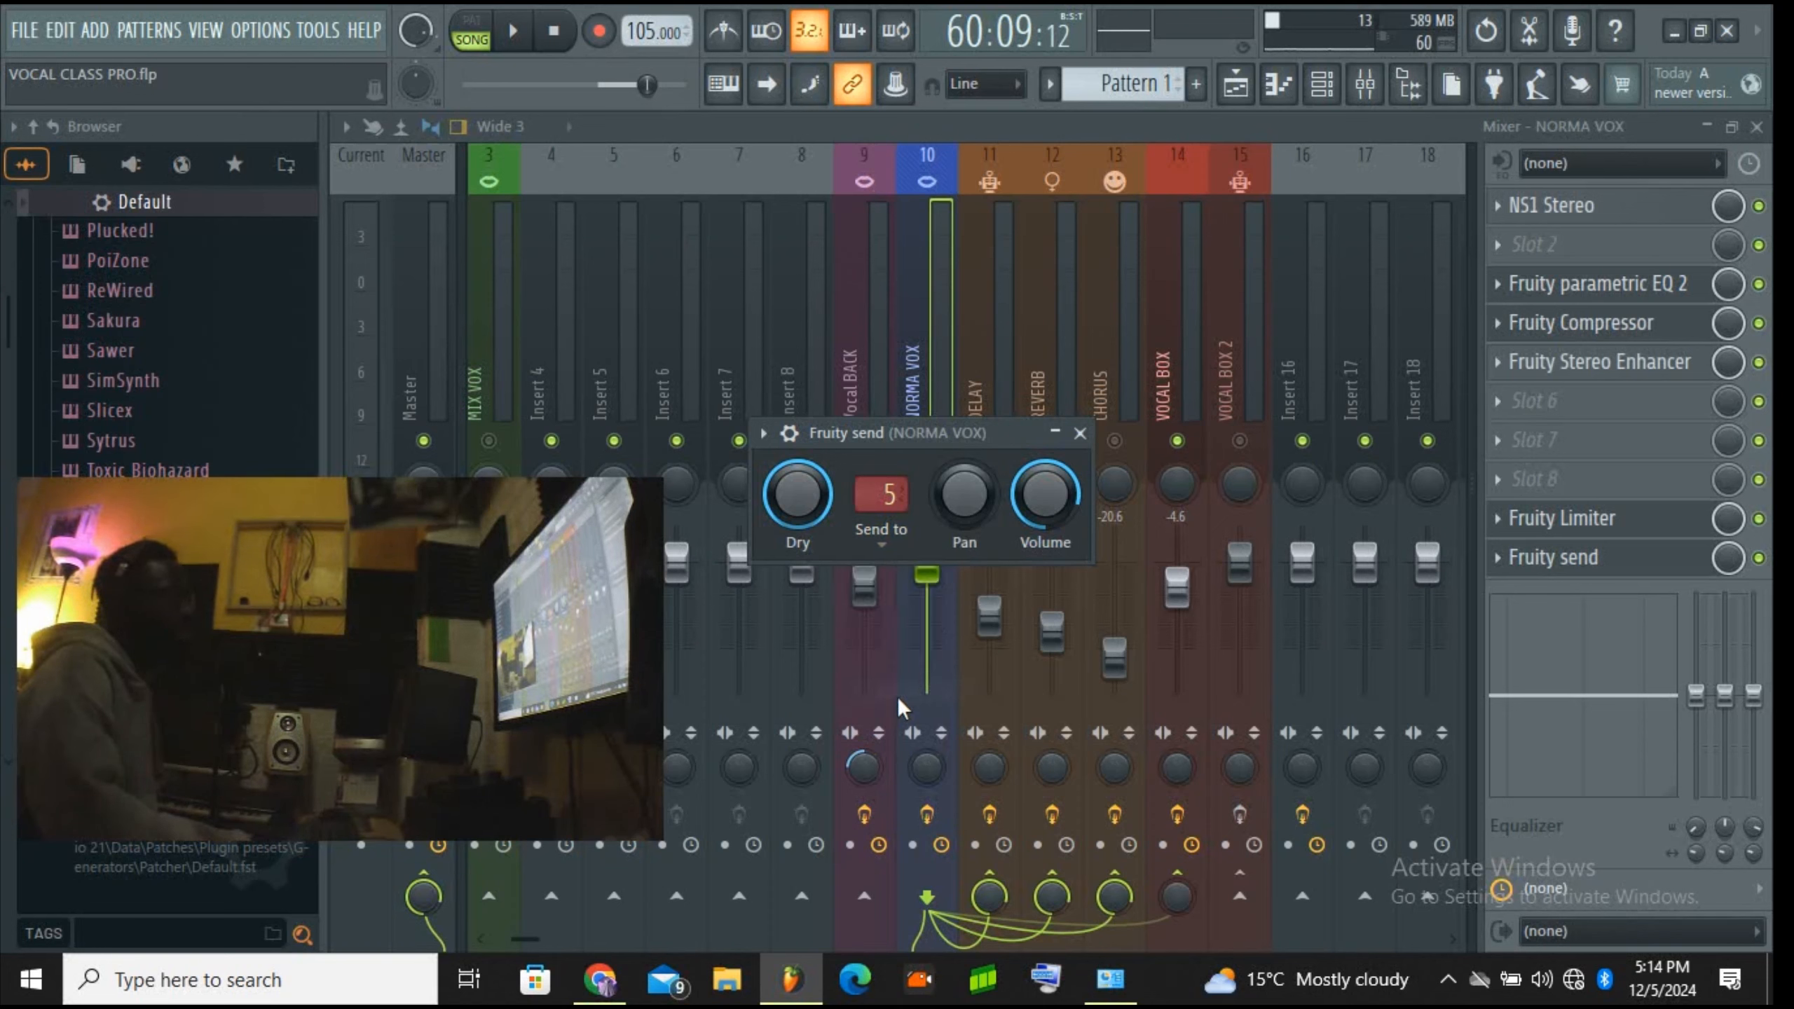
pyautogui.click(1080, 433)
# Step: Mute NORMA VOX, raise VOCAL BOX's volume to 100% (0.0 dB) during playback, and pause the song
pyautogui.click(930, 440)
pyautogui.click(513, 30)
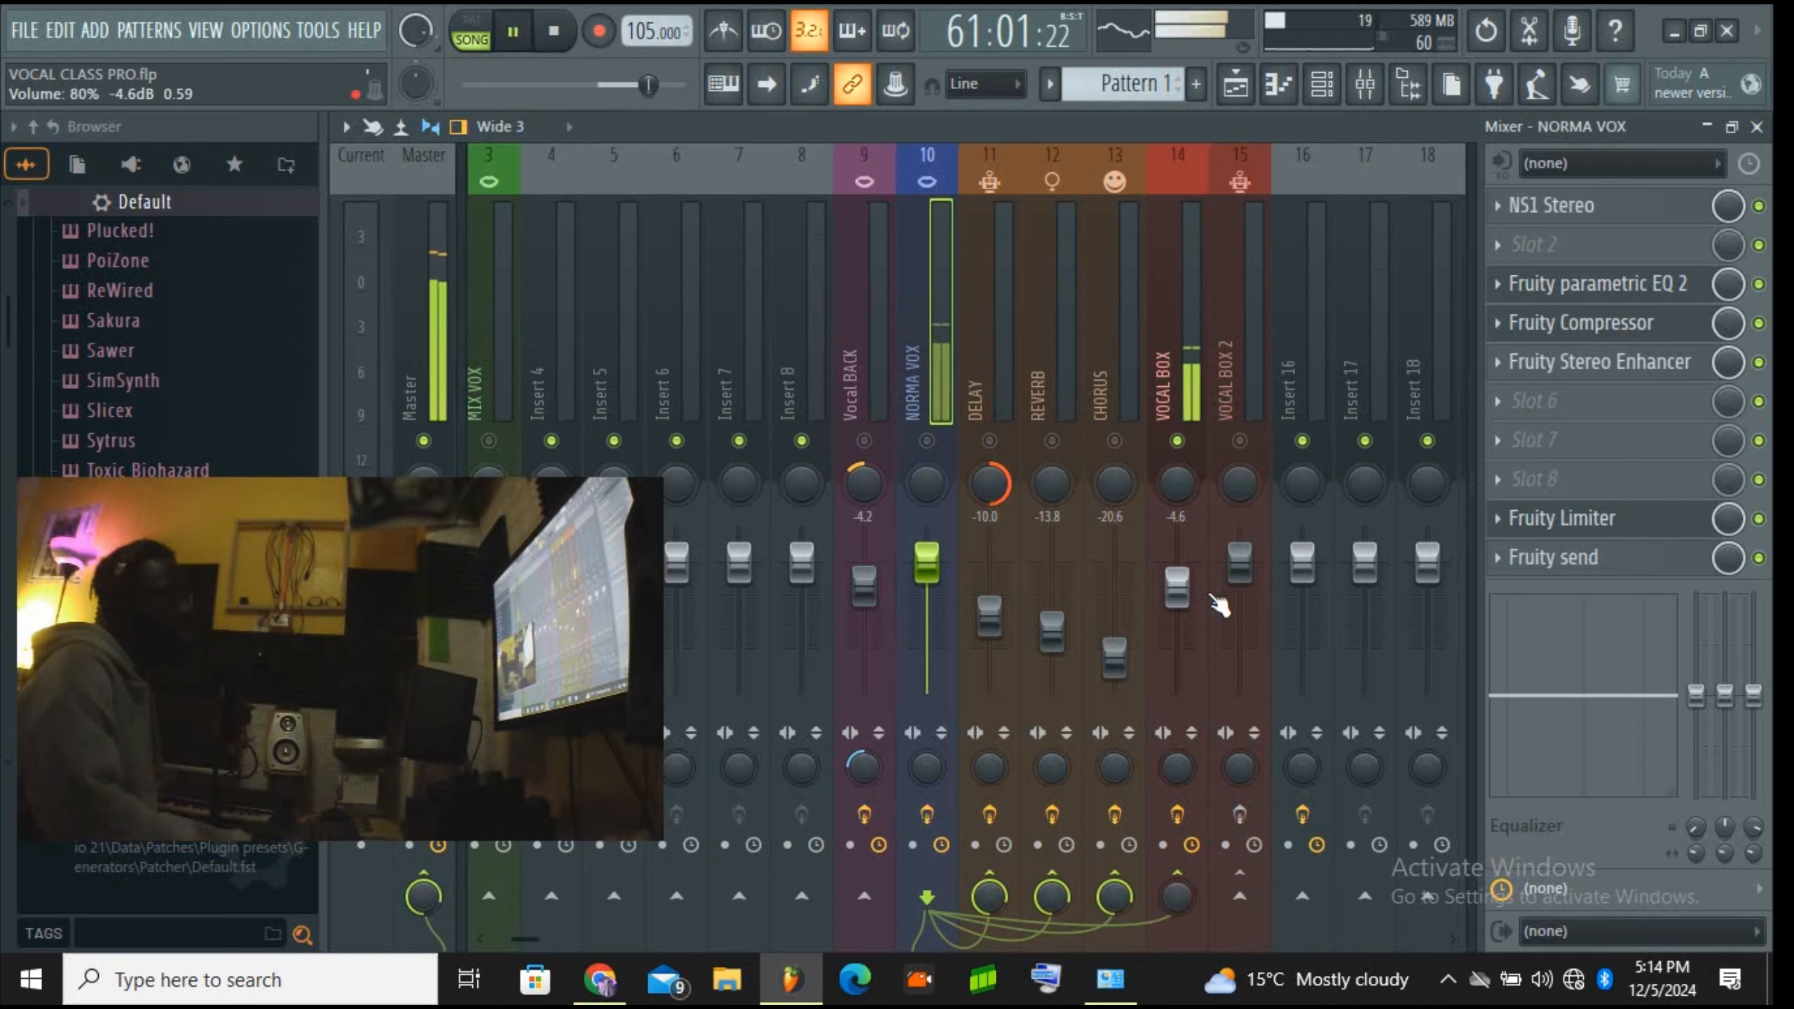
pyautogui.moveTo(1176, 587); pyautogui.dragTo(1176, 563)
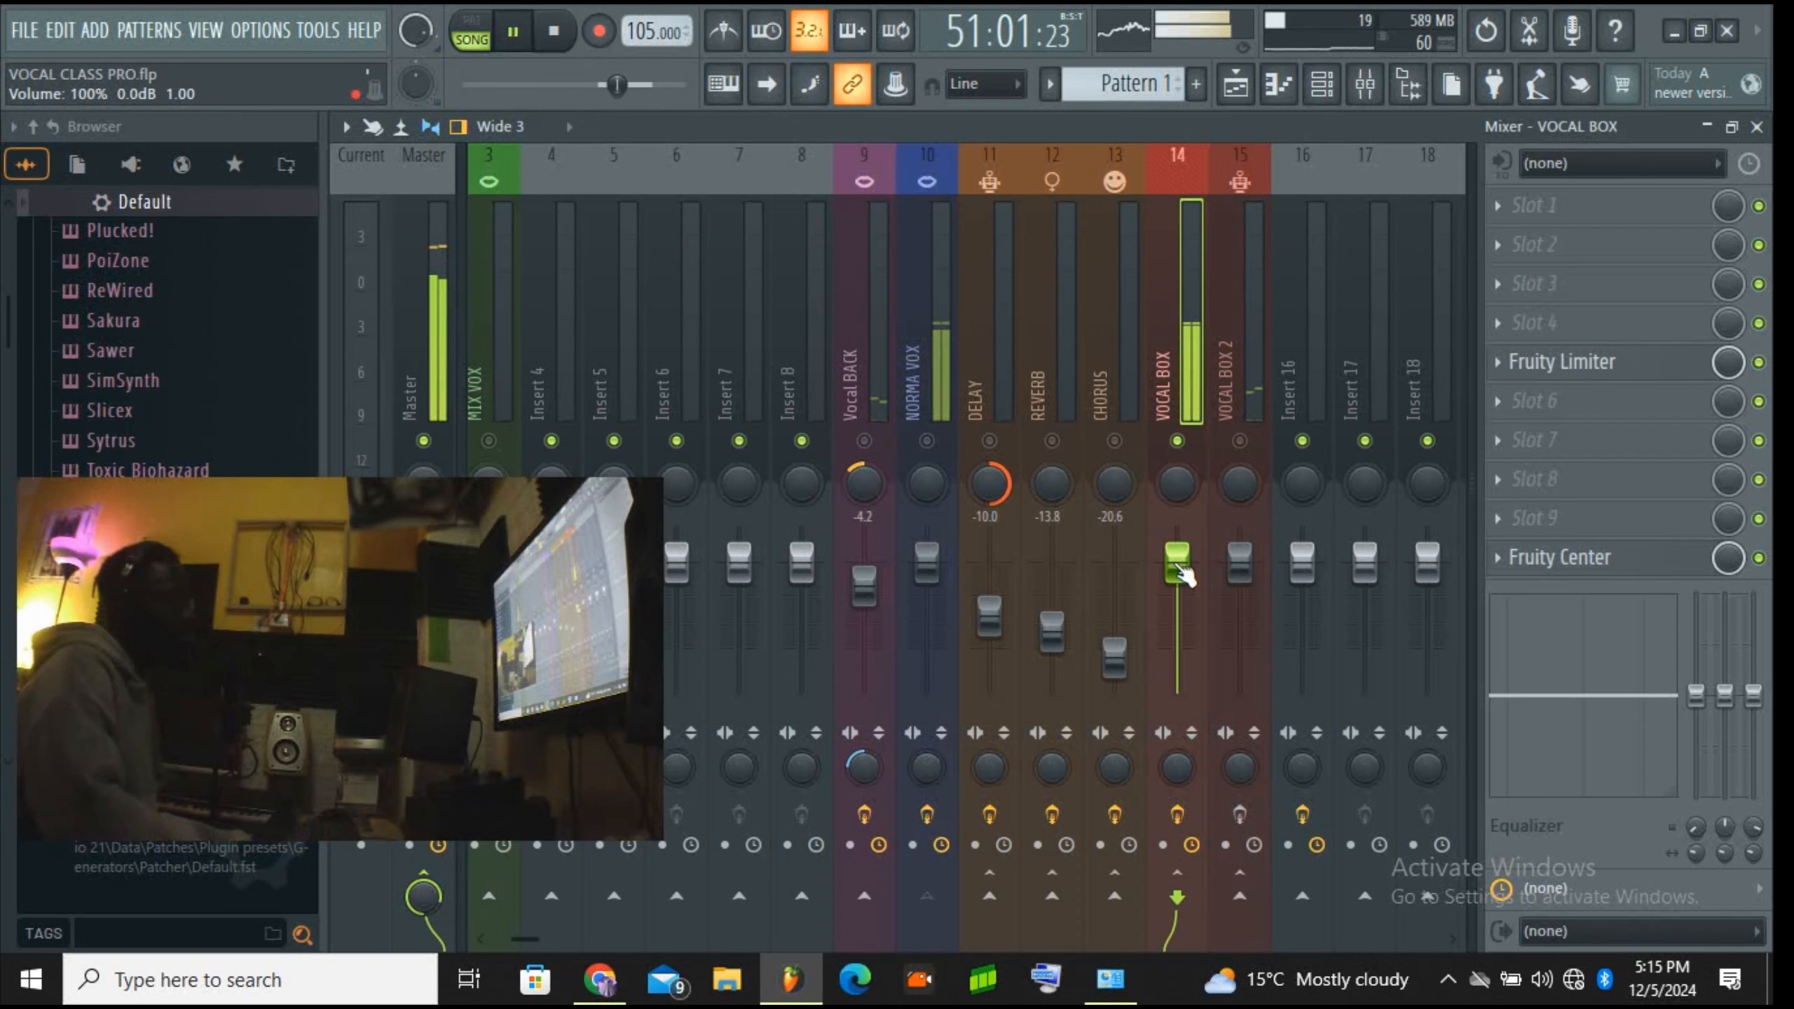
pyautogui.press('space')
# Step: Select Vocal BACK and unmute the NORMA VOX and VOCAL BOX 2 channels
pyautogui.click(890, 406)
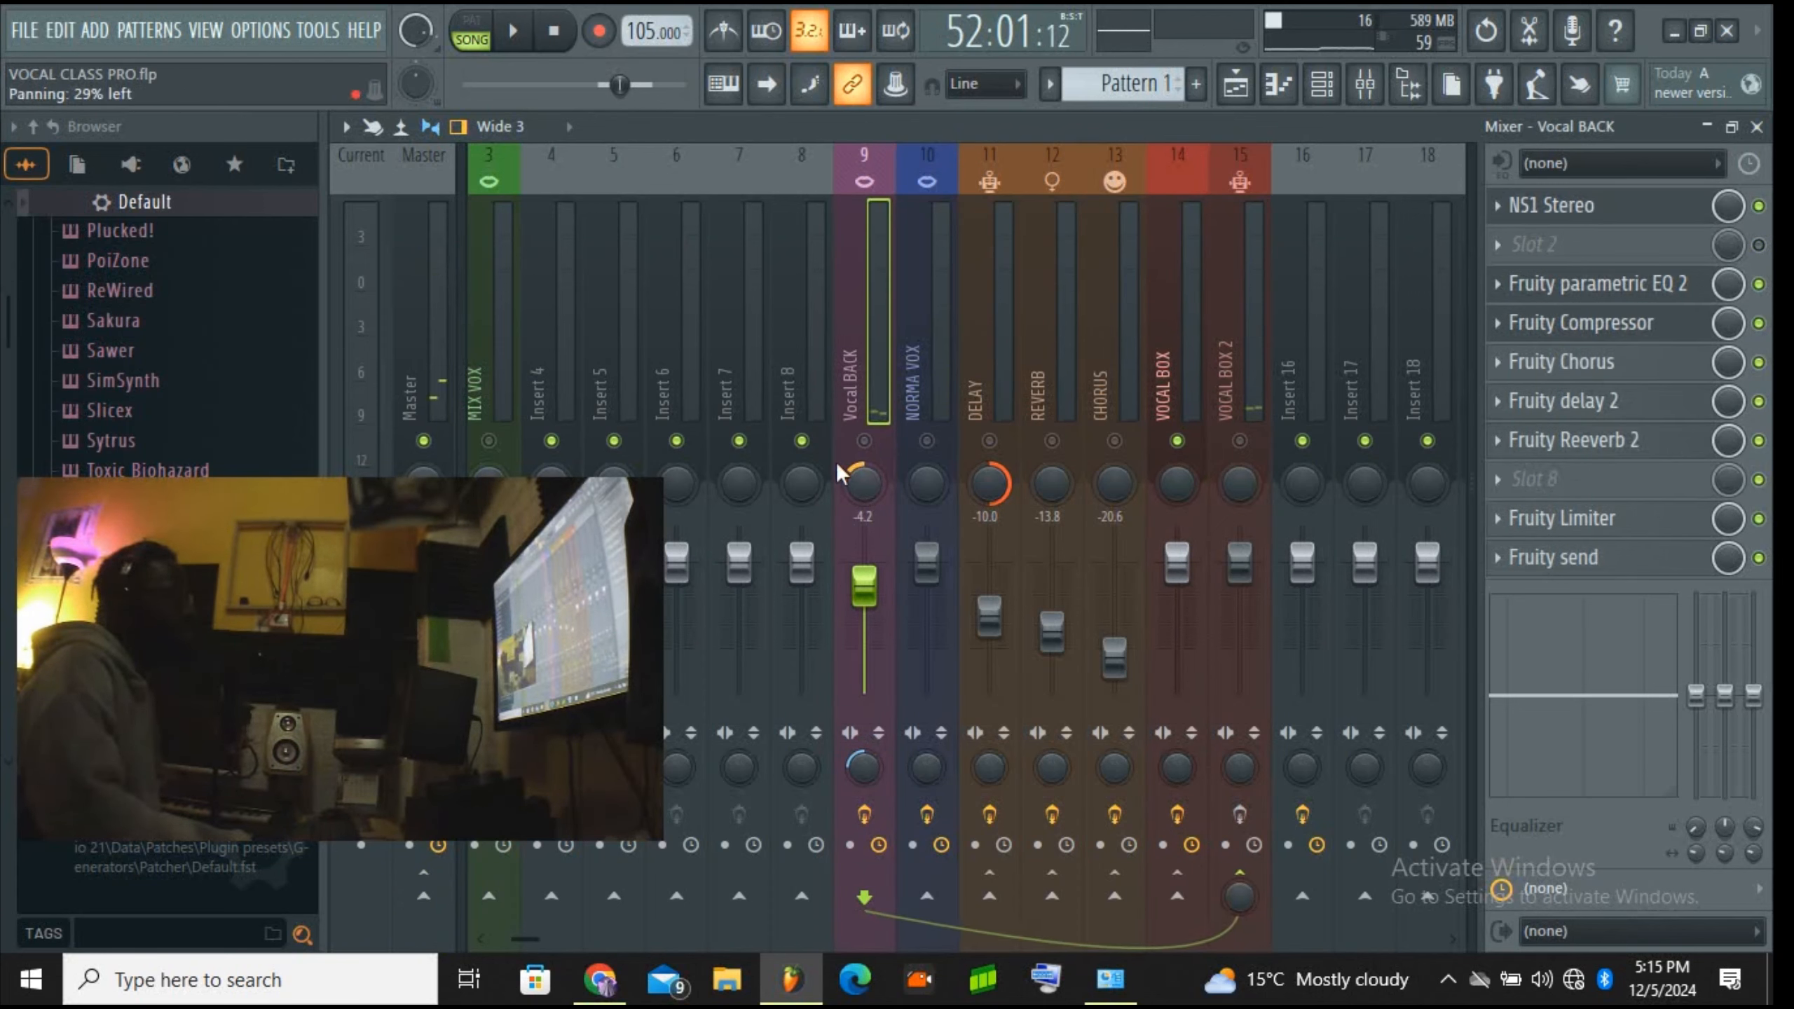
pyautogui.click(927, 441)
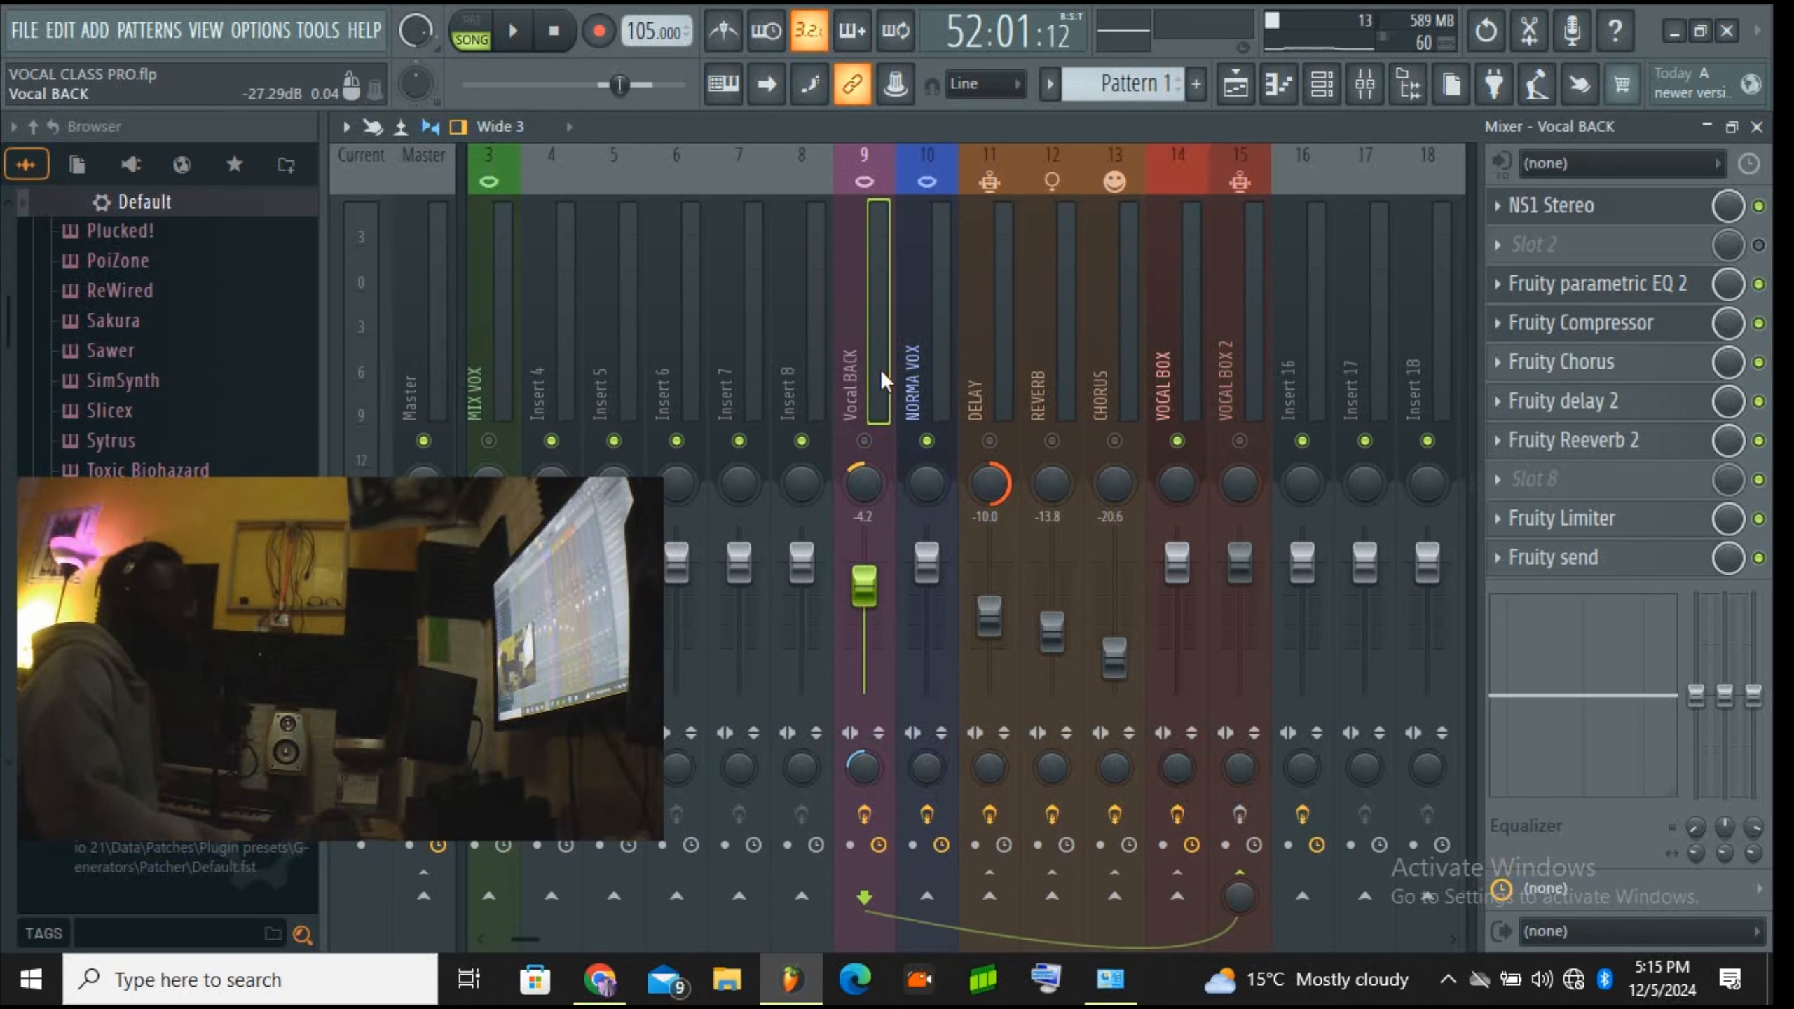
pyautogui.click(1240, 440)
# Step: Compare the VOCAL BOX 2 and Vocal BACK channels and check the routing options between them
pyautogui.click(1250, 385)
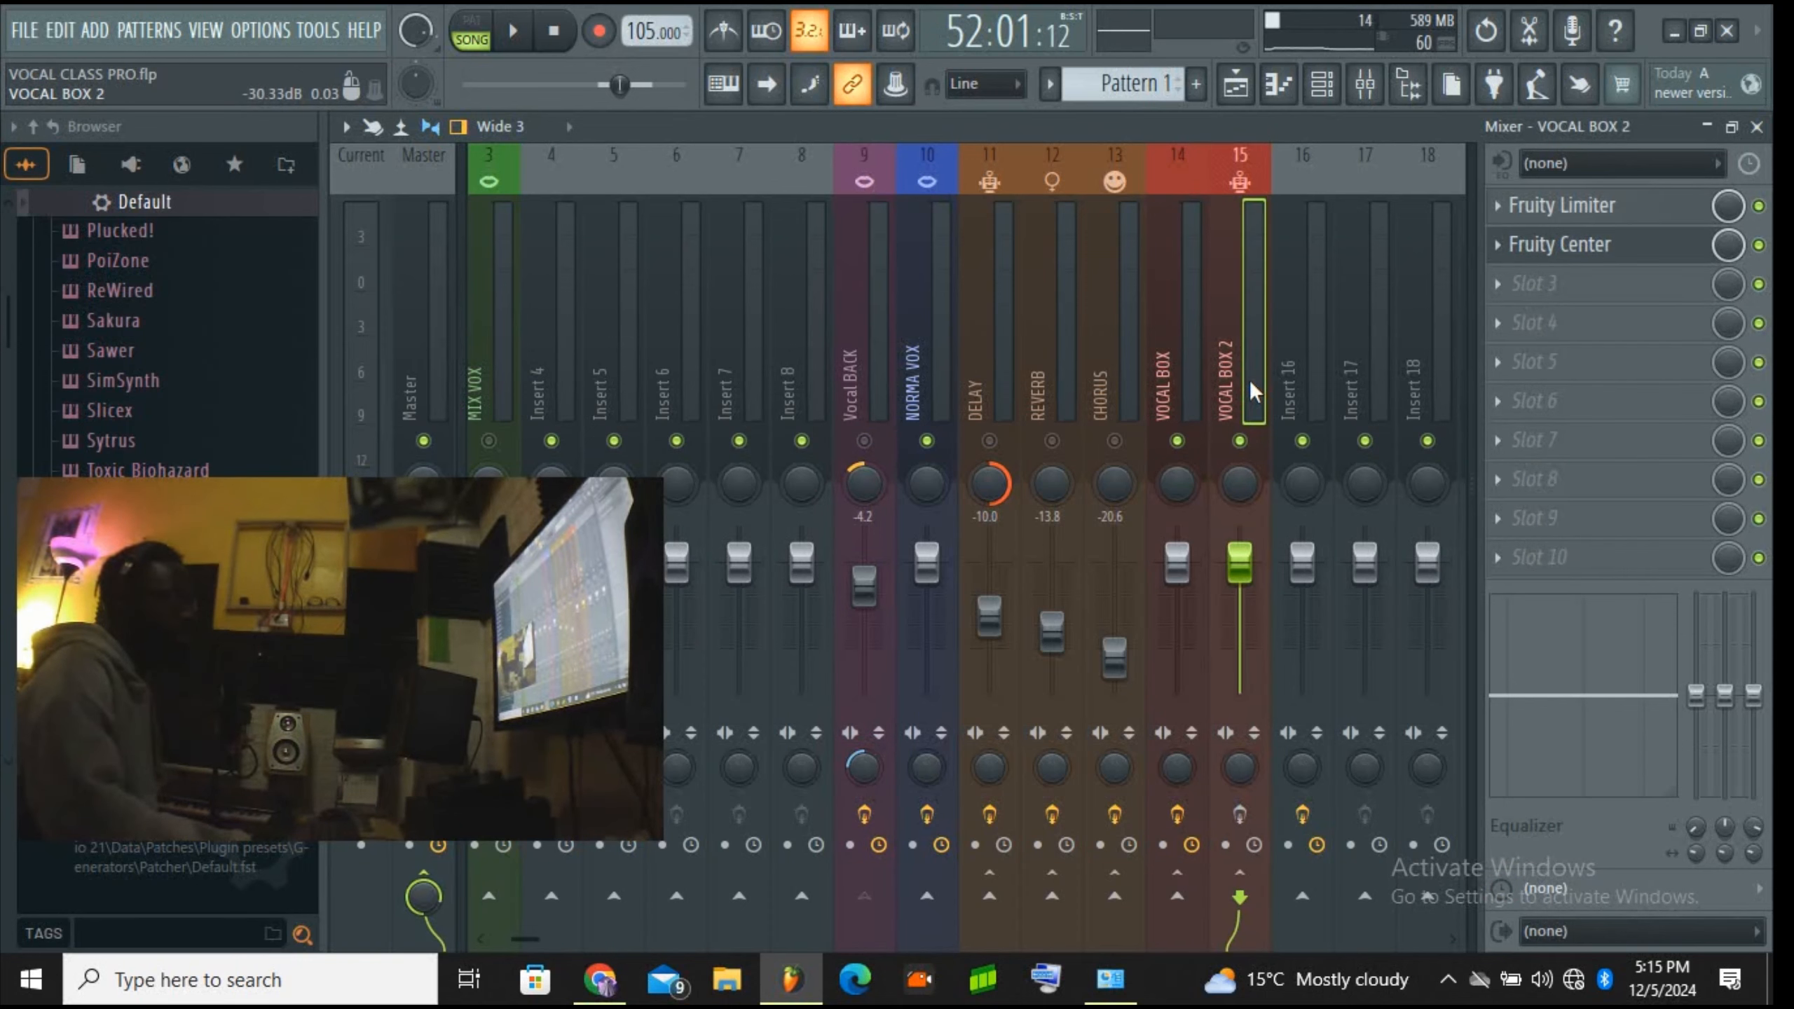
pyautogui.click(861, 382)
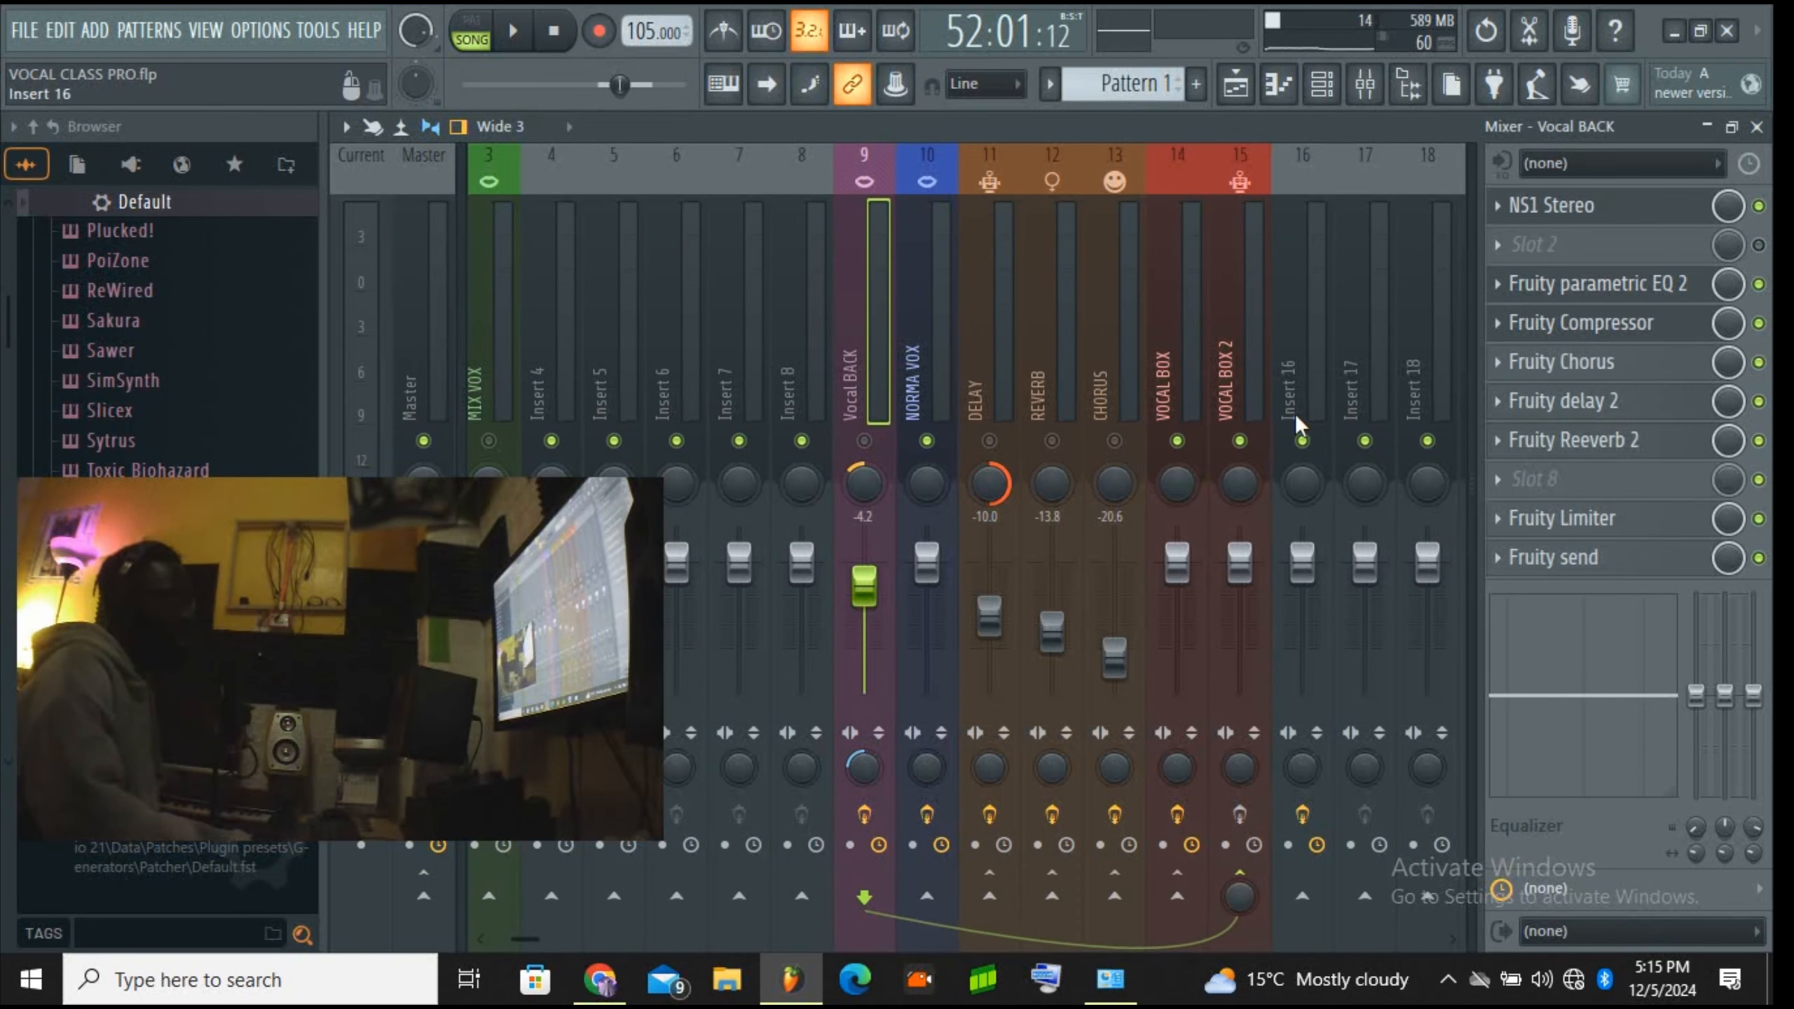
pyautogui.click(1239, 388)
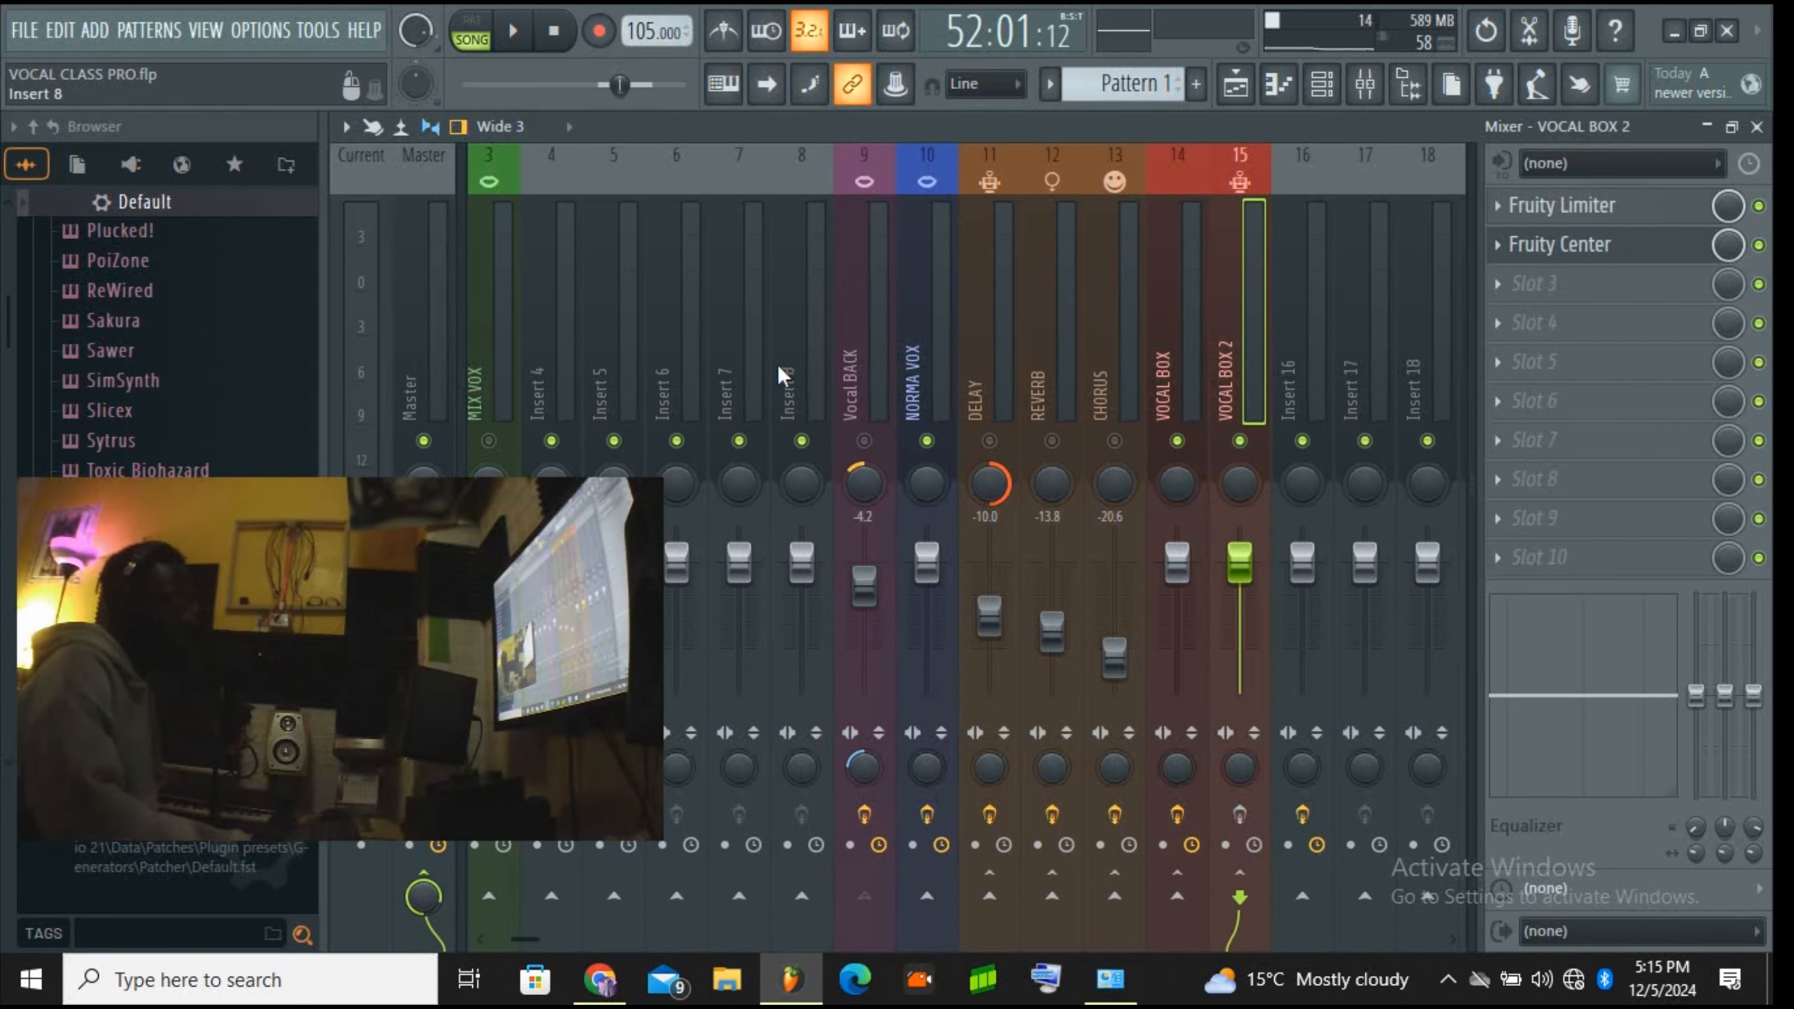
pyautogui.click(846, 387)
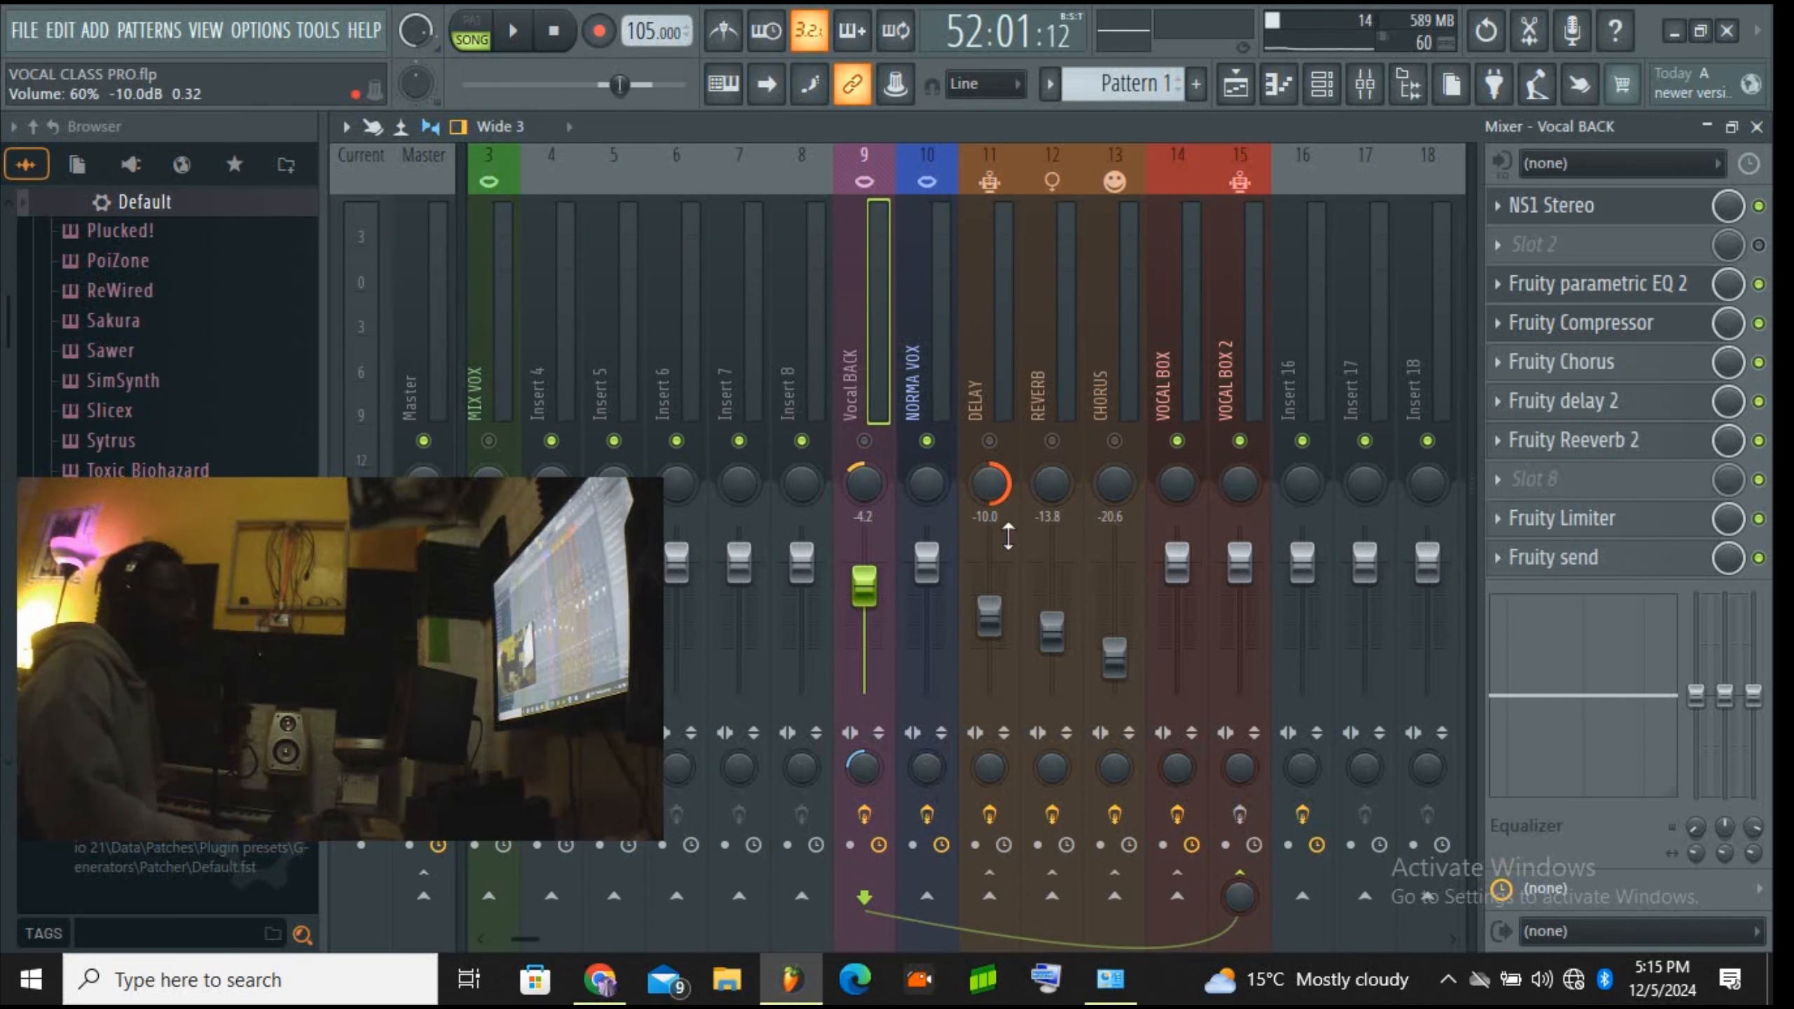
pyautogui.rightClick(1244, 884)
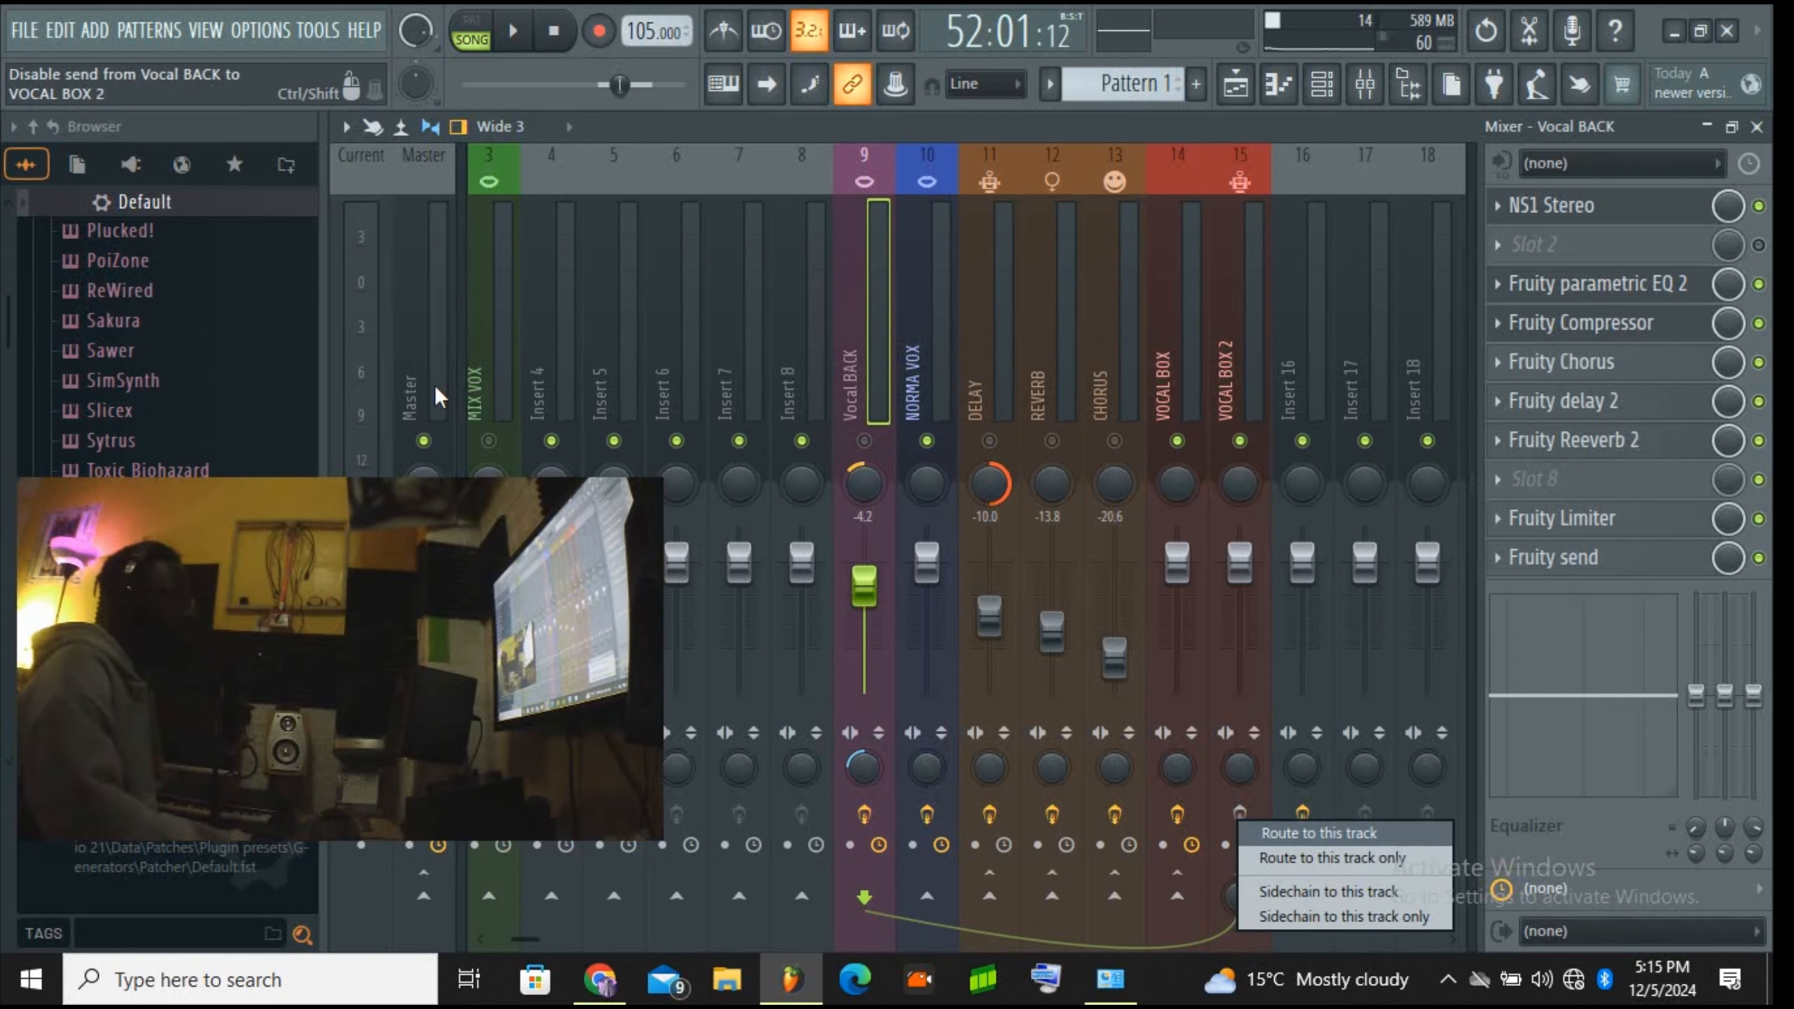
# Step: Unmute Vocal BACK, mute VOCAL BOX and NORMA VOX, and start playback
pyautogui.click(865, 439)
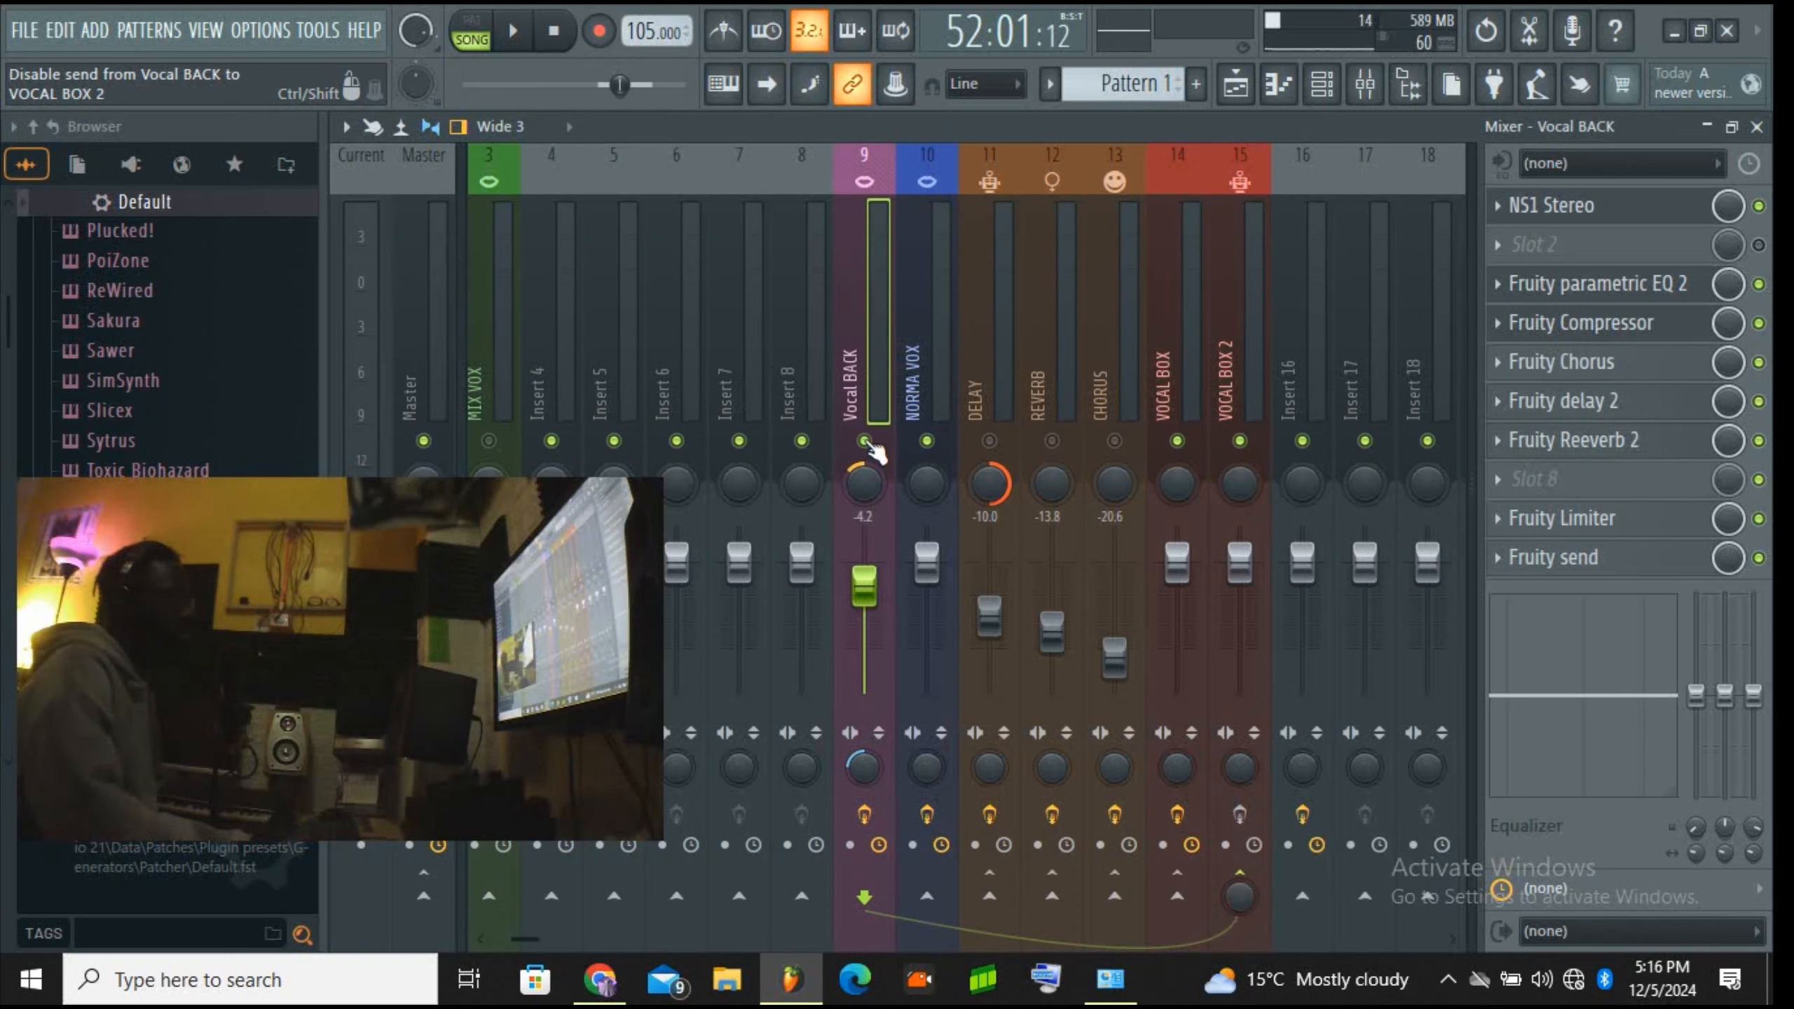
pyautogui.click(1177, 441)
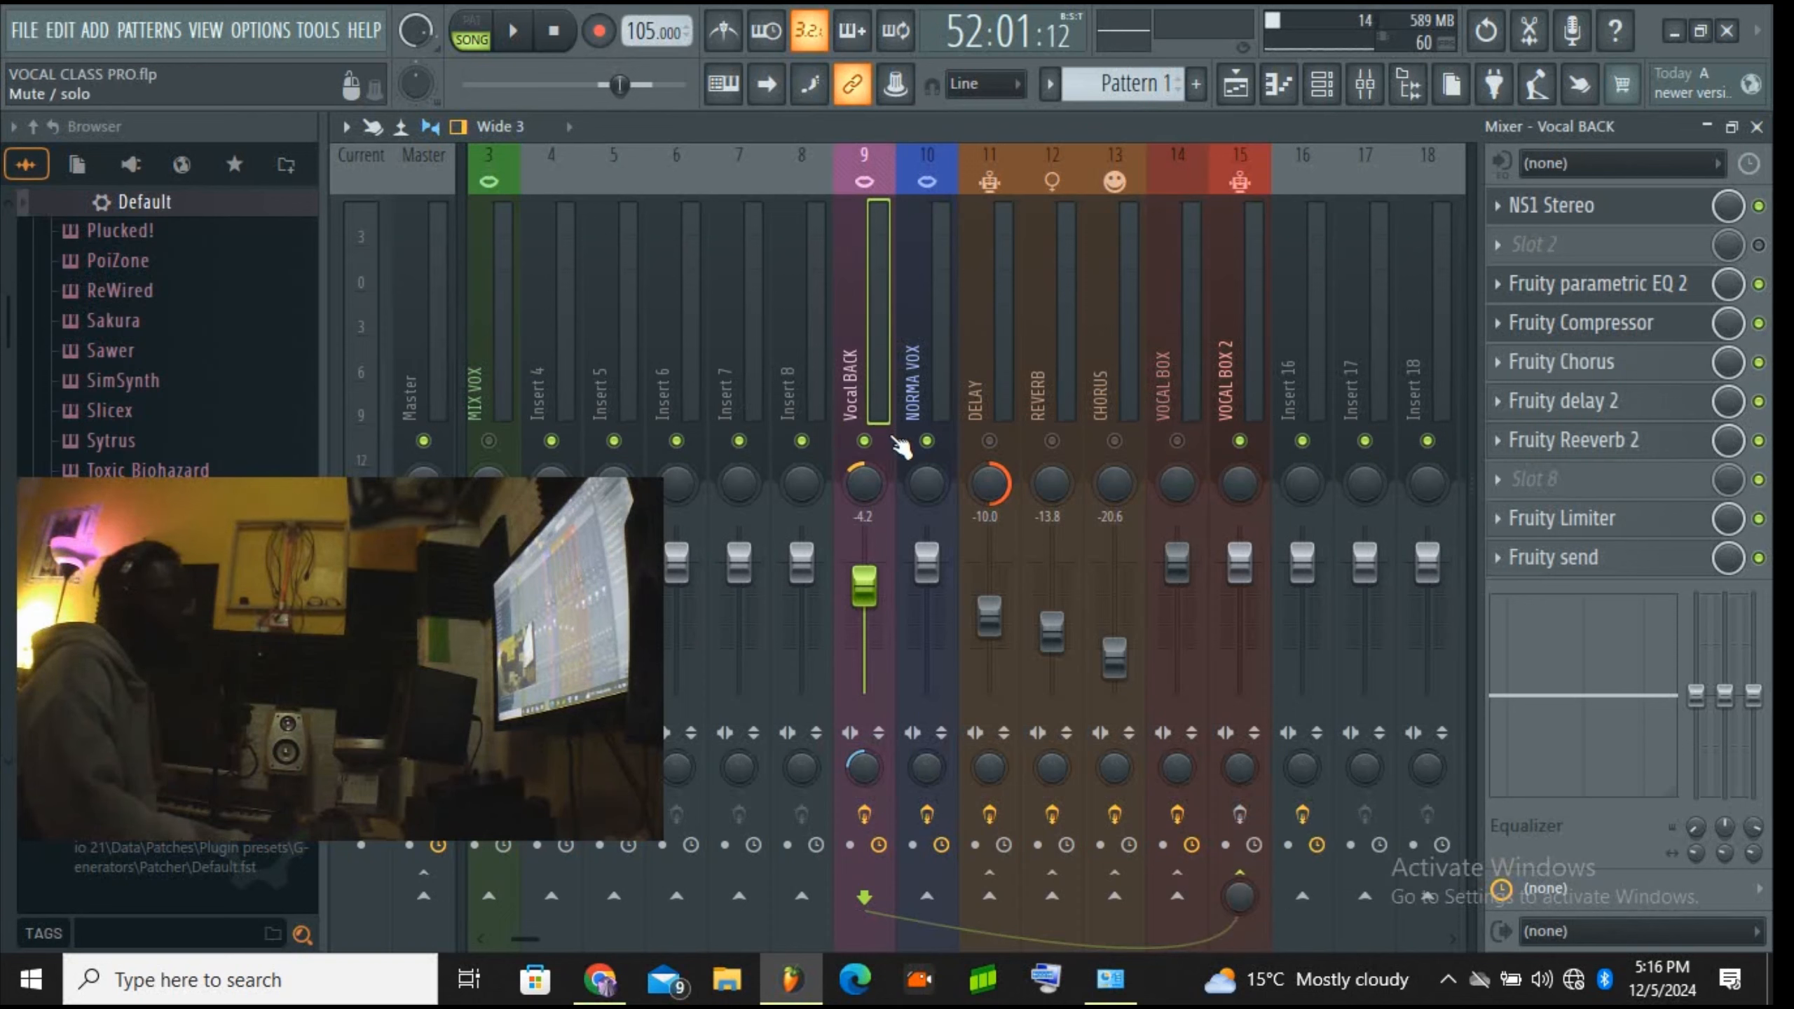
pyautogui.click(926, 441)
pyautogui.click(514, 31)
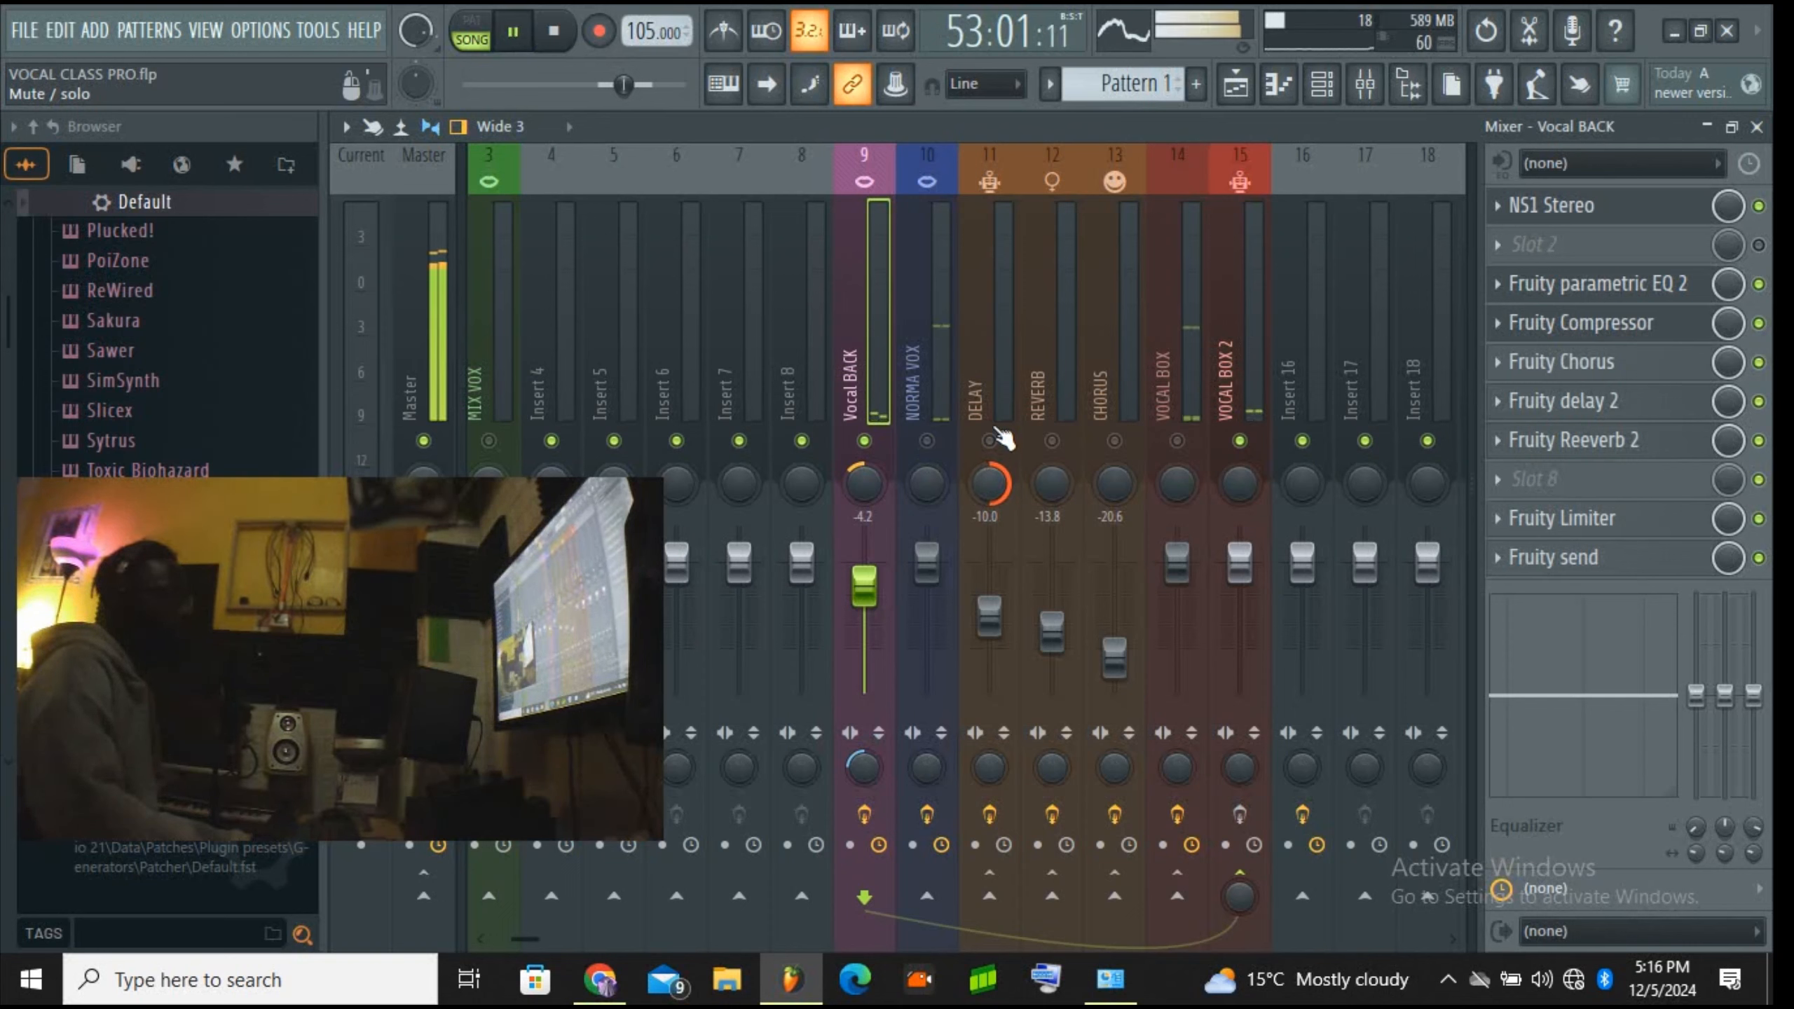
# Step: Reset Vocal BACK's volume fader to 100% (0.0 dB) while the song plays
pyautogui.moveTo(864, 586); pyautogui.dragTo(855, 560)
pyautogui.rightClick(854, 560)
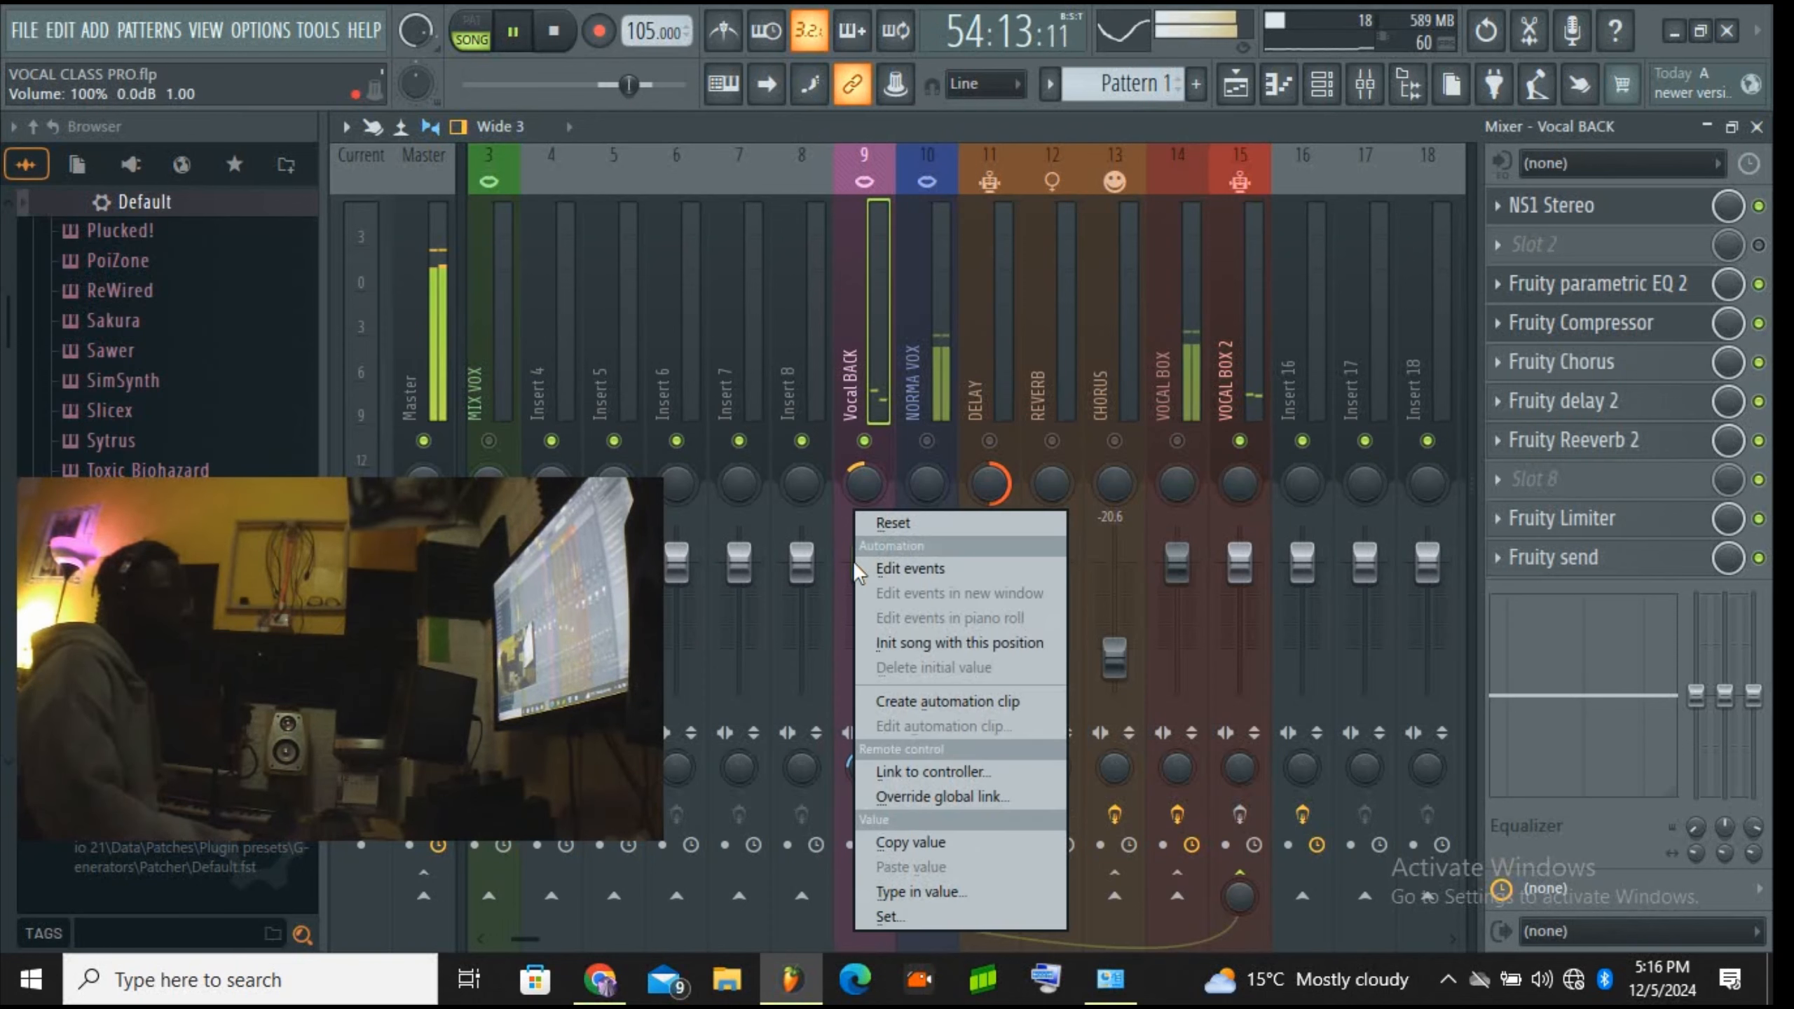
pyautogui.click(886, 530)
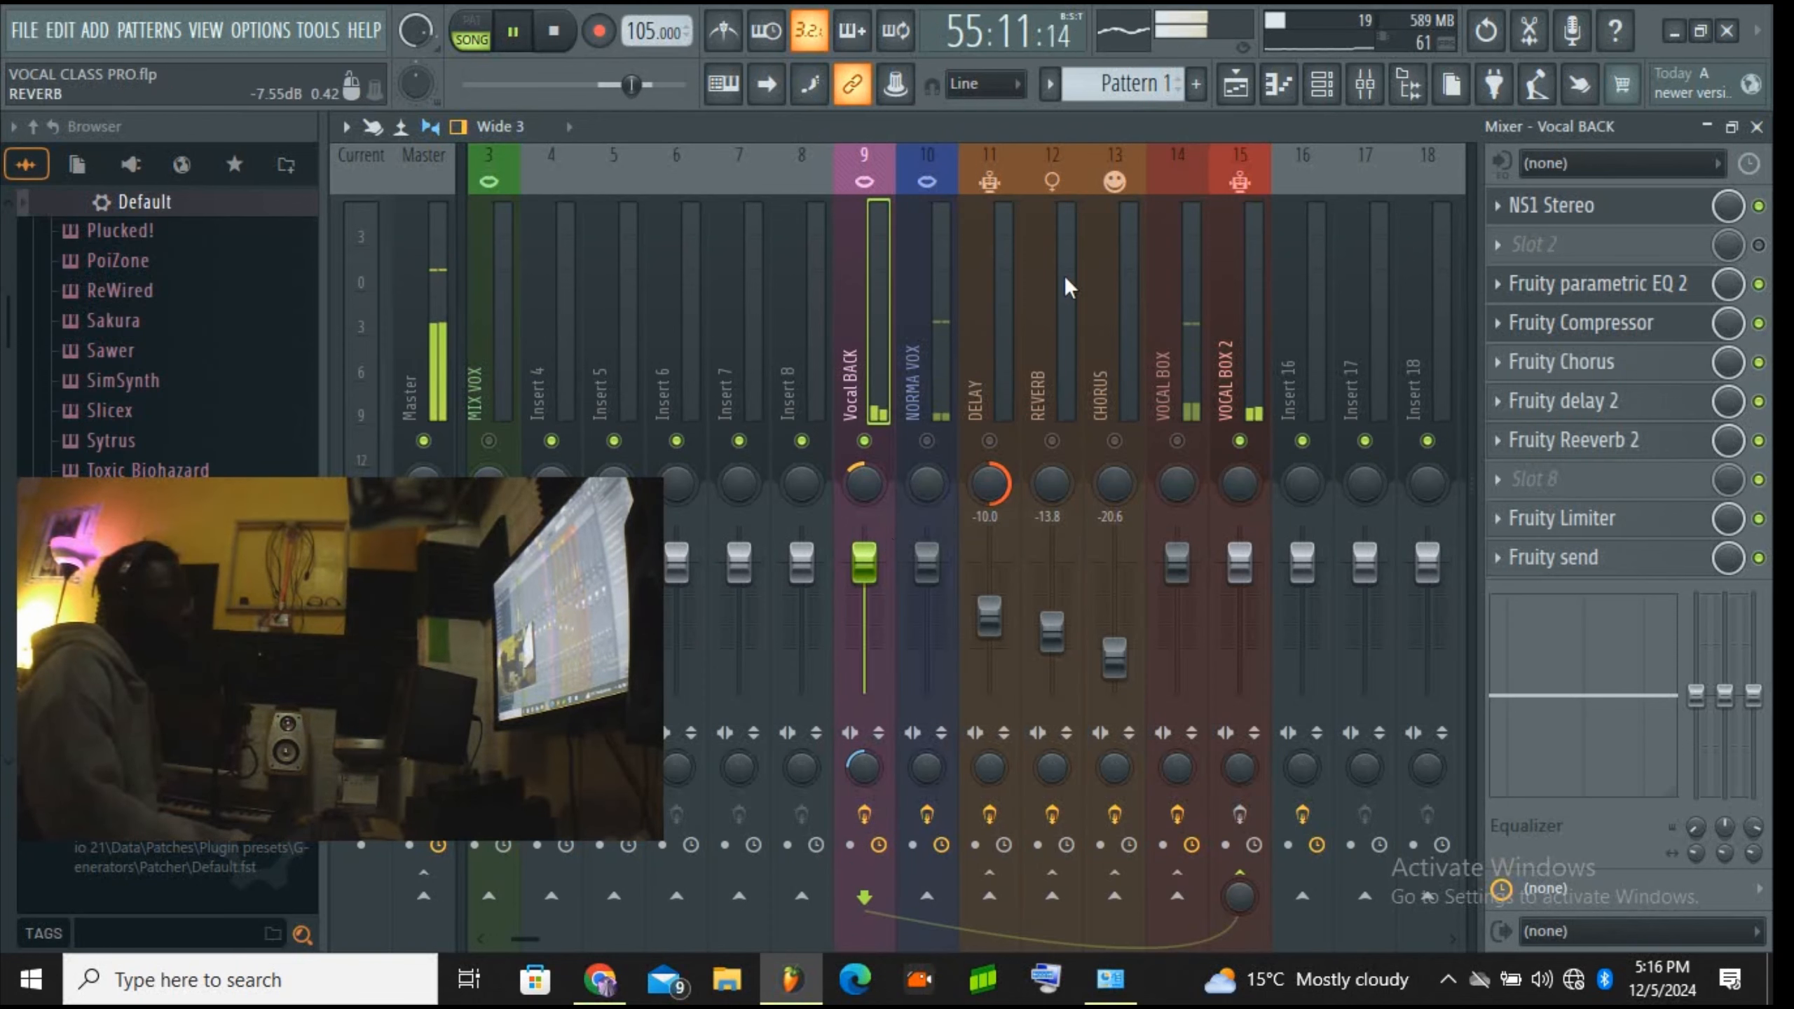
# Step: Inspect the Fruity Center and Fruity Limiter settings on the VOCAL BOX 2 channel
pyautogui.click(1254, 390)
pyautogui.click(1564, 246)
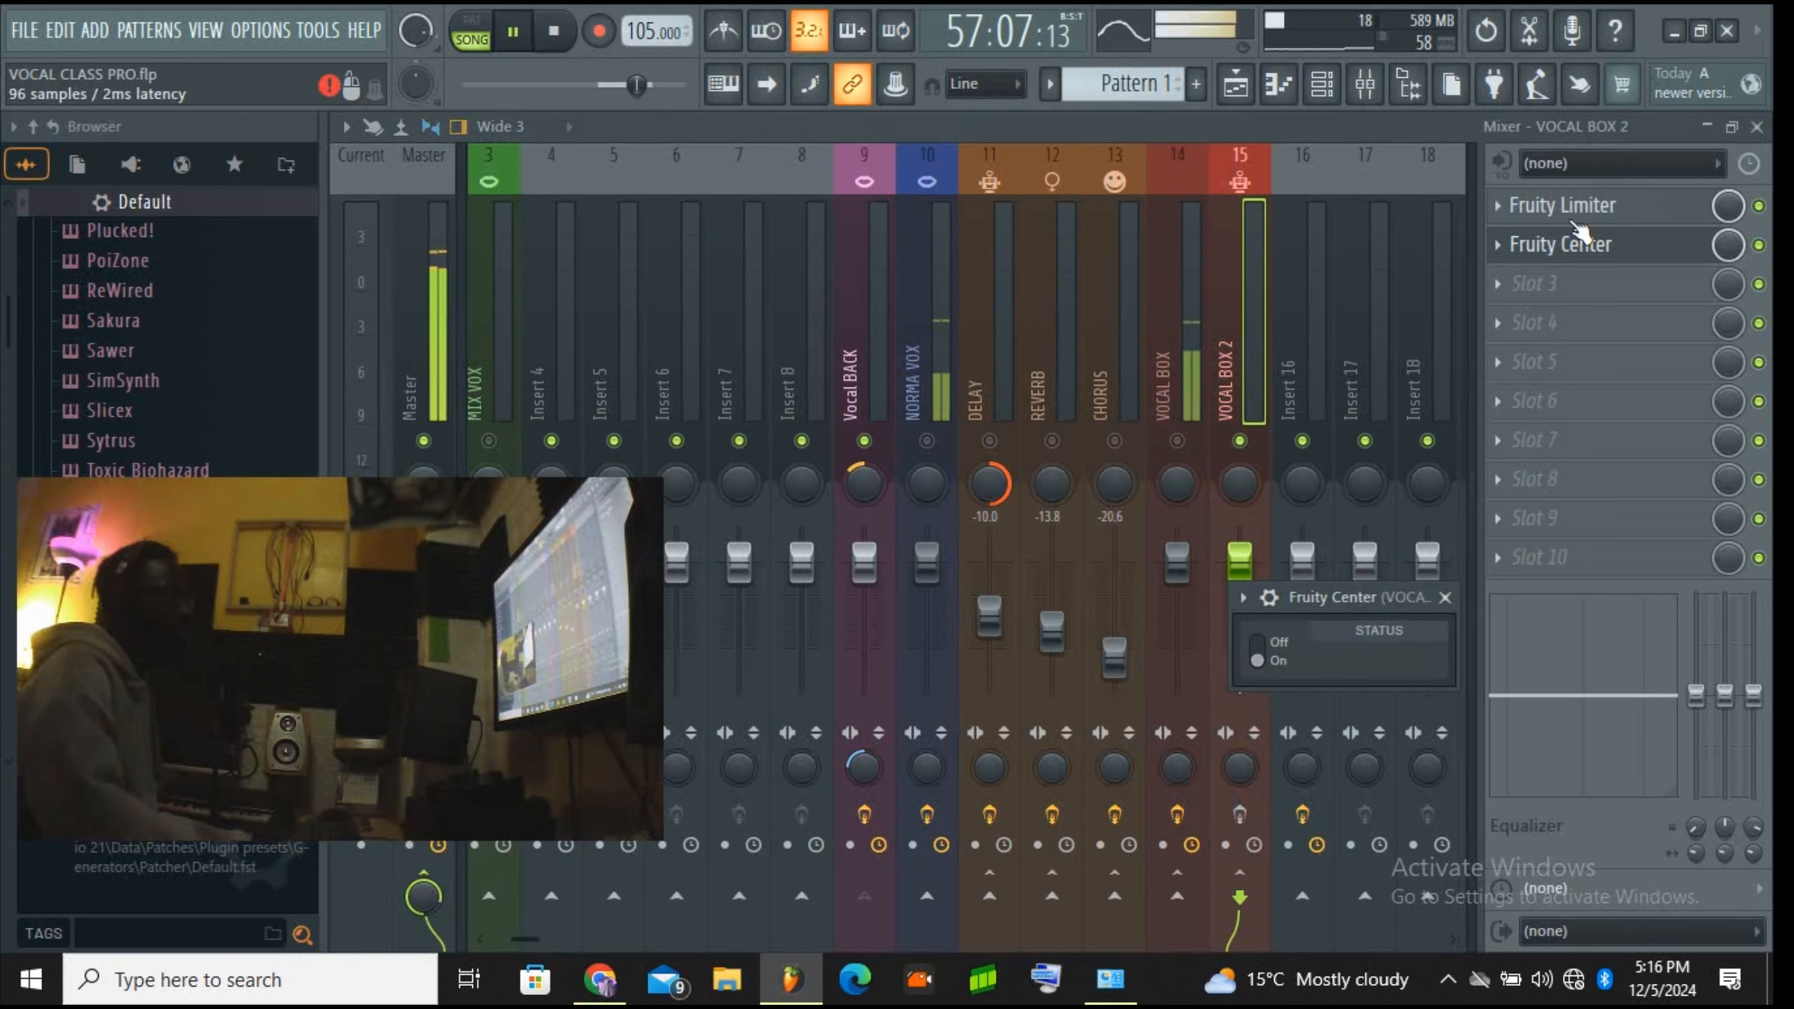
pyautogui.click(1590, 206)
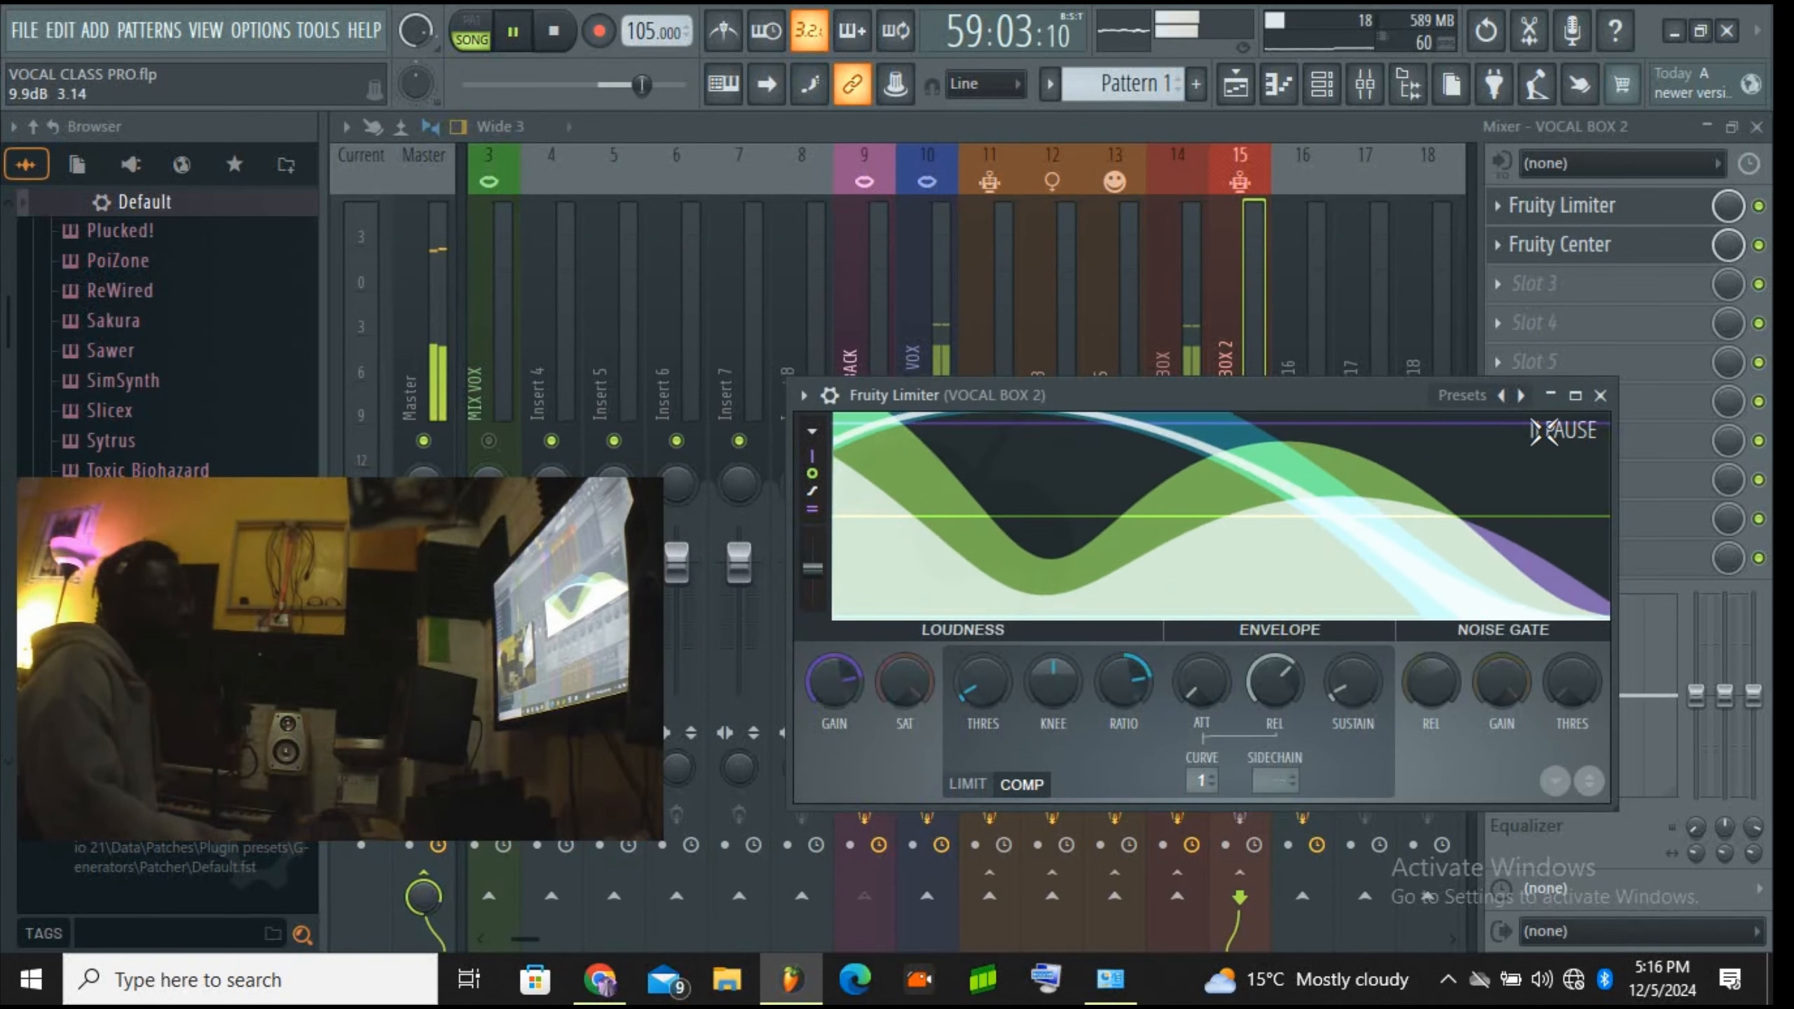
pyautogui.click(1600, 395)
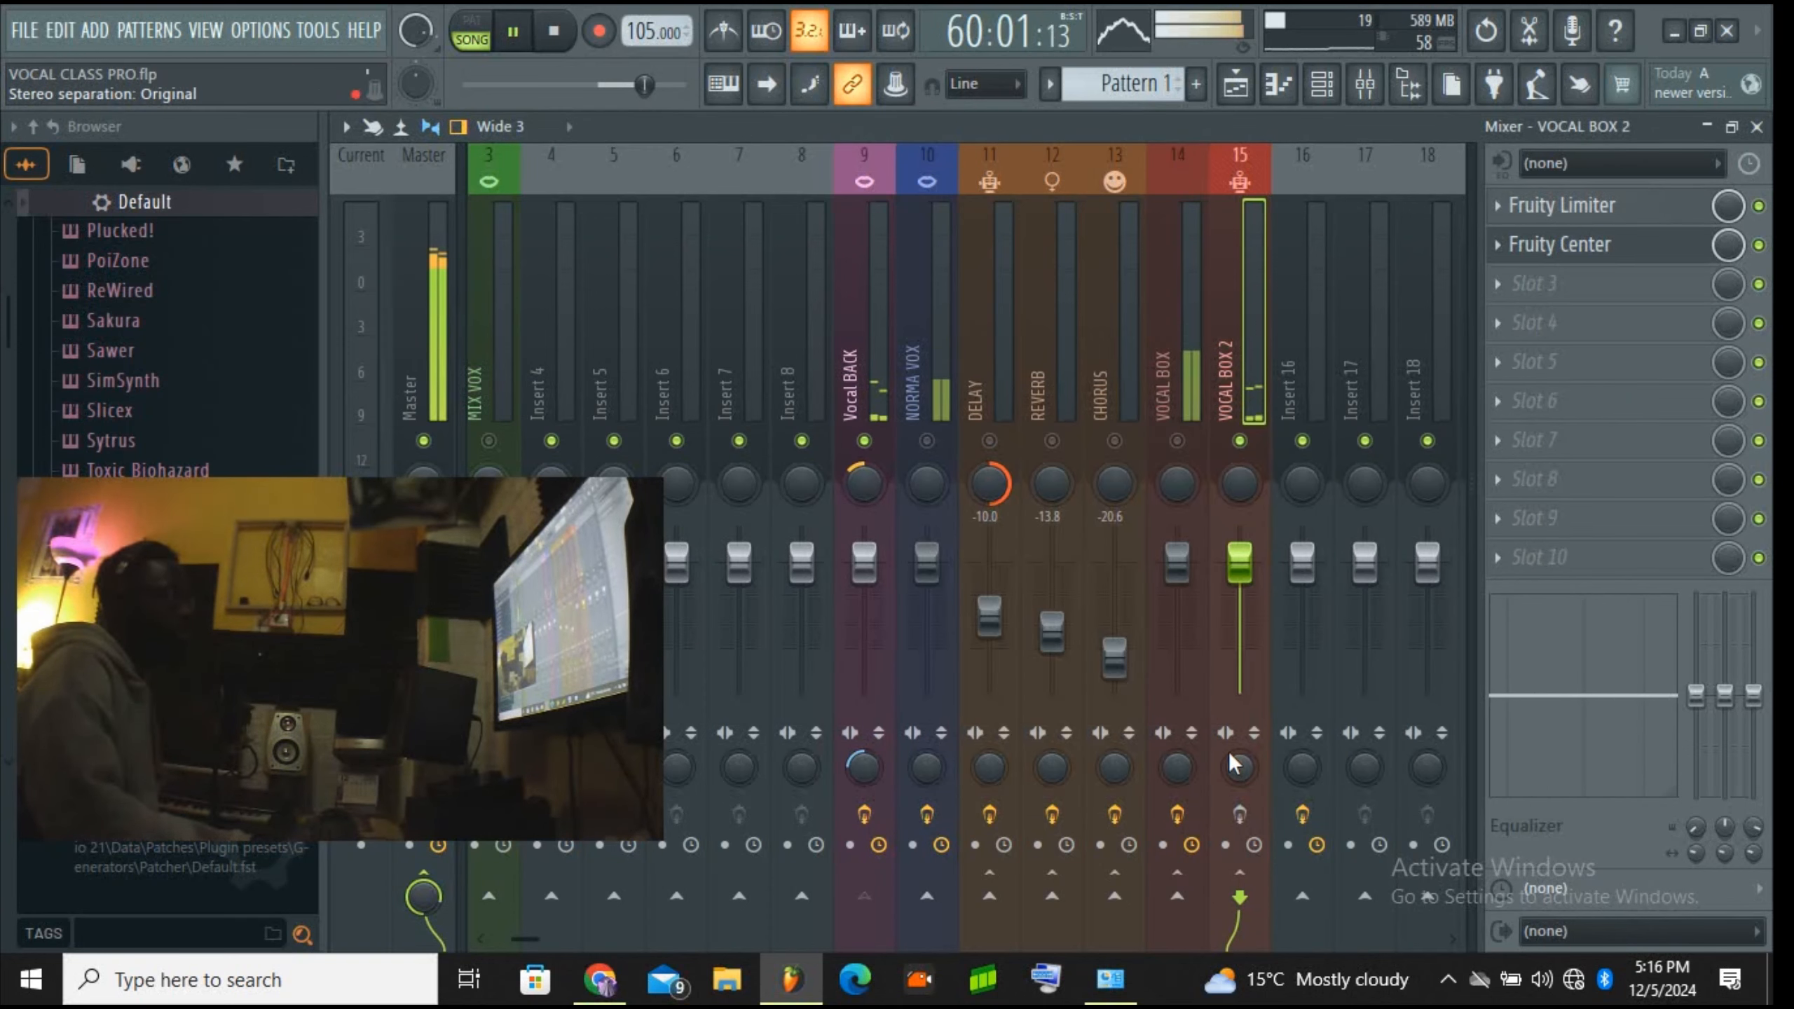
pyautogui.click(1244, 817)
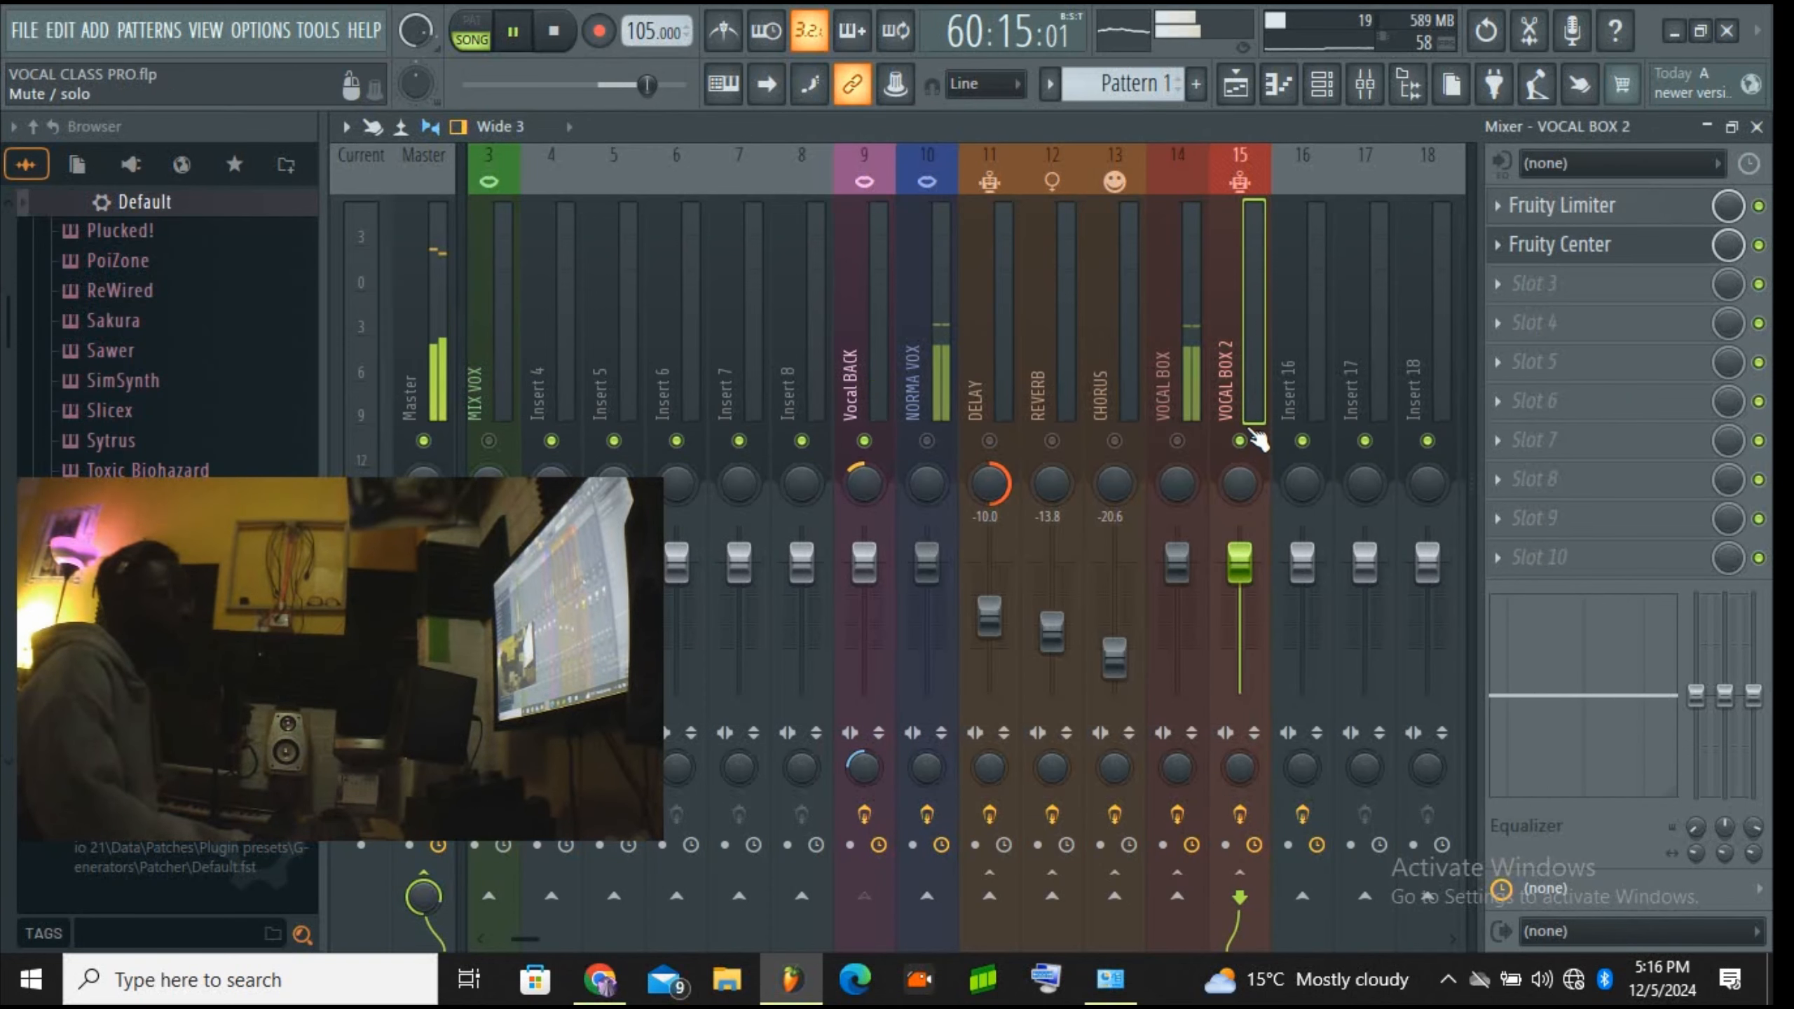
# Step: Raise the compressor knee slightly in VOCAL BOX 2's Fruity Limiter and close the plugin
pyautogui.click(1615, 215)
pyautogui.moveTo(1245, 536); pyautogui.dragTo(1255, 494)
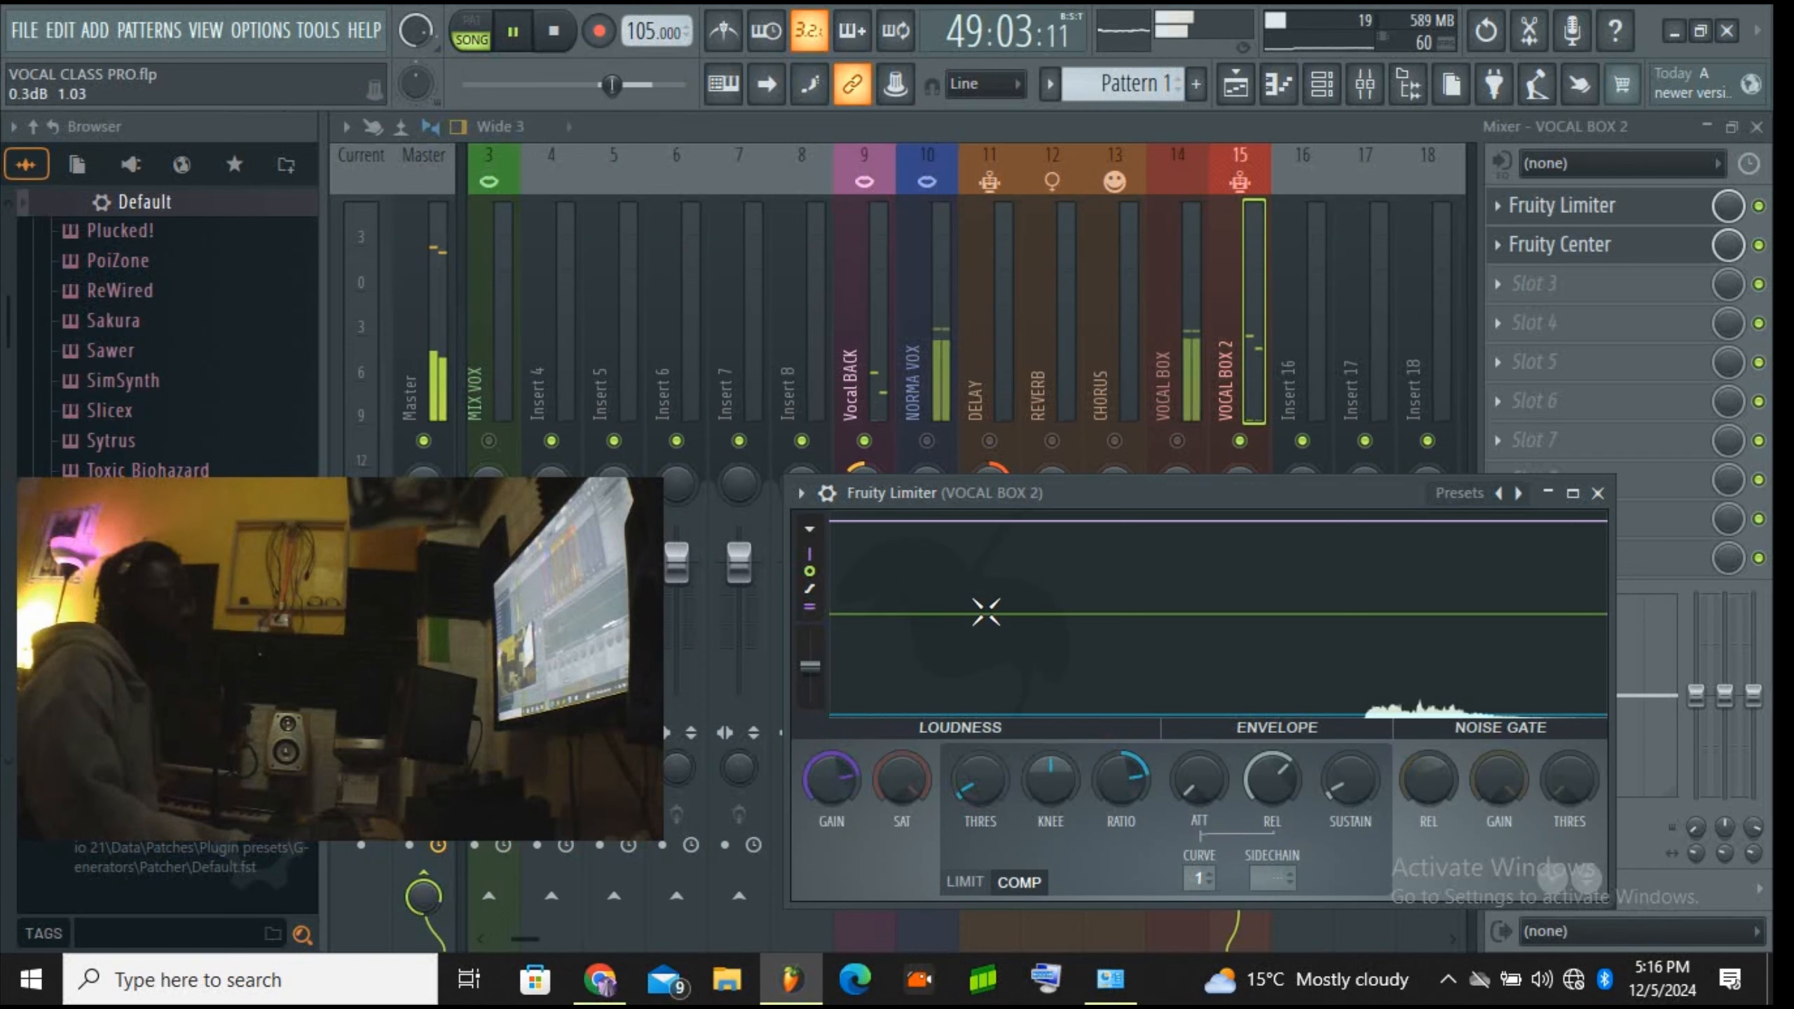
pyautogui.moveTo(1050, 777); pyautogui.dragTo(1051, 763)
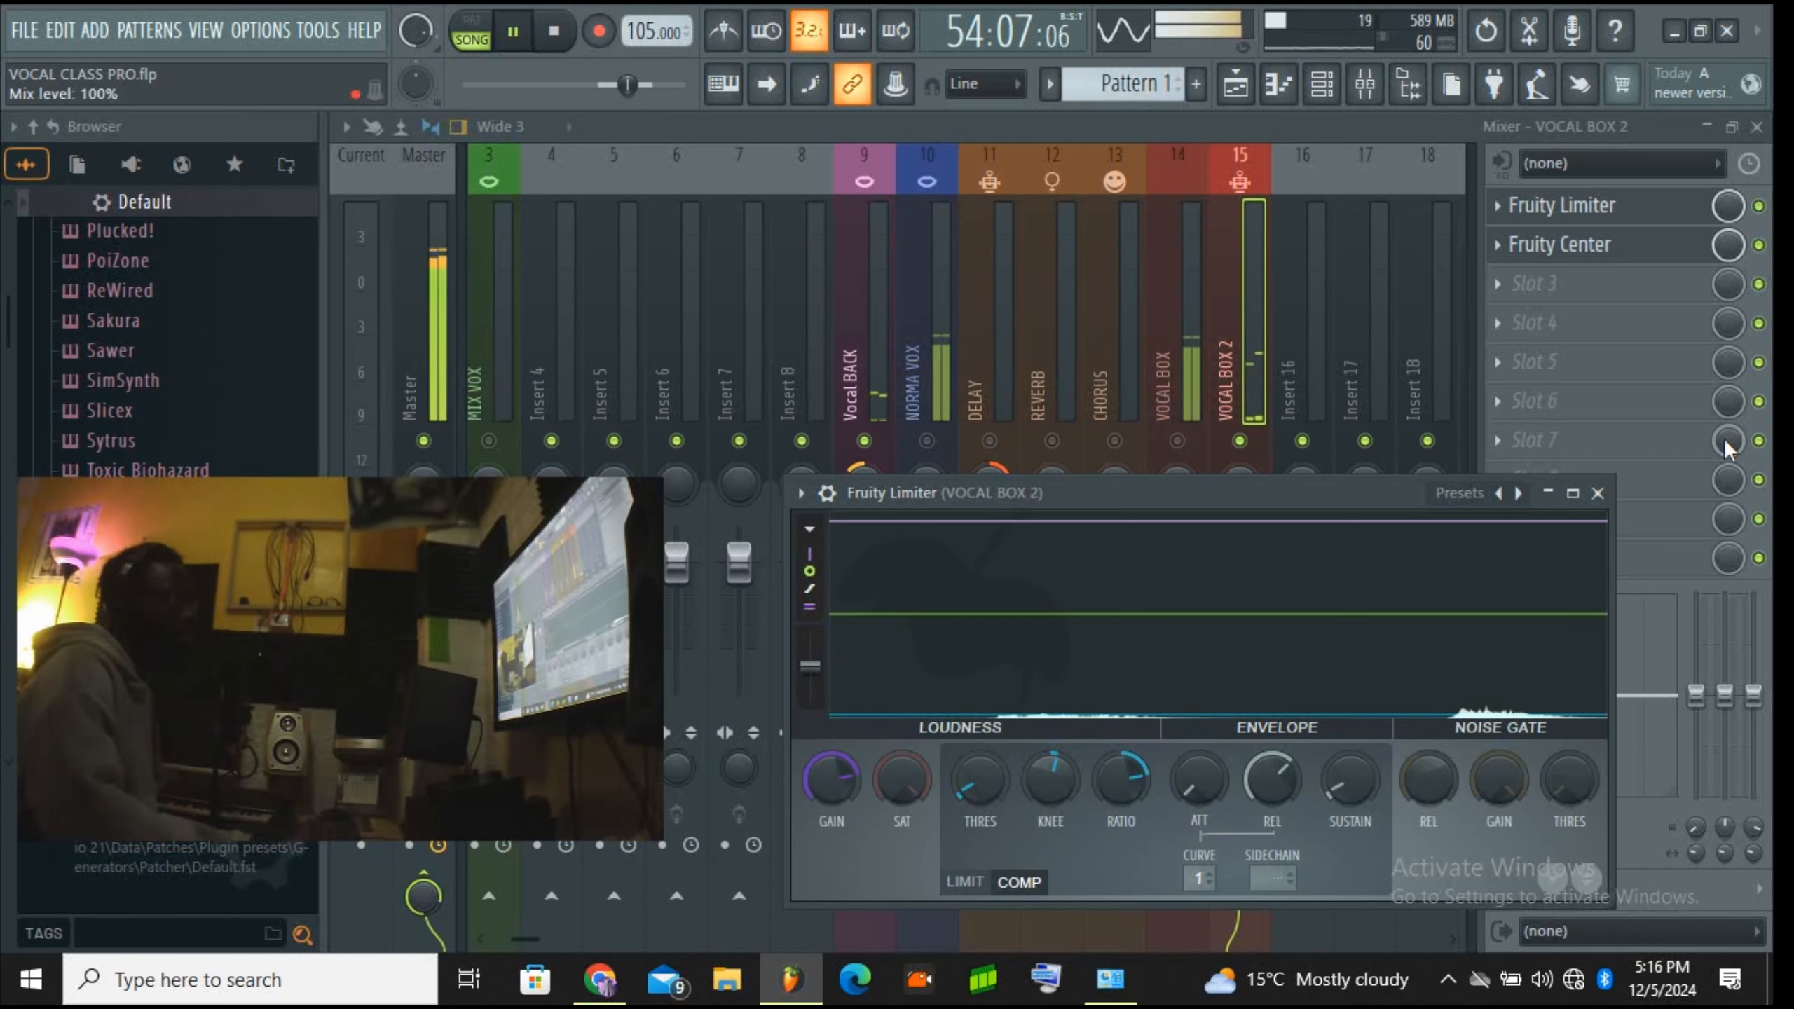
pyautogui.click(1598, 492)
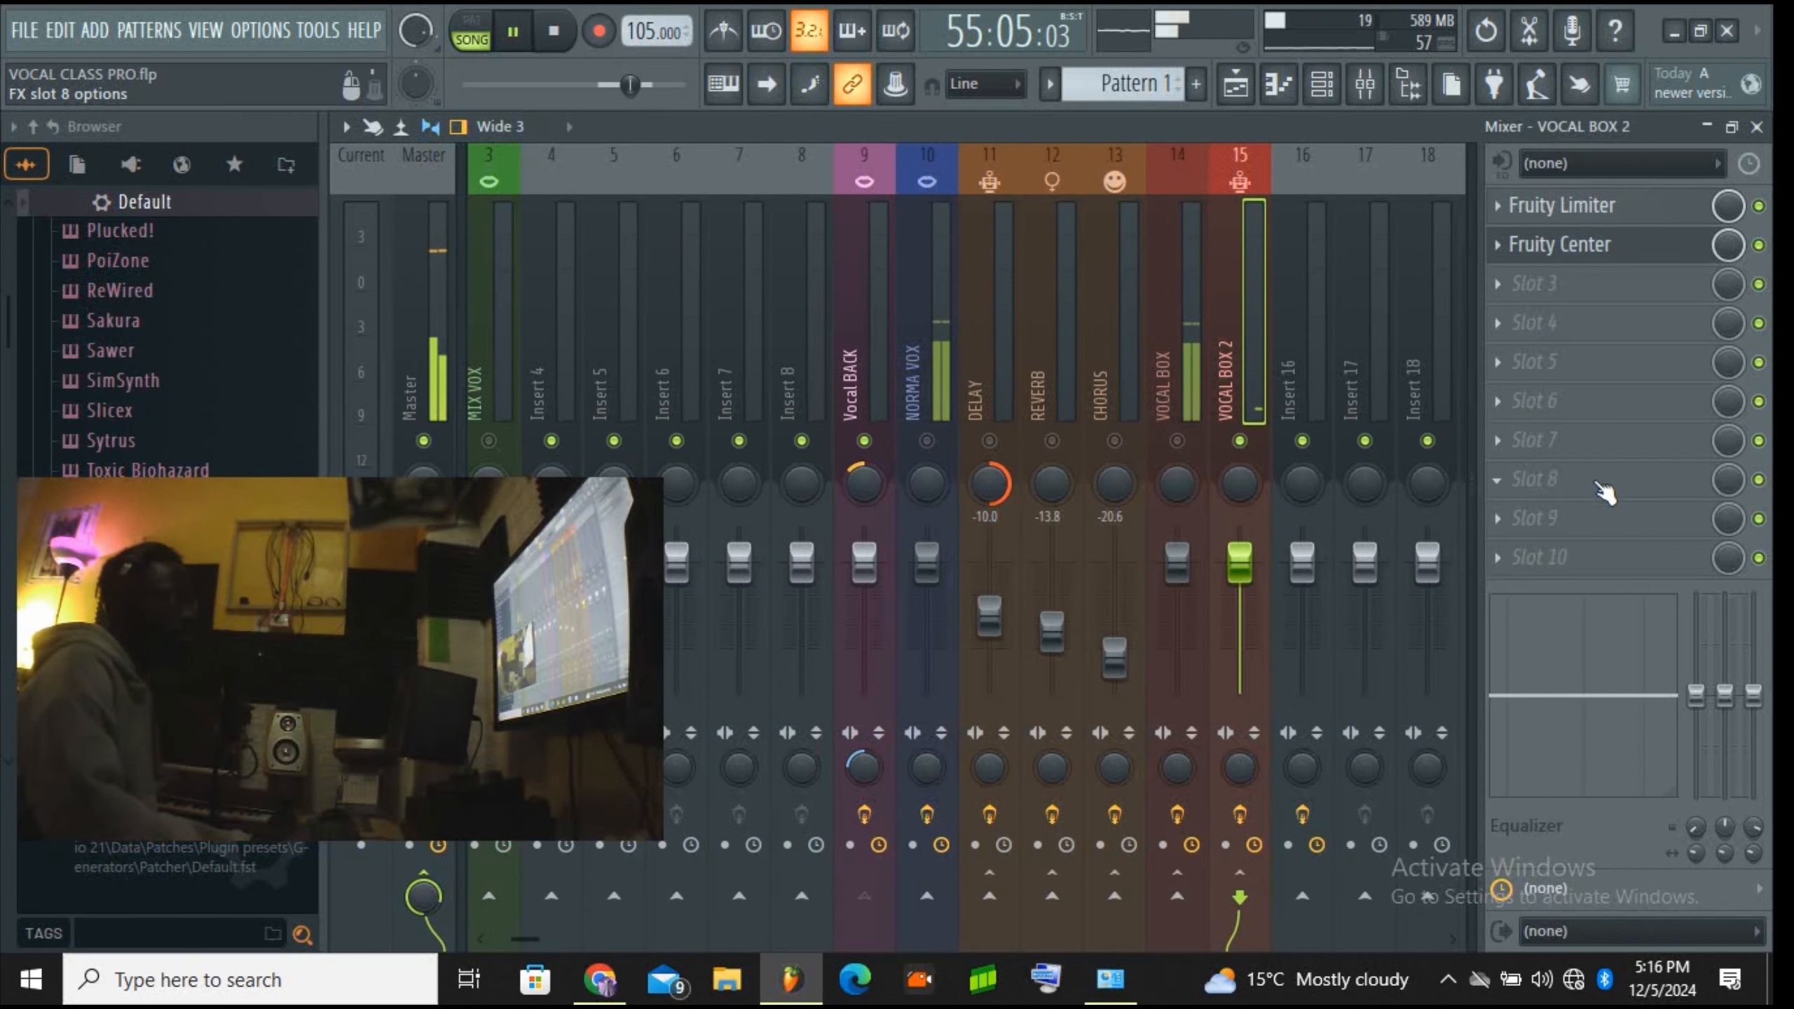
# Step: Lower VOCAL BOX 2's volume to -5.2 dB, select Vocal BACK and pause the song
pyautogui.moveTo(1245, 566); pyautogui.dragTo(1245, 600)
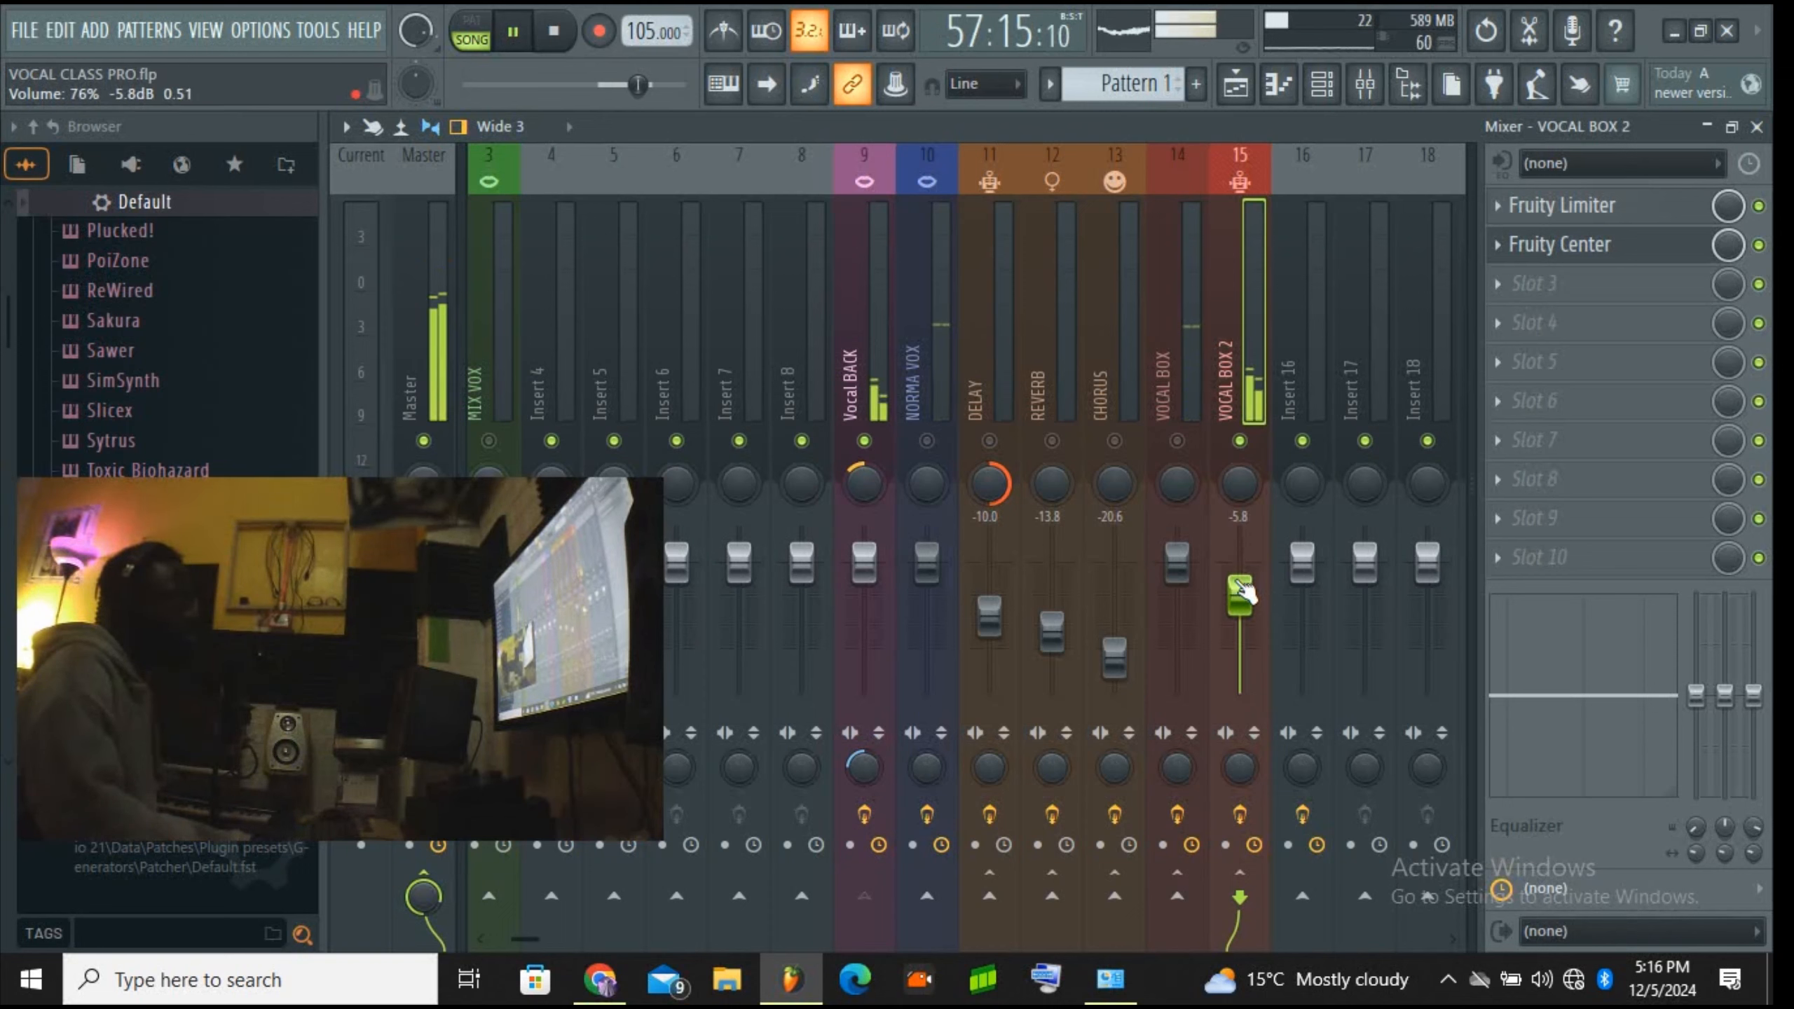
pyautogui.moveTo(1250, 600); pyautogui.dragTo(1250, 597)
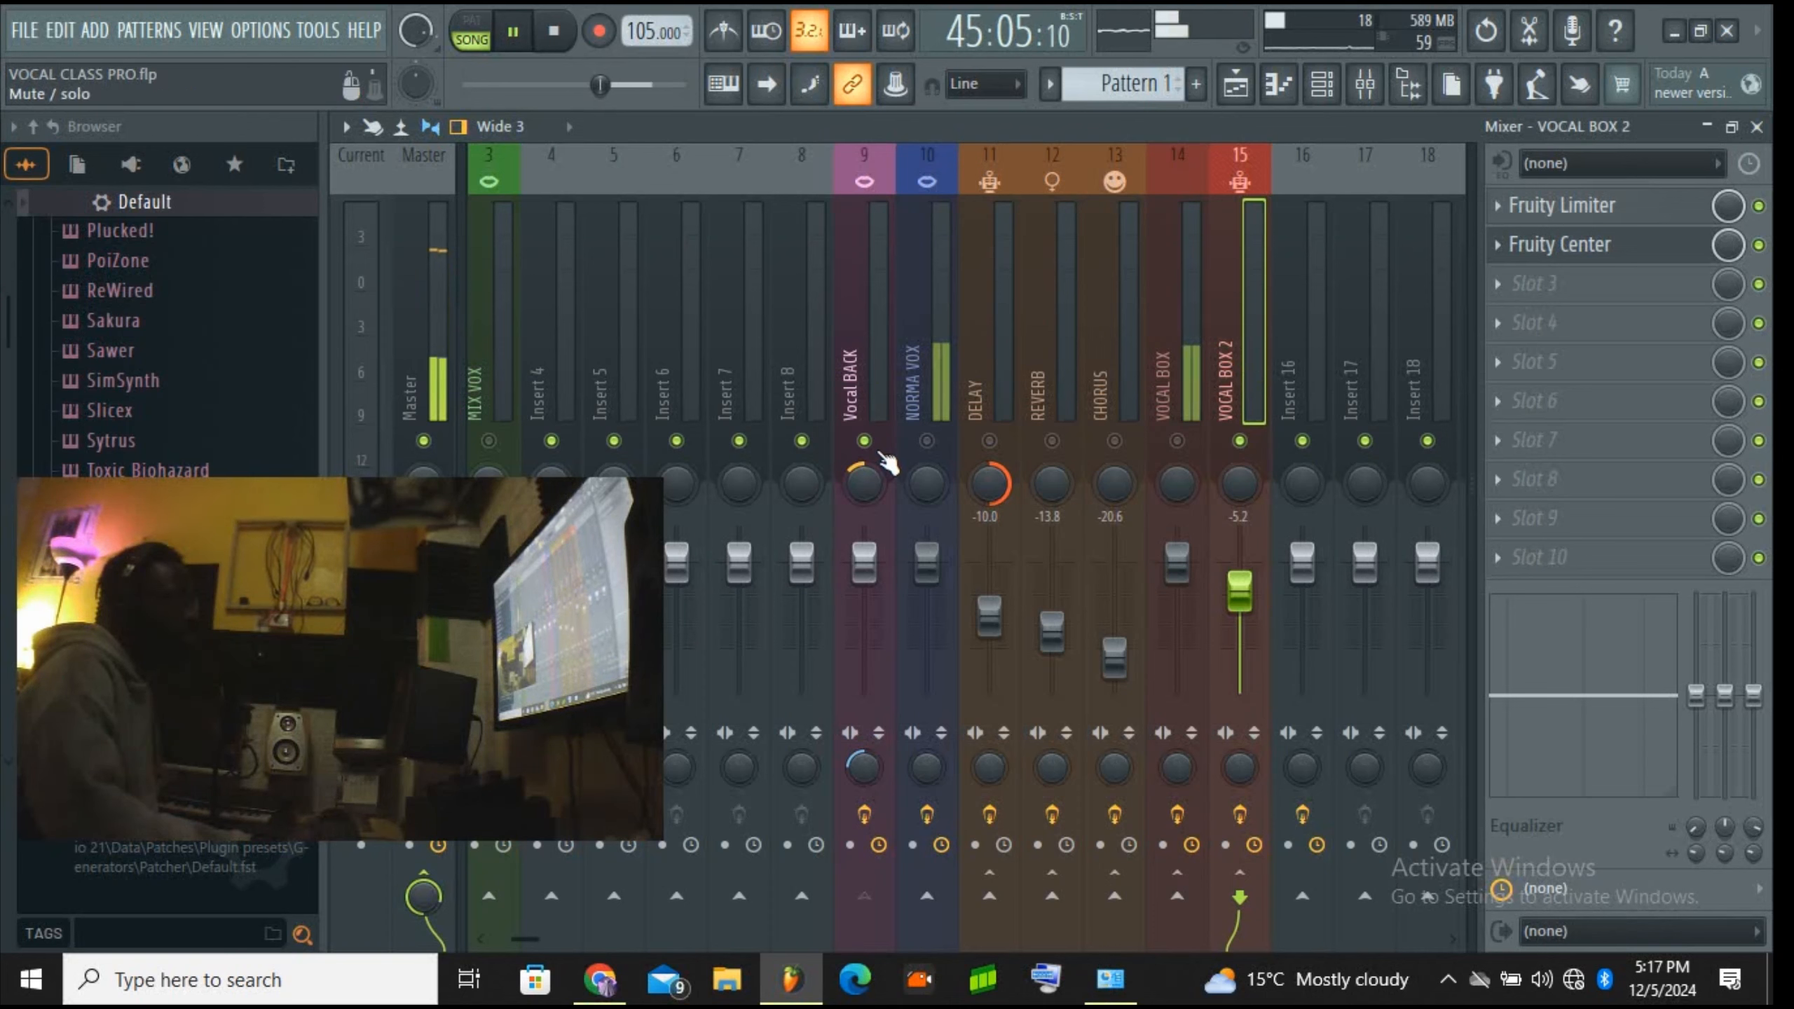
pyautogui.click(874, 407)
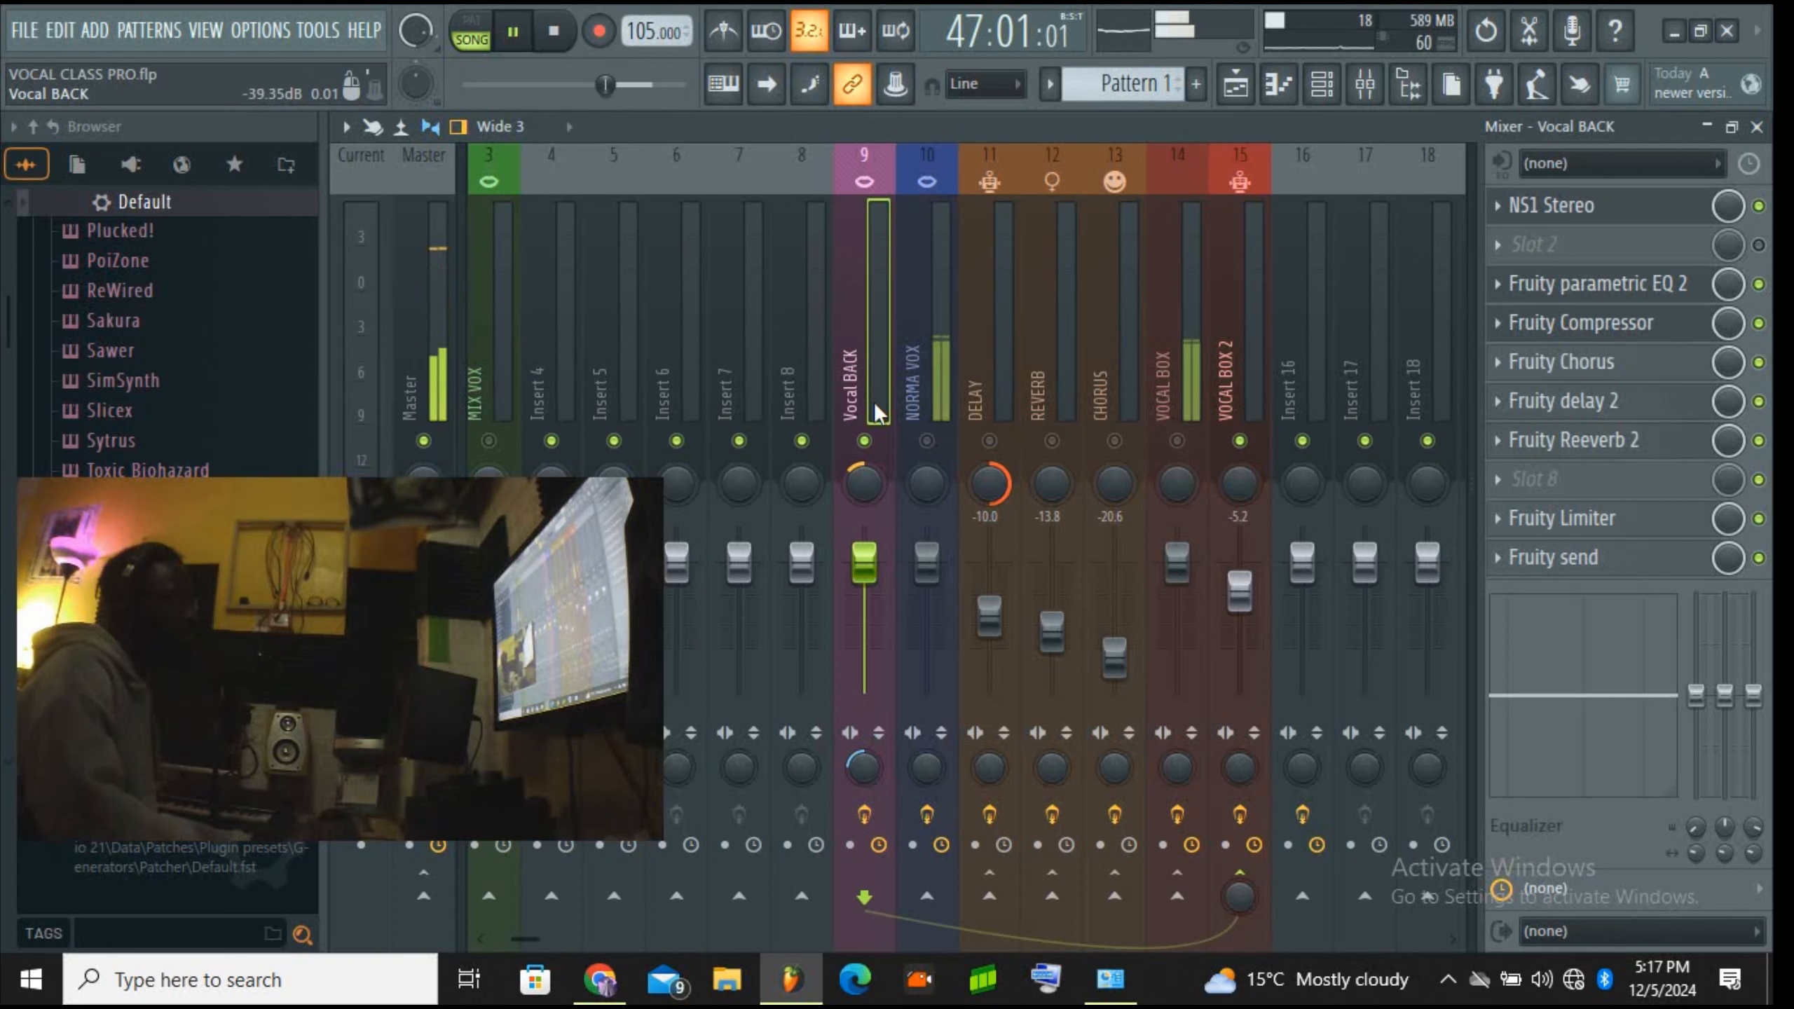
pyautogui.click(527, 33)
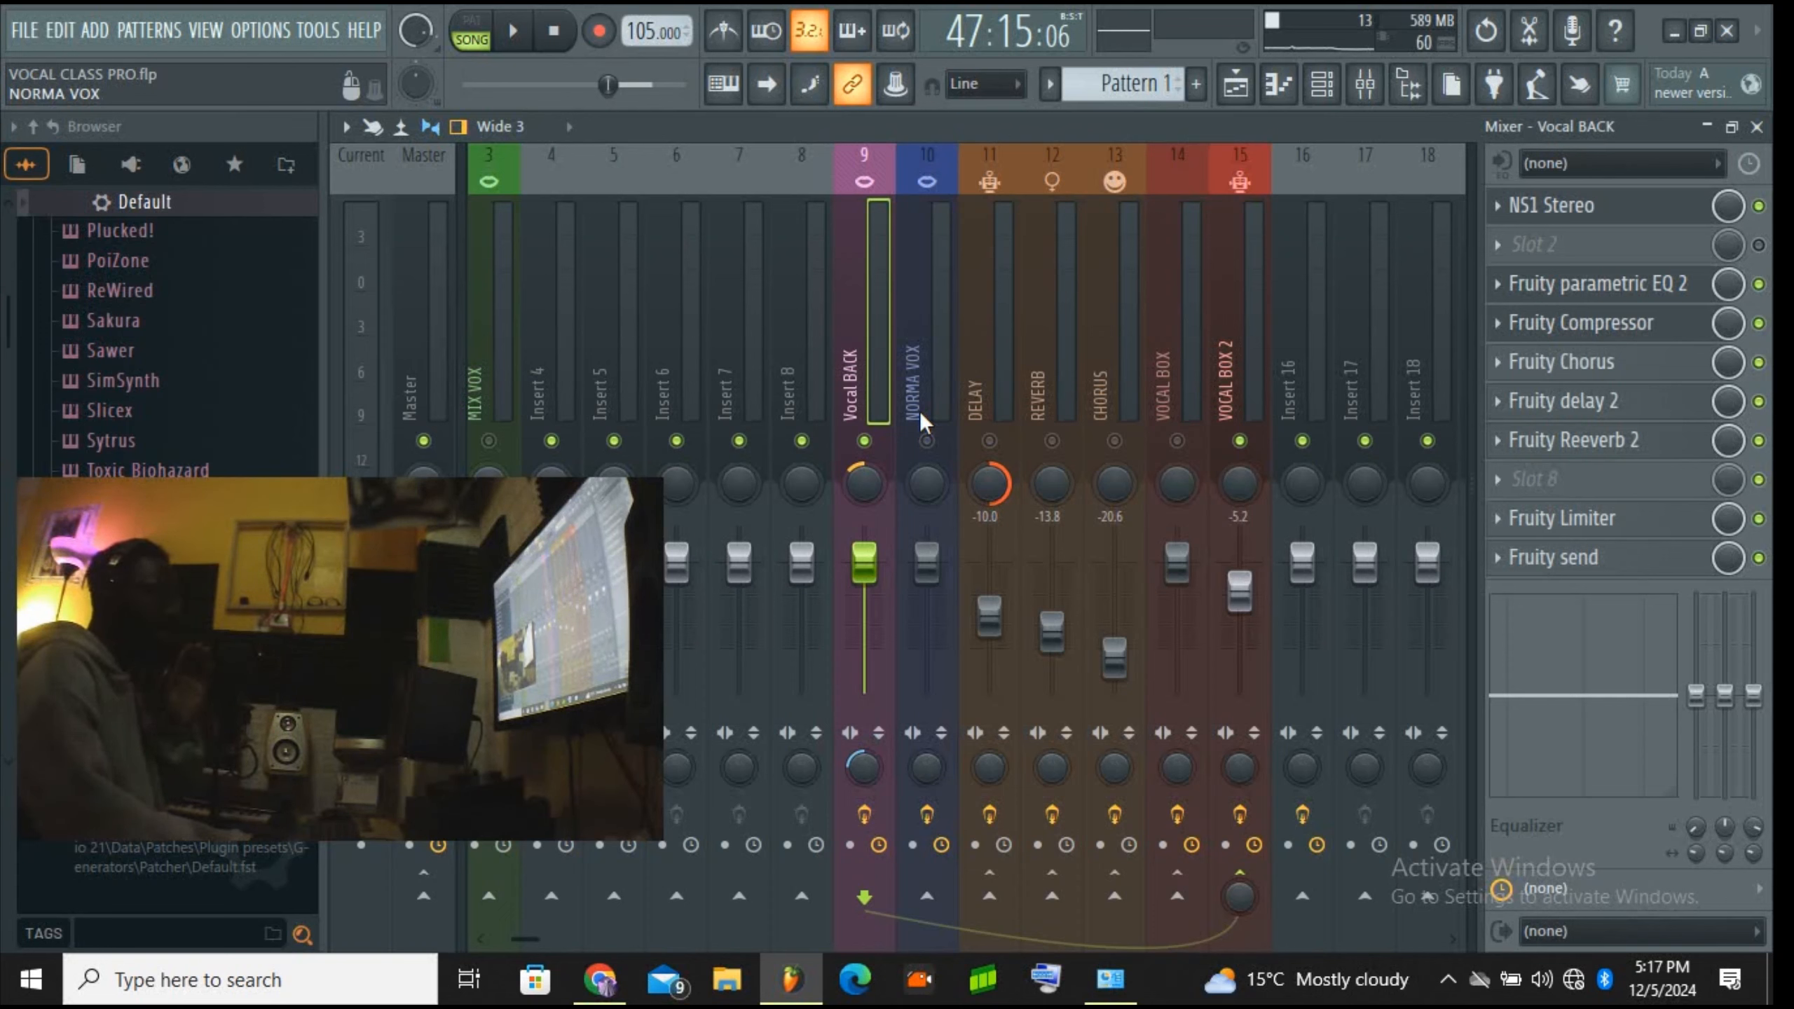
# Step: Review the NORMA VOX channel's effects and sends and the Fruity Chorus on the CHORUS channel
pyautogui.click(930, 387)
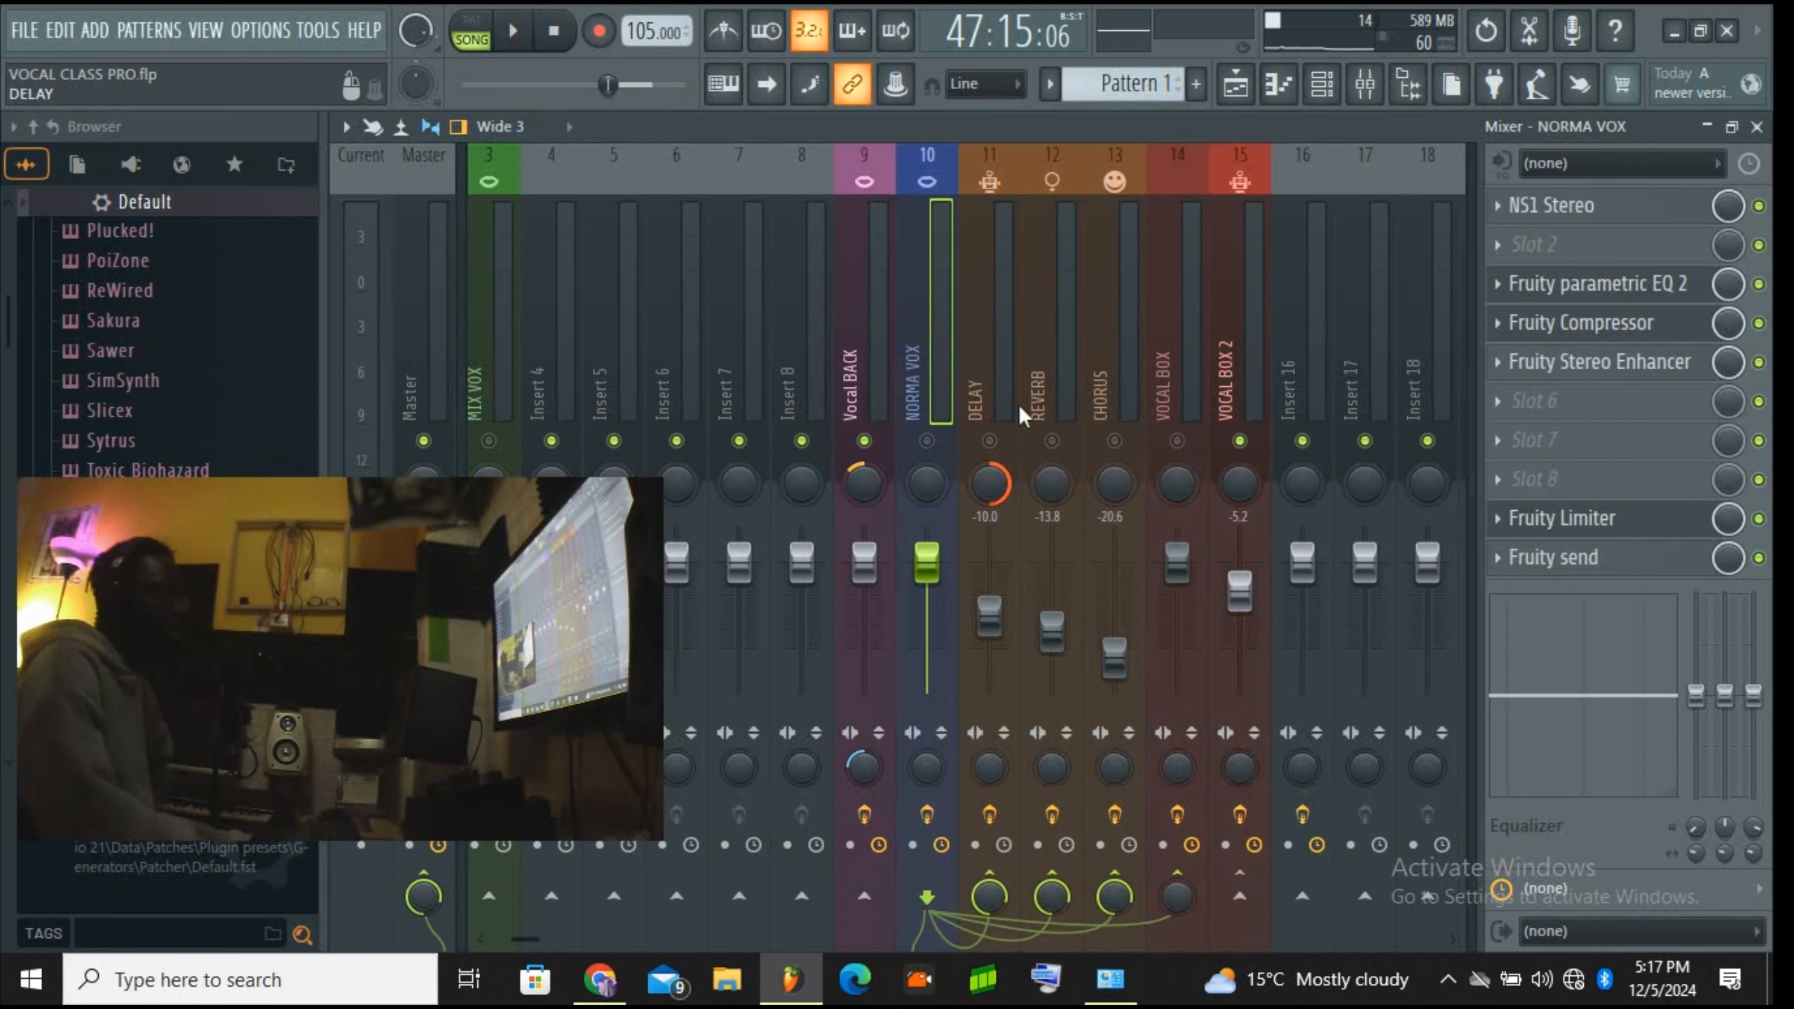
pyautogui.click(1123, 377)
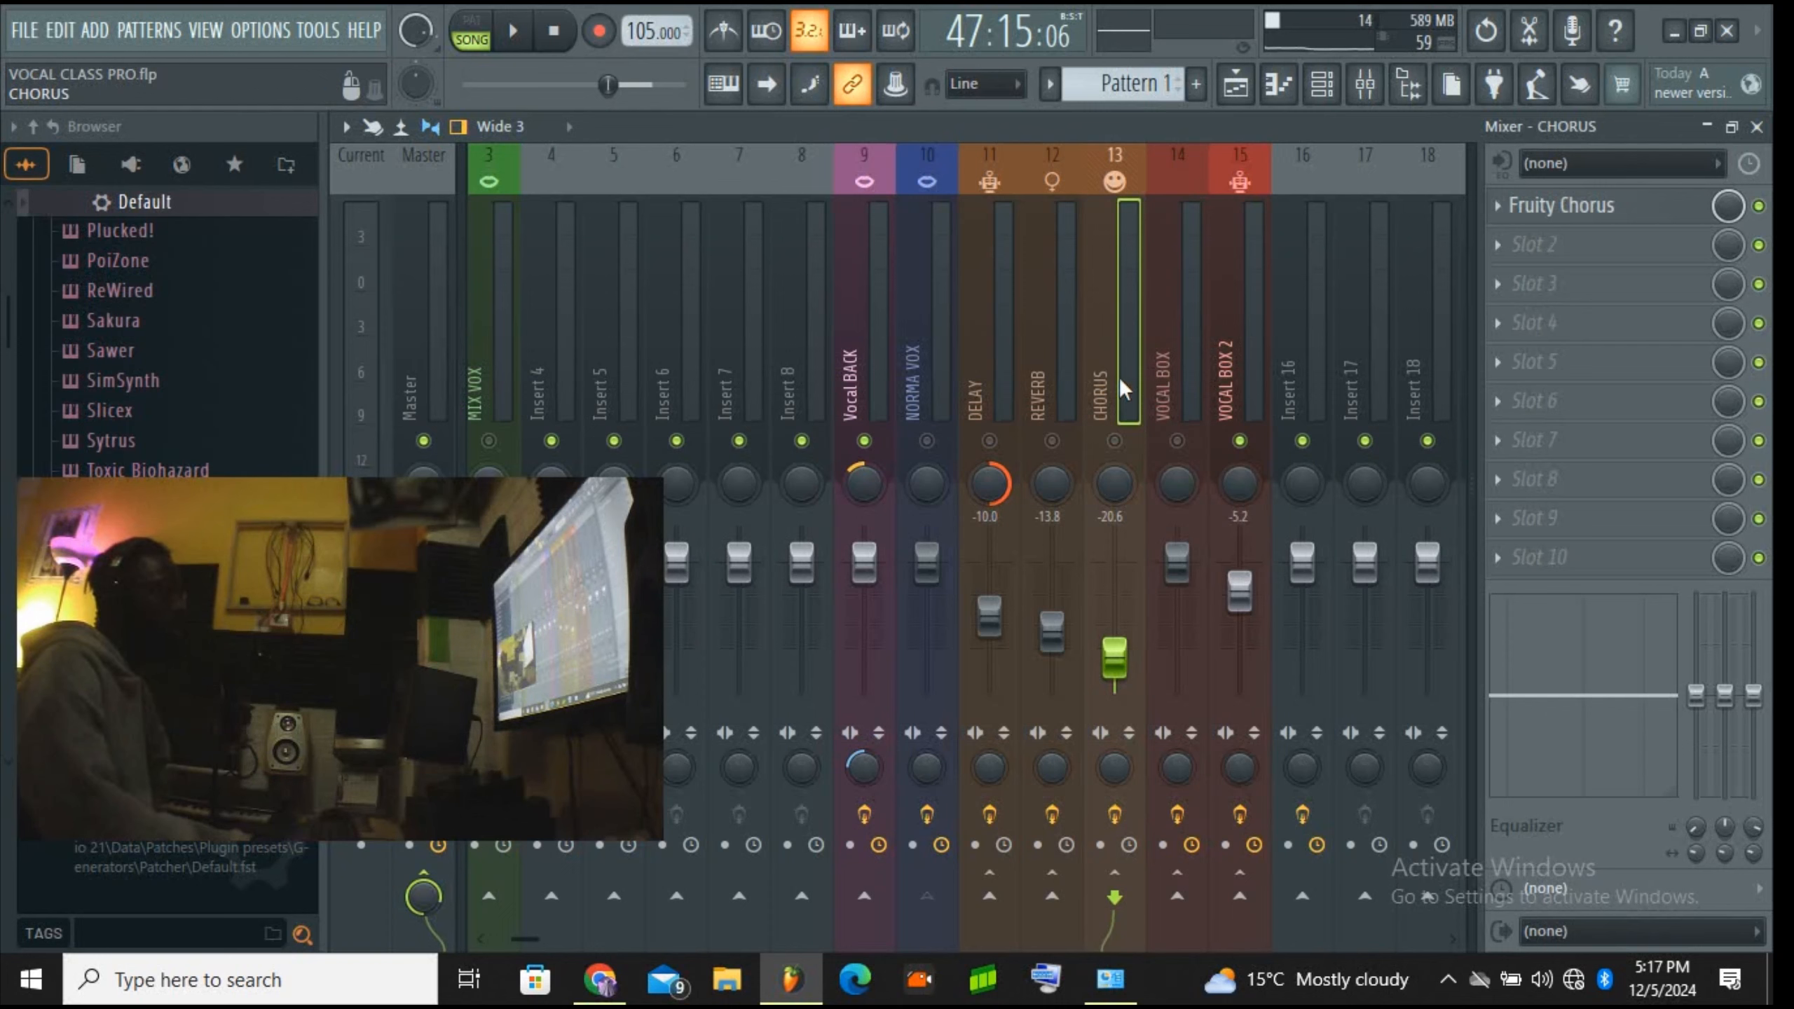
pyautogui.click(1608, 218)
pyautogui.click(1608, 218)
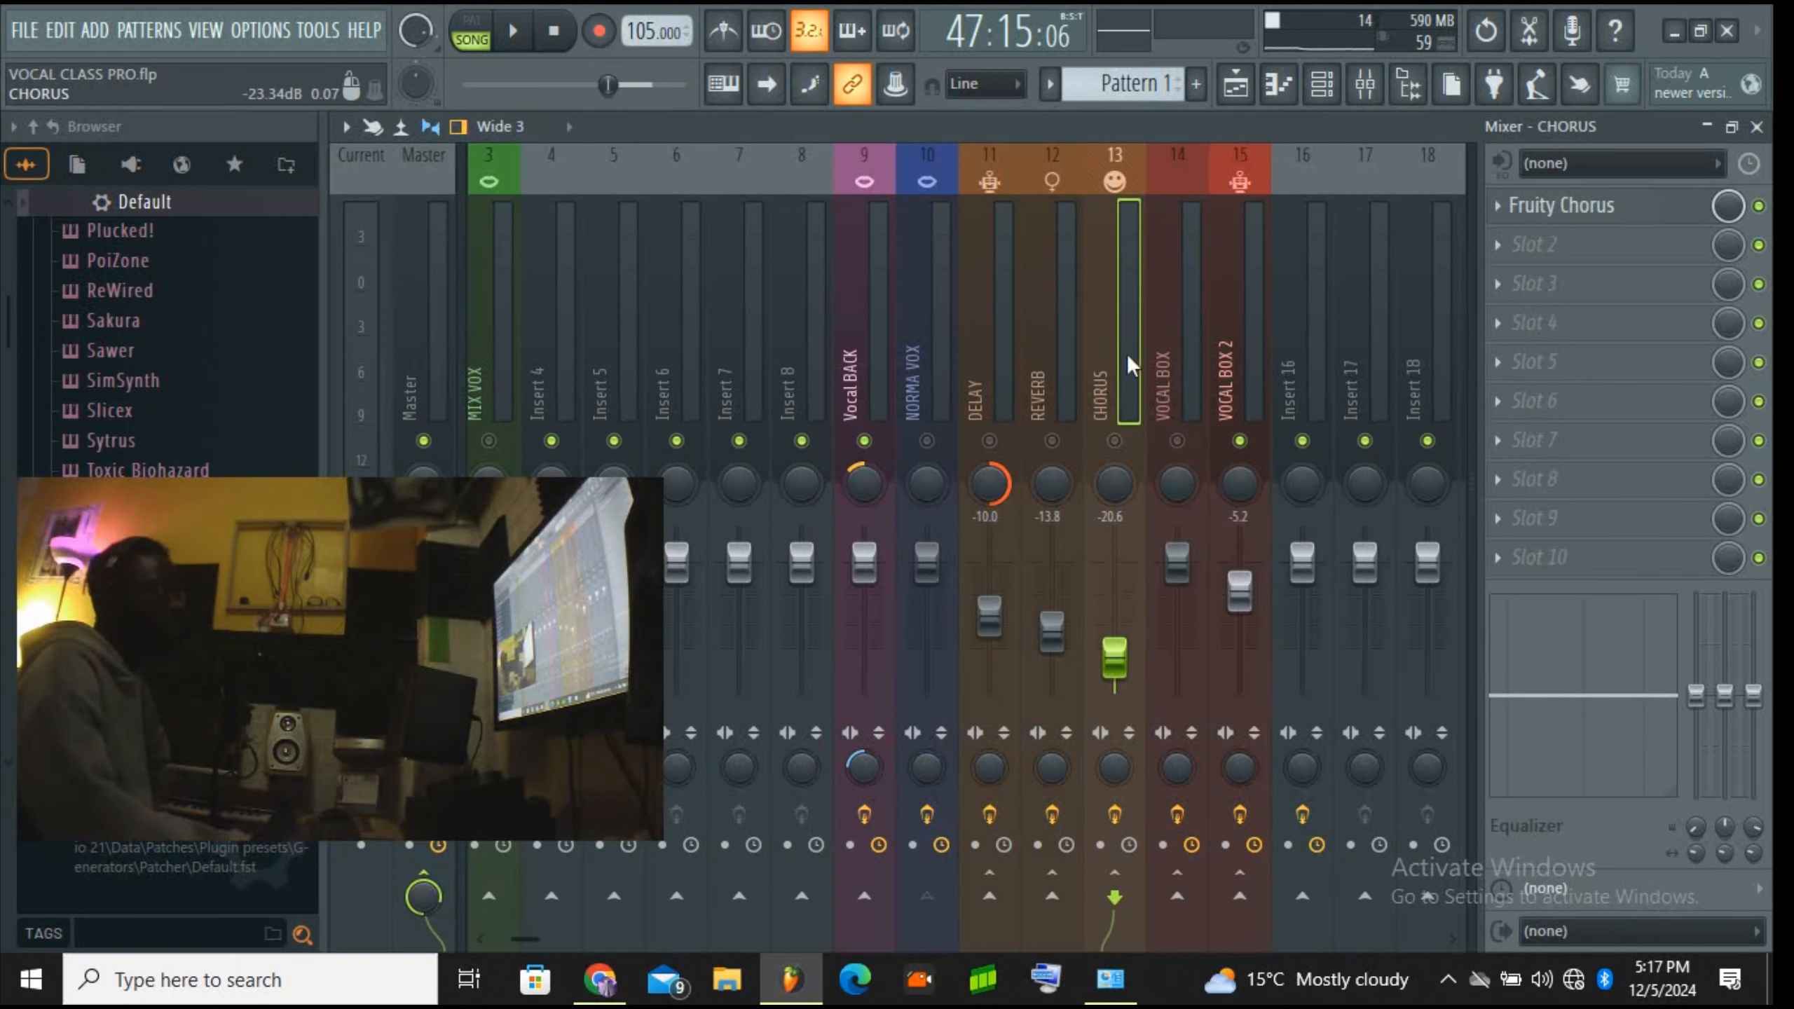
# Step: Open Fruity Reeverb 2 on the REVERB channel and bring its settings into full view
pyautogui.click(1074, 368)
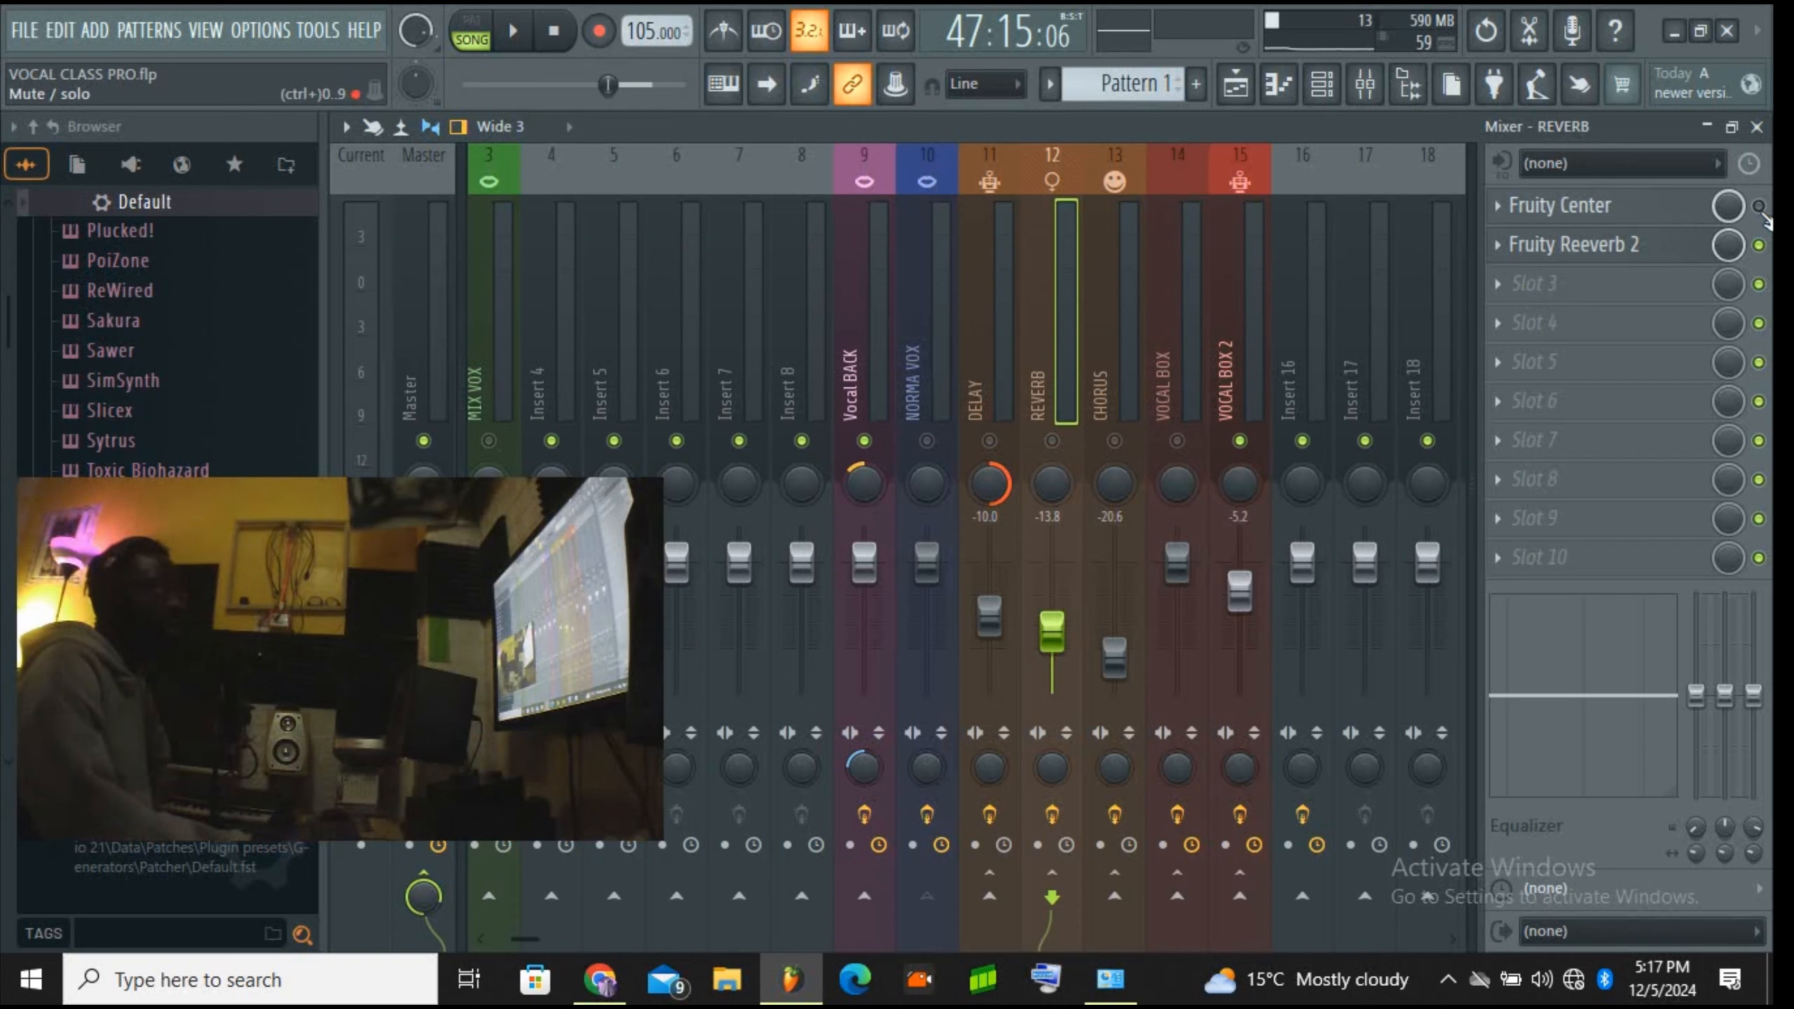
pyautogui.click(1651, 244)
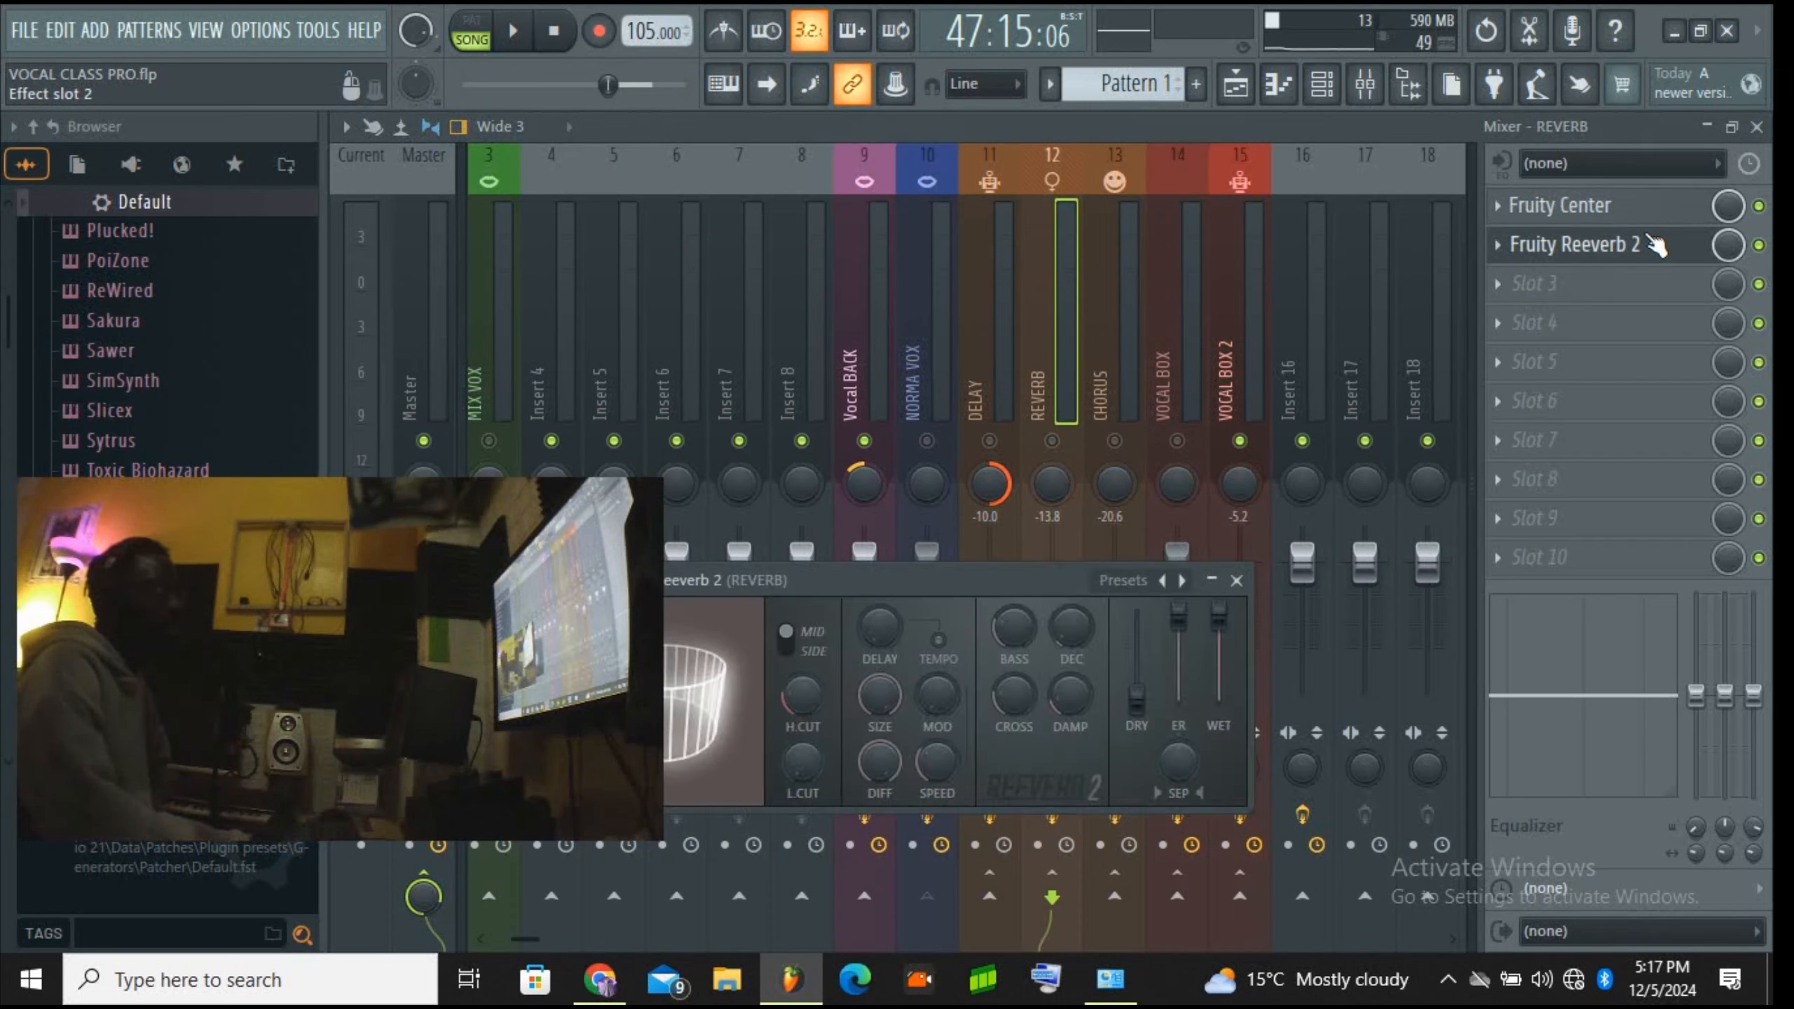
pyautogui.moveTo(905, 581); pyautogui.dragTo(1084, 467)
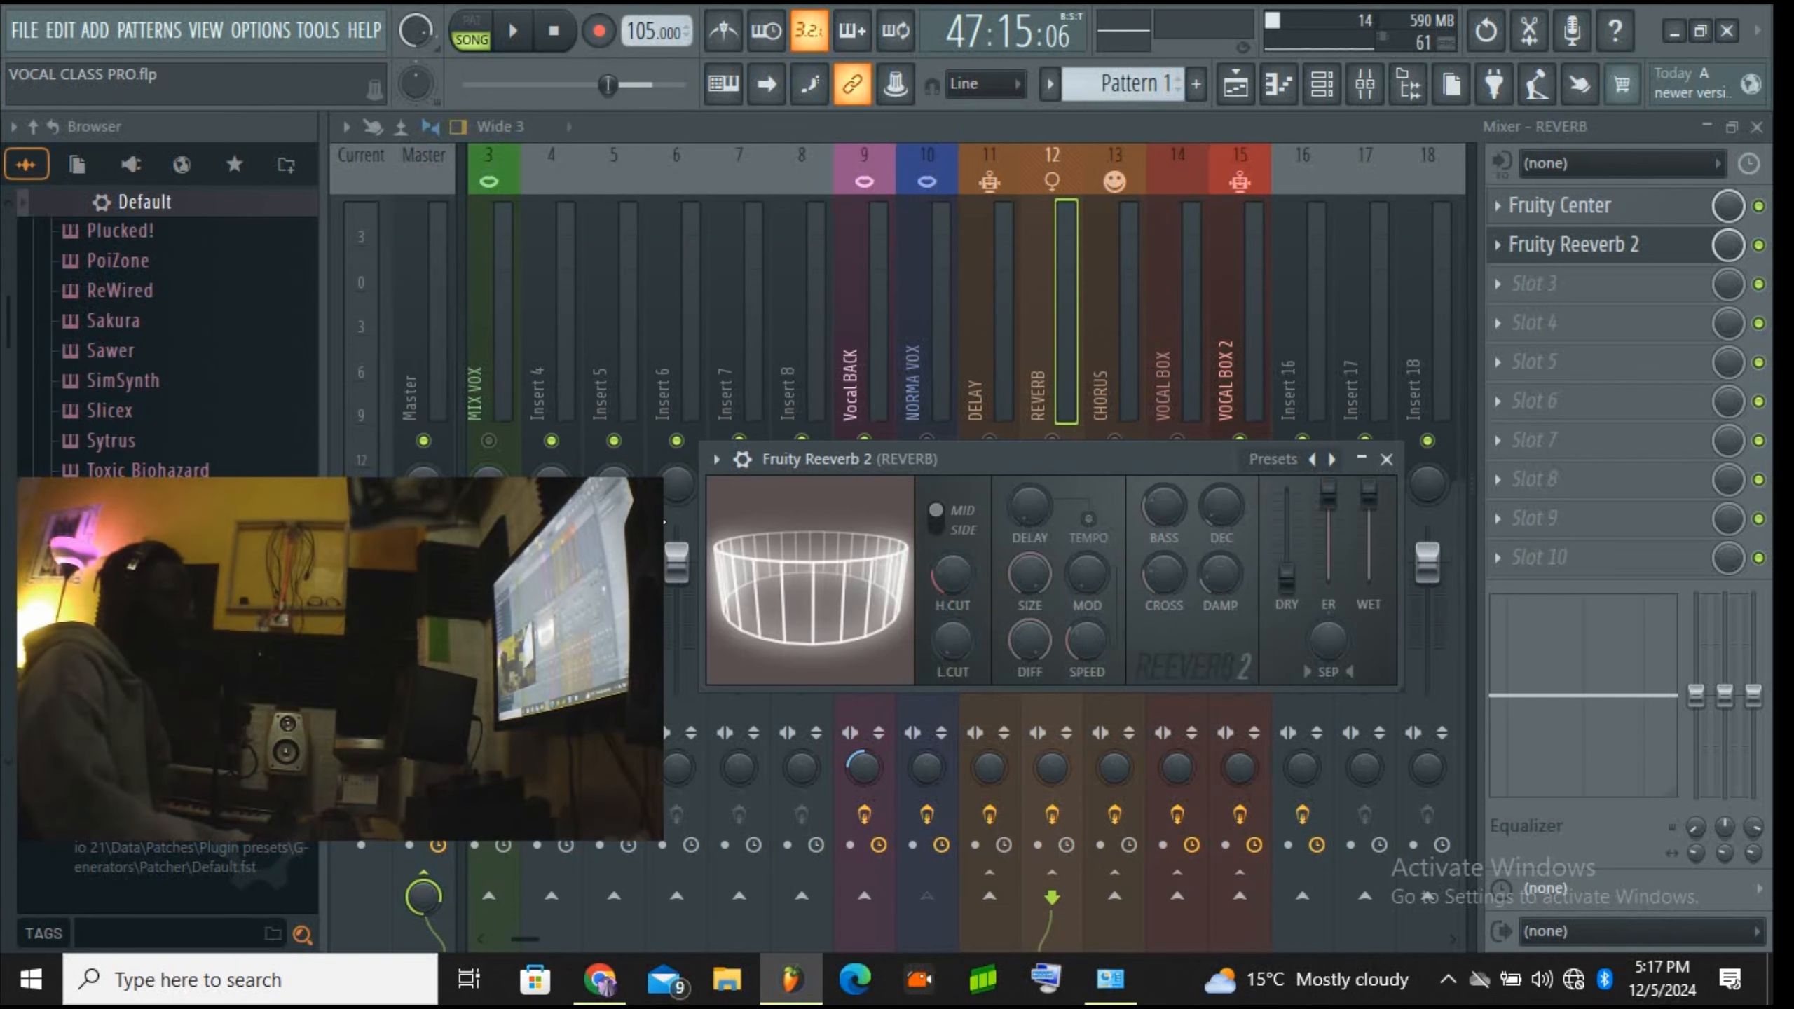
# Step: Switch to the reverb calculator in Chrome, examine the Hall pre-delay and decay time for 105 BPM, and return to FL Studio
pyautogui.click(599, 979)
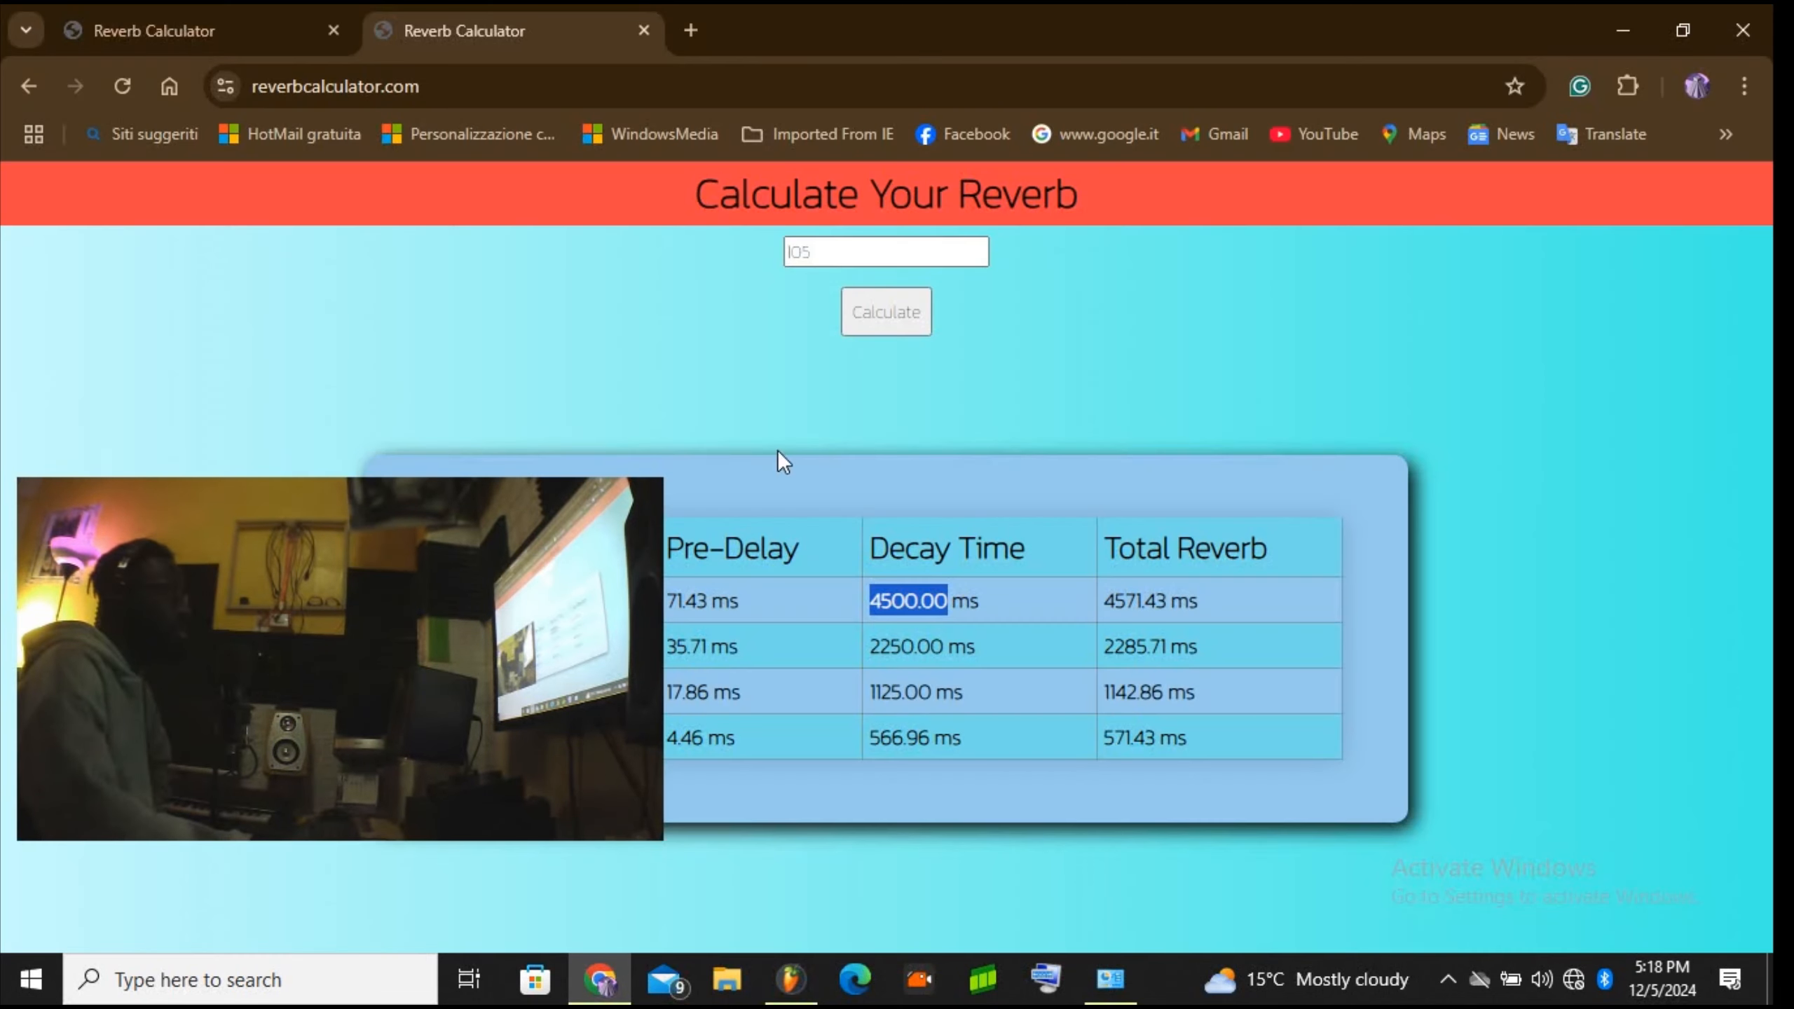
pyautogui.click(833, 256)
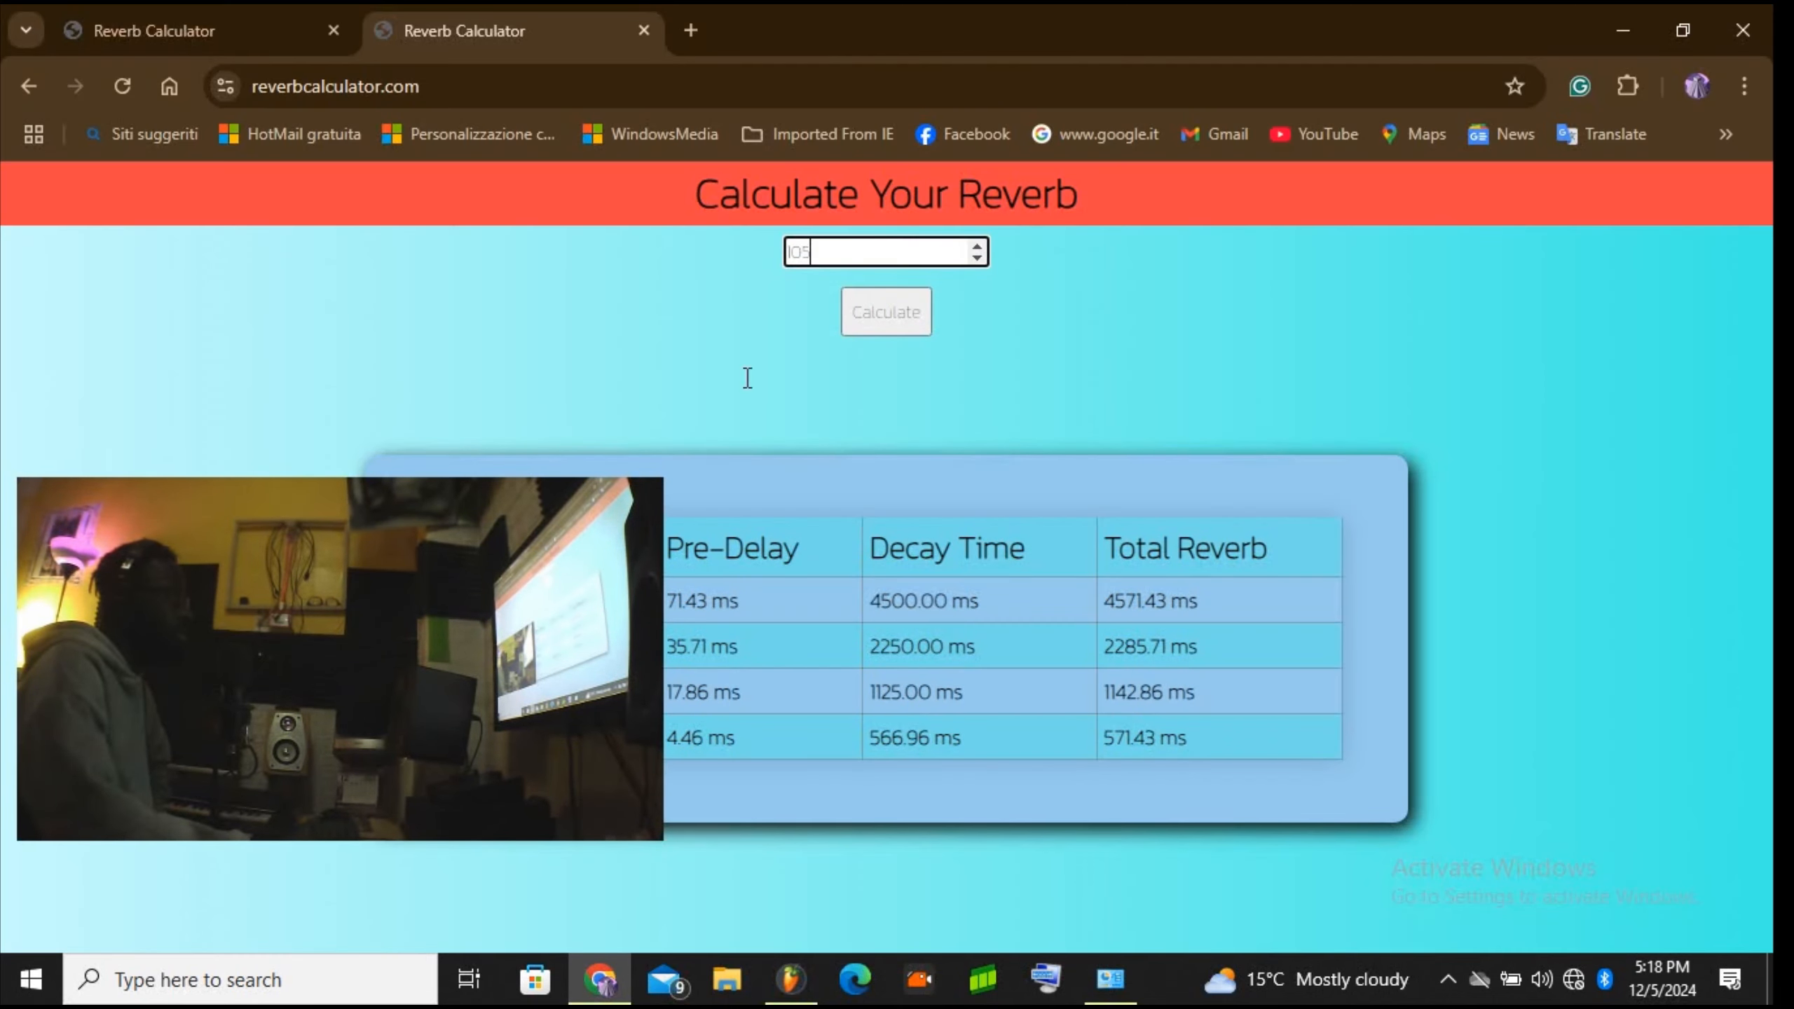
pyautogui.moveTo(667, 512); pyautogui.dragTo(681, 172)
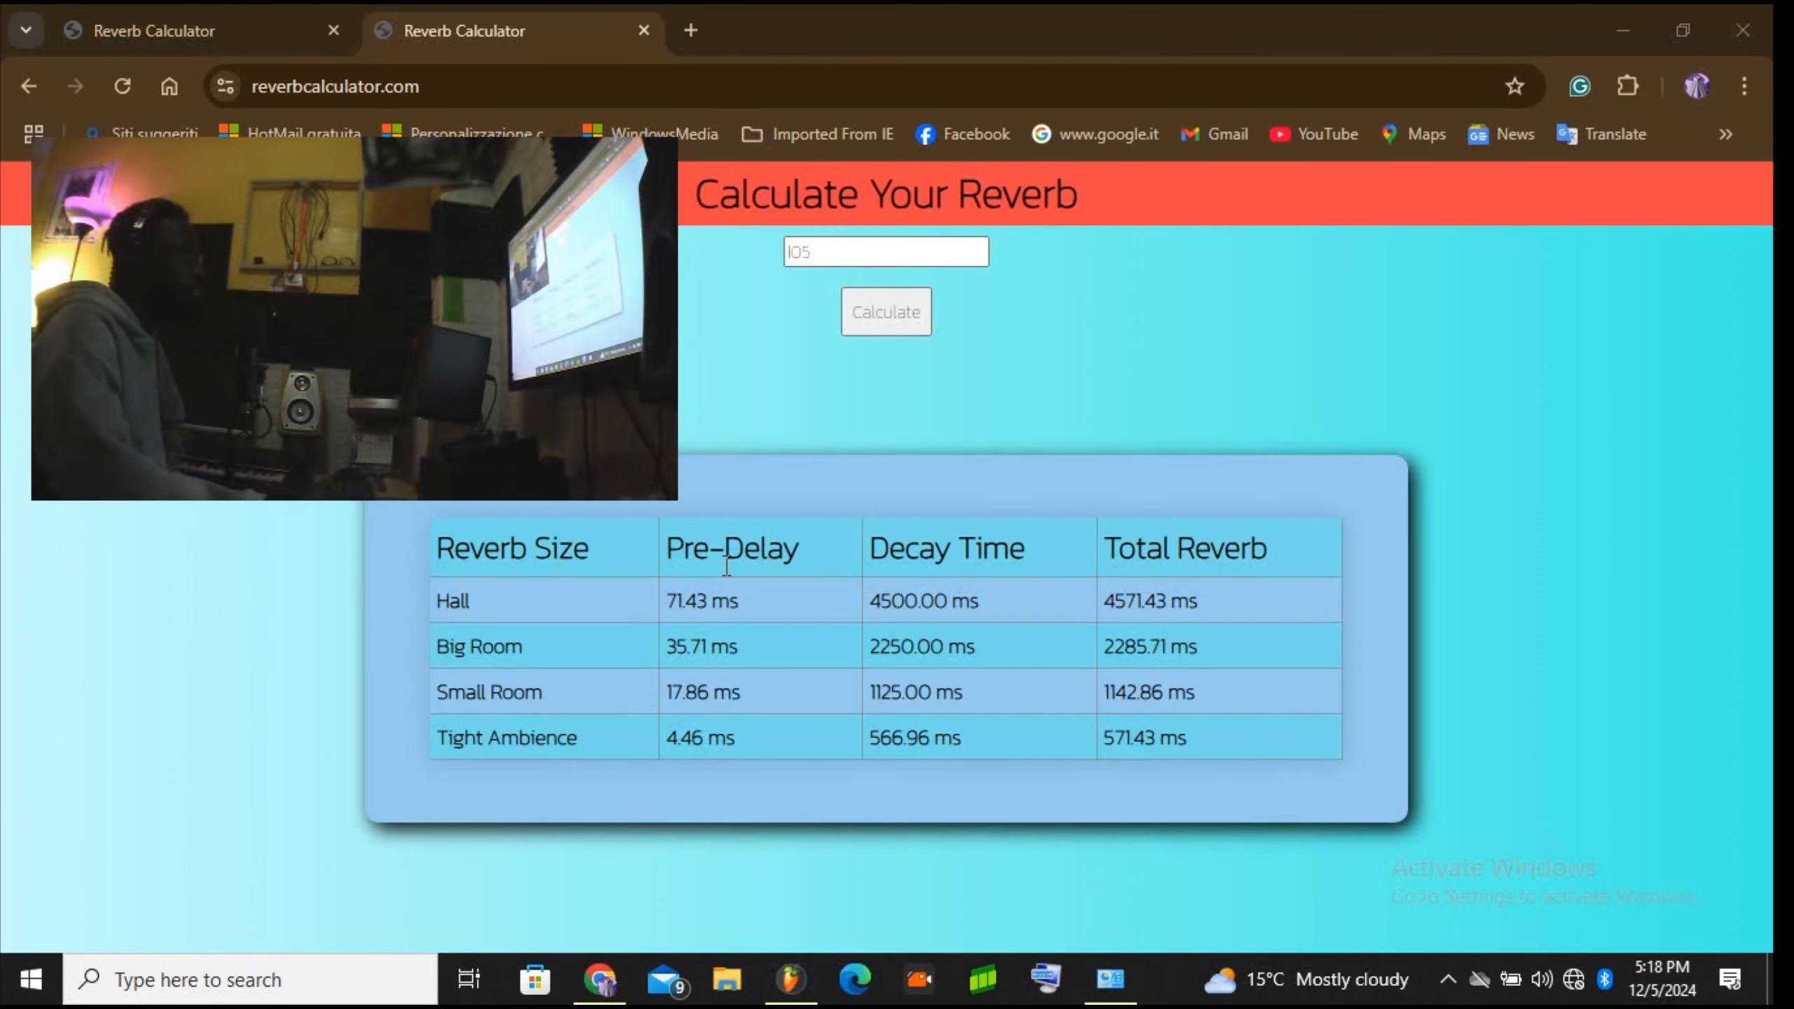
pyautogui.moveTo(701, 601); pyautogui.dragTo(670, 604)
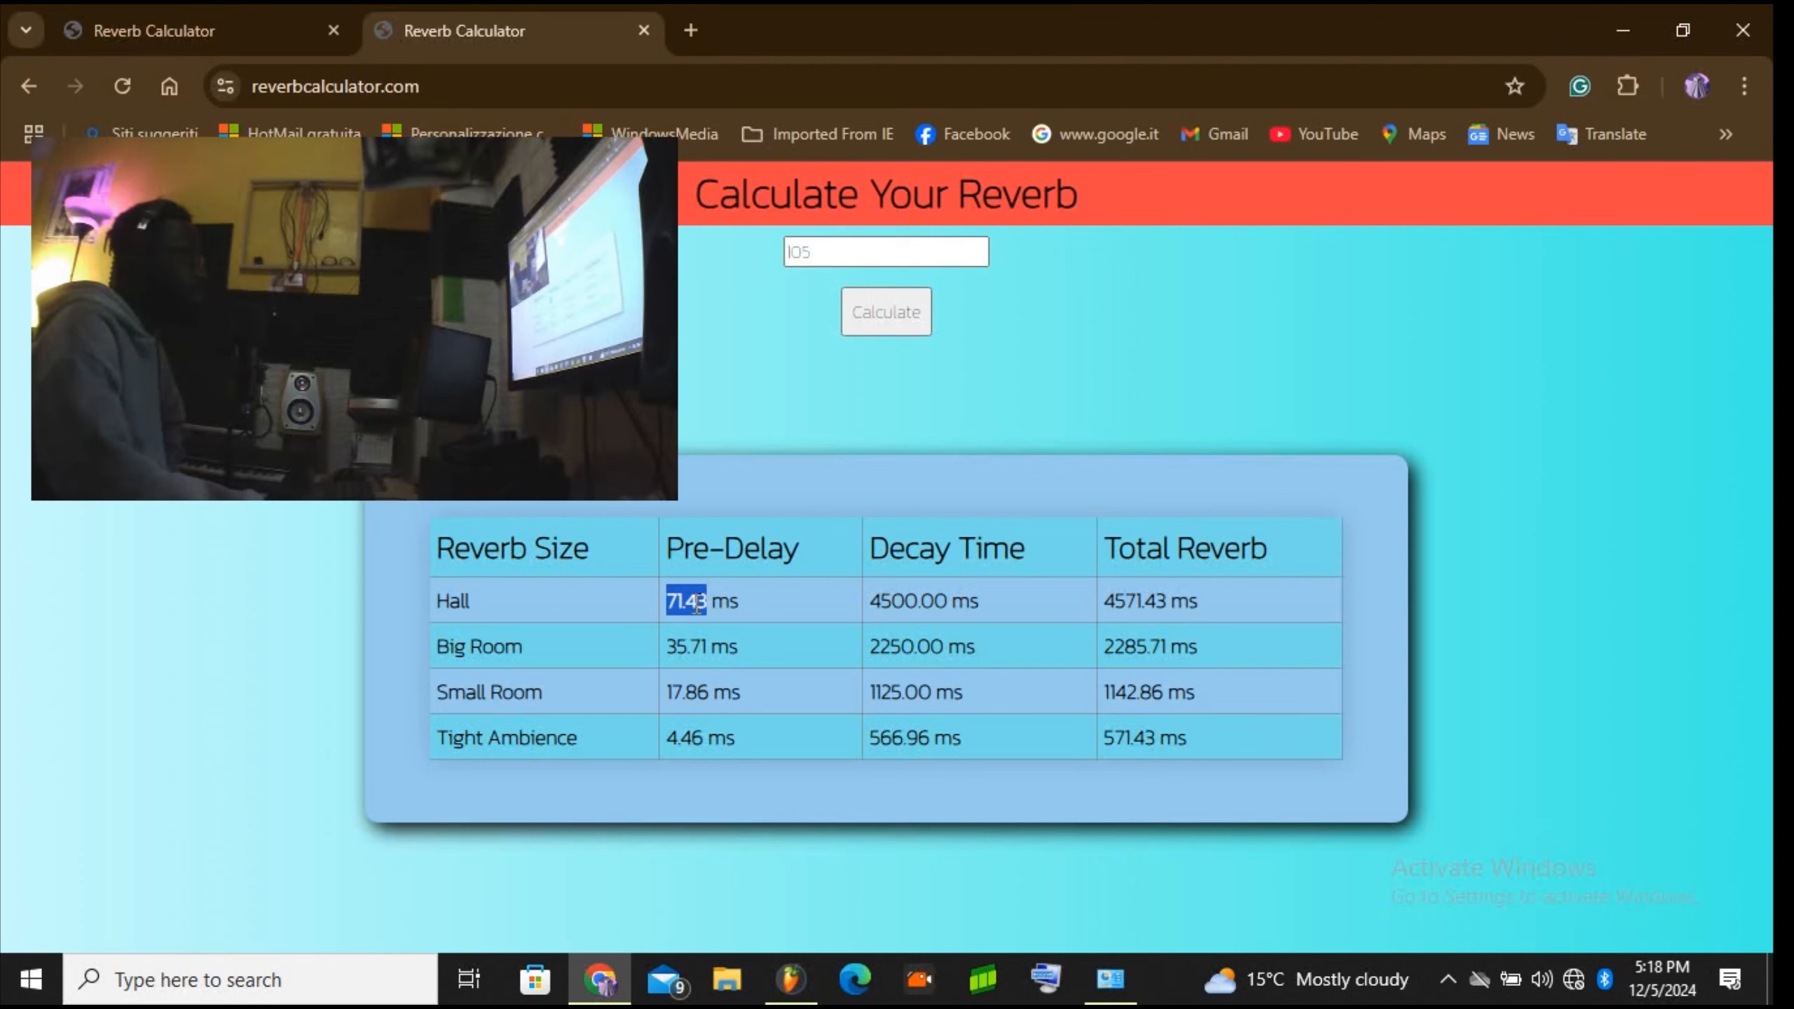
pyautogui.rightClick(697, 603)
pyautogui.click(753, 645)
pyautogui.click(782, 491)
pyautogui.moveTo(937, 605); pyautogui.dragTo(1064, 570)
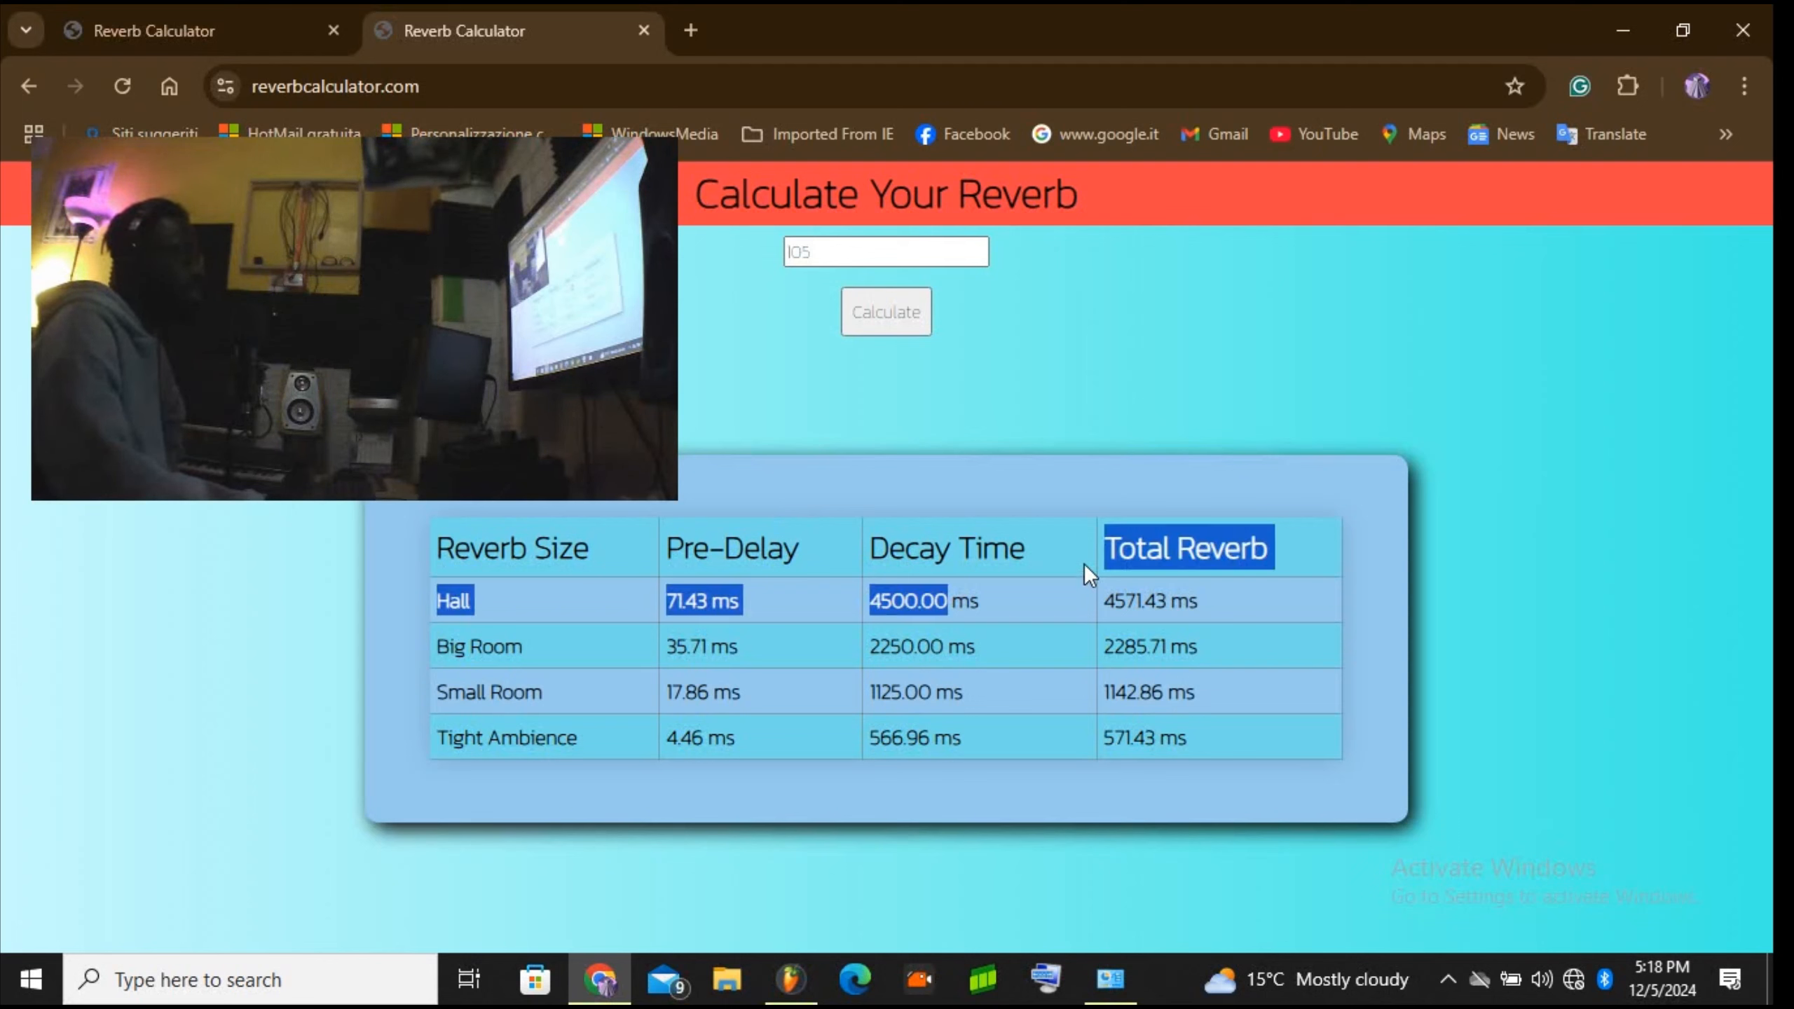
pyautogui.click(1043, 499)
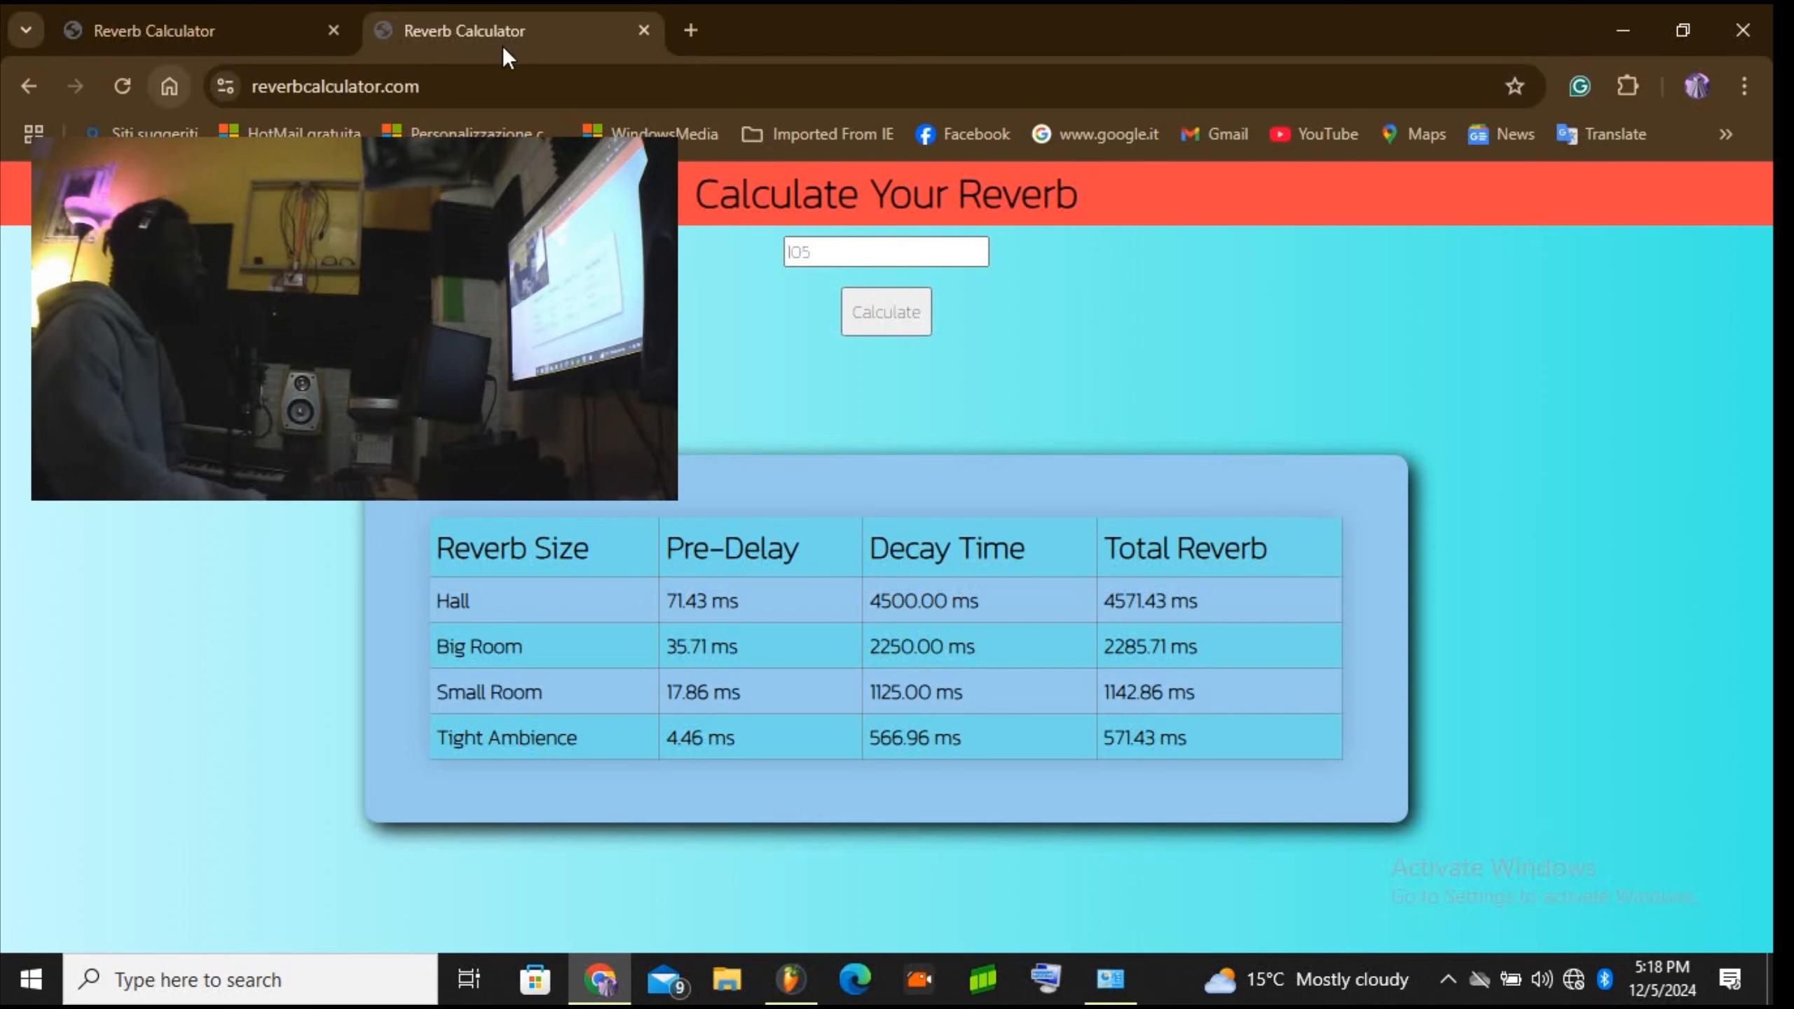
pyautogui.click(1642, 28)
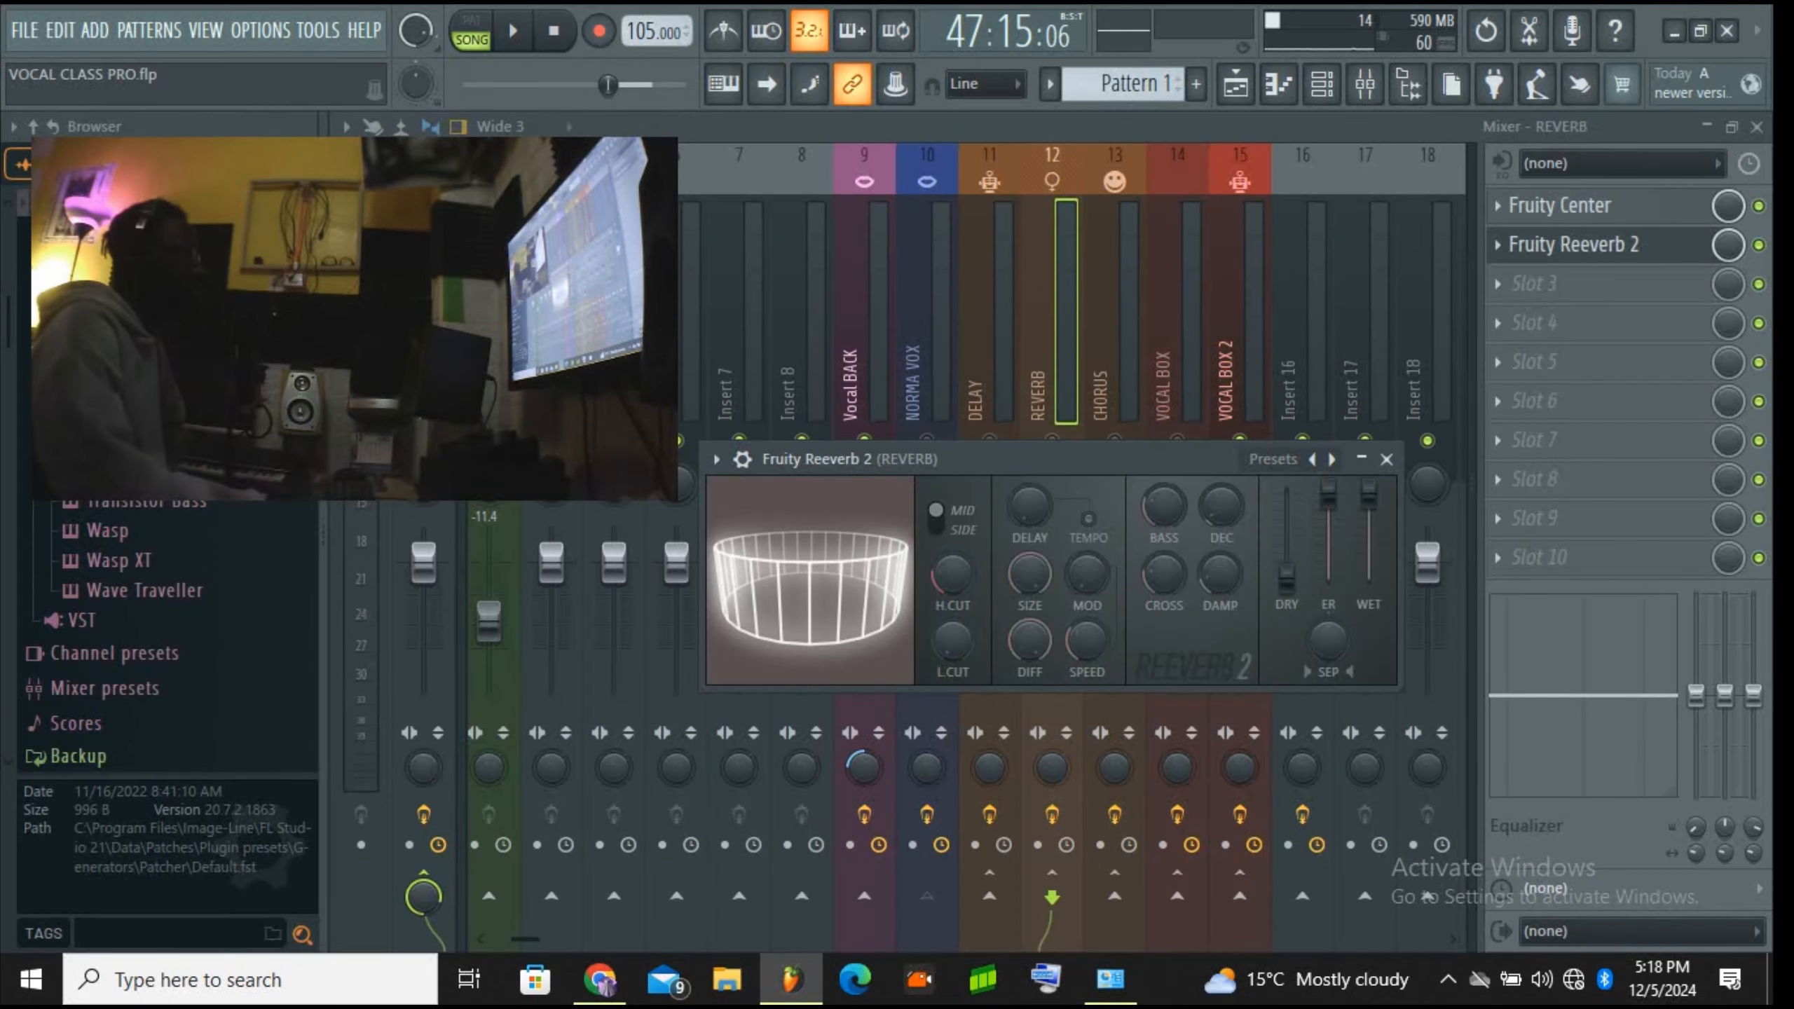
# Step: Minimize Fruity Reeverb 2, unmute REVERB, NORMA VOX and VOCAL BOX, and mute Vocal BACK and VOCAL BOX 2
pyautogui.click(1362, 459)
pyautogui.click(1052, 441)
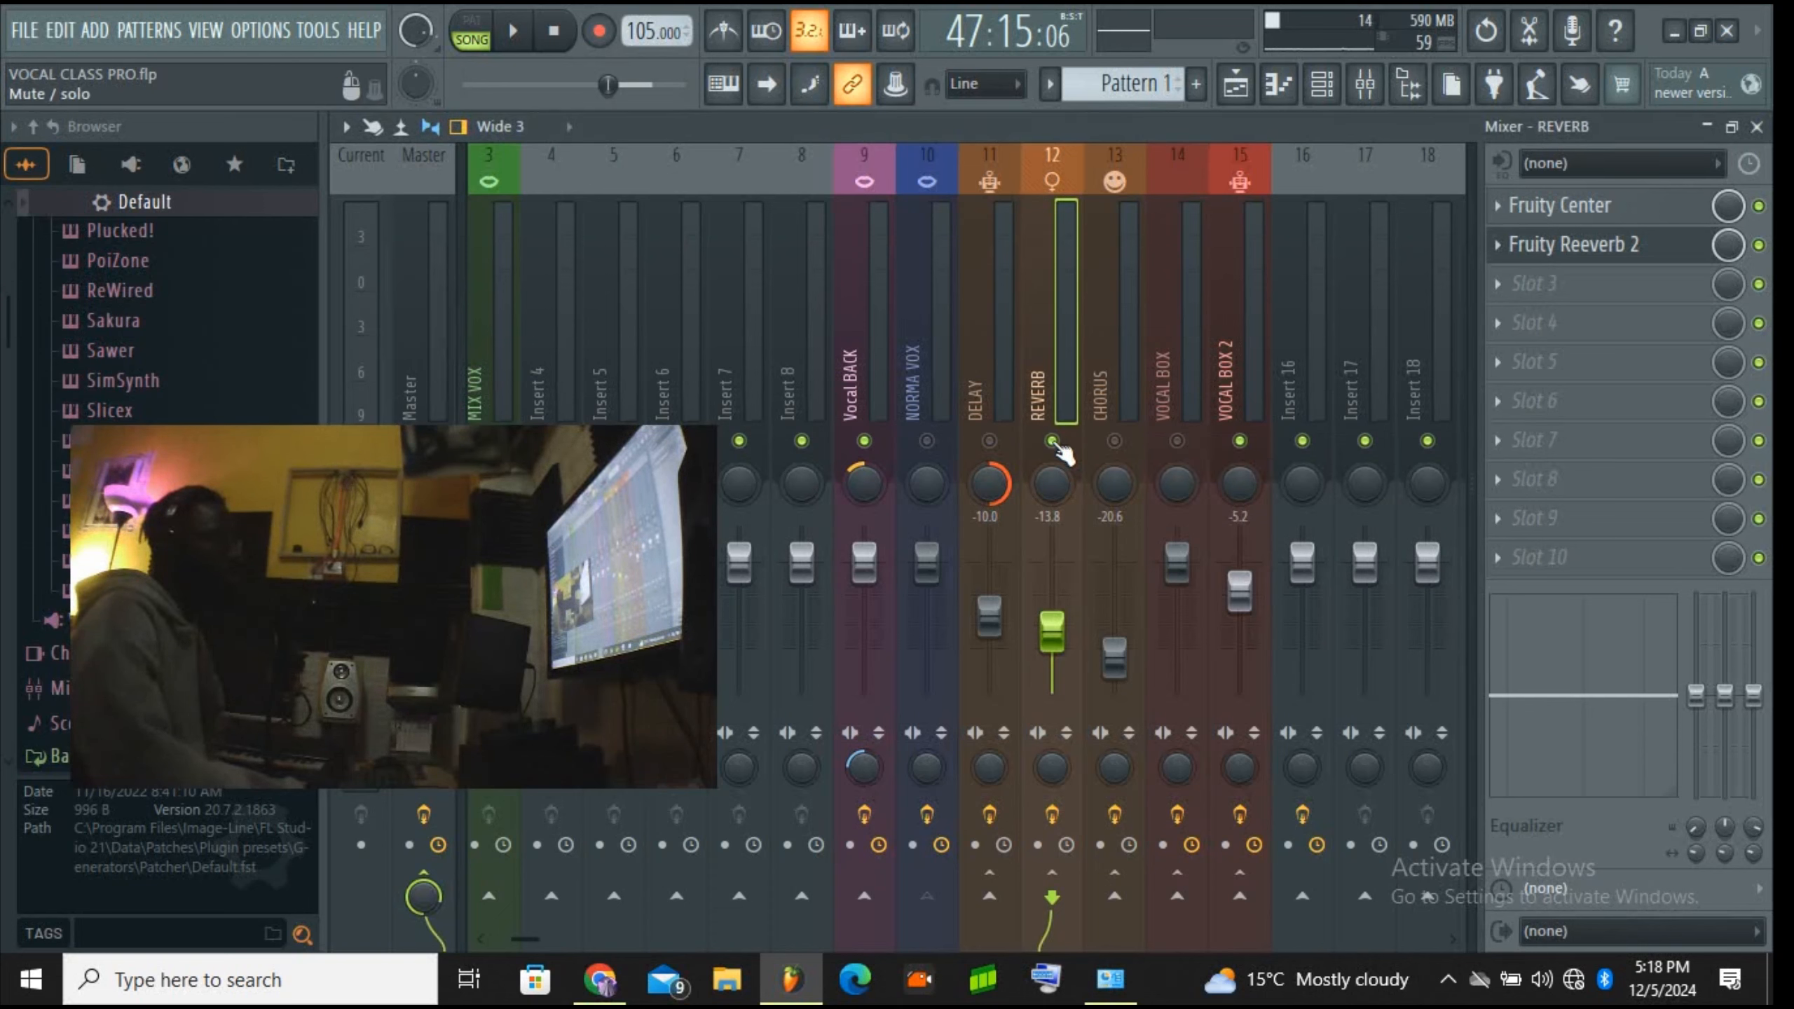
pyautogui.click(925, 441)
pyautogui.click(864, 441)
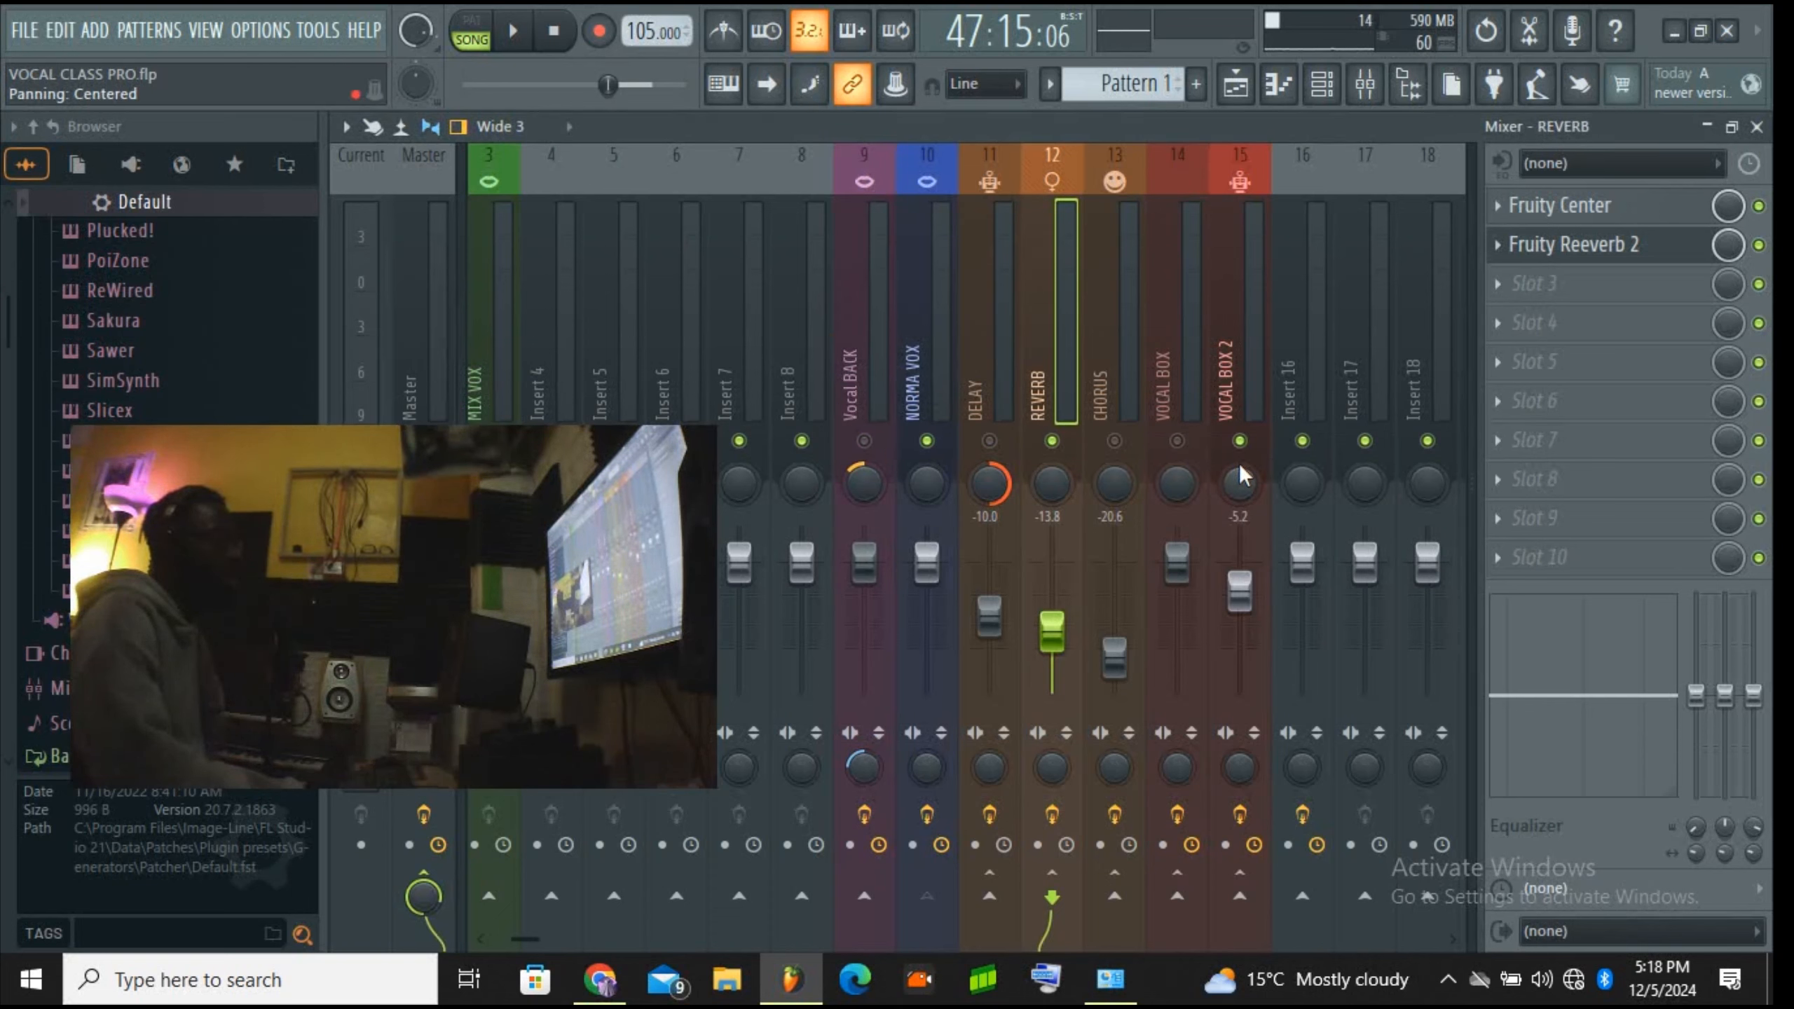
pyautogui.click(1239, 441)
pyautogui.click(1177, 440)
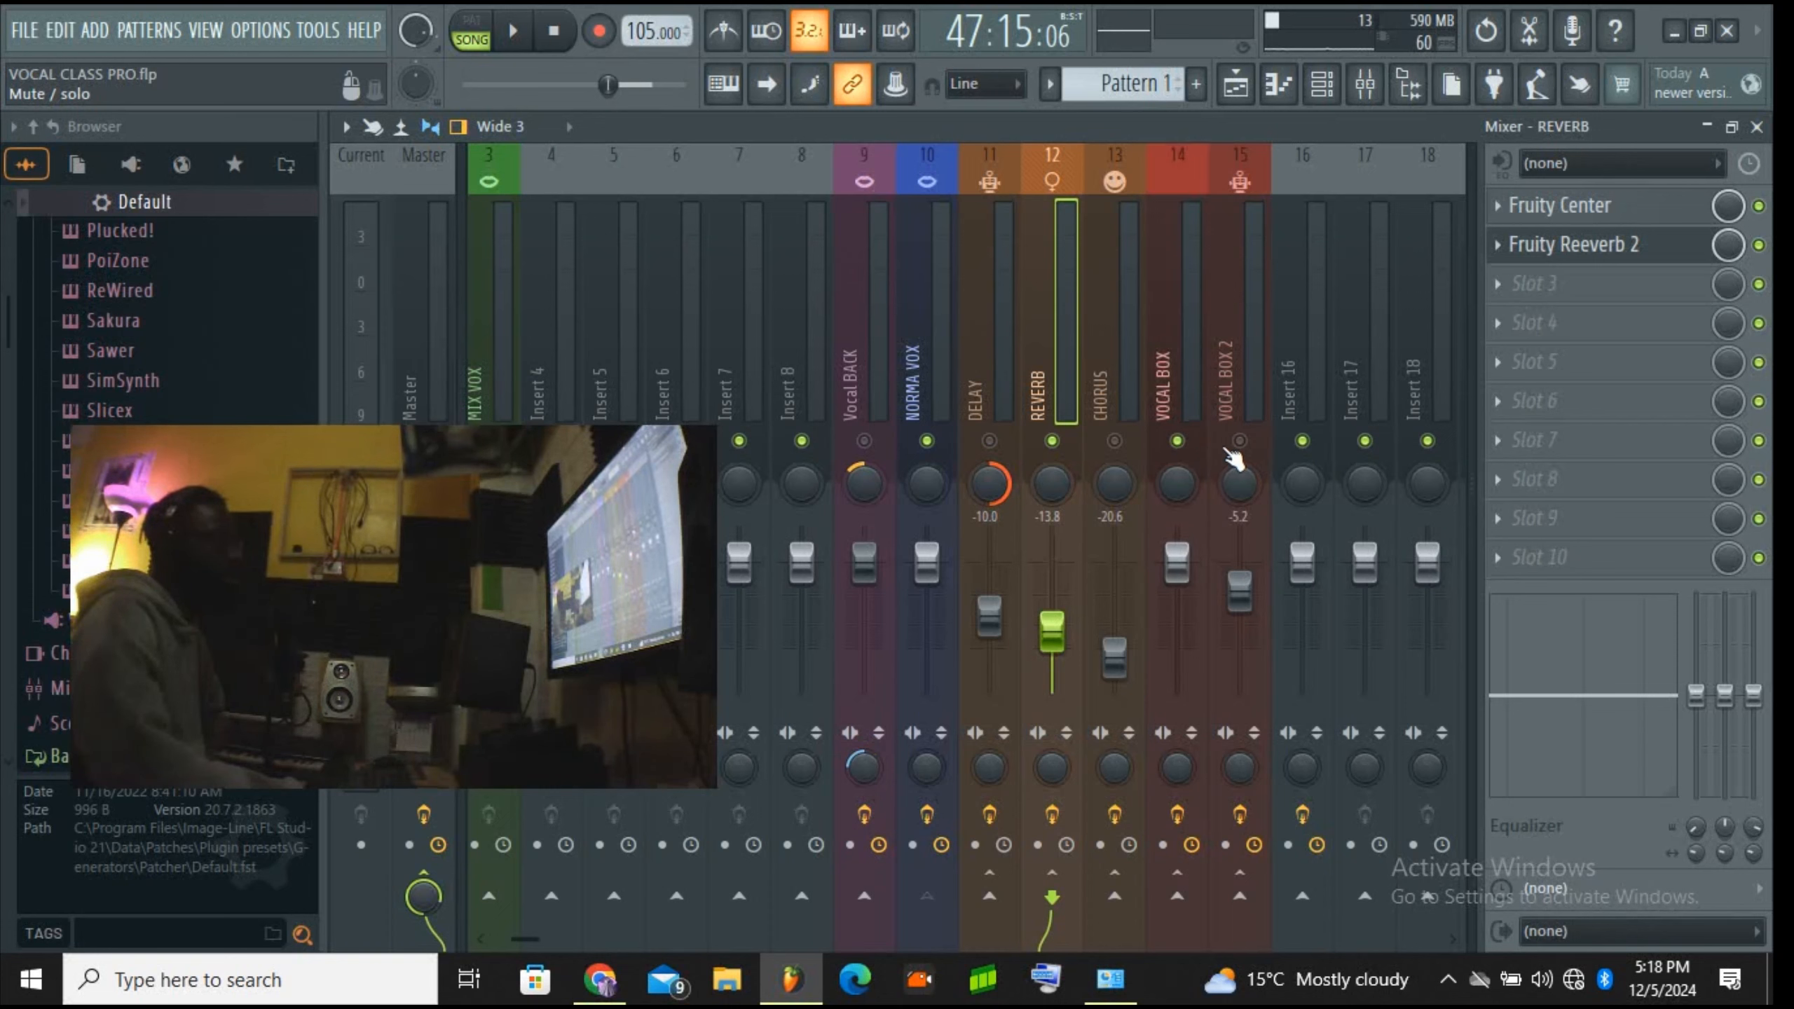
# Step: While the song plays, raise REVERB's volume to -11.8 dB and lower VOCAL BOX's volume to -4.1 dB
pyautogui.press('space')
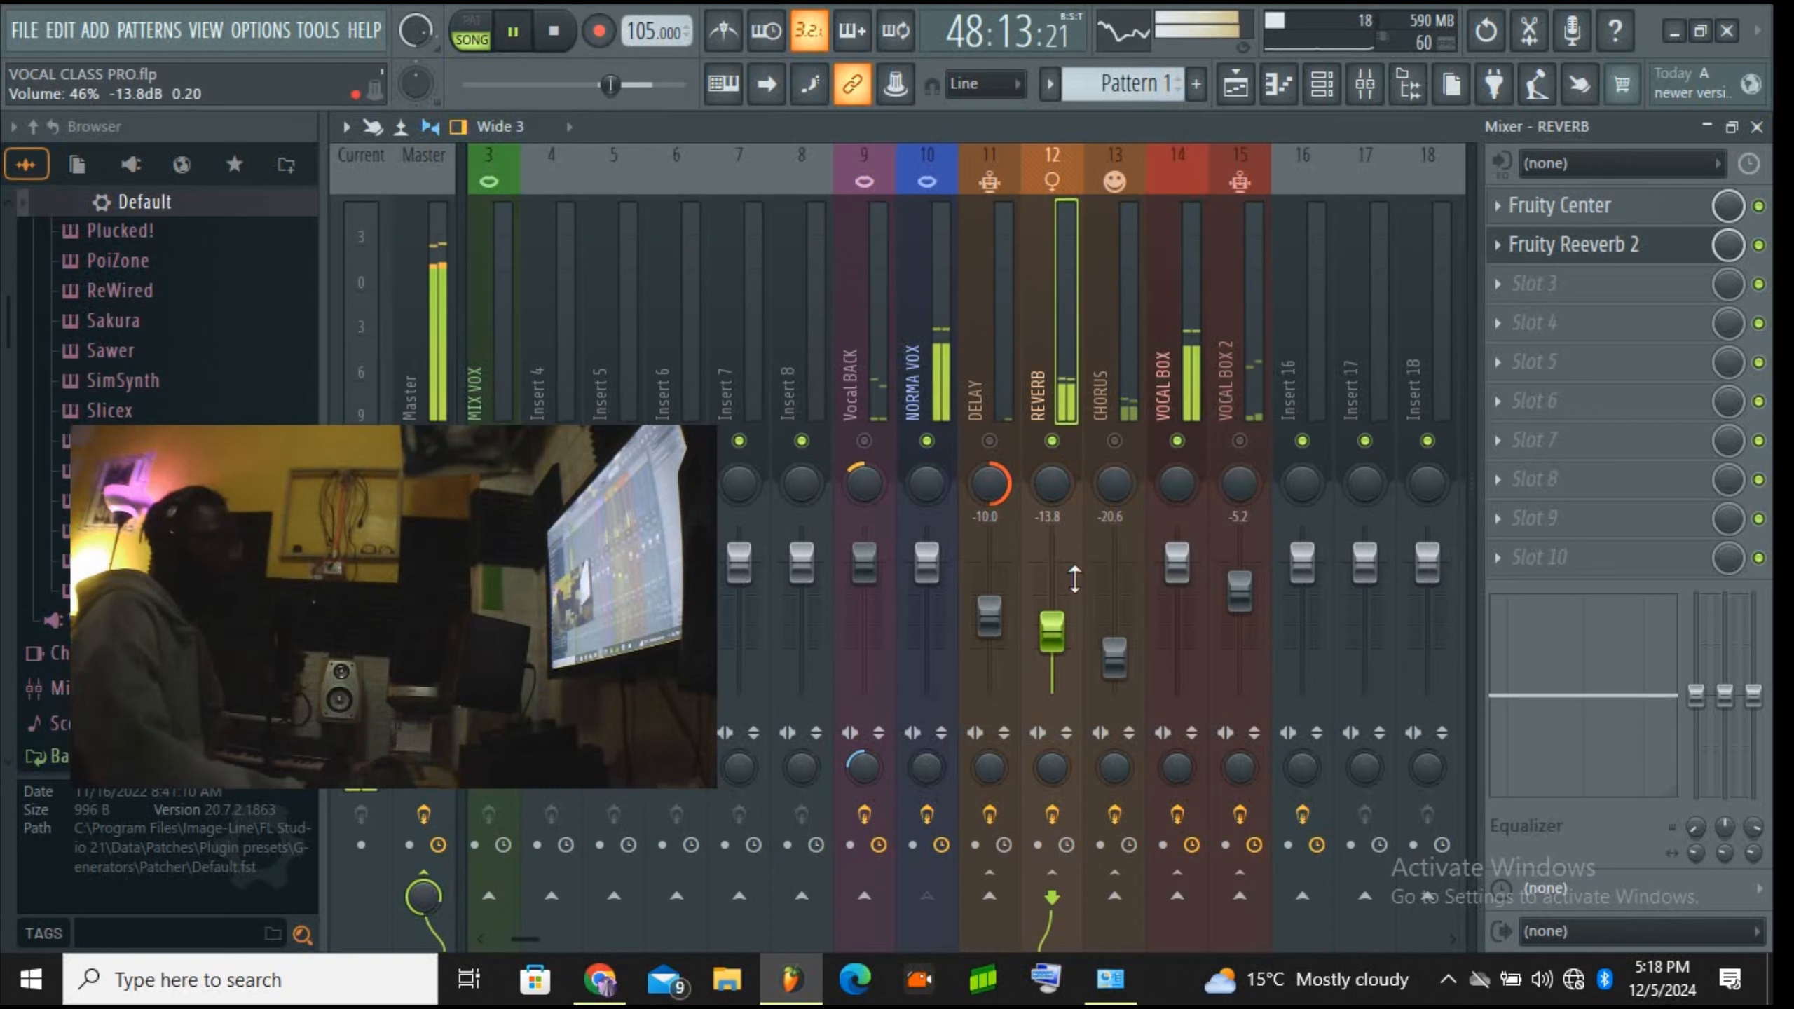
pyautogui.moveTo(1061, 645)
pyautogui.mouseDown()
pyautogui.moveTo(1052, 602)
pyautogui.moveTo(1052, 628)
pyautogui.mouseUp()
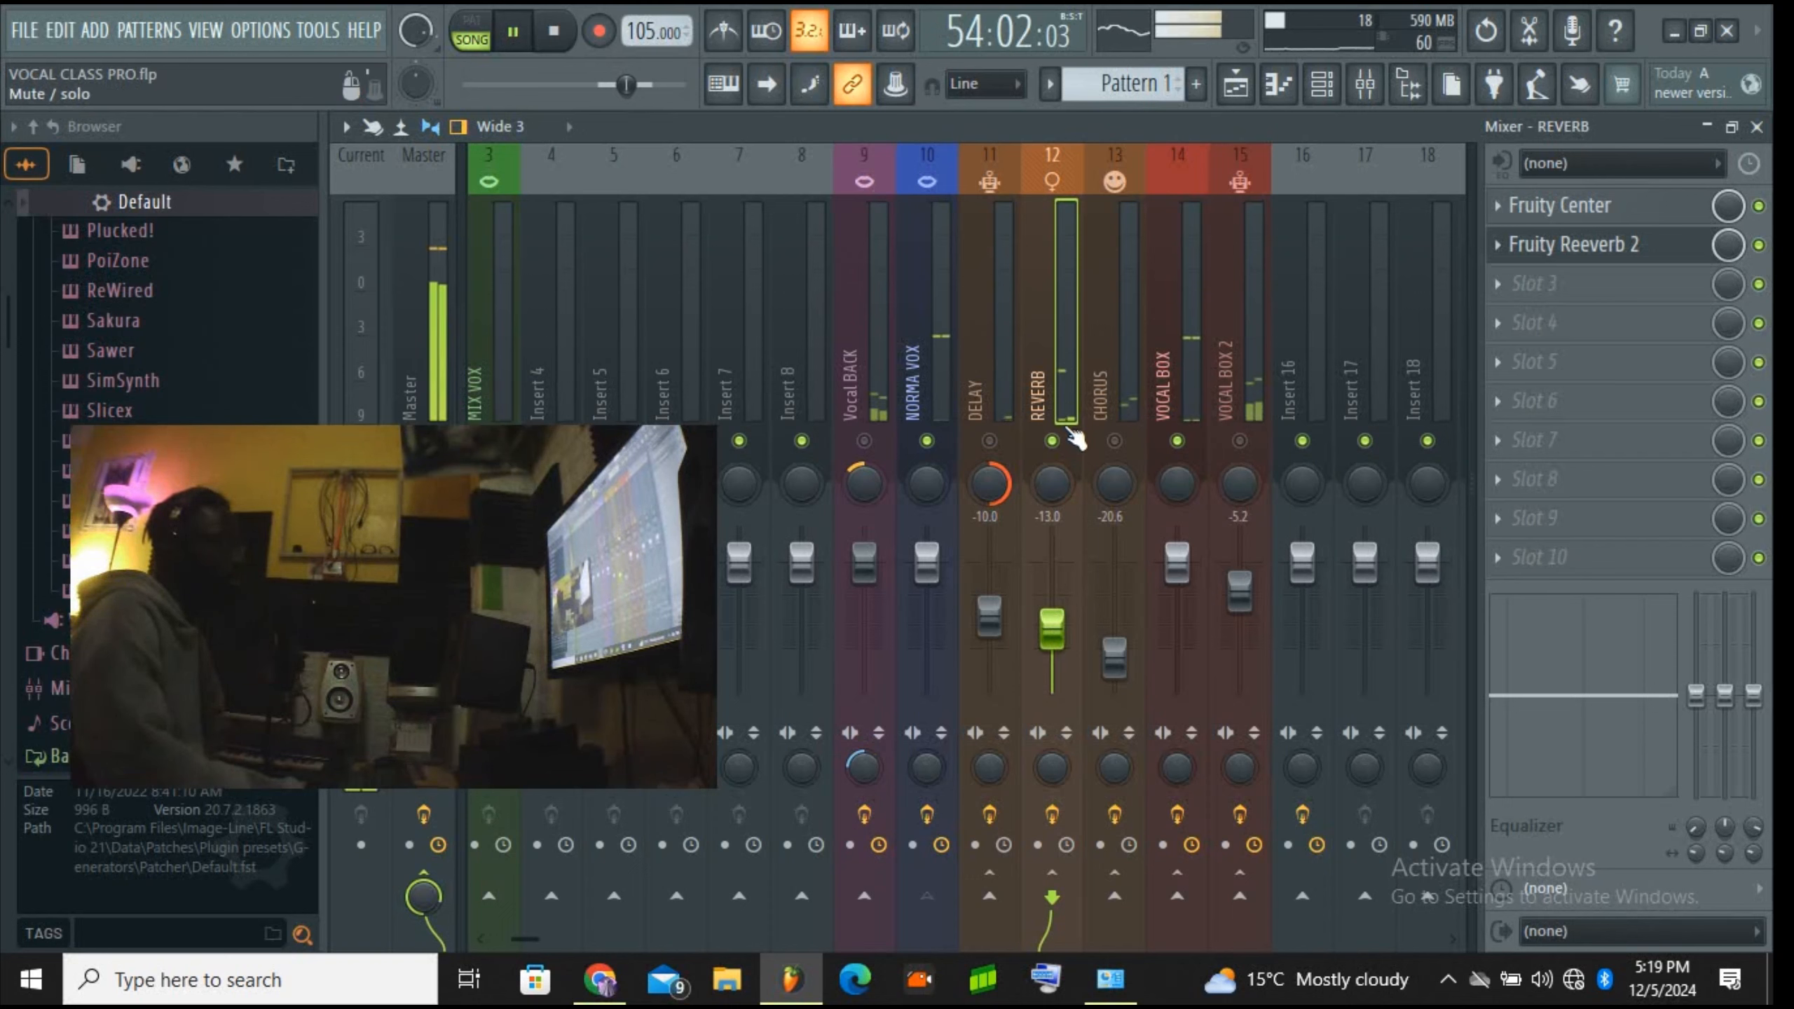
pyautogui.moveTo(1054, 644)
pyautogui.mouseDown()
pyautogui.moveTo(1054, 588)
pyautogui.moveTo(1052, 622)
pyautogui.mouseUp()
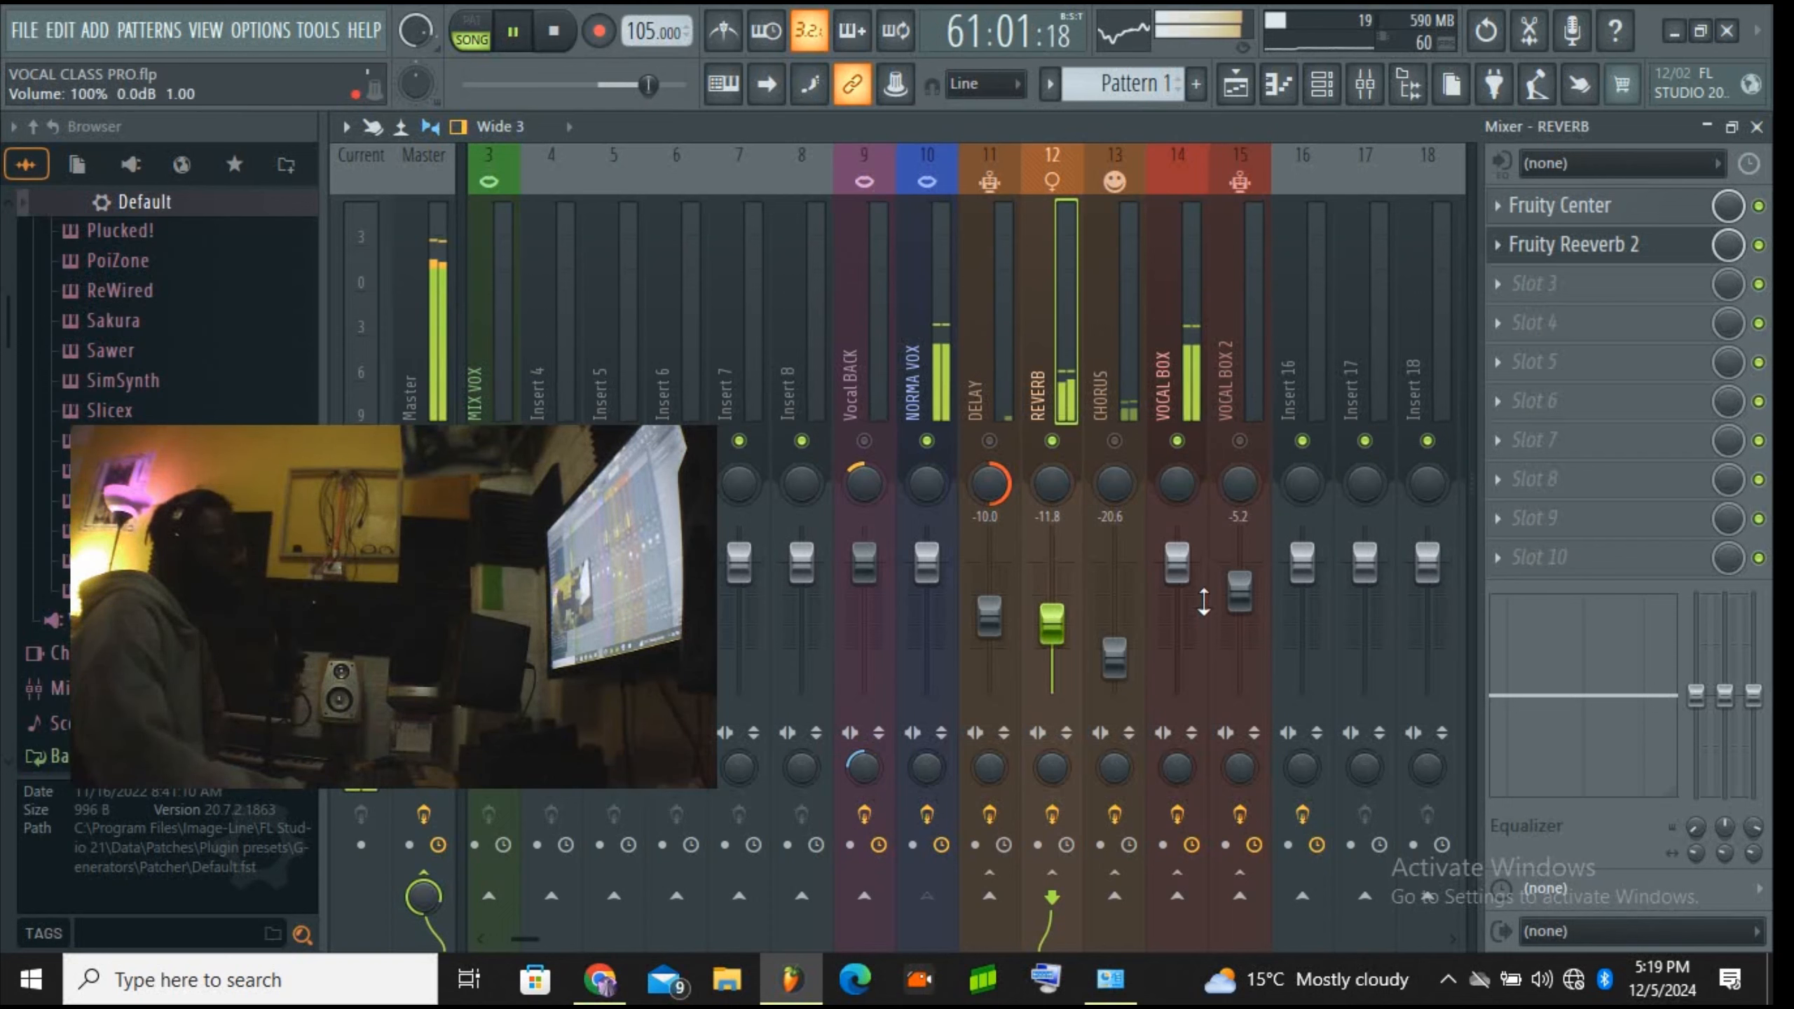
pyautogui.moveTo(1176, 563); pyautogui.dragTo(1177, 587)
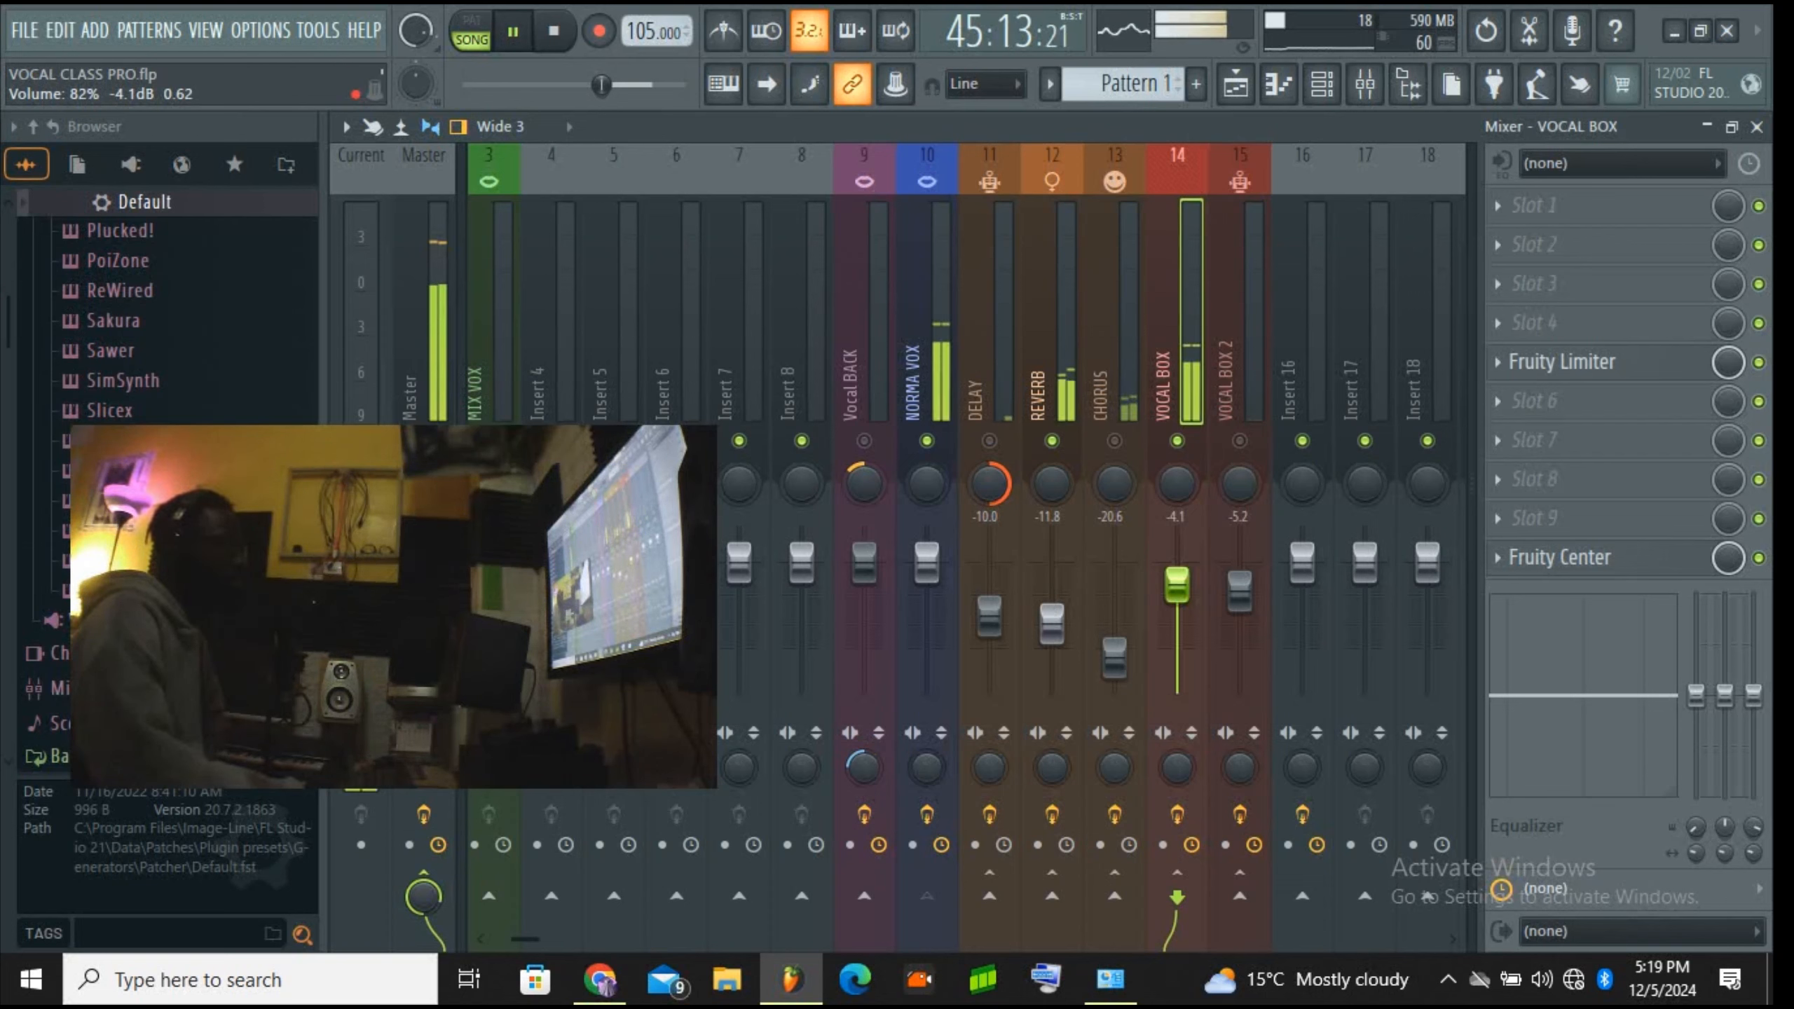
pyautogui.click(515, 35)
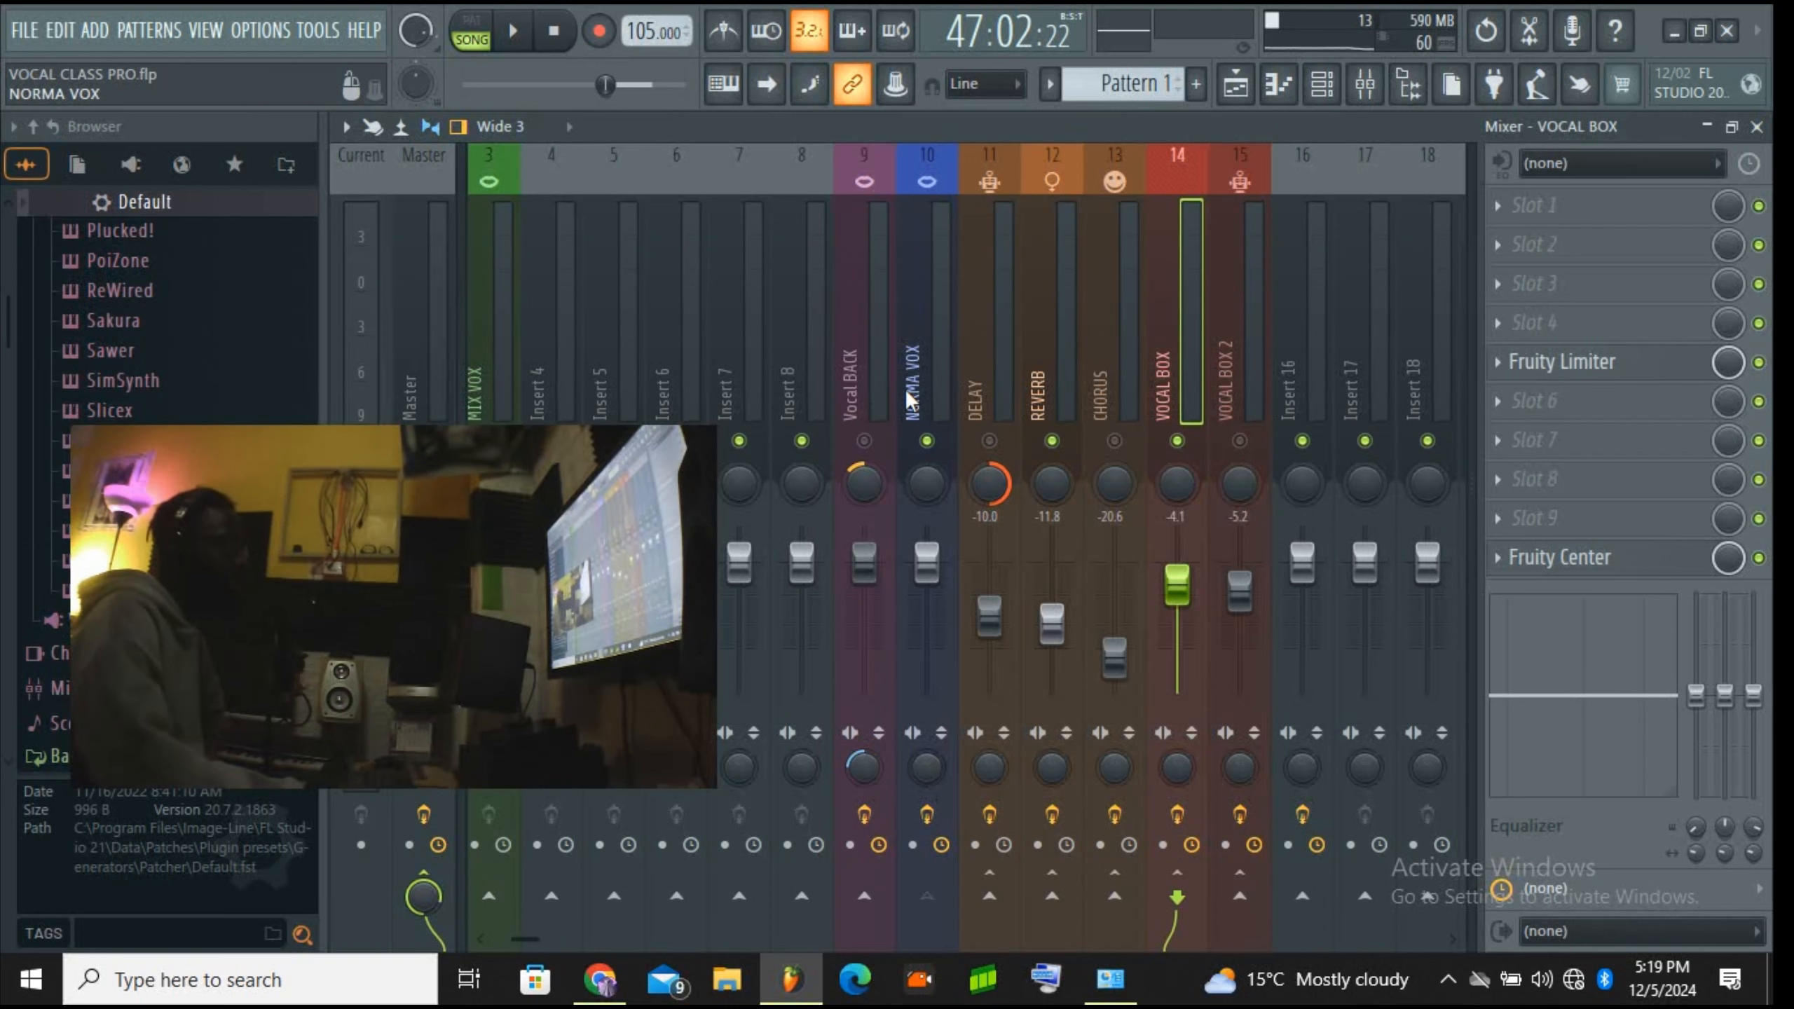
# Step: Inspect the NS1 Stereo noise suppressor on NORMA VOX, close it, and listen to a passage of the song
pyautogui.click(921, 383)
pyautogui.click(1603, 218)
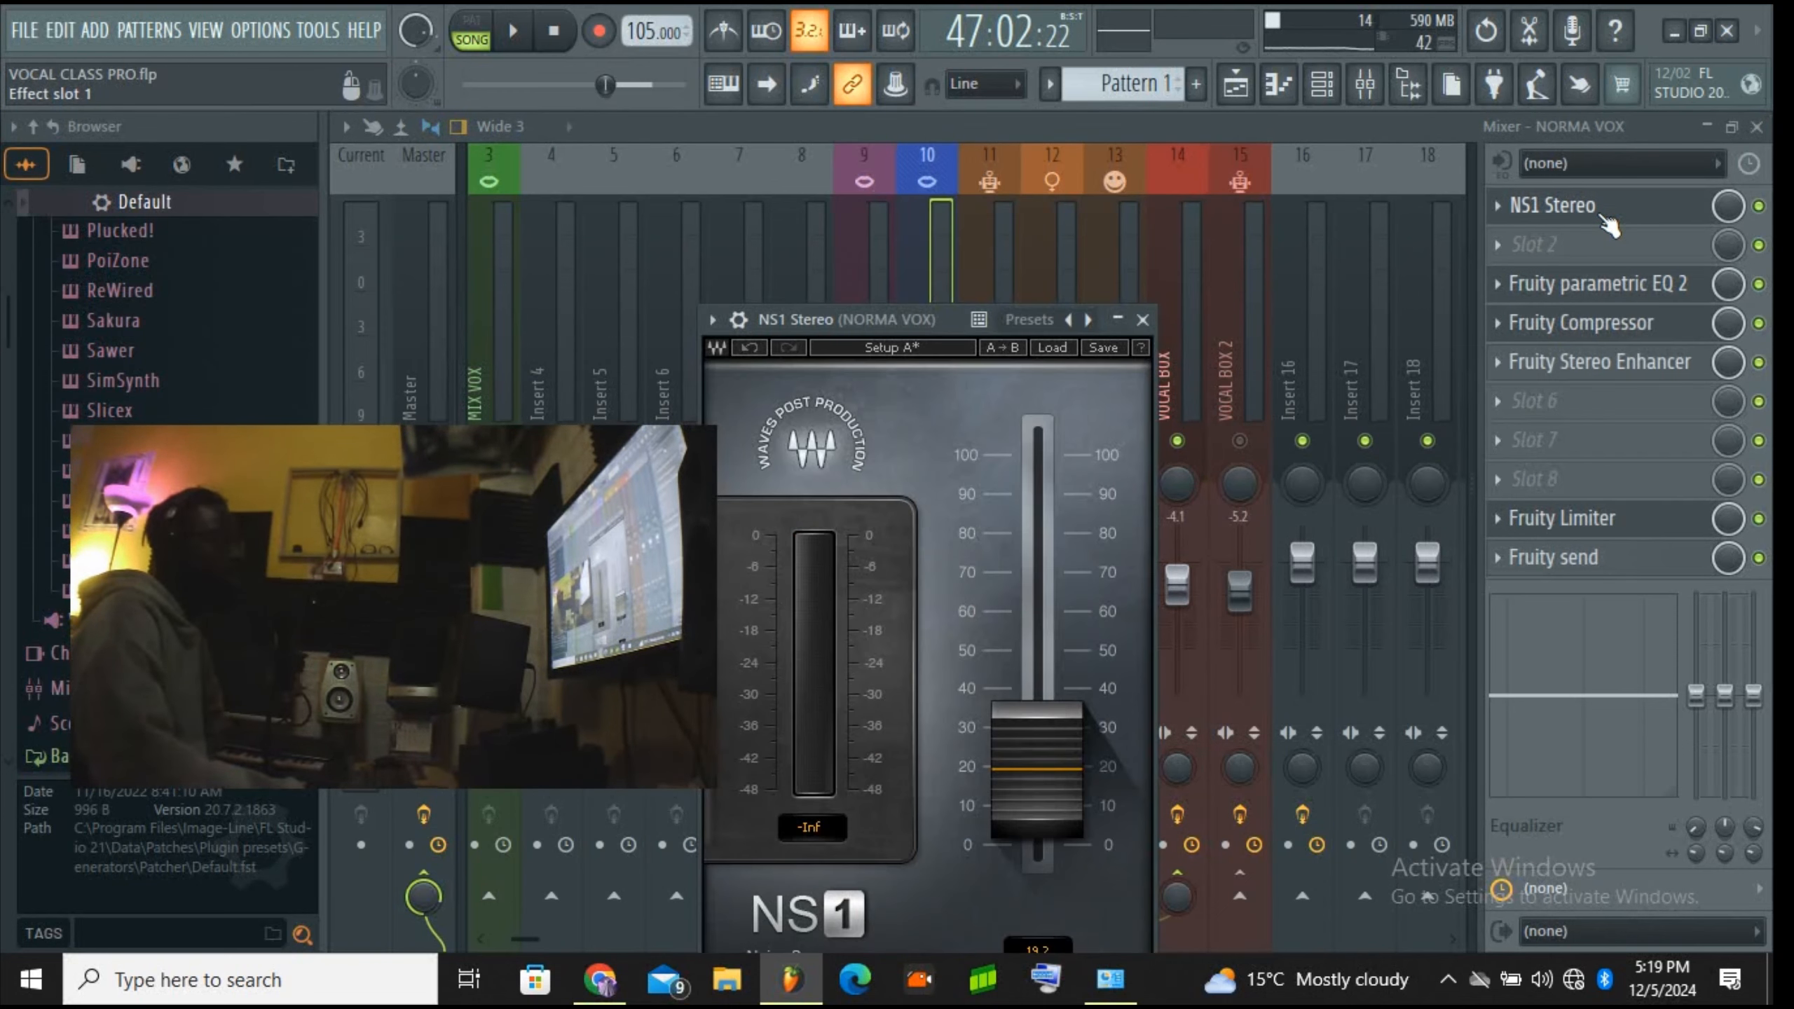
pyautogui.moveTo(872, 322); pyautogui.dragTo(967, 217)
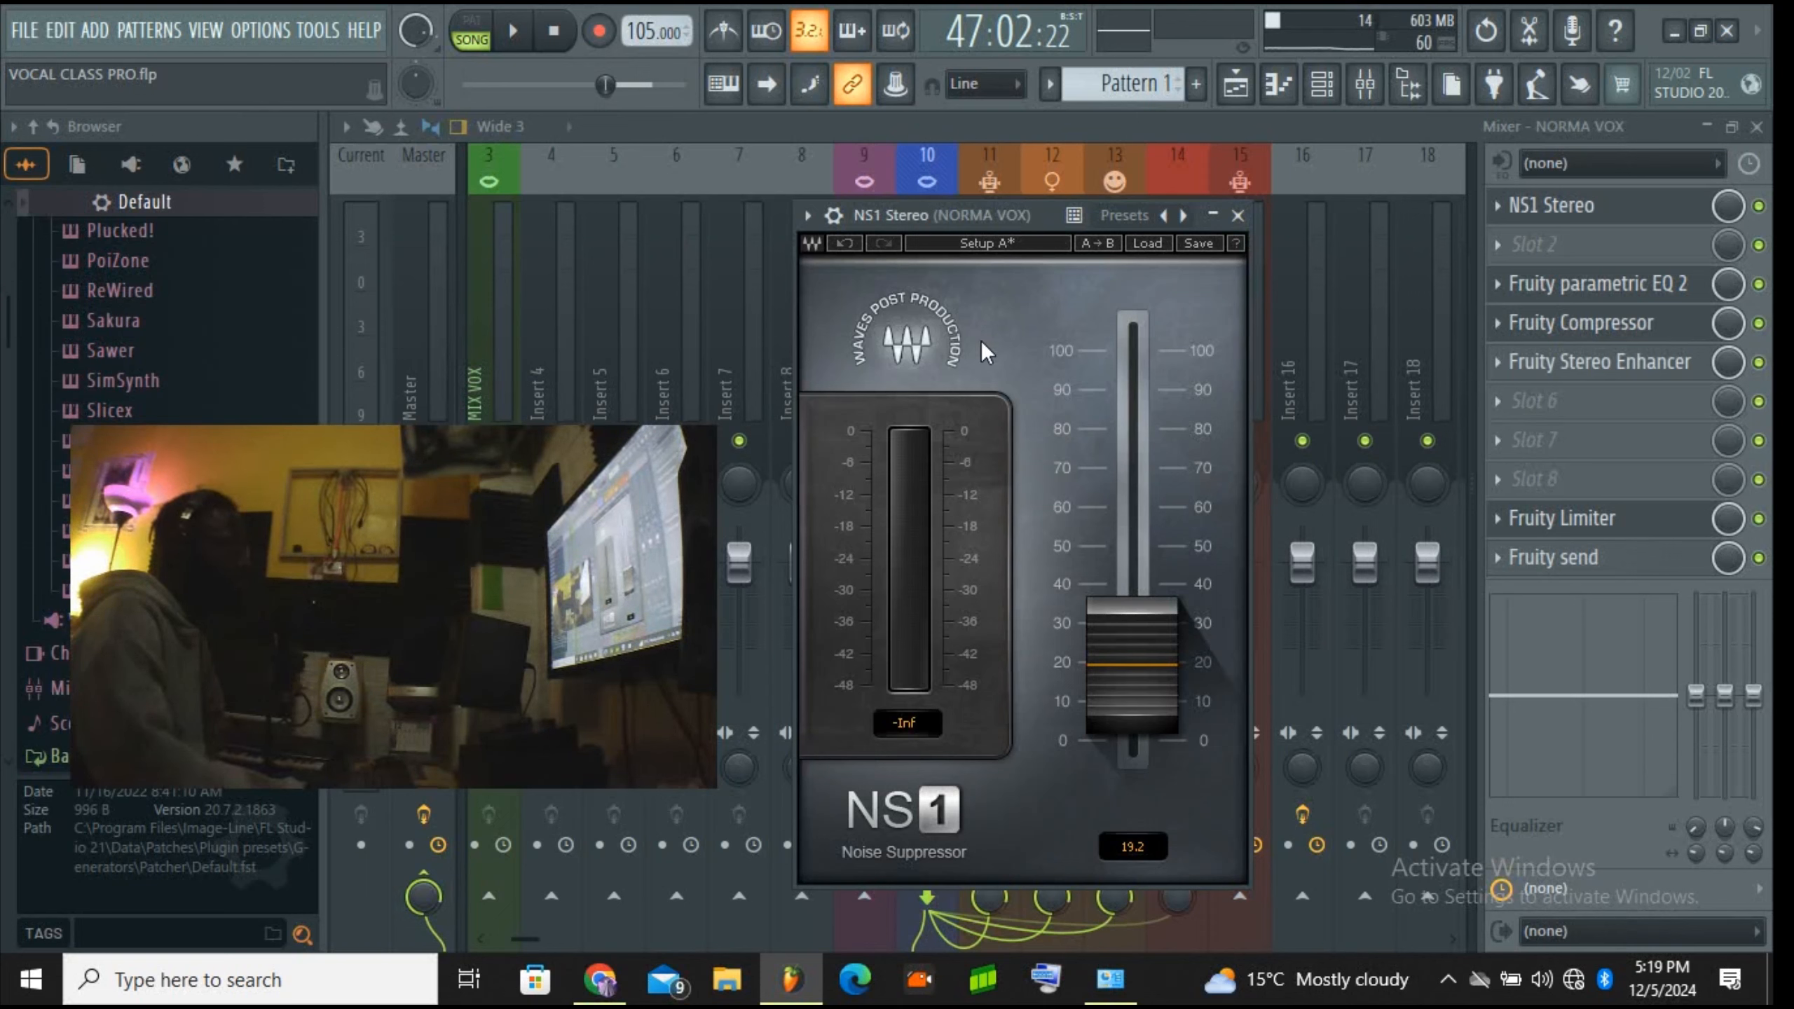
pyautogui.click(1238, 216)
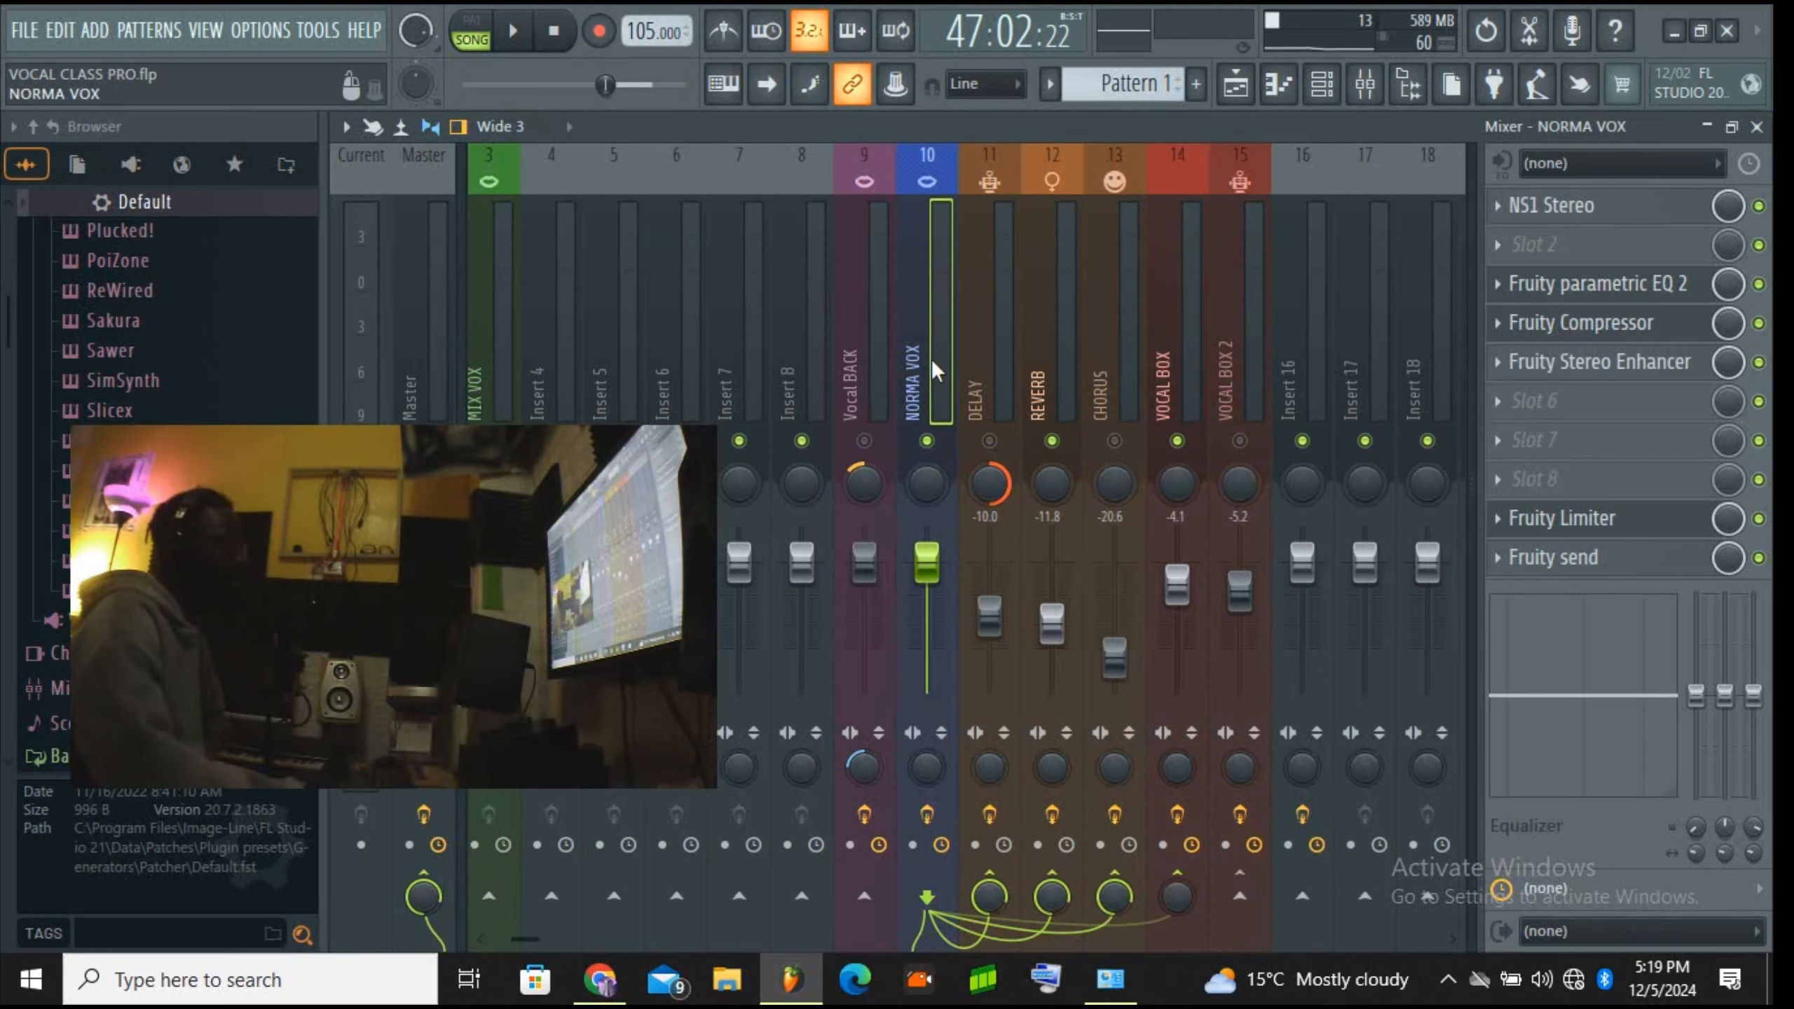
pyautogui.click(518, 40)
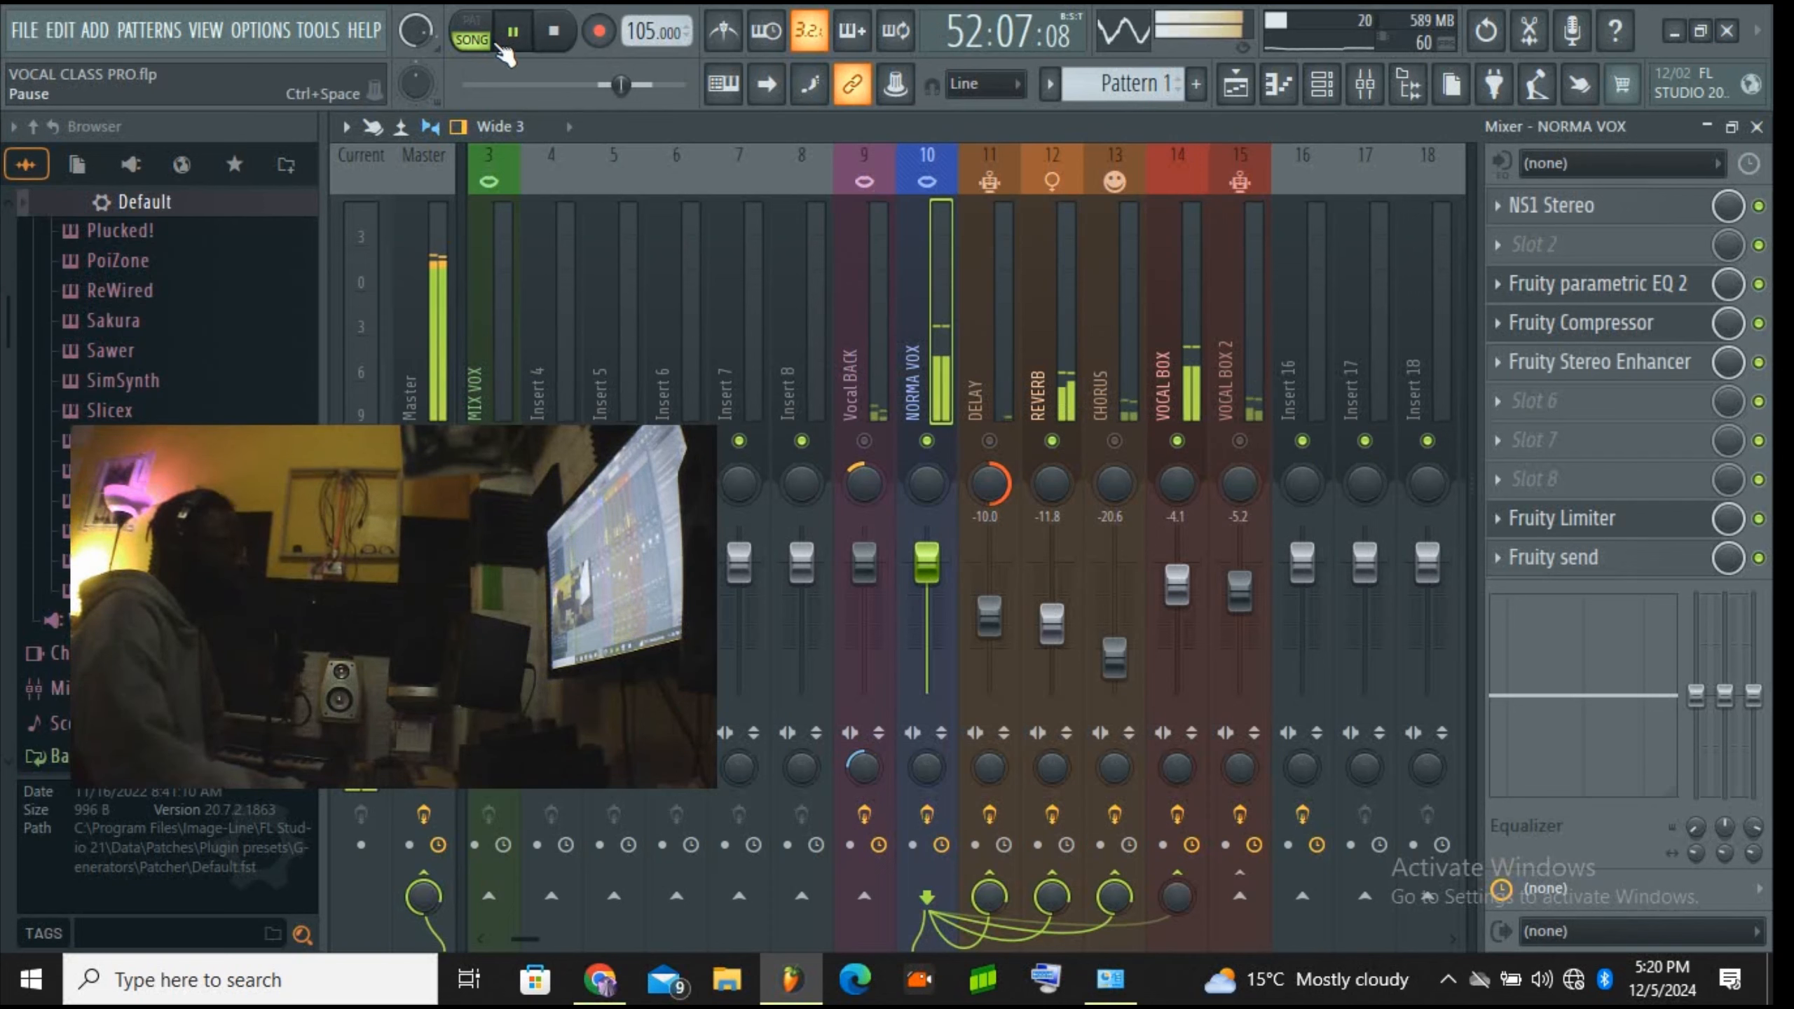
pyautogui.click(515, 32)
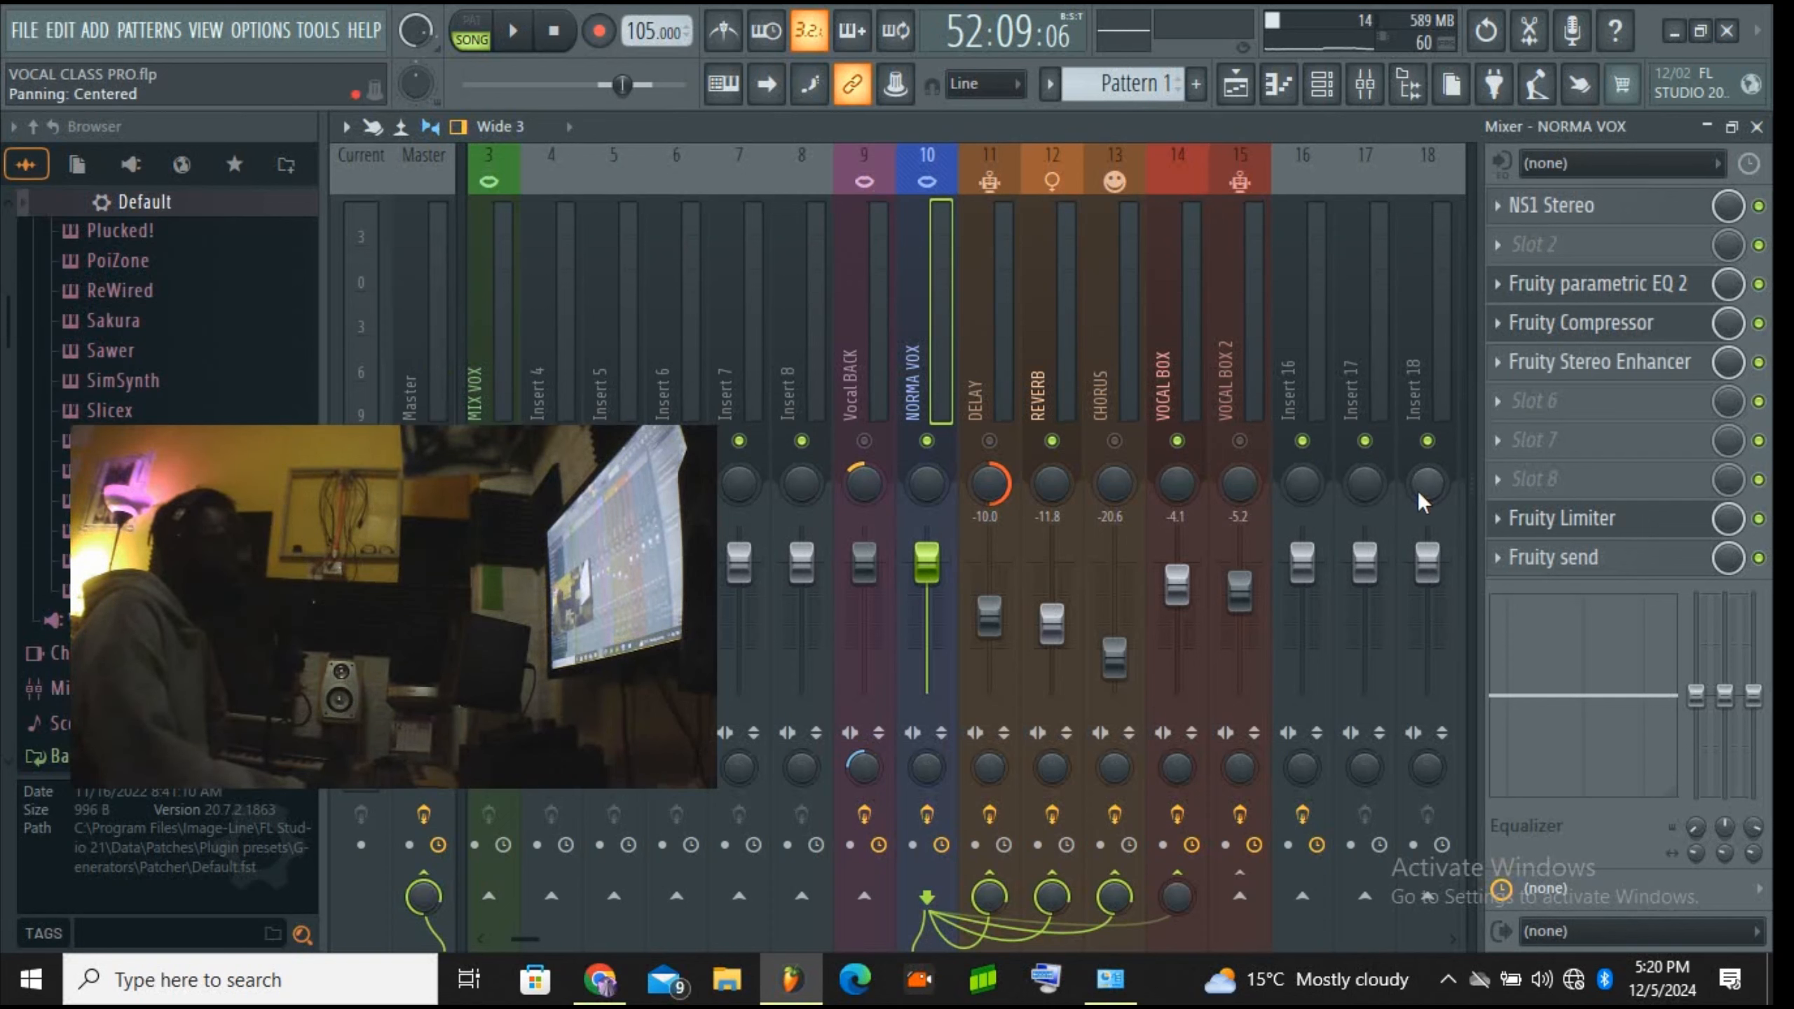
# Step: Inspect the Fruity Limiter compressor settings on the NORMA VOX and VOCAL BOX channels
pyautogui.click(1588, 535)
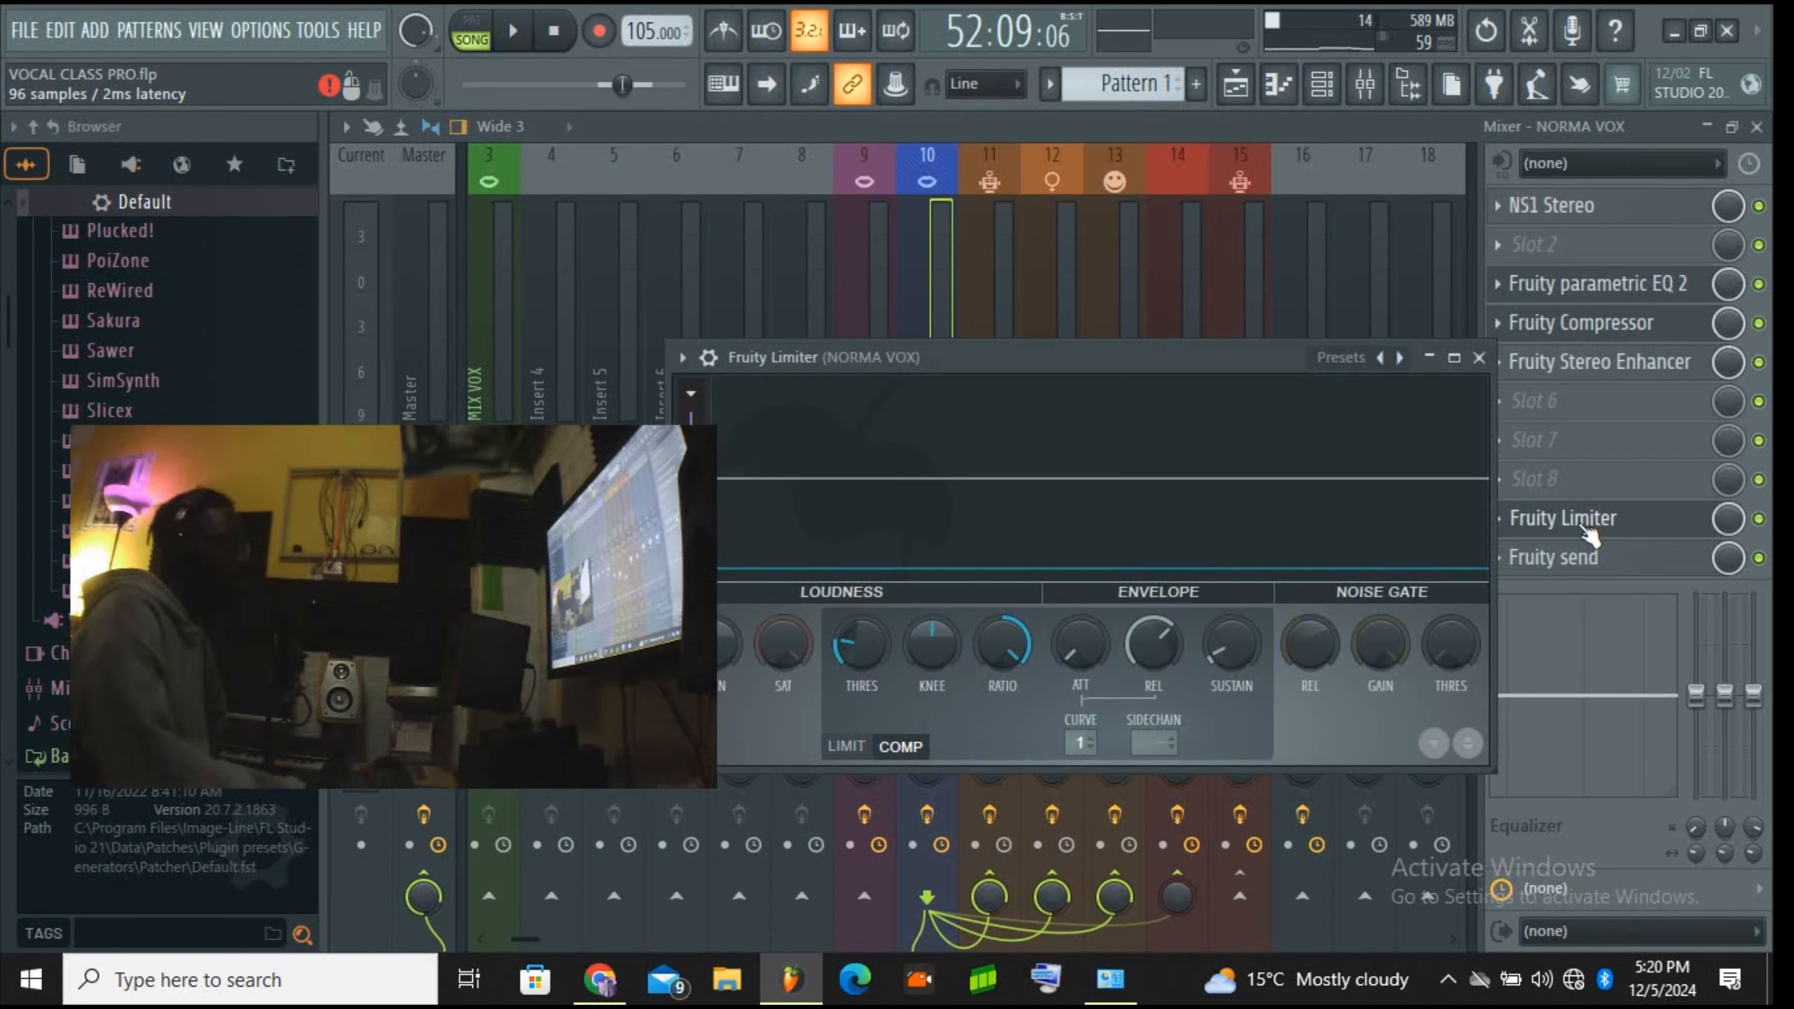
pyautogui.moveTo(1166, 356); pyautogui.dragTo(1396, 390)
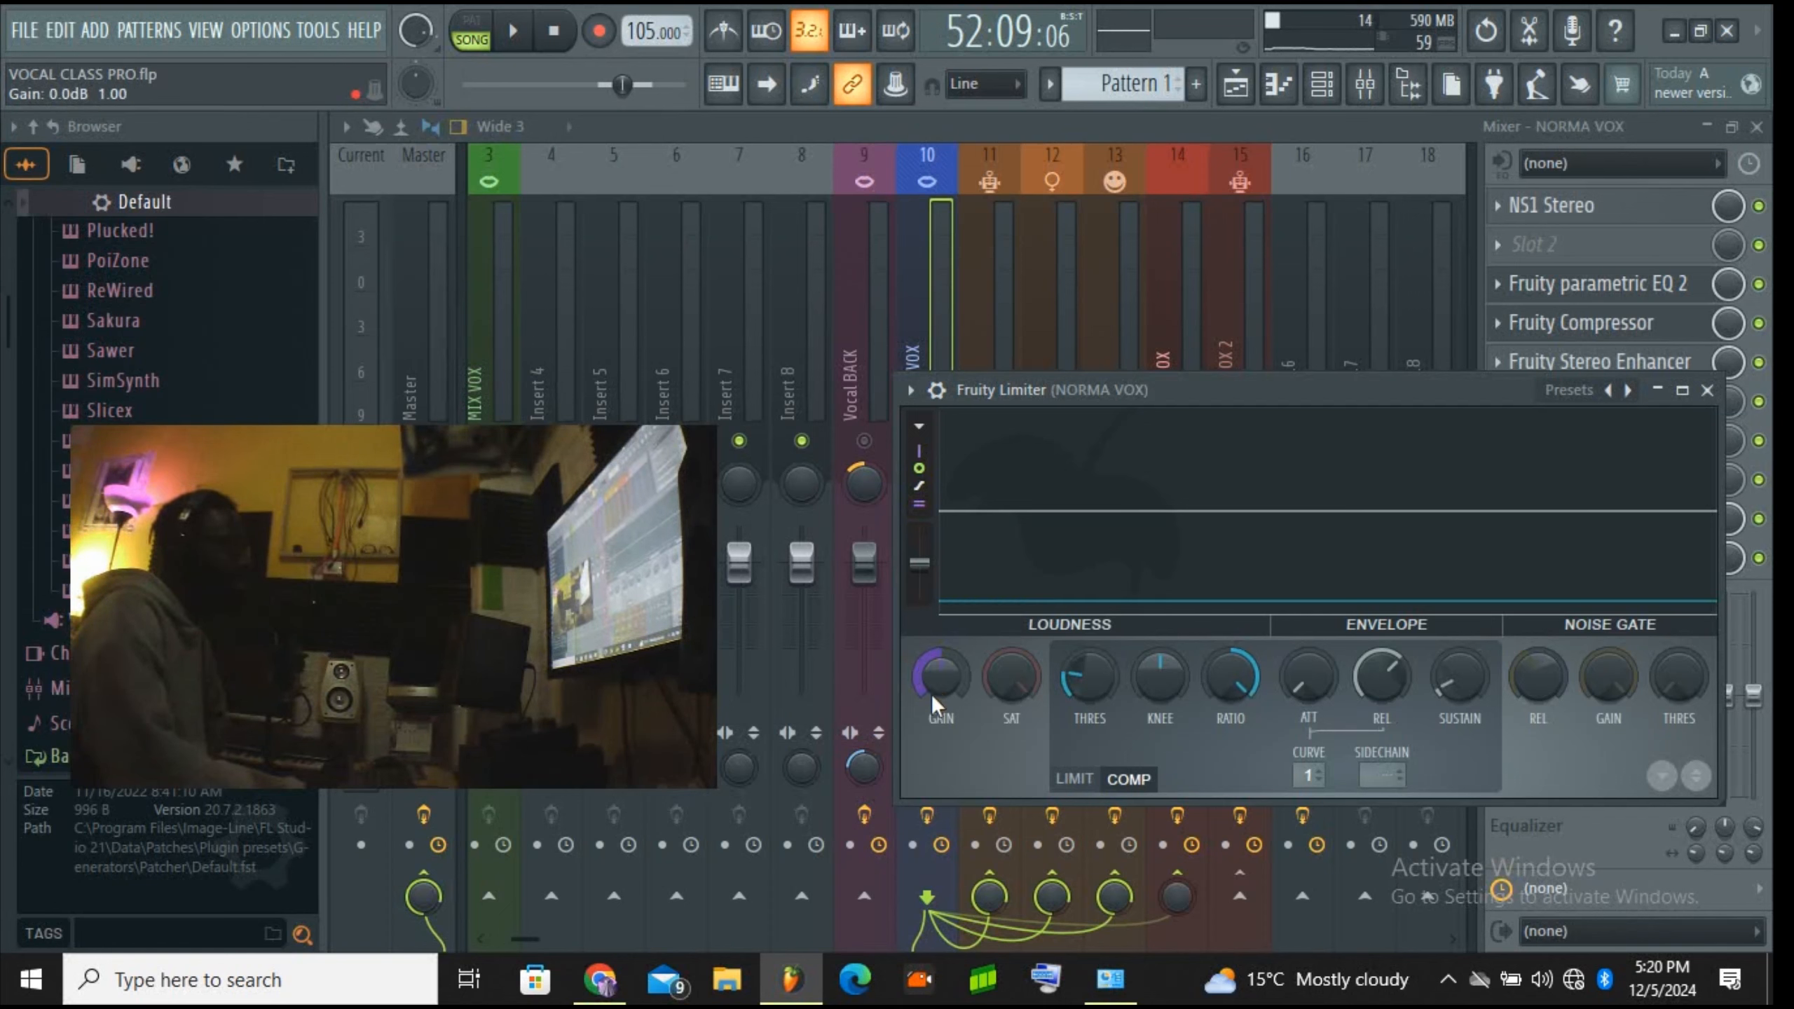
pyautogui.moveTo(1208, 382); pyautogui.dragTo(833, 528)
pyautogui.click(1174, 361)
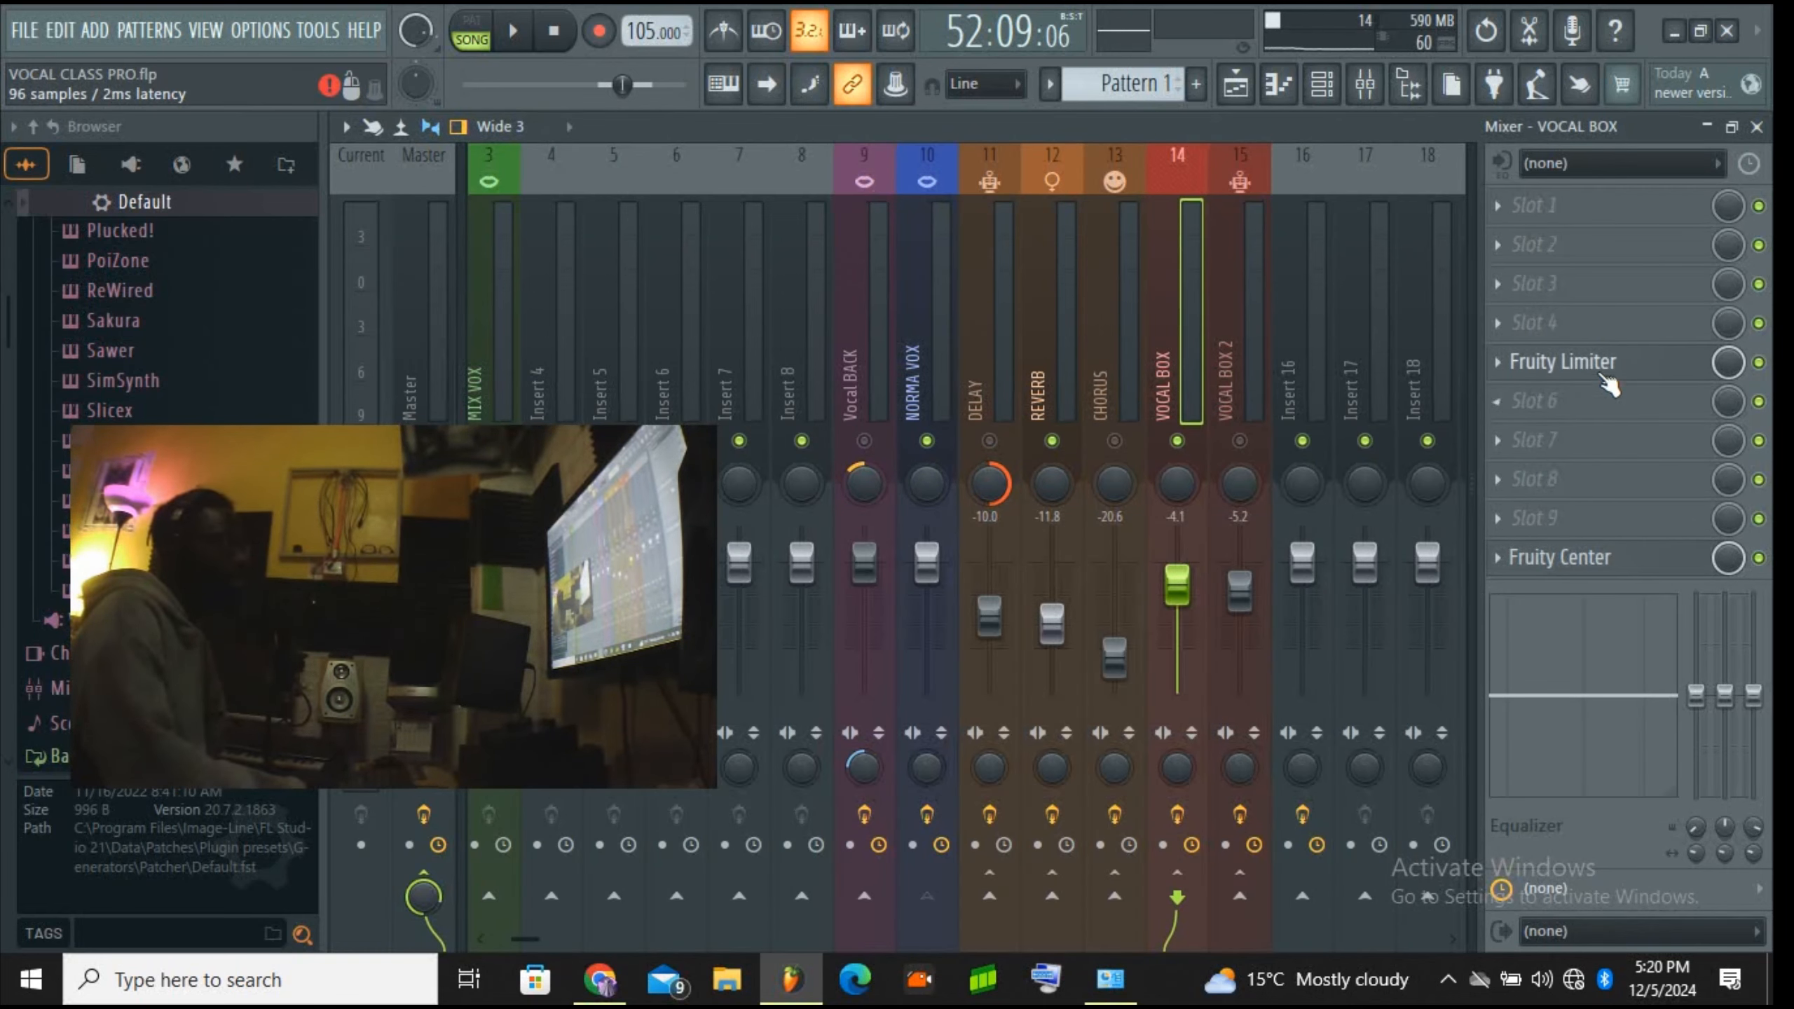
pyautogui.click(1582, 361)
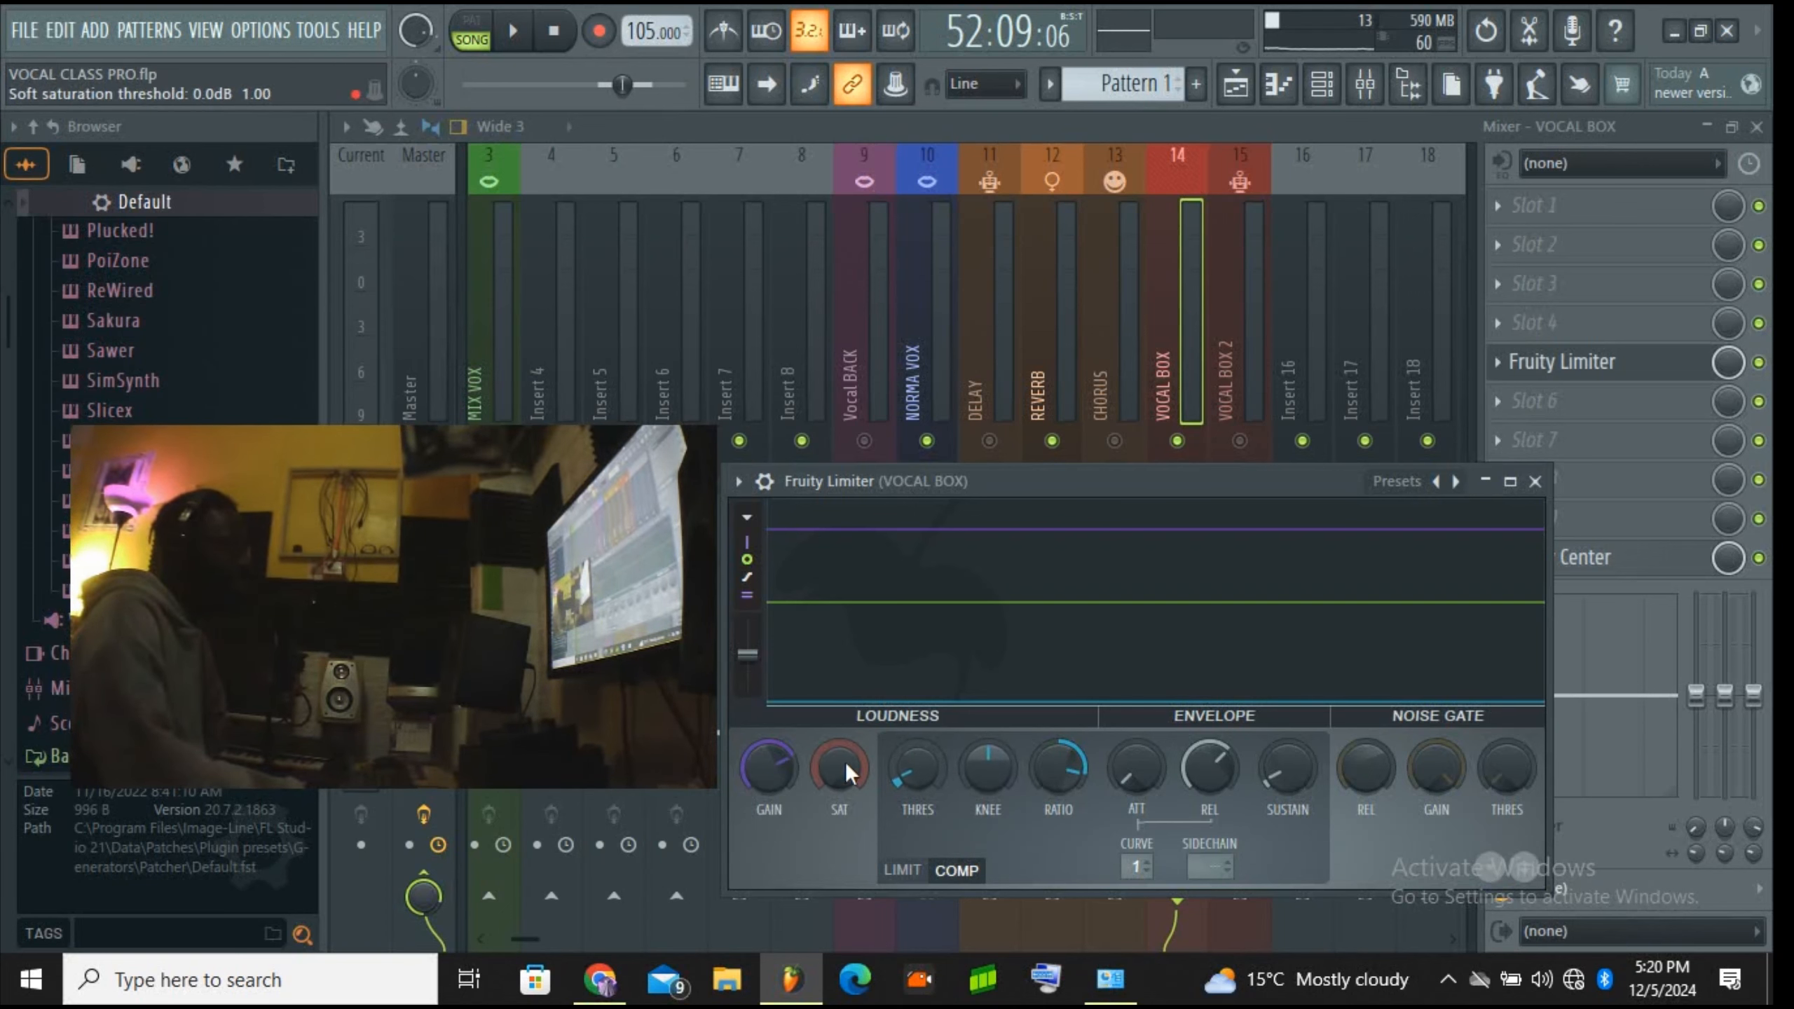
pyautogui.click(1537, 482)
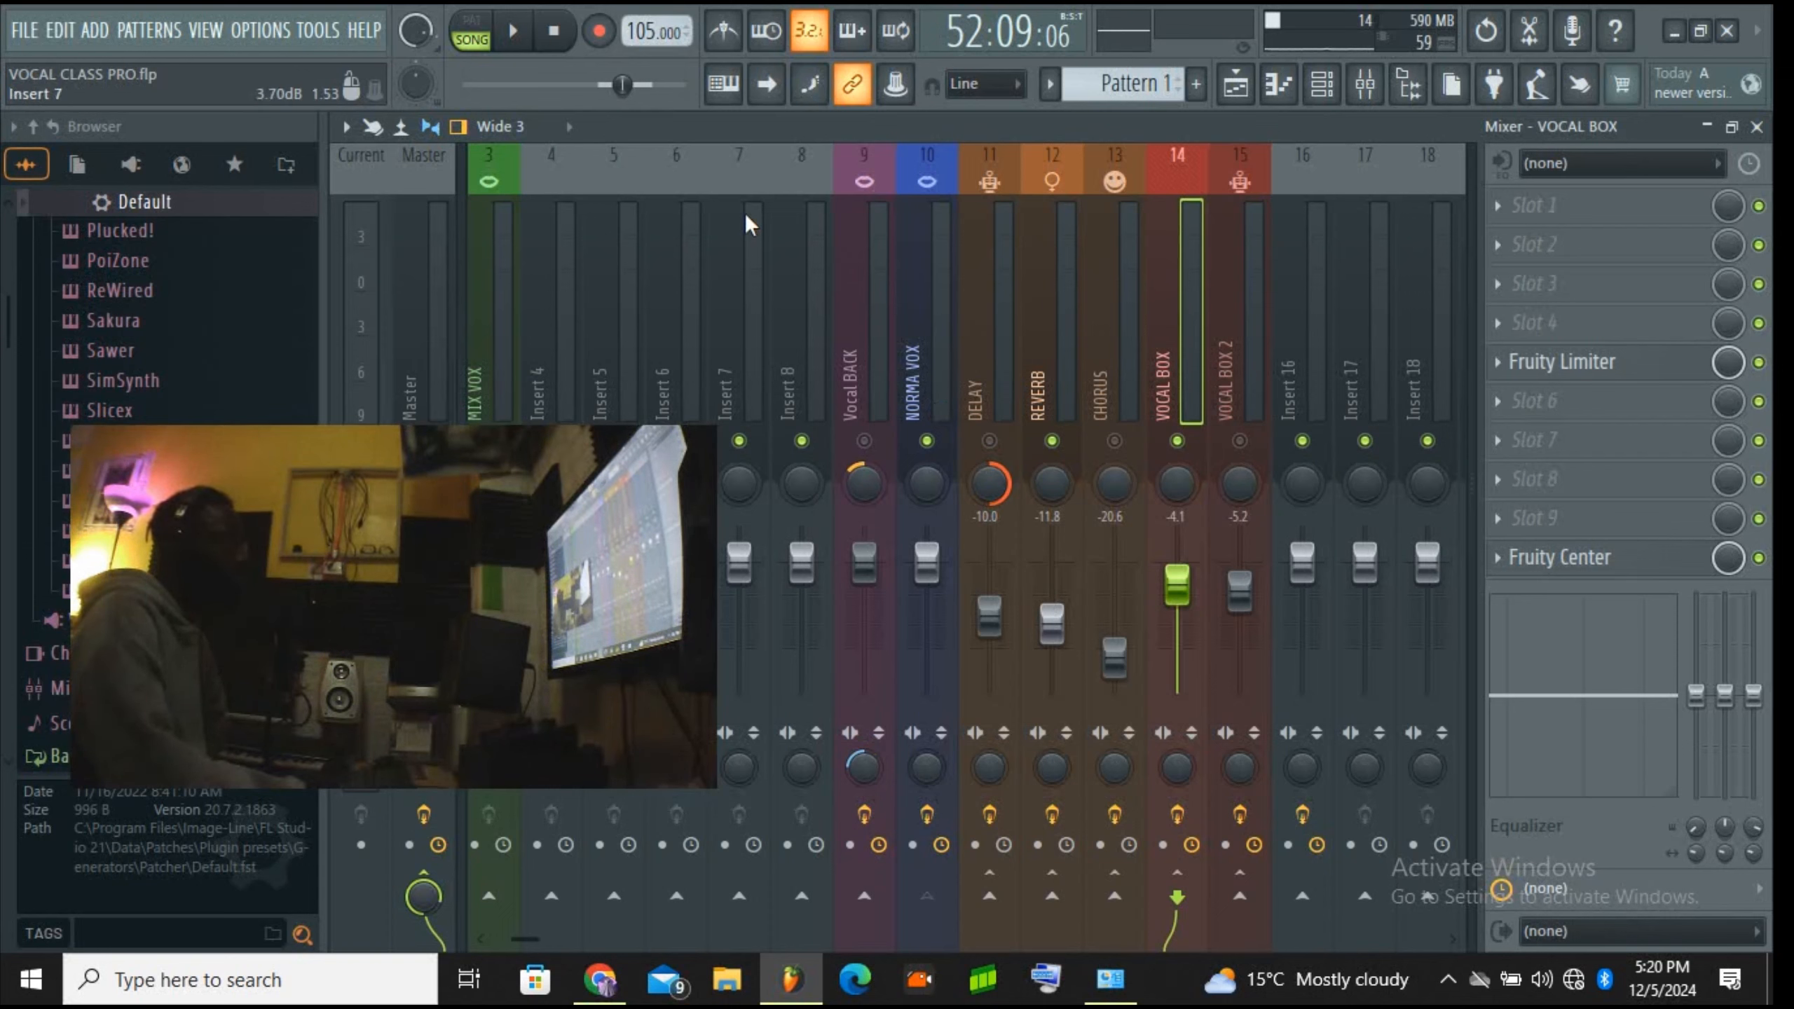
# Step: Mute the REVERB channel, unmute DELAY, and play the song to audition the delay on the vocal
pyautogui.click(516, 40)
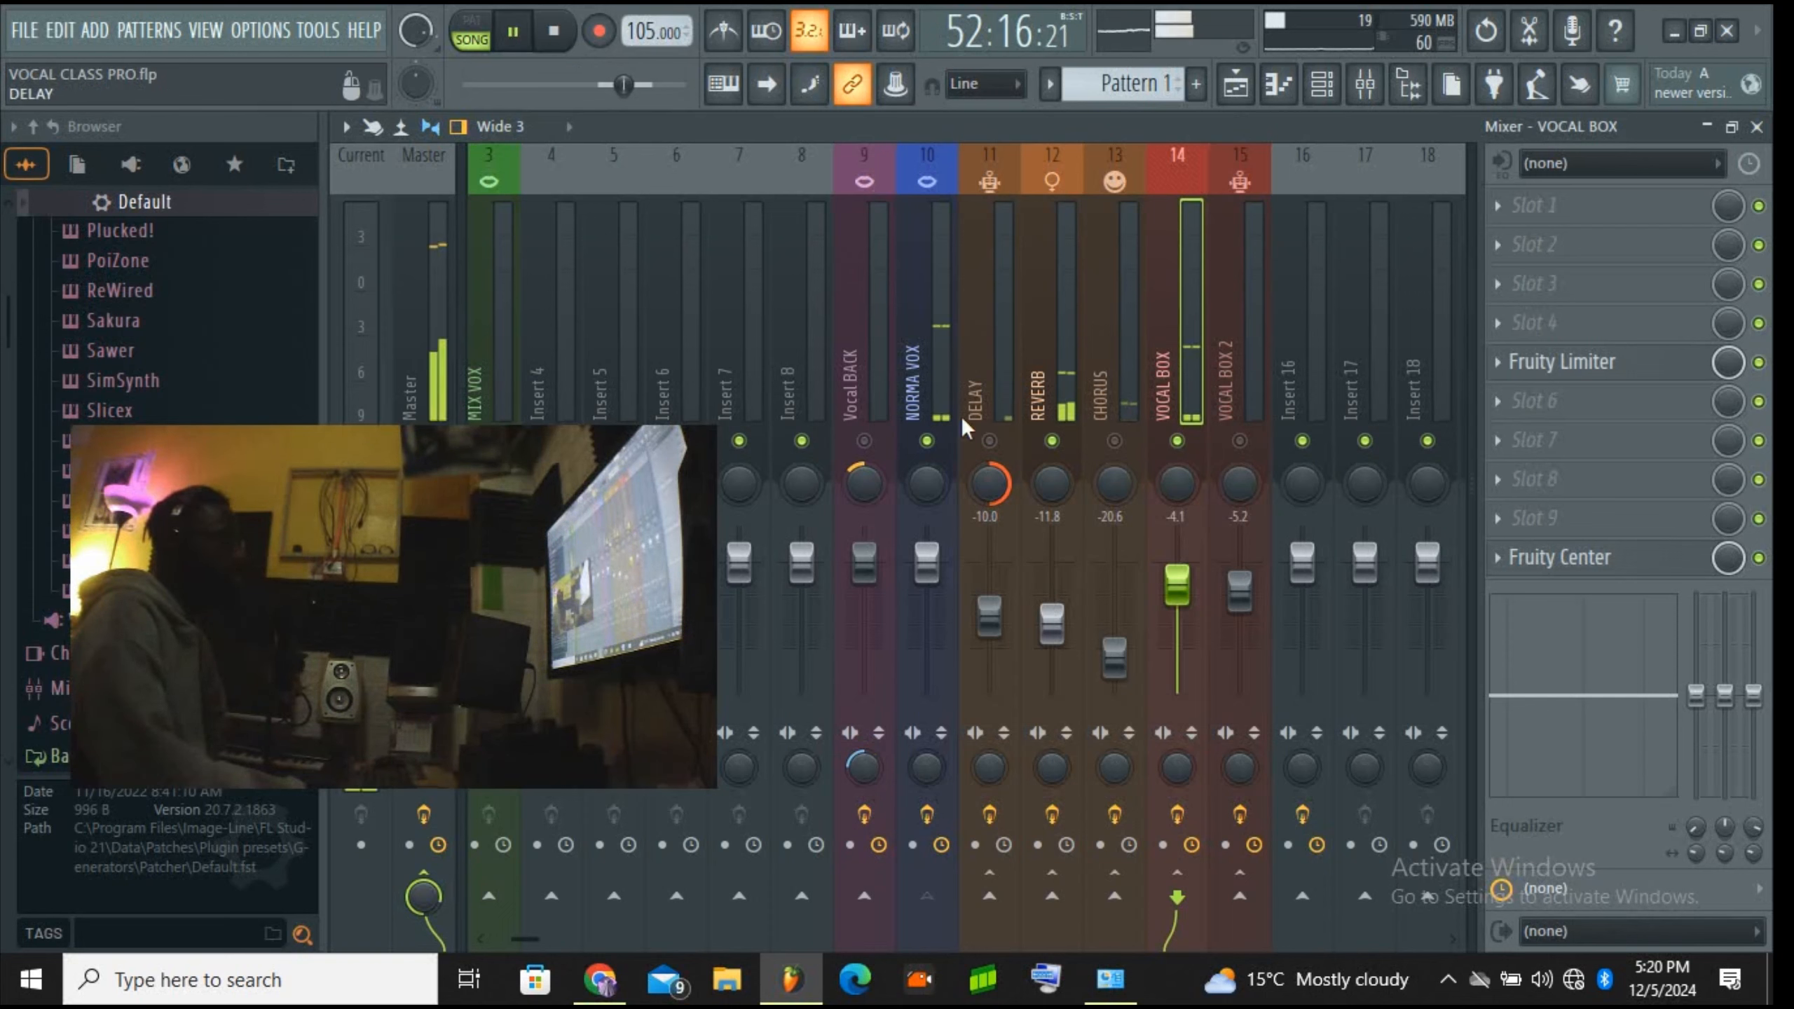
pyautogui.click(513, 31)
pyautogui.click(1053, 442)
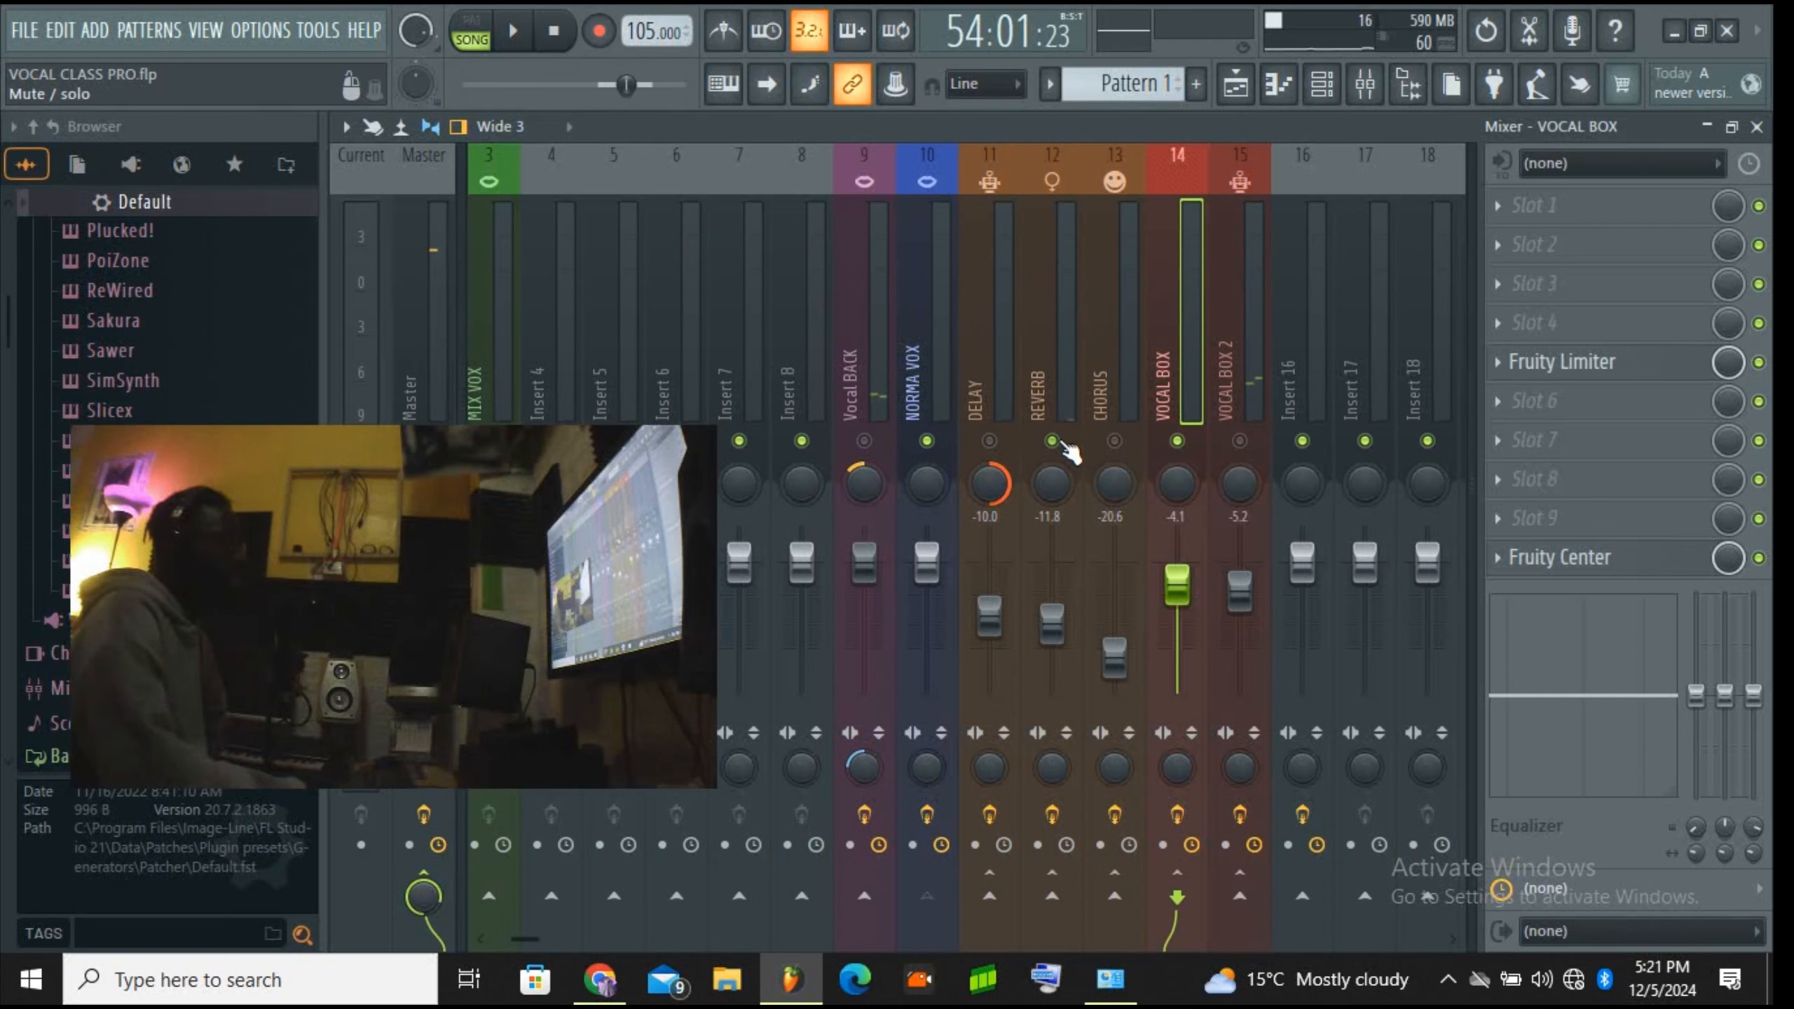
pyautogui.click(991, 441)
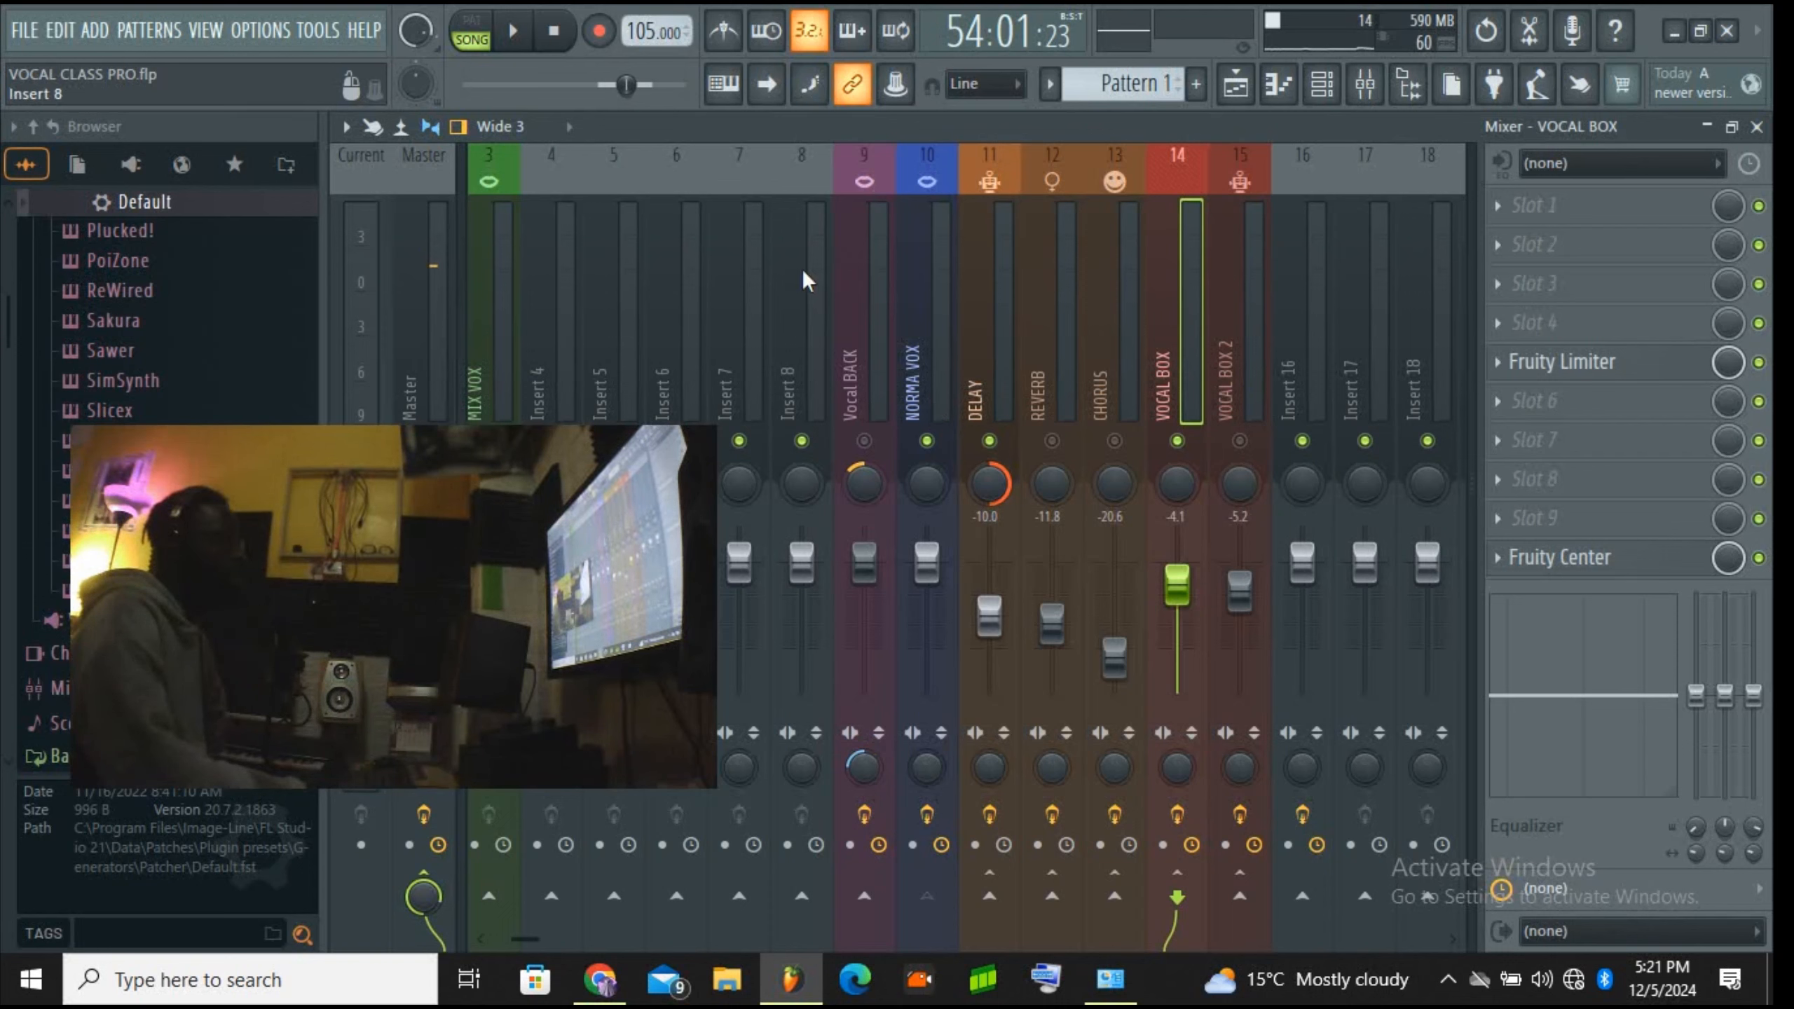
pyautogui.click(514, 30)
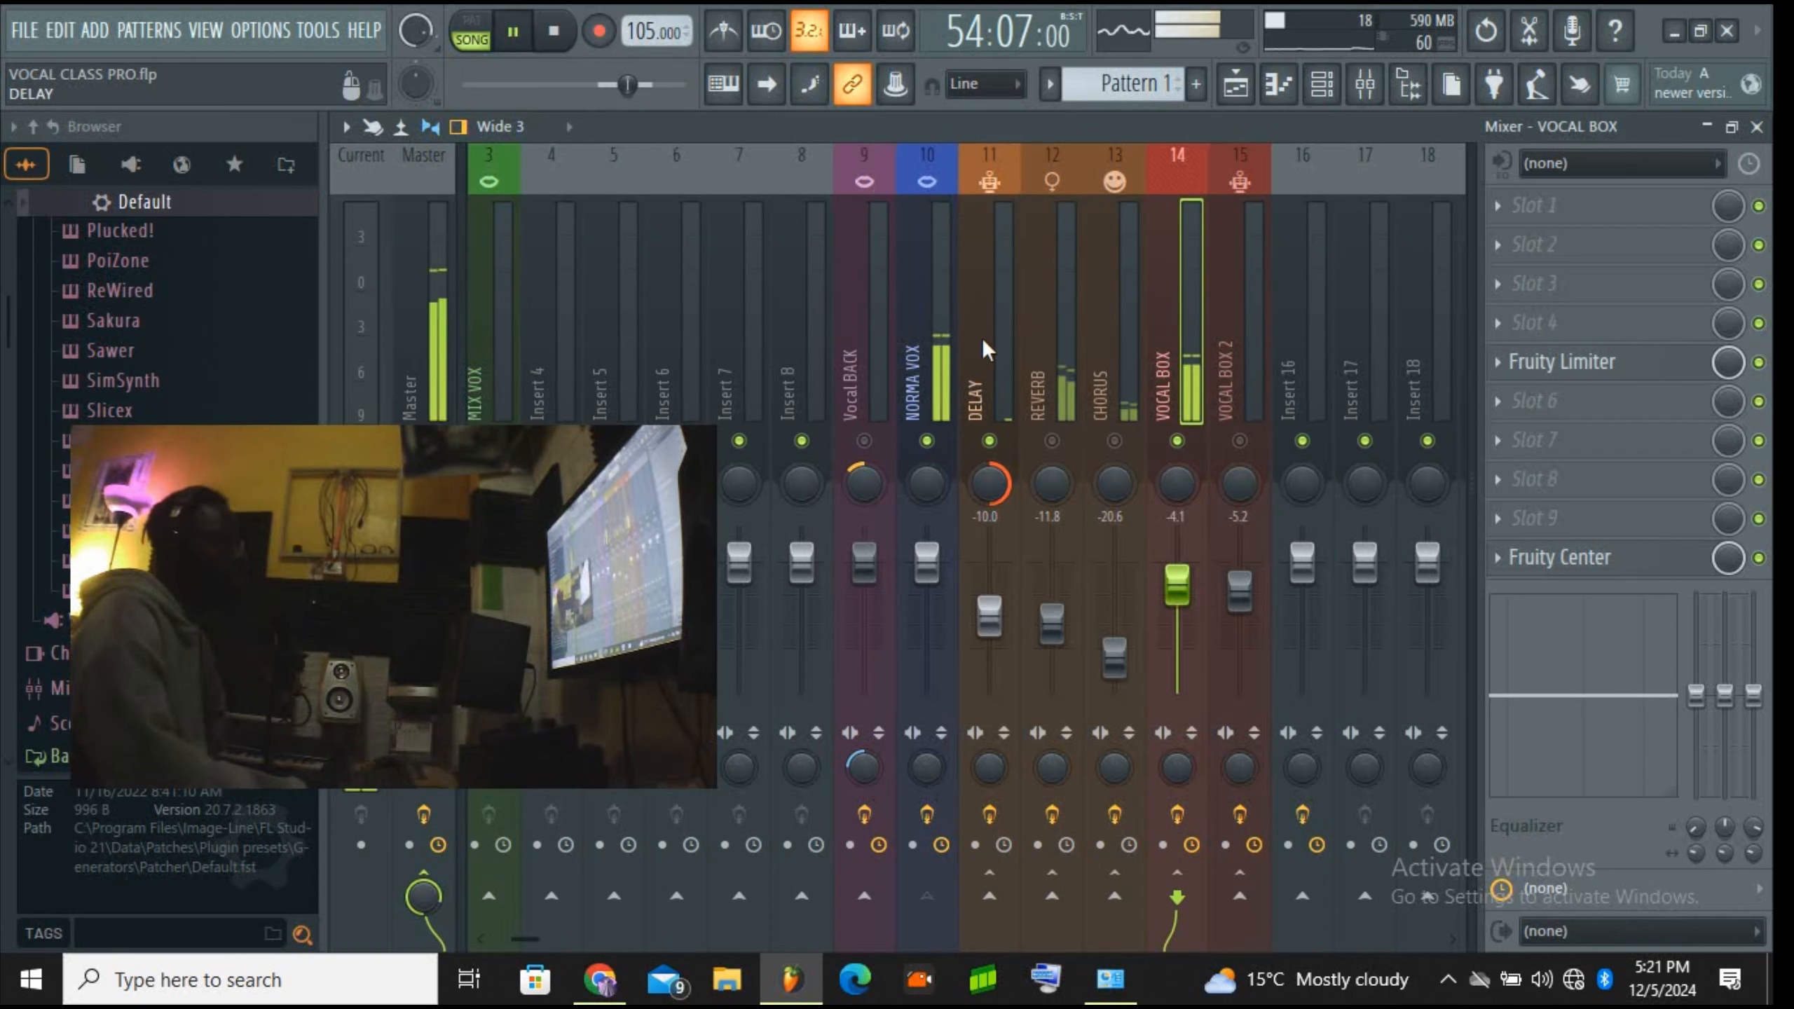
# Step: Review the Fruity Delay 2 settings on the DELAY channel during playback, and select the Vocal BACK channel
pyautogui.click(995, 362)
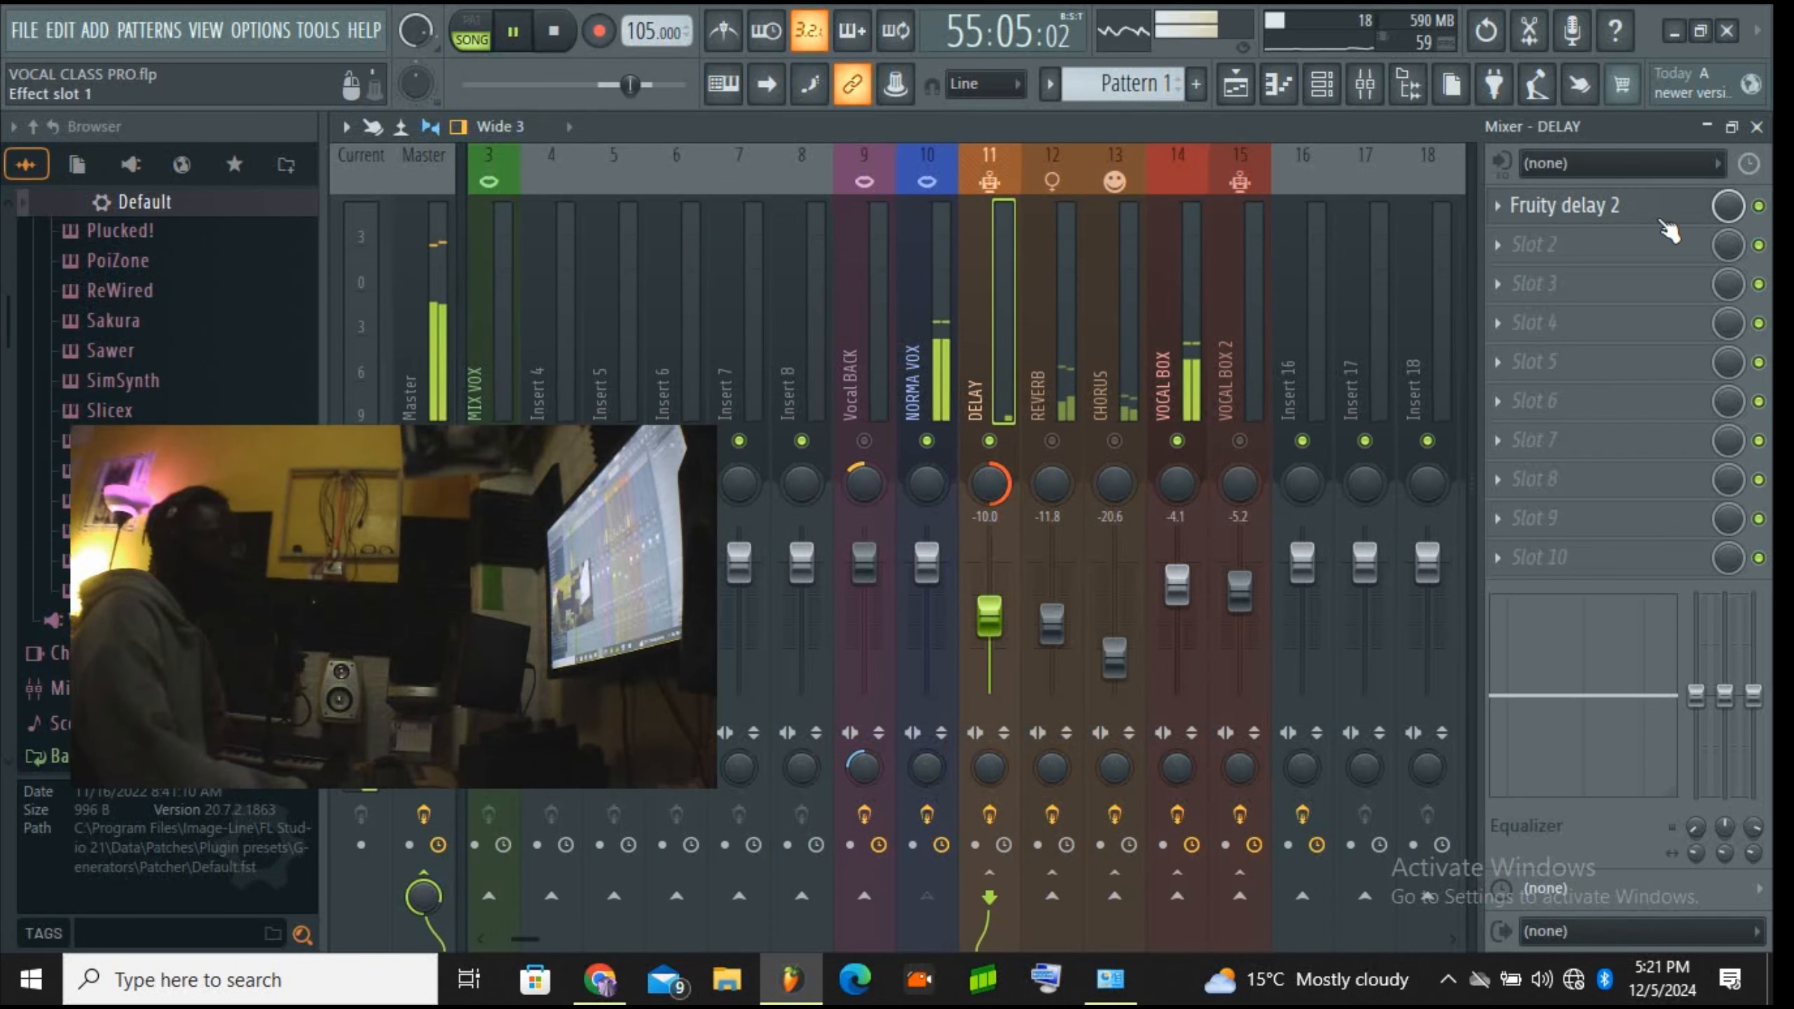
pyautogui.click(1564, 205)
pyautogui.moveTo(1135, 483); pyautogui.dragTo(1235, 519)
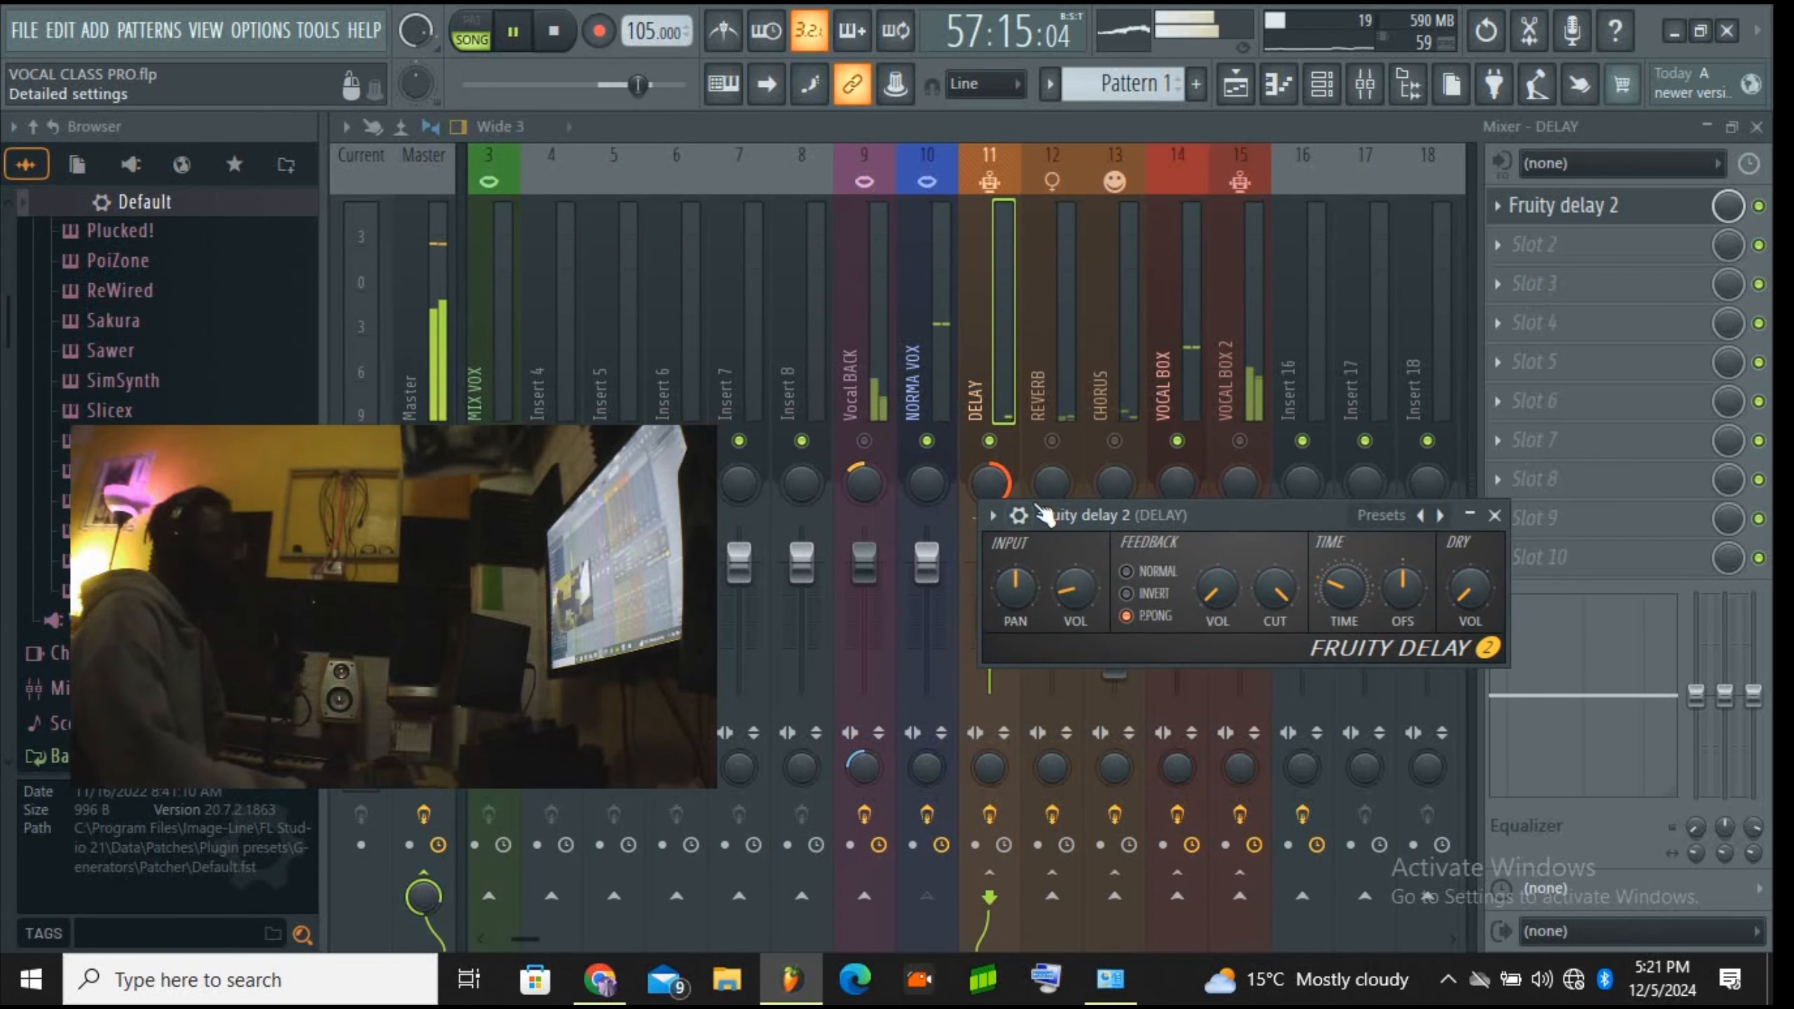
pyautogui.click(864, 381)
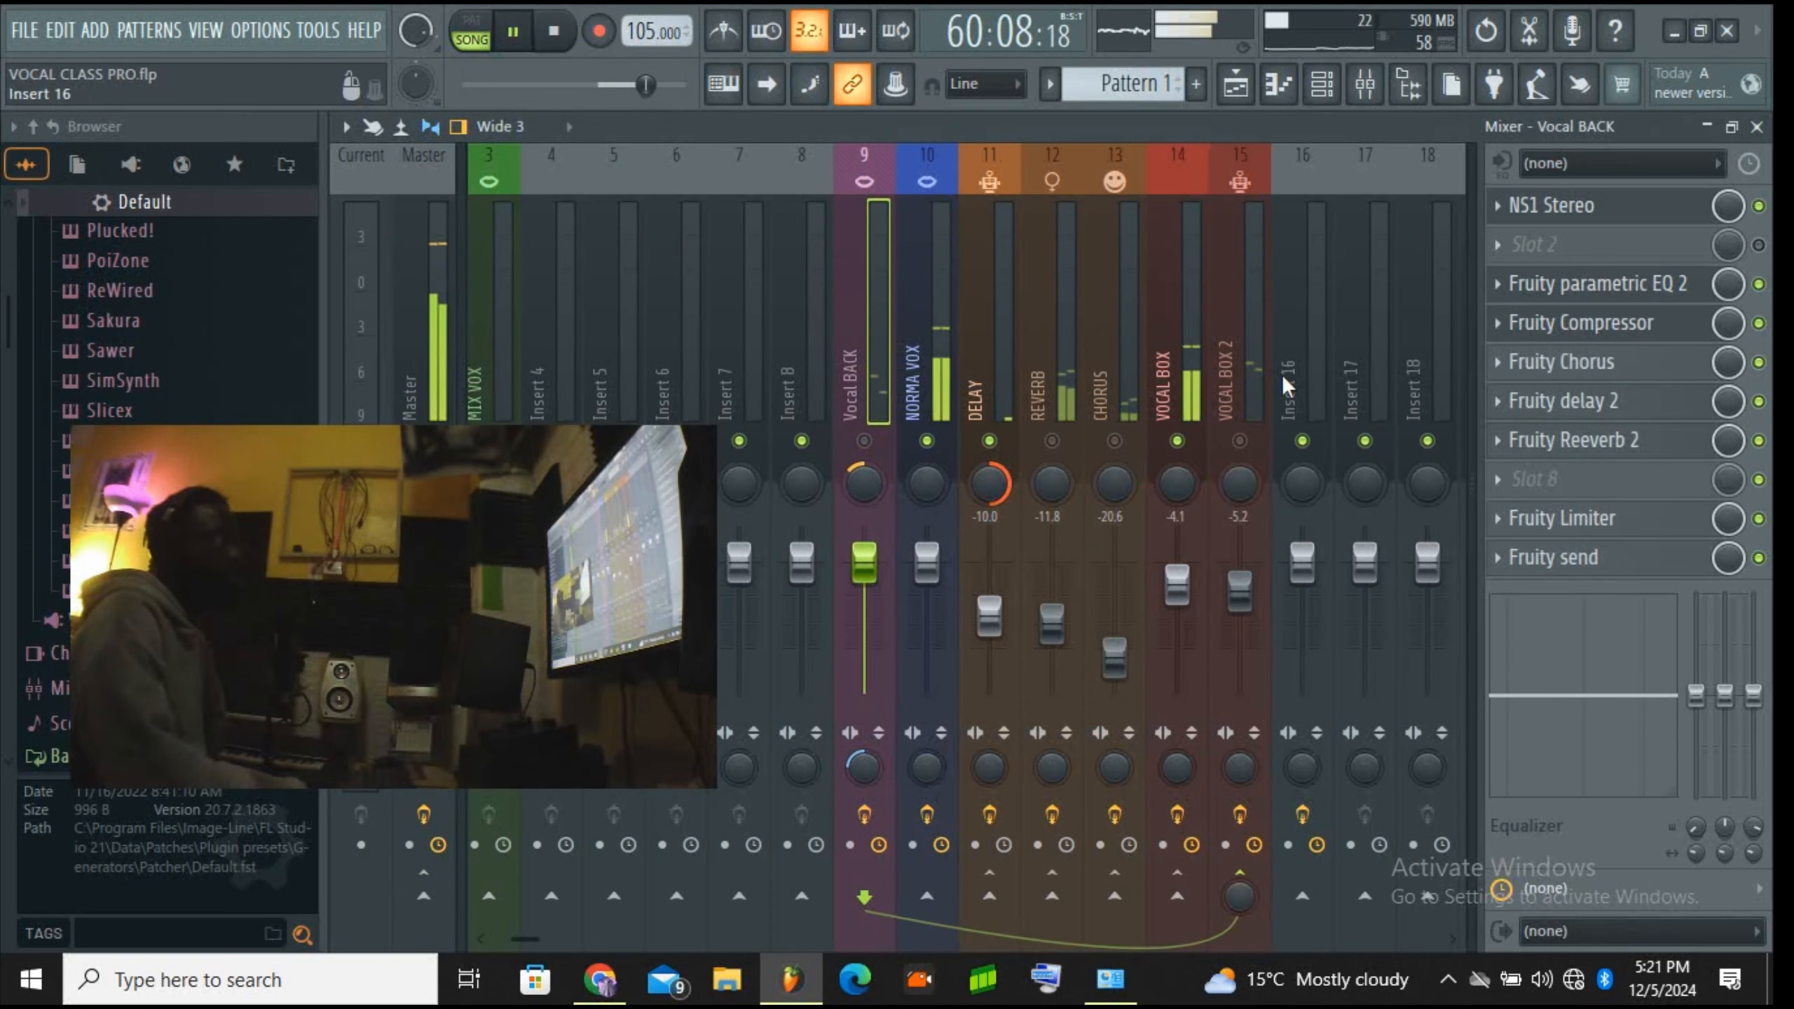
# Step: Set Fruity Delay 2 on the DELAY channel to Normal feedback with a higher input volume, set the channel level to -8.1 dB, and pause playback
pyautogui.moveTo(989, 613); pyautogui.dragTo(991, 572)
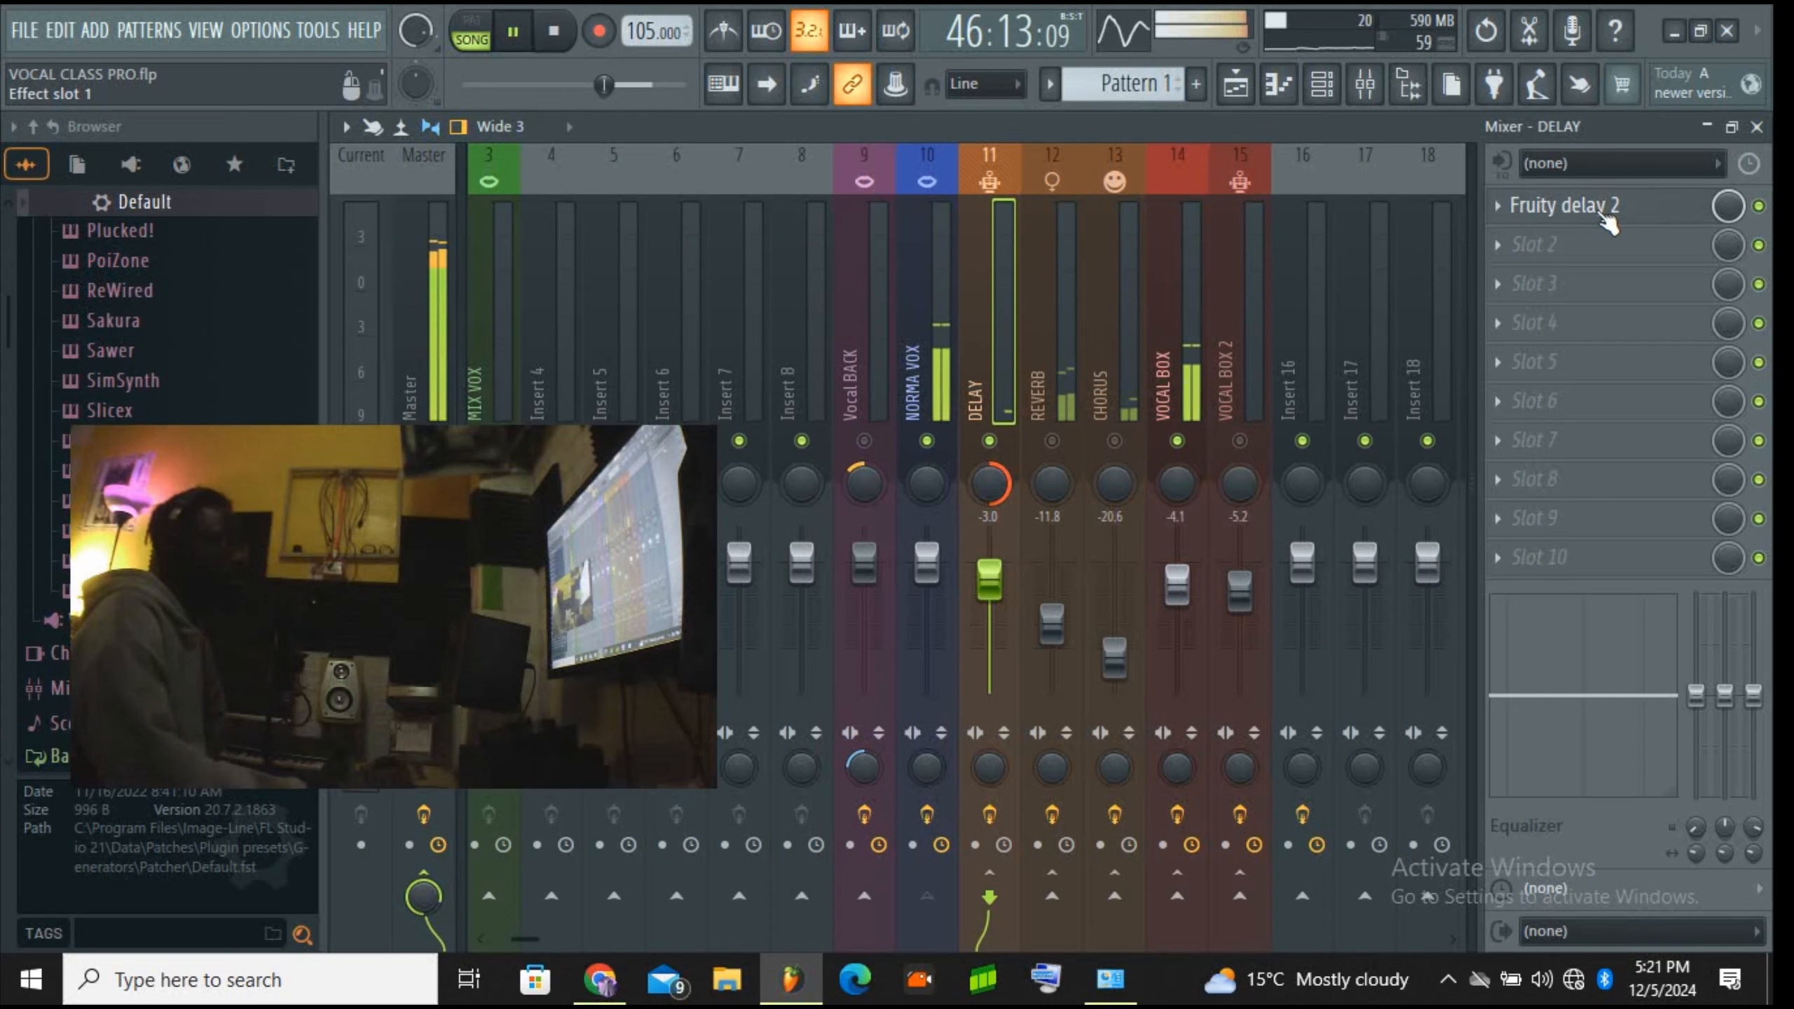
pyautogui.click(1586, 225)
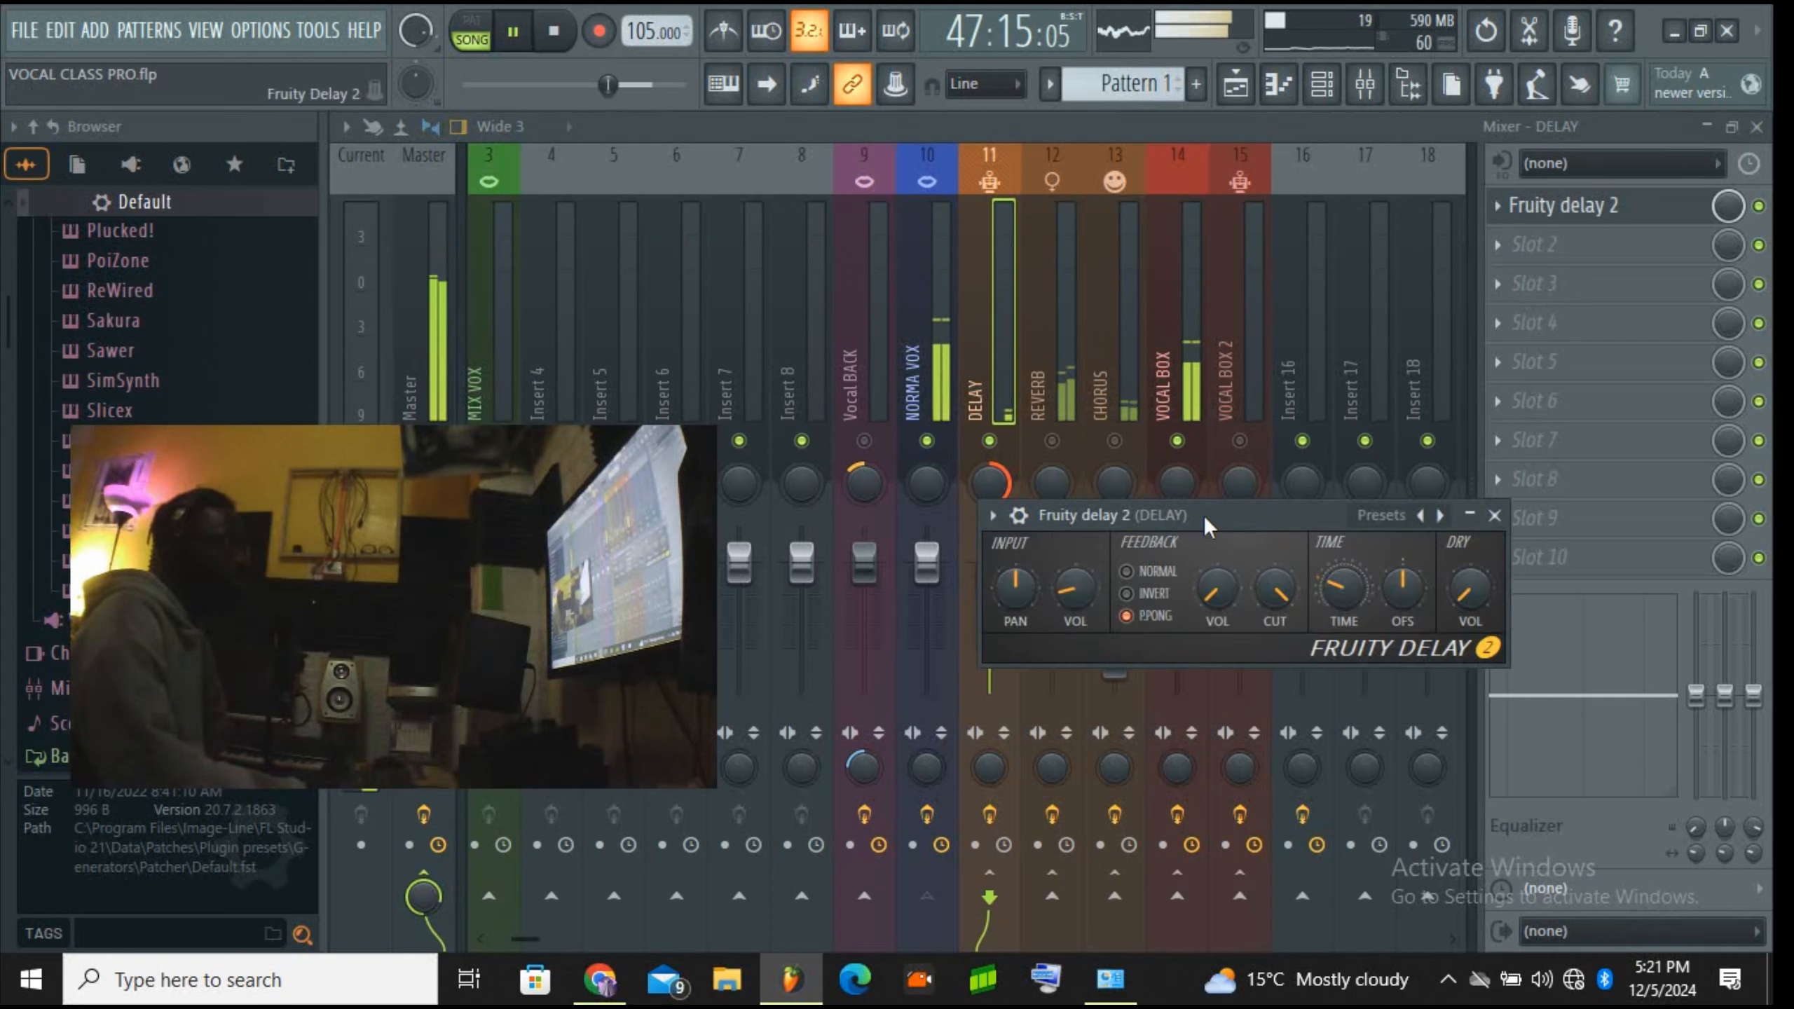
pyautogui.moveTo(1202, 516); pyautogui.dragTo(1230, 547)
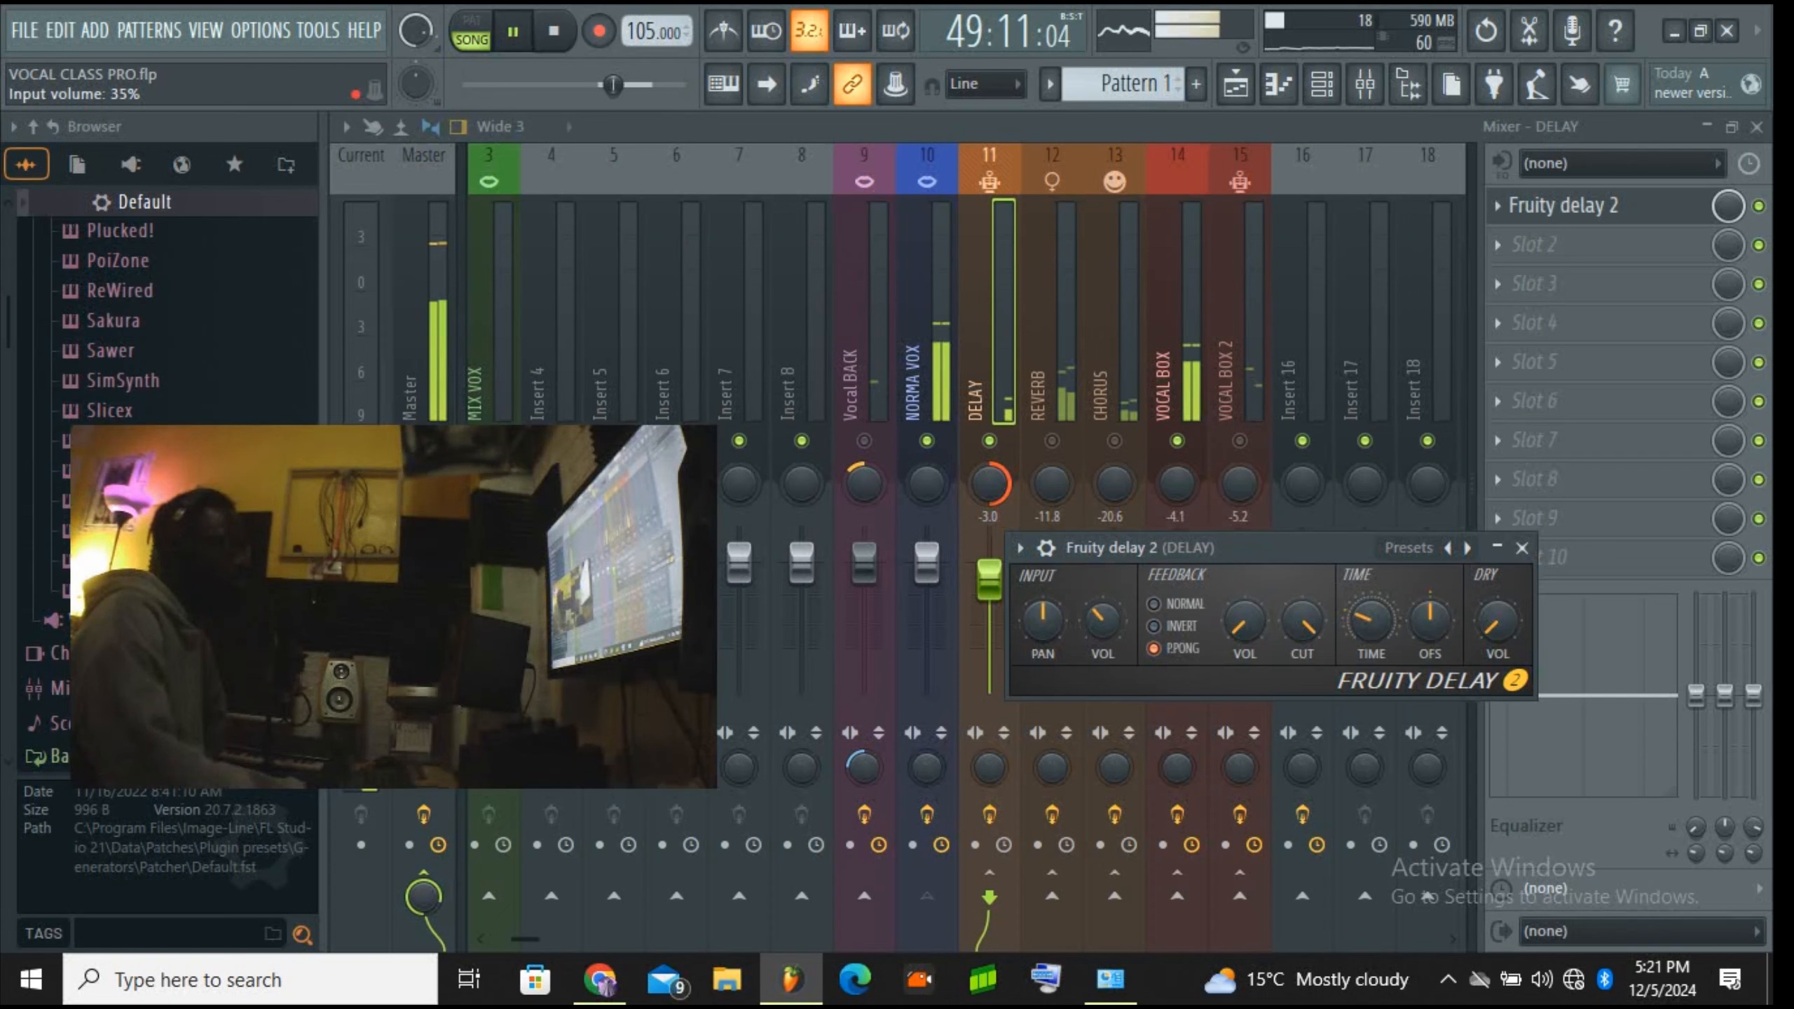
pyautogui.moveTo(1097, 627); pyautogui.dragTo(1096, 641)
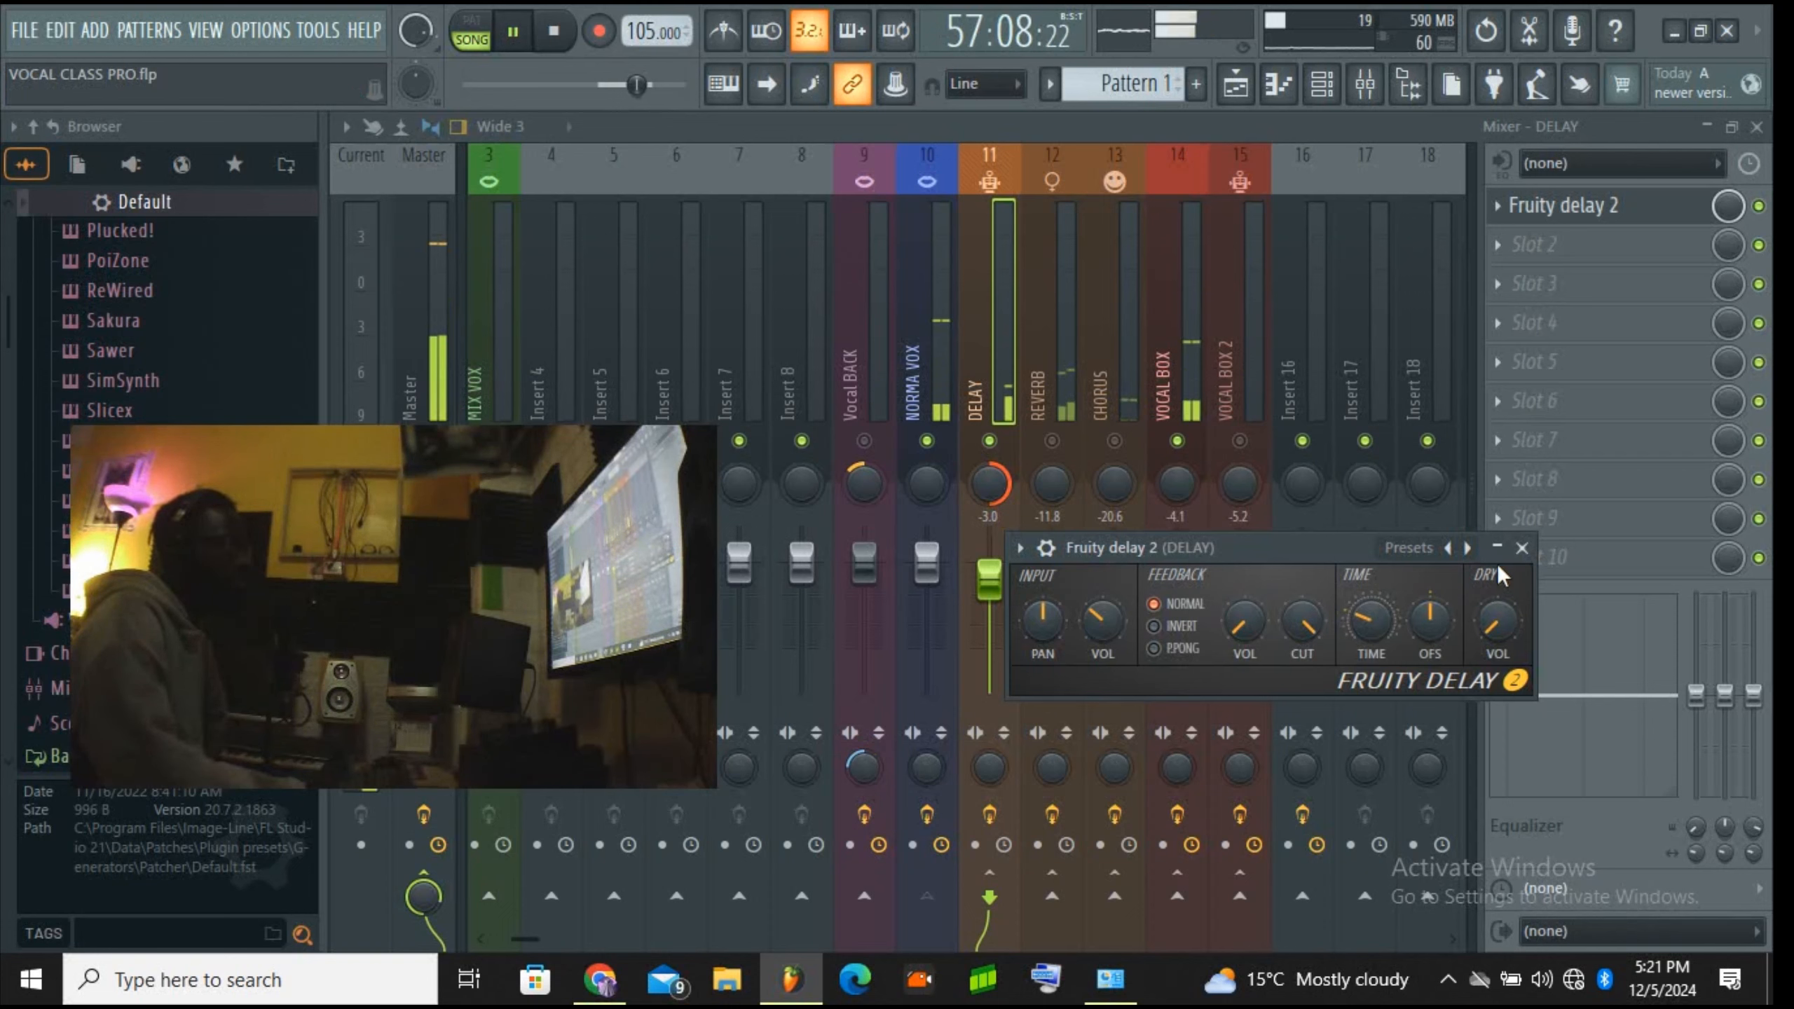
pyautogui.click(1522, 548)
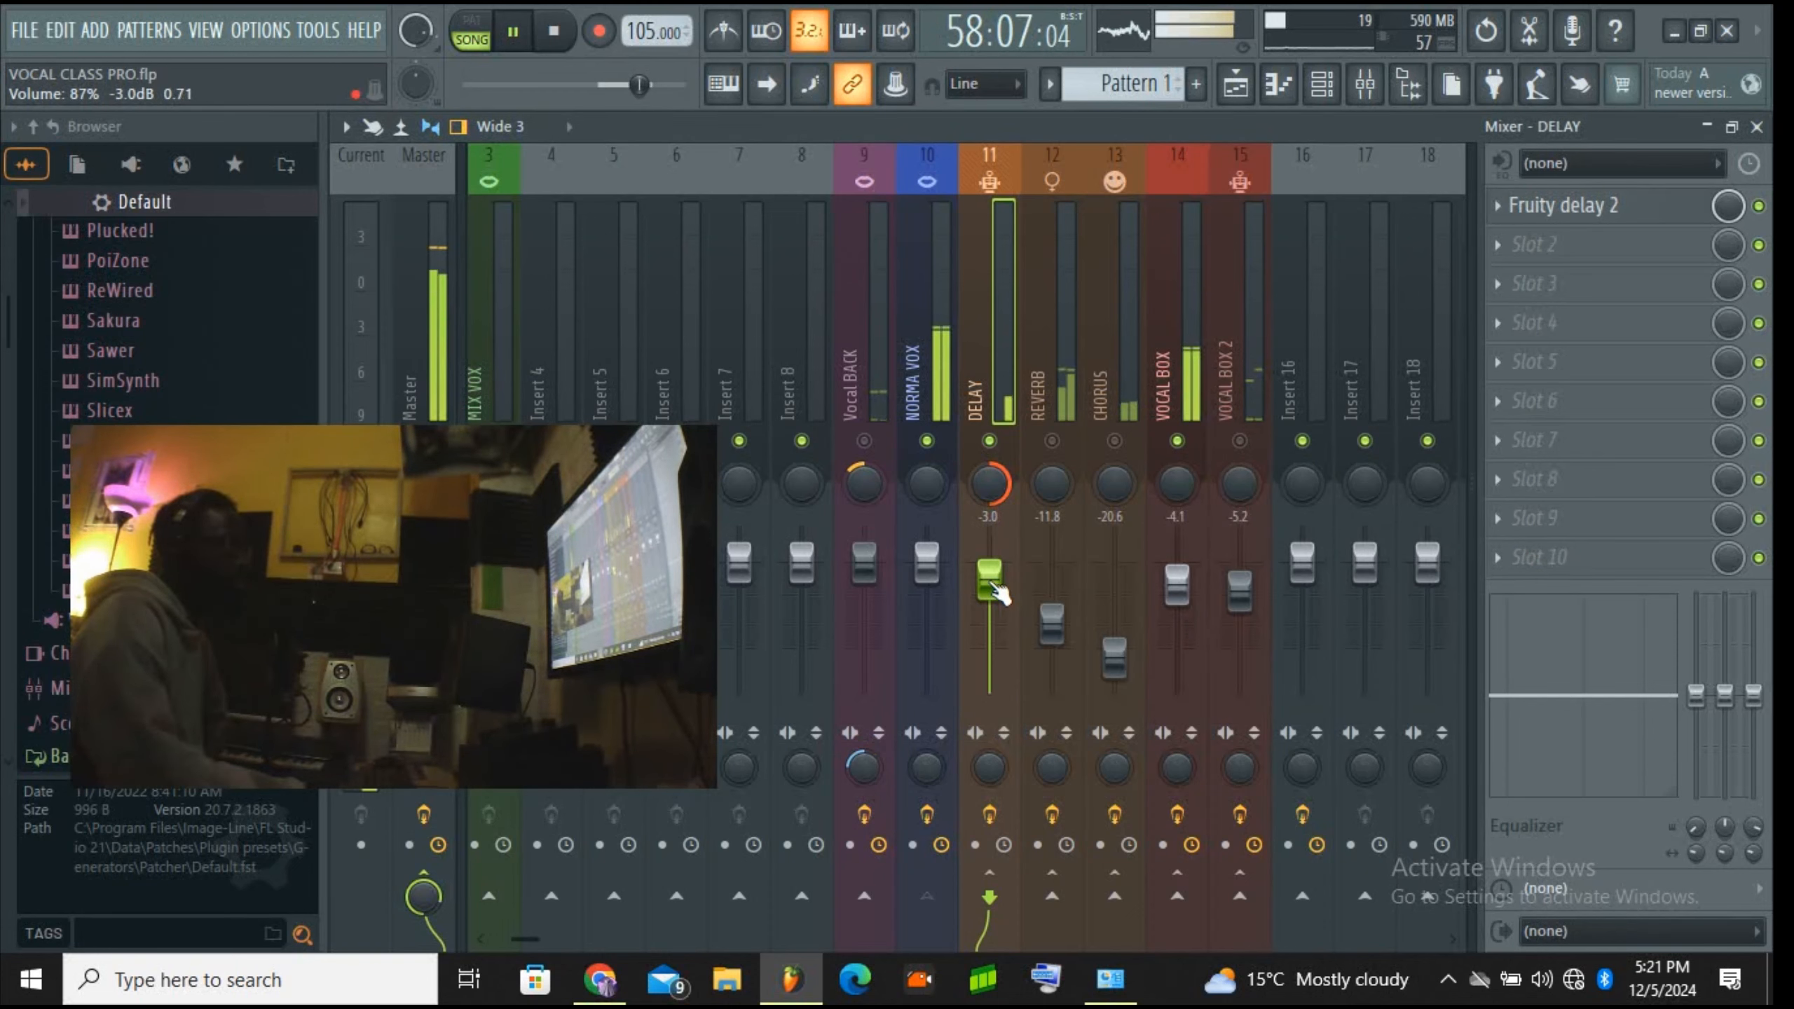
pyautogui.moveTo(988, 581); pyautogui.dragTo(989, 620)
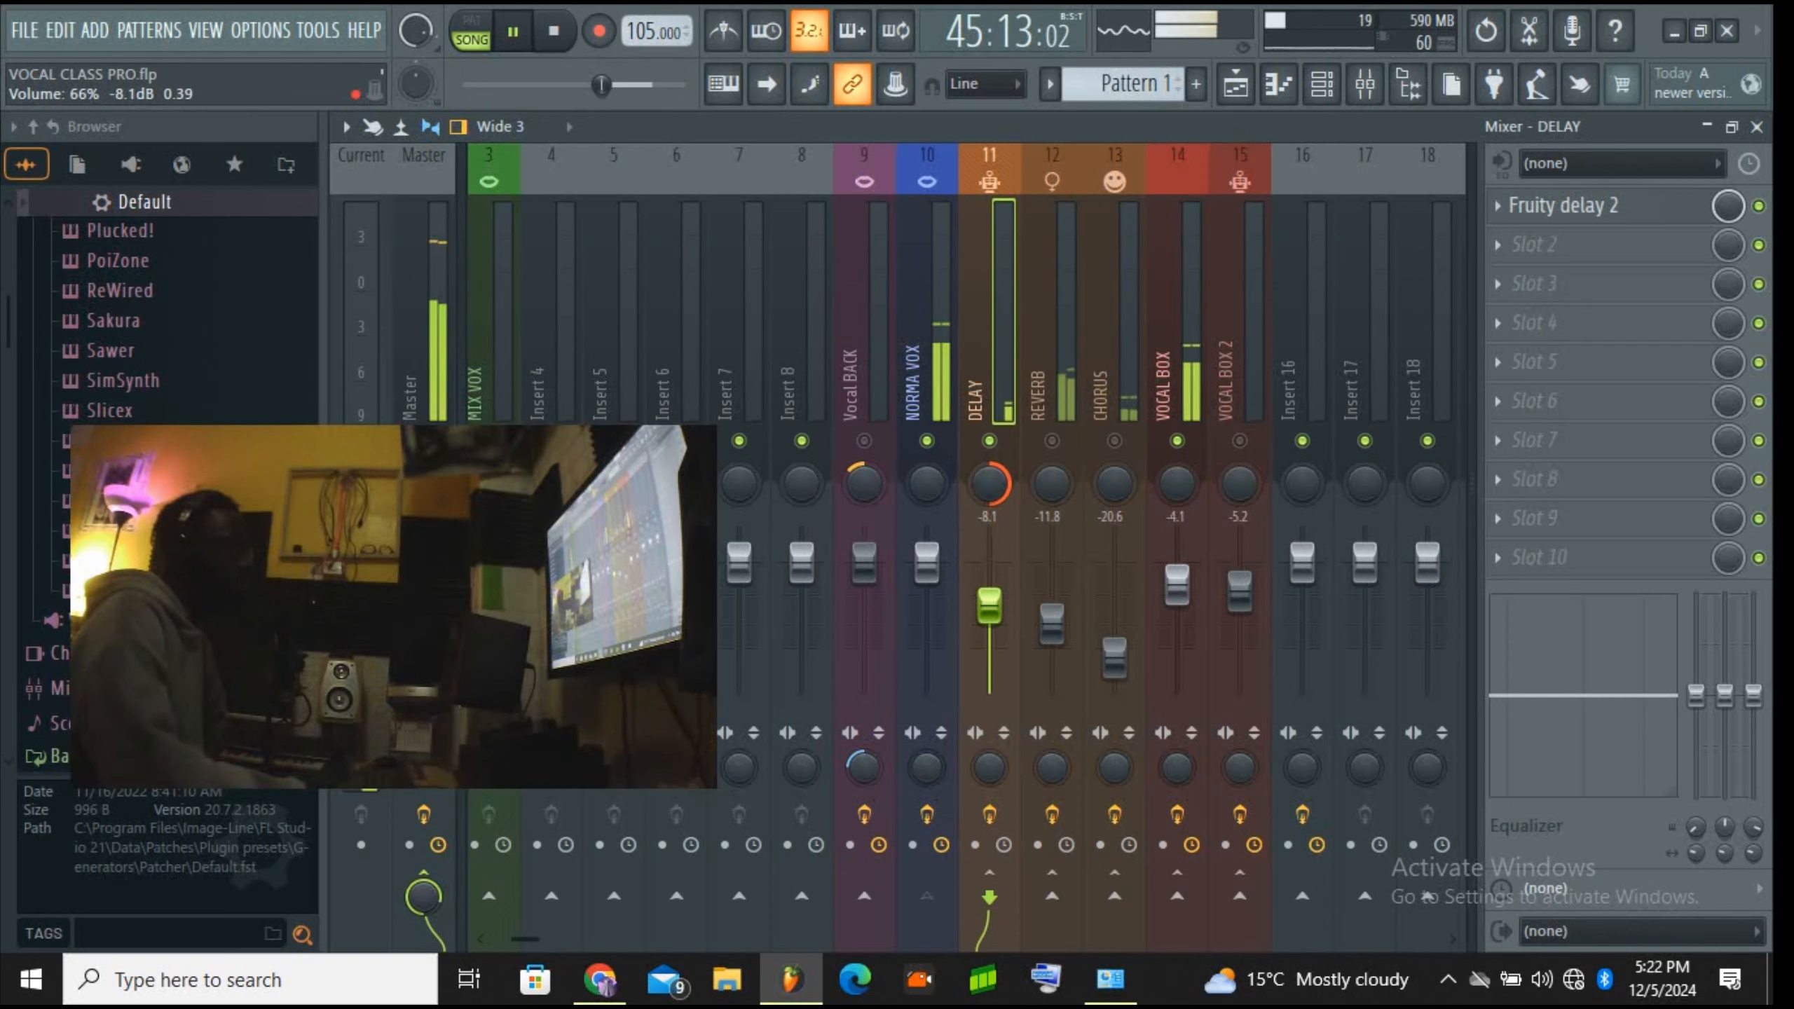
pyautogui.click(514, 35)
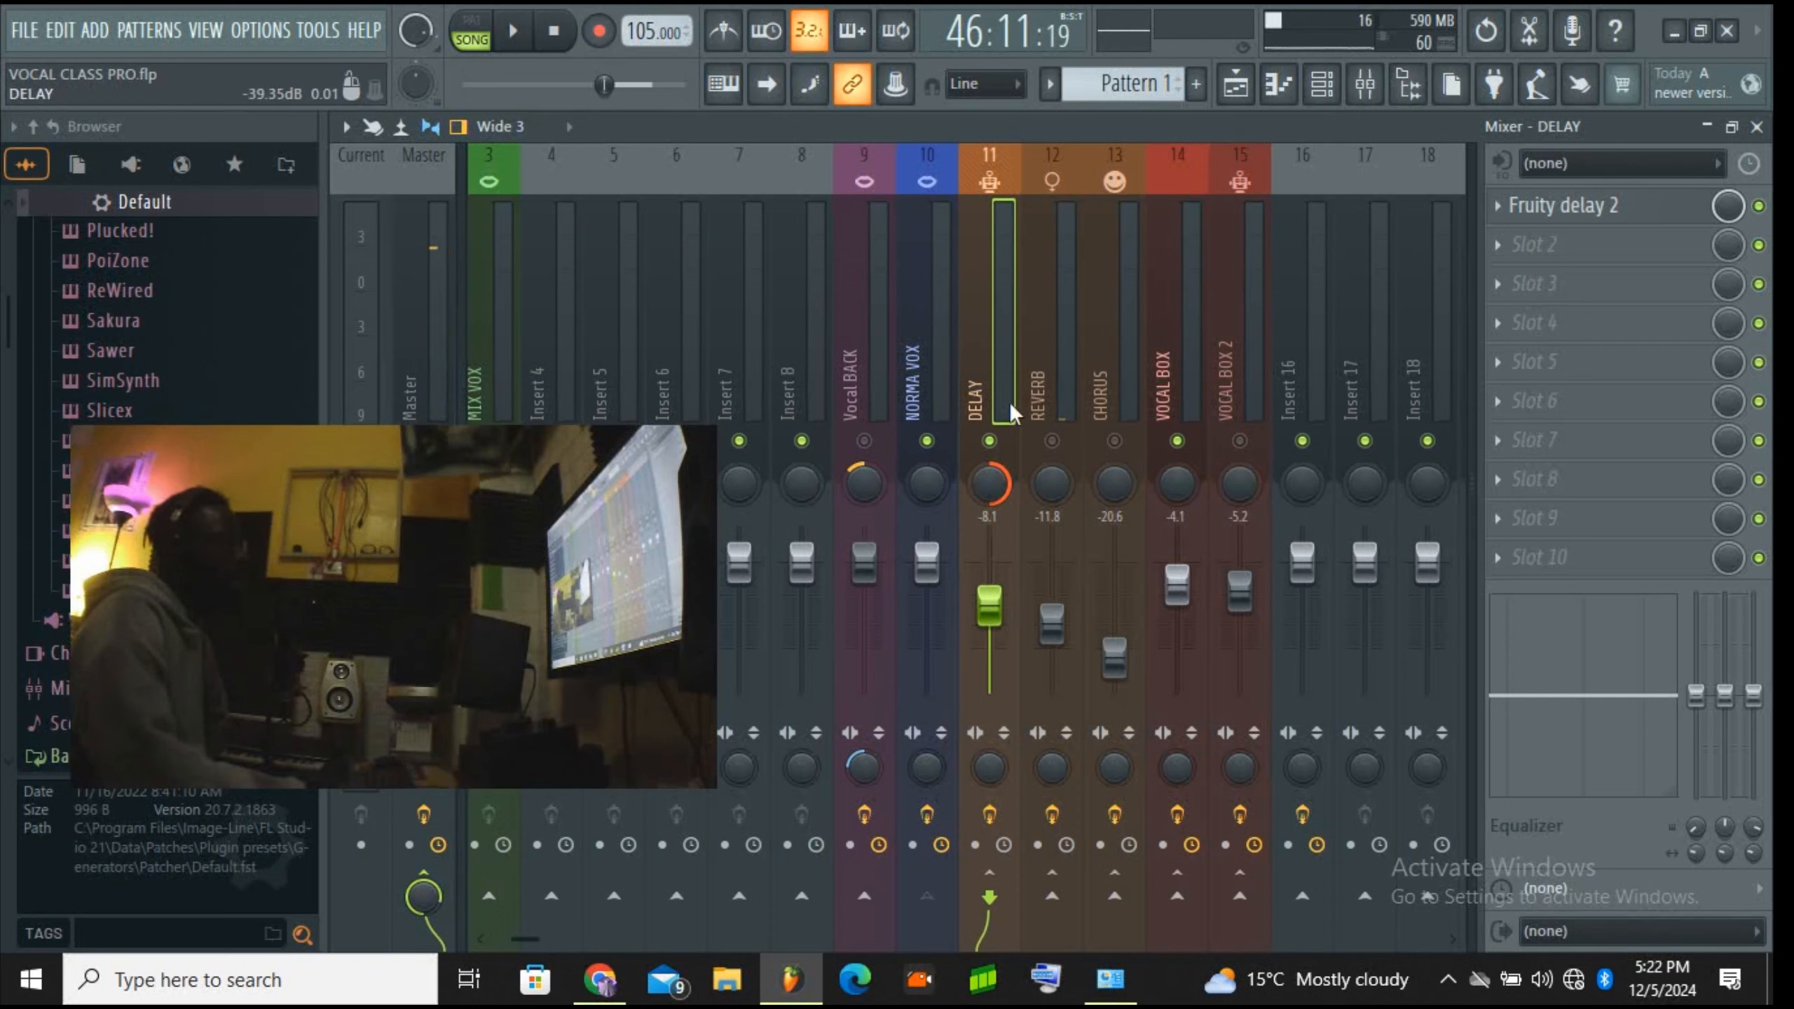
# Step: Copy Fruity Reeverb 2 from the Vocal BACK channel to the DELAY channel and close its window
pyautogui.click(1054, 388)
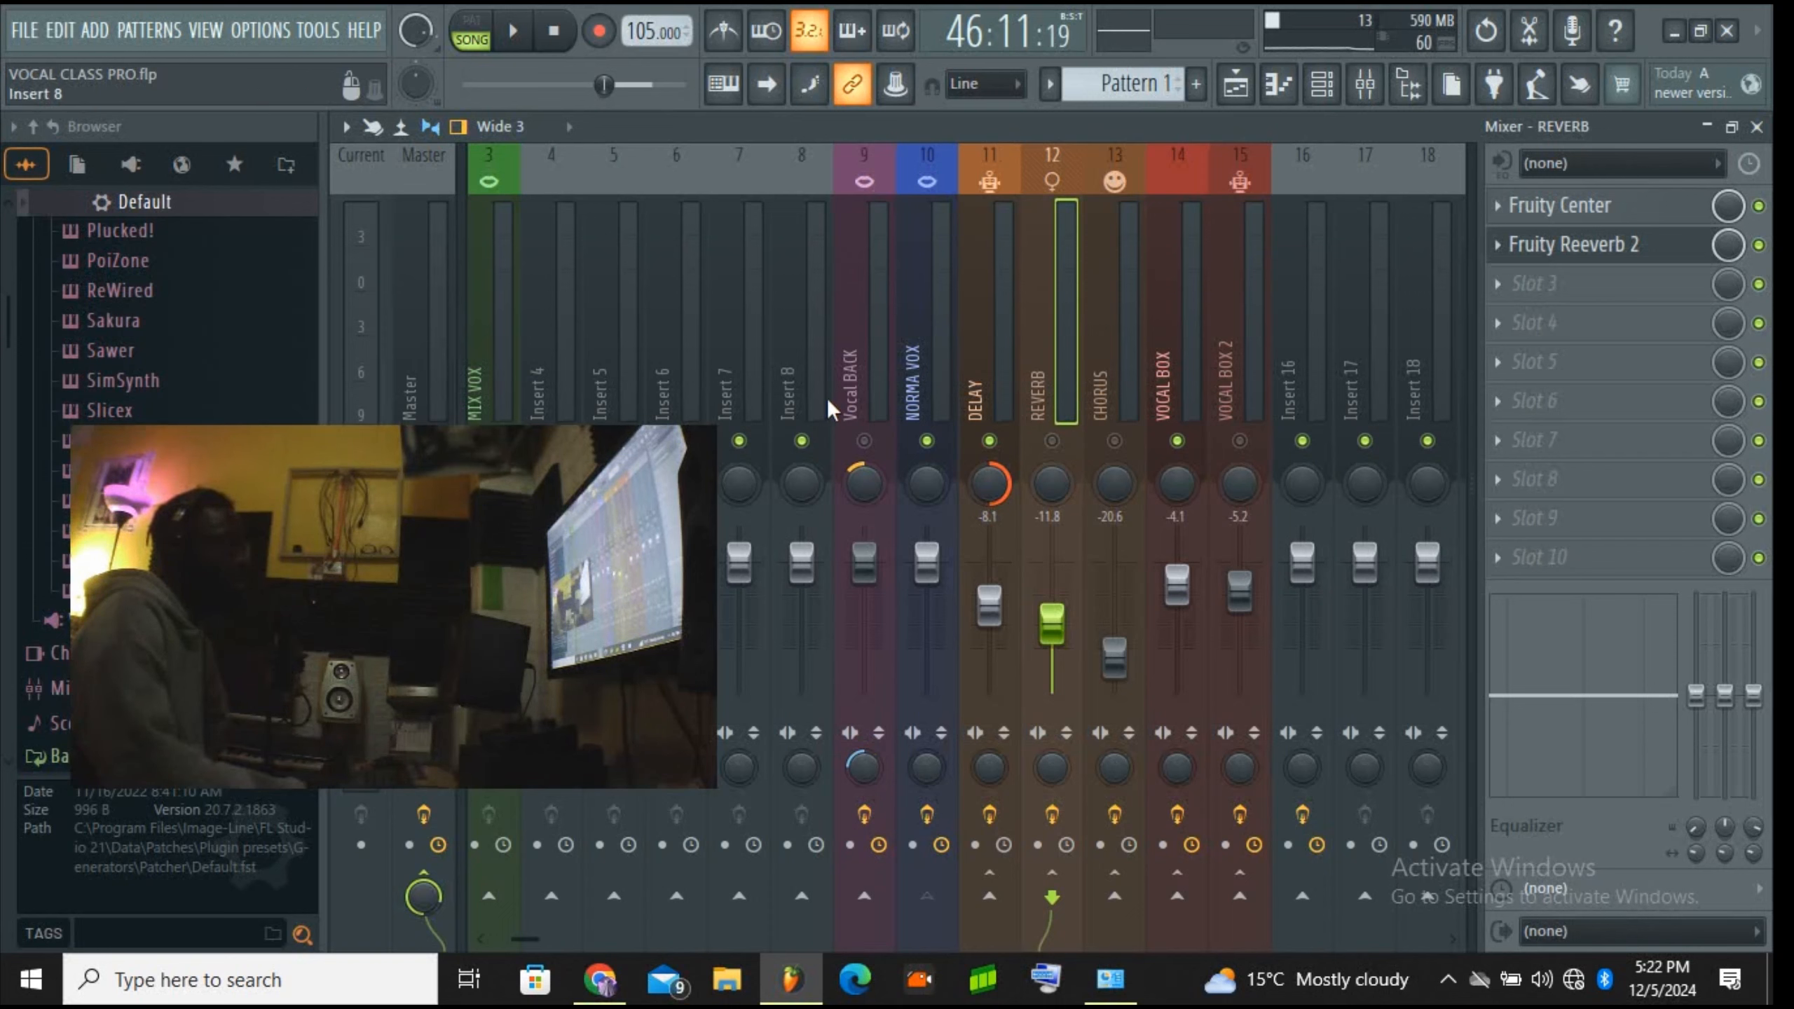
pyautogui.click(864, 389)
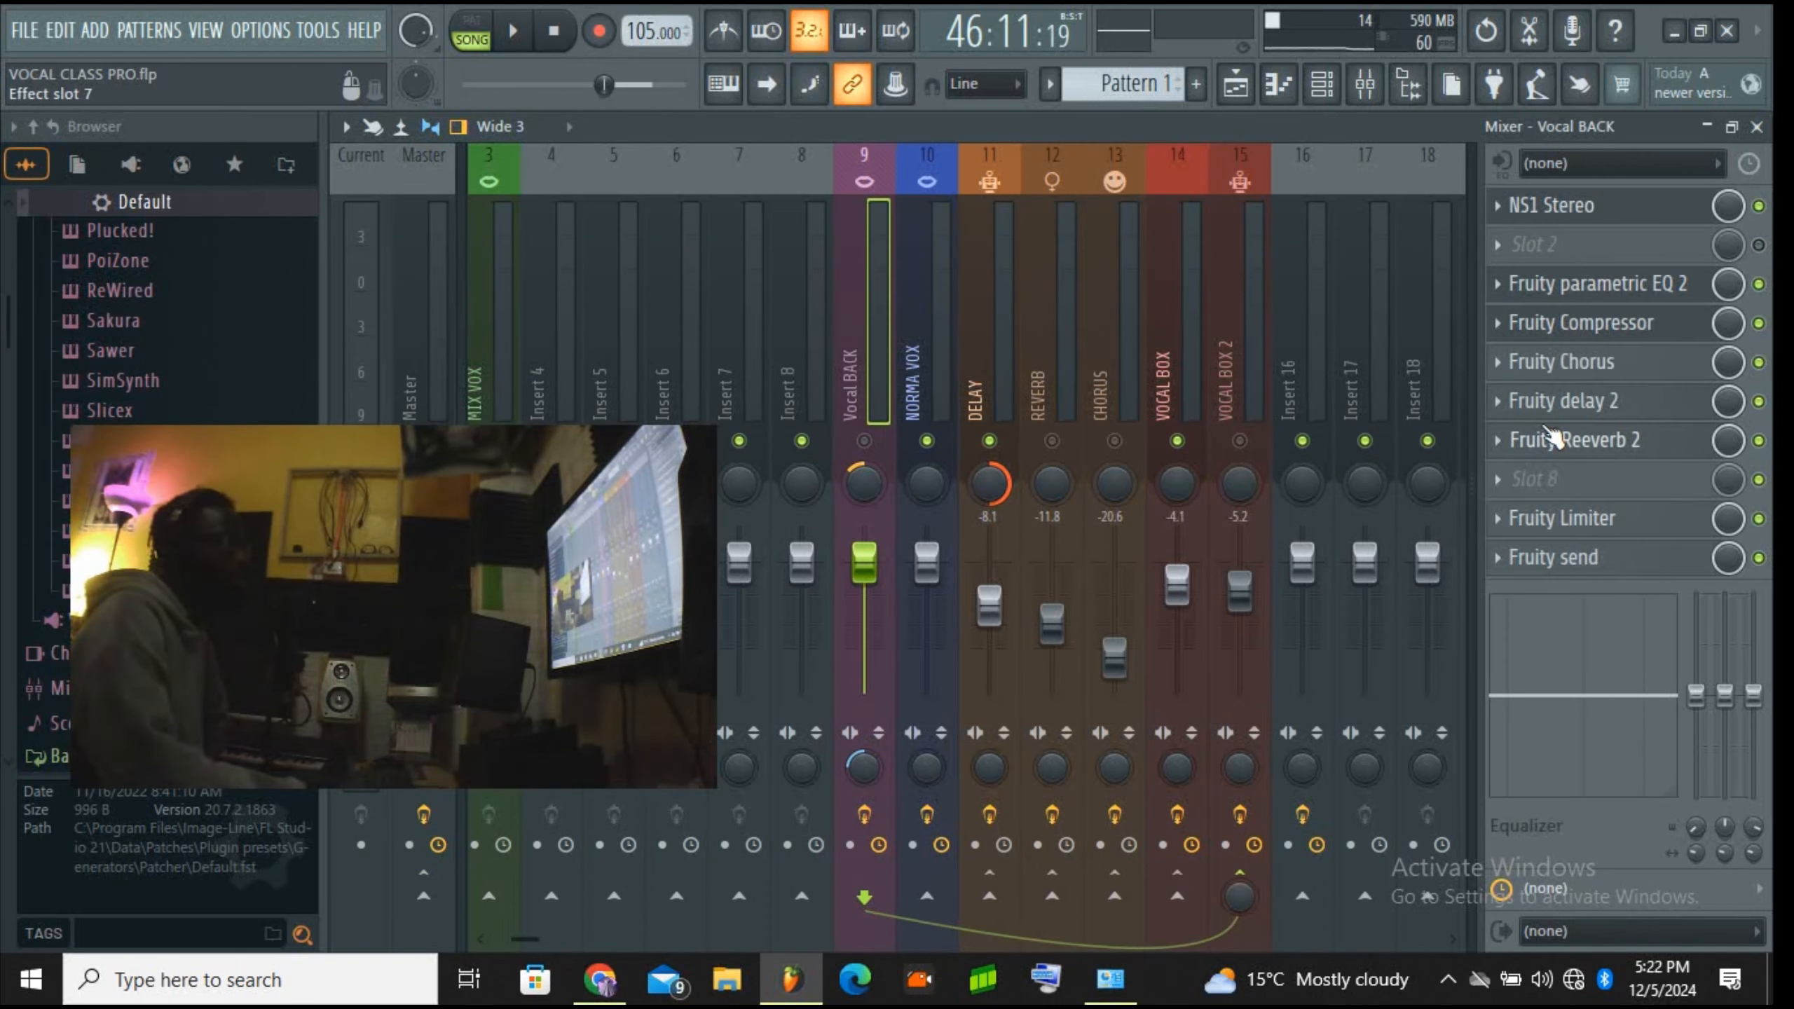
pyautogui.click(1501, 452)
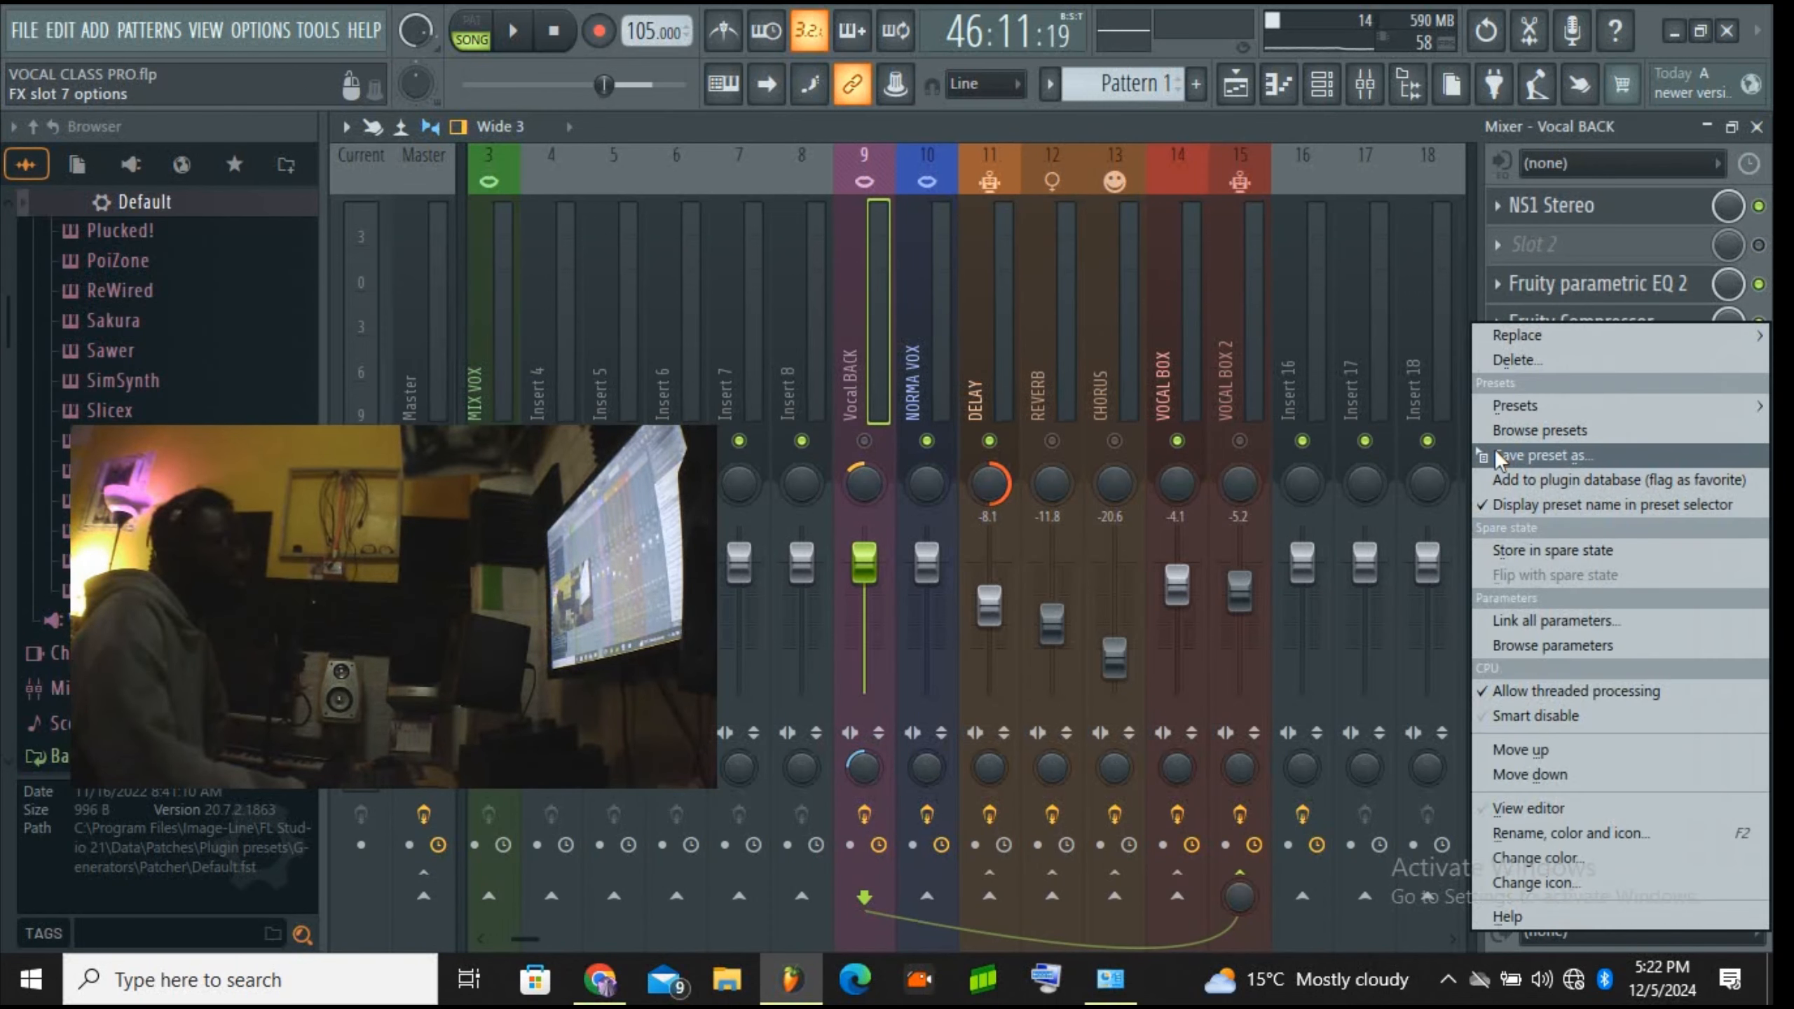
pyautogui.press('Escape')
pyautogui.moveTo(1486, 459); pyautogui.dragTo(989, 401)
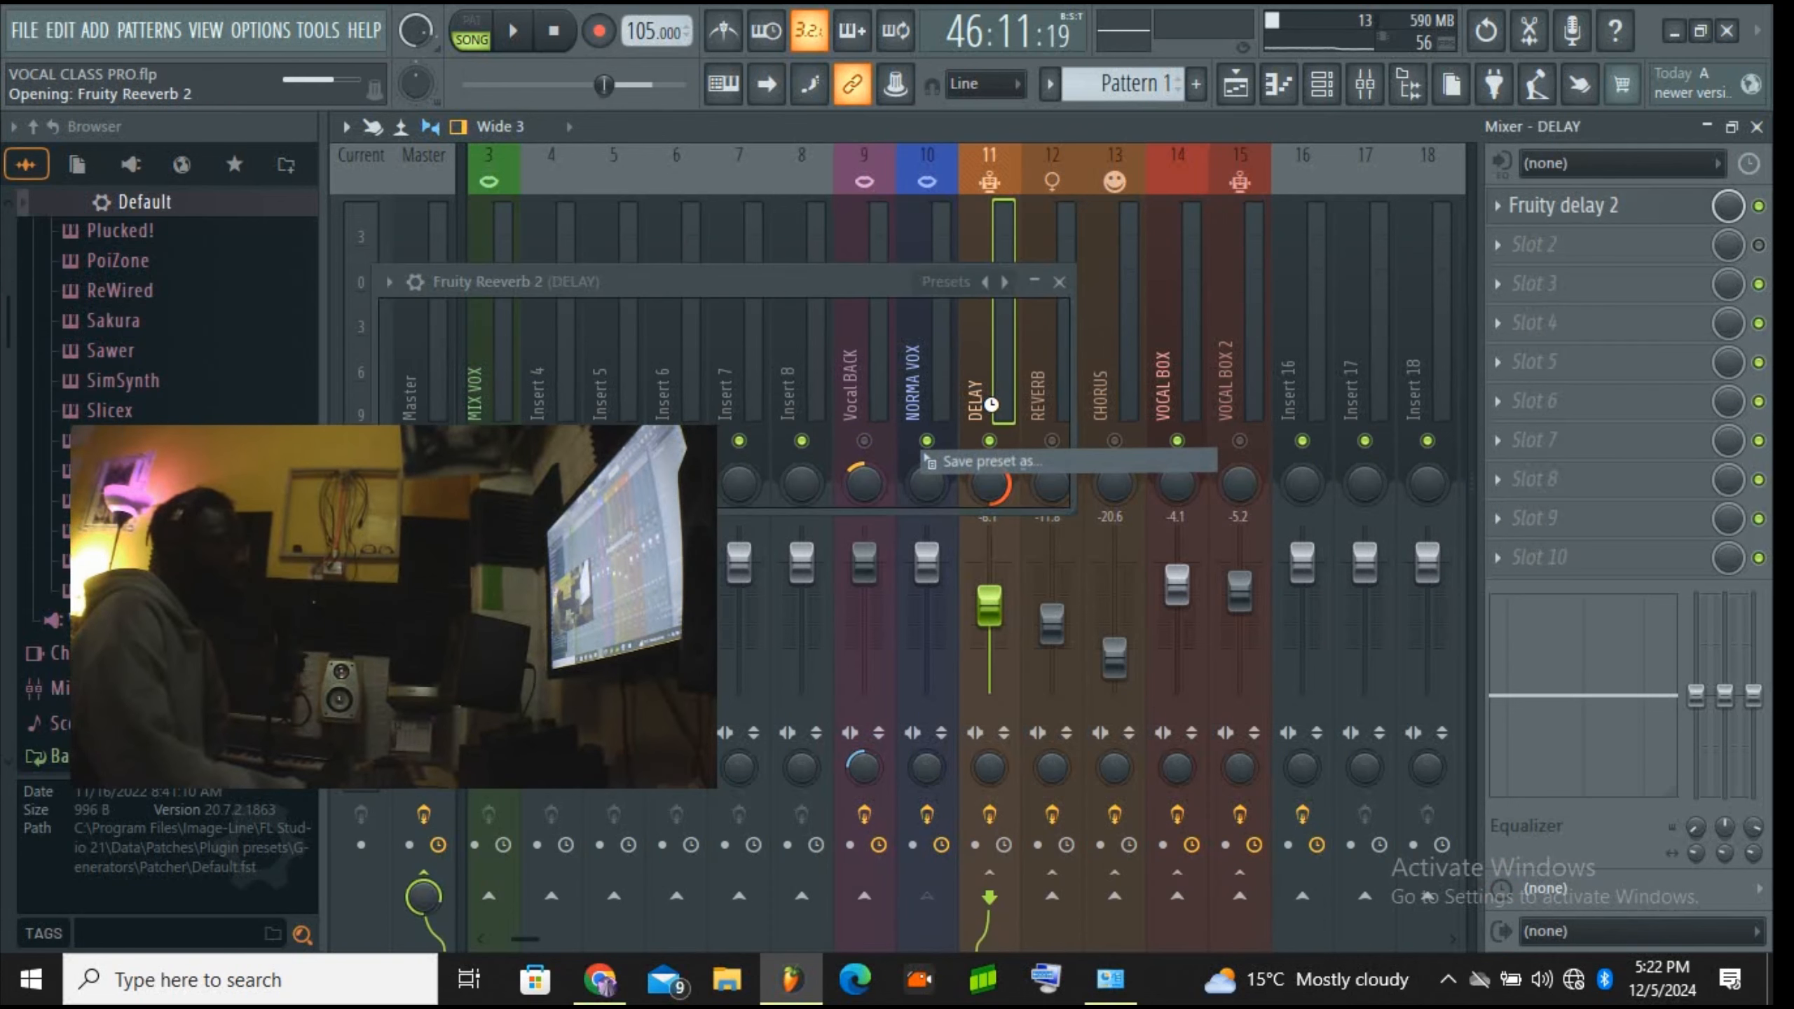
pyautogui.click(1059, 281)
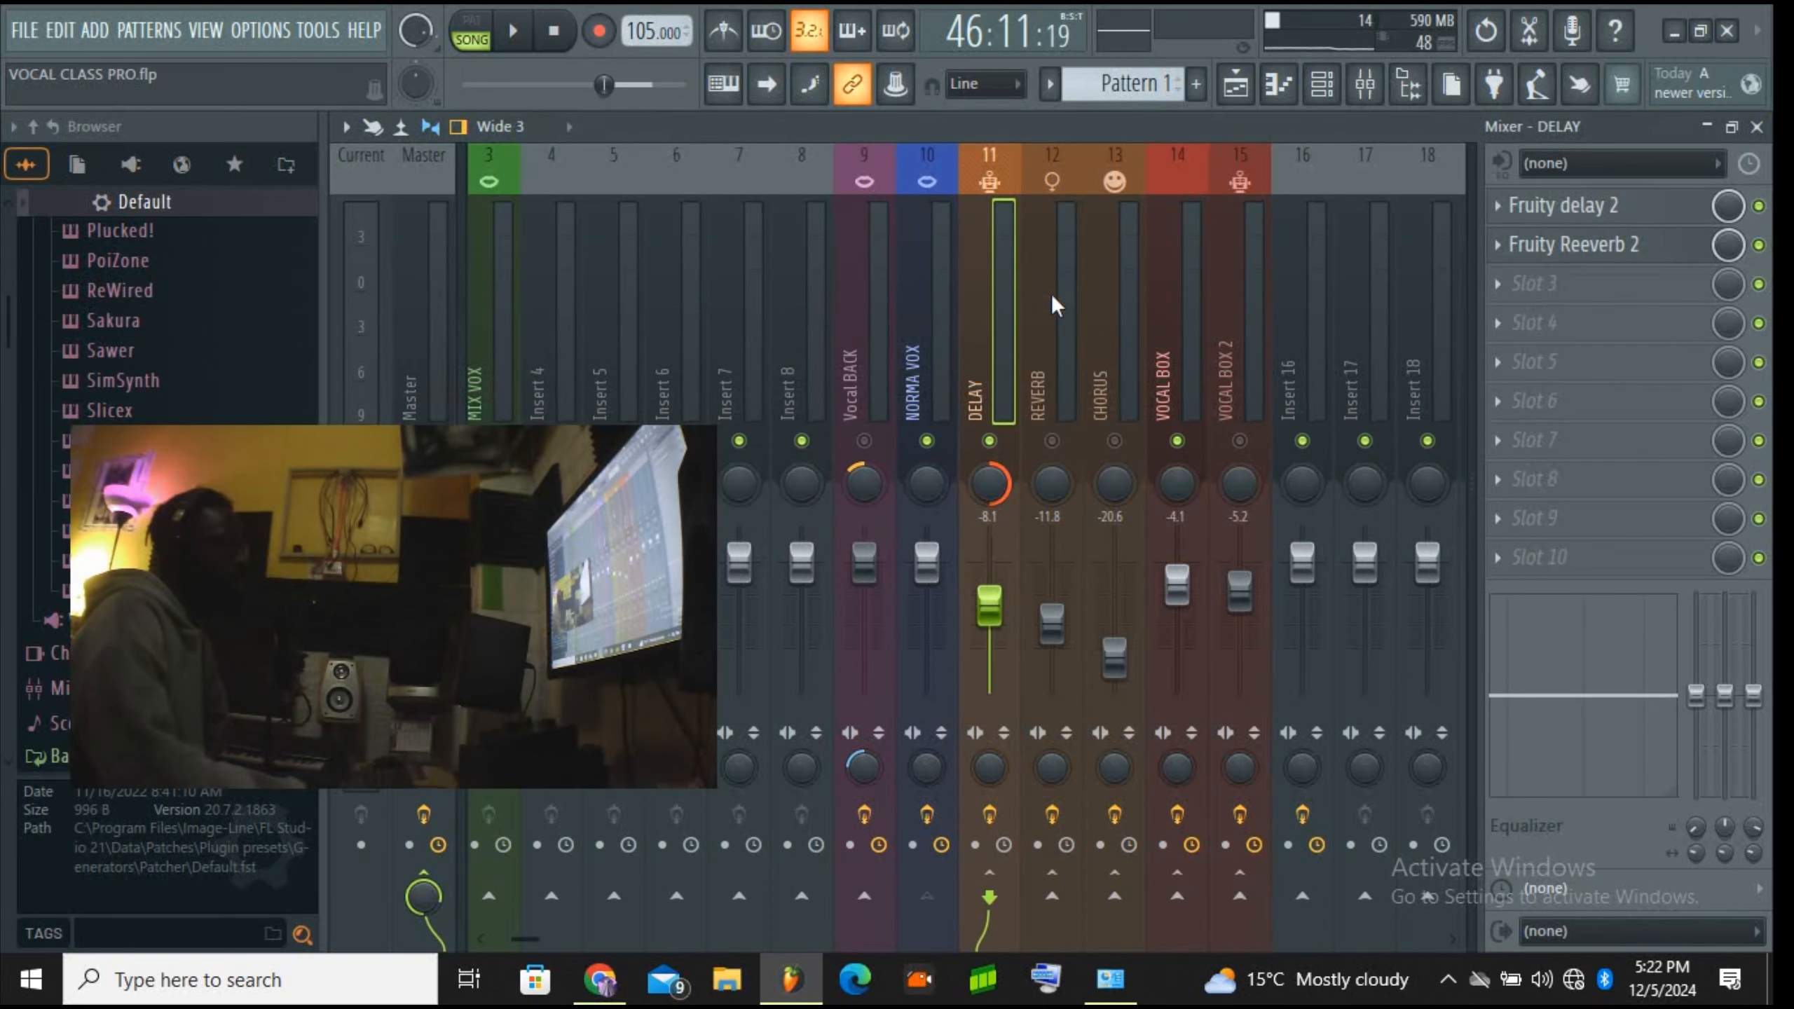
# Step: During playback, raise the DELAY channel to -2.9 dB and set its Fruity Delay 2 input volume to 50%
pyautogui.click(521, 32)
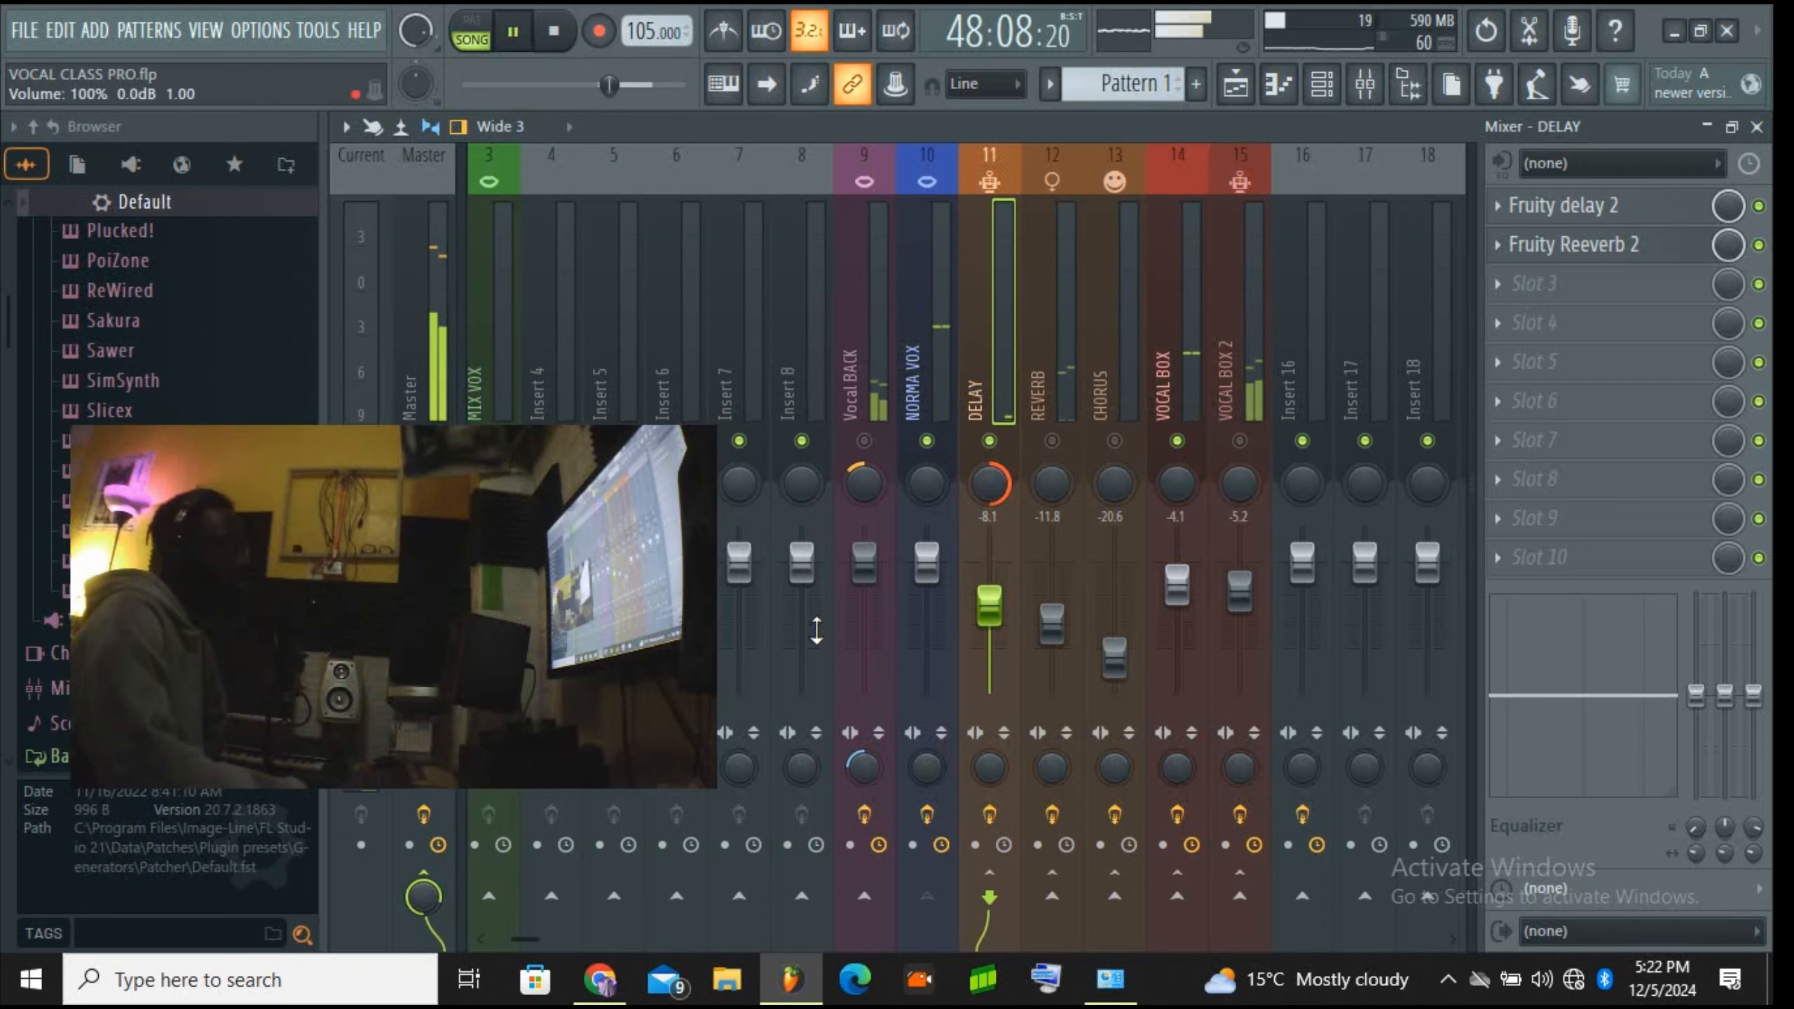
pyautogui.moveTo(1006, 628); pyautogui.dragTo(1003, 586)
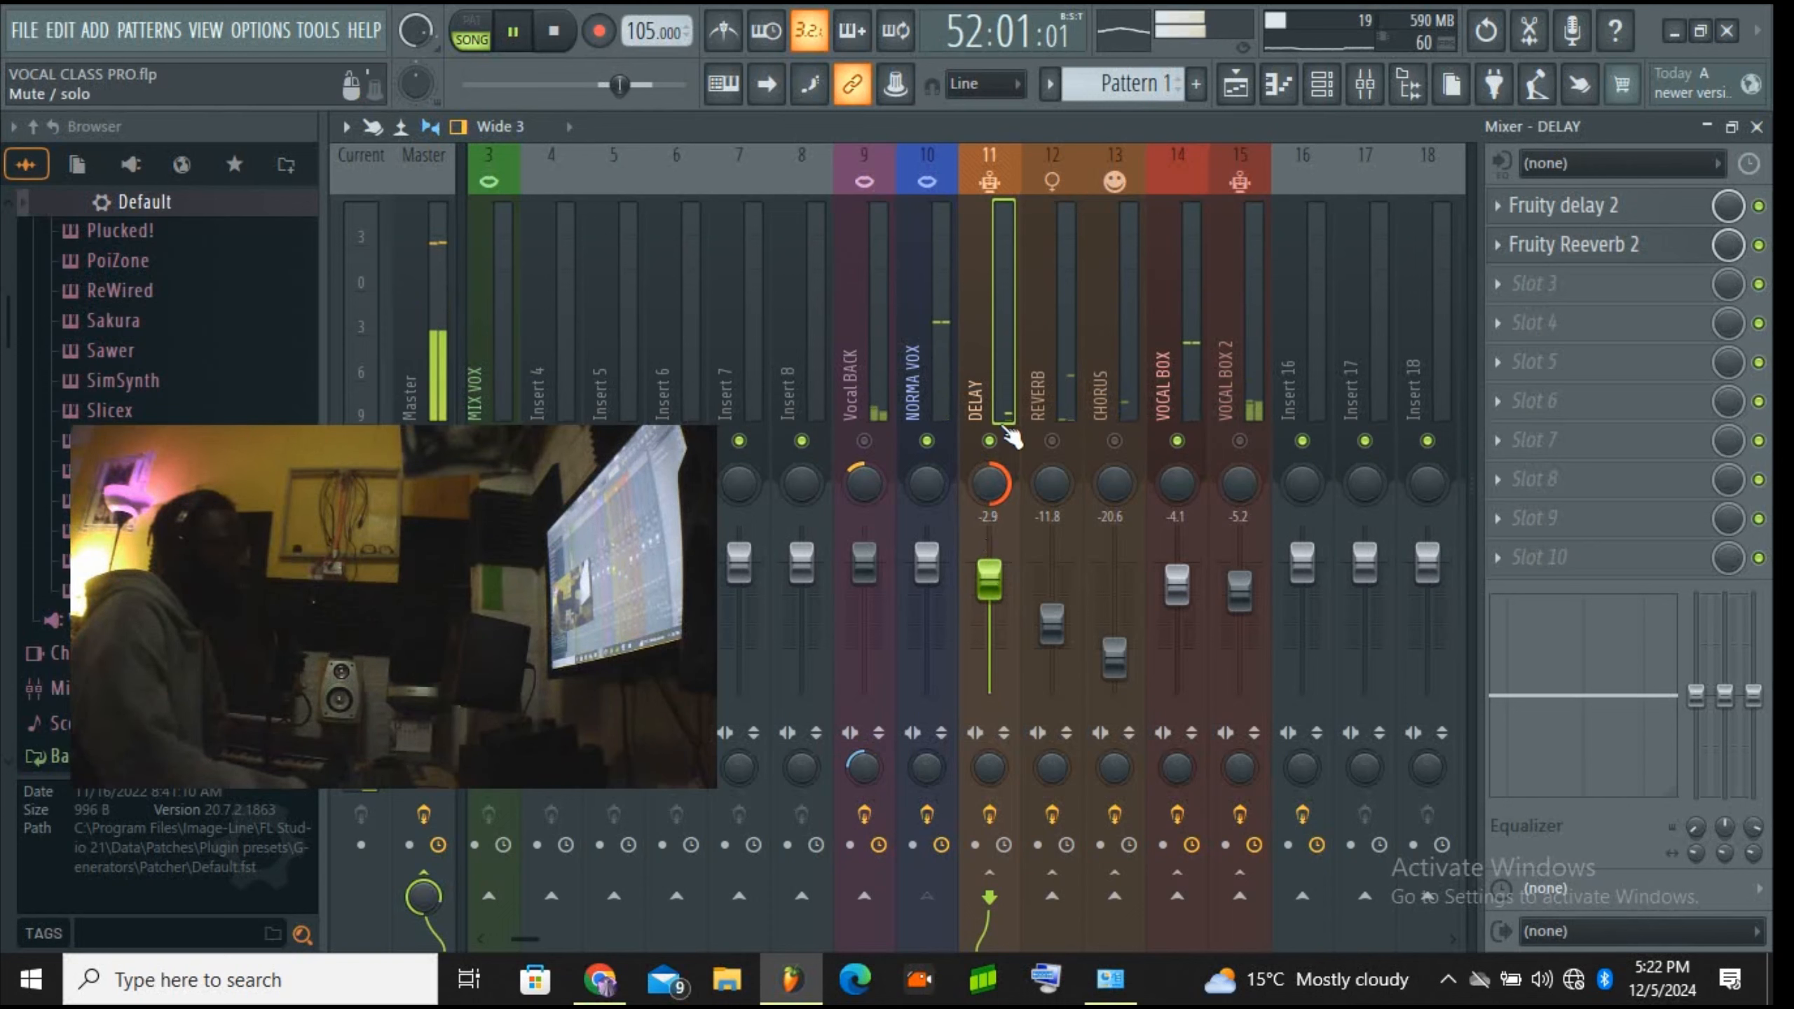
pyautogui.click(1564, 206)
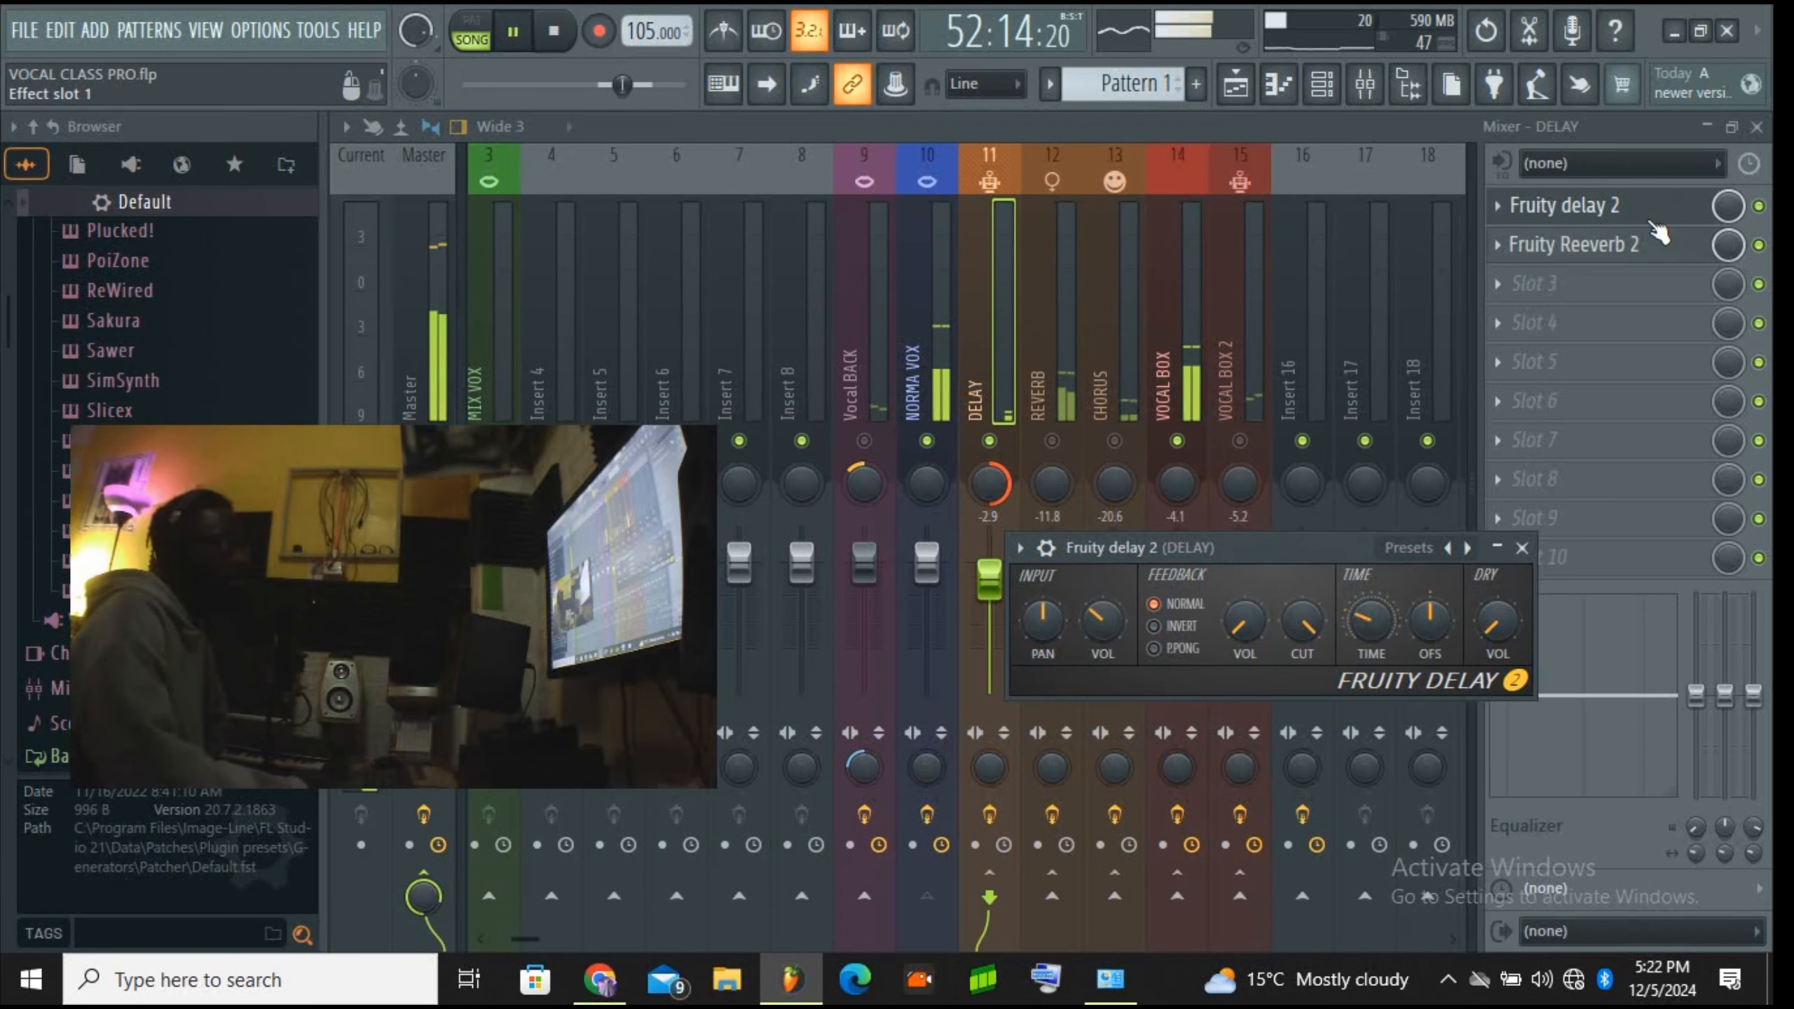
pyautogui.moveTo(1102, 621); pyautogui.dragTo(1100, 617)
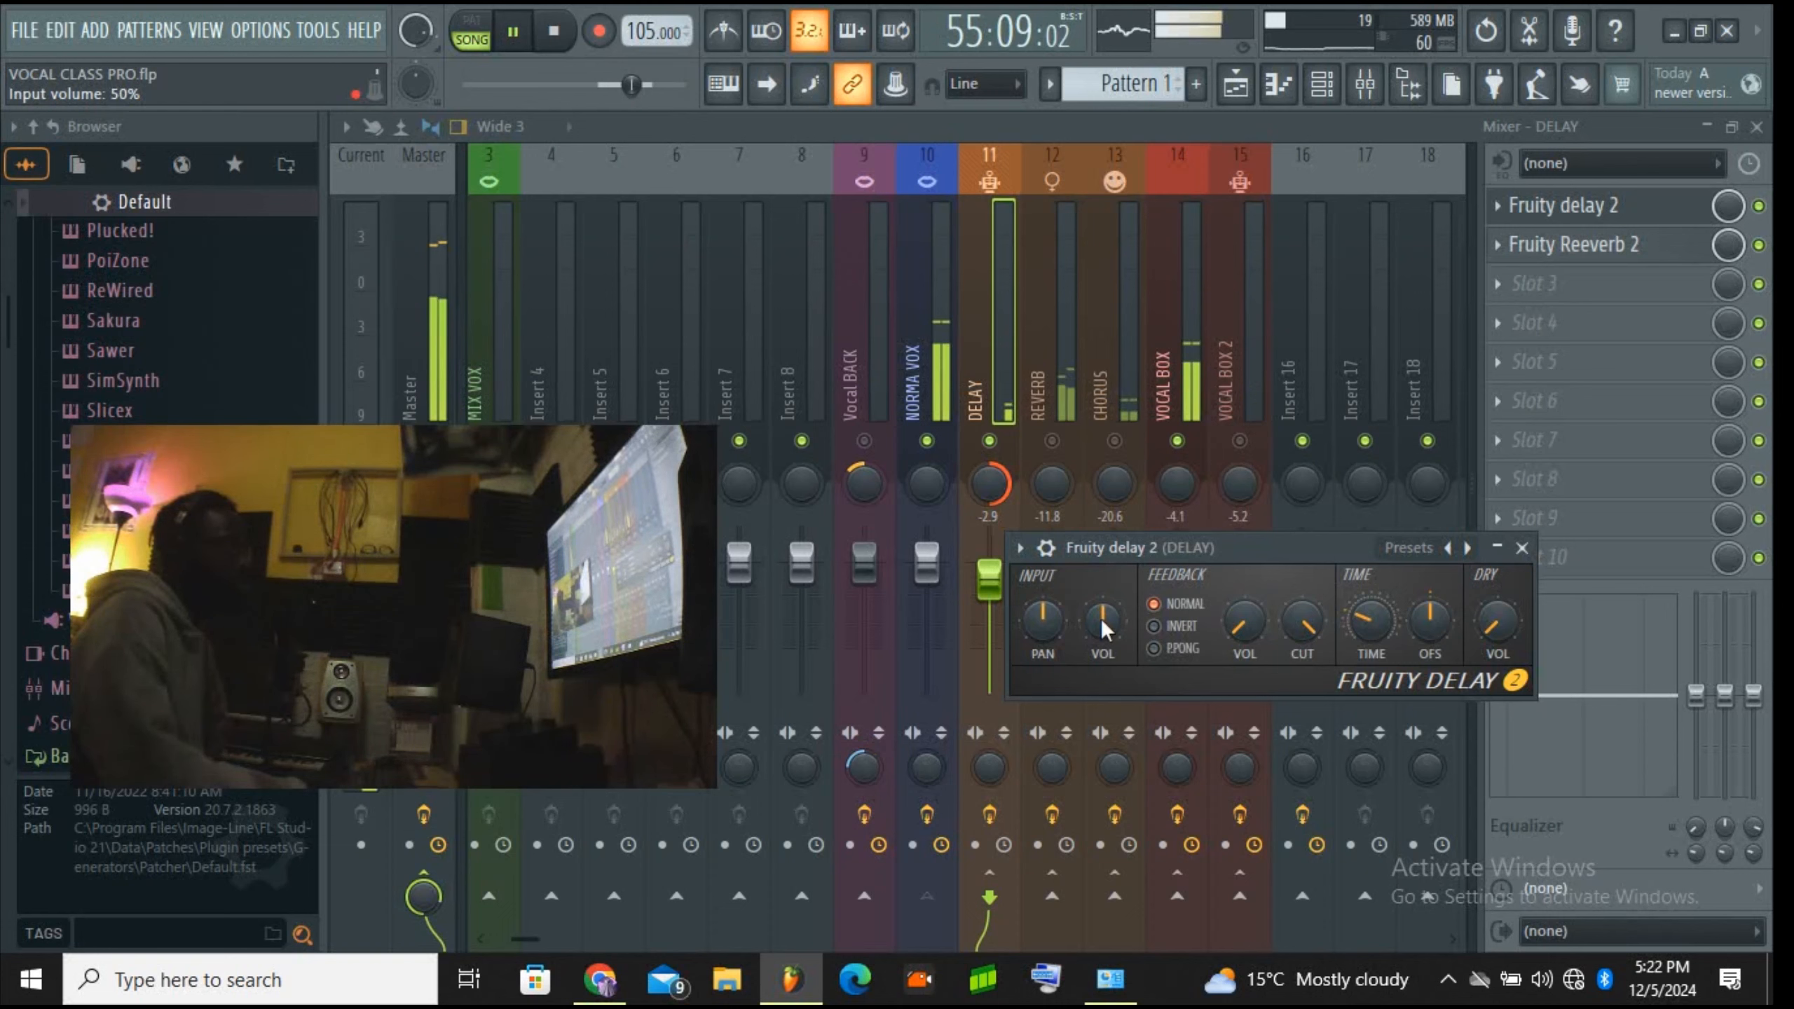
pyautogui.click(1522, 548)
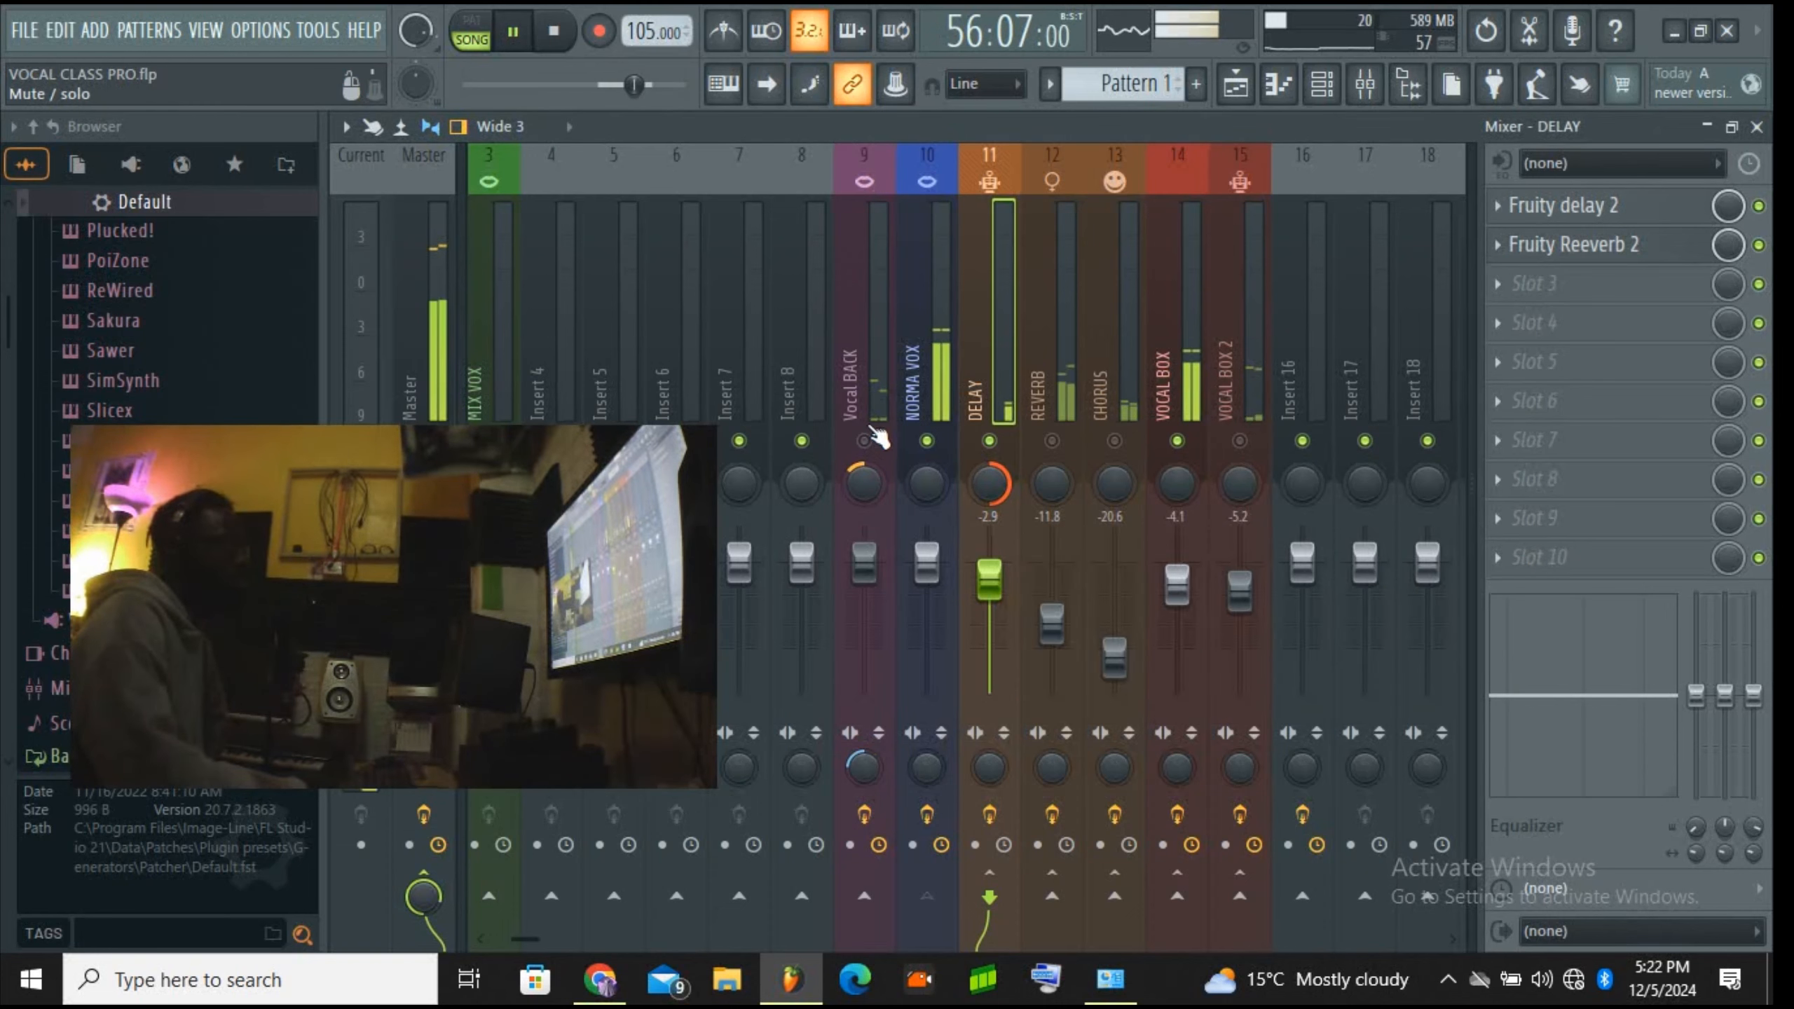
# Step: Raise the DELAY channel level to -2.2 dB and audition a passage of the song
pyautogui.click(531, 35)
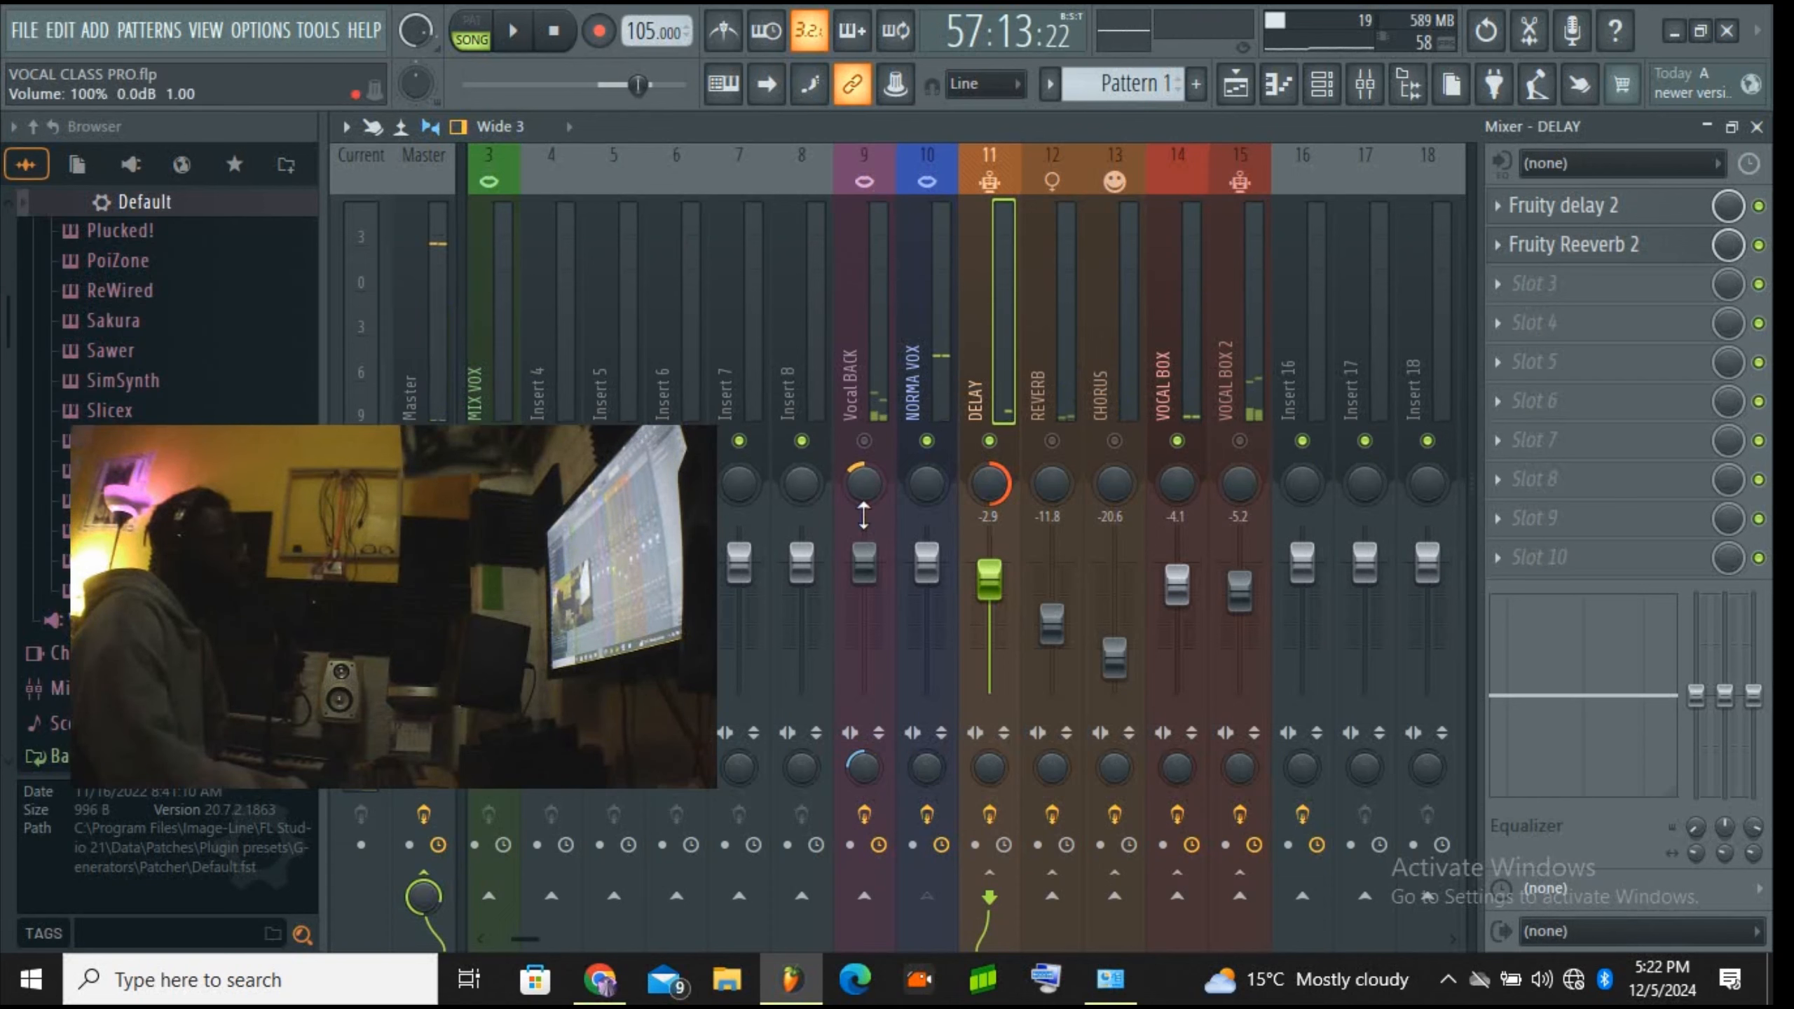
pyautogui.moveTo(1011, 576); pyautogui.dragTo(1011, 571)
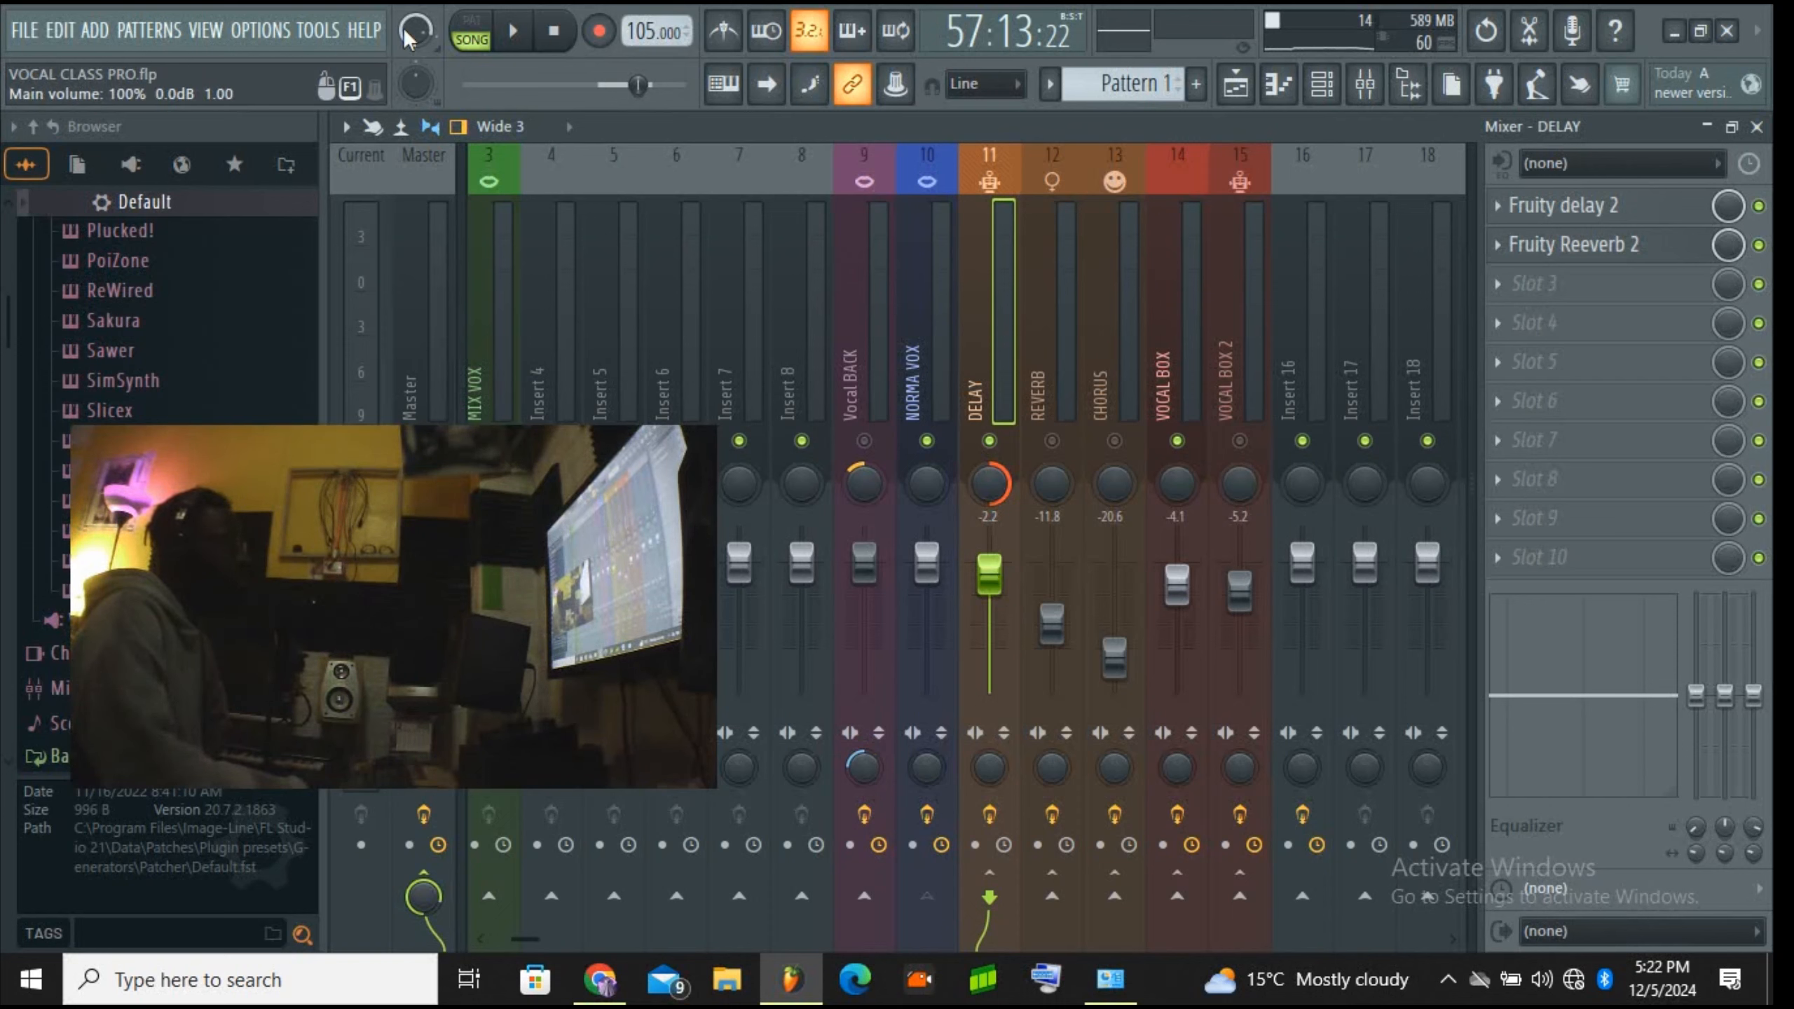
pyautogui.click(516, 33)
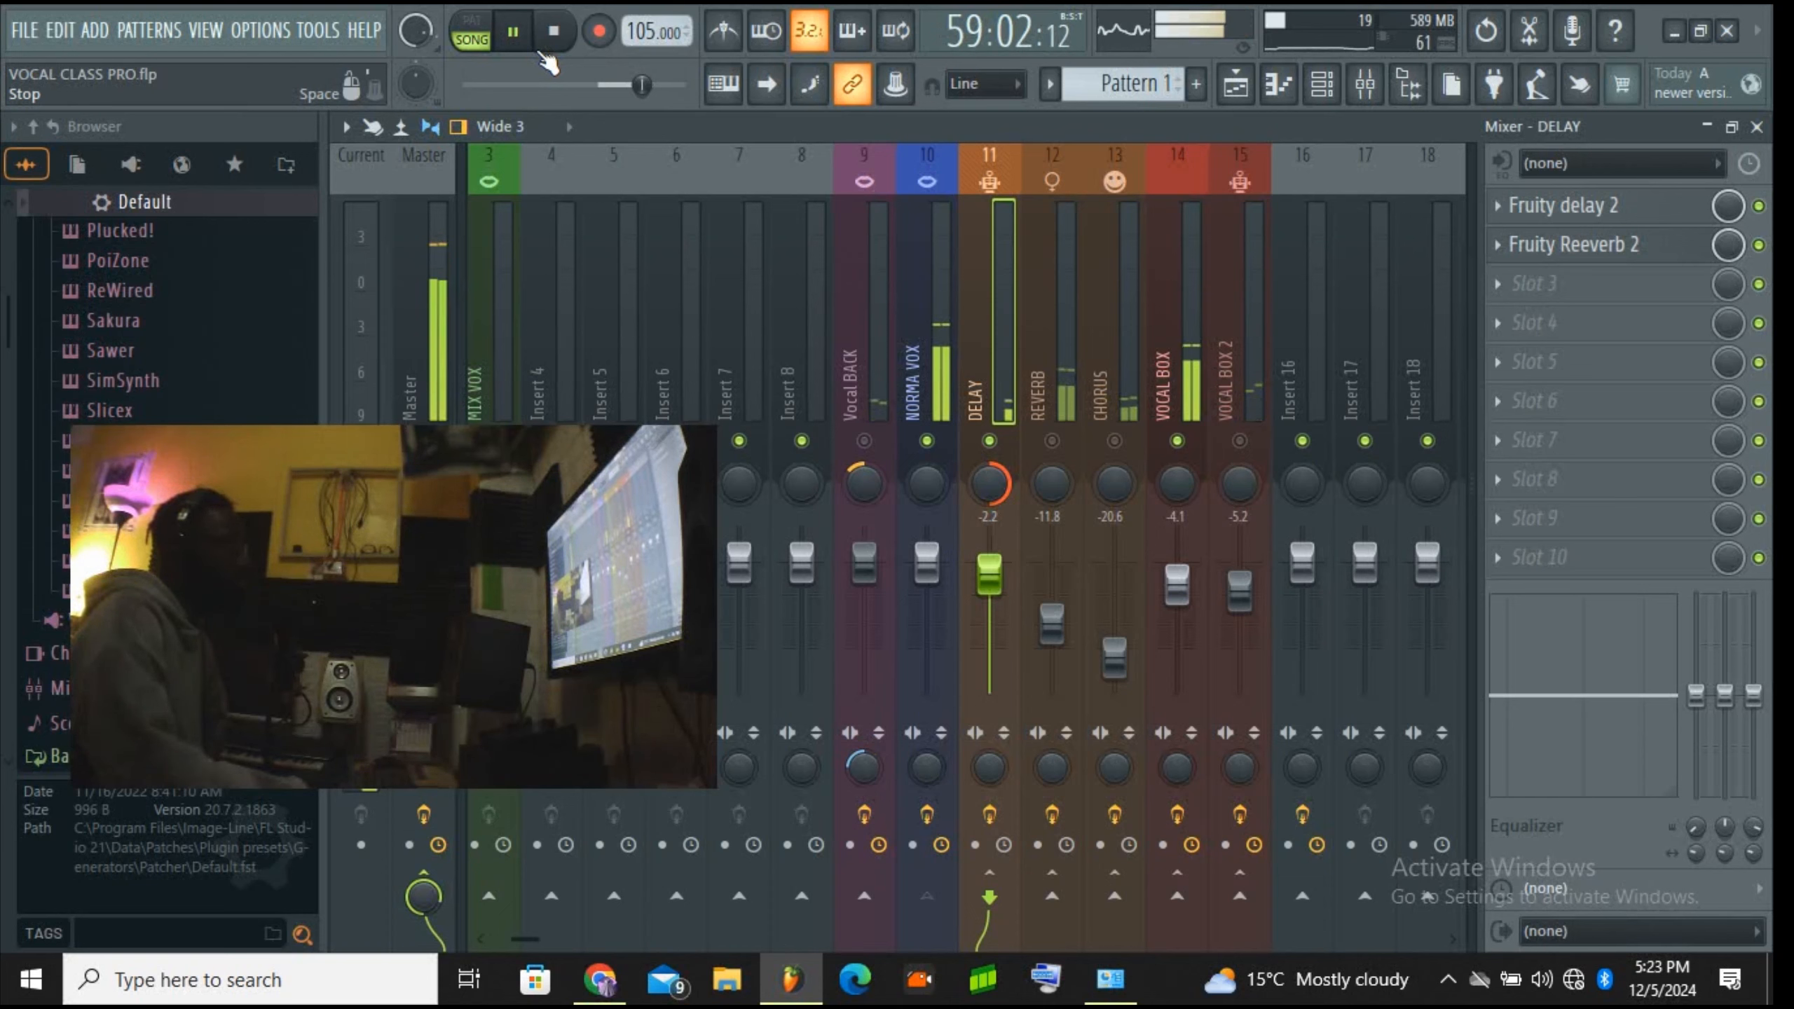
pyautogui.click(517, 35)
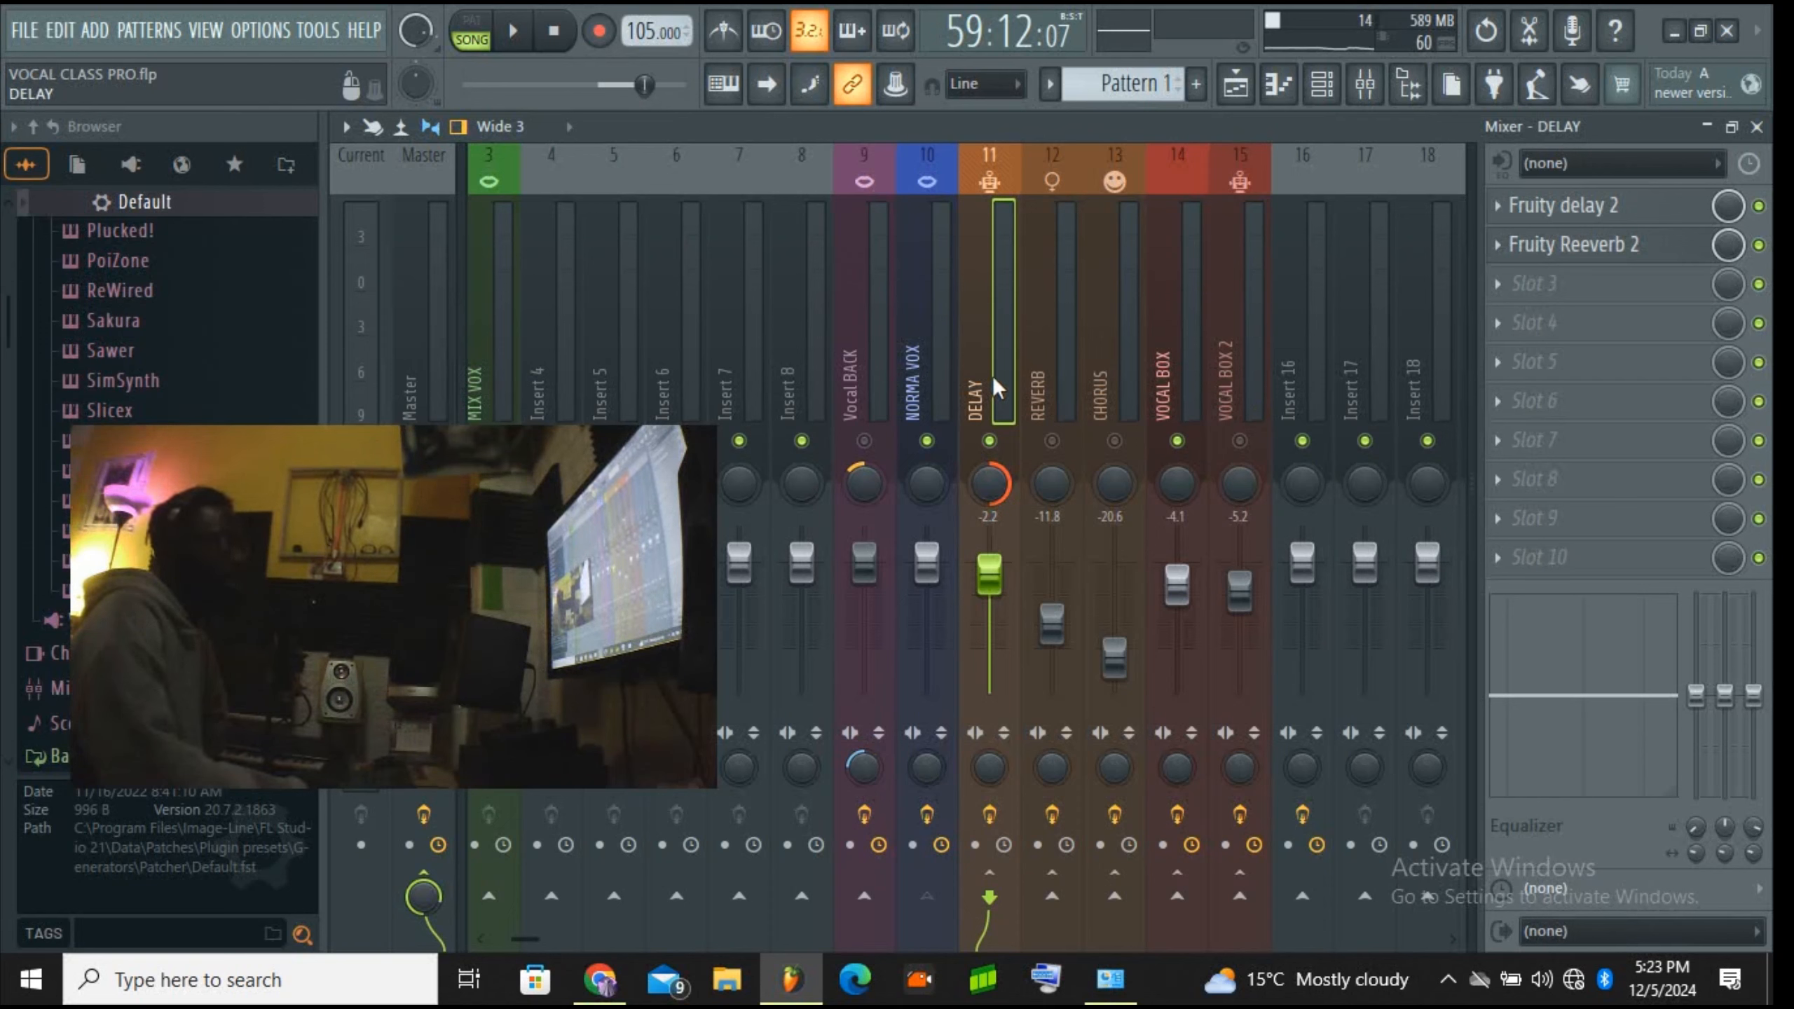
# Step: Compare the effect chains and routing of the NORMA VOX and VOCAL BOX channels
pyautogui.click(931, 388)
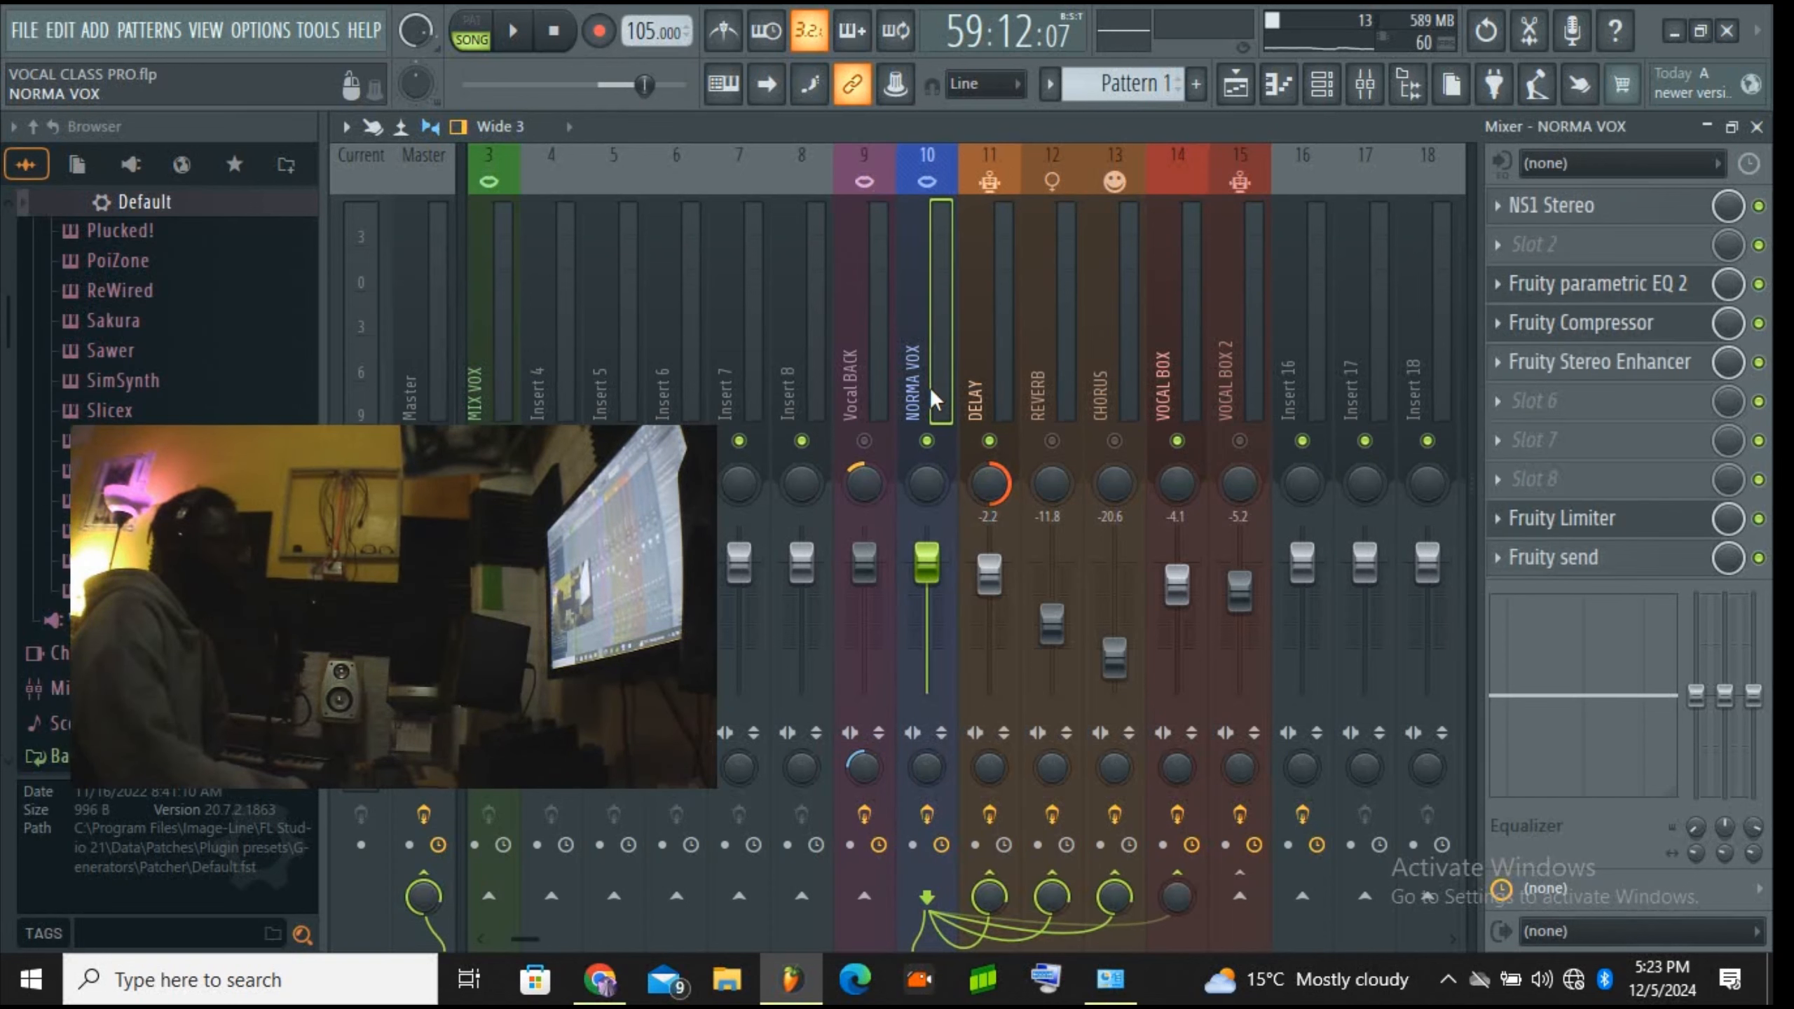
pyautogui.click(1188, 385)
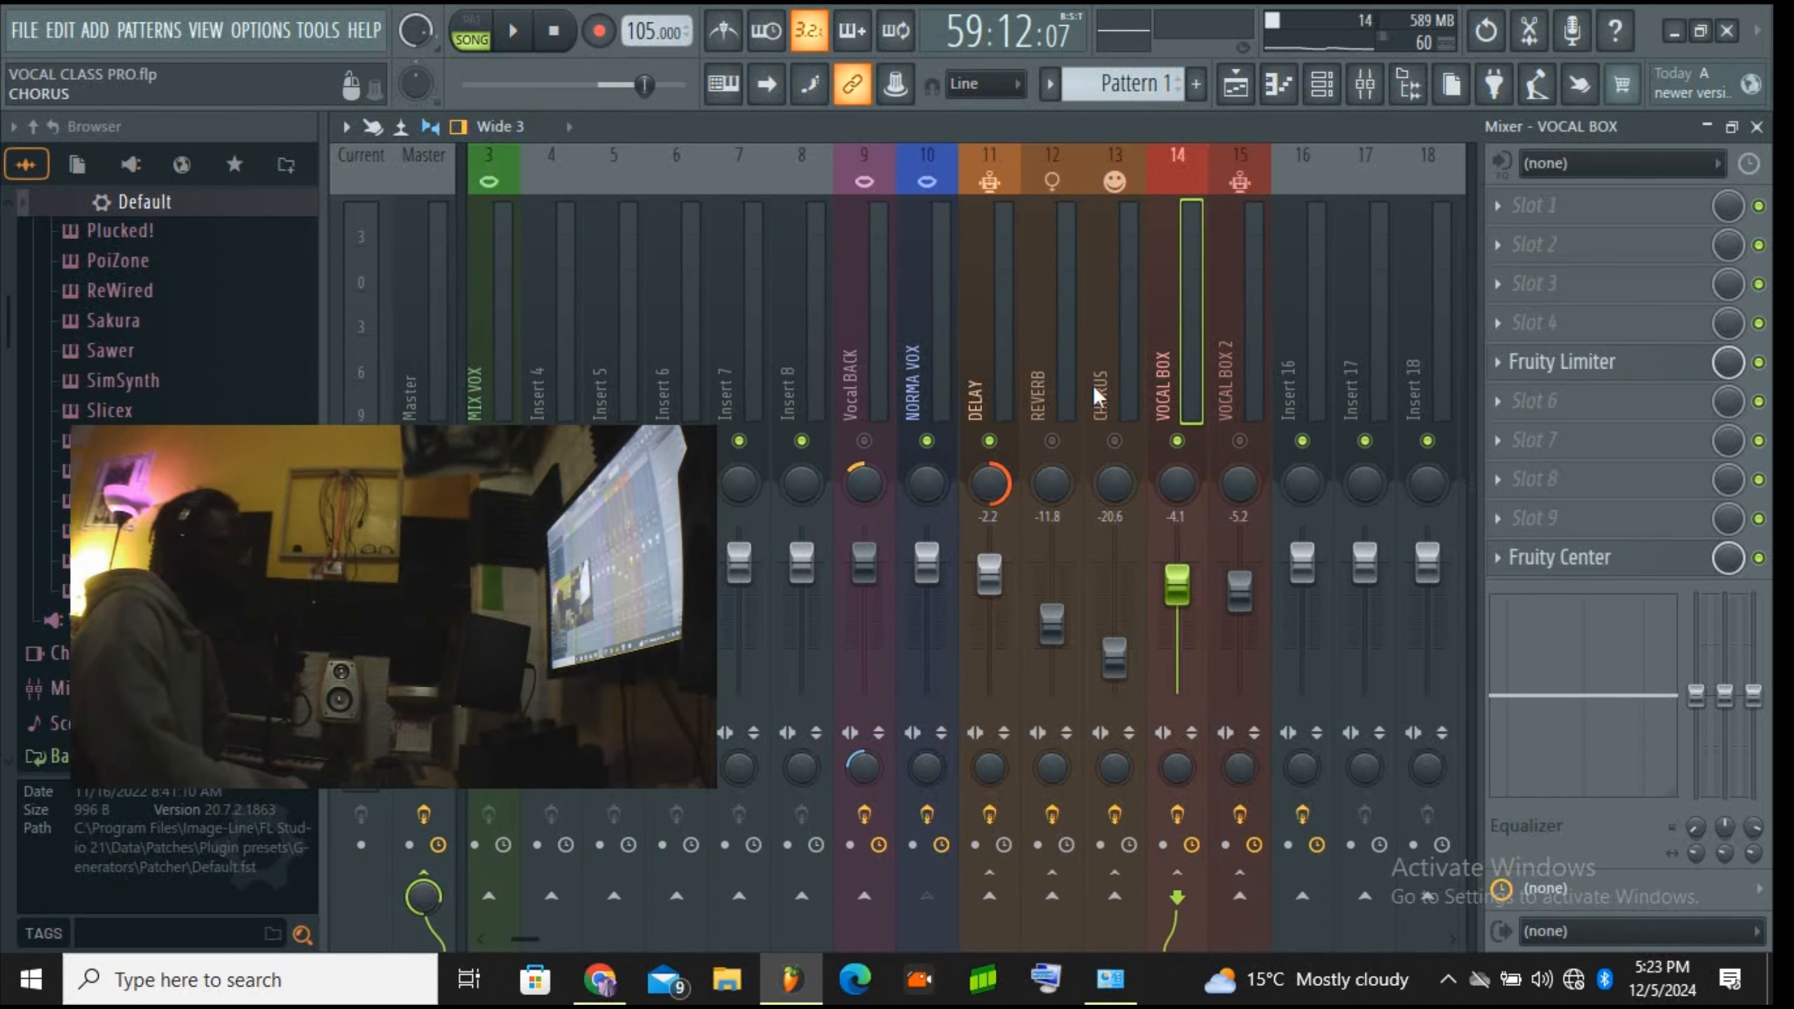
pyautogui.click(931, 382)
pyautogui.click(1166, 394)
pyautogui.click(925, 396)
pyautogui.click(1172, 415)
pyautogui.click(930, 396)
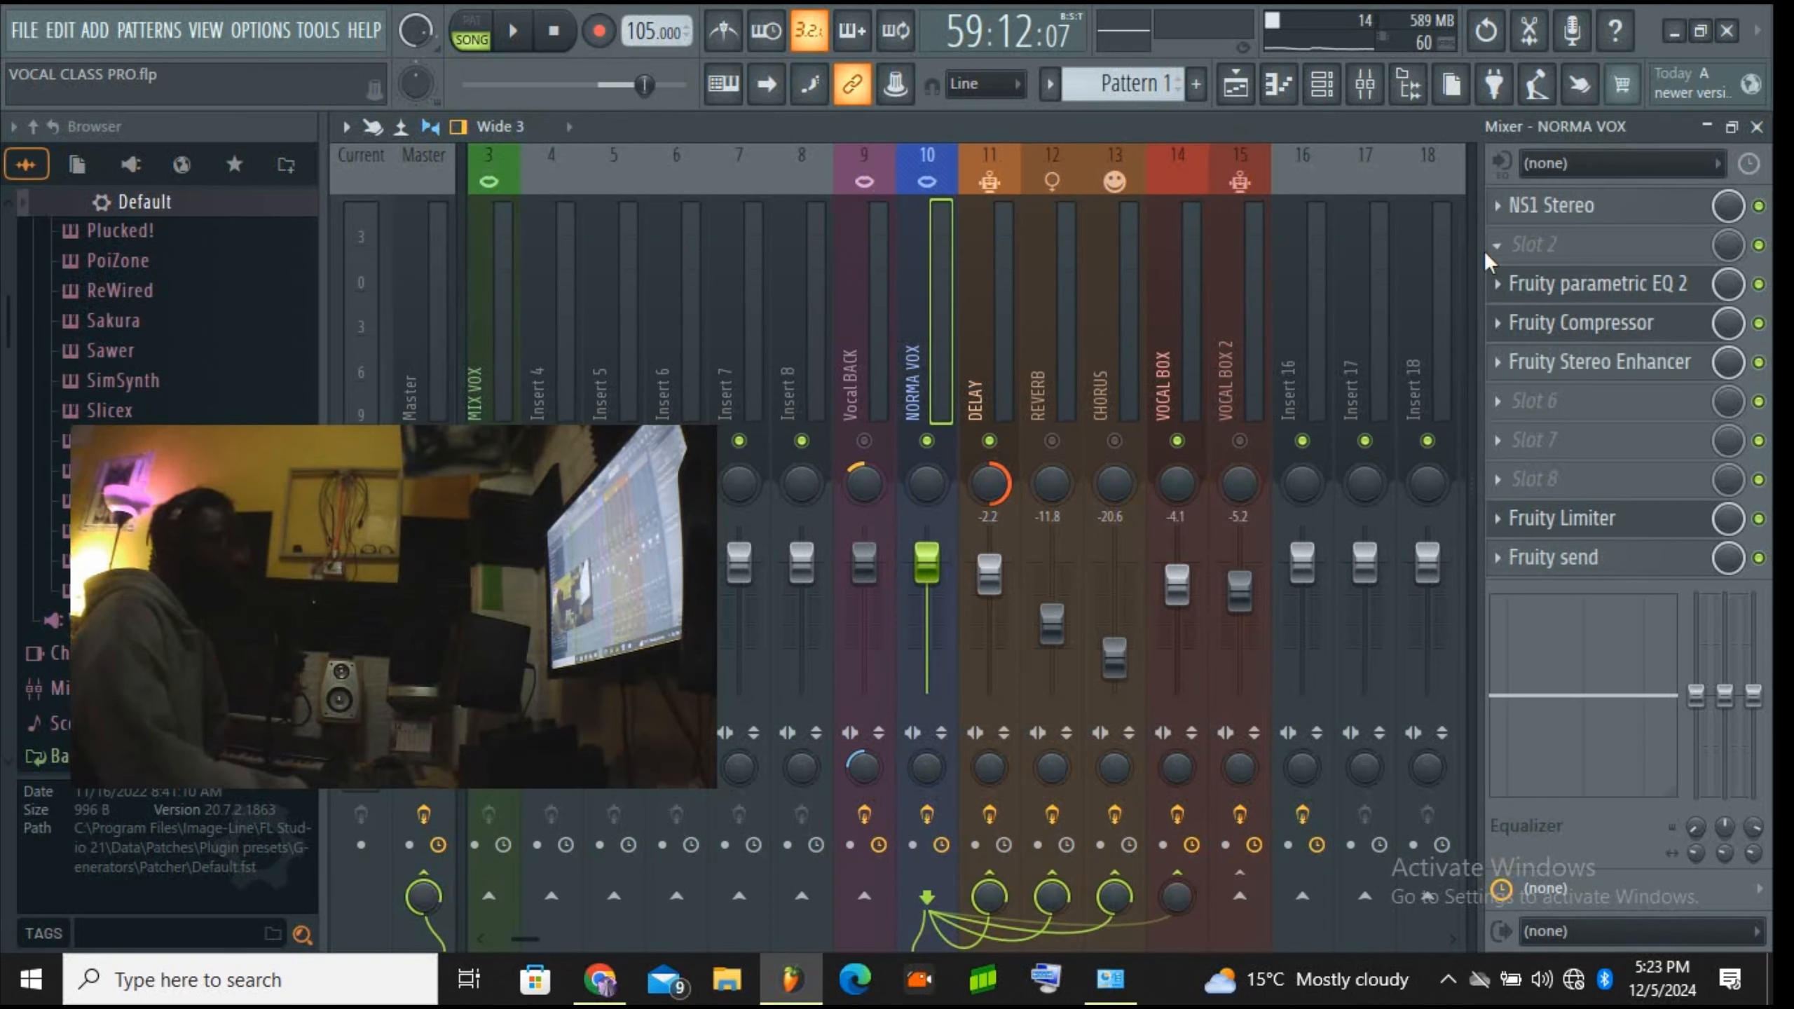
# Step: Rearrange the NORMA VOX effects with Fruity parametric EQ 2 in slot 2, Fruity Compressor in slot 5 and Fruity Stereo Enhancer in slot 6
pyautogui.moveTo(1600, 364); pyautogui.dragTo(1607, 413)
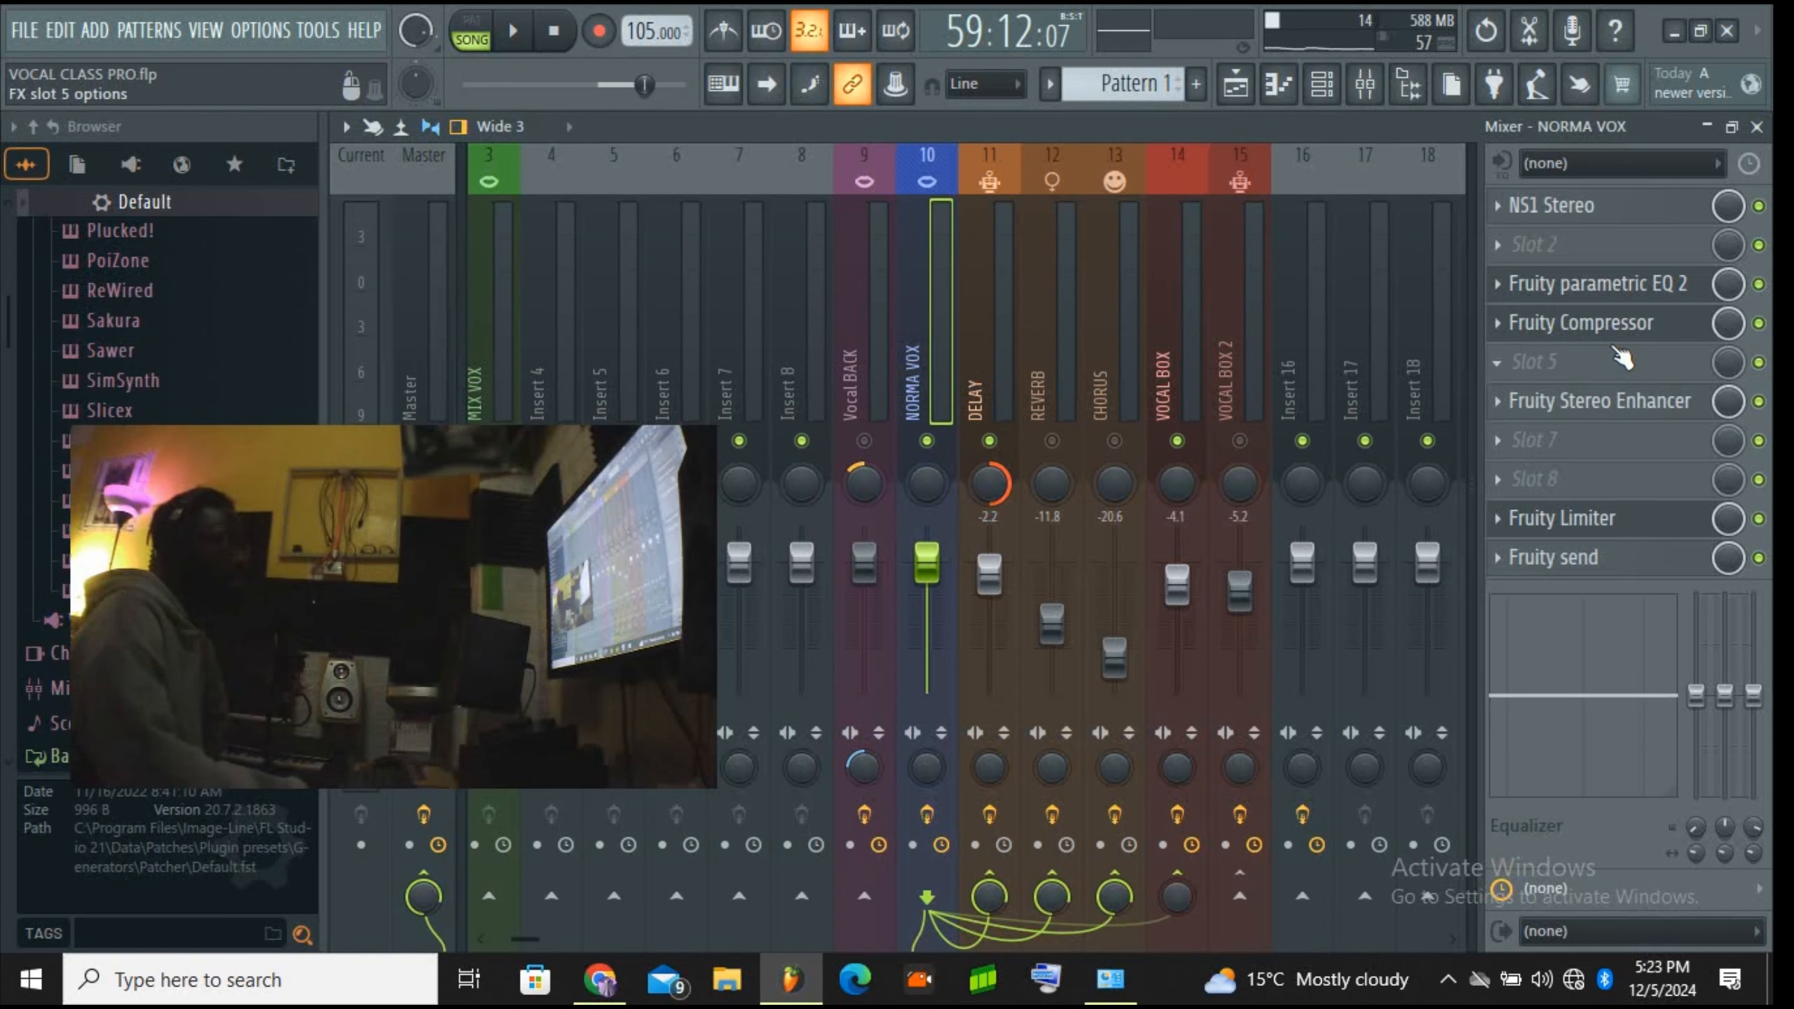
pyautogui.scroll(-1, 1613, 348)
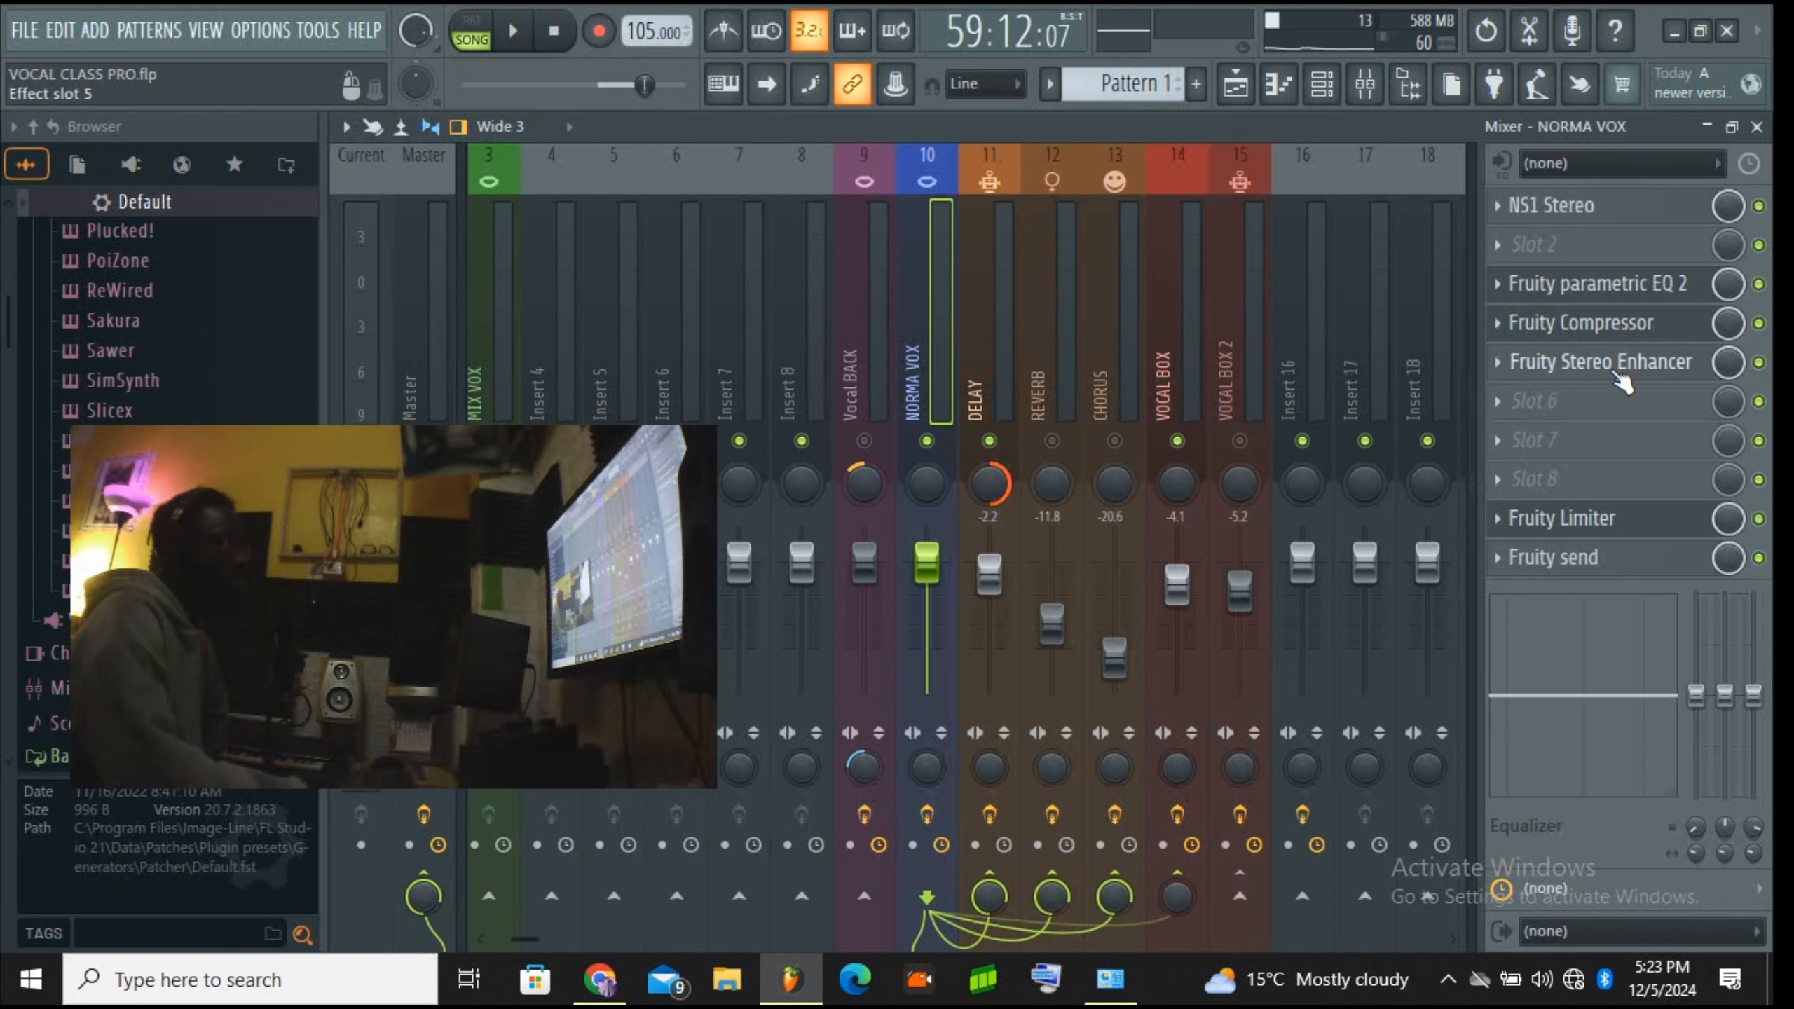
pyautogui.scroll(1, 1615, 372)
pyautogui.scroll(-1, 1620, 328)
pyautogui.scroll(-1, 1624, 374)
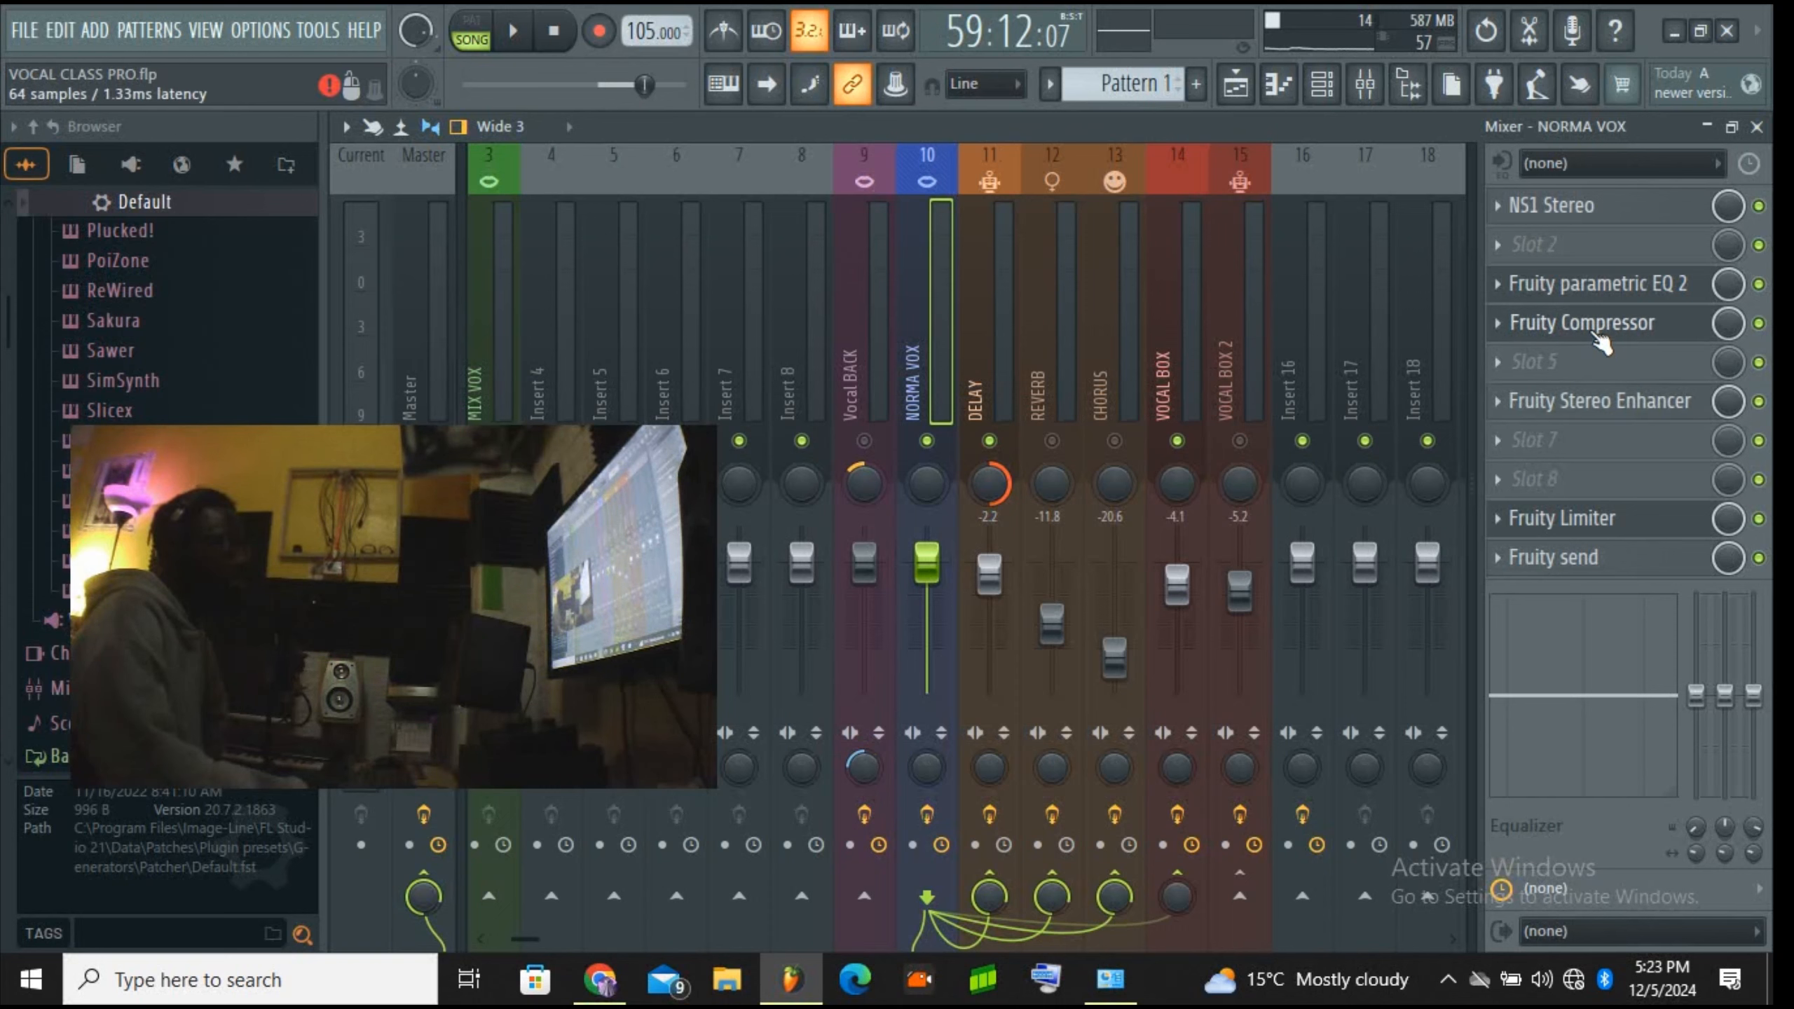
pyautogui.scroll(-1, 1610, 327)
pyautogui.scroll(-1, 1598, 304)
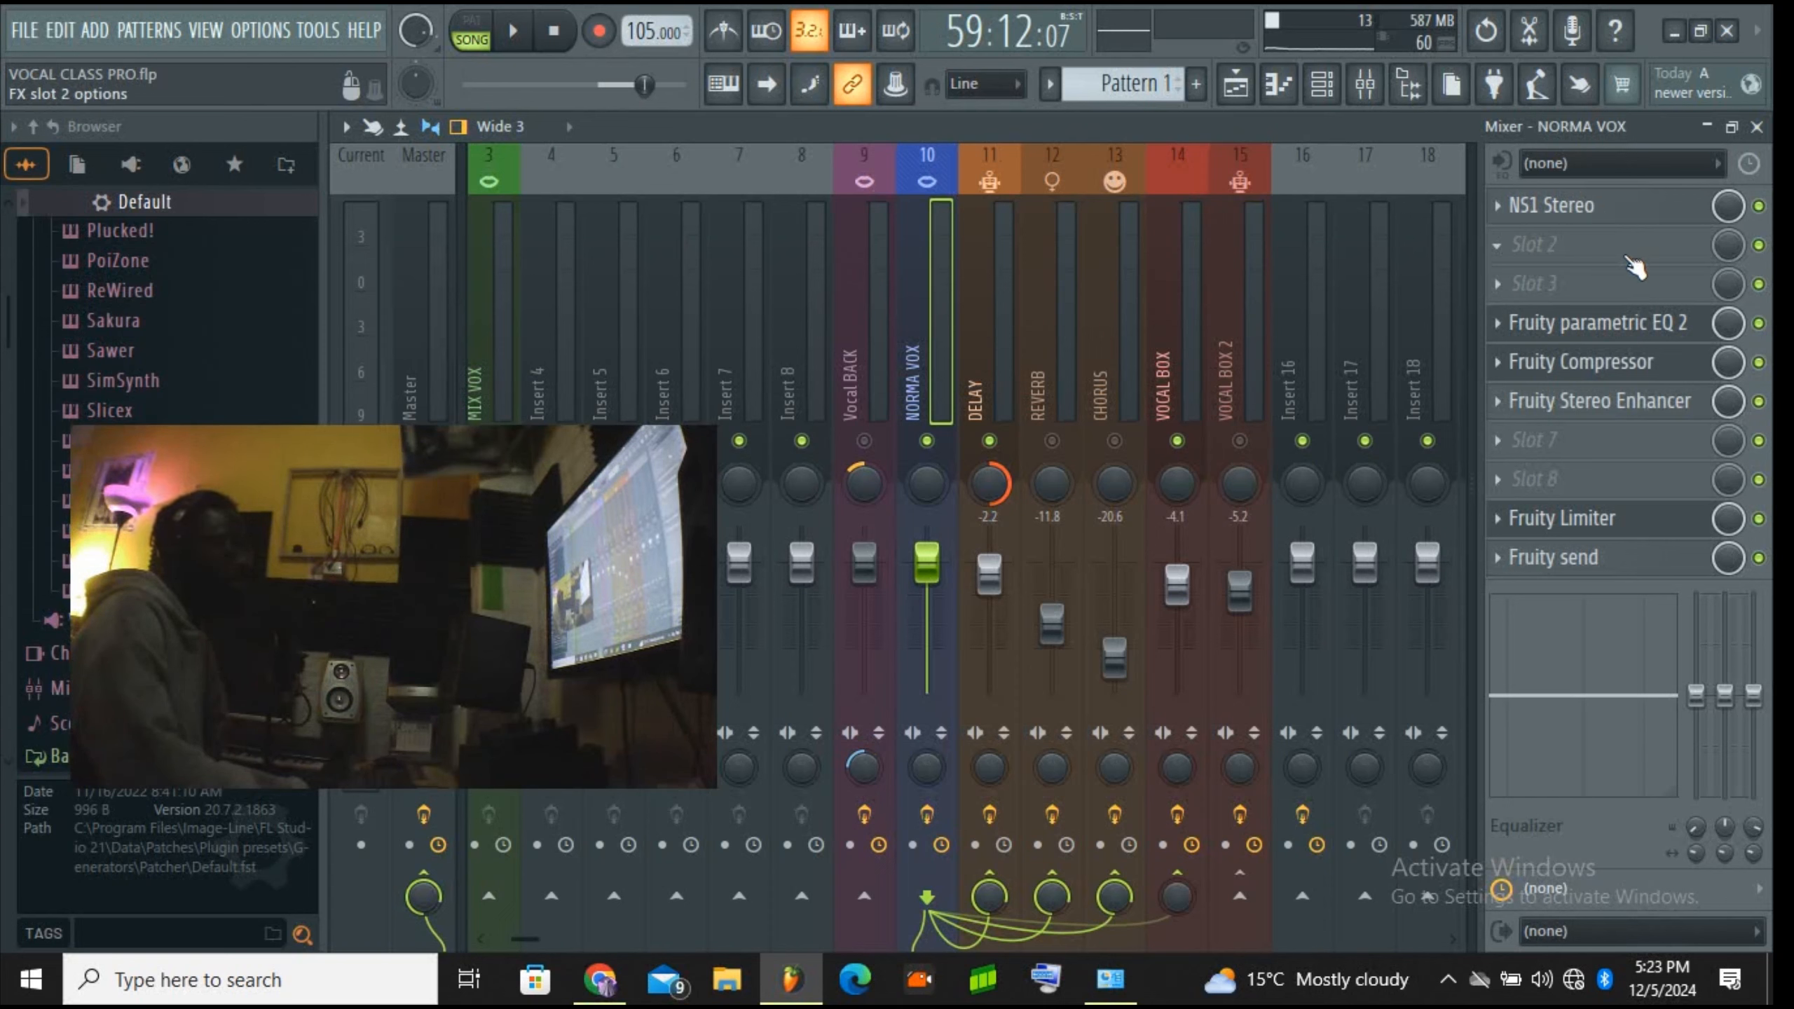
pyautogui.moveTo(1625, 323); pyautogui.dragTo(1621, 254)
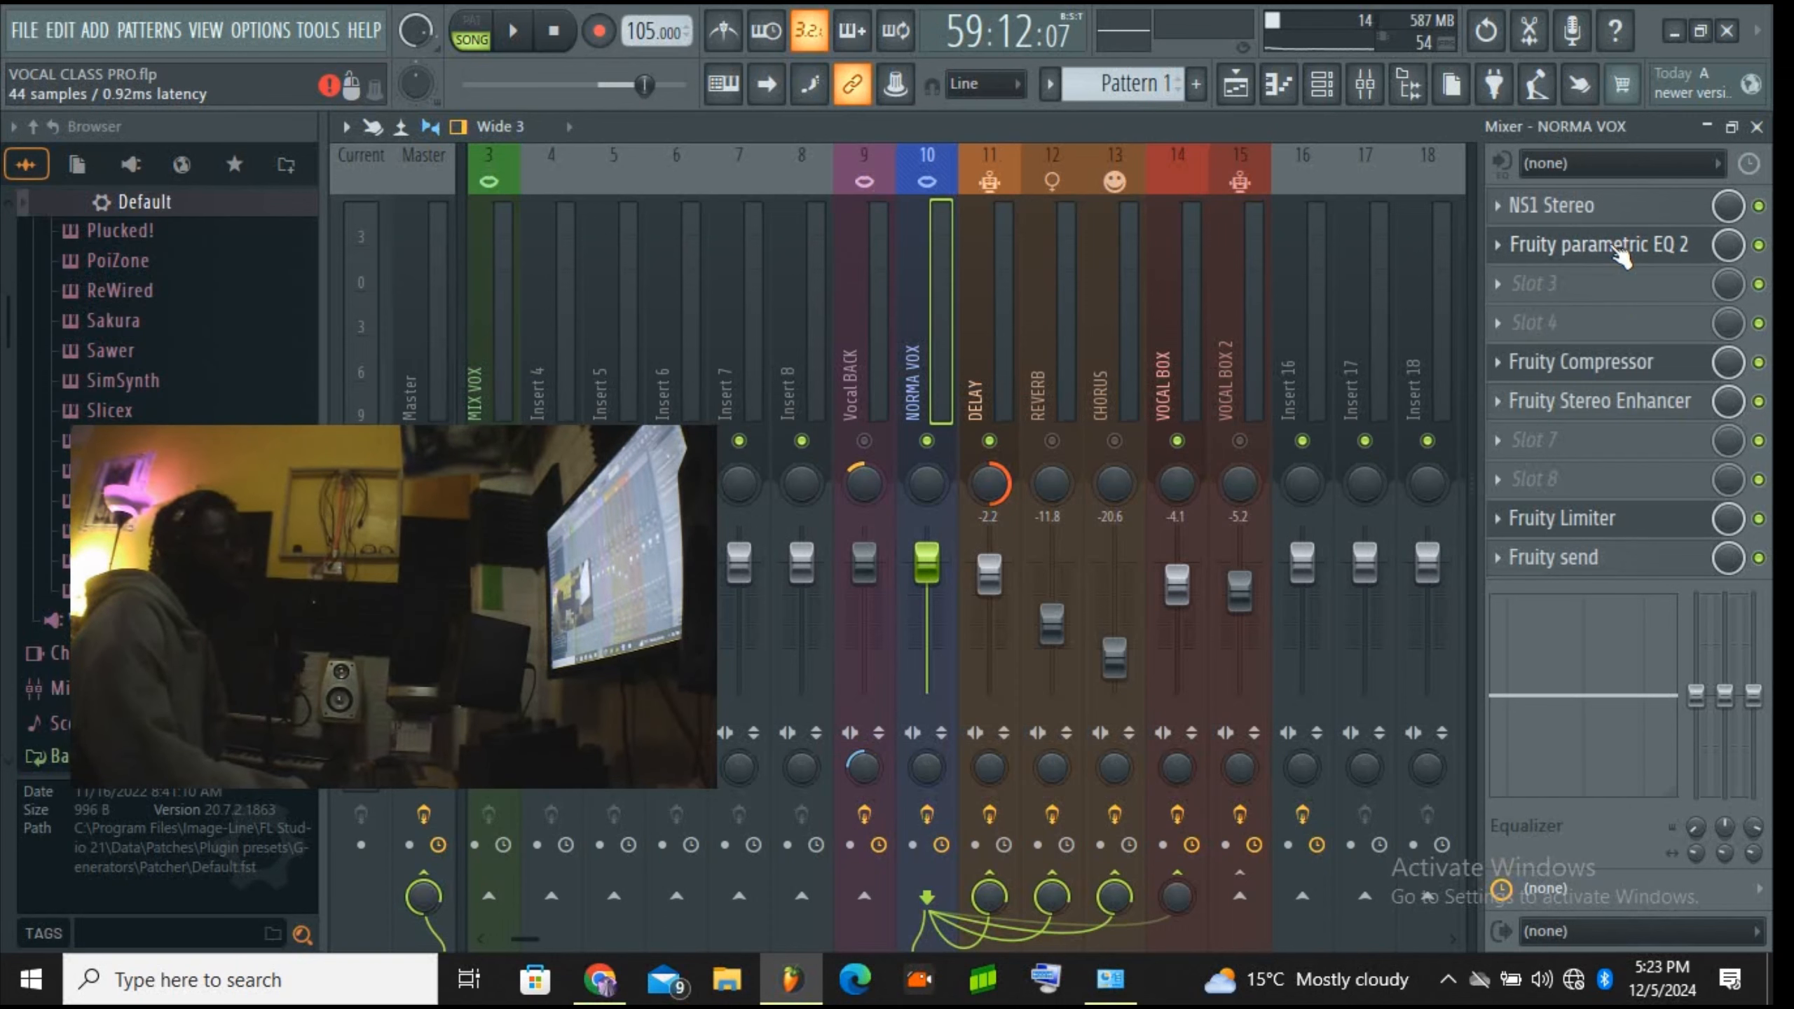
# Step: Review the Fruity parametric EQ 2 curve and the Fruity send settings on NORMA VOX, closing both windows
pyautogui.click(1618, 247)
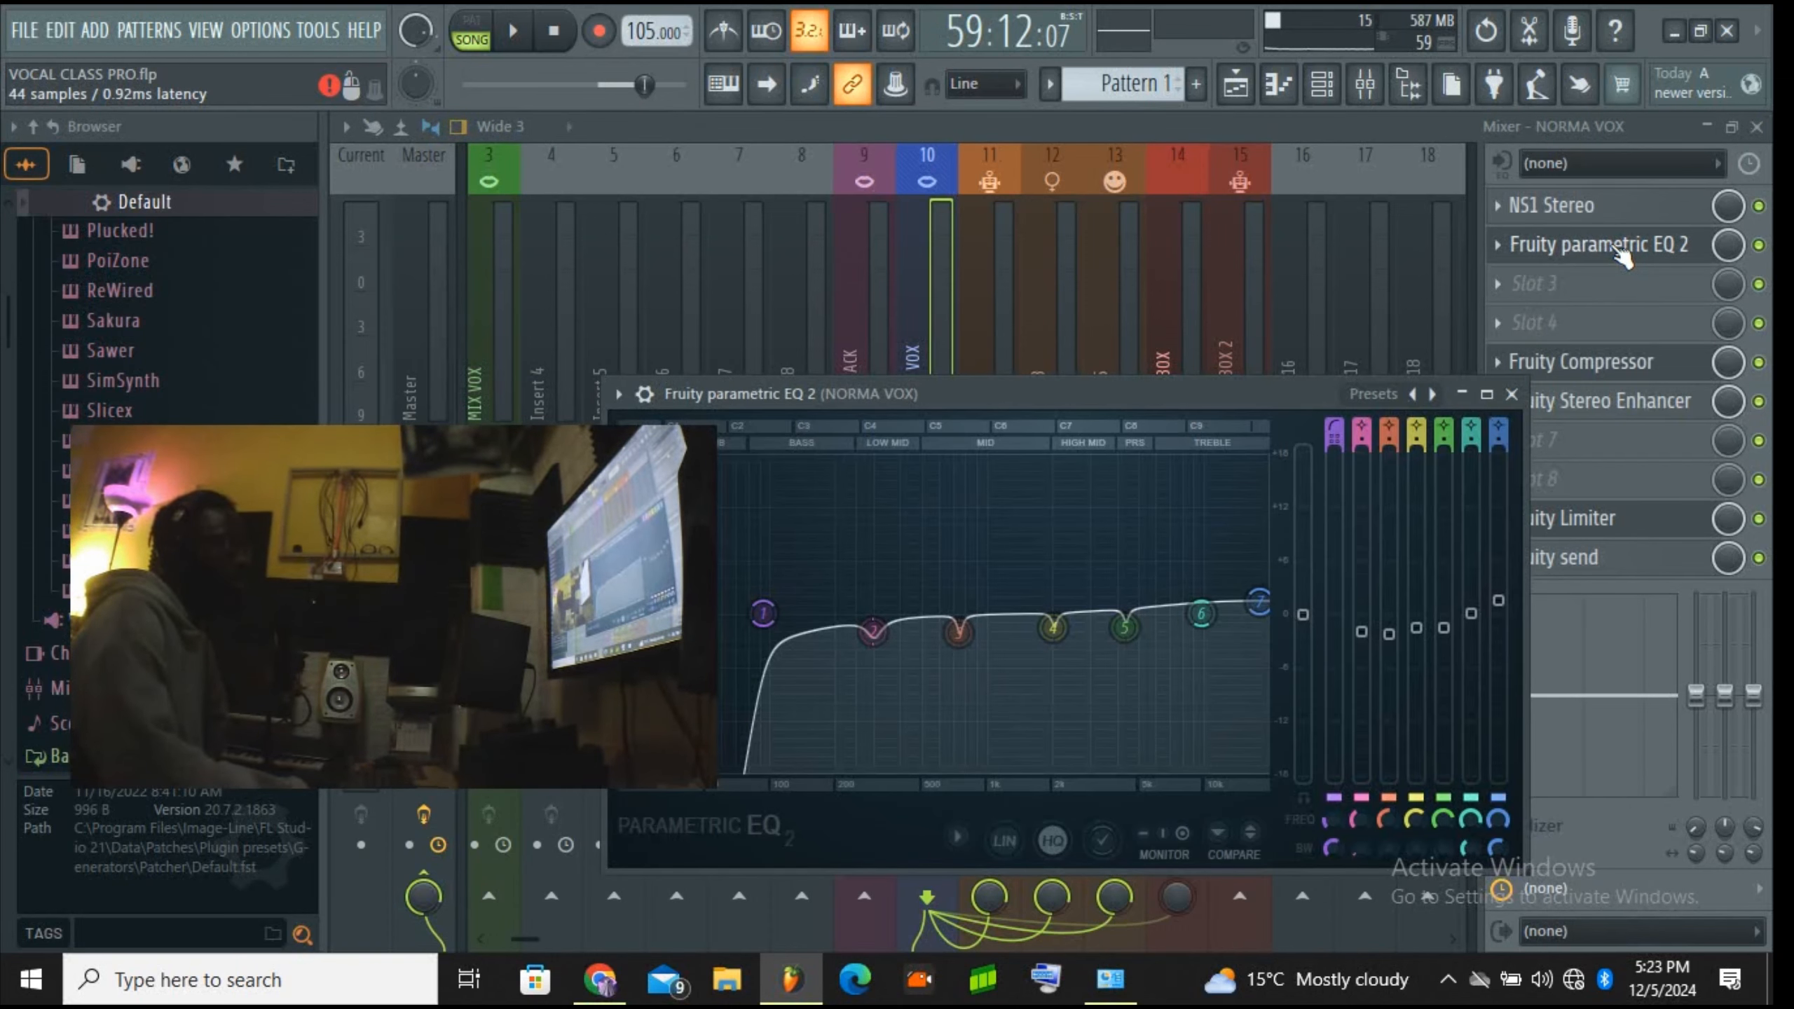
pyautogui.click(1619, 249)
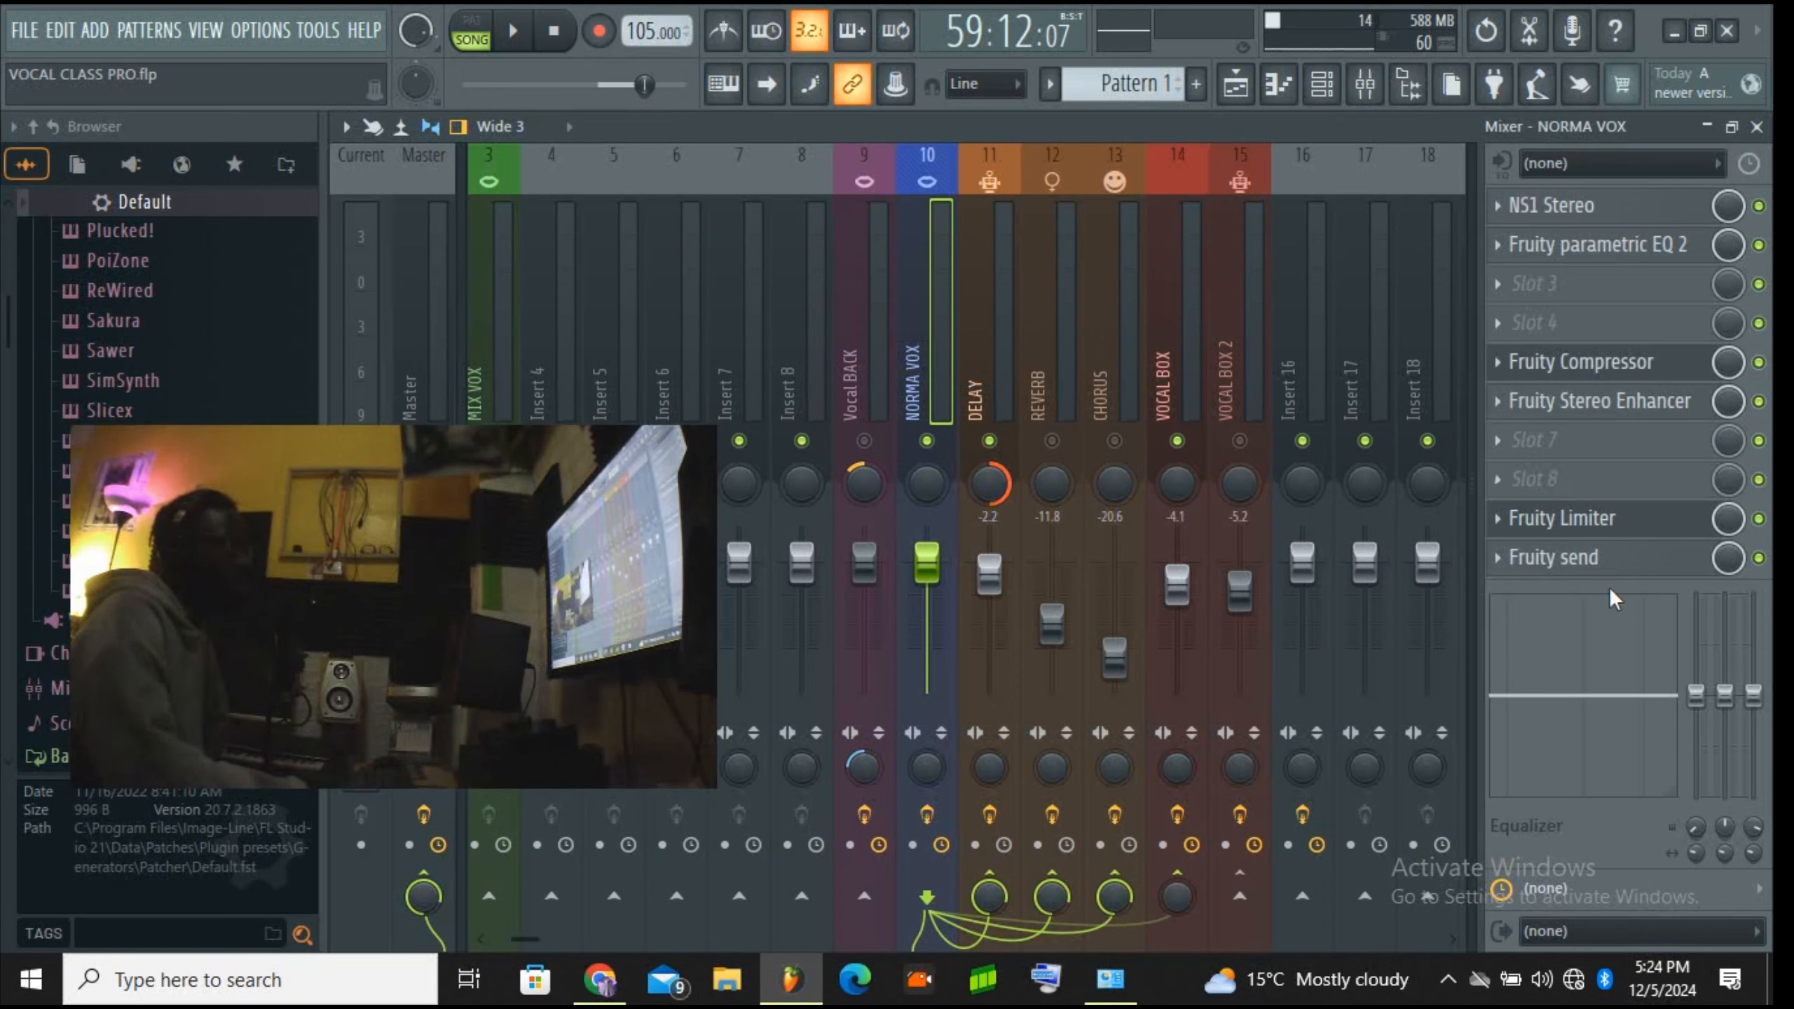
pyautogui.click(1587, 571)
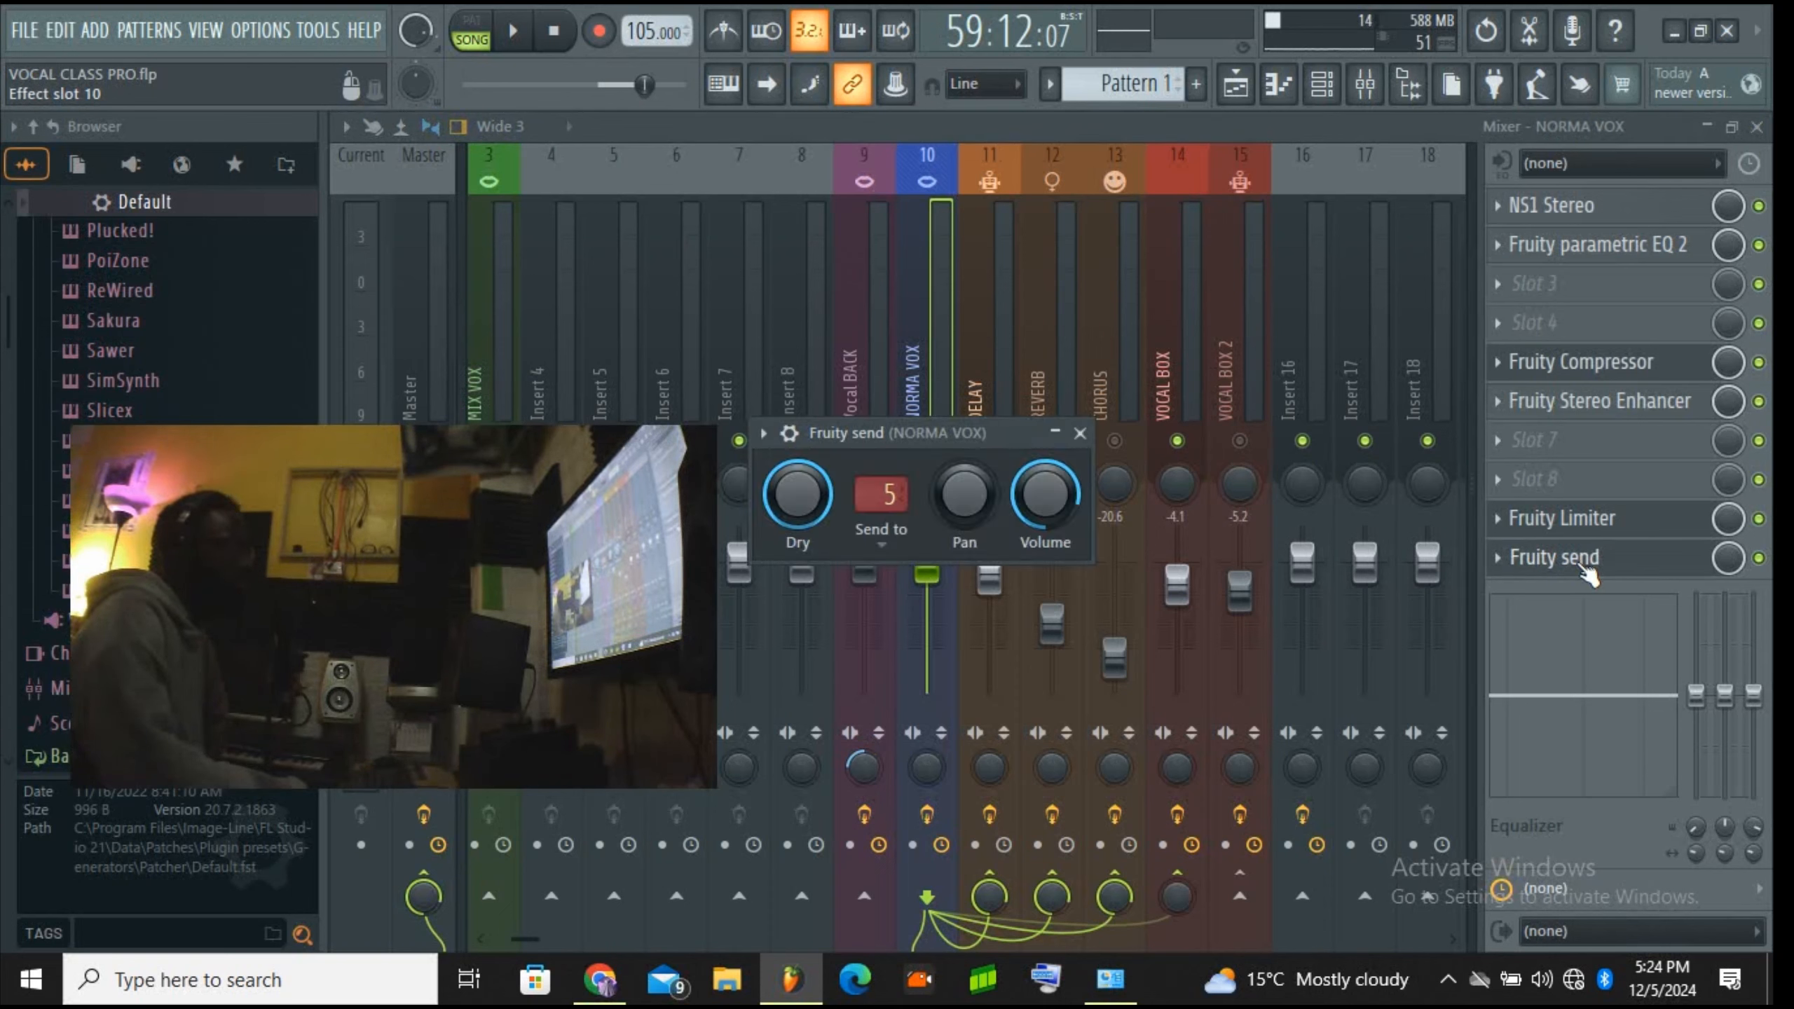
pyautogui.click(1080, 433)
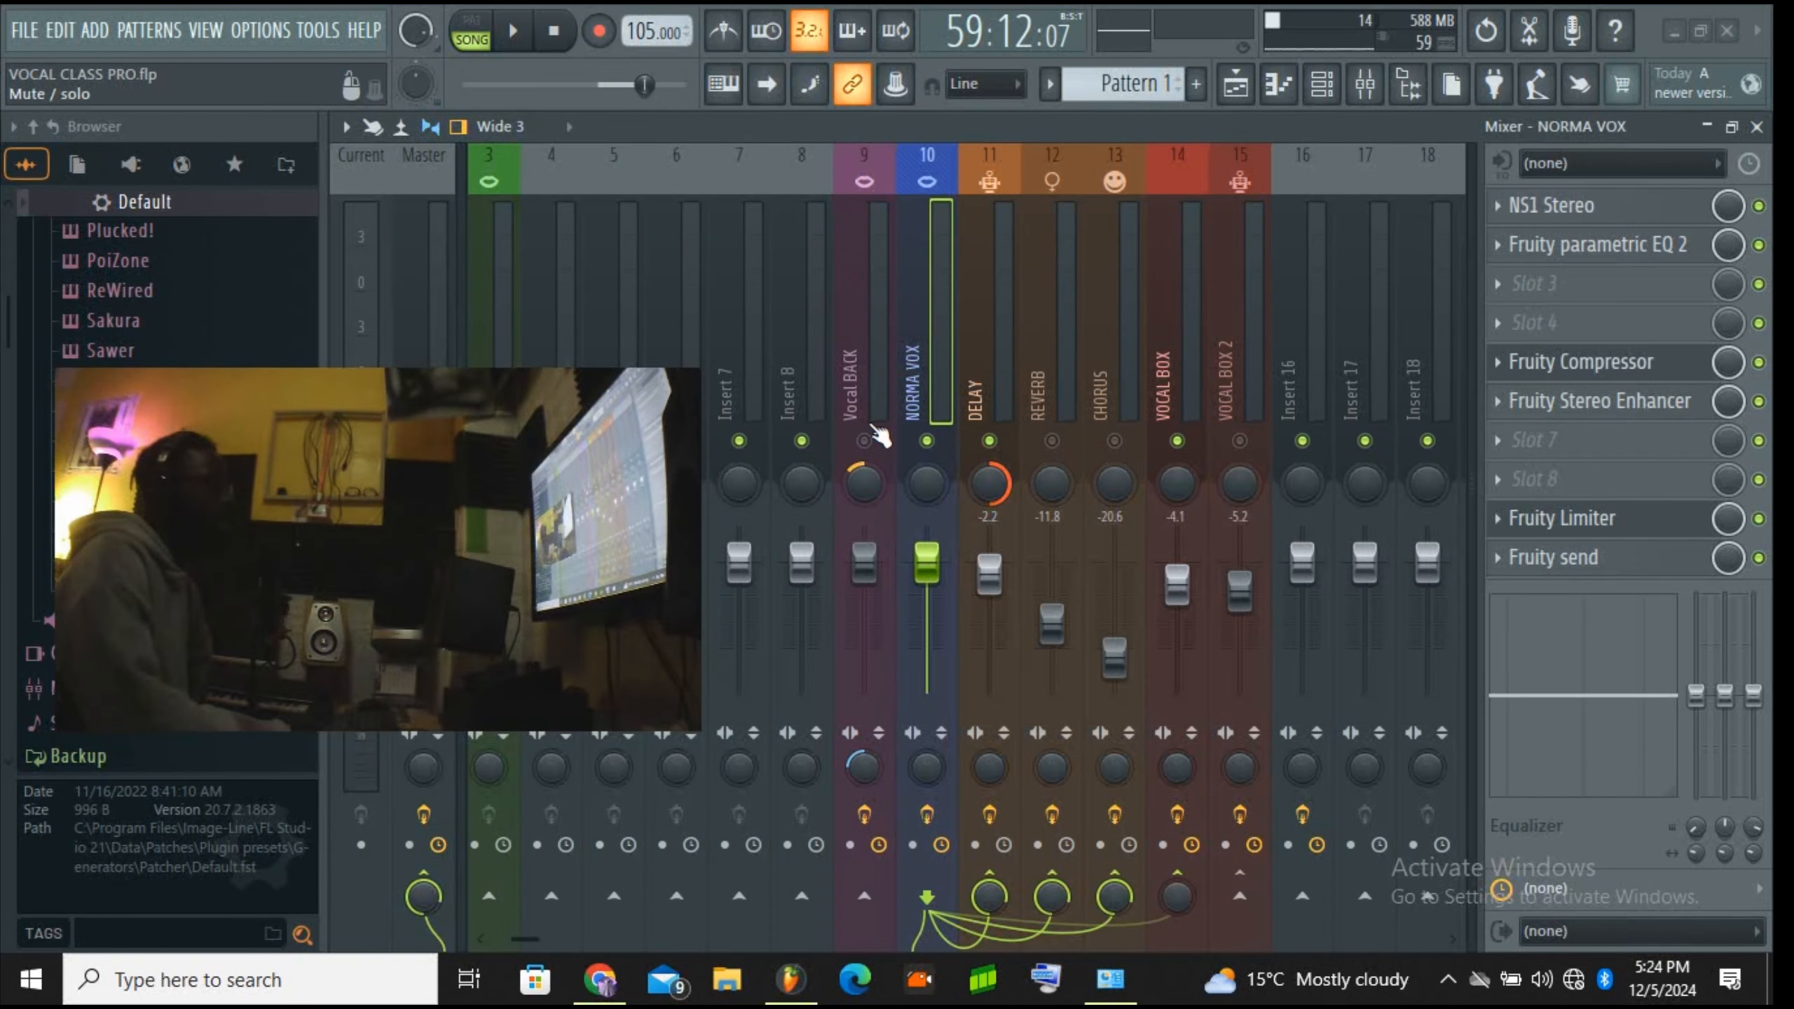
# Step: Unmute the CHORUS channel and play the song to audition it with the delay
pyautogui.click(1114, 440)
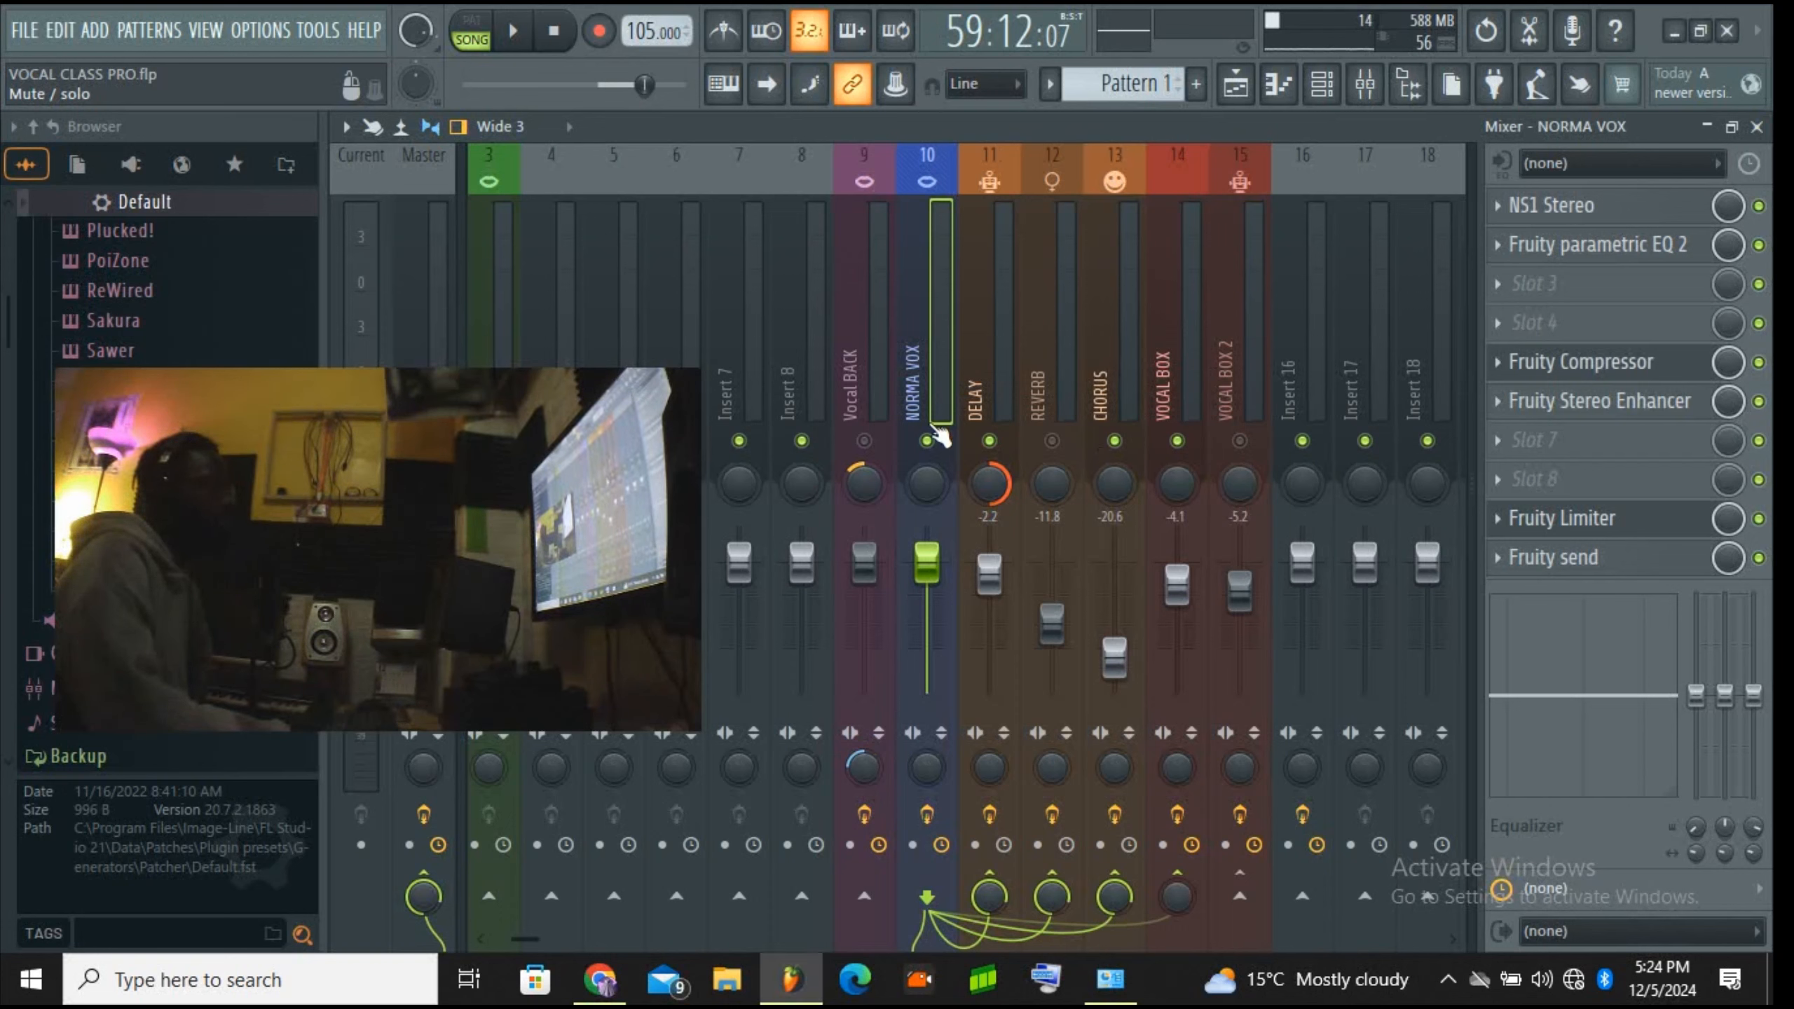
pyautogui.click(513, 31)
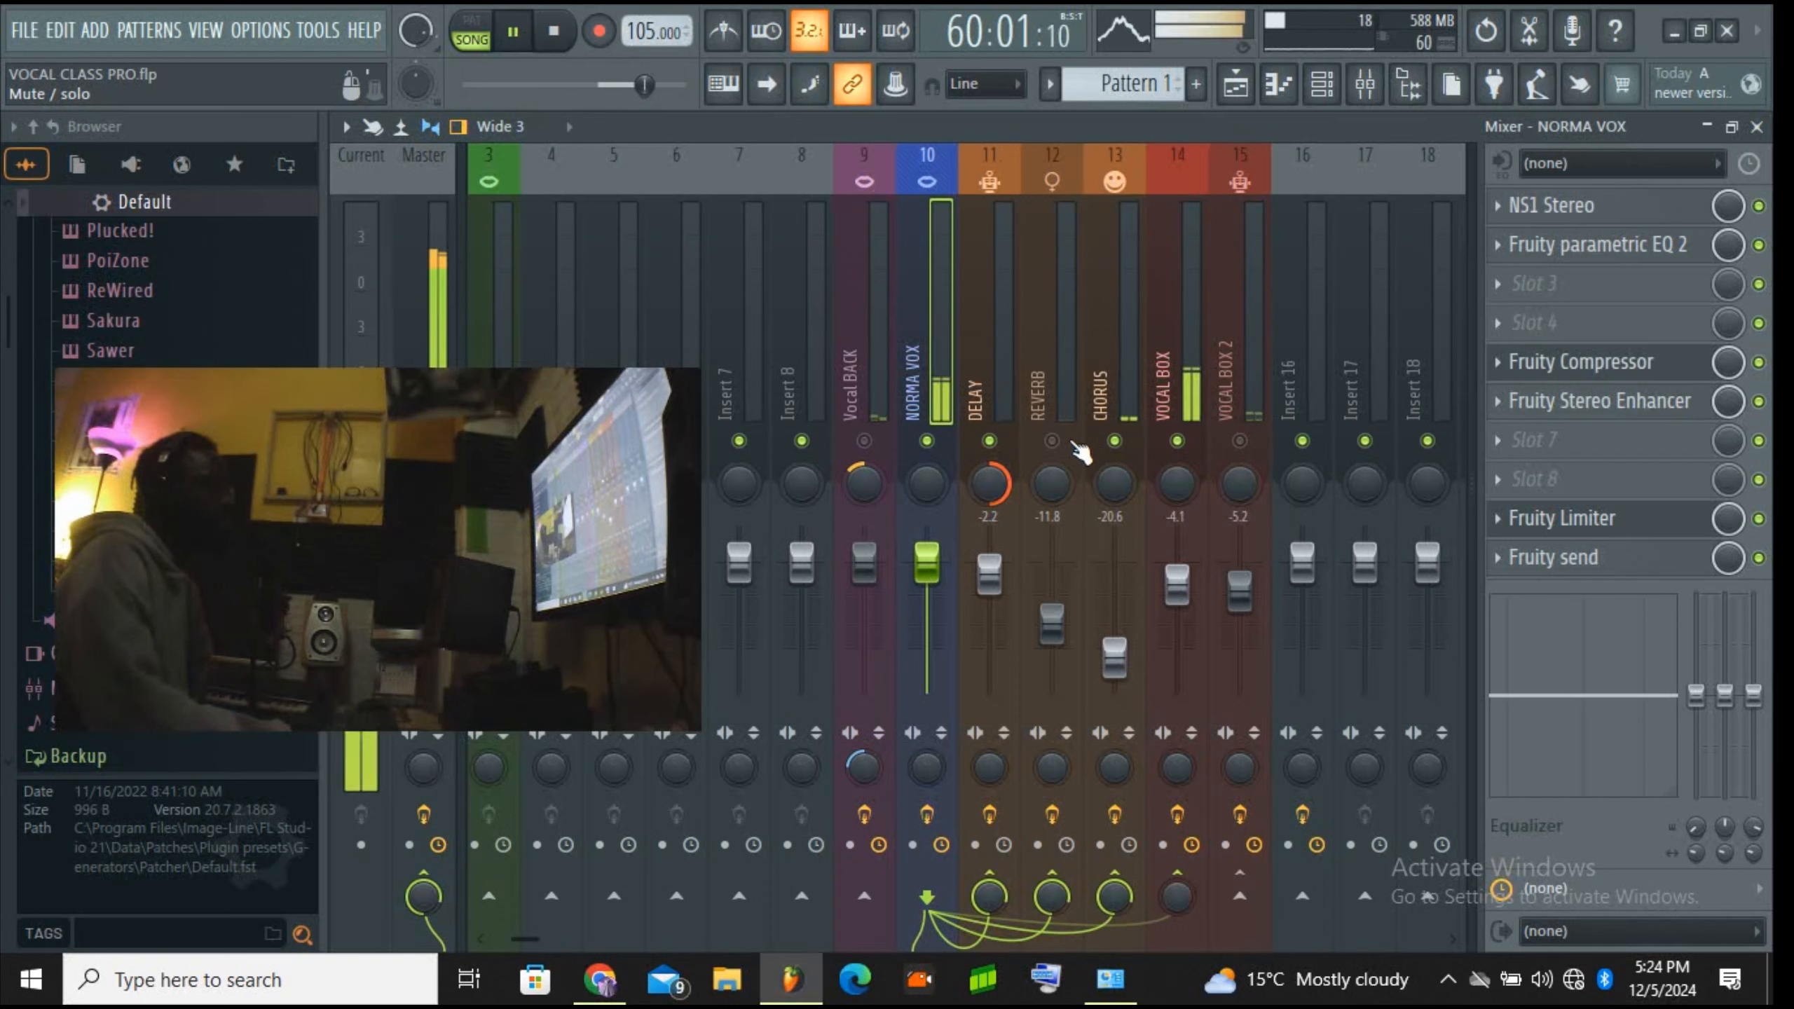
# Step: Mute the DELAY channel and bring the CHORUS channel to about -18 dB during playback, then pause the song
pyautogui.click(990, 441)
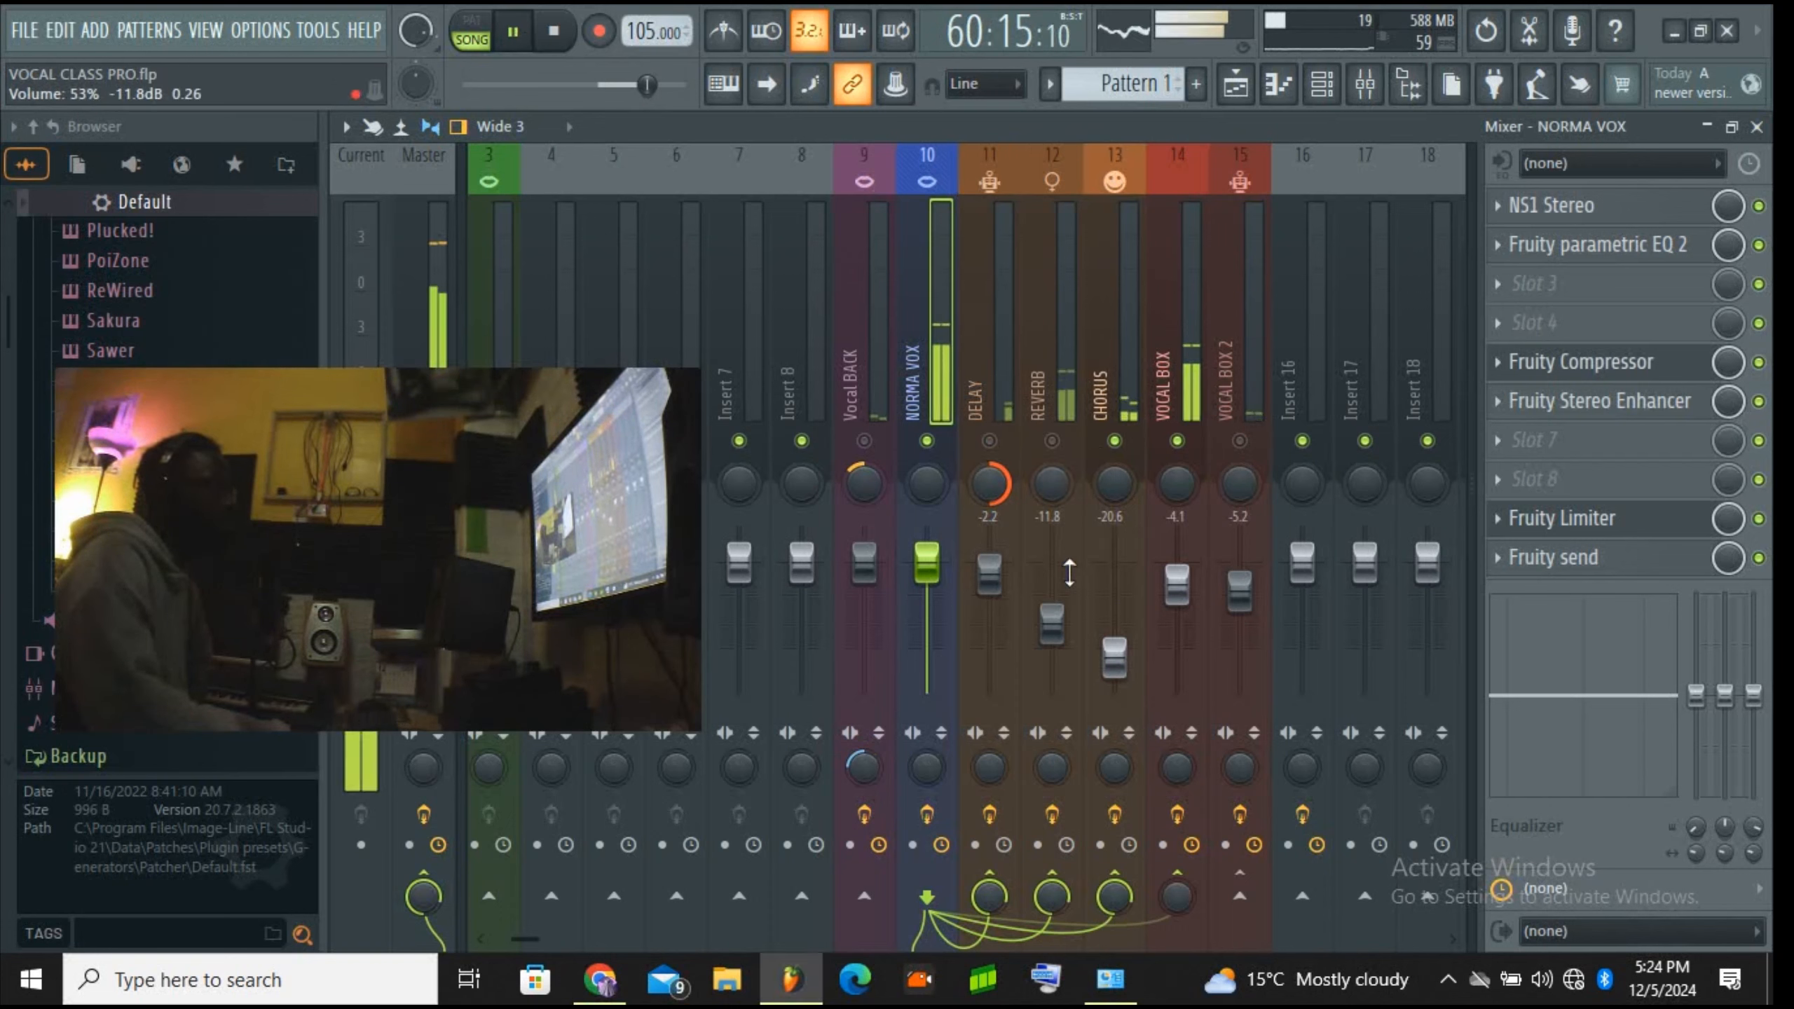
pyautogui.moveTo(1114, 659); pyautogui.dragTo(1115, 620)
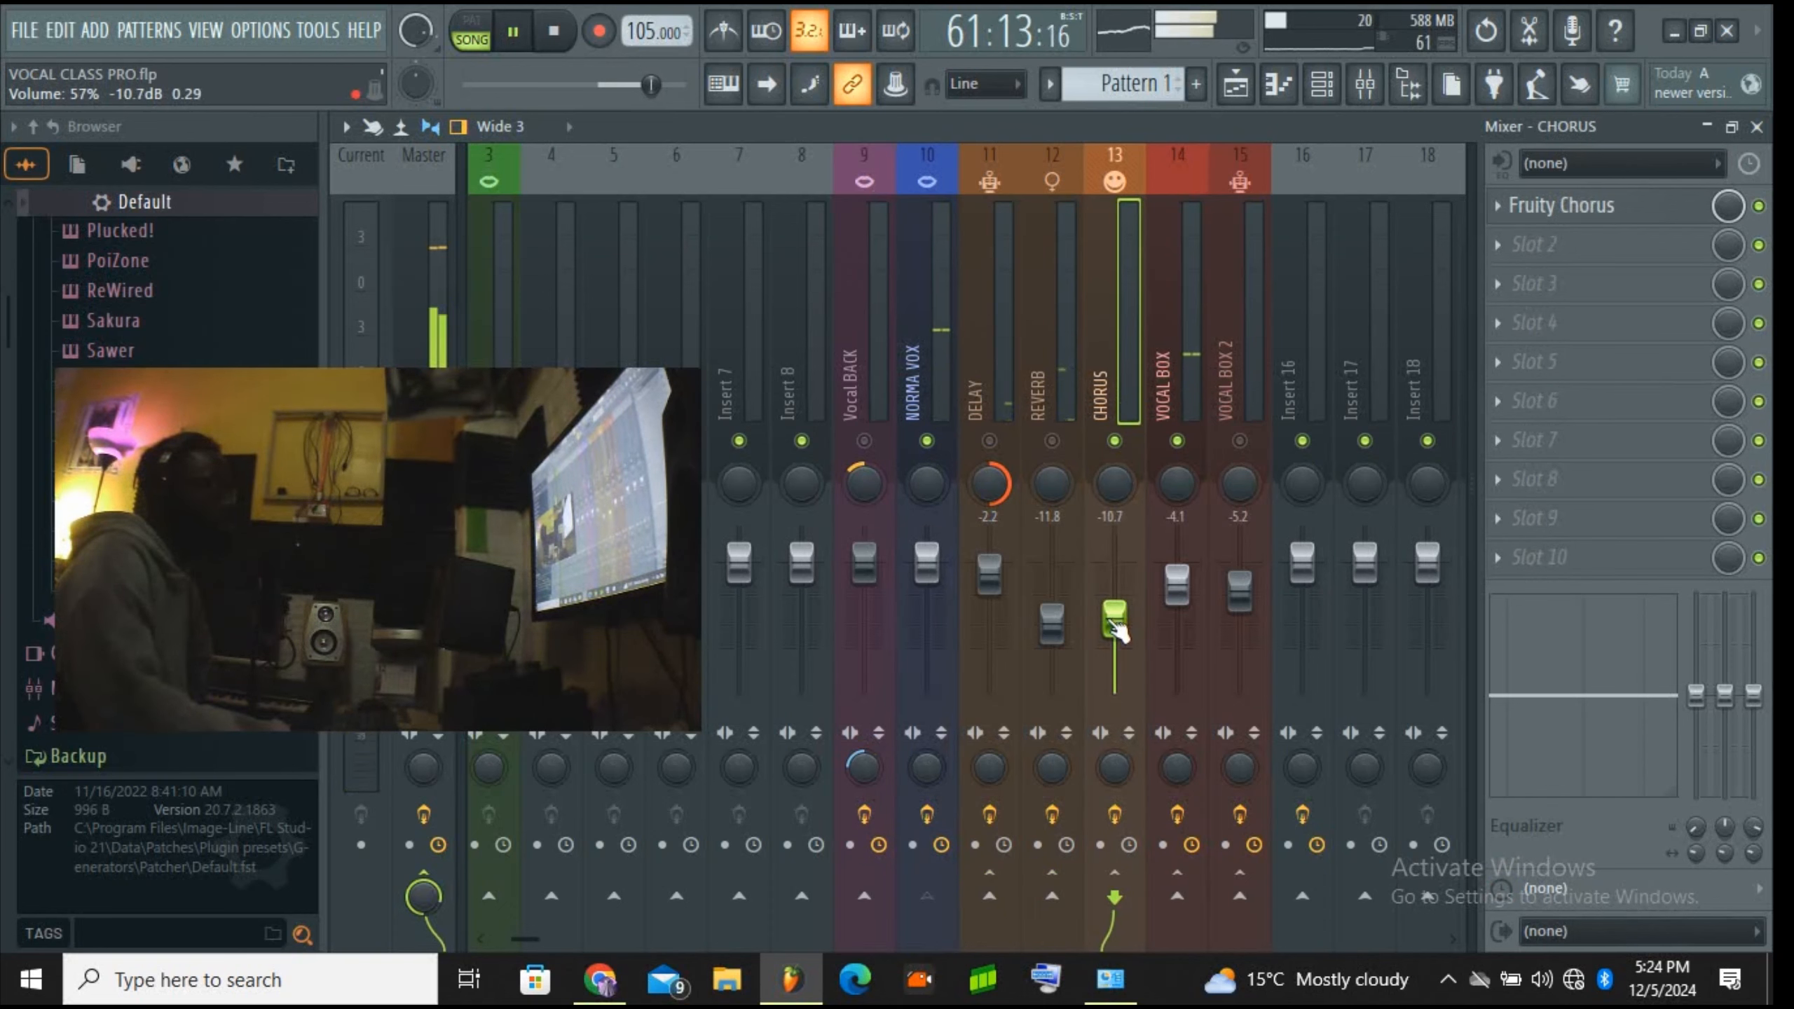
pyautogui.moveTo(1118, 625); pyautogui.dragTo(1117, 537)
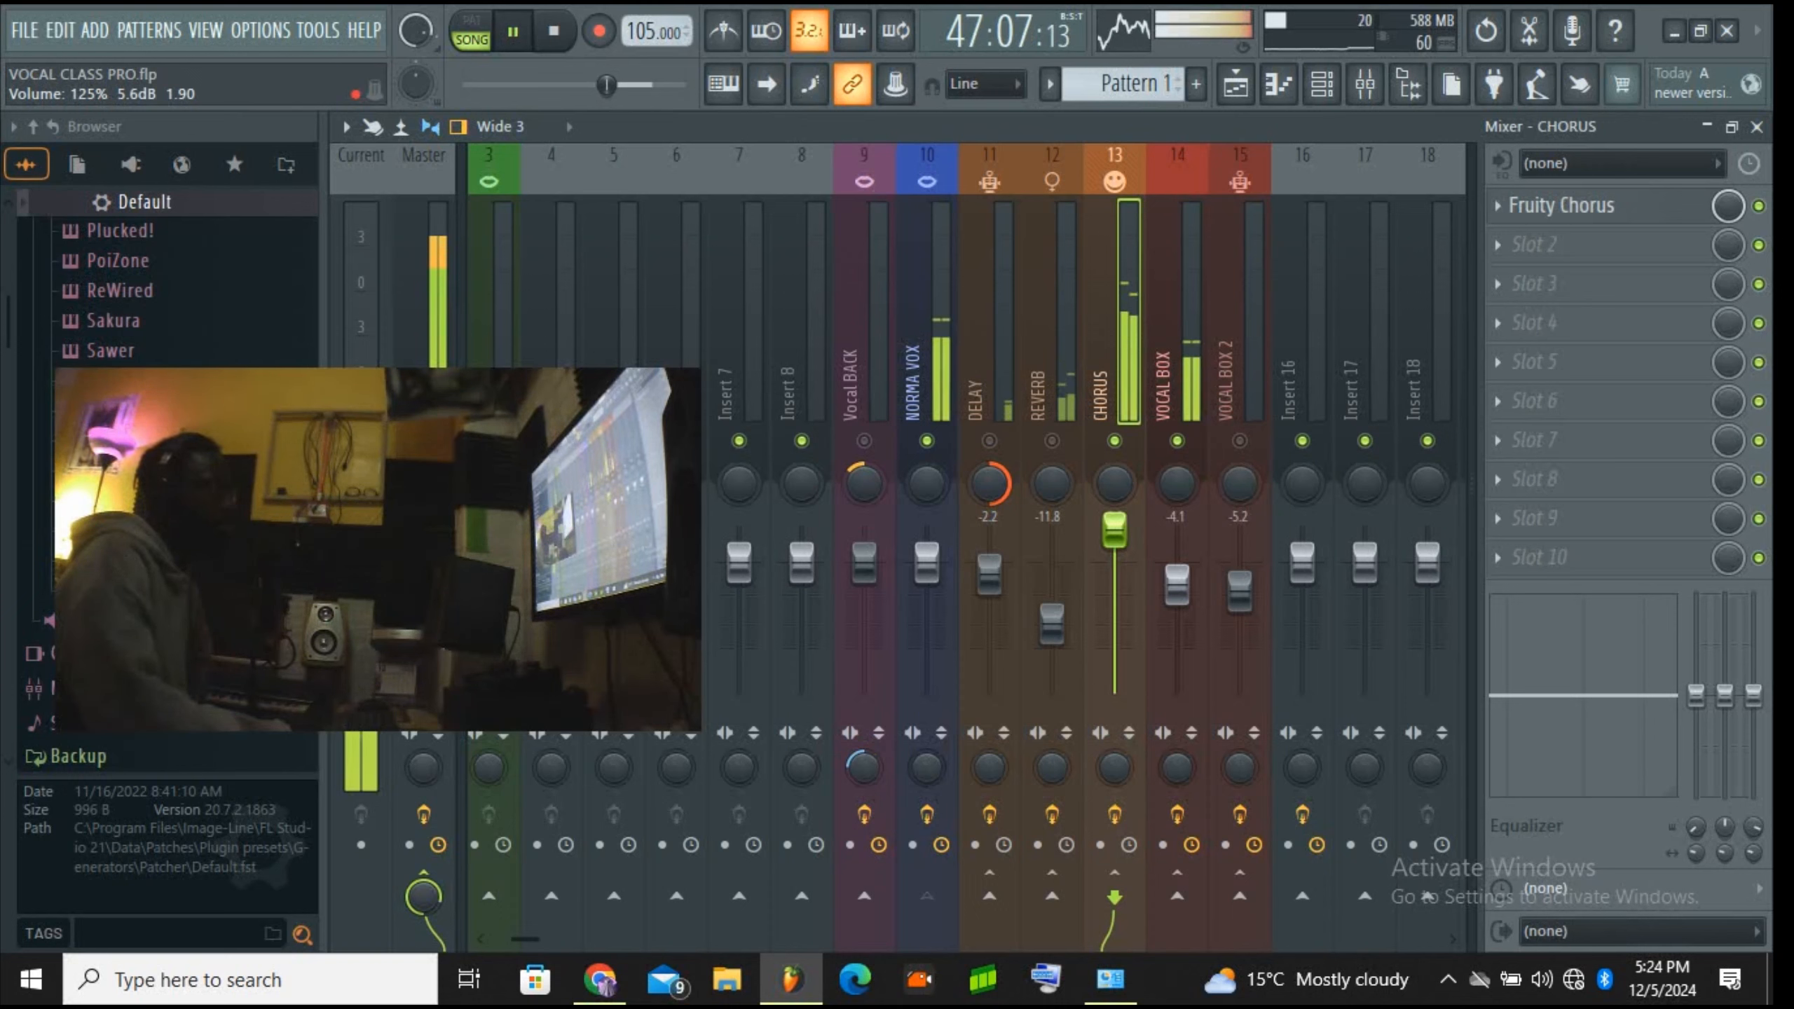
pyautogui.moveTo(1114, 530); pyautogui.dragTo(1114, 646)
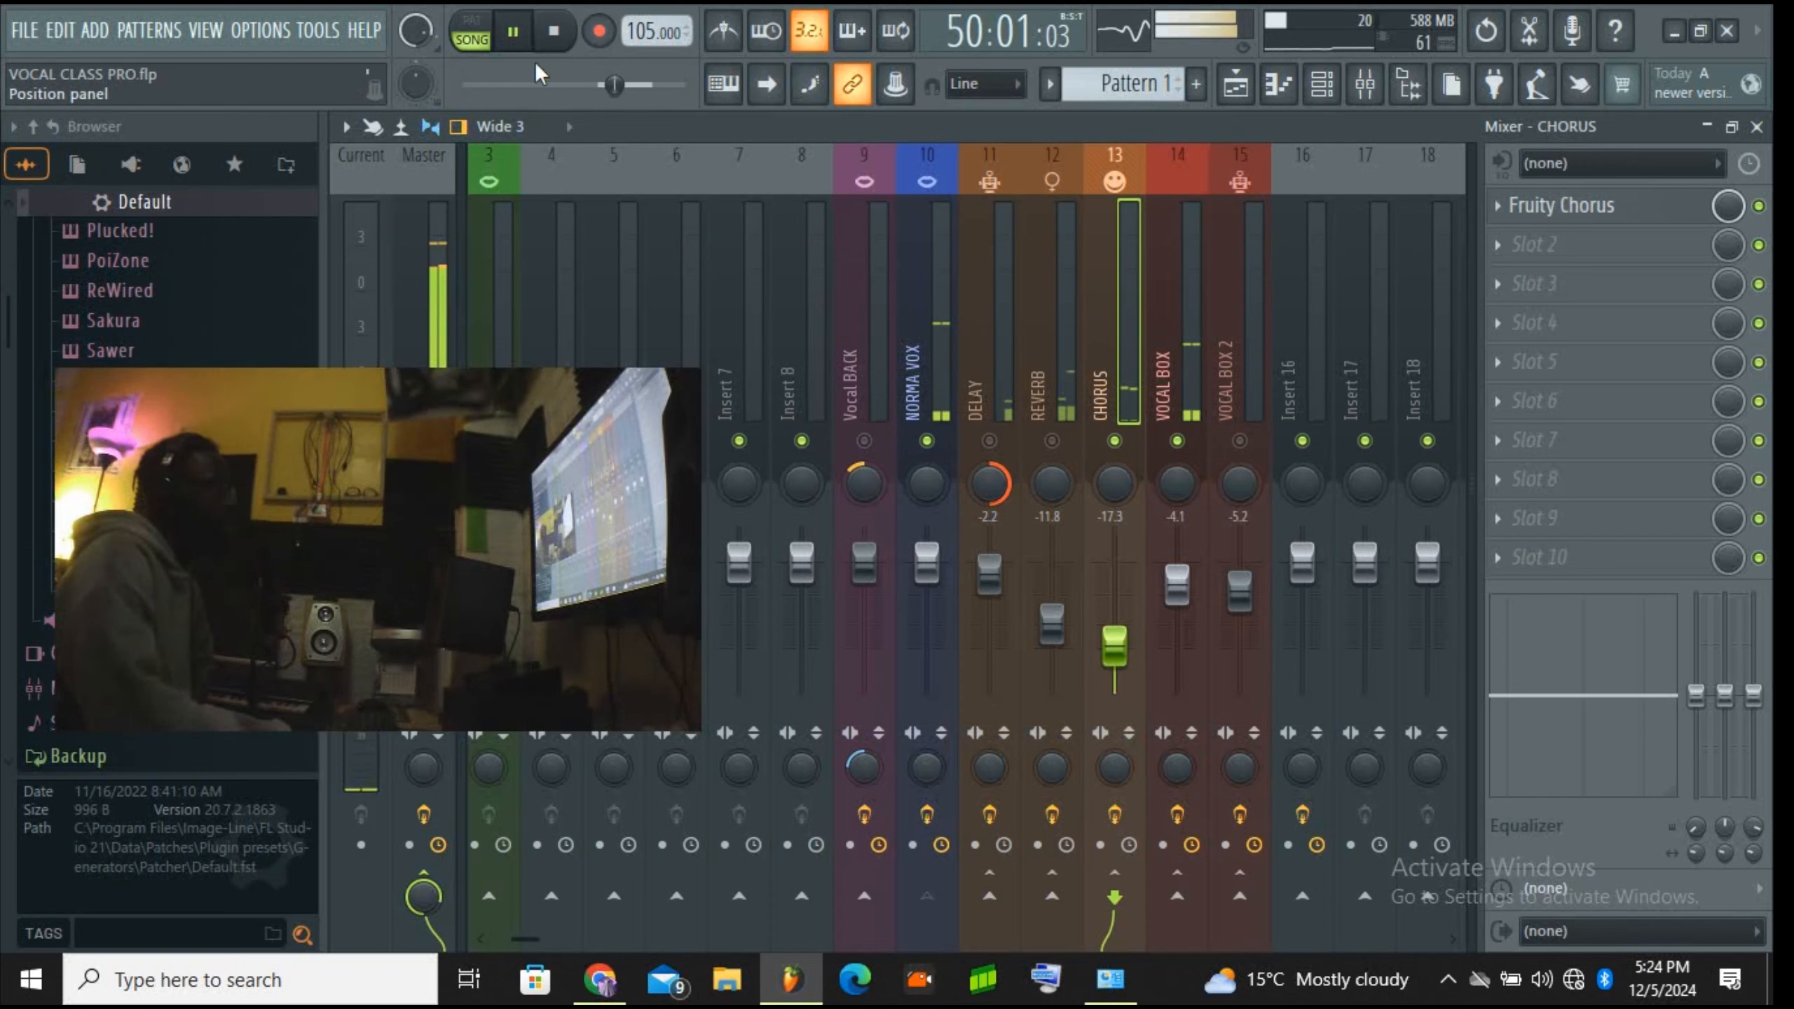
pyautogui.click(513, 30)
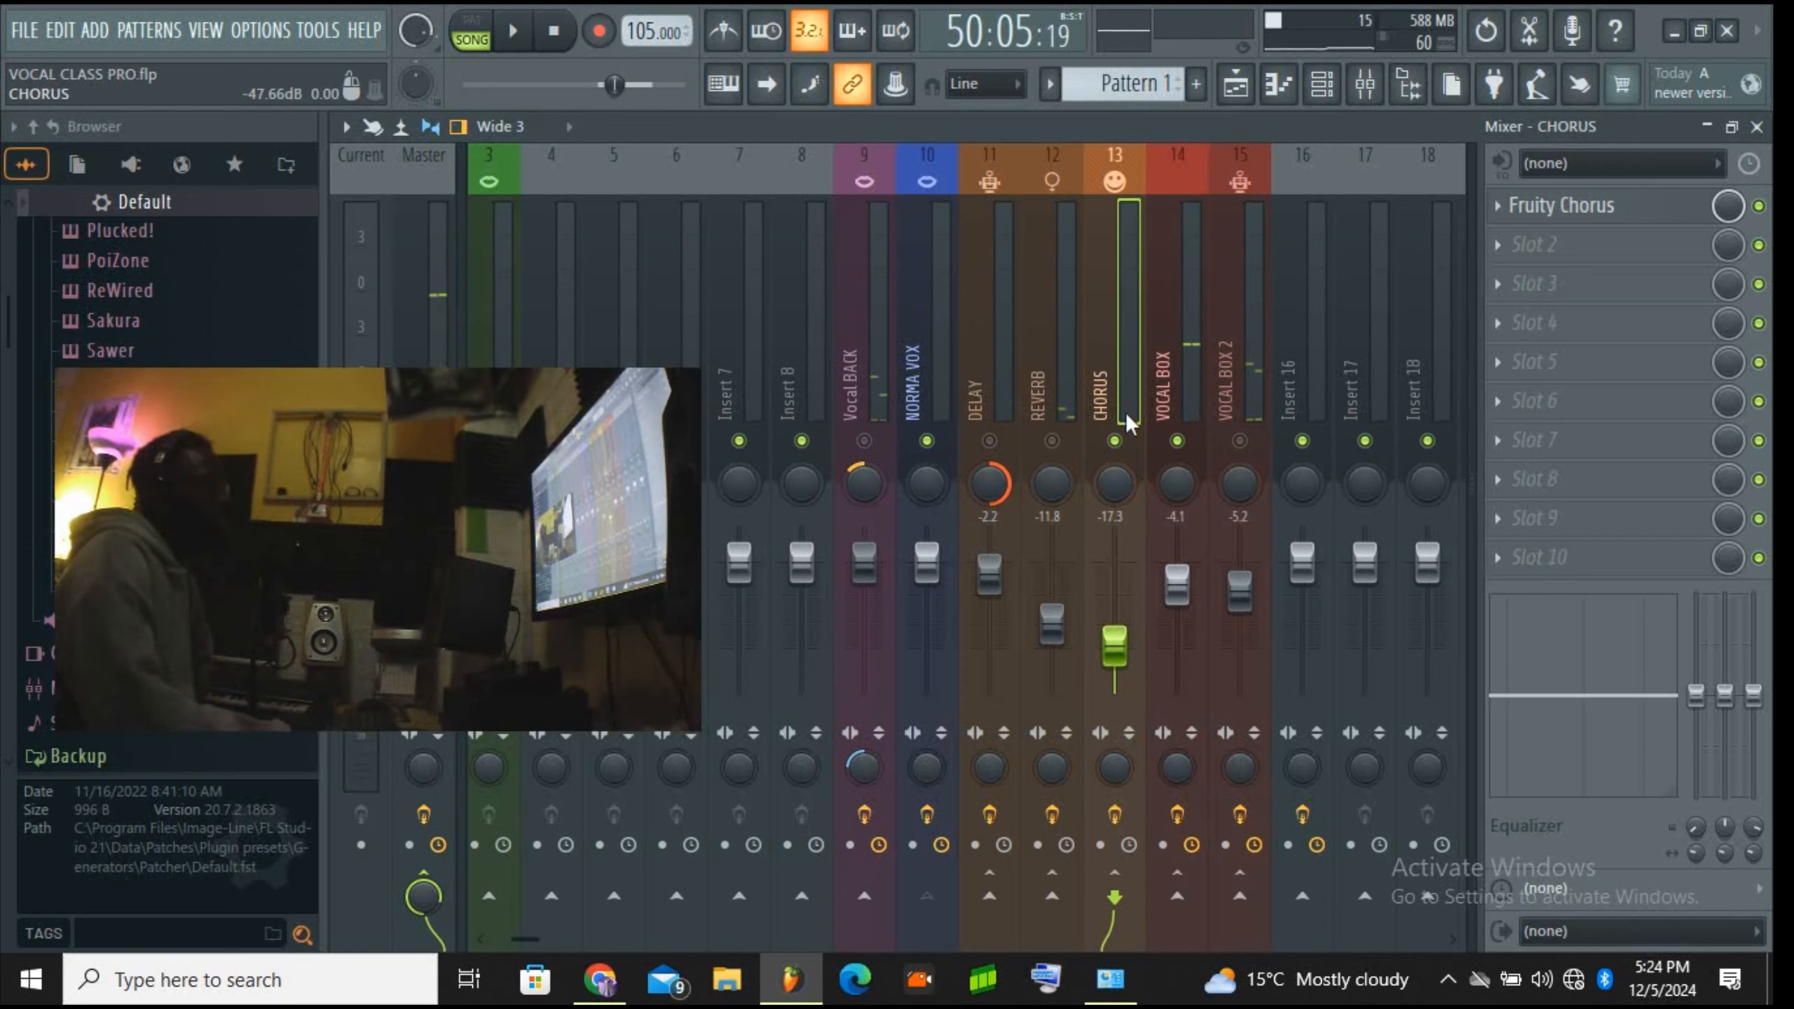
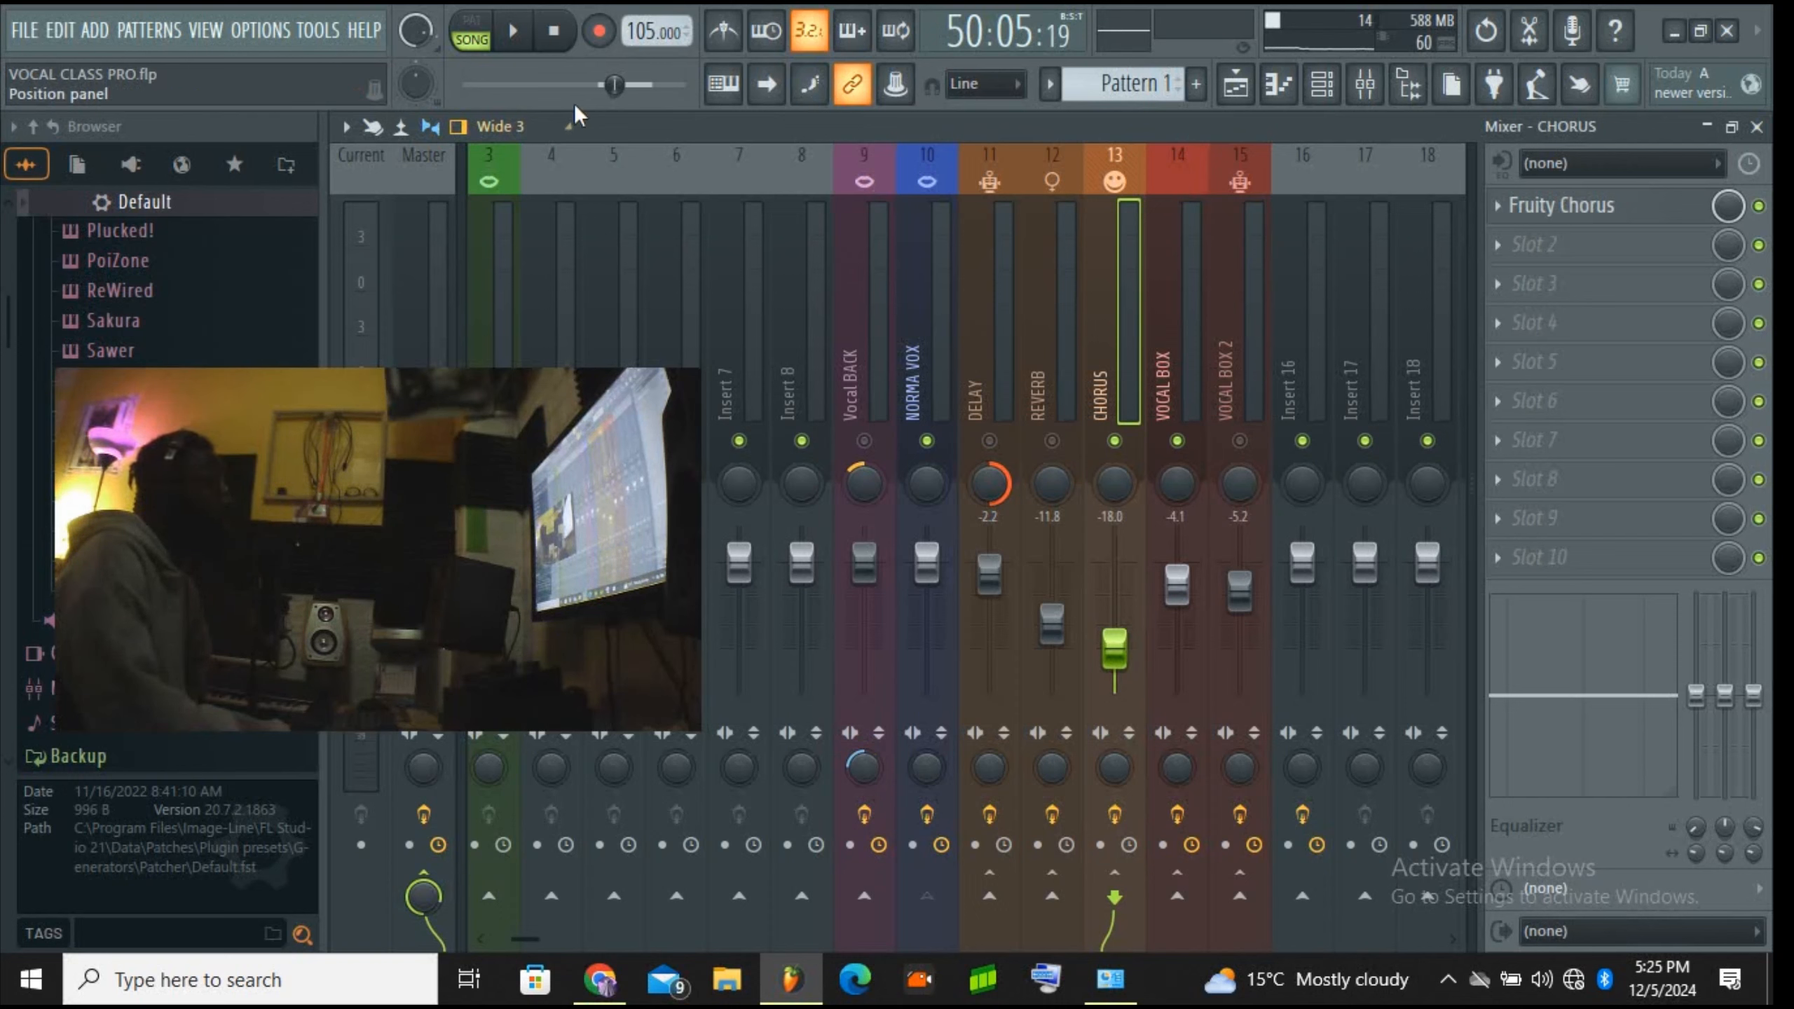
# Step: Unmute the DELAY and REVERB channels during playback and set the VOCAL BOX level to -3.9 dB, pausing at the end
pyautogui.click(527, 54)
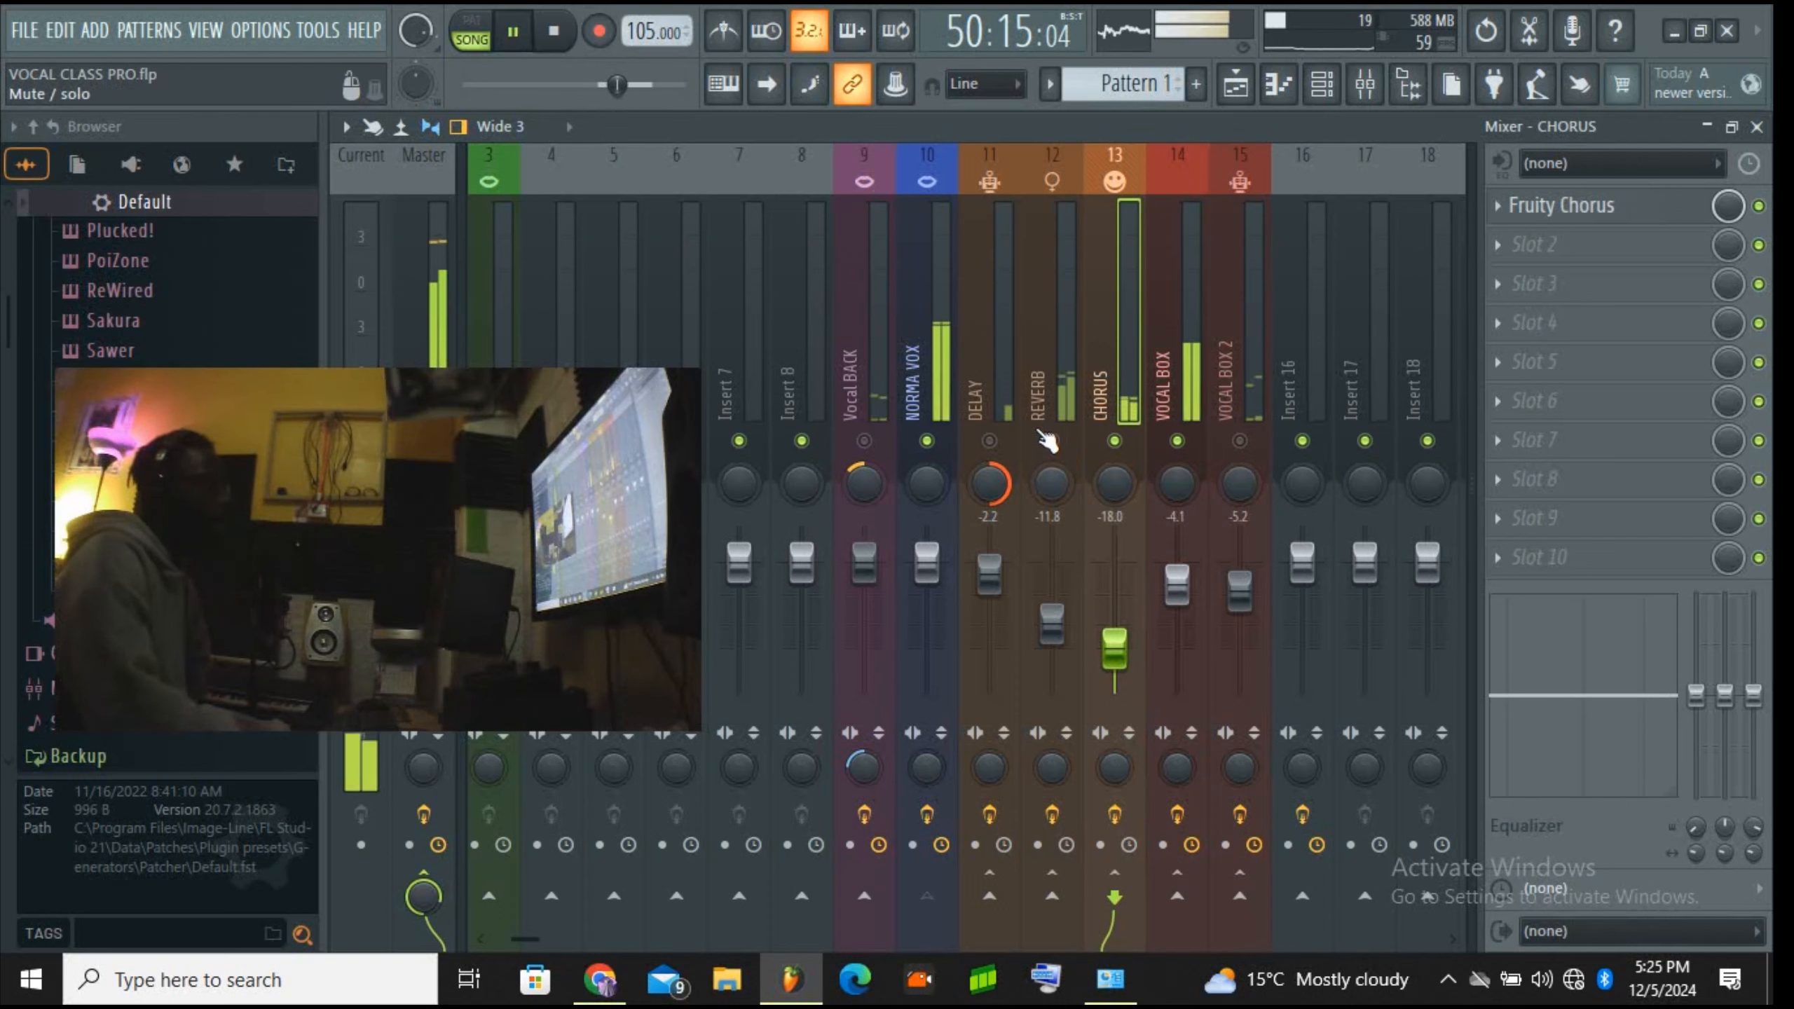
pyautogui.click(989, 441)
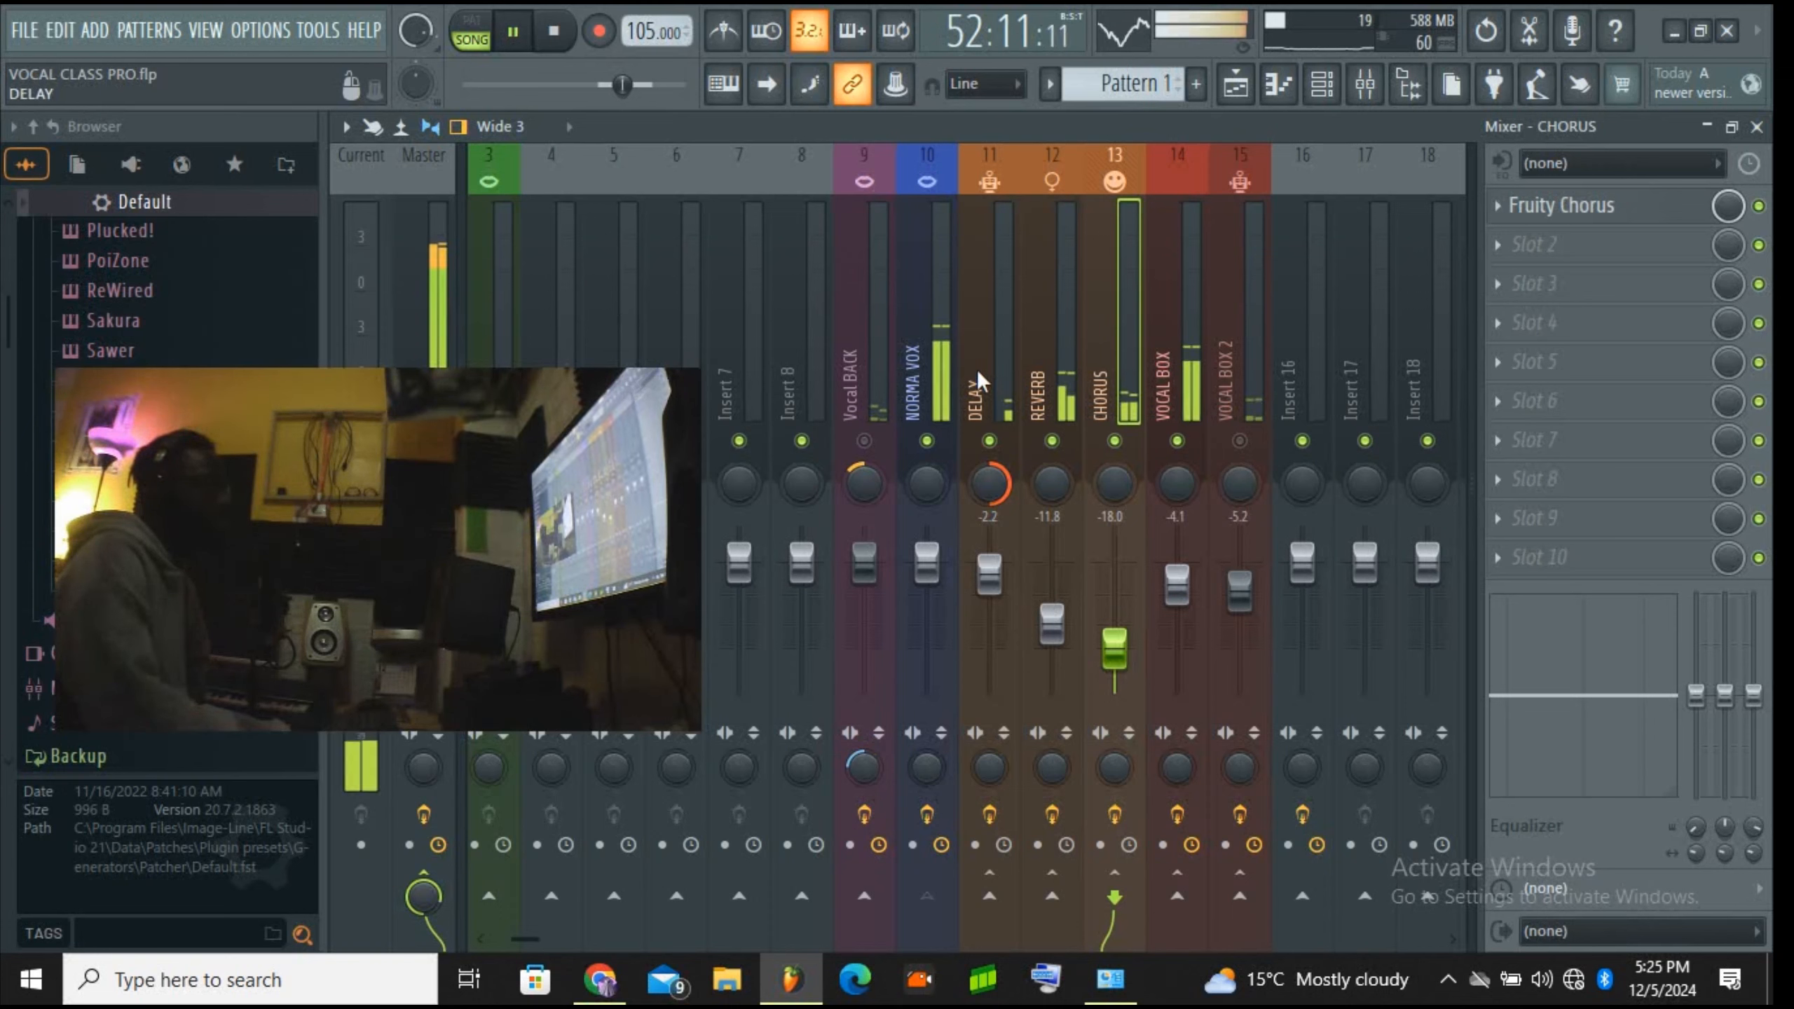
pyautogui.moveTo(1169, 601); pyautogui.dragTo(1169, 591)
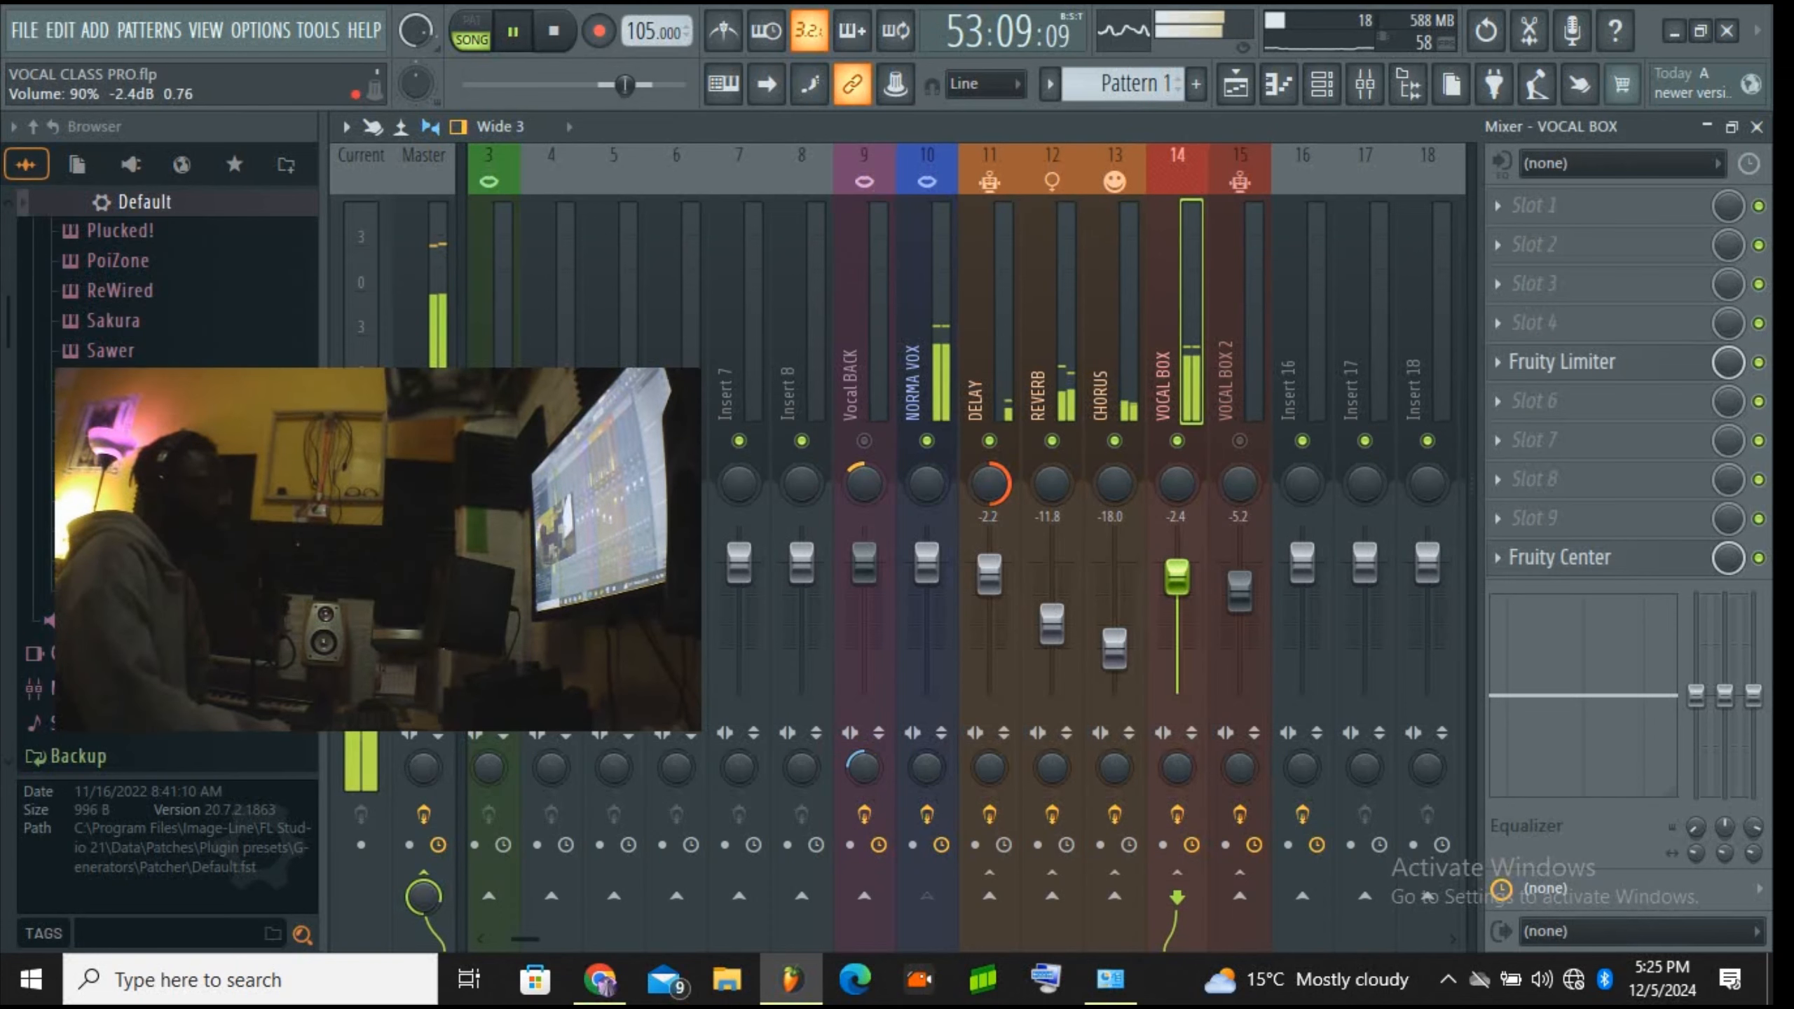
pyautogui.click(513, 31)
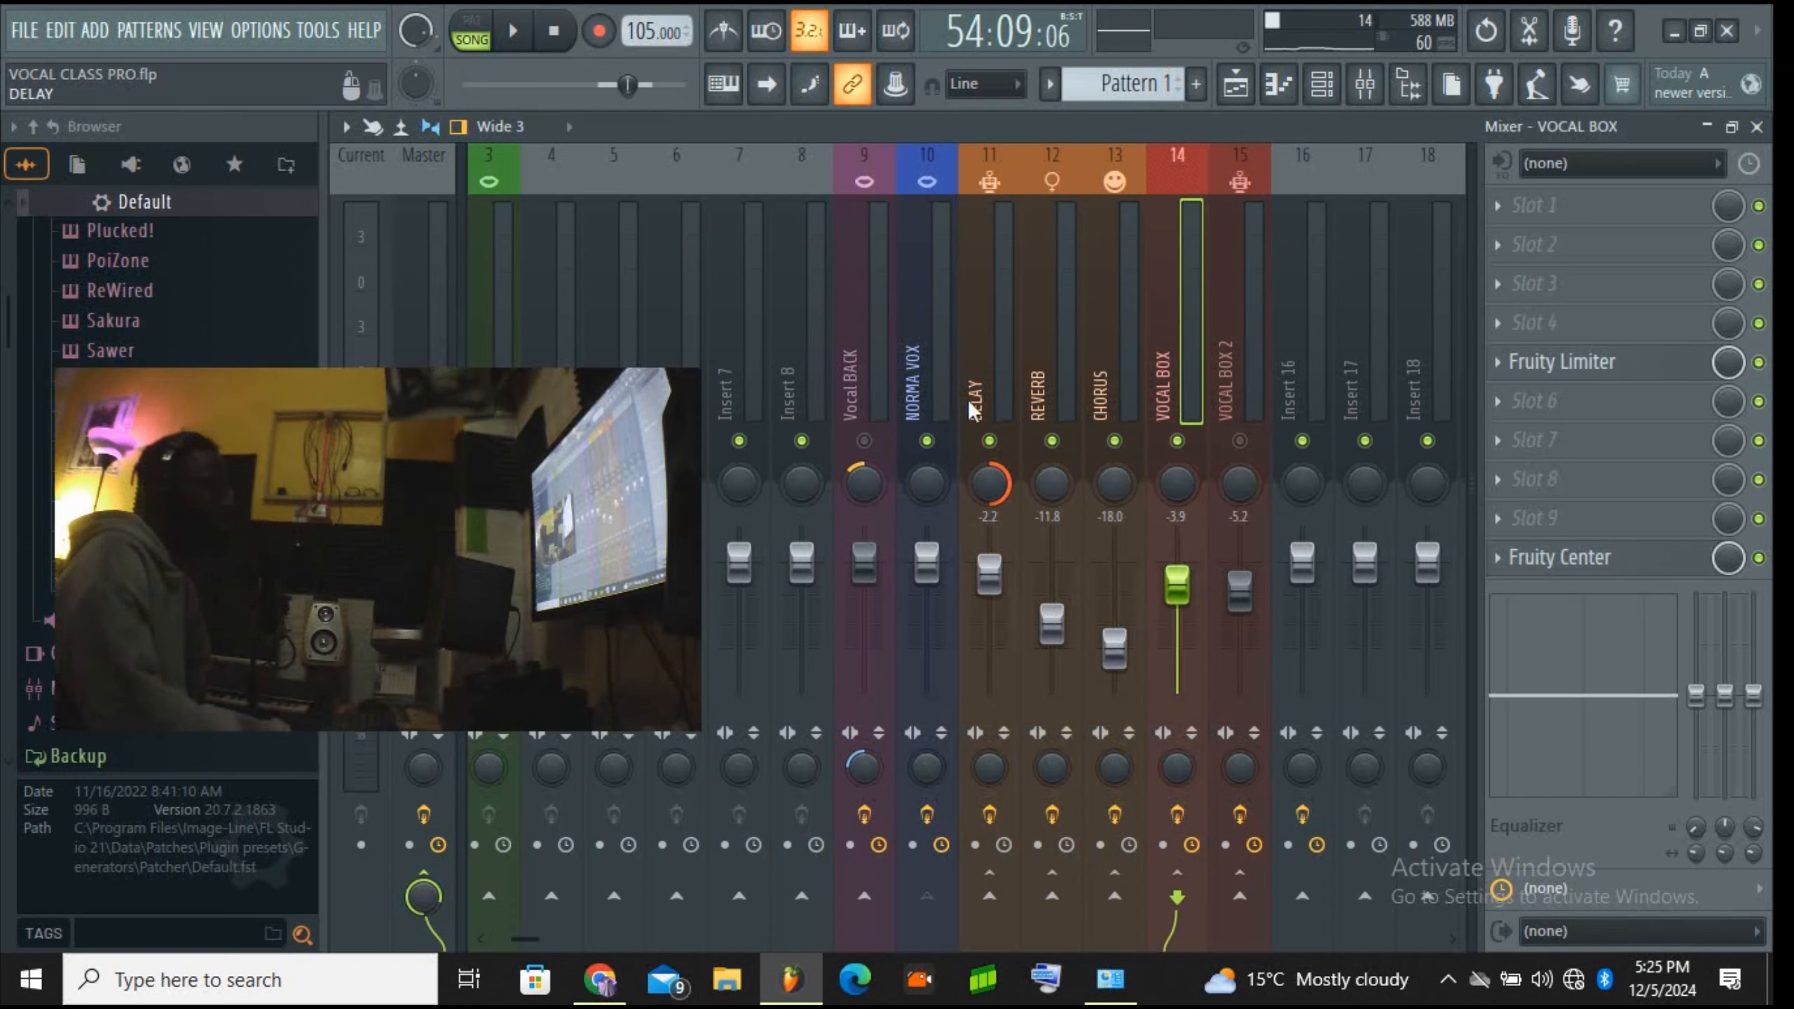
# Step: Resume the song, unmute the Vocal BACK and VOCAL BOX 2 channels, and lower Vocal BACK to -2.4 dB
pyautogui.press('space')
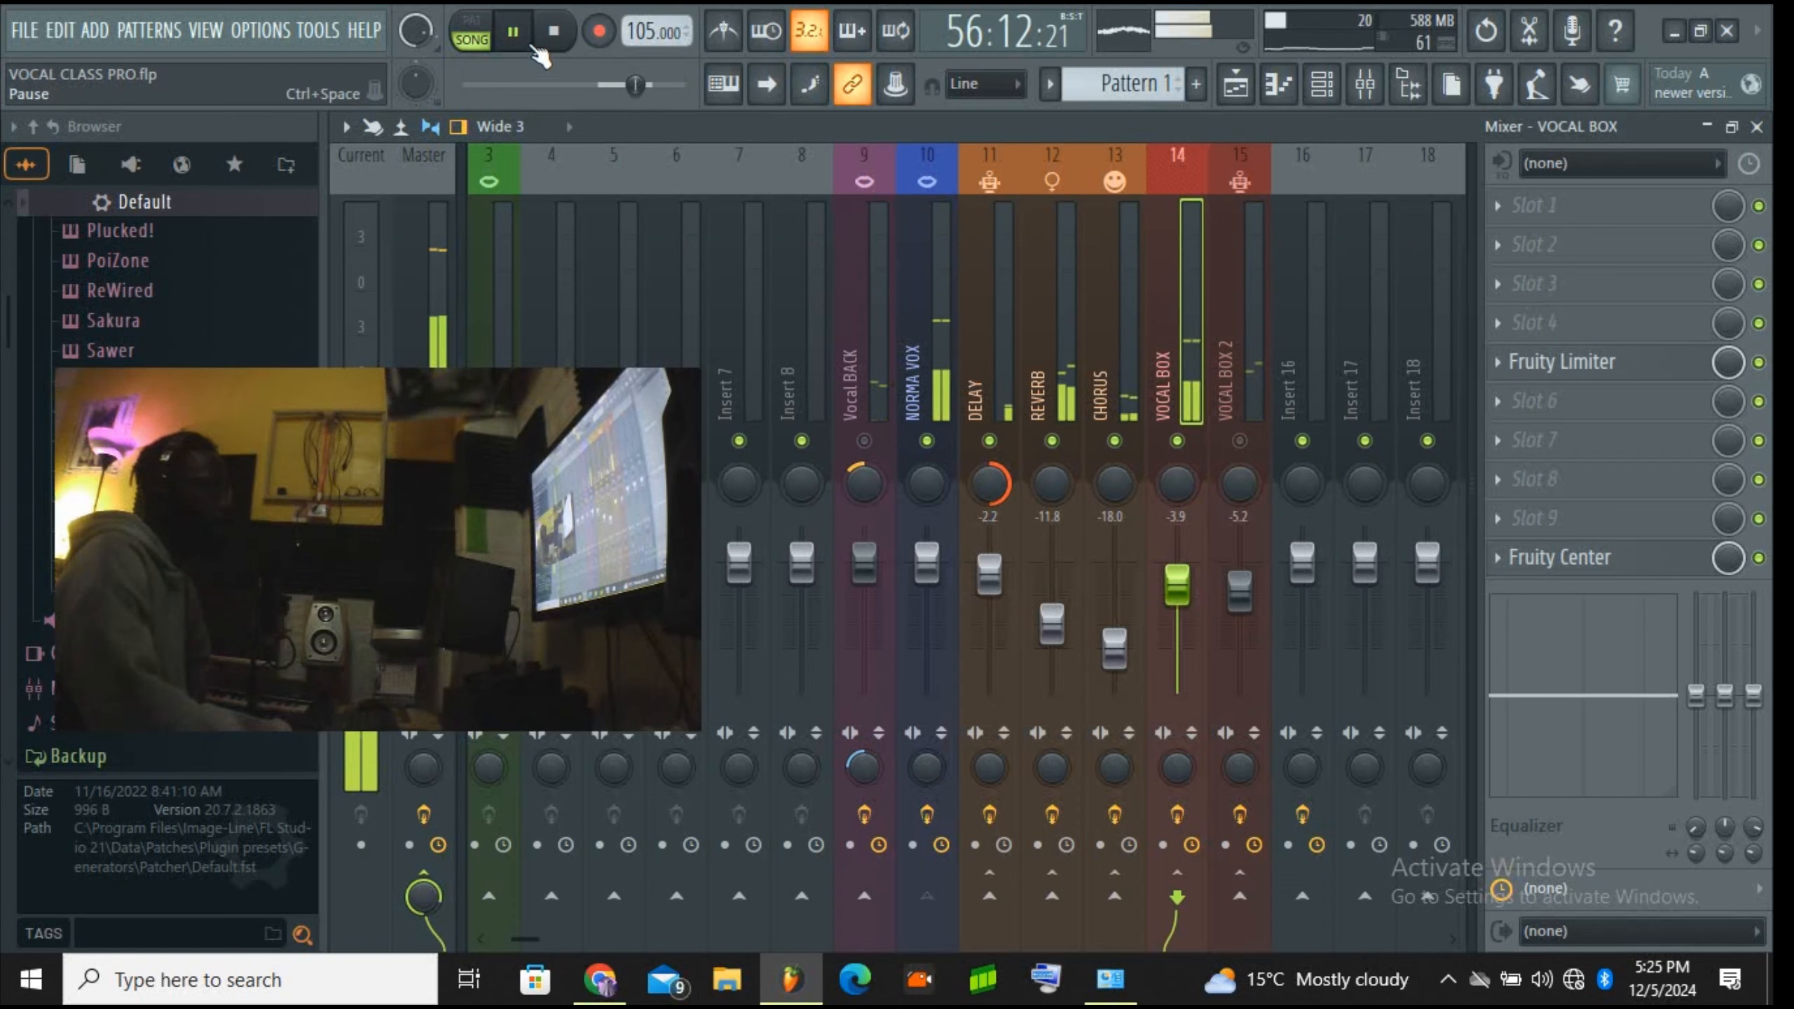
pyautogui.click(863, 442)
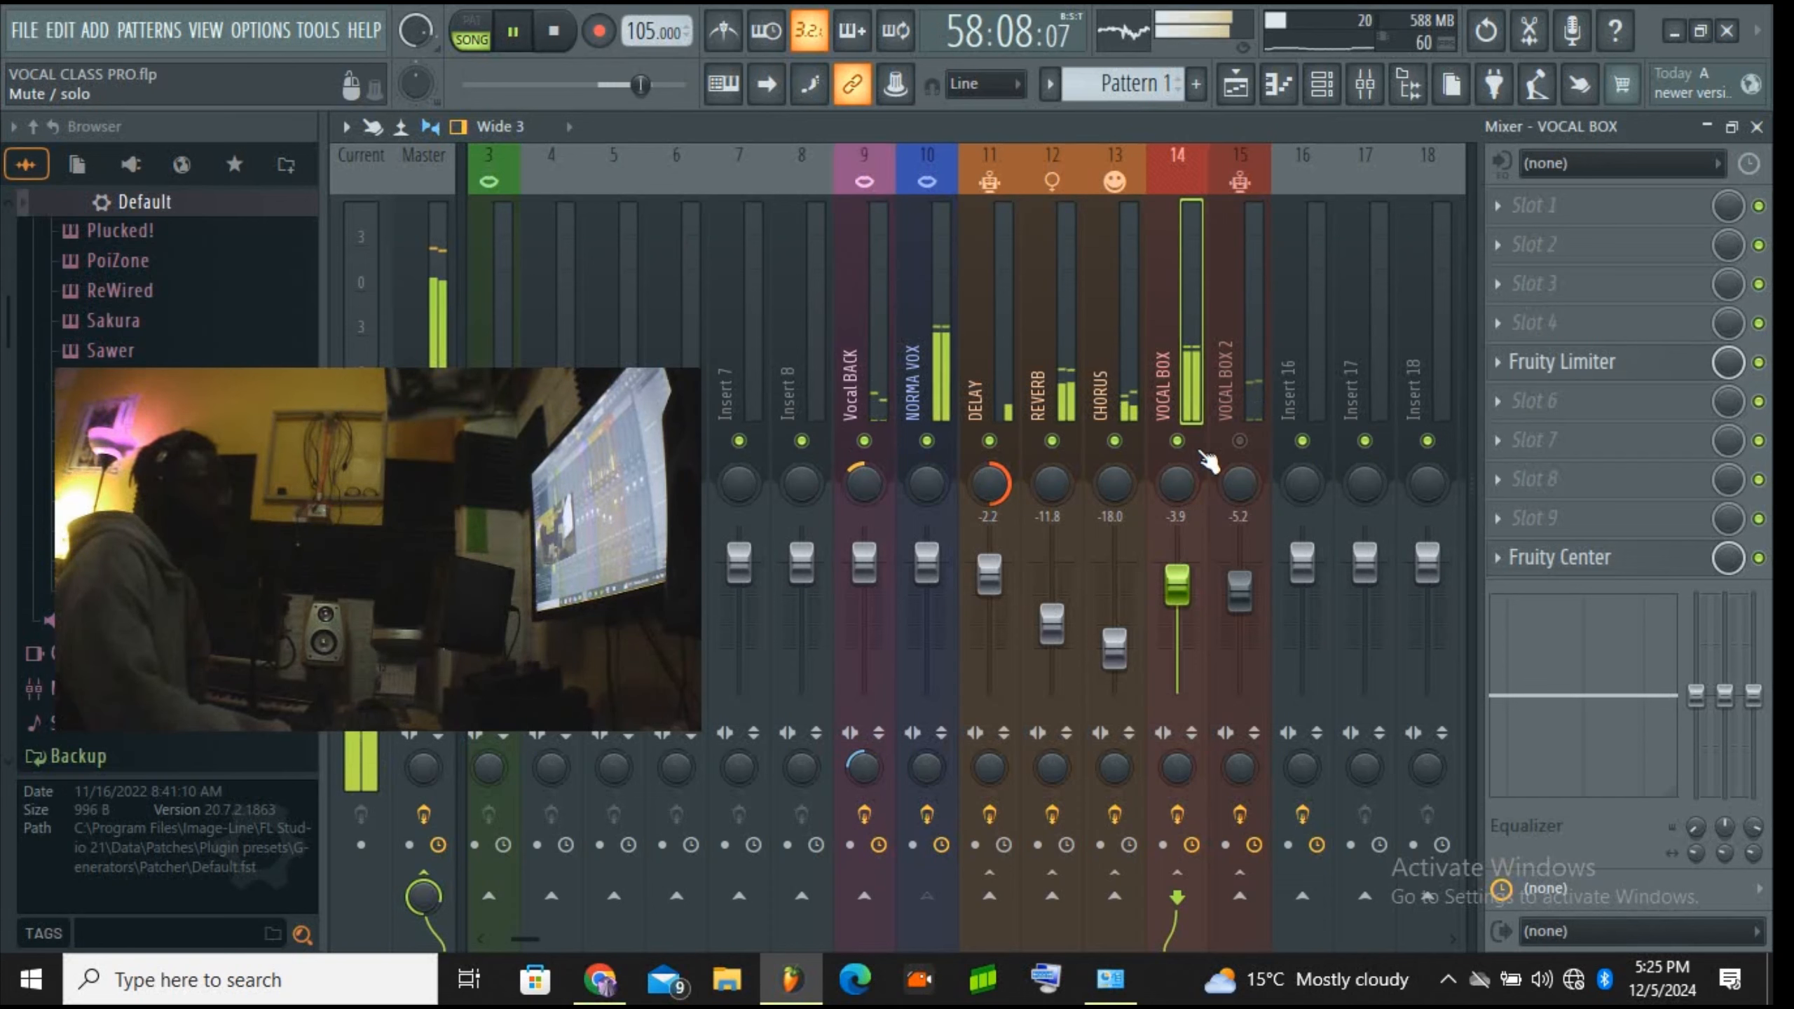
pyautogui.click(1240, 442)
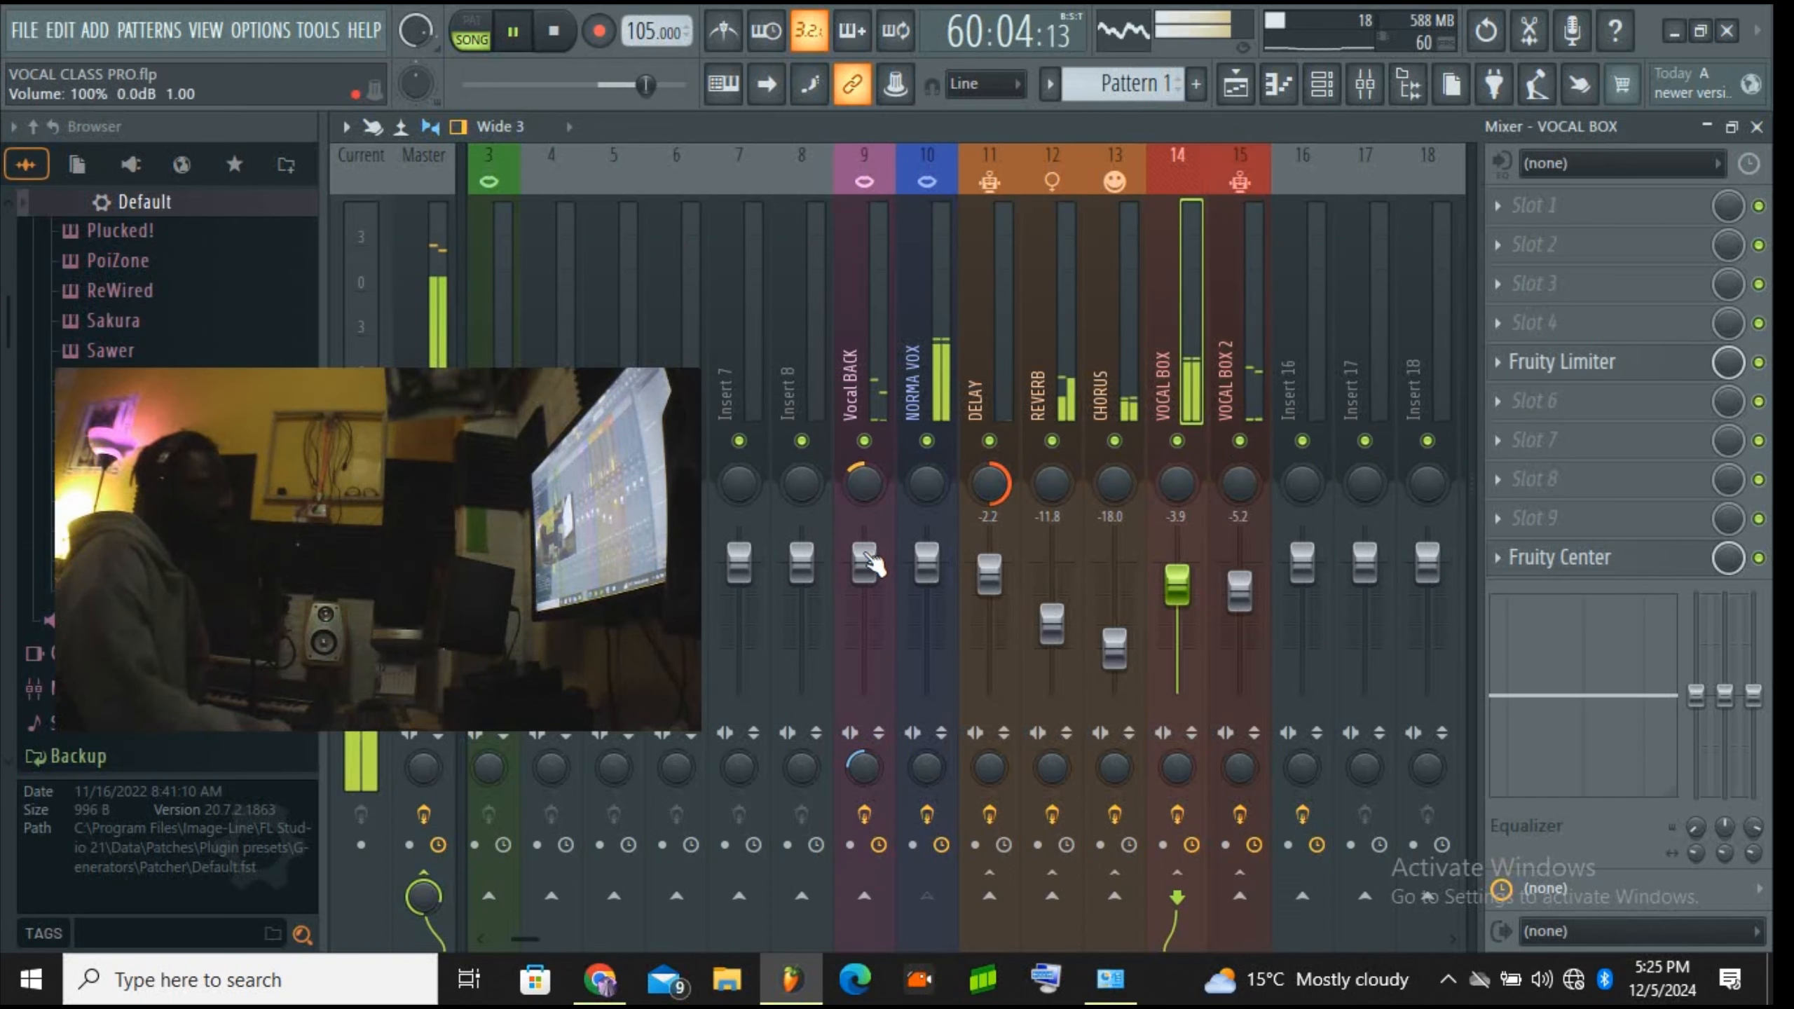
pyautogui.moveTo(869, 562); pyautogui.dragTo(869, 576)
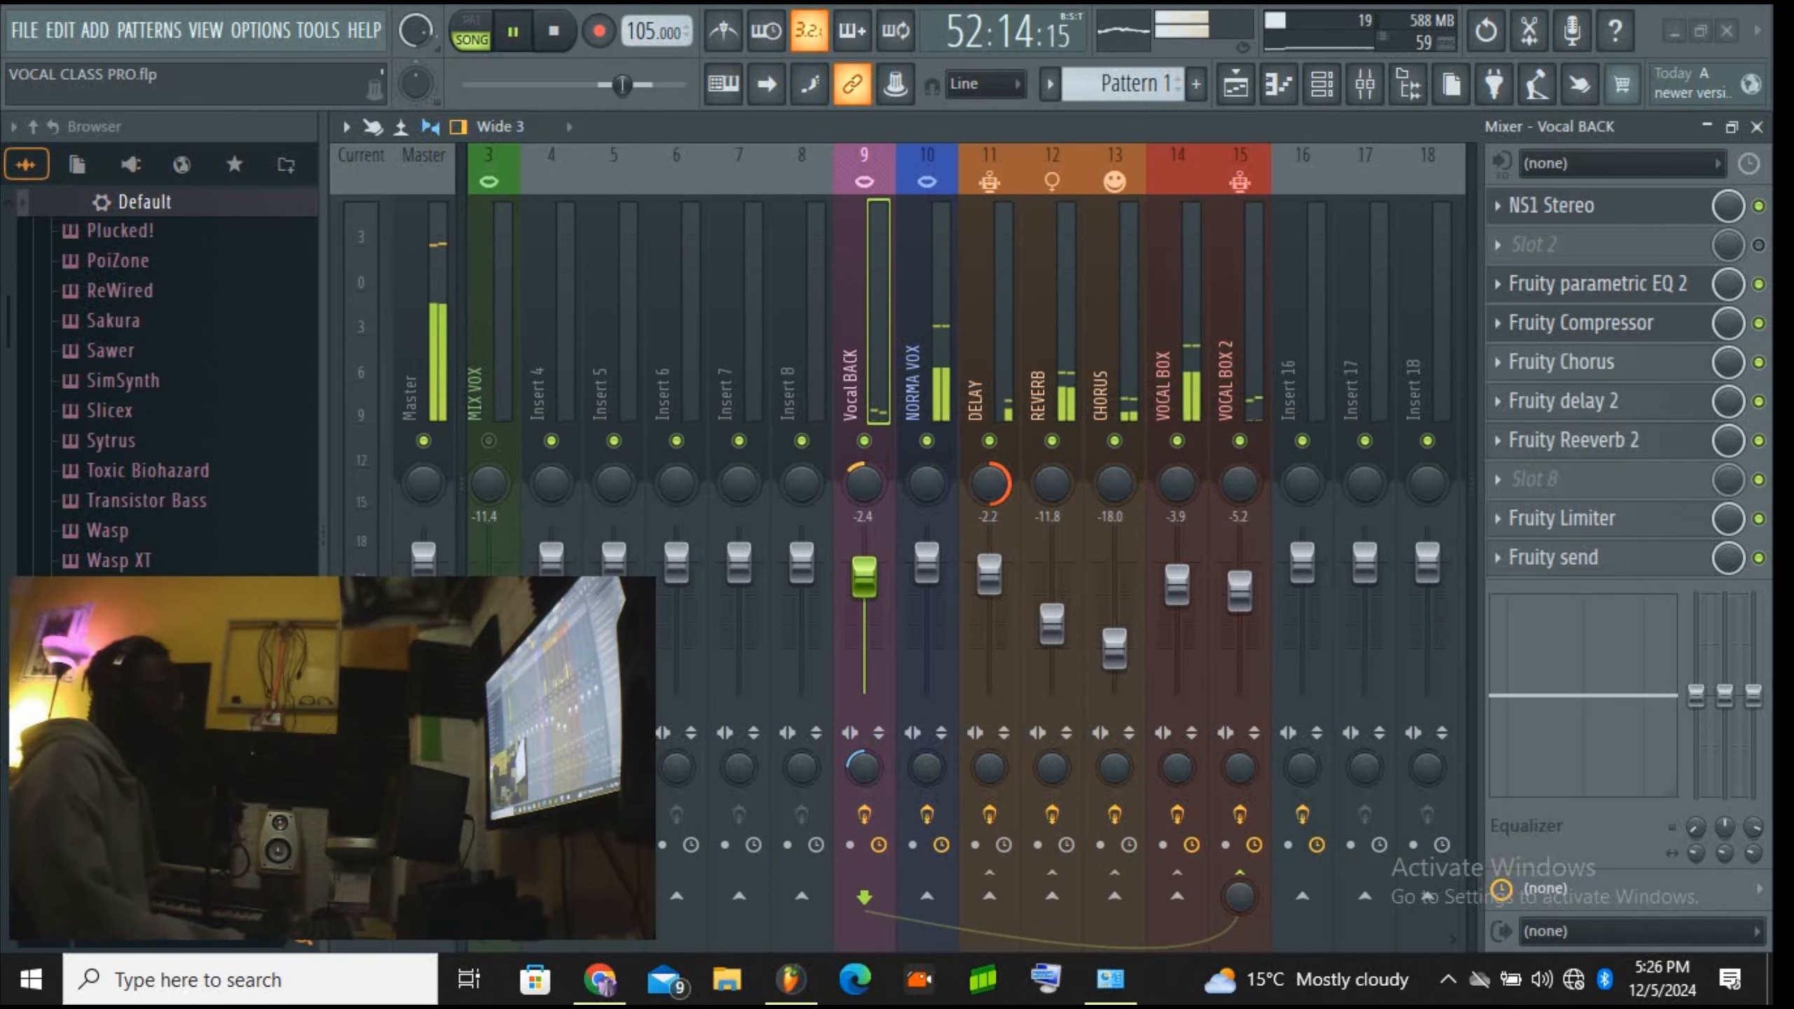
# Step: Clear the bar 45 to 61 time selection in the playlist and let the song play past bar 61 before pausing
pyautogui.click(1236, 84)
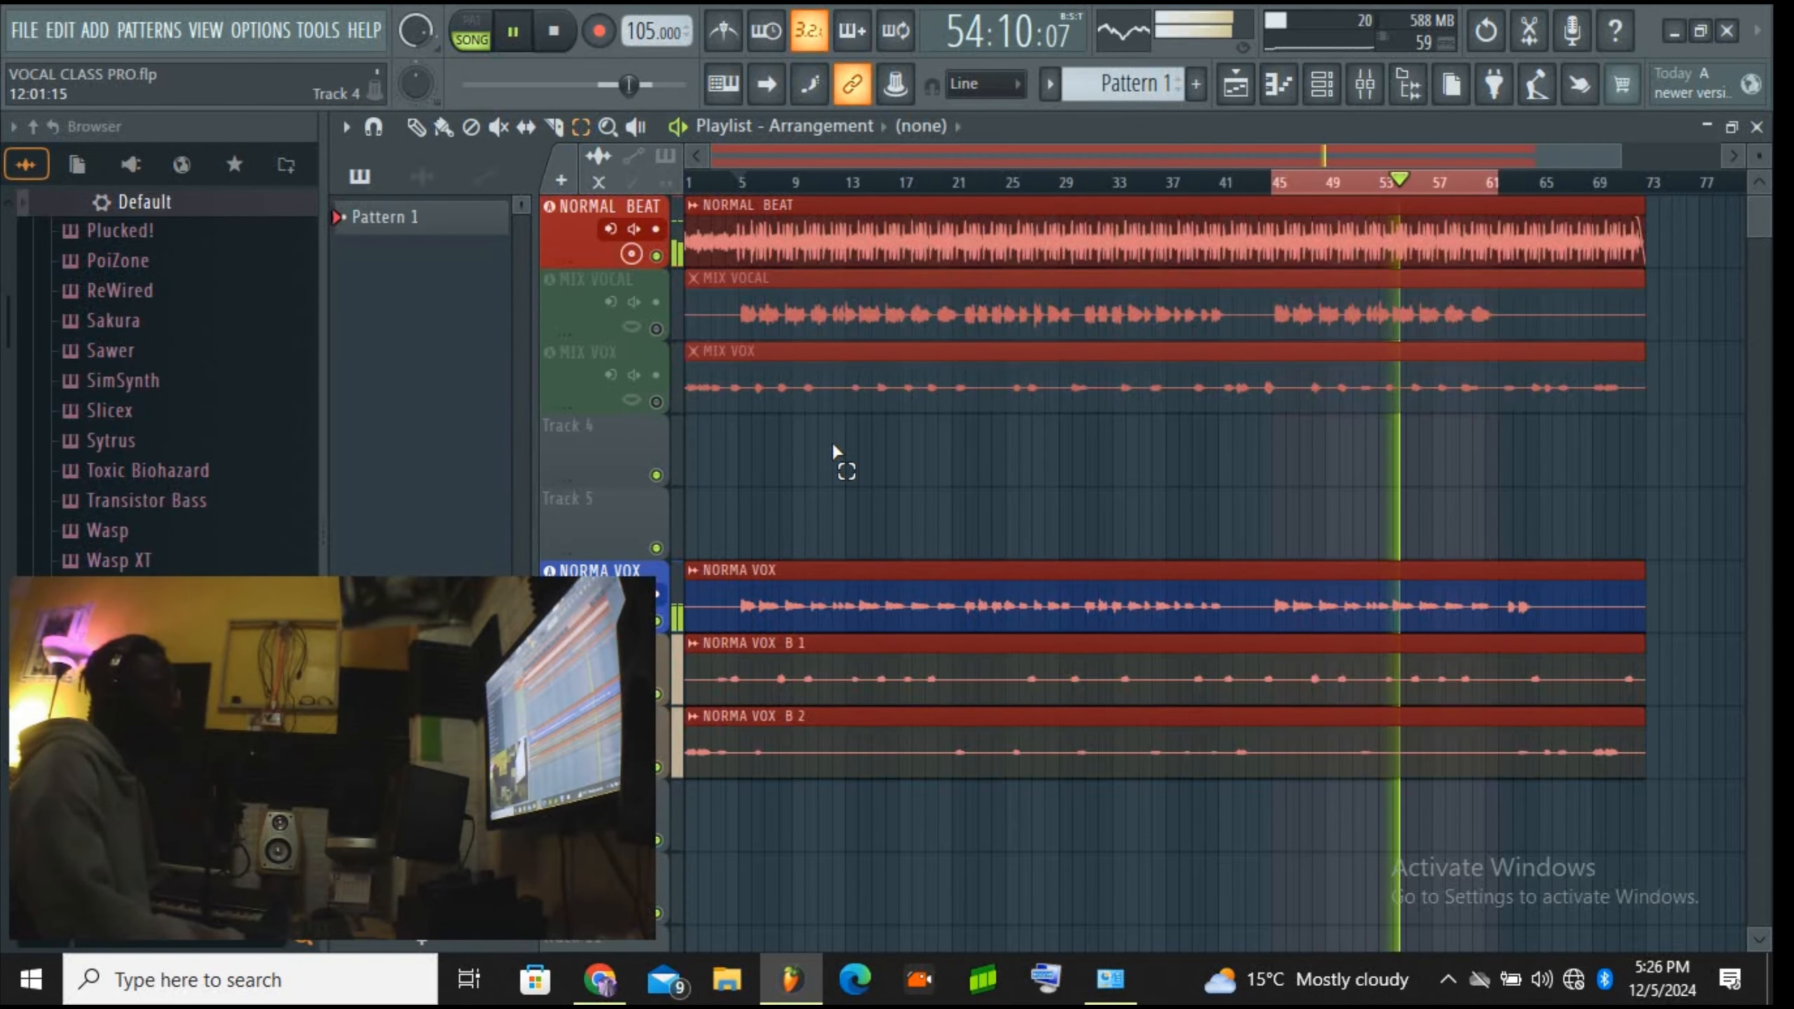
pyautogui.scroll(-3, 1474, 525)
pyautogui.scroll(-1, 1486, 512)
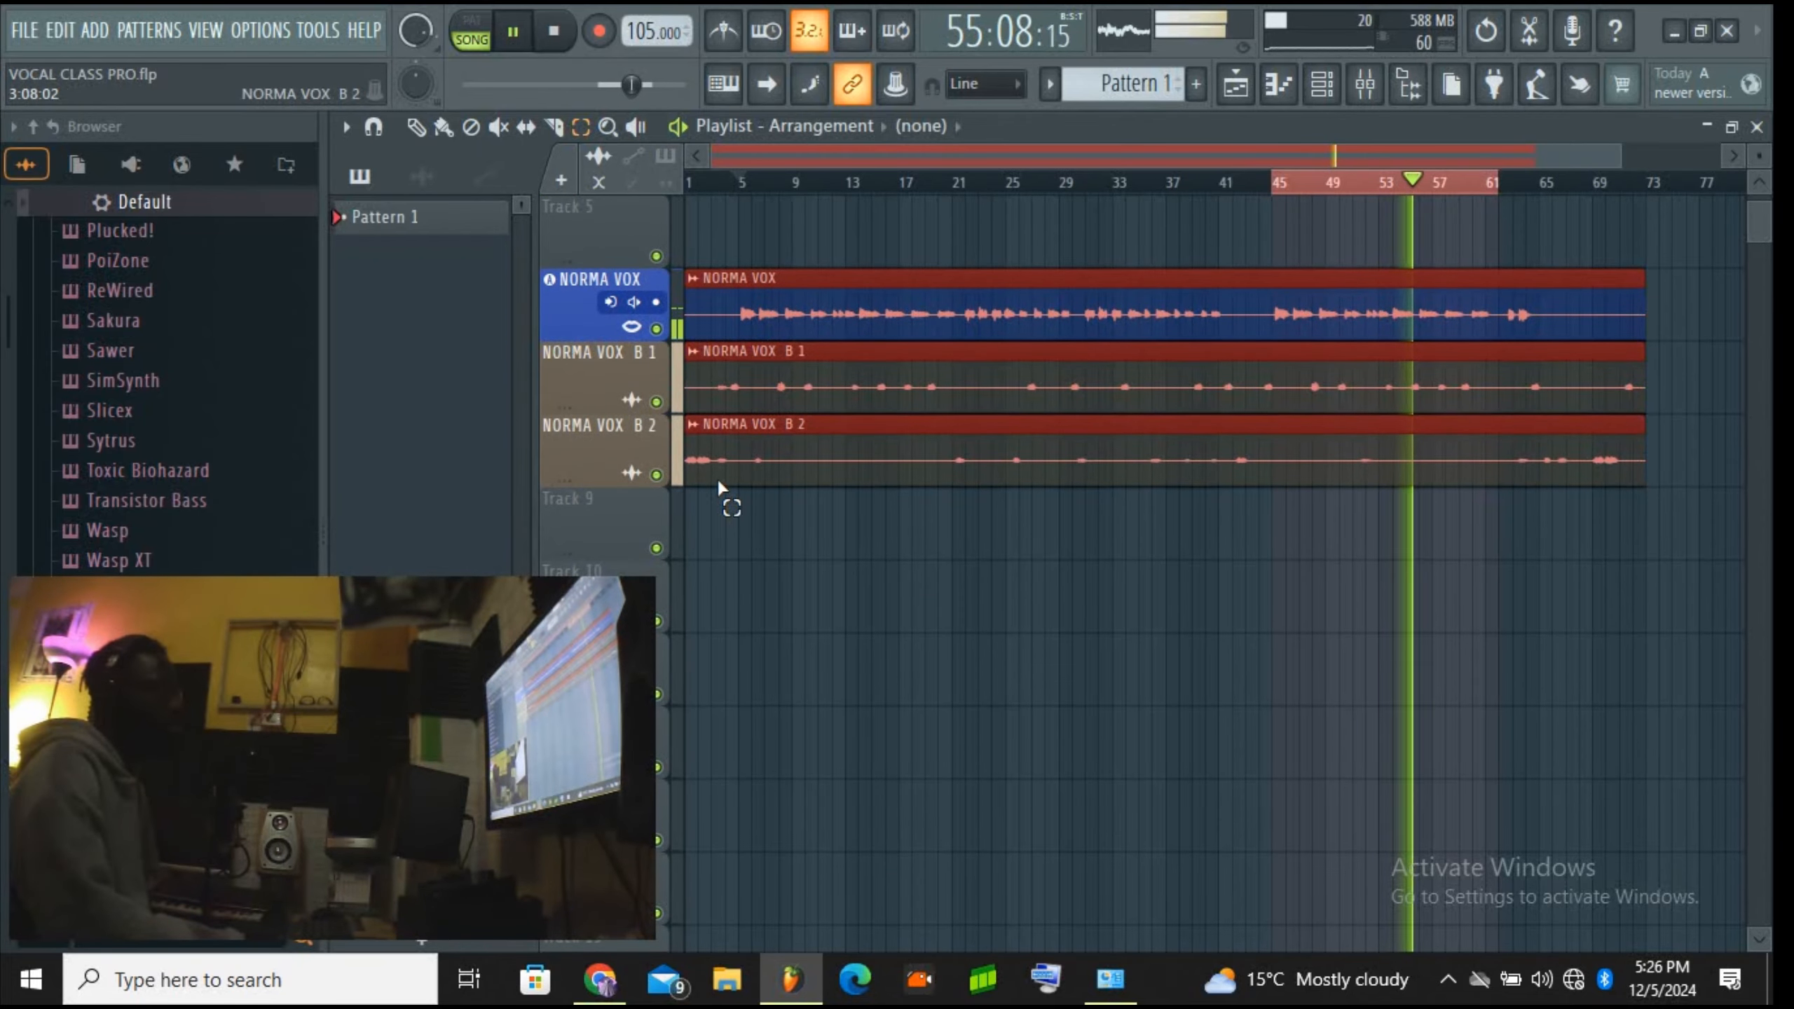
pyautogui.keyDown('ctrl'); pyautogui.click(1173, 182); pyautogui.keyUp('ctrl')
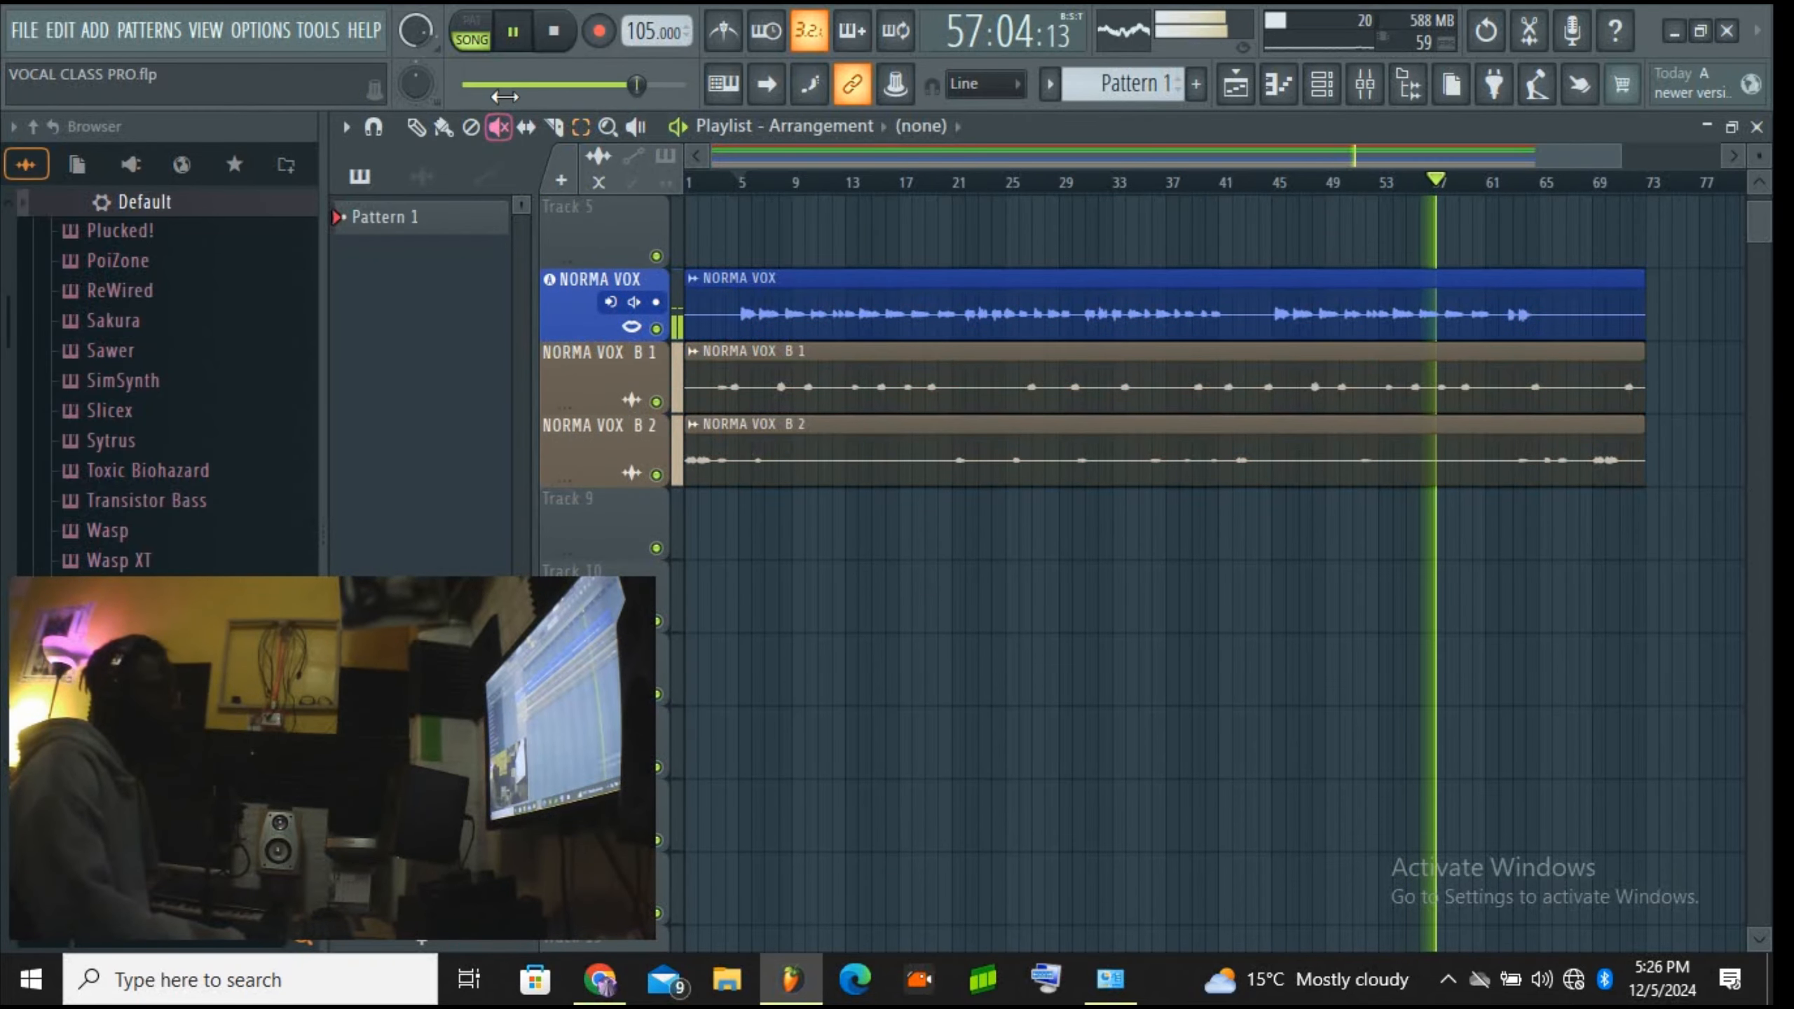
pyautogui.click(1337, 88)
pyautogui.click(1249, 91)
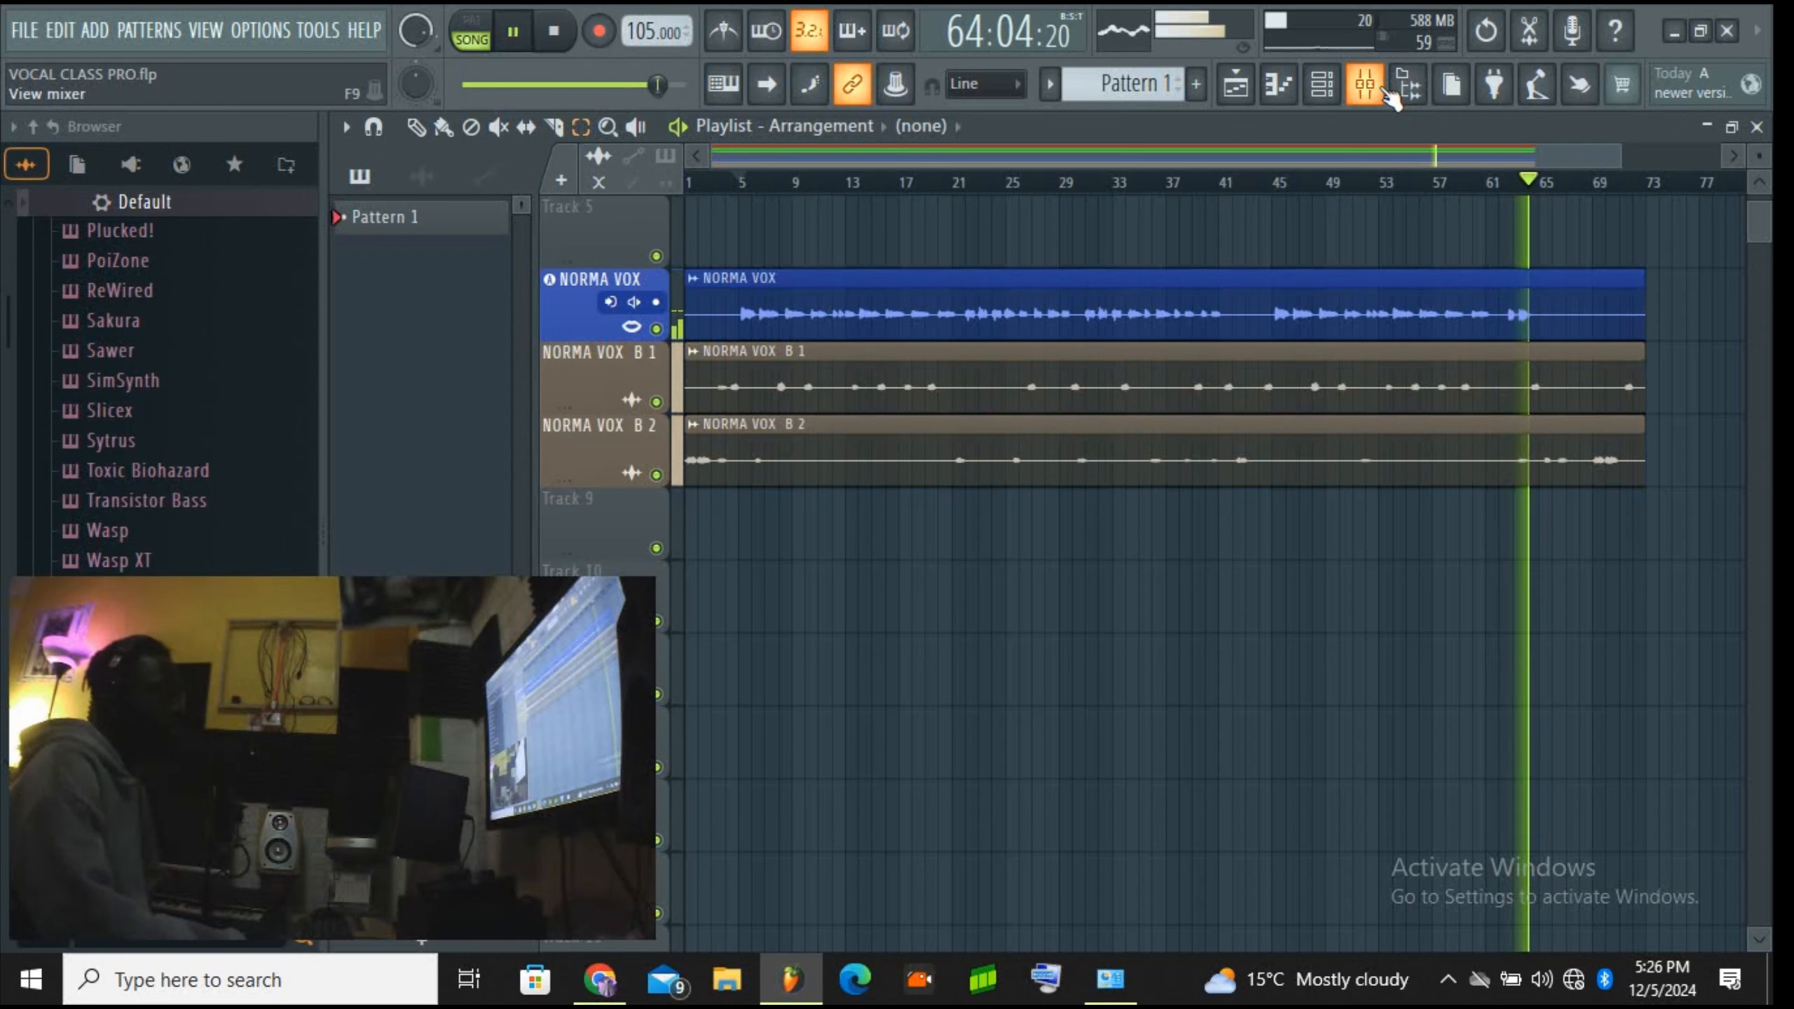
pyautogui.click(521, 34)
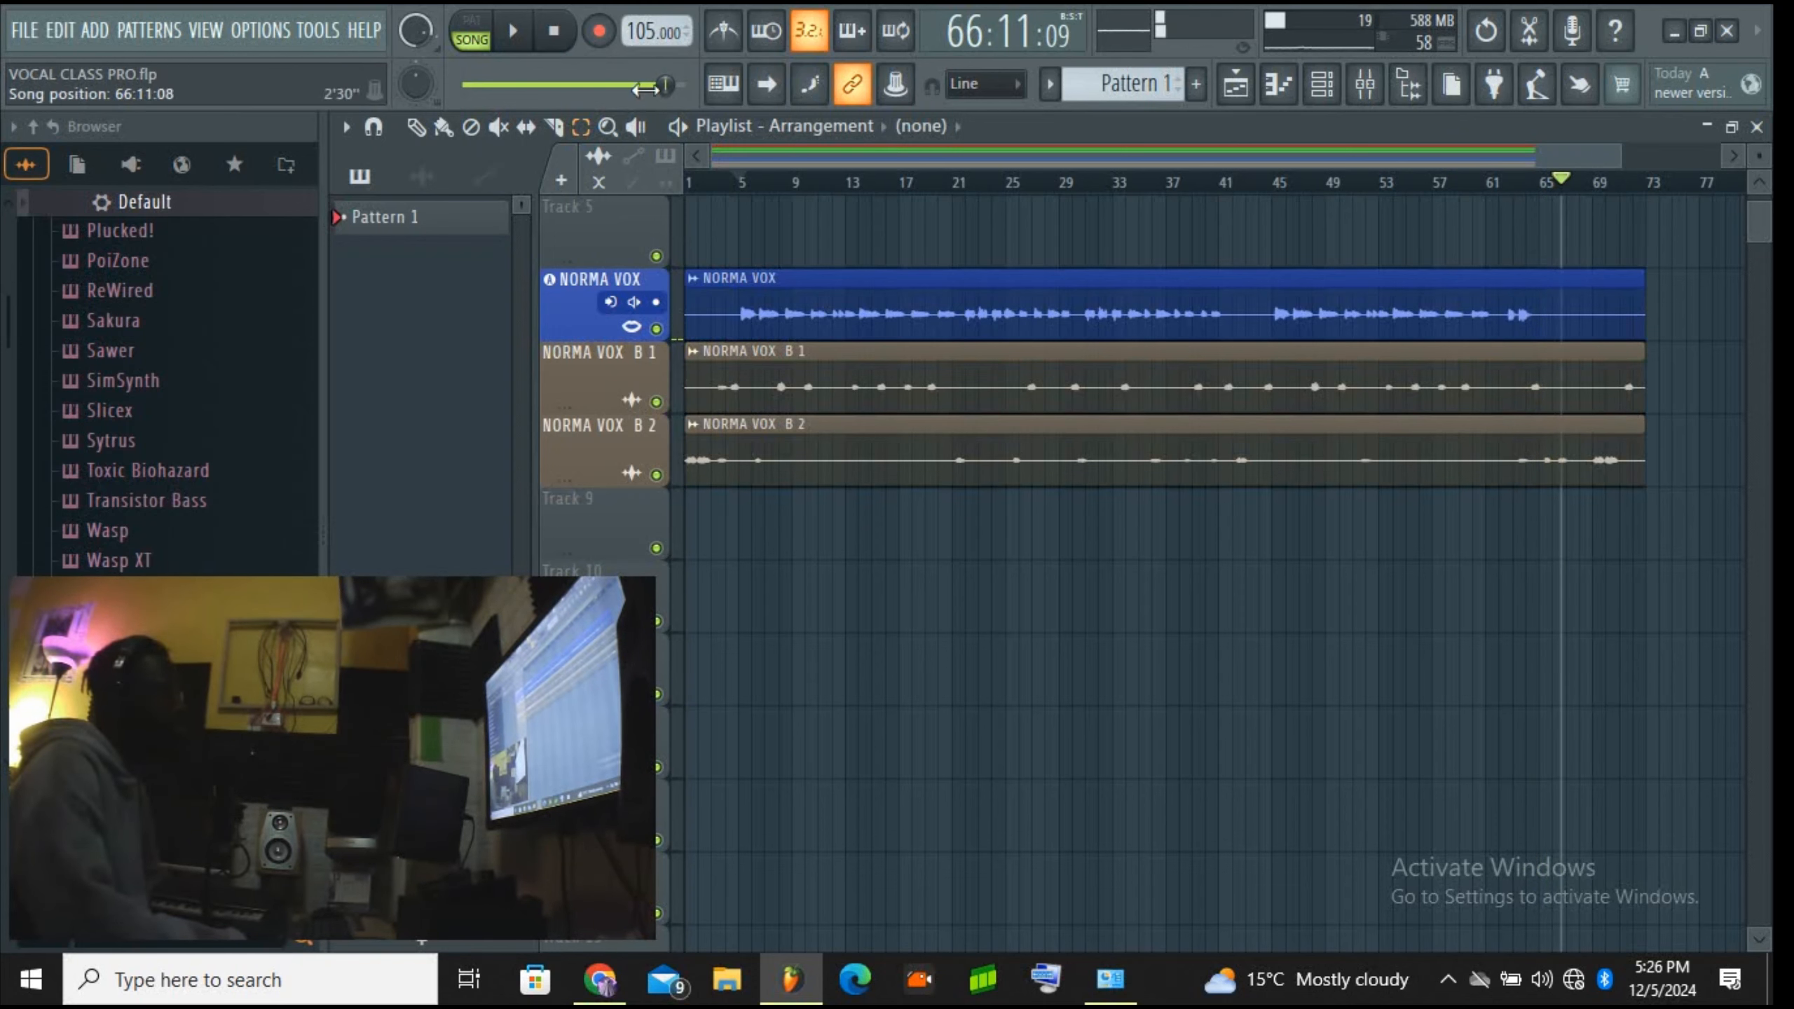
# Step: Slice the NORMA VOX clip at about bar 61 and delete the piece after the cut
pyautogui.scroll(2, 1326, 311)
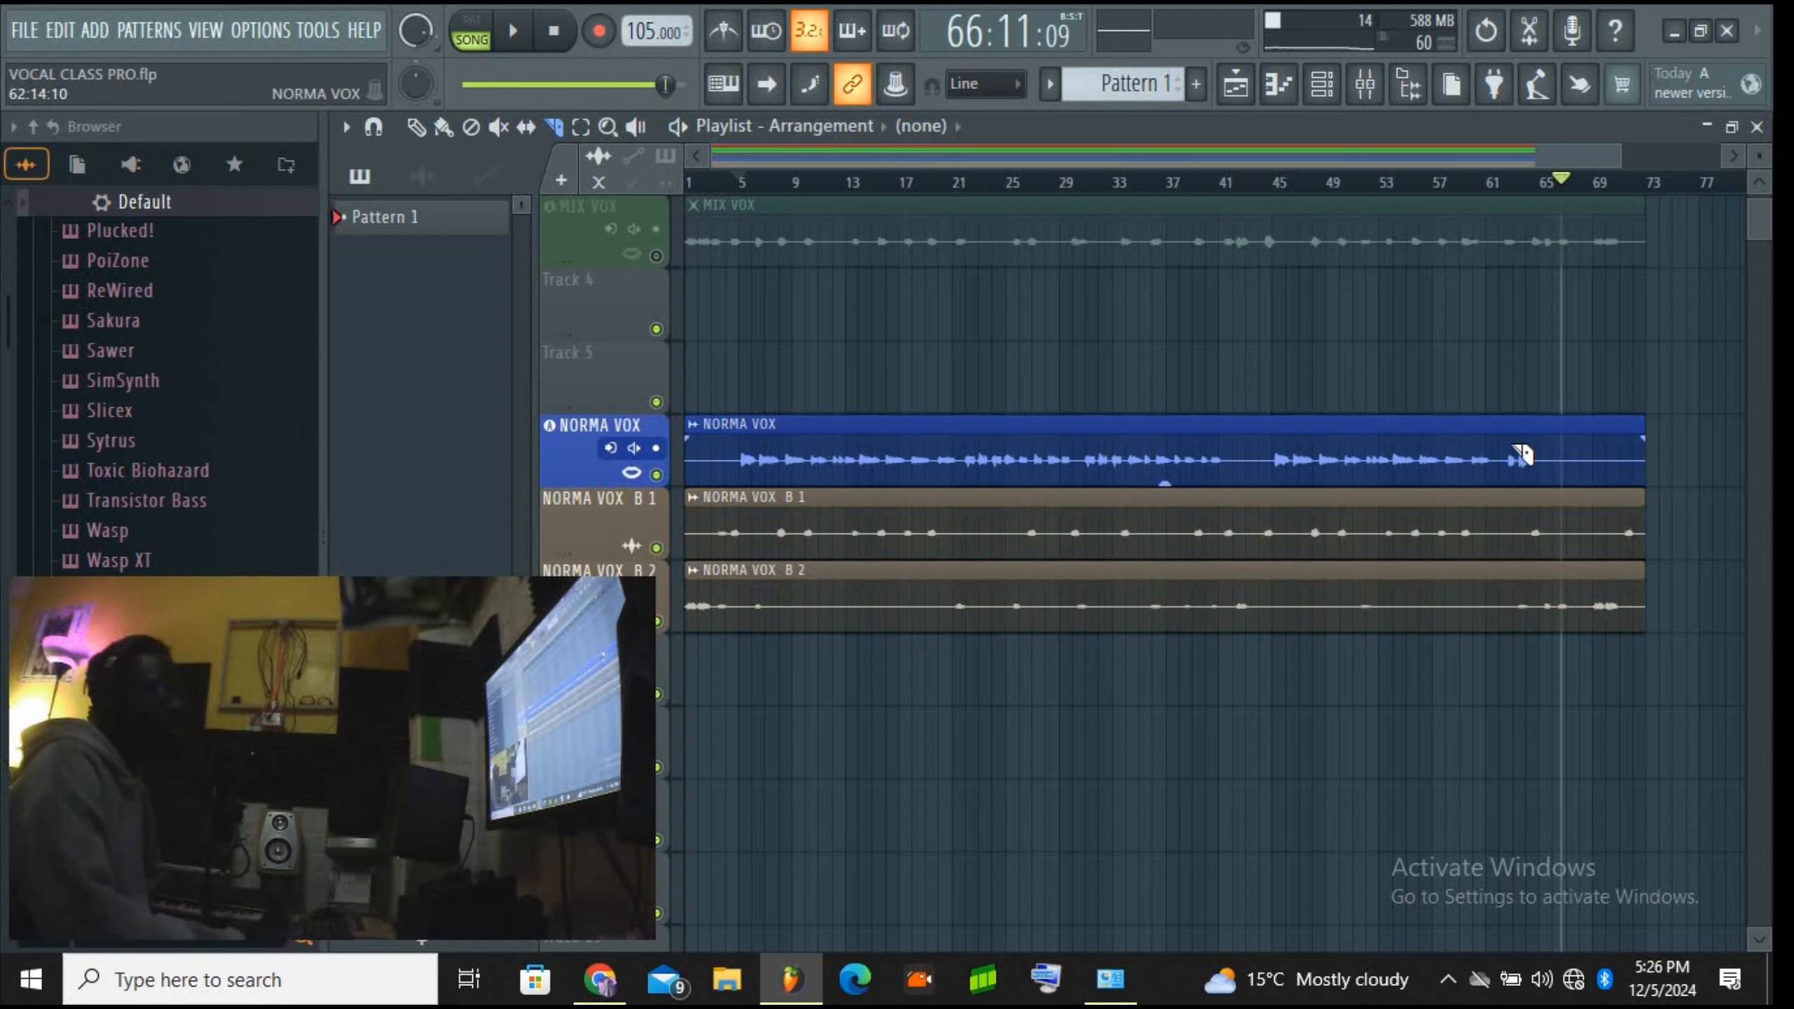
pyautogui.scroll(2, 1541, 405)
pyautogui.scroll(-2, 1541, 420)
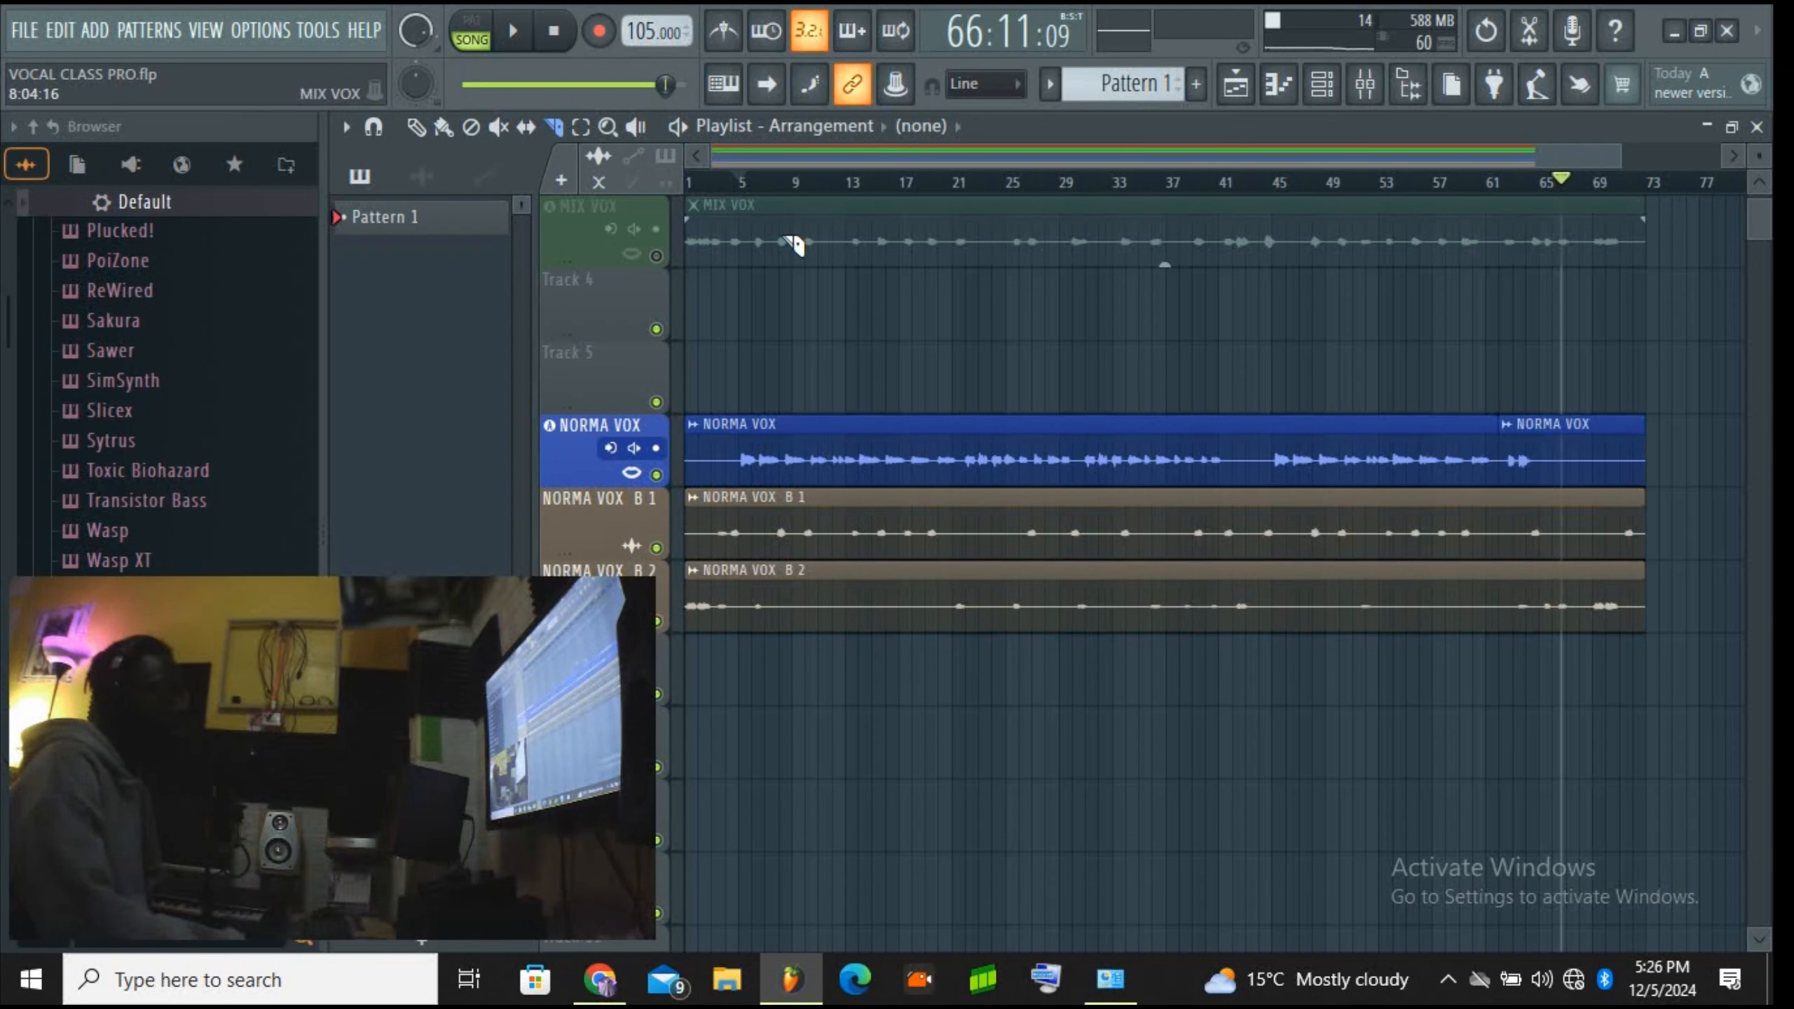
pyautogui.rightClick(1559, 452)
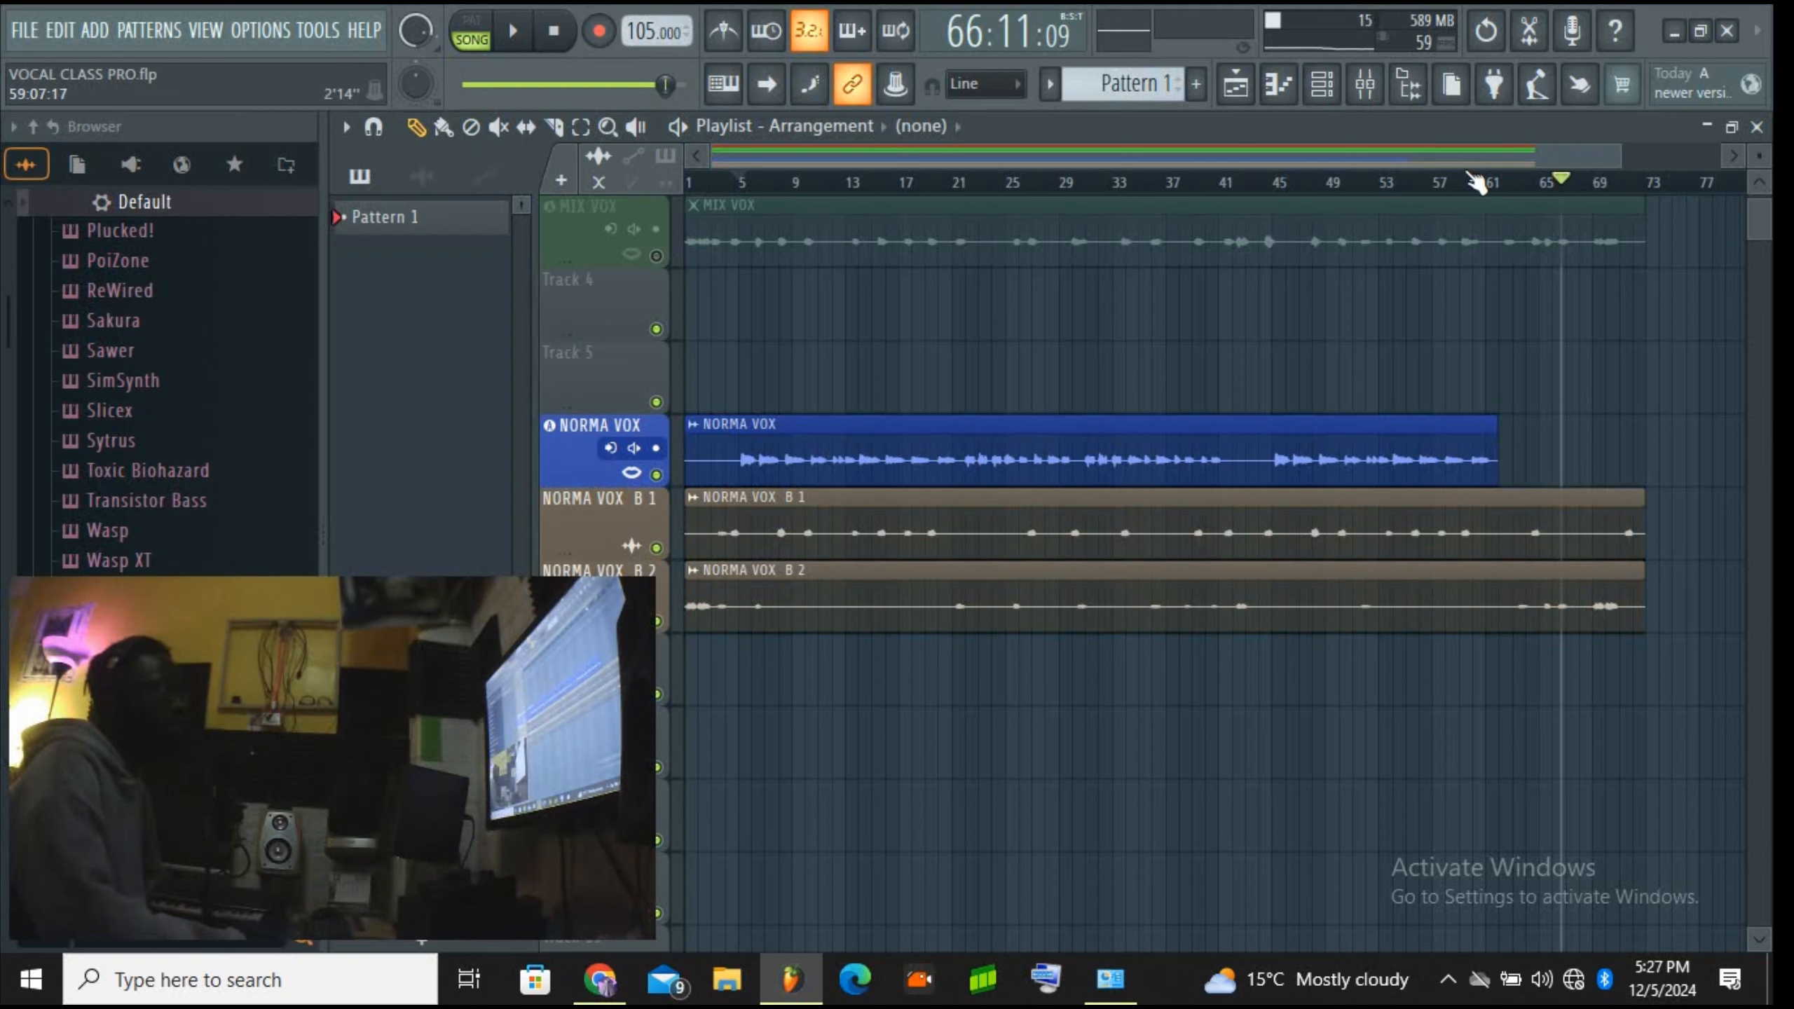
# Step: Unmute the MIX VOX track and audition the end of the song from about bar 61
pyautogui.click(1499, 185)
pyautogui.click(515, 36)
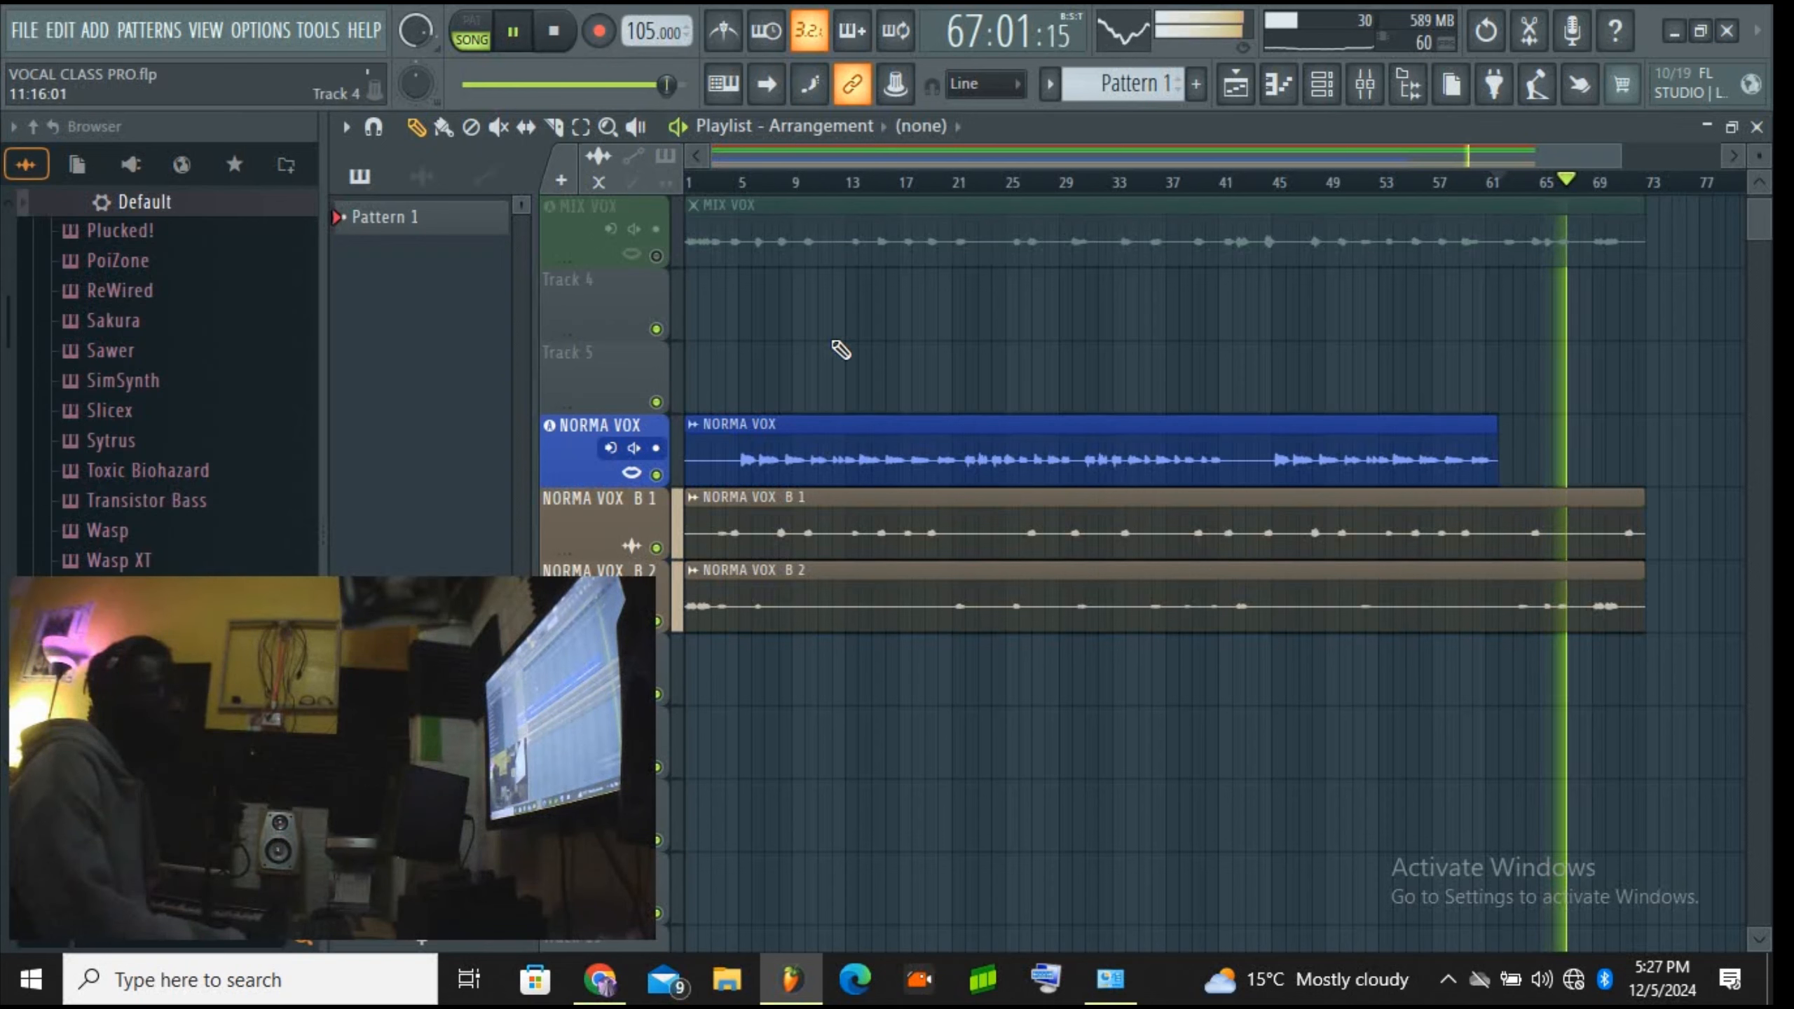
pyautogui.click(656, 256)
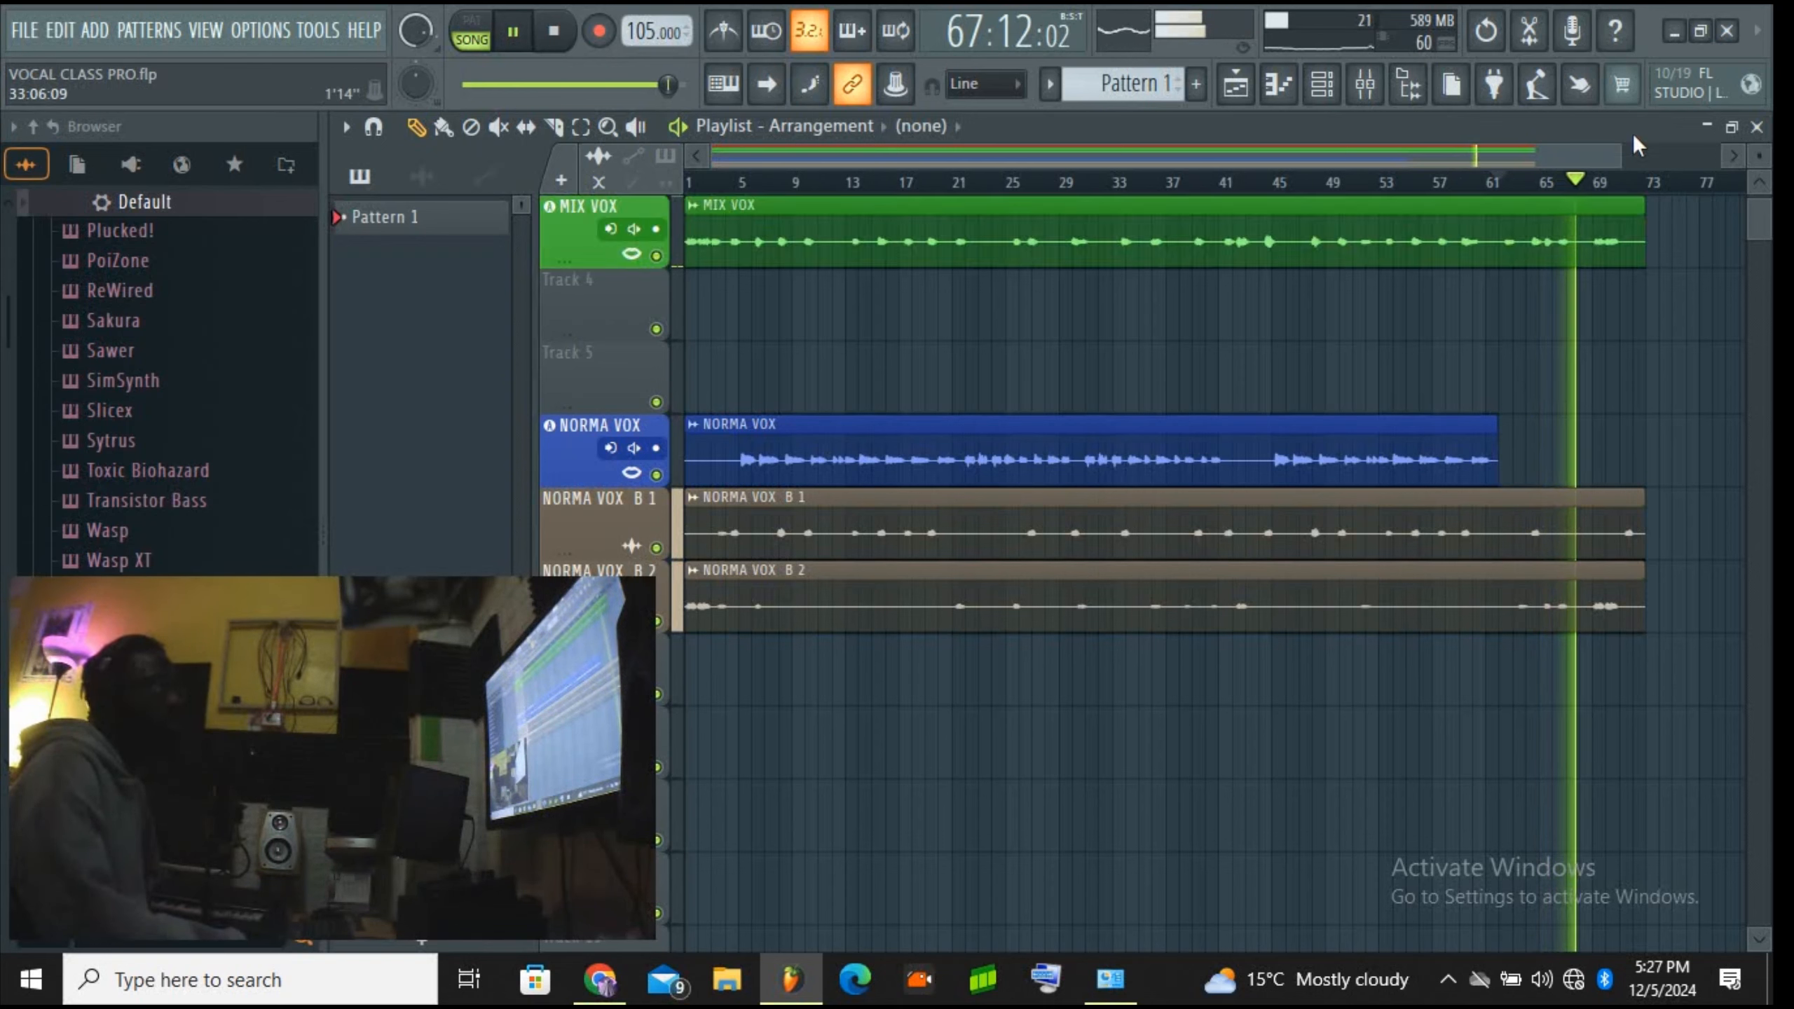
pyautogui.click(1503, 185)
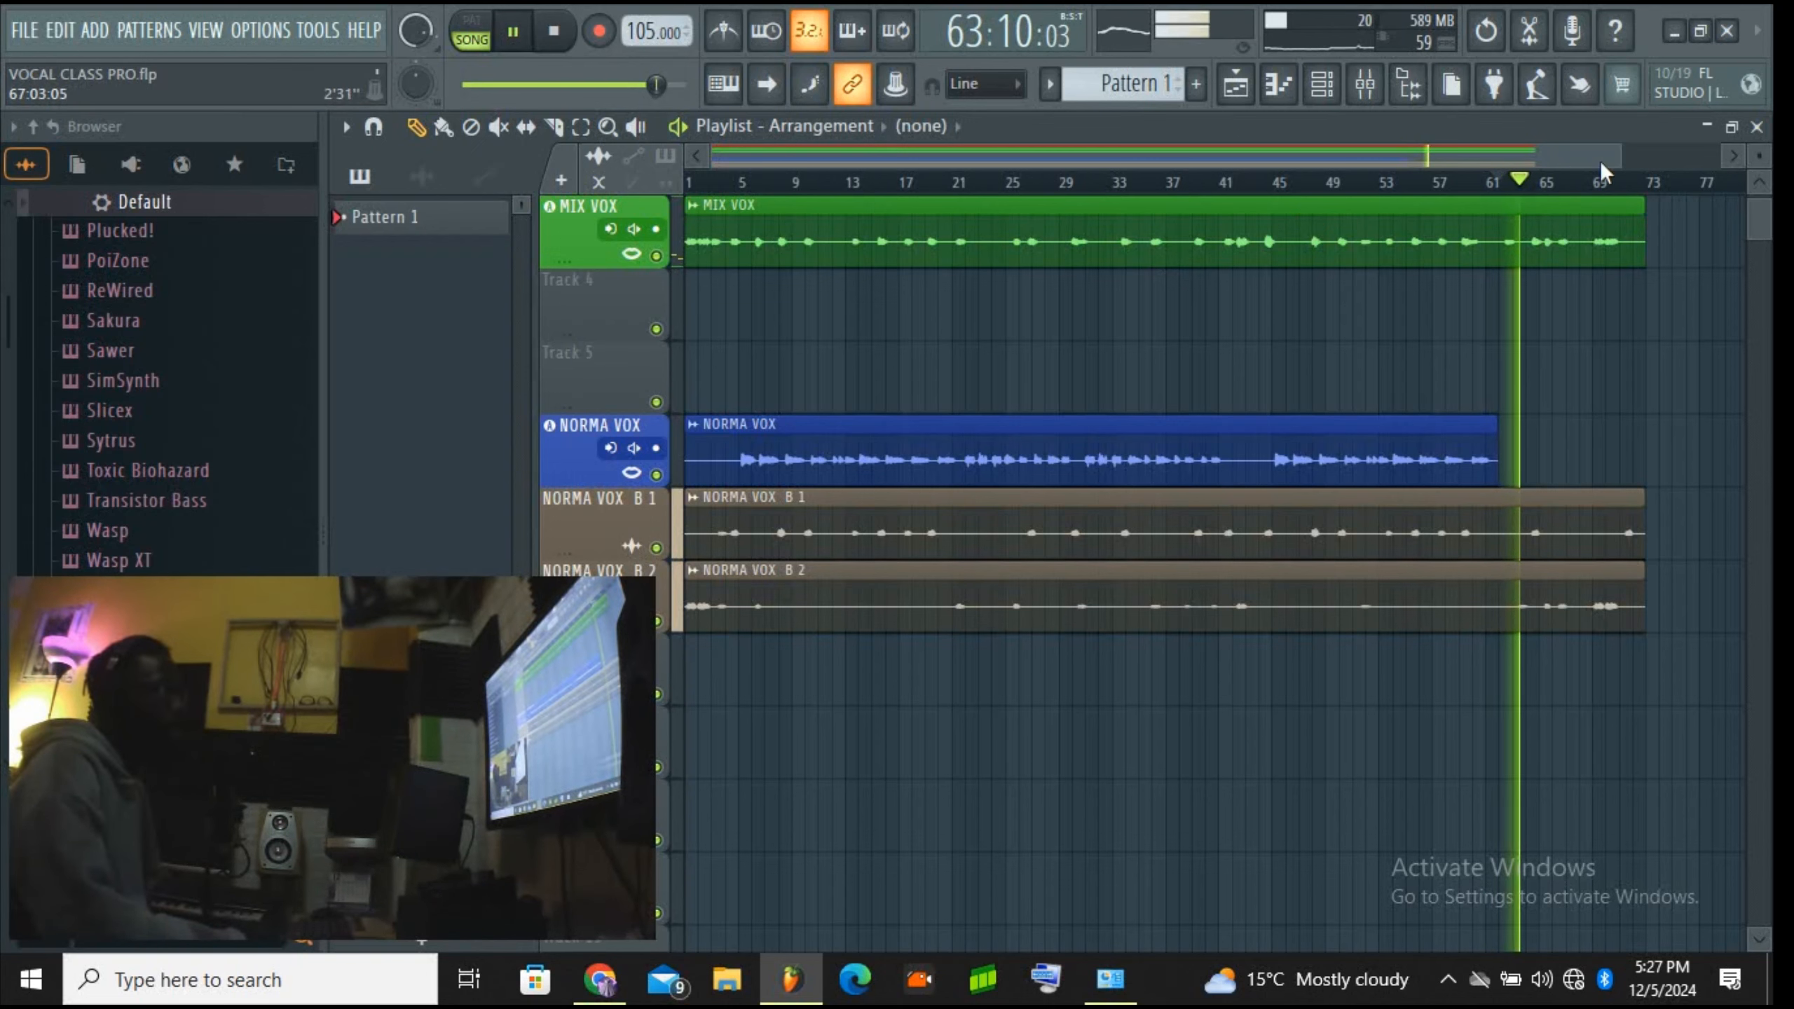
# Step: Check the beat and vocal channel levels in the mixer, then replay the song's ending from about bar 62 in the playlist
pyautogui.click(1360, 86)
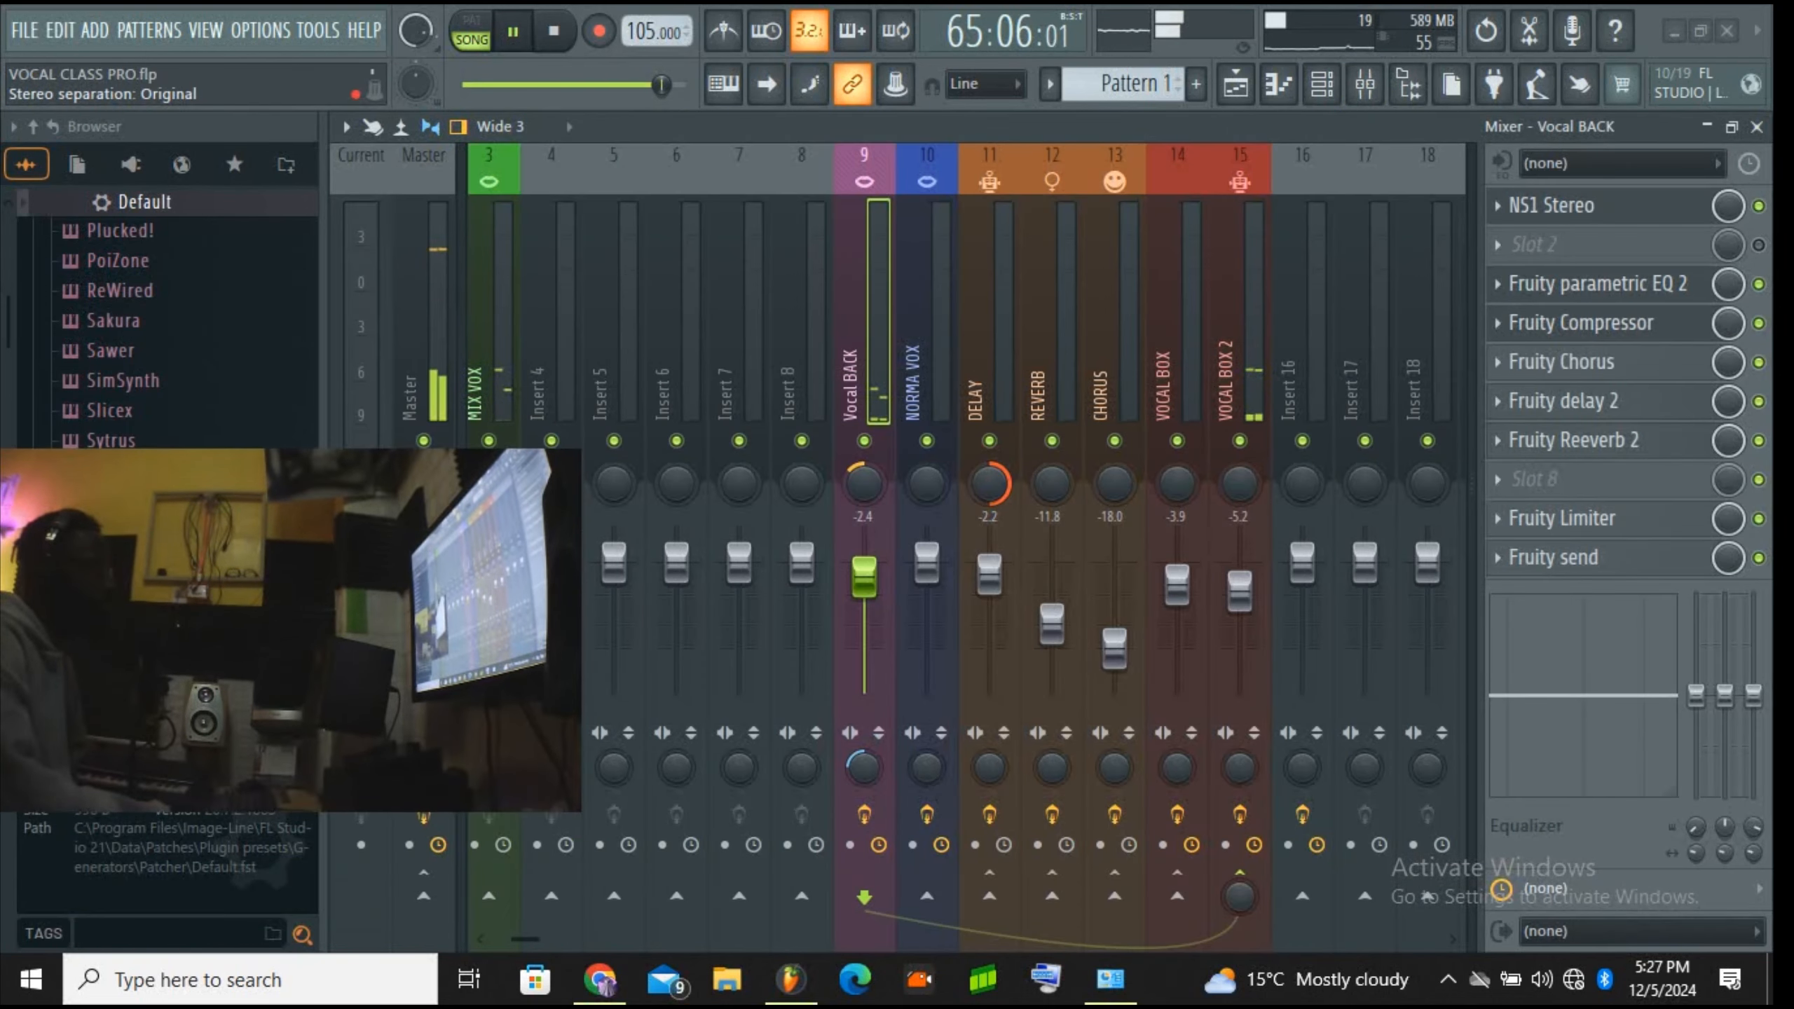
pyautogui.moveTo(533, 934); pyautogui.dragTo(516, 936)
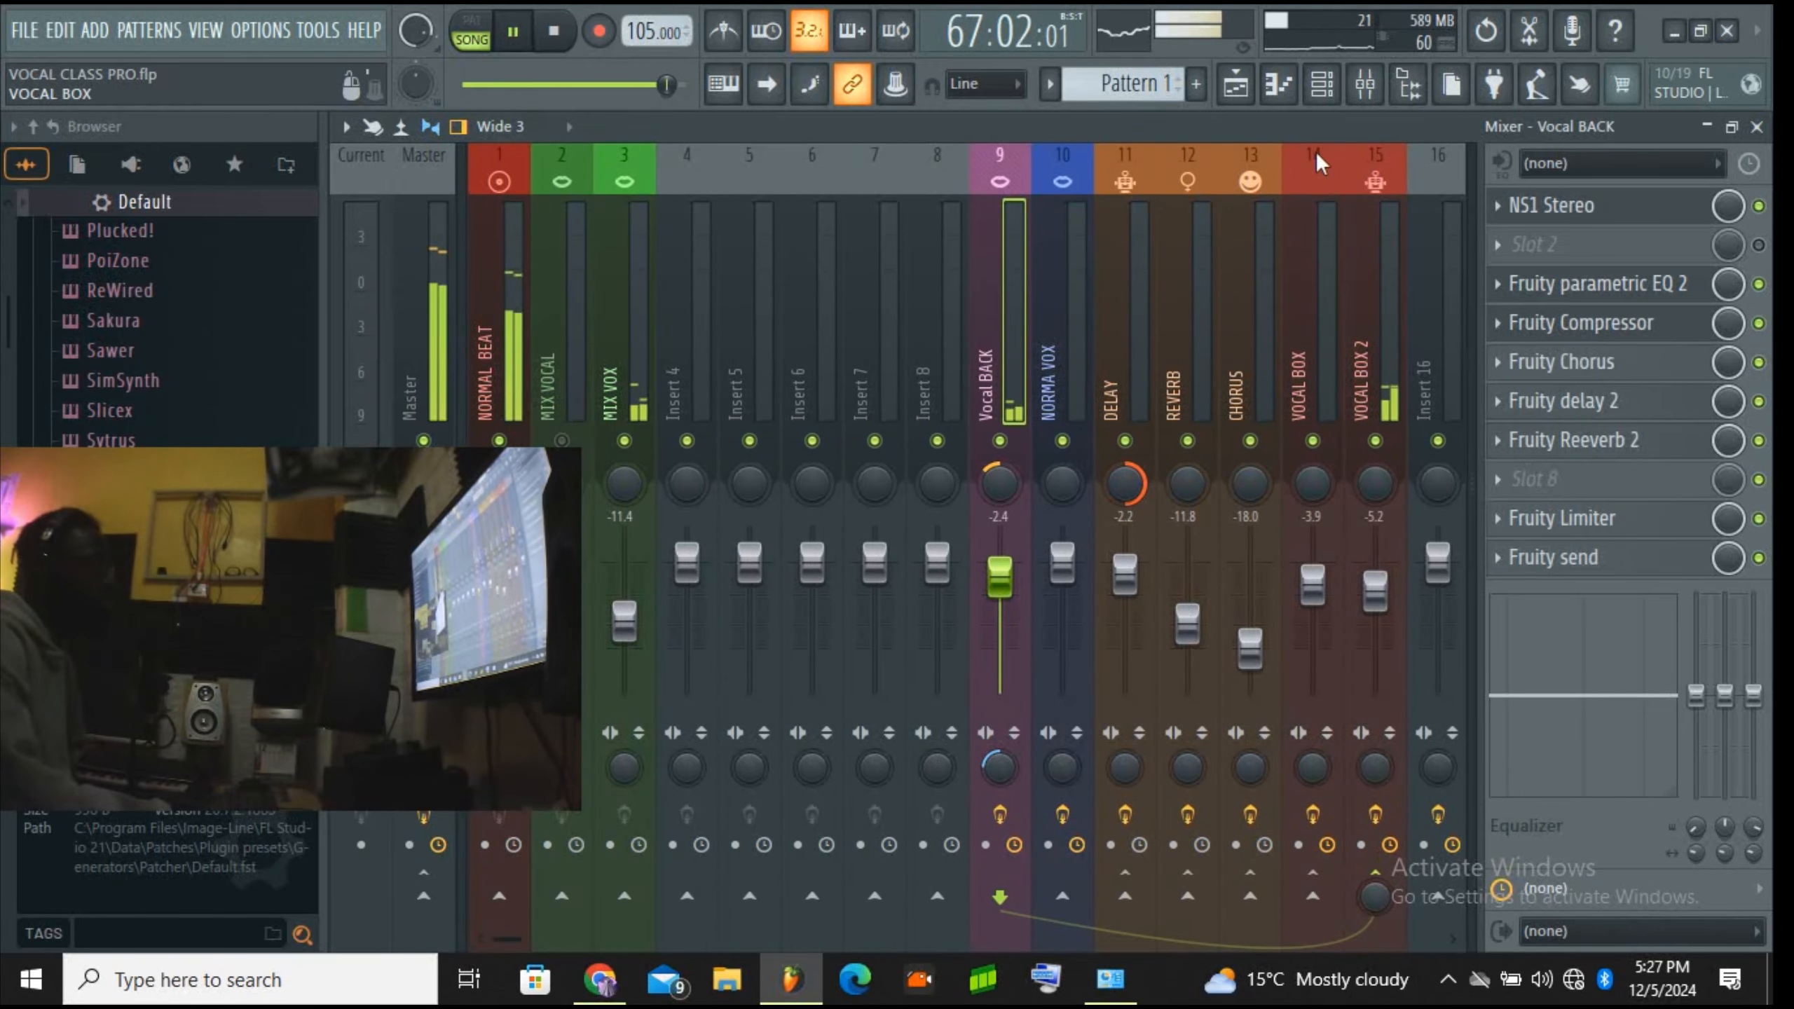
pyautogui.click(1237, 83)
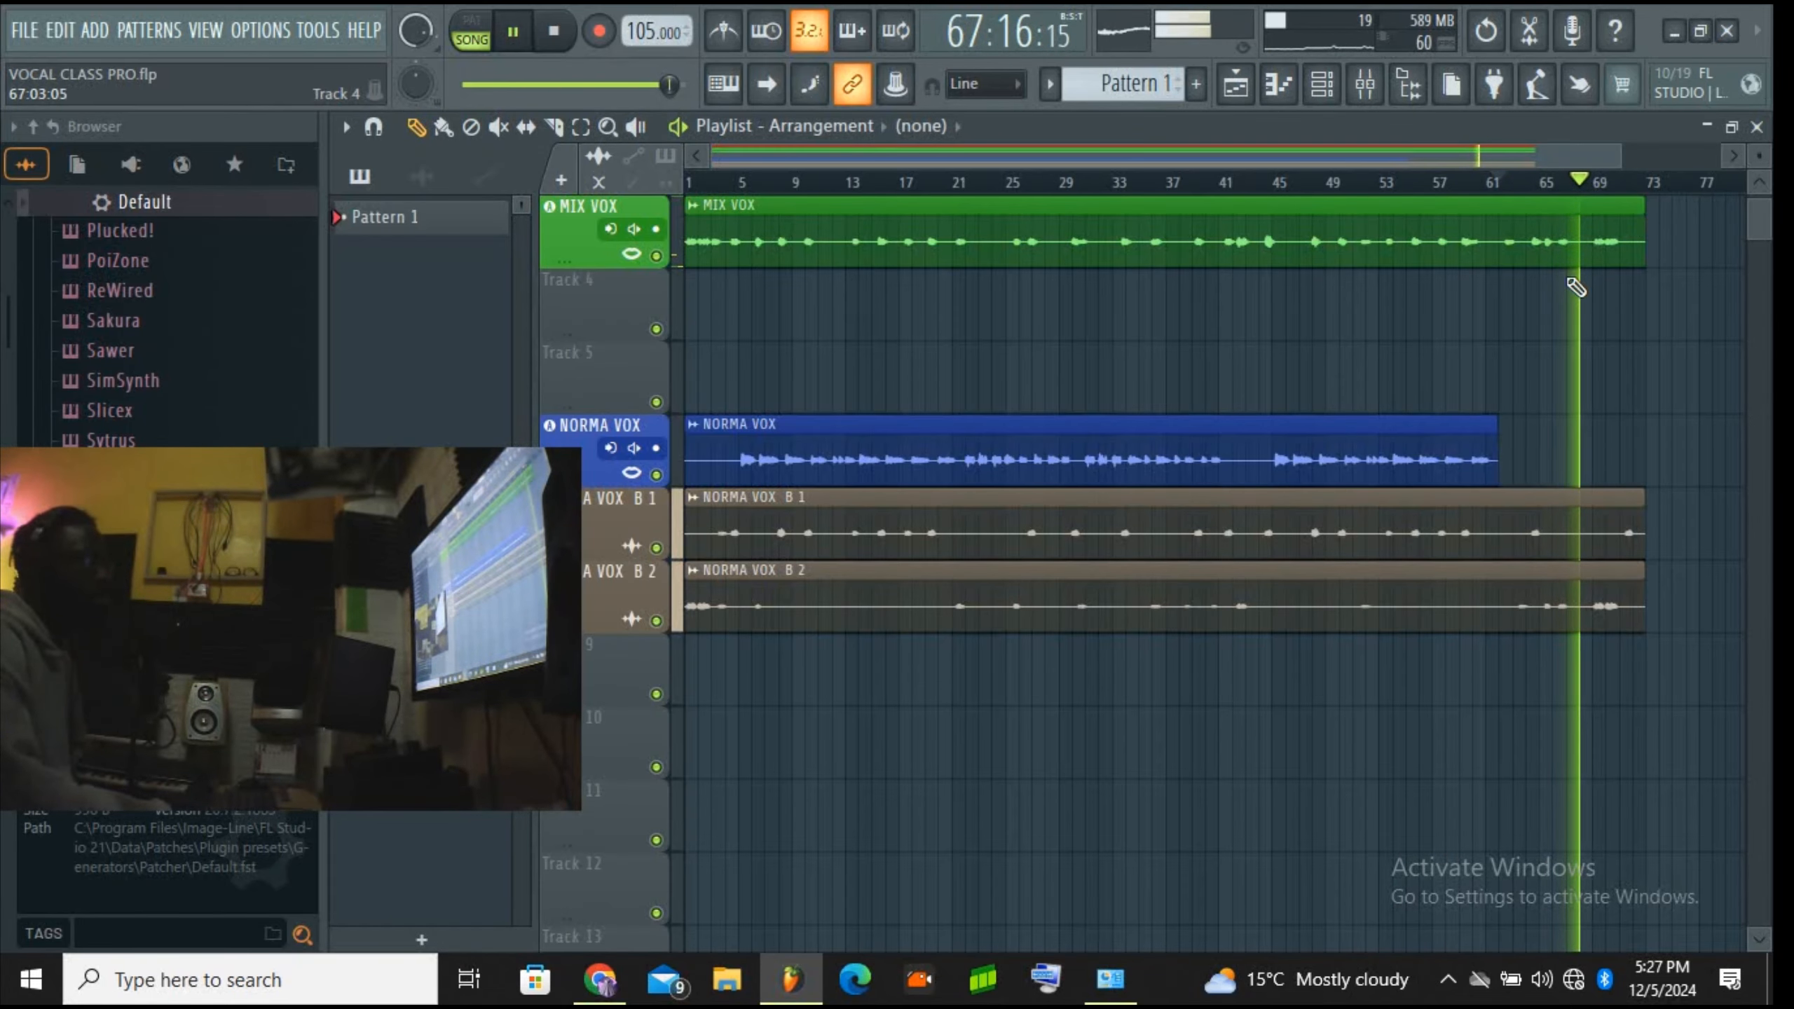
pyautogui.scroll(2, 1568, 272)
pyautogui.click(1515, 185)
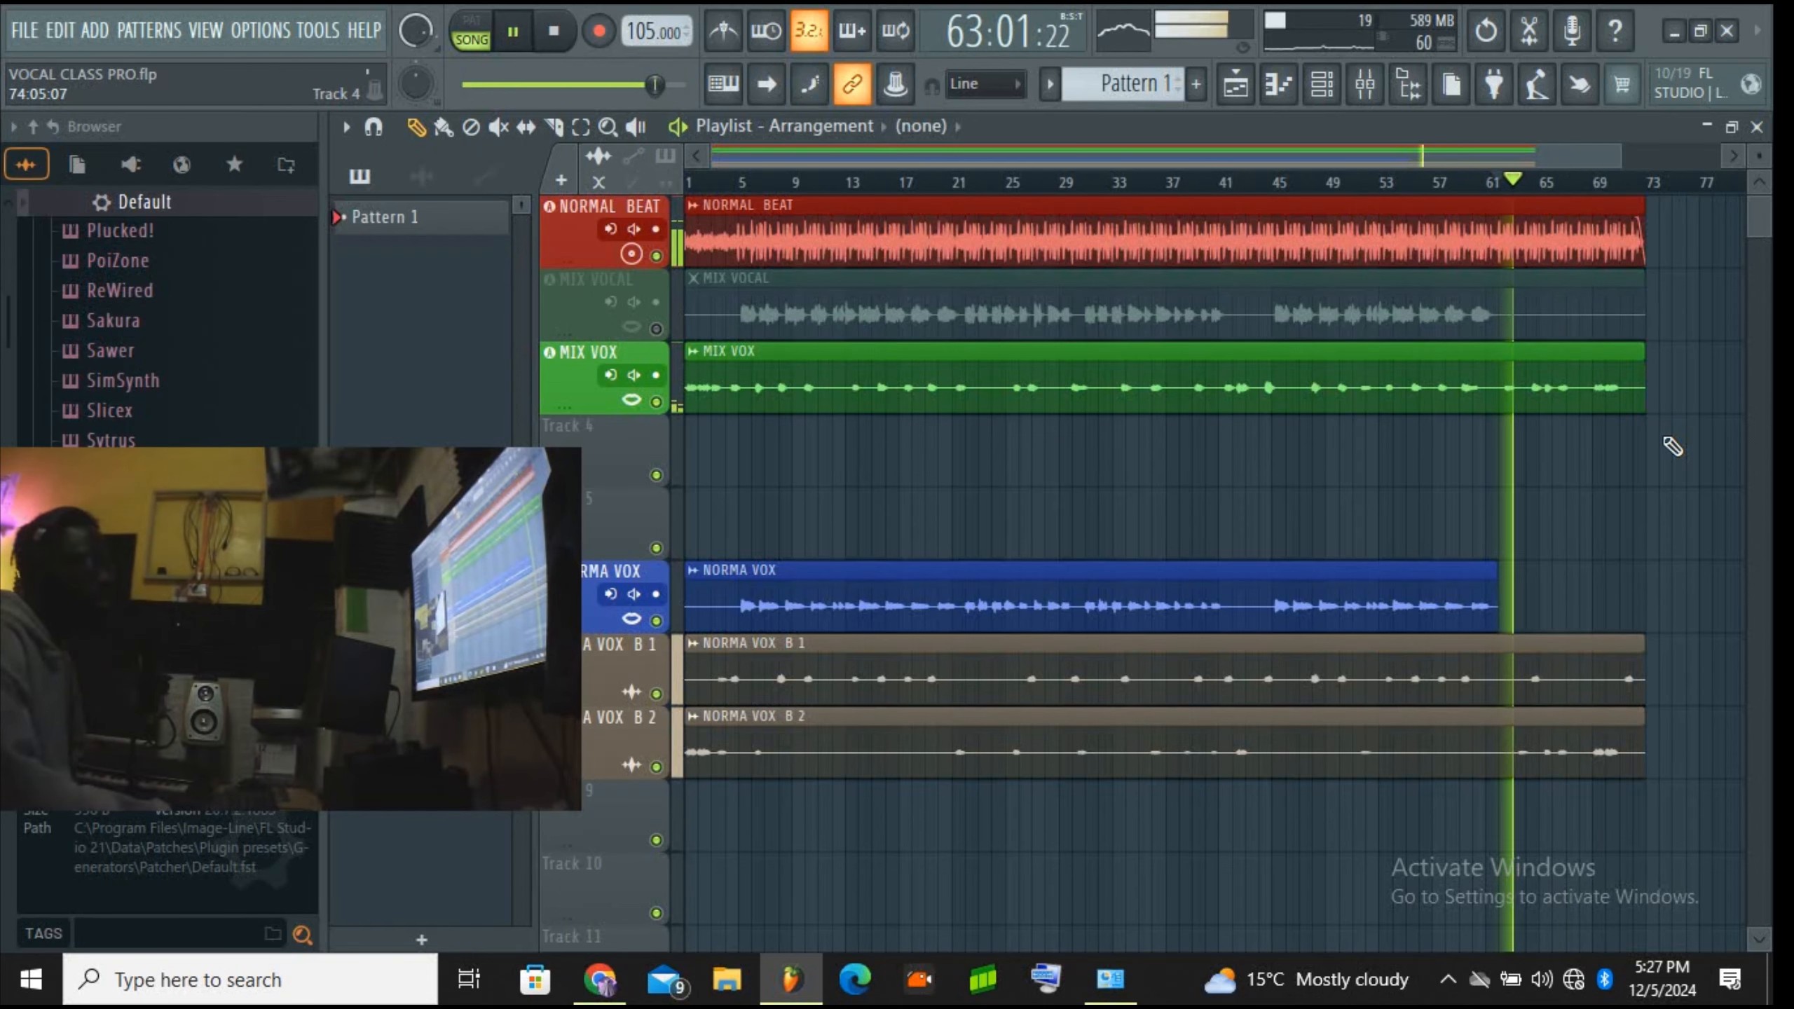
pyautogui.scroll(-1, 1673, 446)
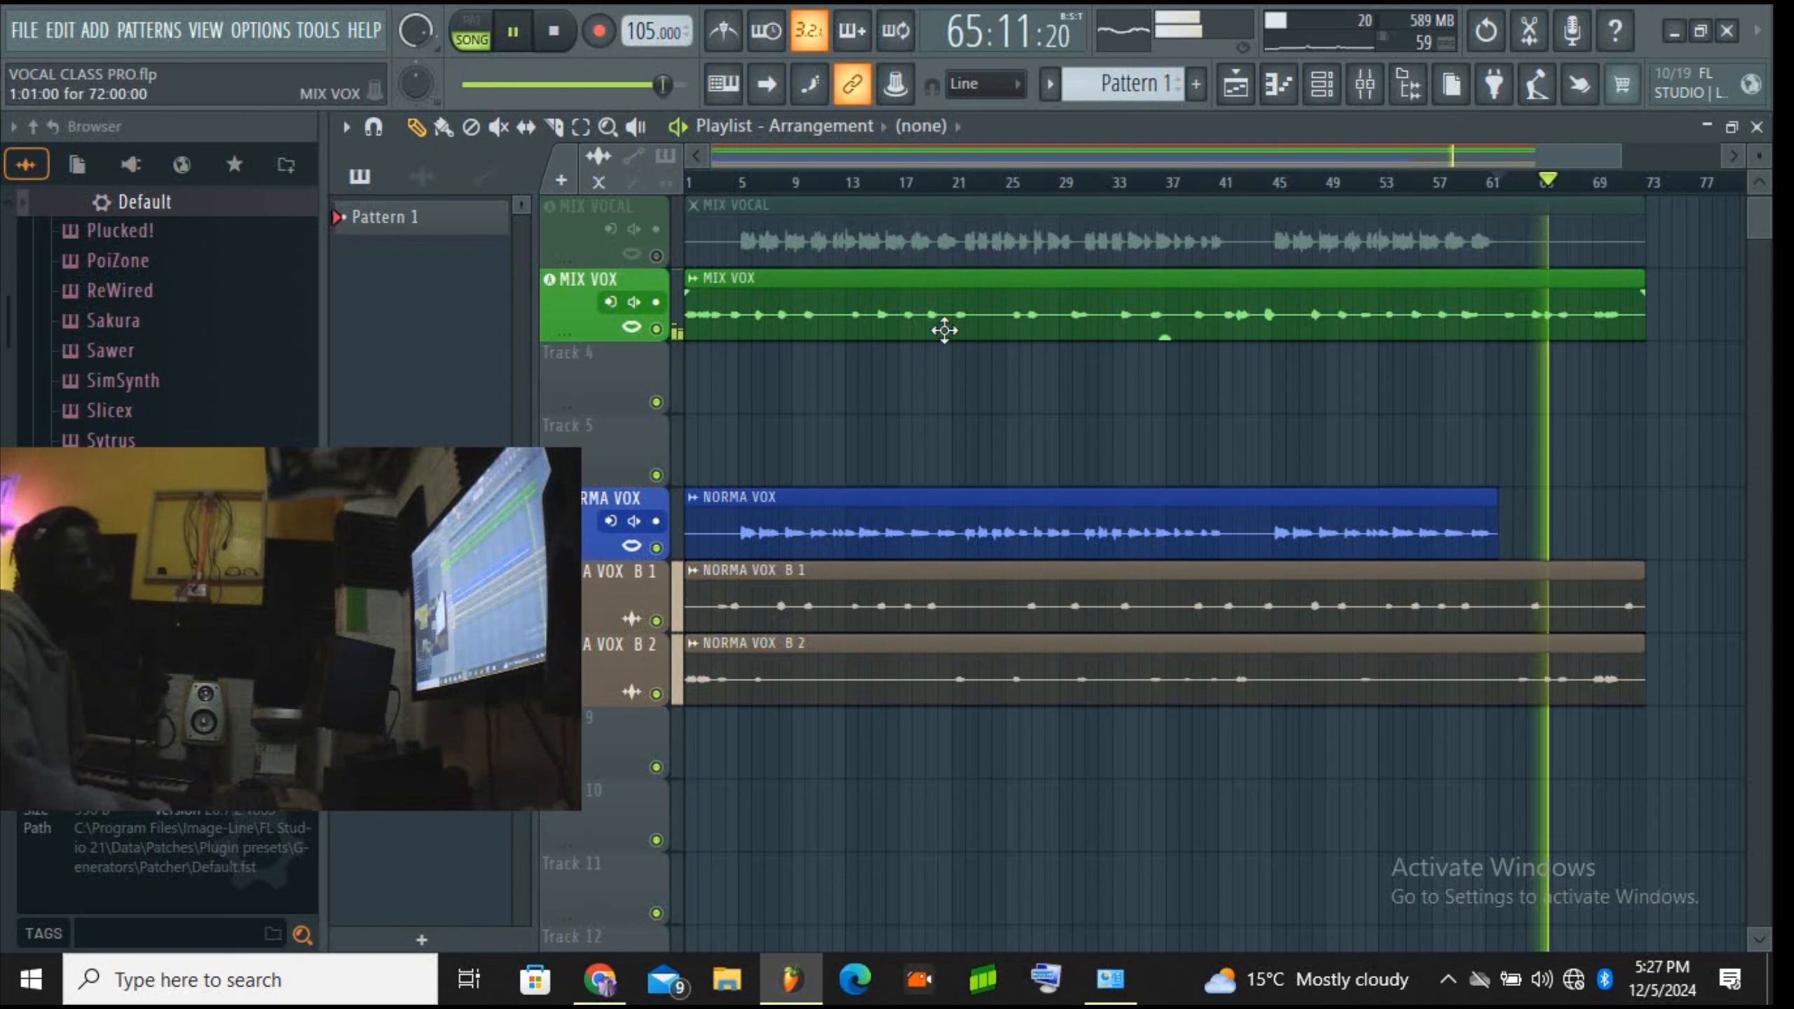
# Step: Mute MIX VOX, briefly unmute MIX VOCAL to compare it, then pause playback and mute MIX VOCAL again
pyautogui.click(656, 329)
pyautogui.click(656, 256)
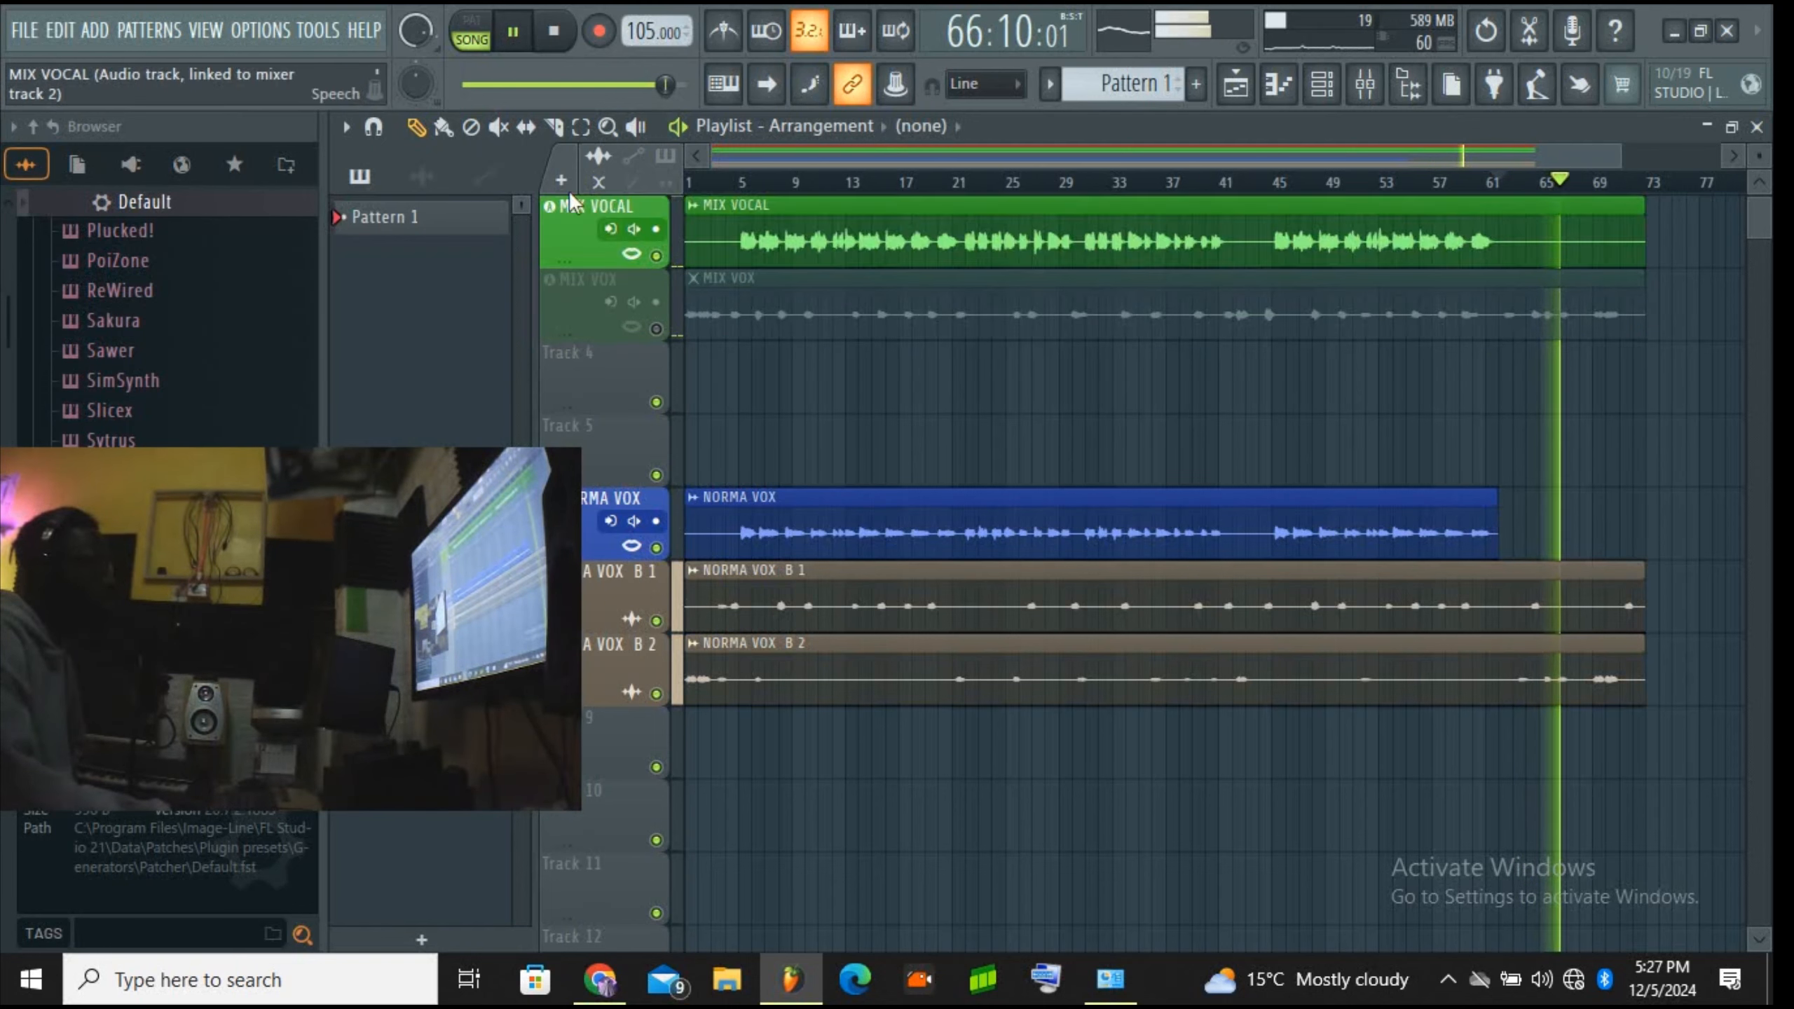
pyautogui.click(513, 30)
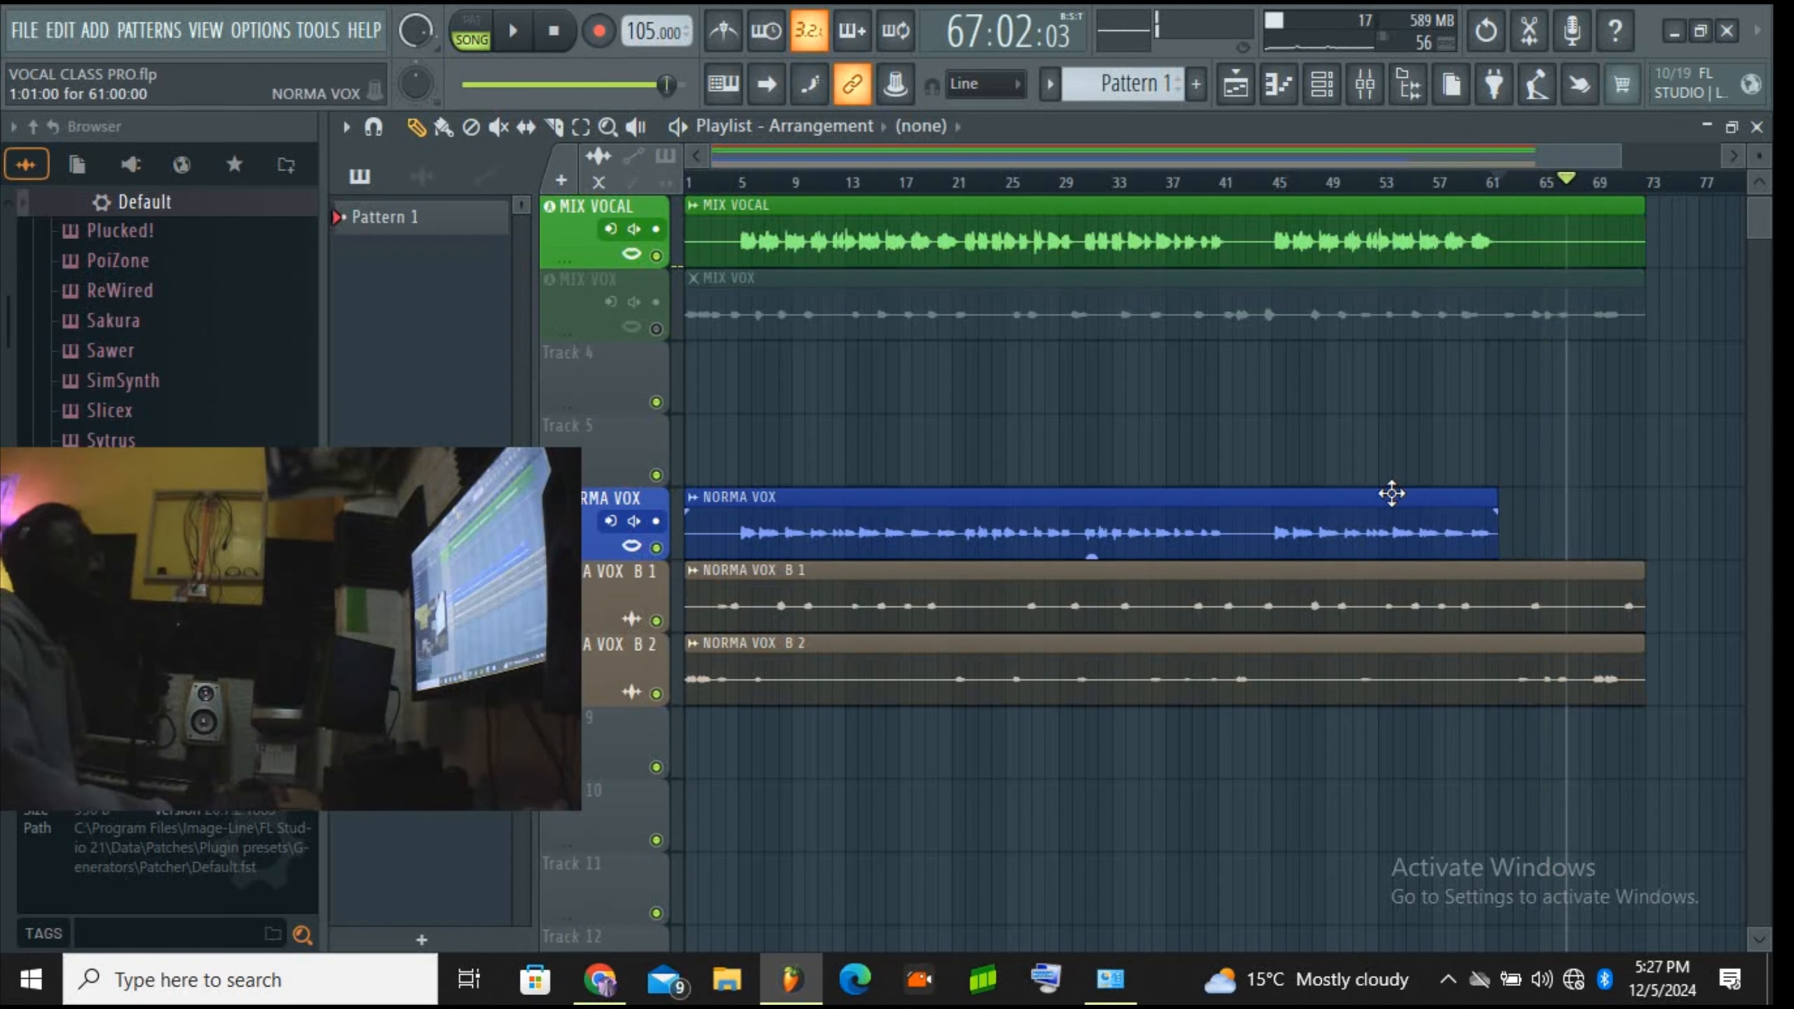
pyautogui.click(656, 256)
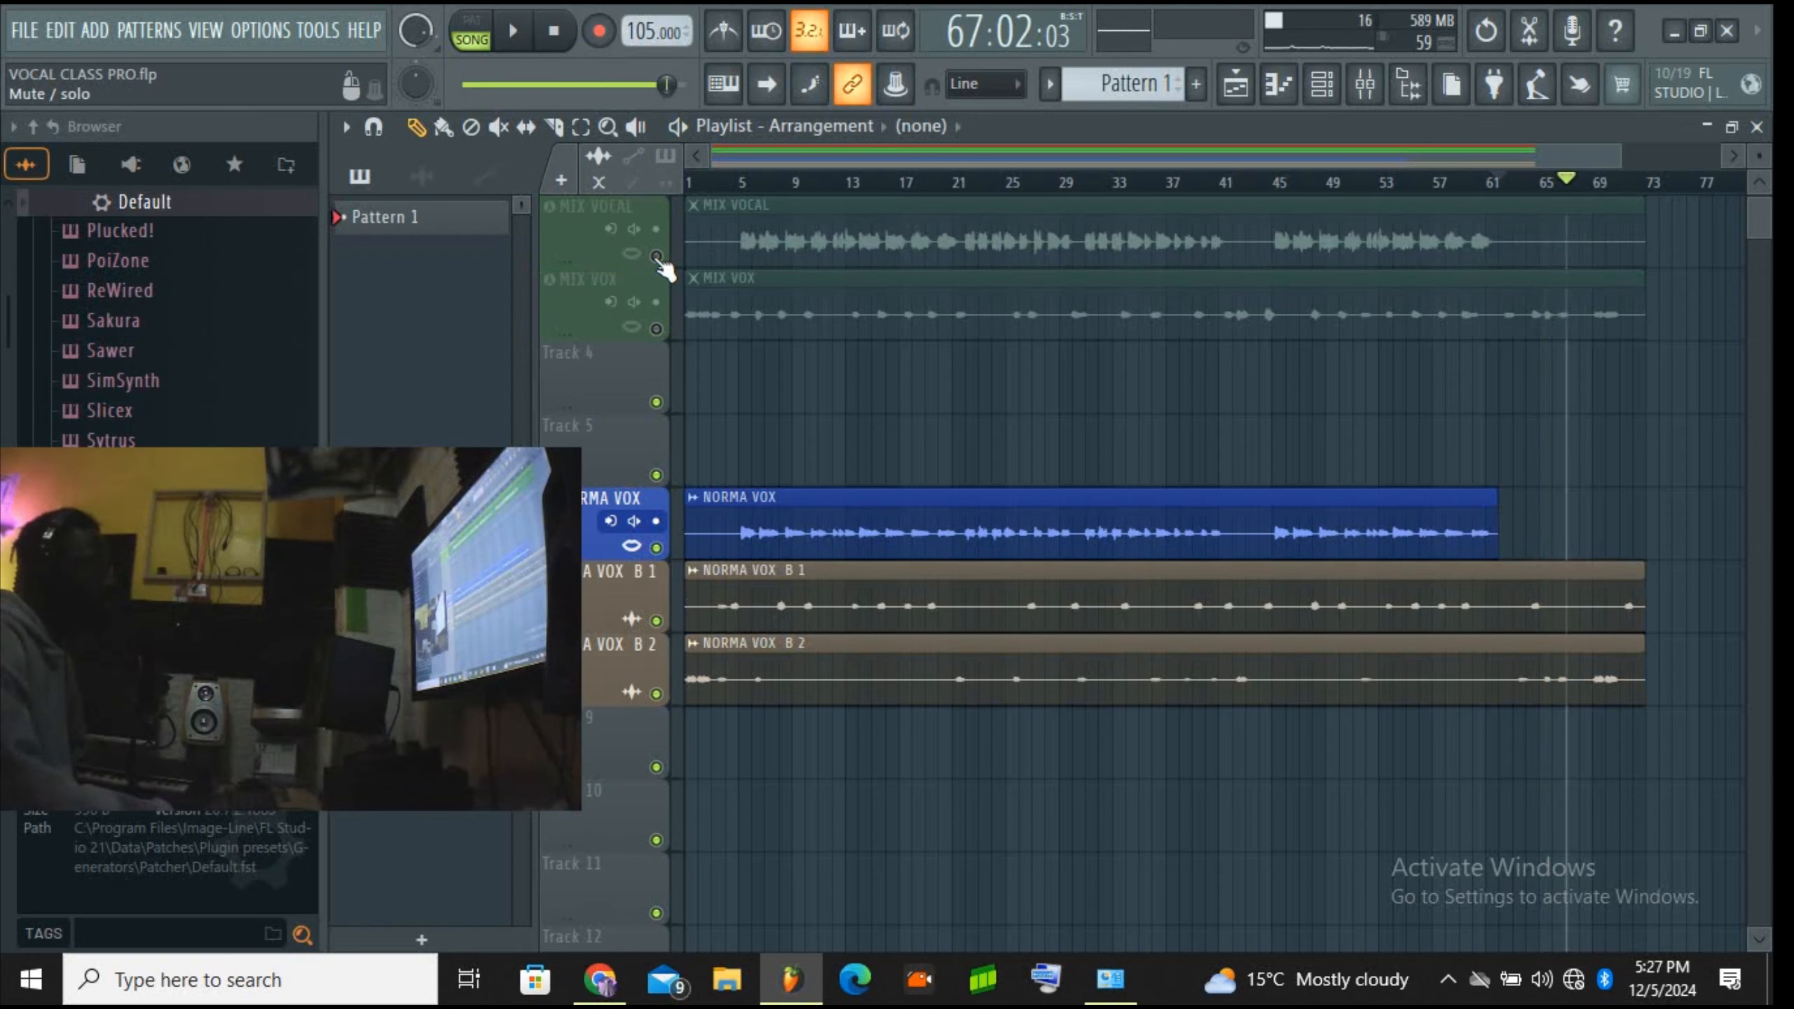
# Step: Play the song from bar 1, mute the MIX VOX channel in the mixer, and pause at about bar 10
pyautogui.click(807, 513)
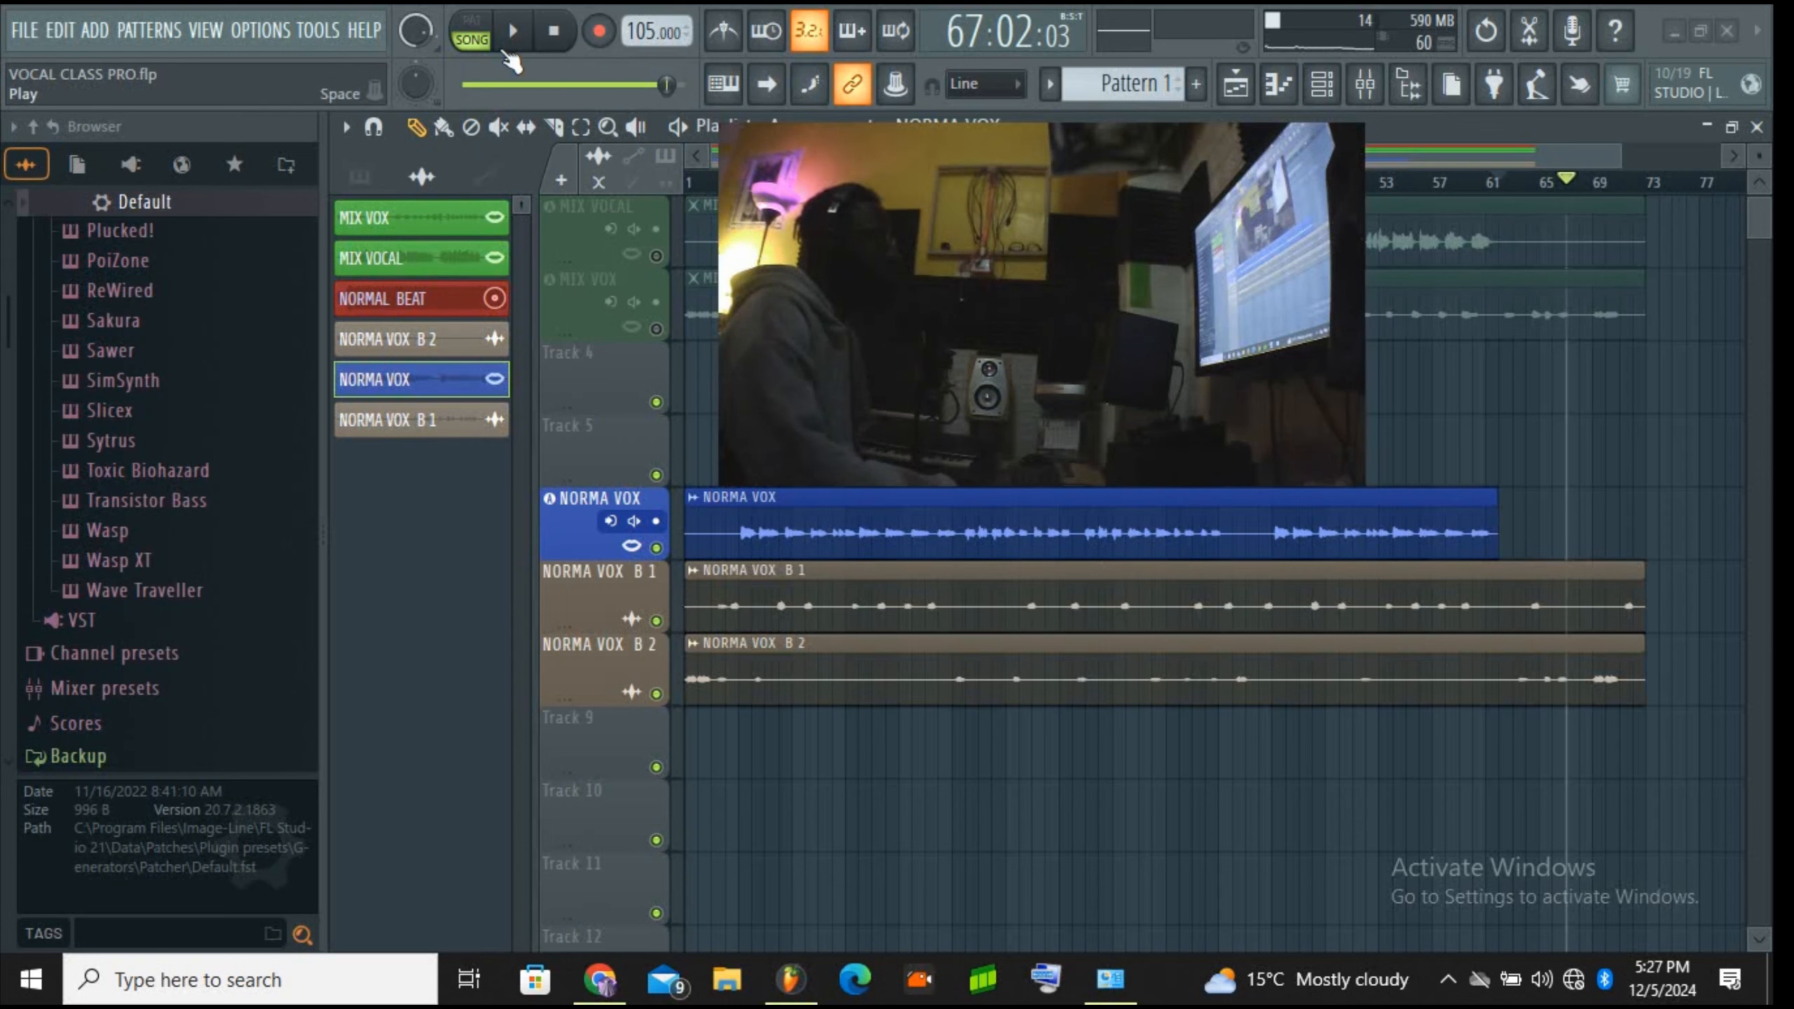
pyautogui.click(522, 32)
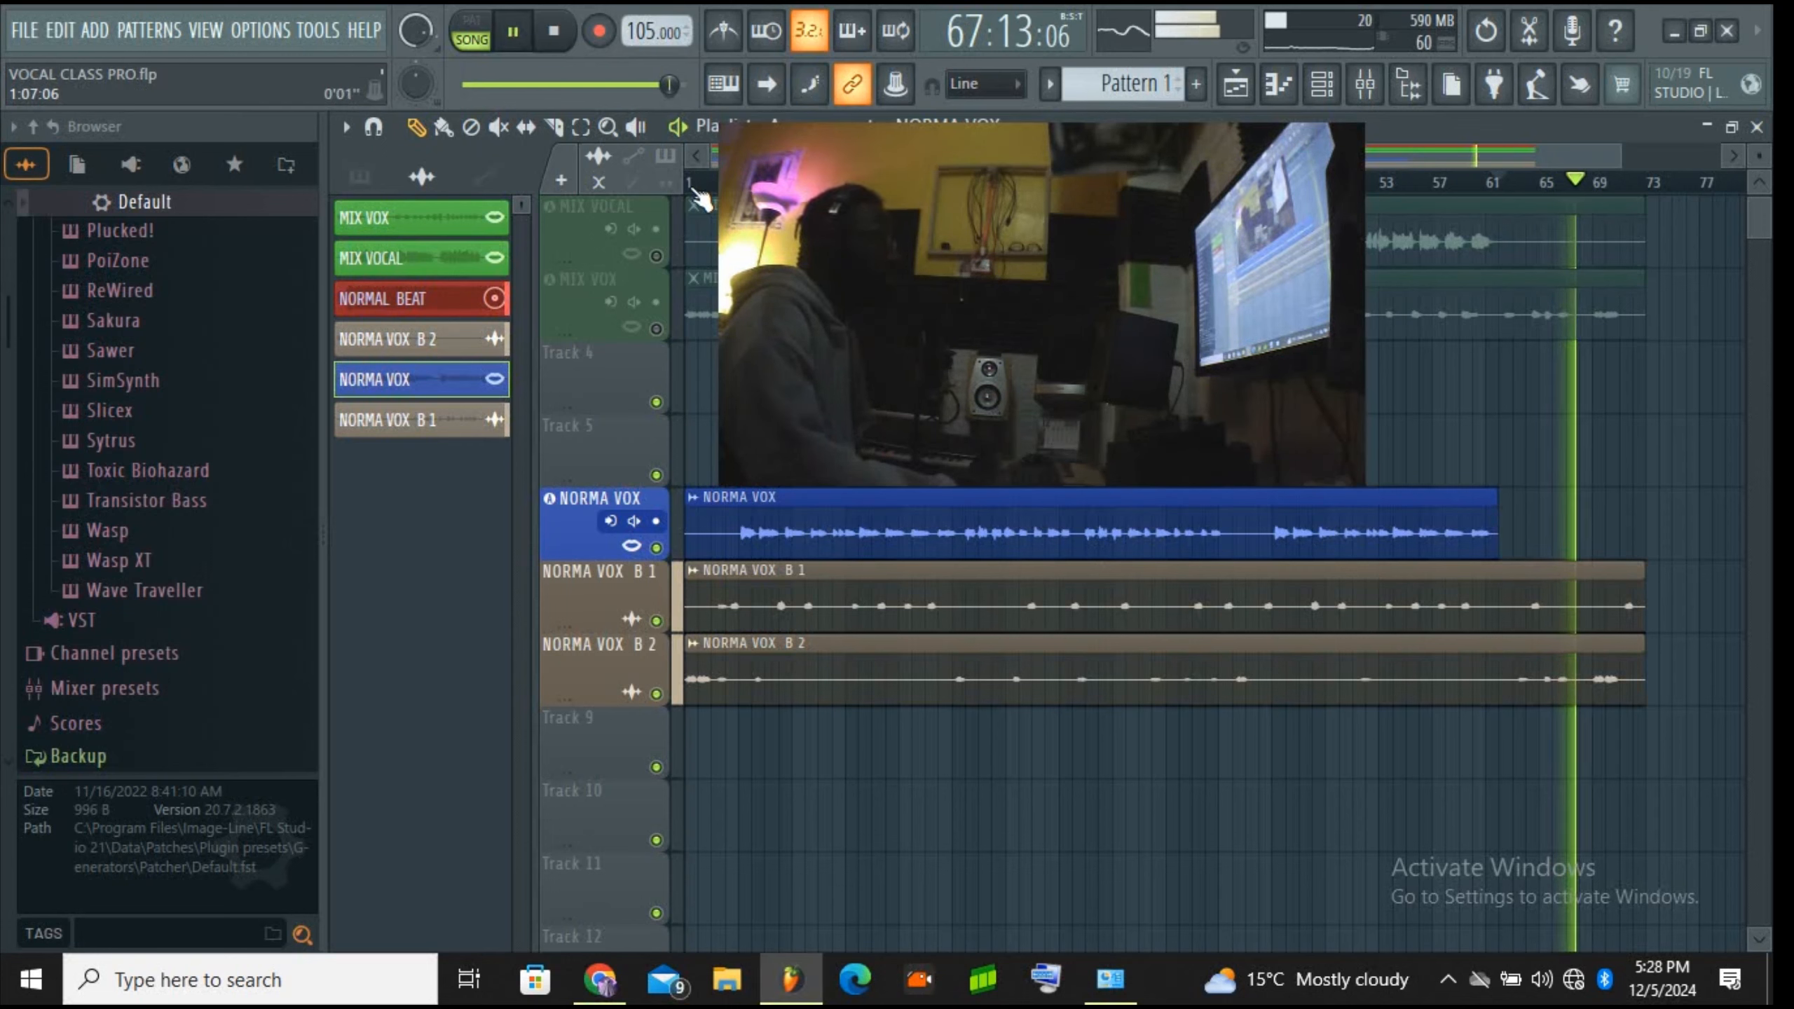
pyautogui.click(693, 185)
pyautogui.click(1322, 83)
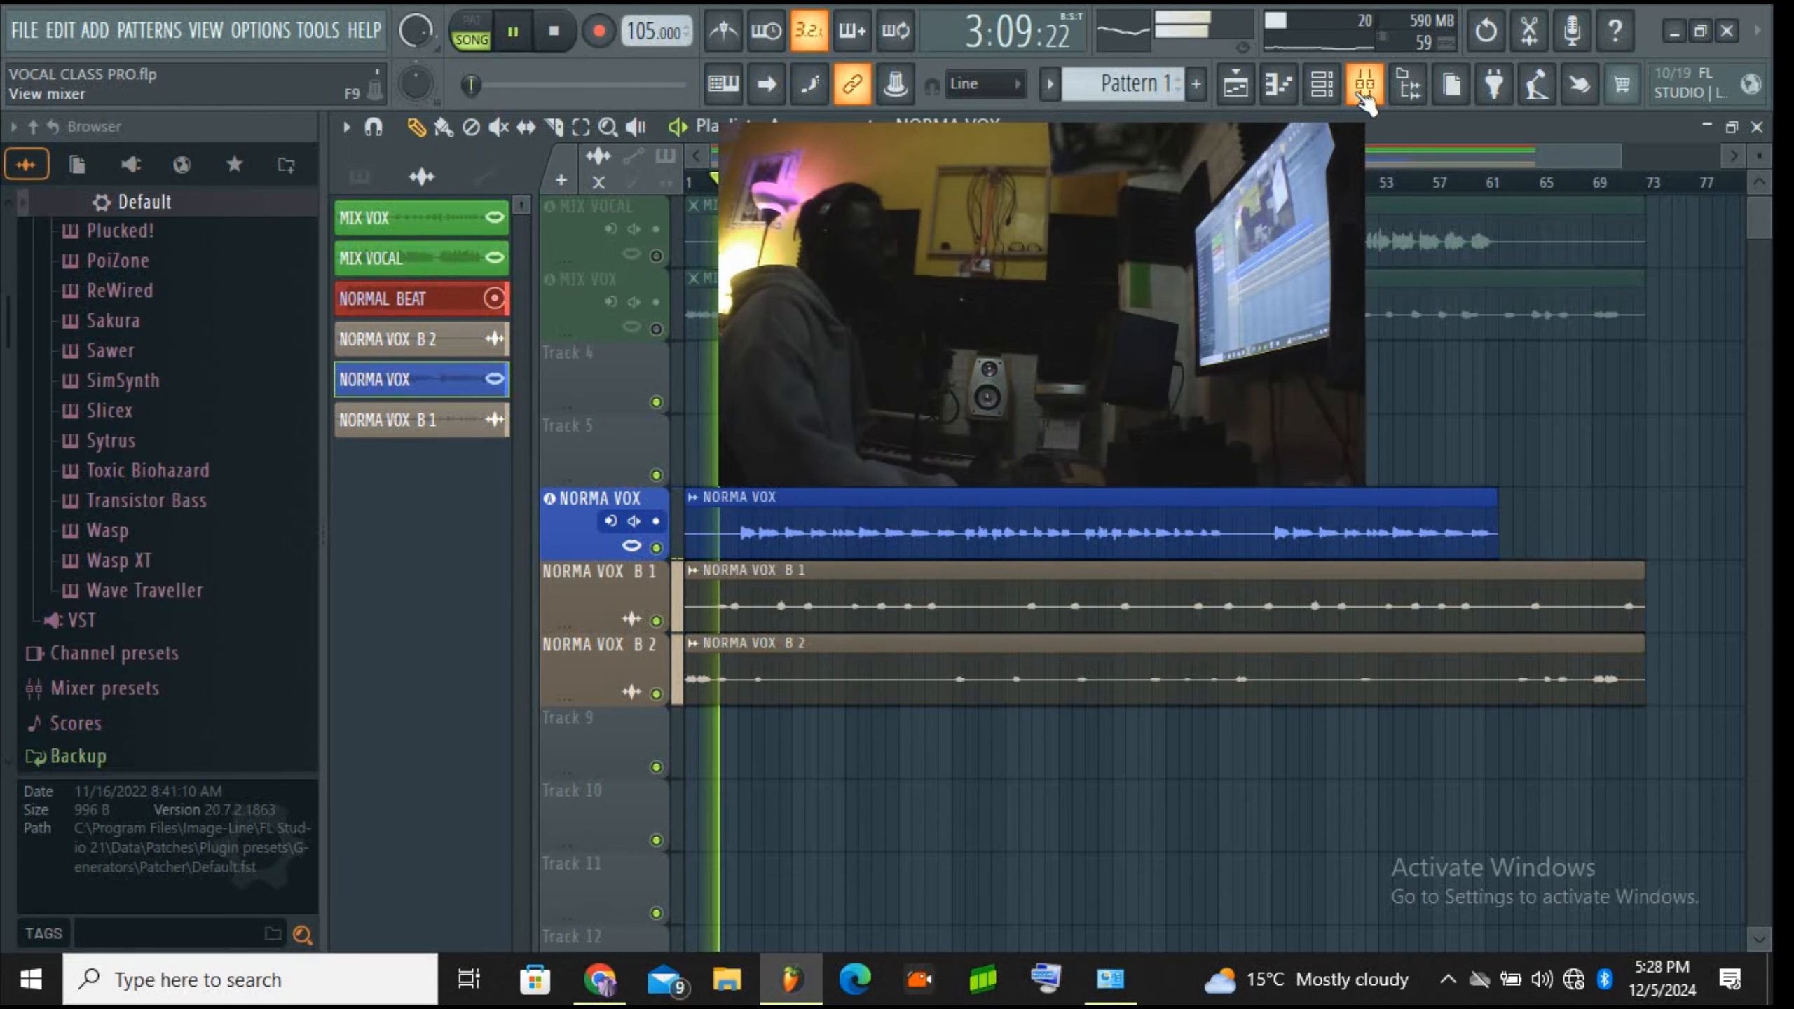
pyautogui.click(1332, 87)
pyautogui.click(1365, 86)
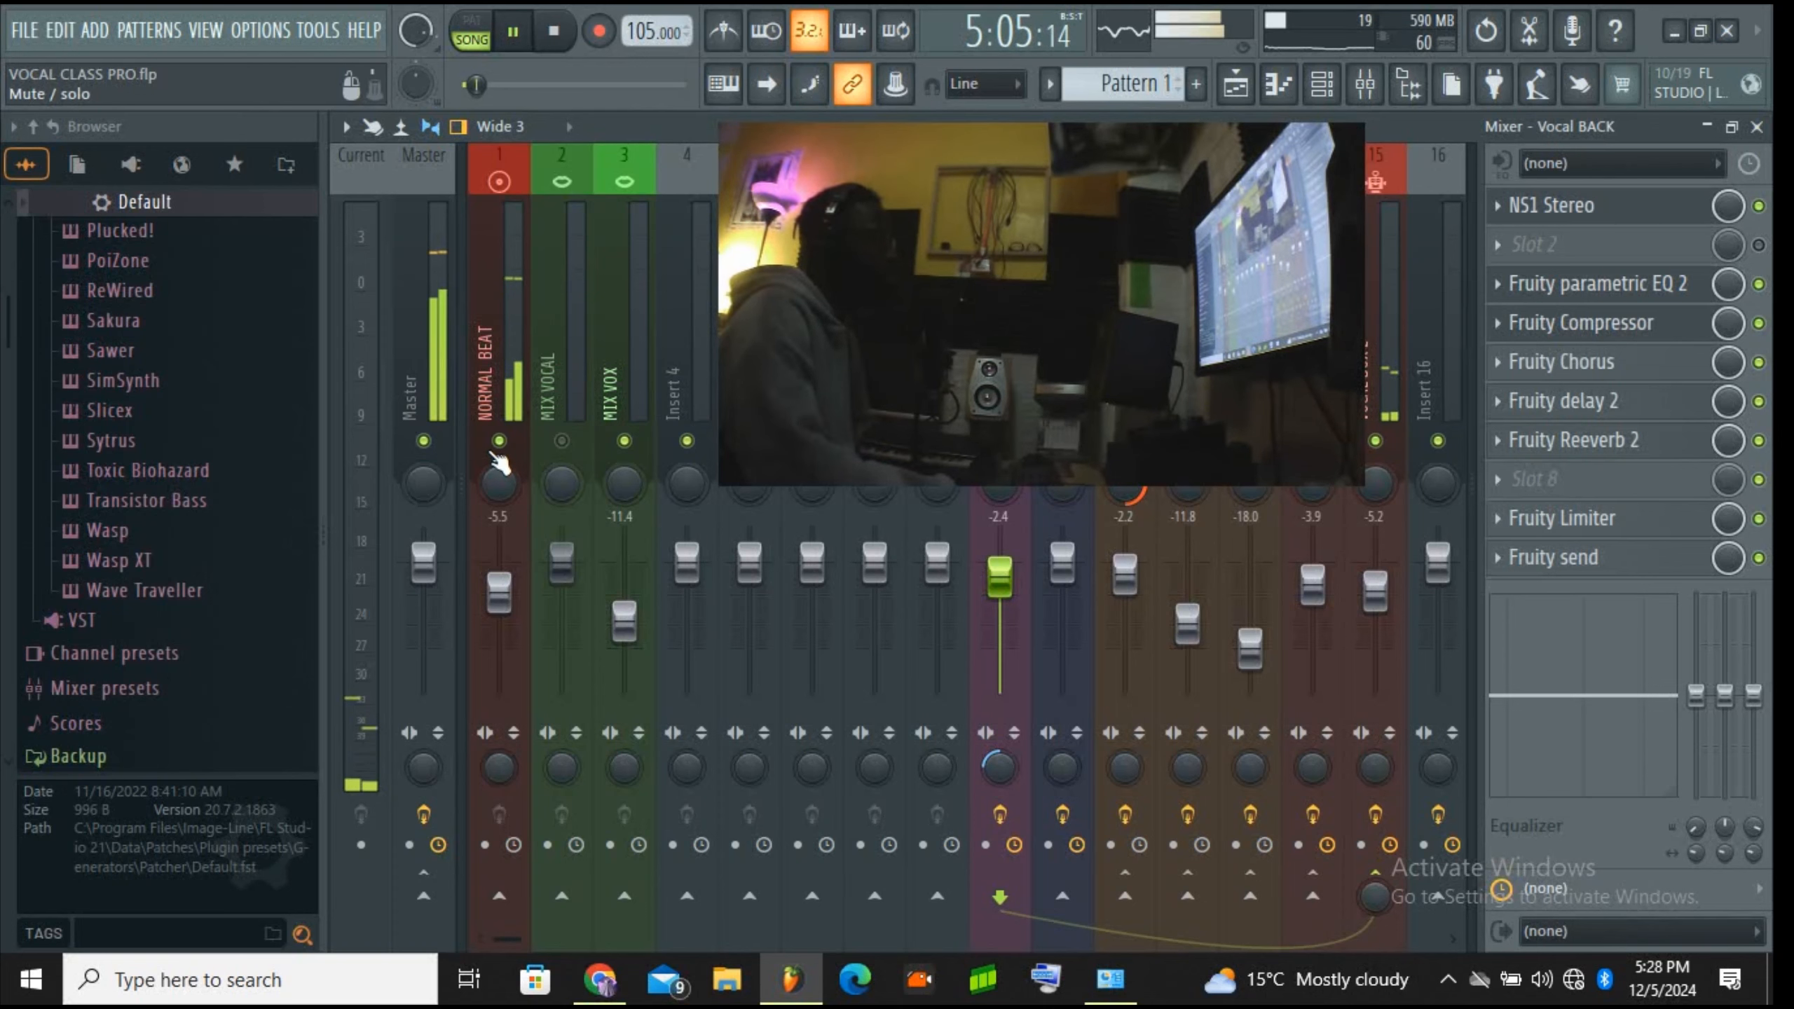
pyautogui.click(625, 441)
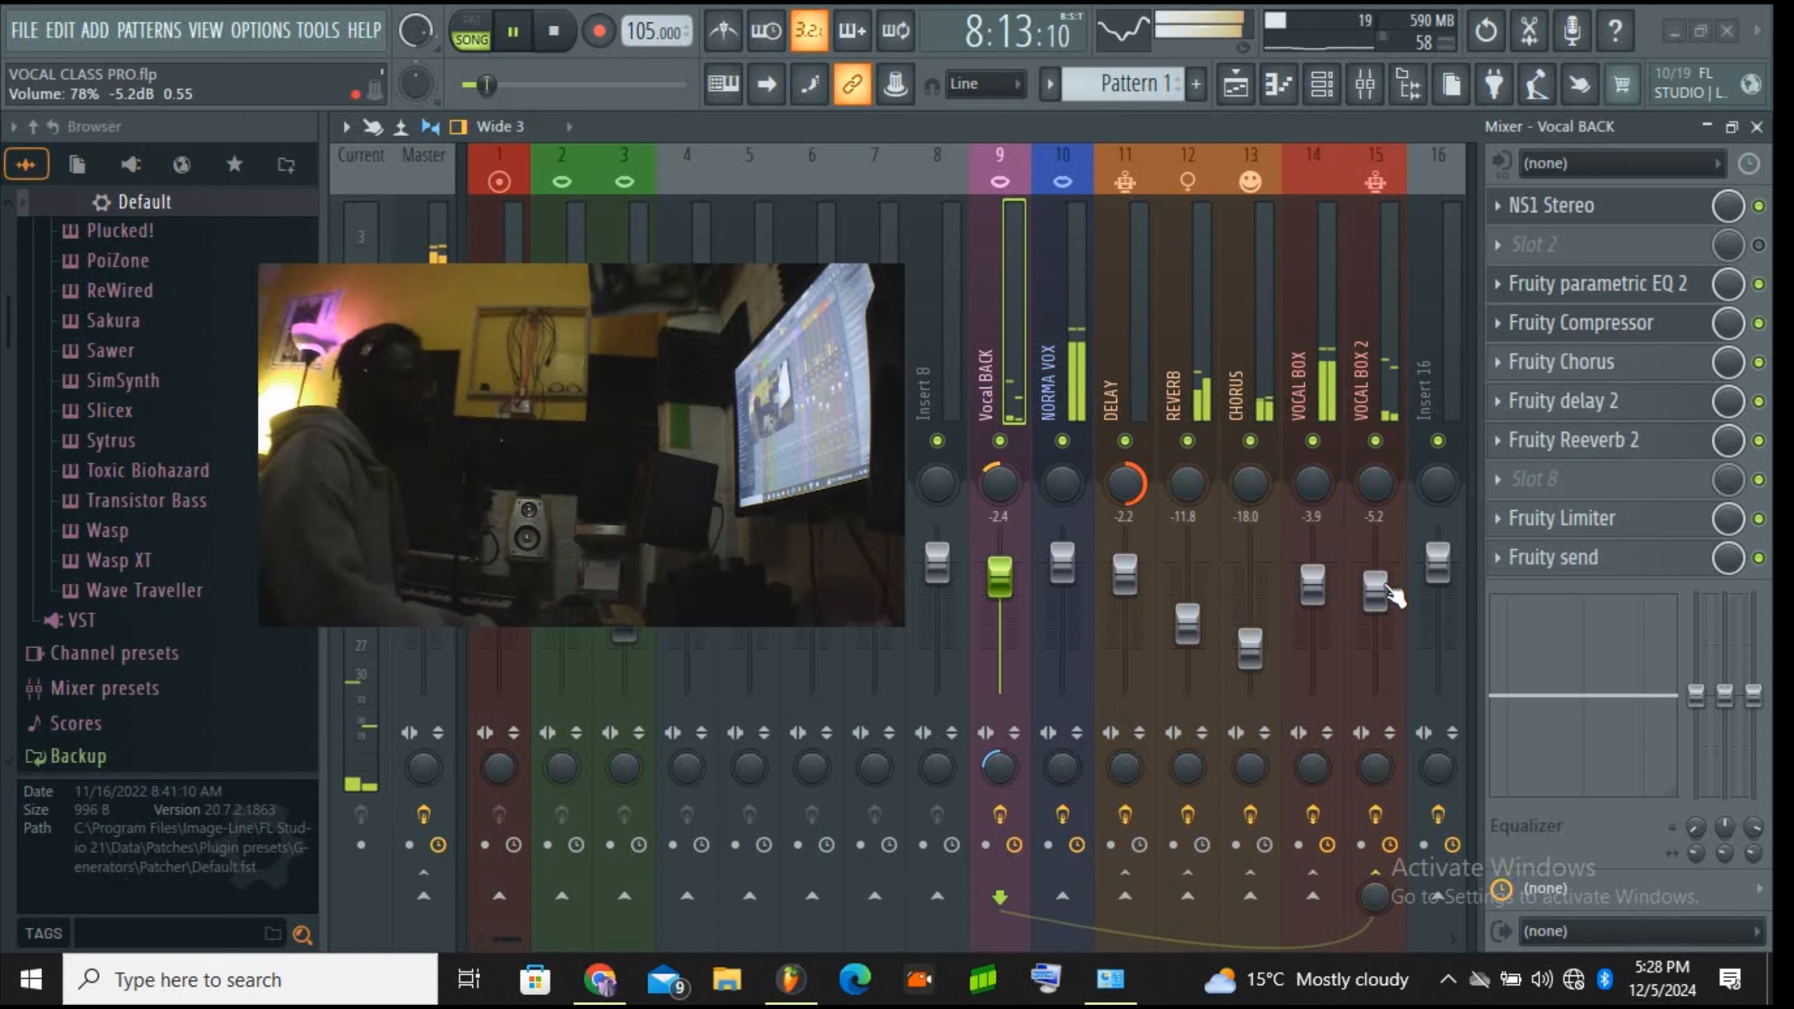
pyautogui.click(515, 43)
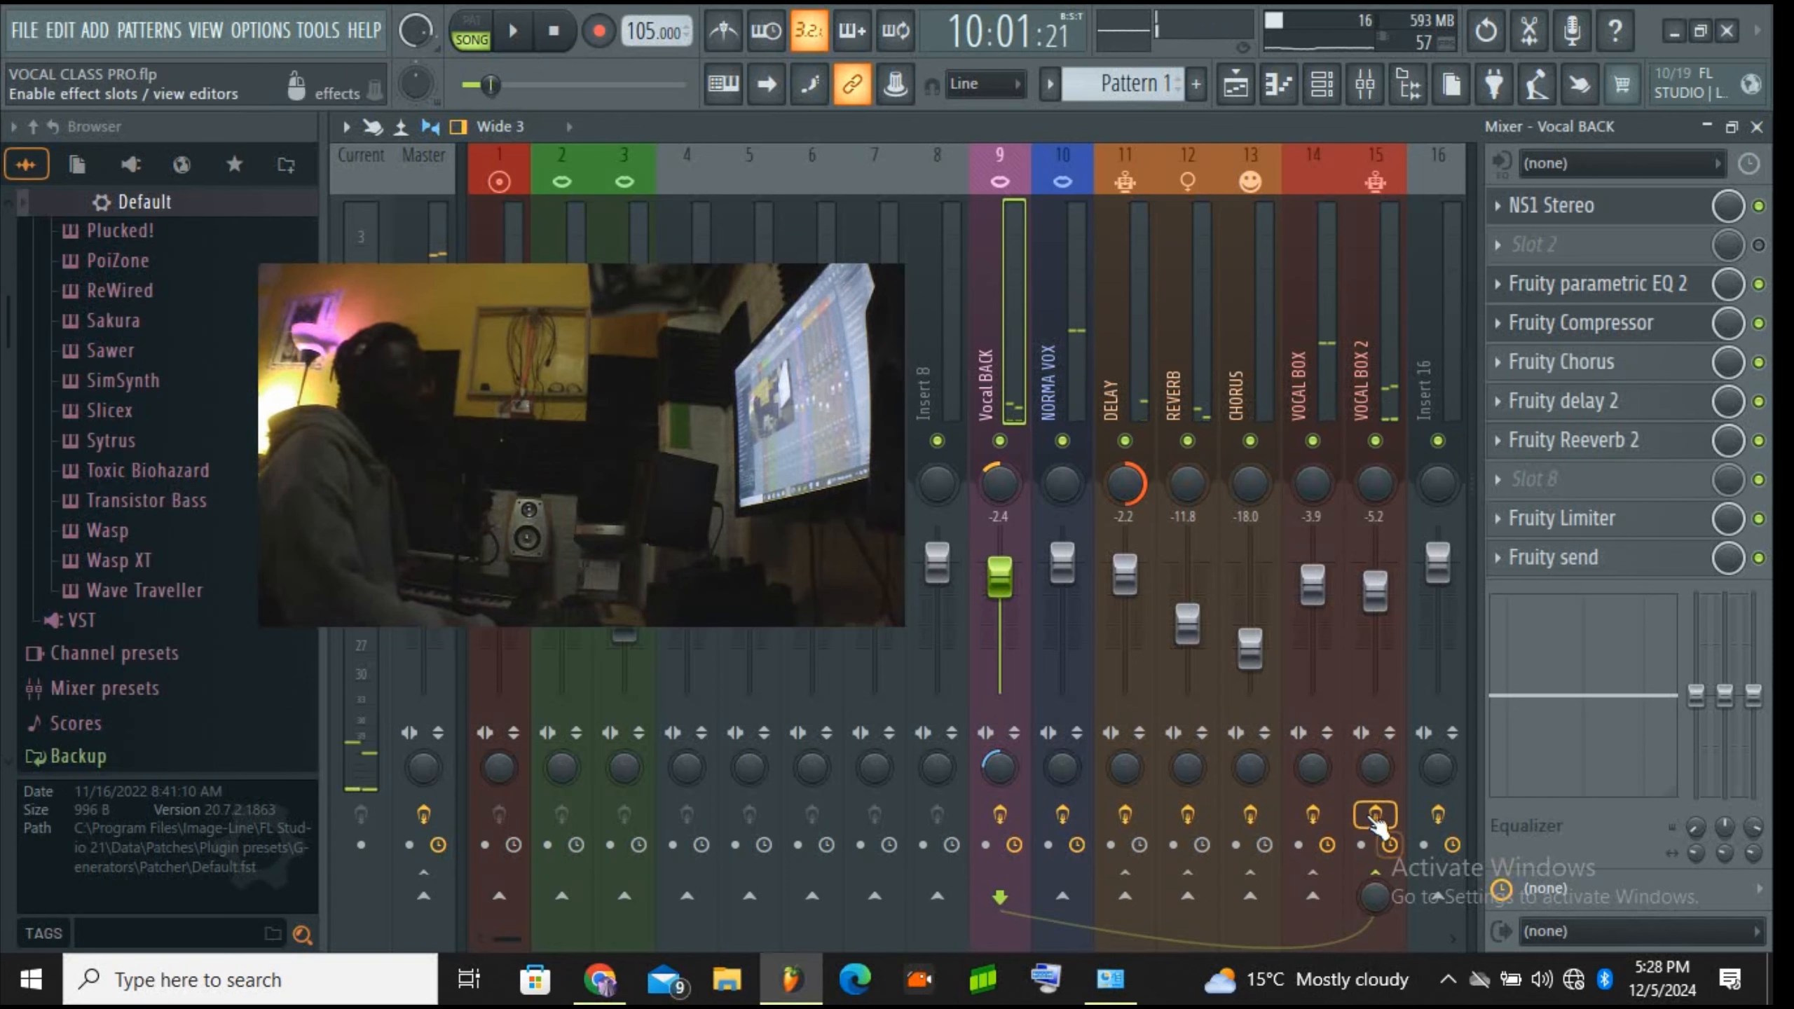
# Step: Compare the dry vocals by temporarily bypassing the effects on the Vocal BACK, NORMA VOX, DELAY, REVERB, CHORUS and both VOCAL BOX channels
pyautogui.click(1062, 815)
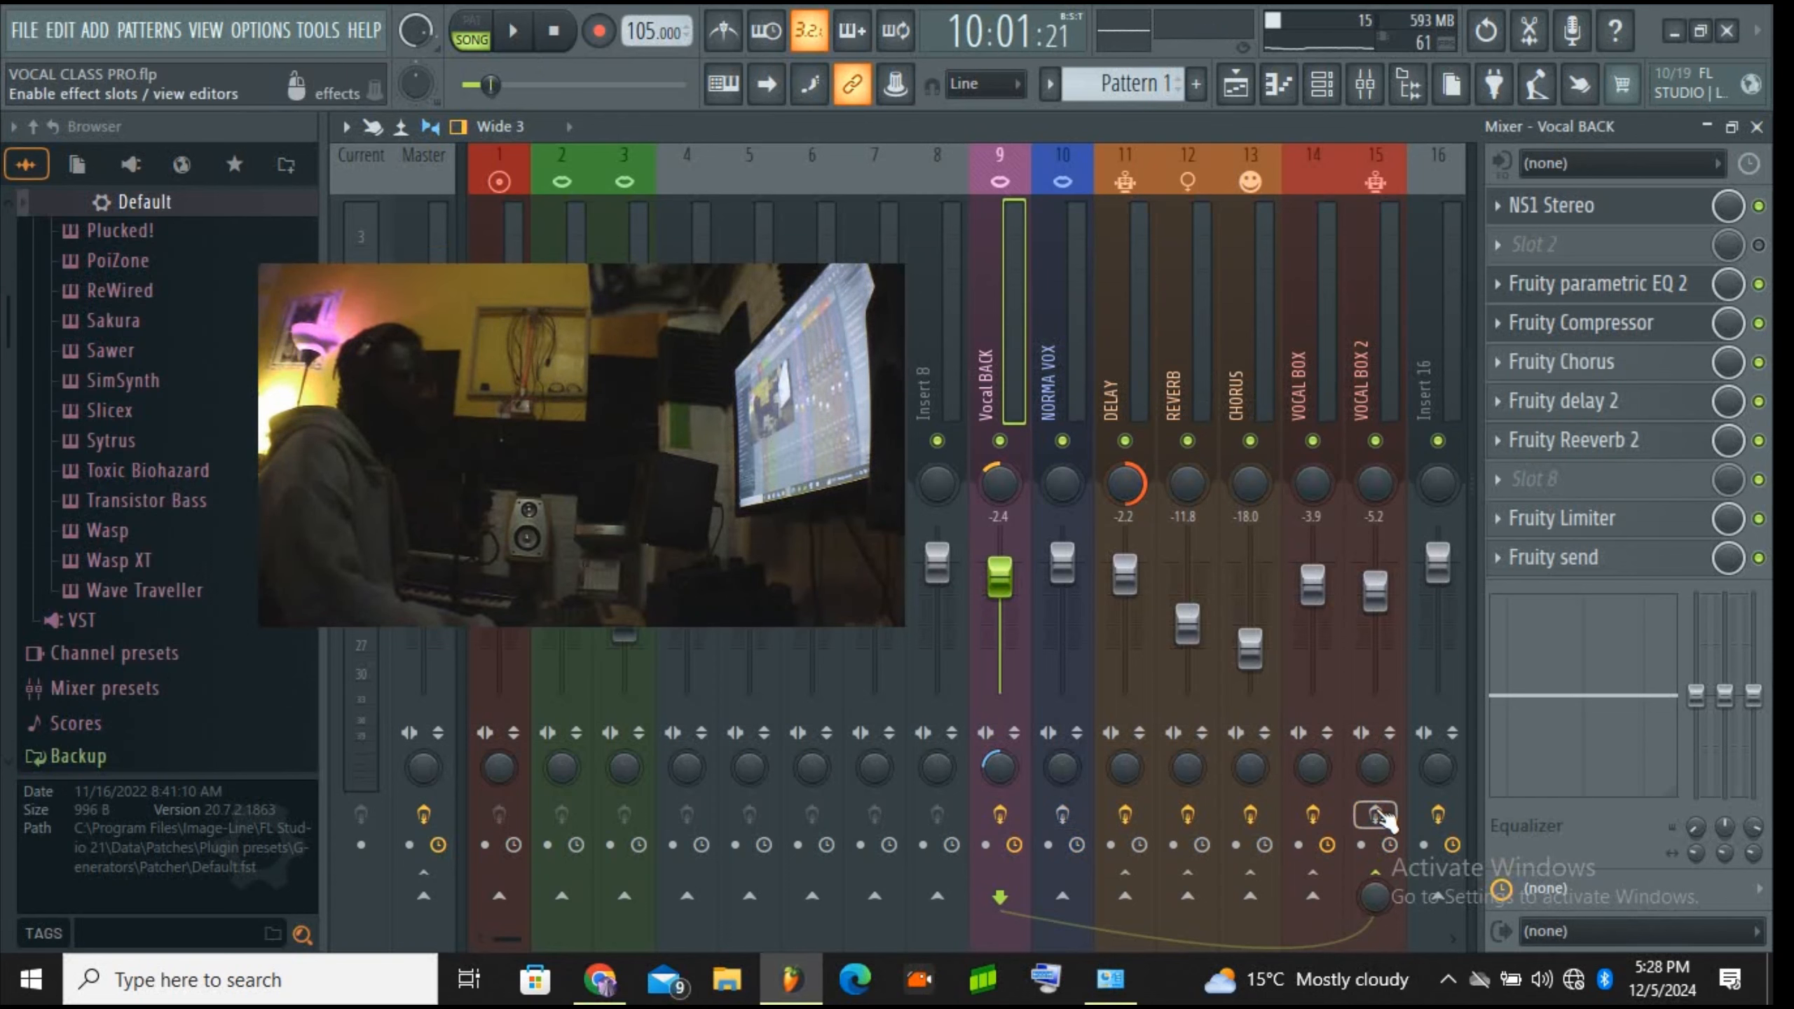
pyautogui.click(1313, 814)
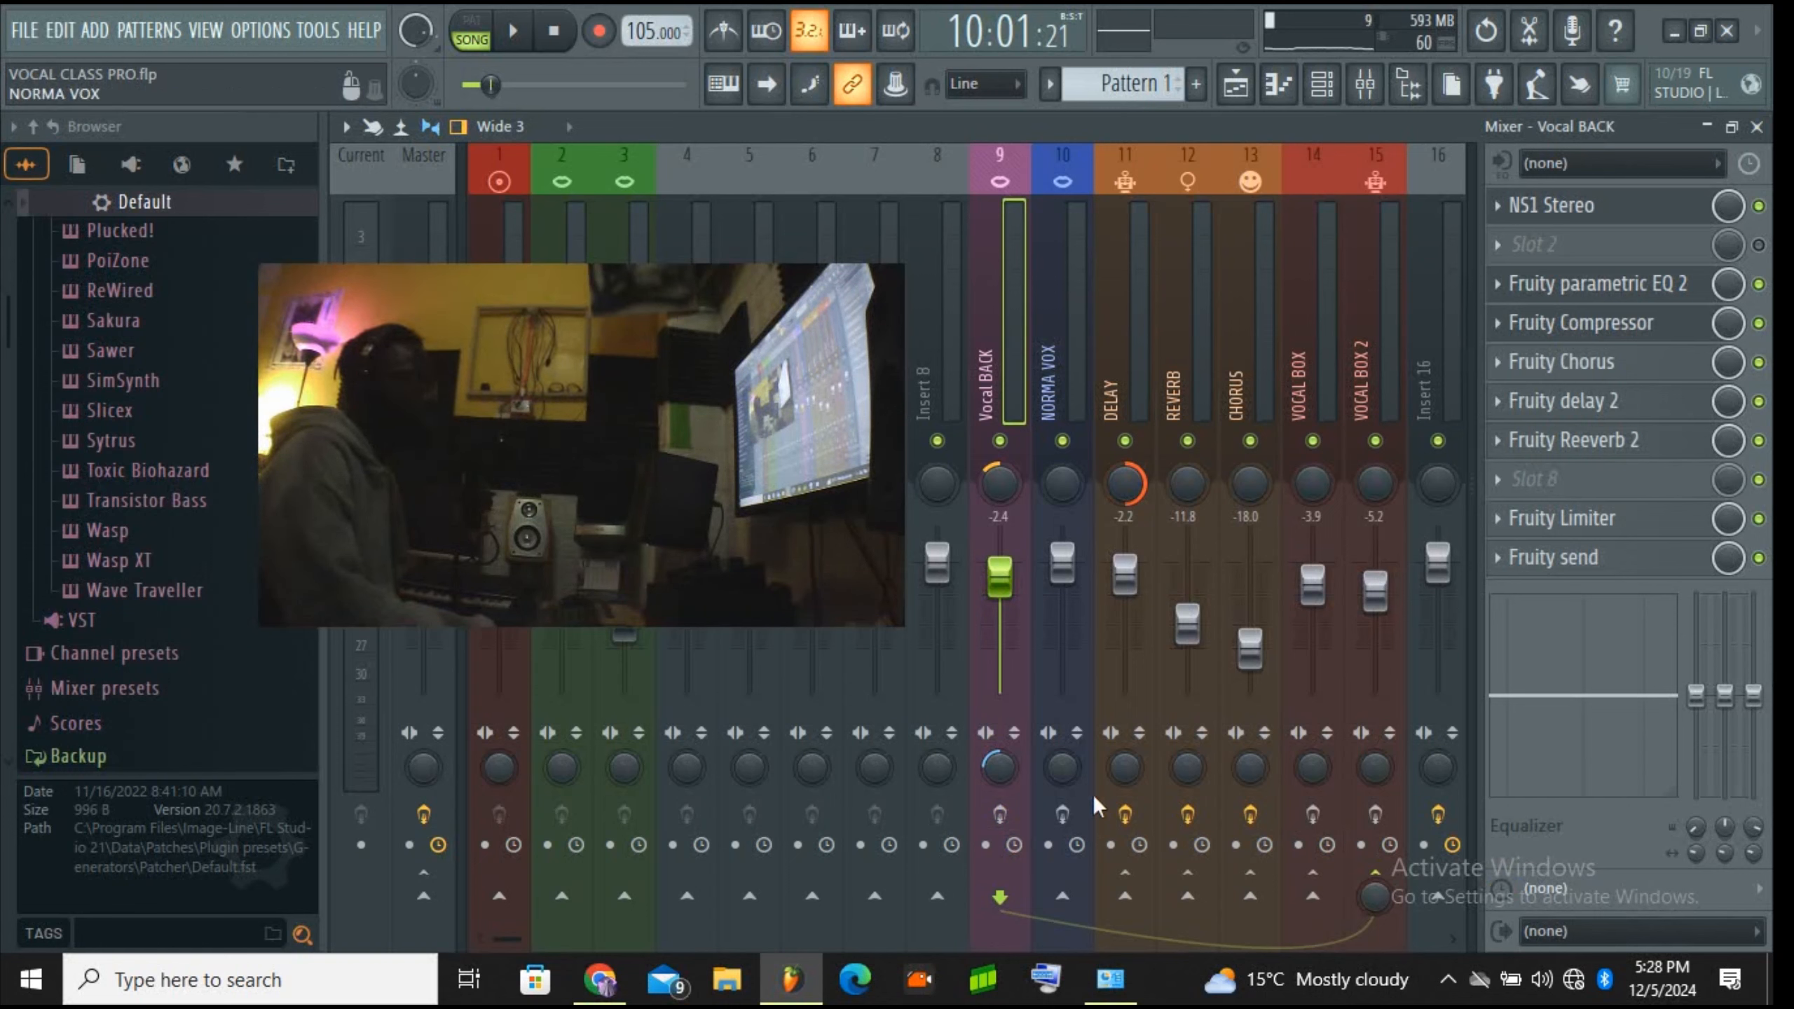
pyautogui.click(522, 32)
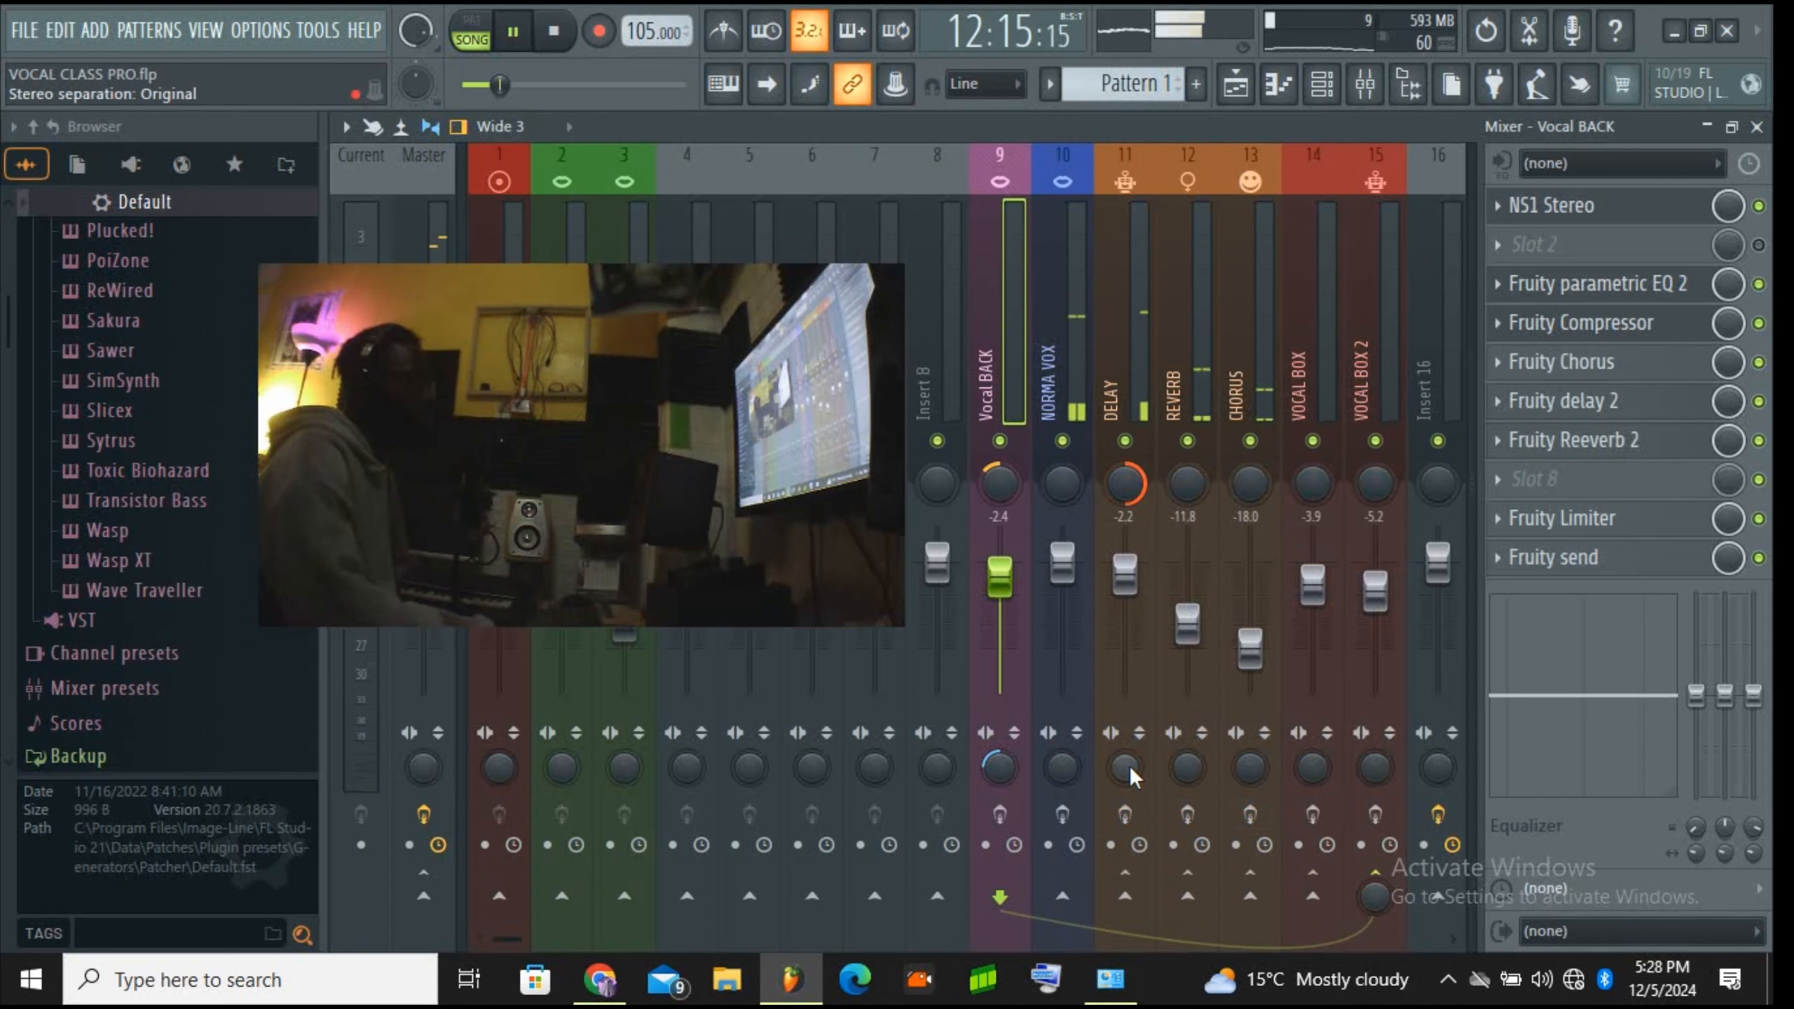
pyautogui.click(515, 32)
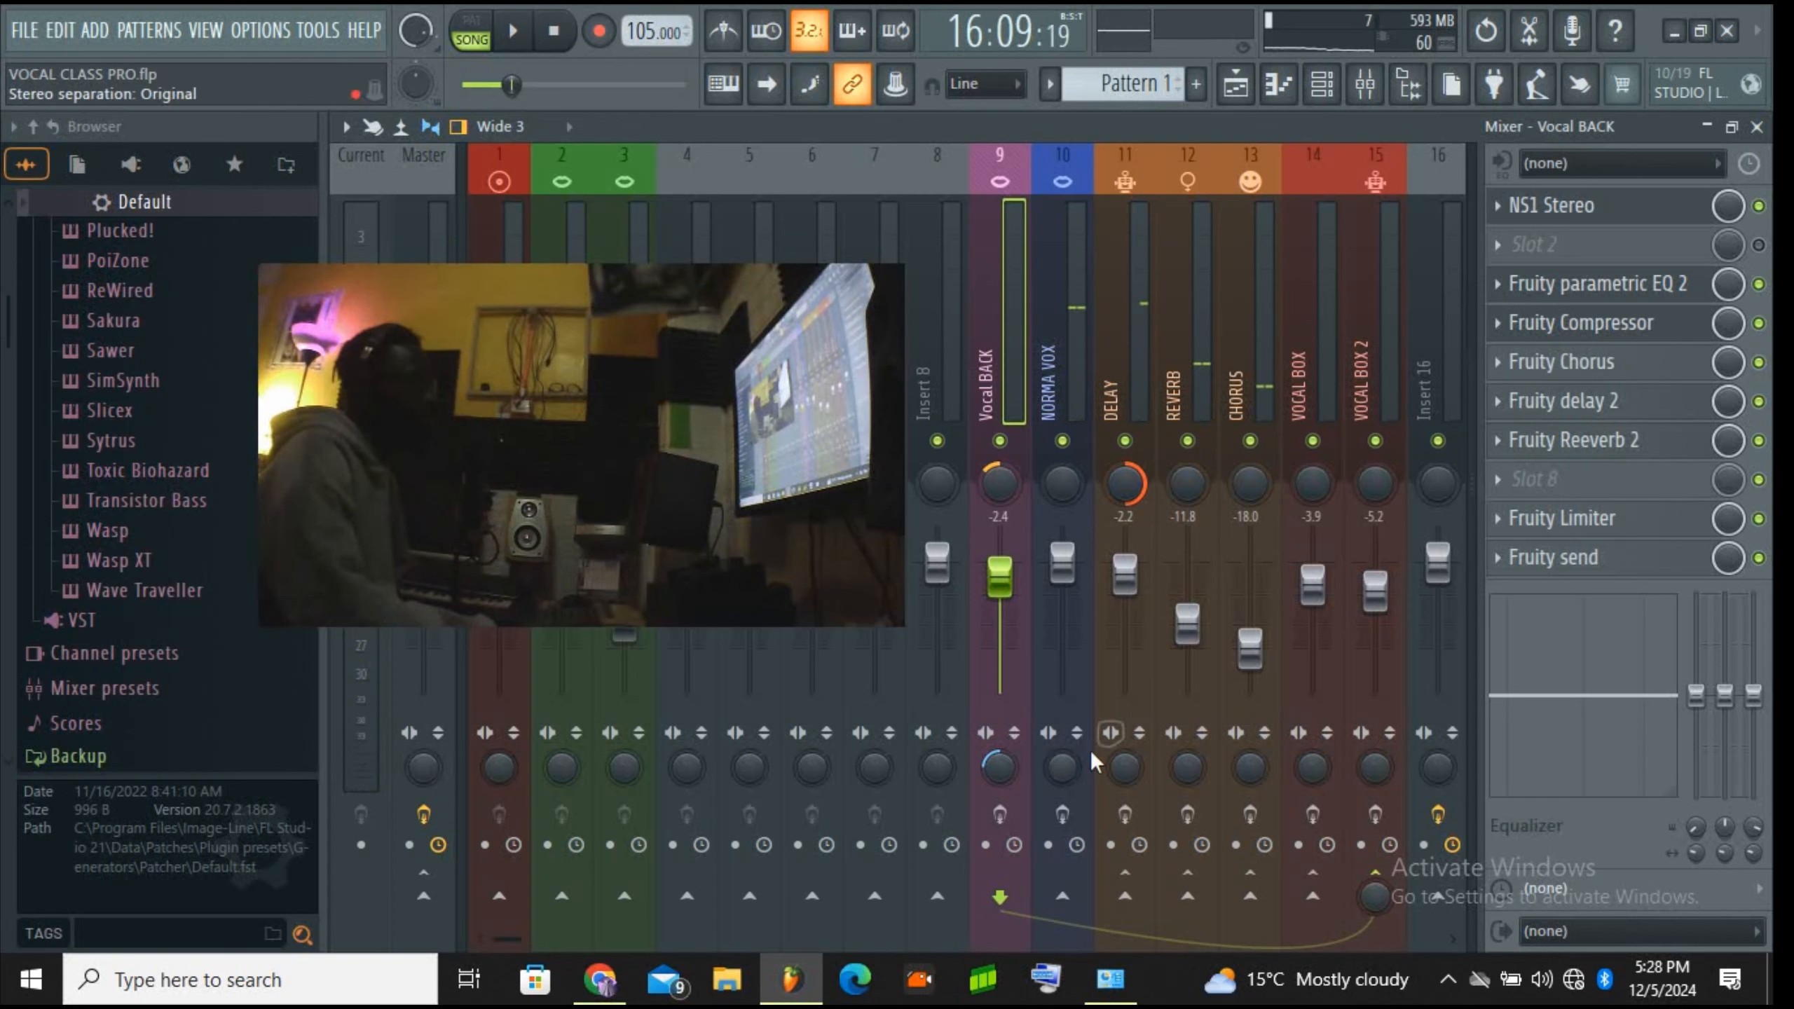
pyautogui.click(1125, 817)
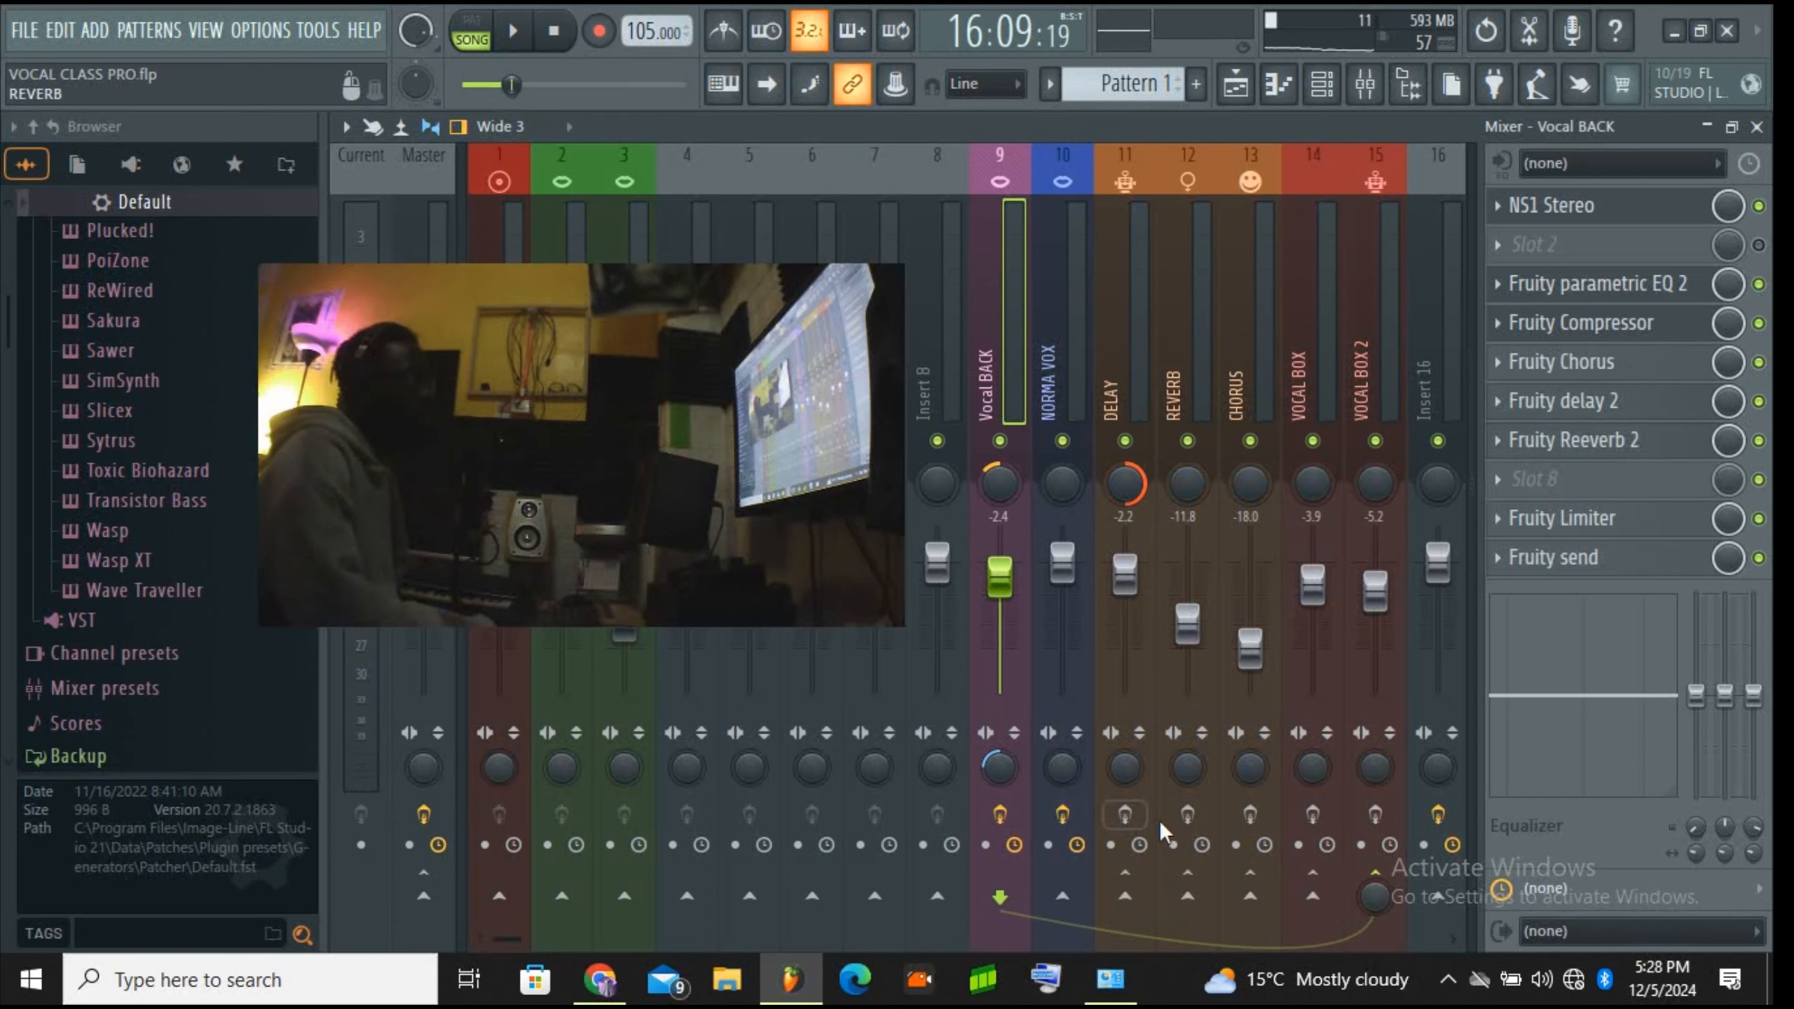
pyautogui.click(1250, 815)
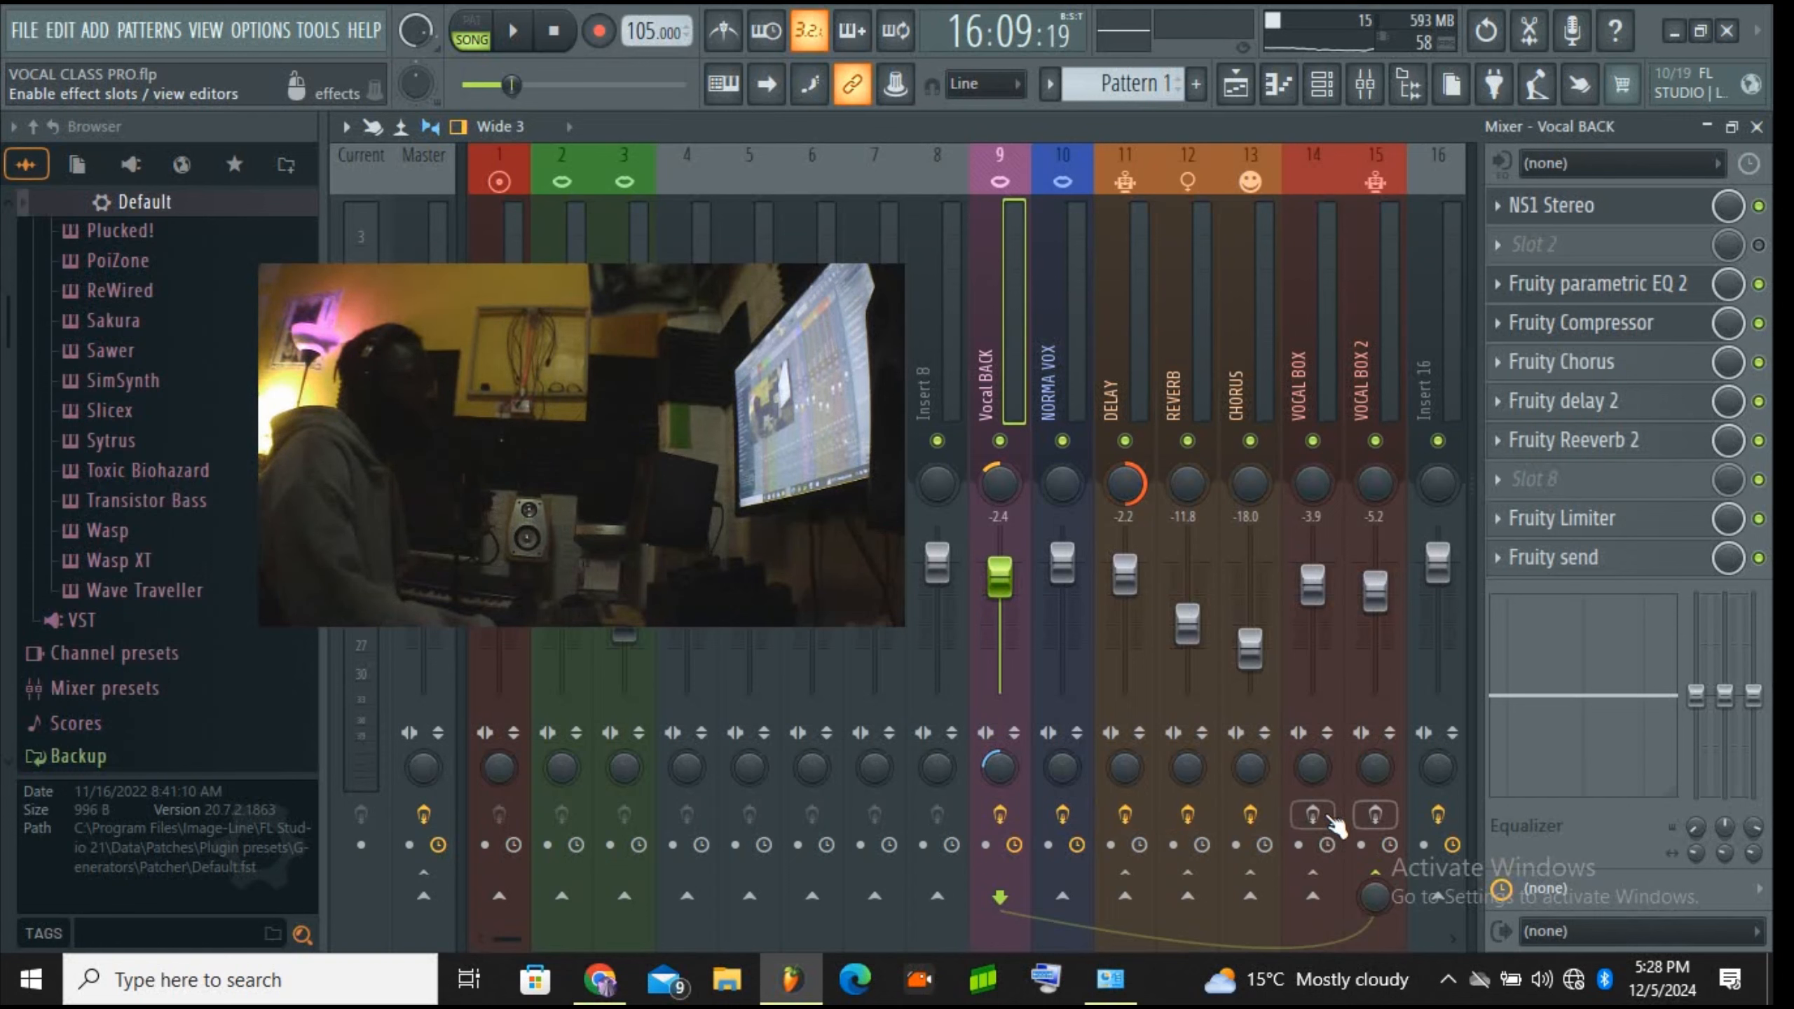
pyautogui.click(1374, 817)
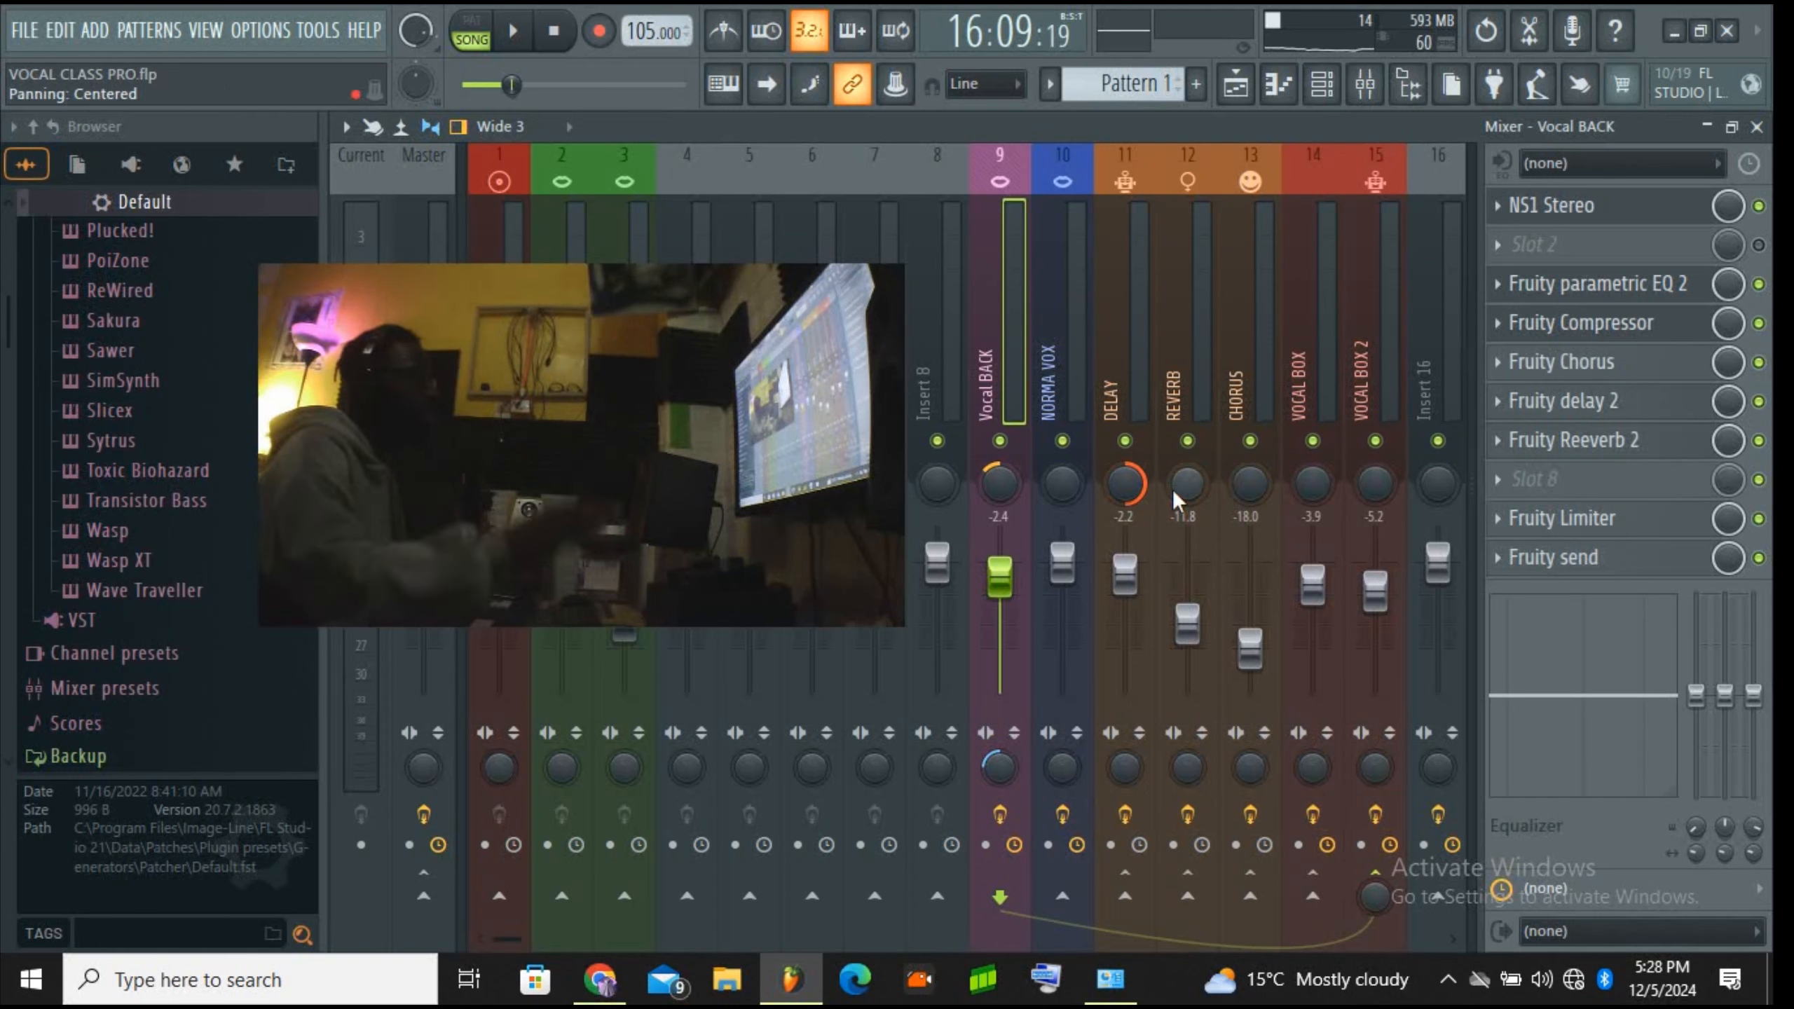
# Step: Inspect the NS1 Stereo plugin on the Vocal BACK channel, close it, and audition the mix up to about bar 19
pyautogui.click(1567, 217)
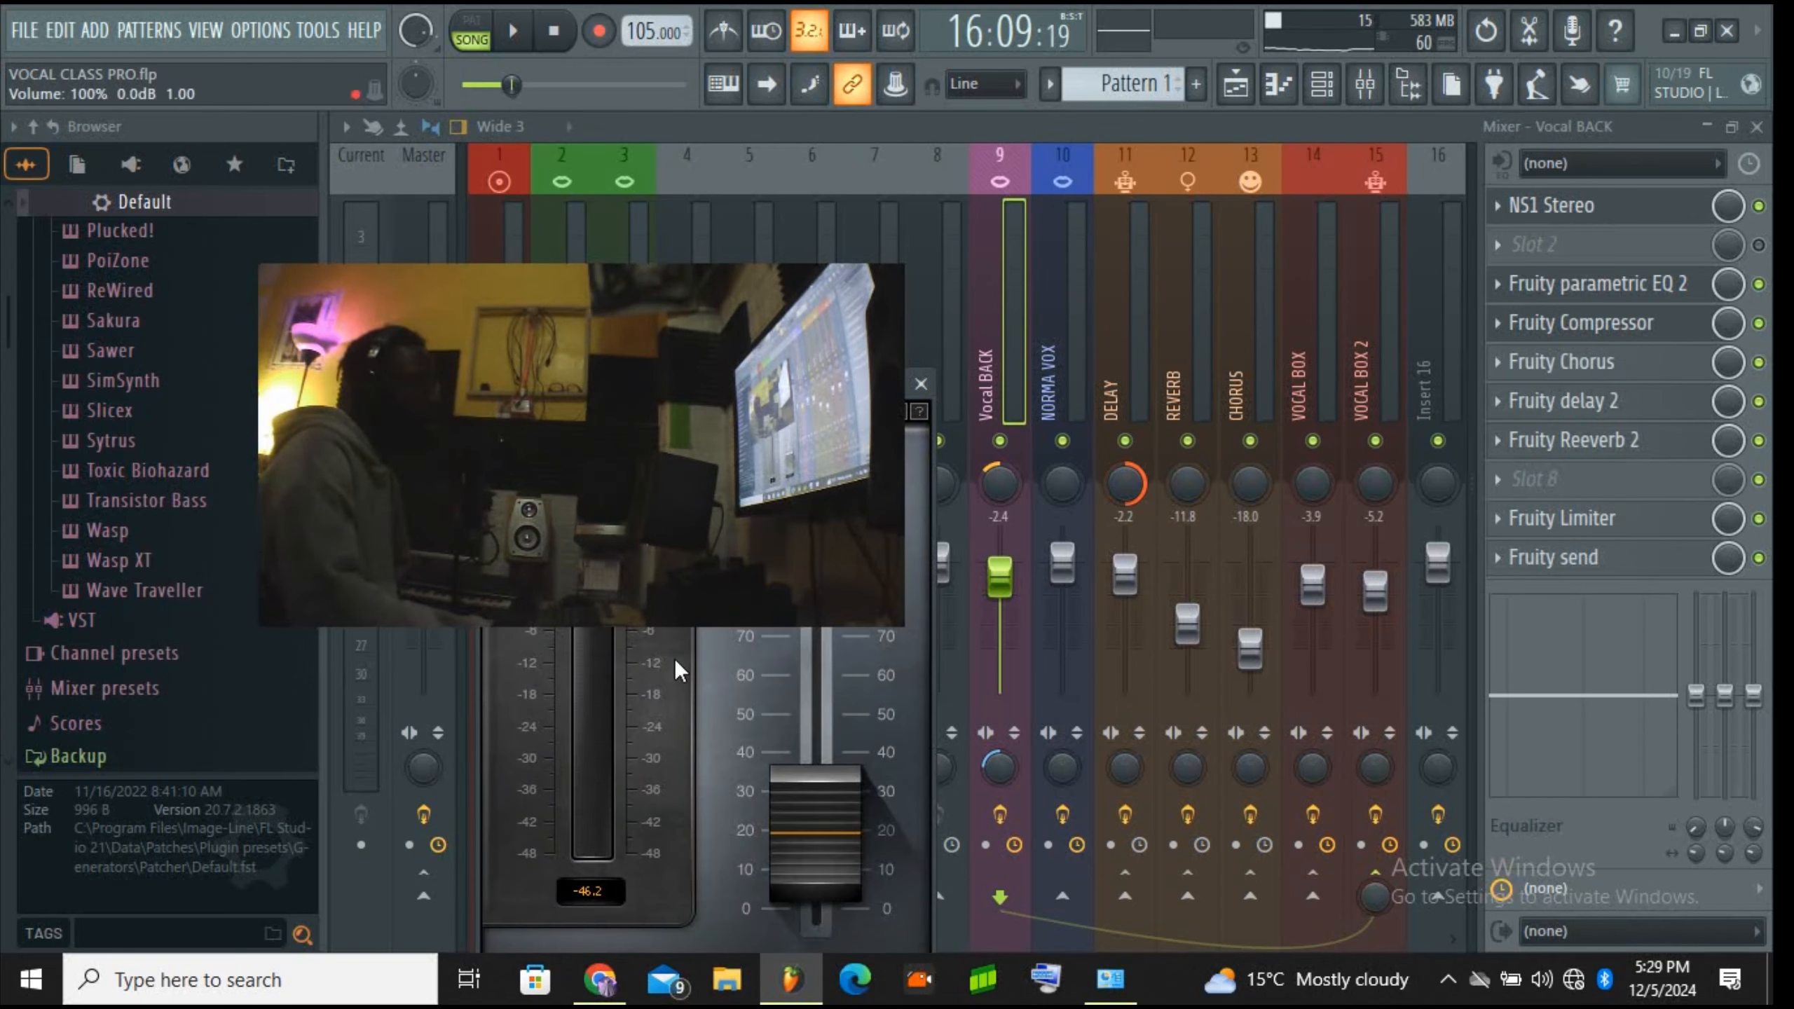
pyautogui.click(920, 385)
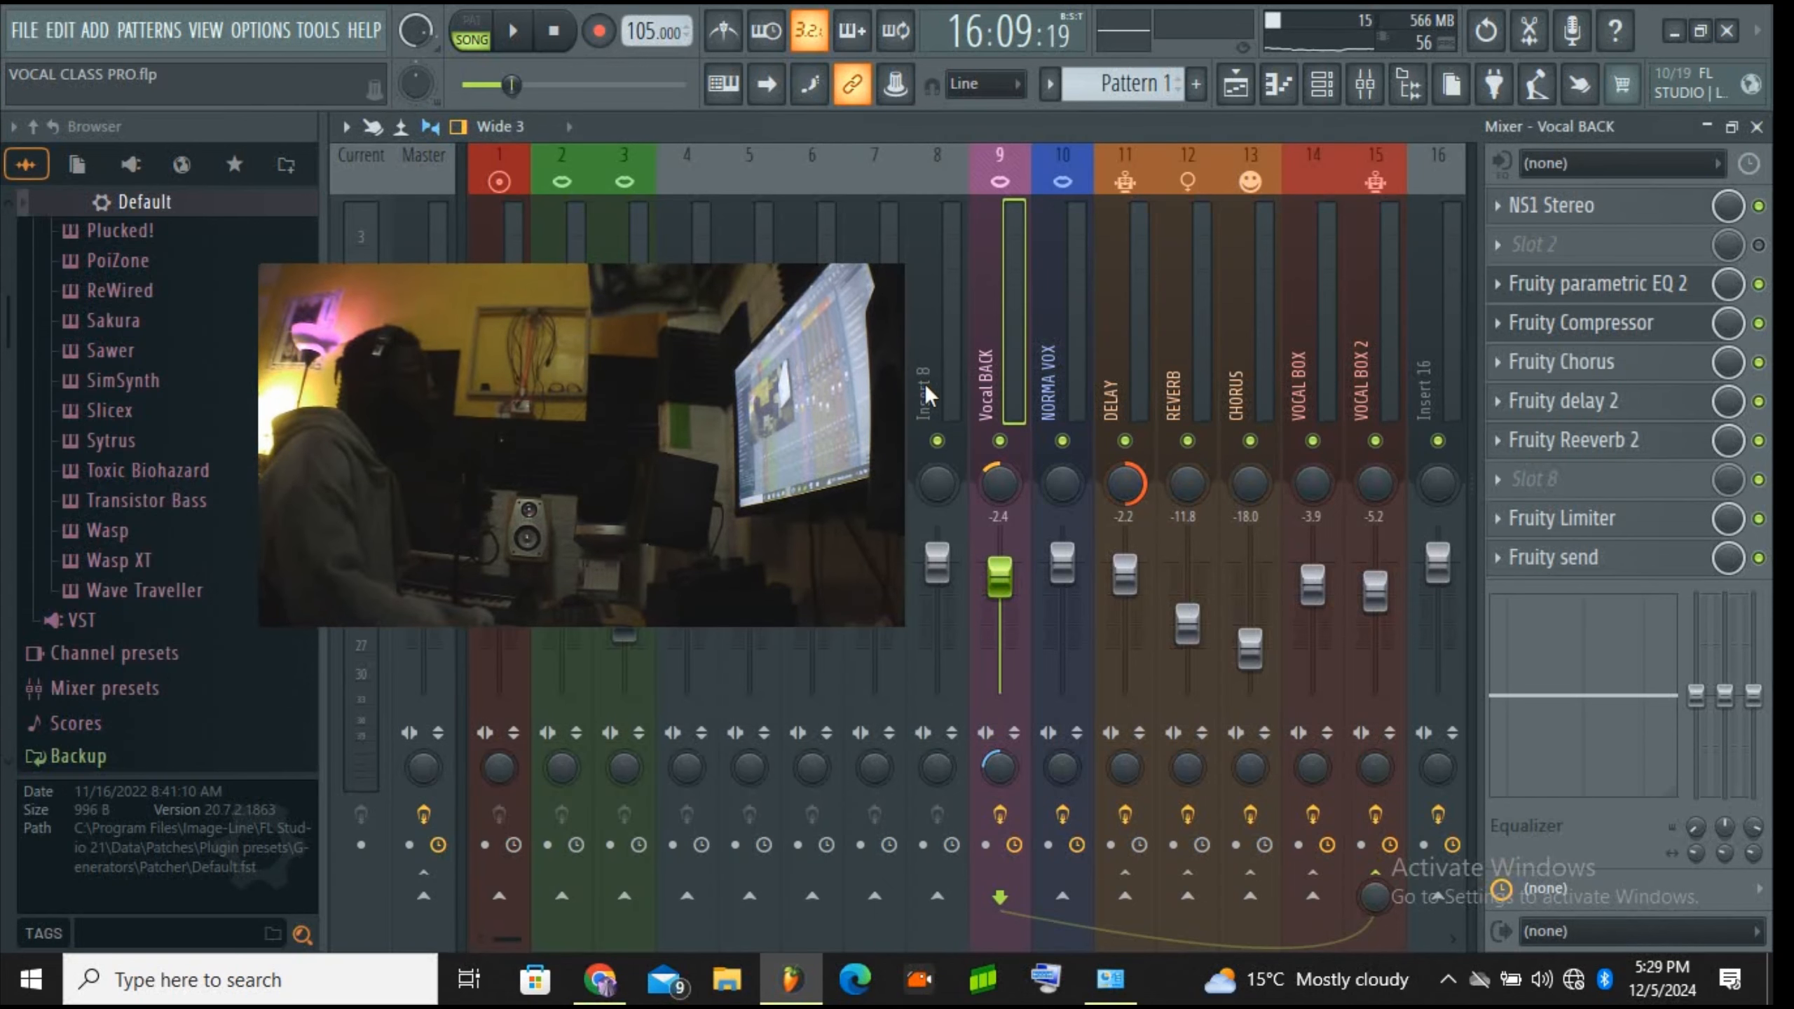
pyautogui.press('space')
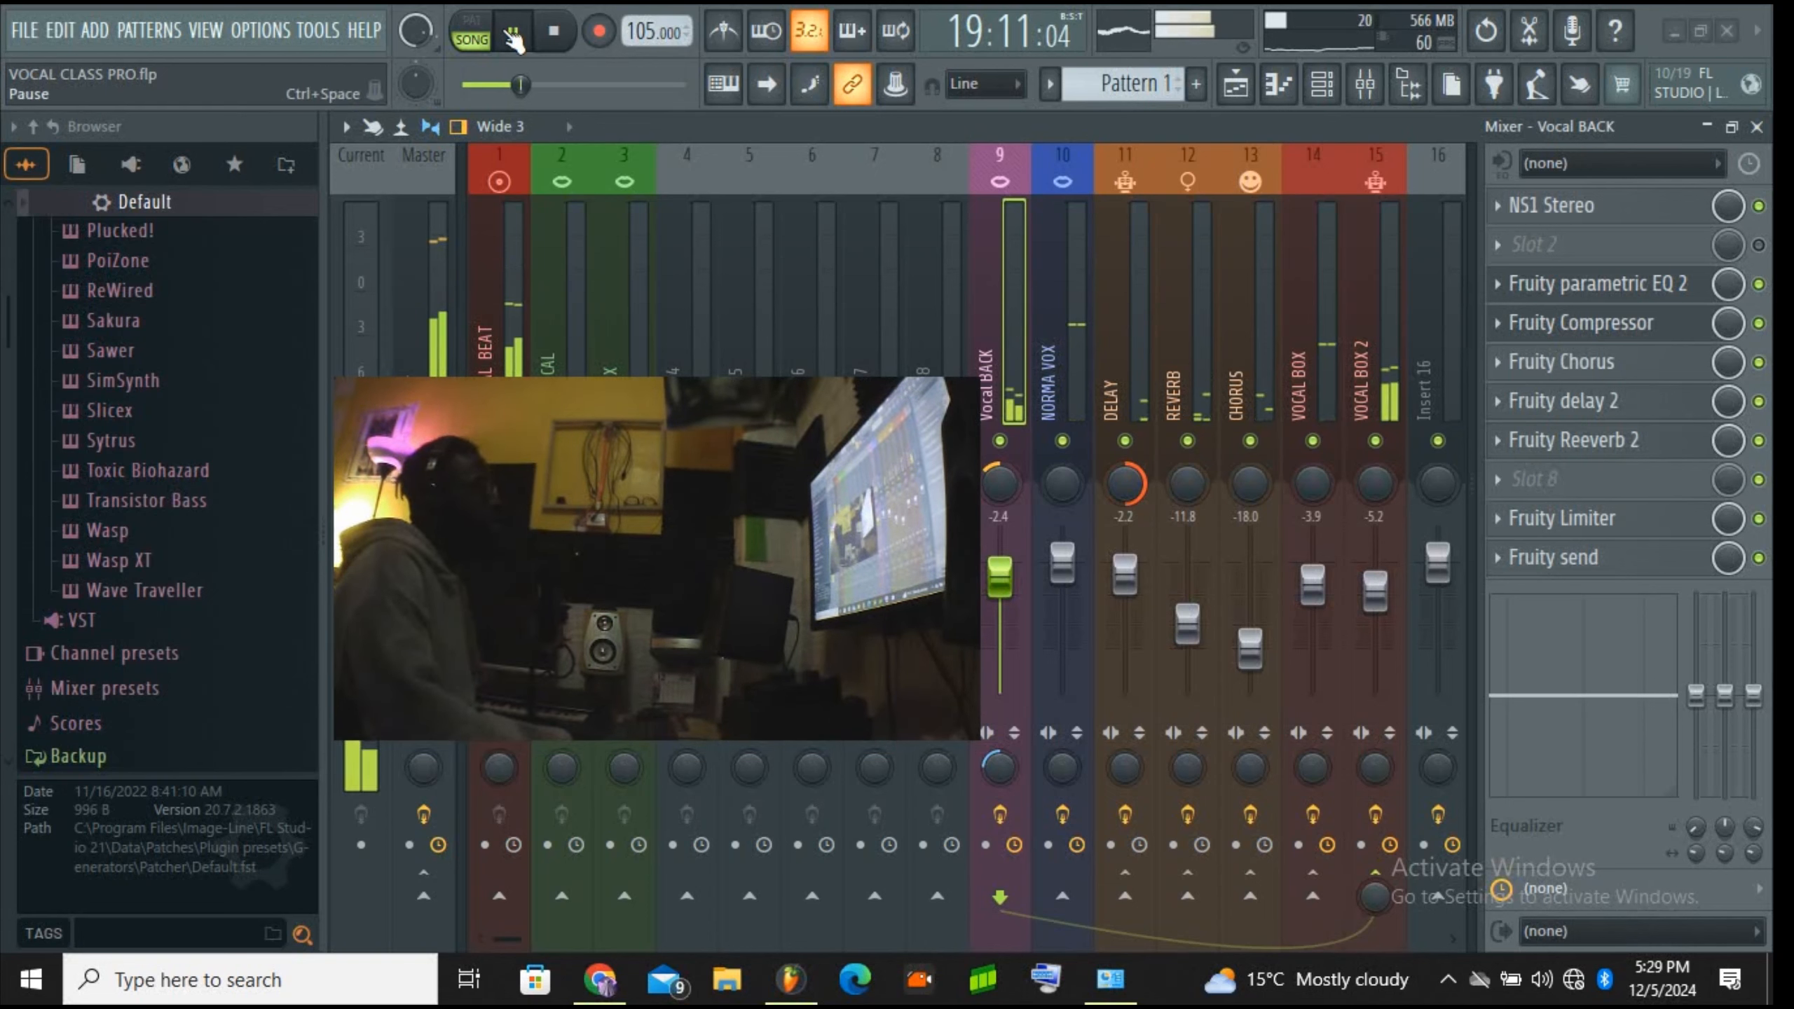
pyautogui.press('space')
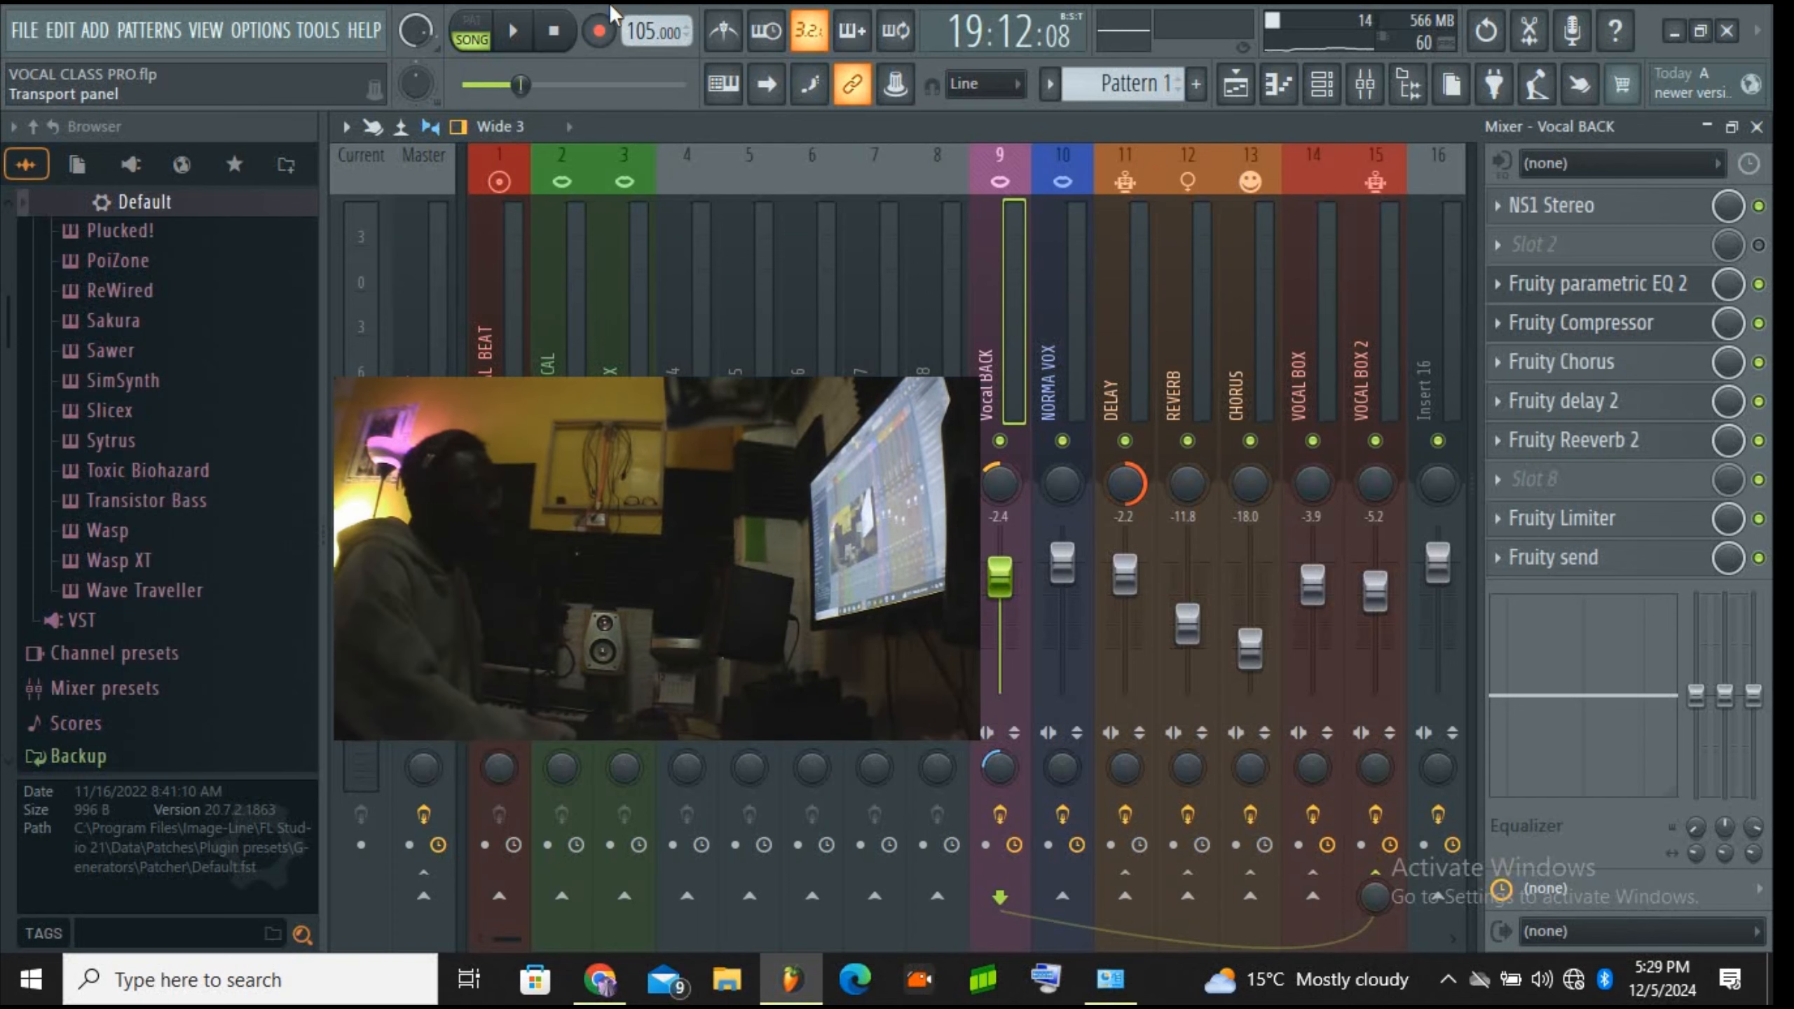
# Step: Resume playback, lower the DELAY channel to -4.1 dB and raise the VOCAL BOX channel to -2.3 dB
pyautogui.moveTo(490, 481); pyautogui.dragTo(211, 628)
pyautogui.click(520, 40)
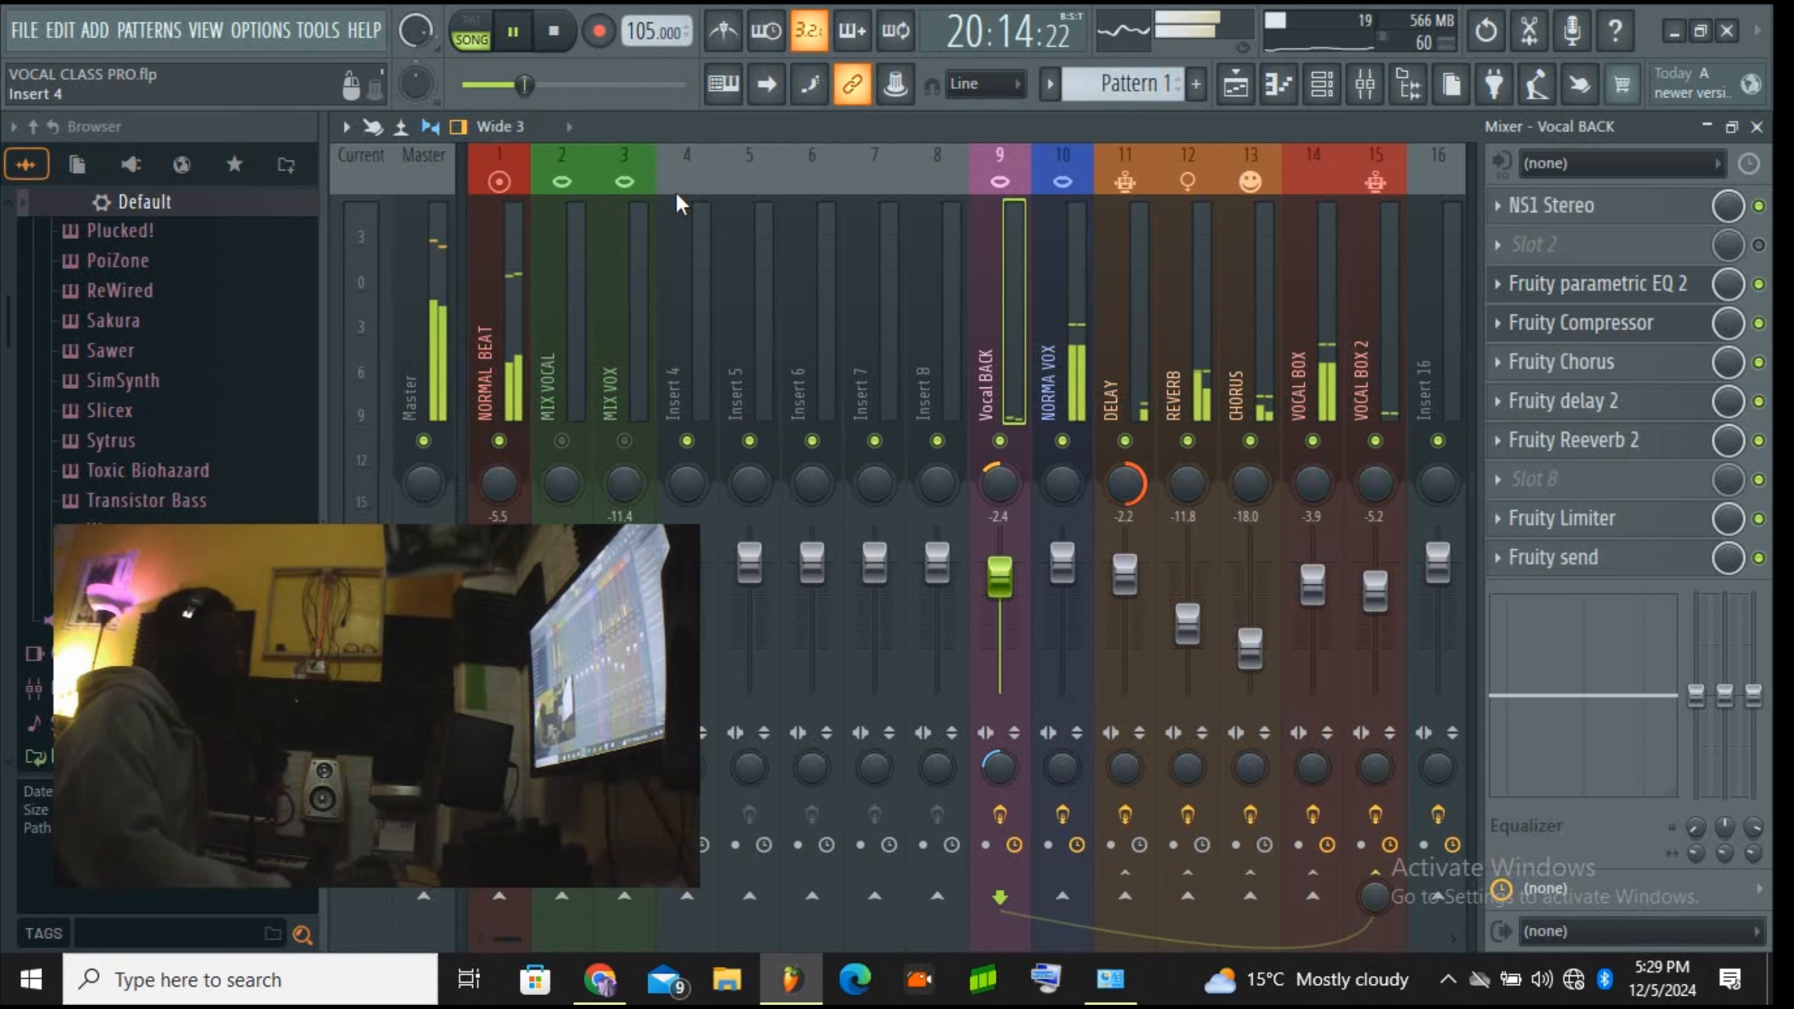
pyautogui.moveTo(614, 629); pyautogui.dragTo(652, 551)
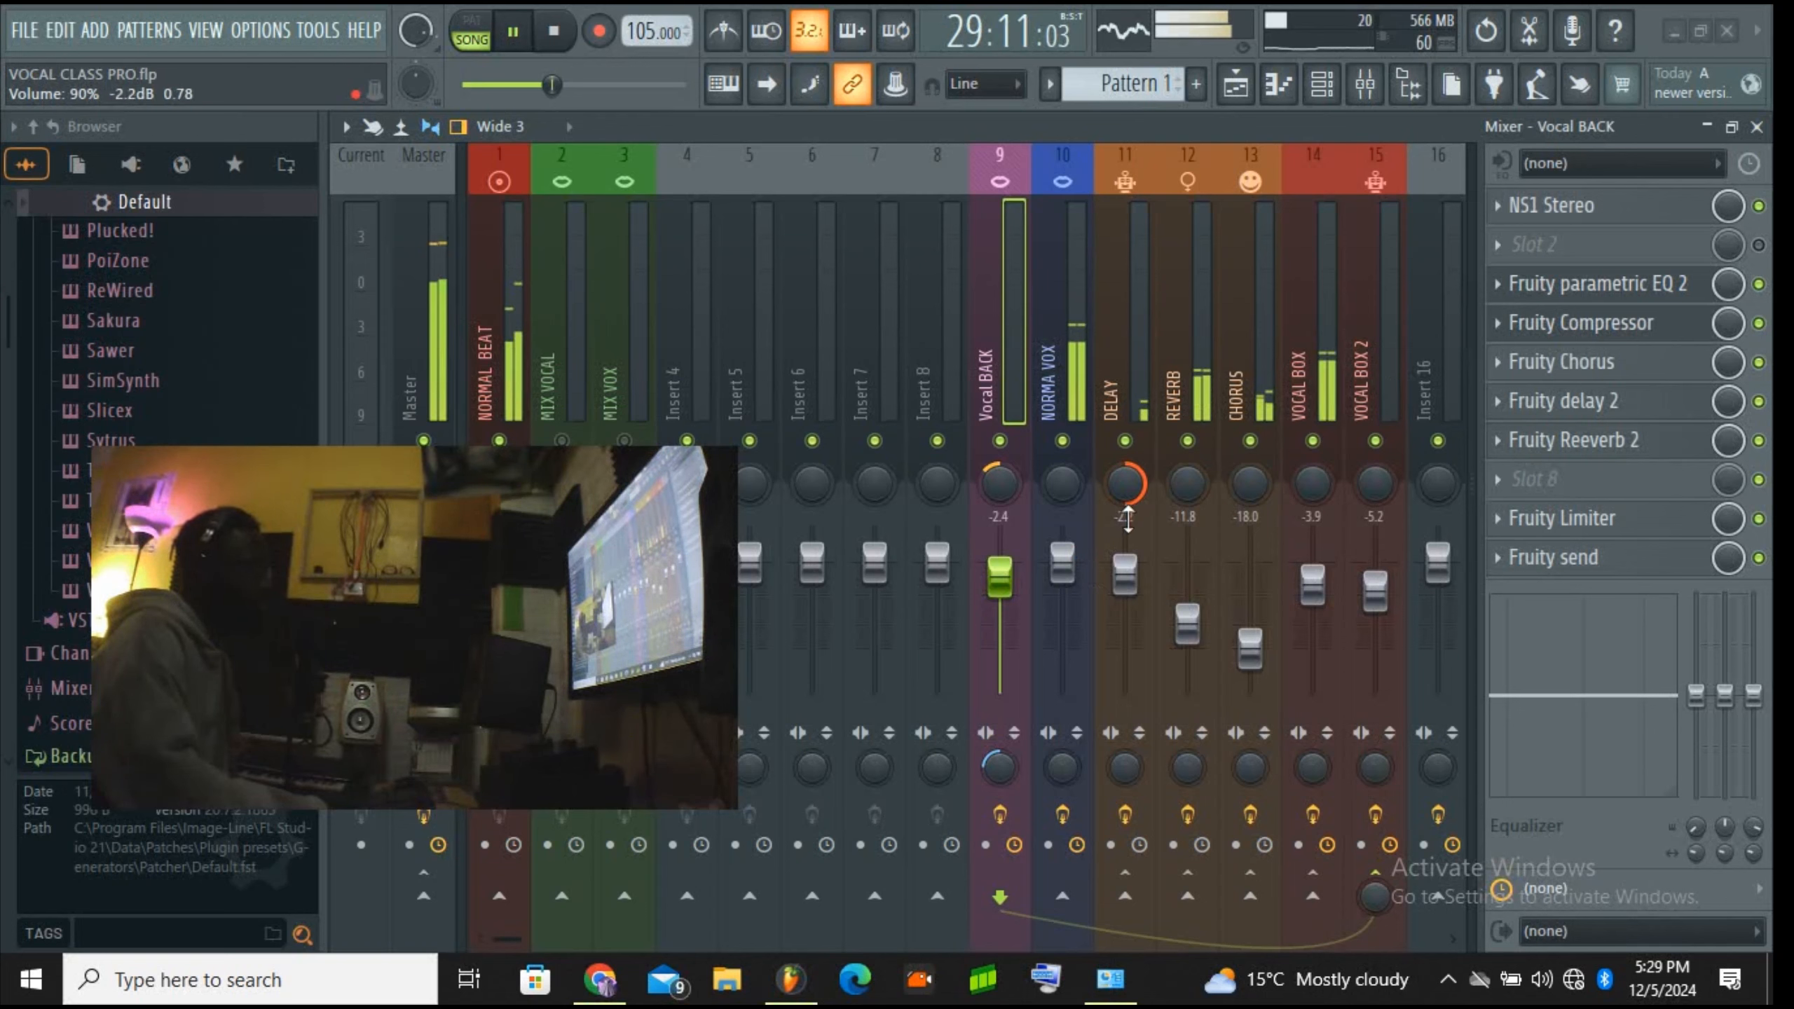
pyautogui.moveTo(1125, 573)
pyautogui.mouseDown()
pyautogui.moveTo(1137, 596)
pyautogui.moveTo(1131, 579)
pyautogui.mouseUp()
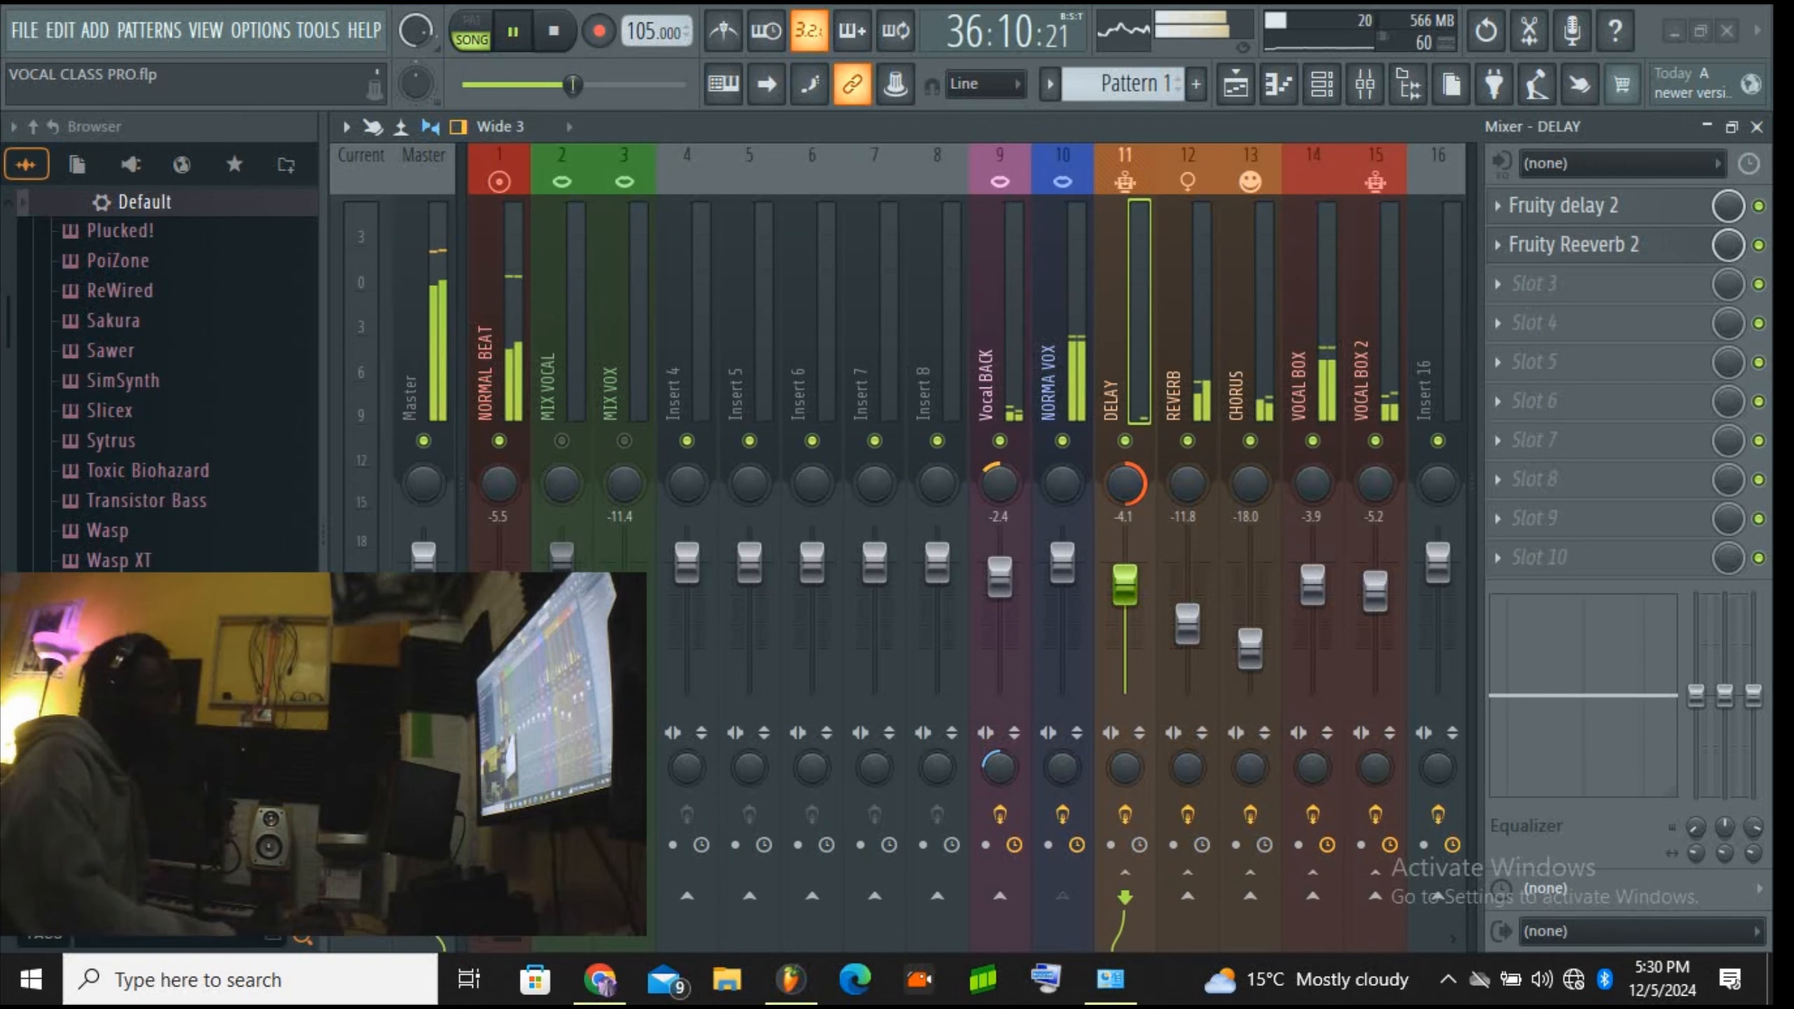
pyautogui.click(1316, 586)
pyautogui.moveTo(1313, 585); pyautogui.dragTo(1312, 577)
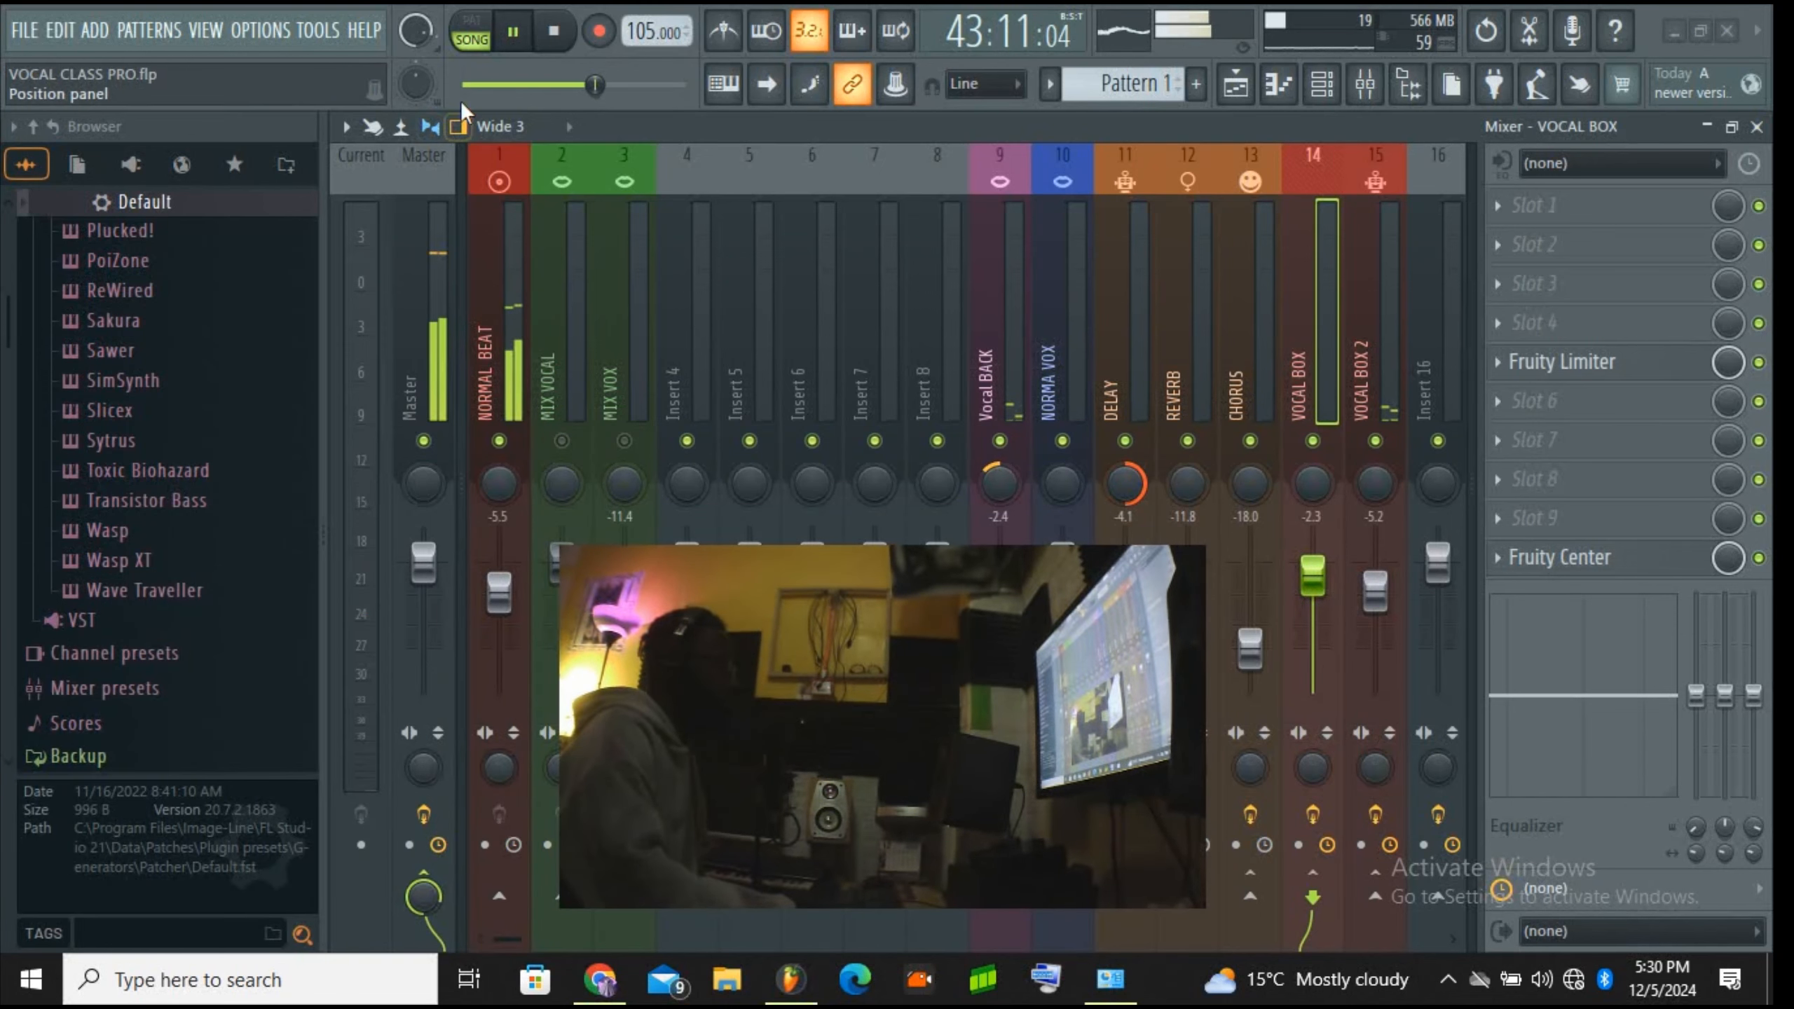
# Step: Pause playback and lower the NORMAL BEAT channel to -6.0 dB
pyautogui.click(515, 32)
pyautogui.click(489, 298)
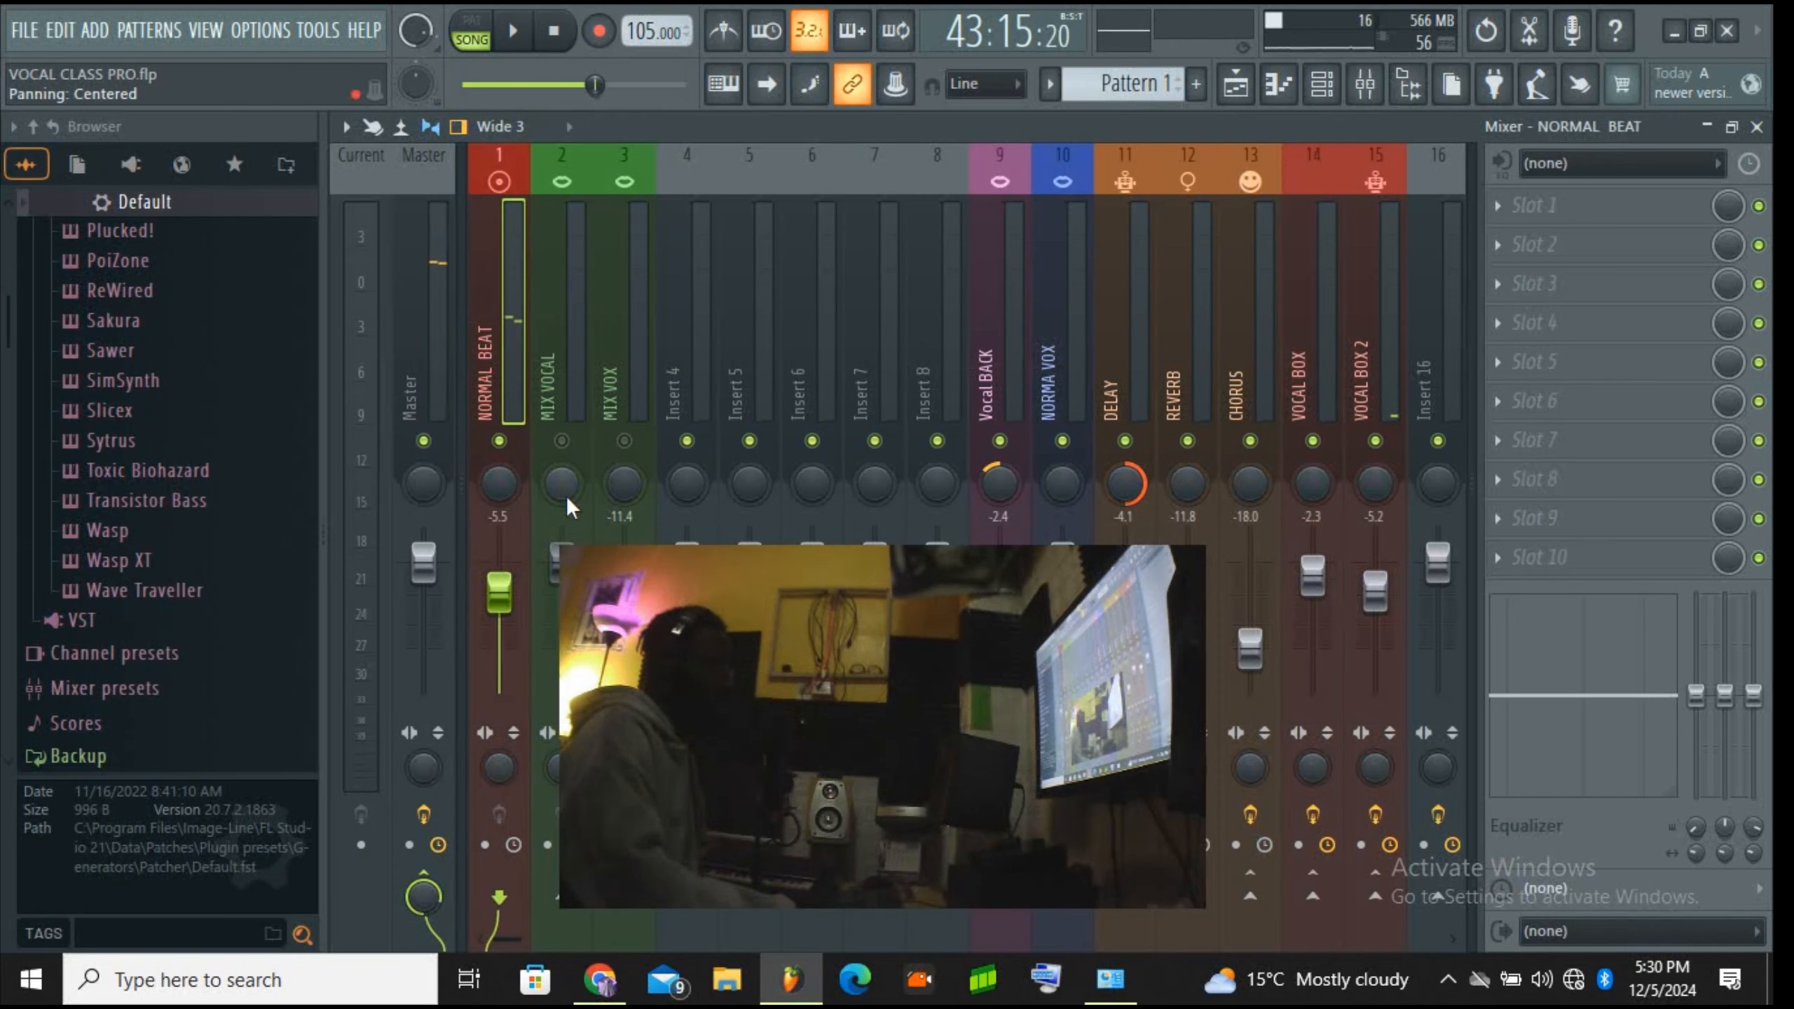
pyautogui.moveTo(503, 599)
pyautogui.mouseDown()
pyautogui.moveTo(503, 619)
pyautogui.moveTo(503, 599)
pyautogui.mouseUp()
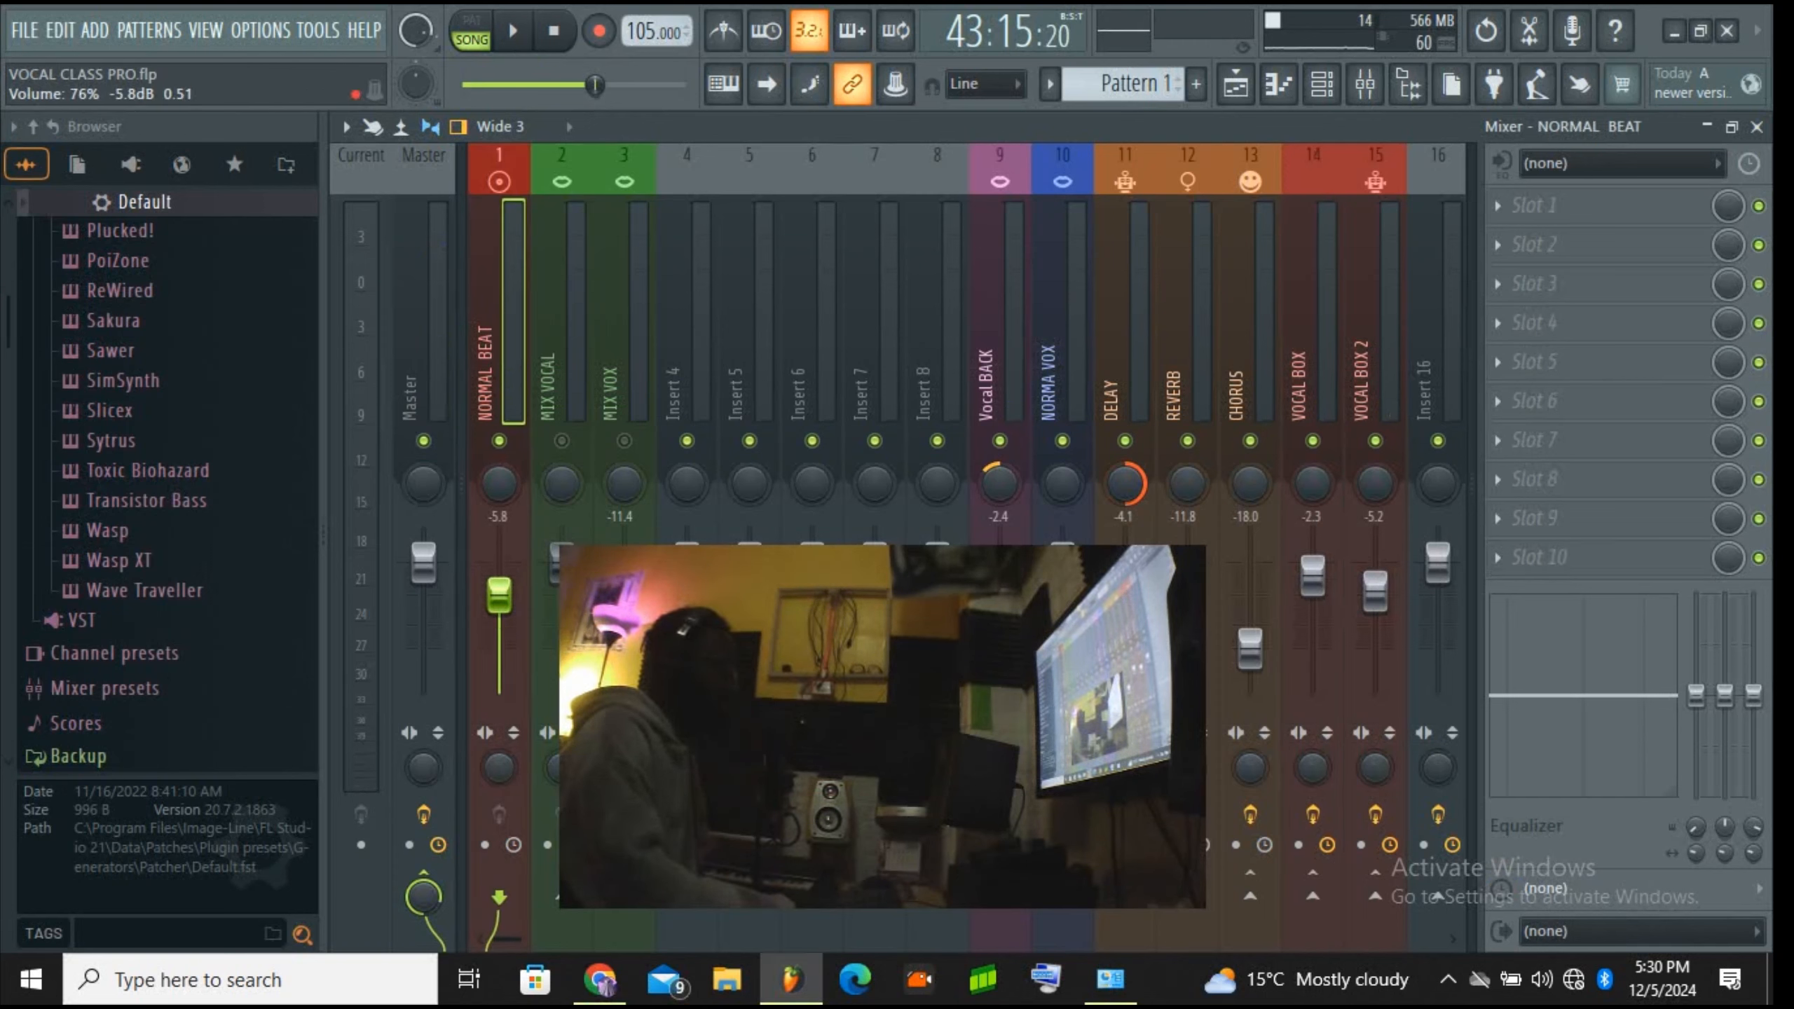
# Step: Examine the Frequency Cut, EQ2 Tweaks and Fruity Limiter effects on the Master channel, and close their windows
pyautogui.click(434, 382)
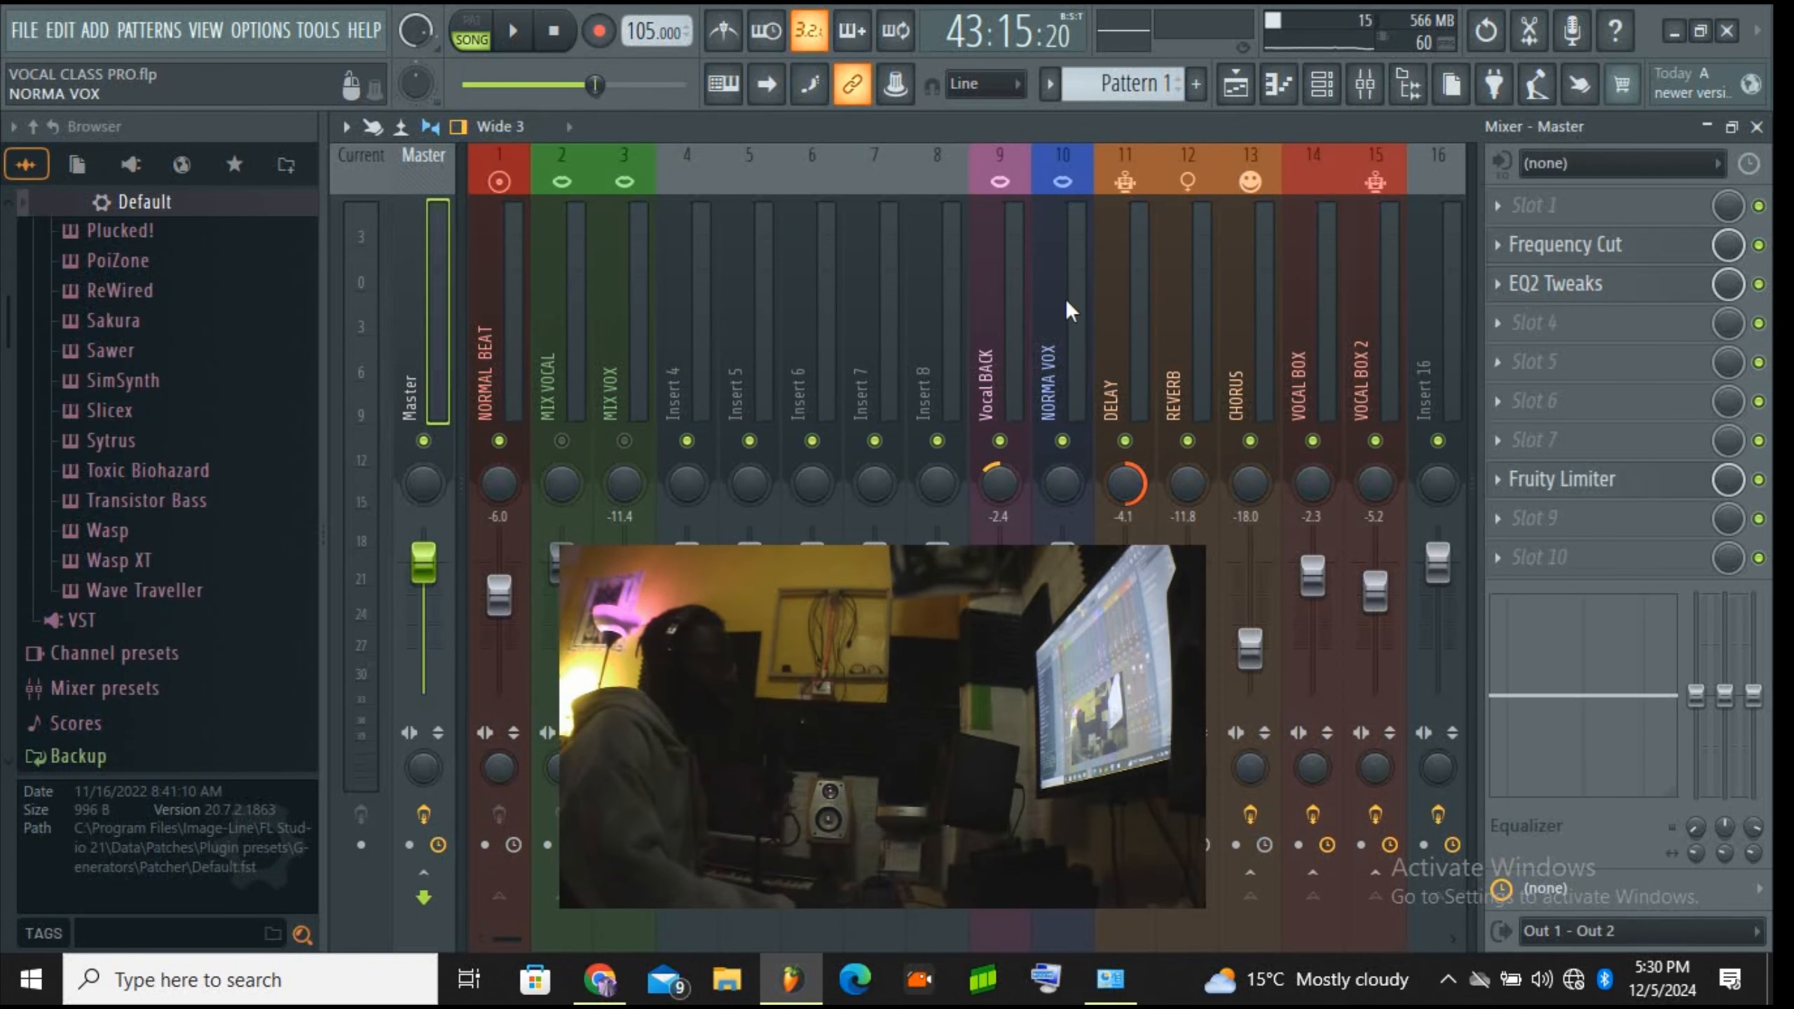
pyautogui.click(1618, 286)
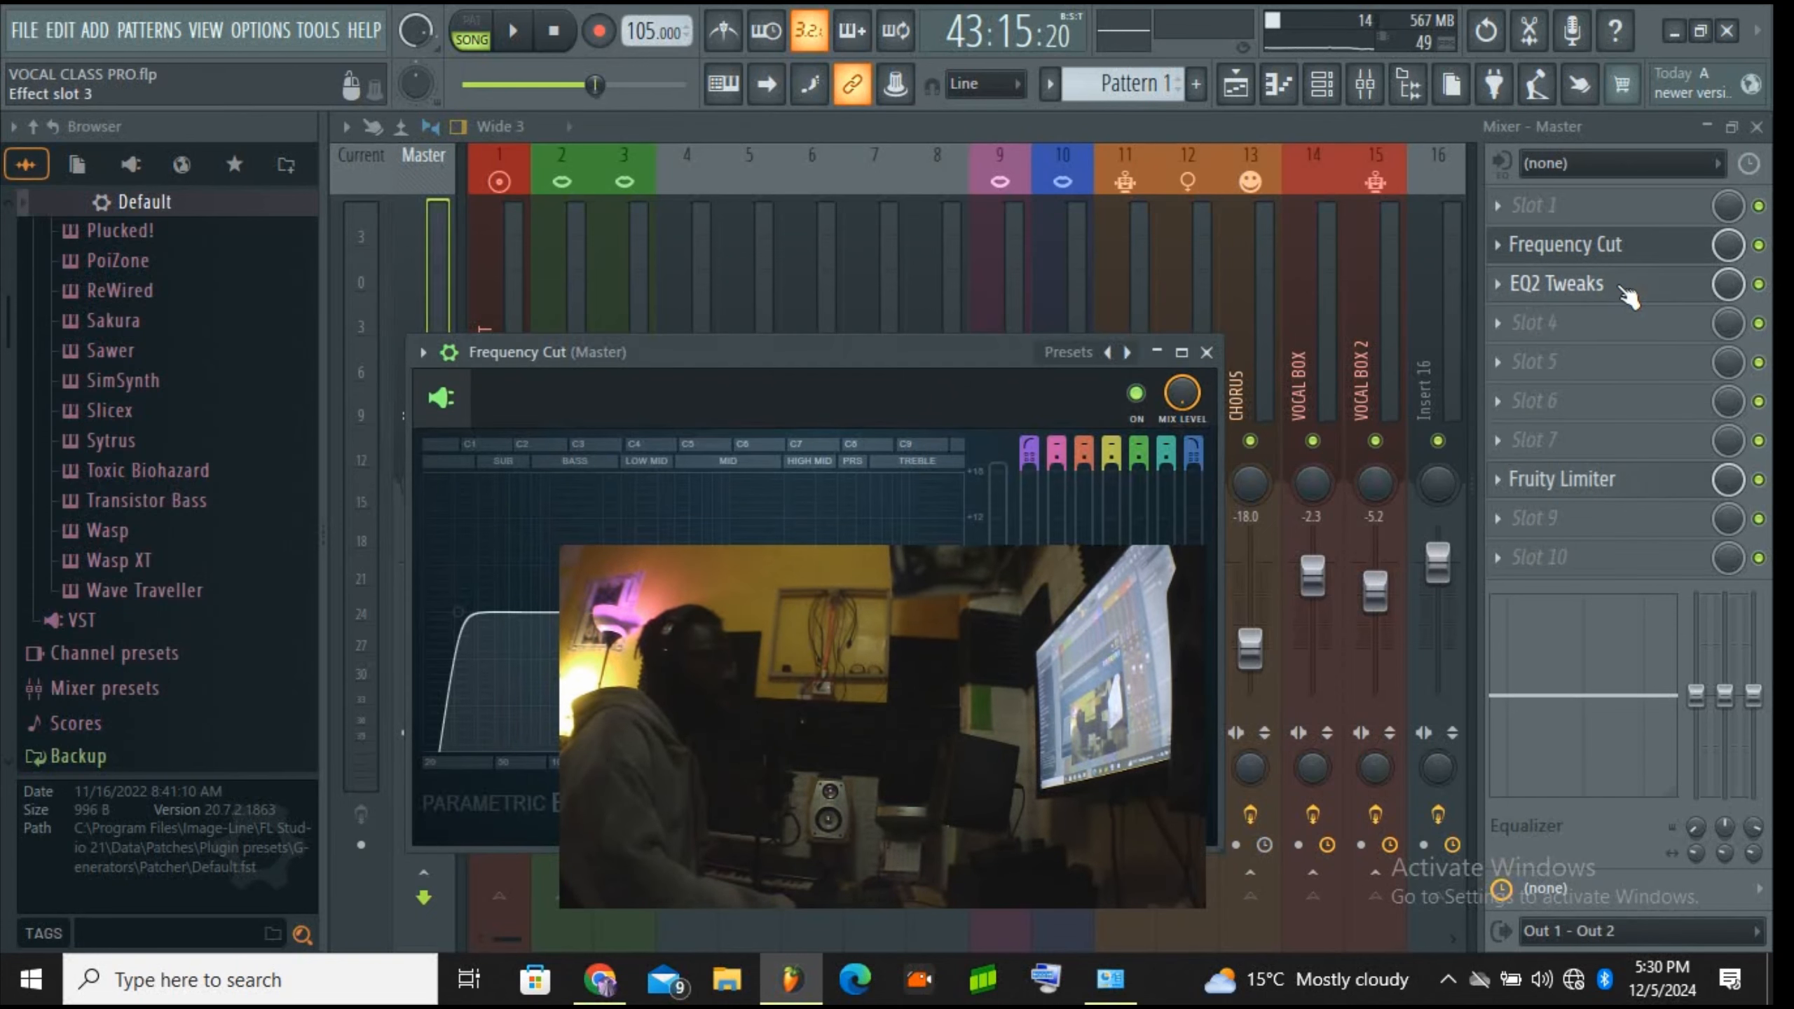
pyautogui.click(1592, 491)
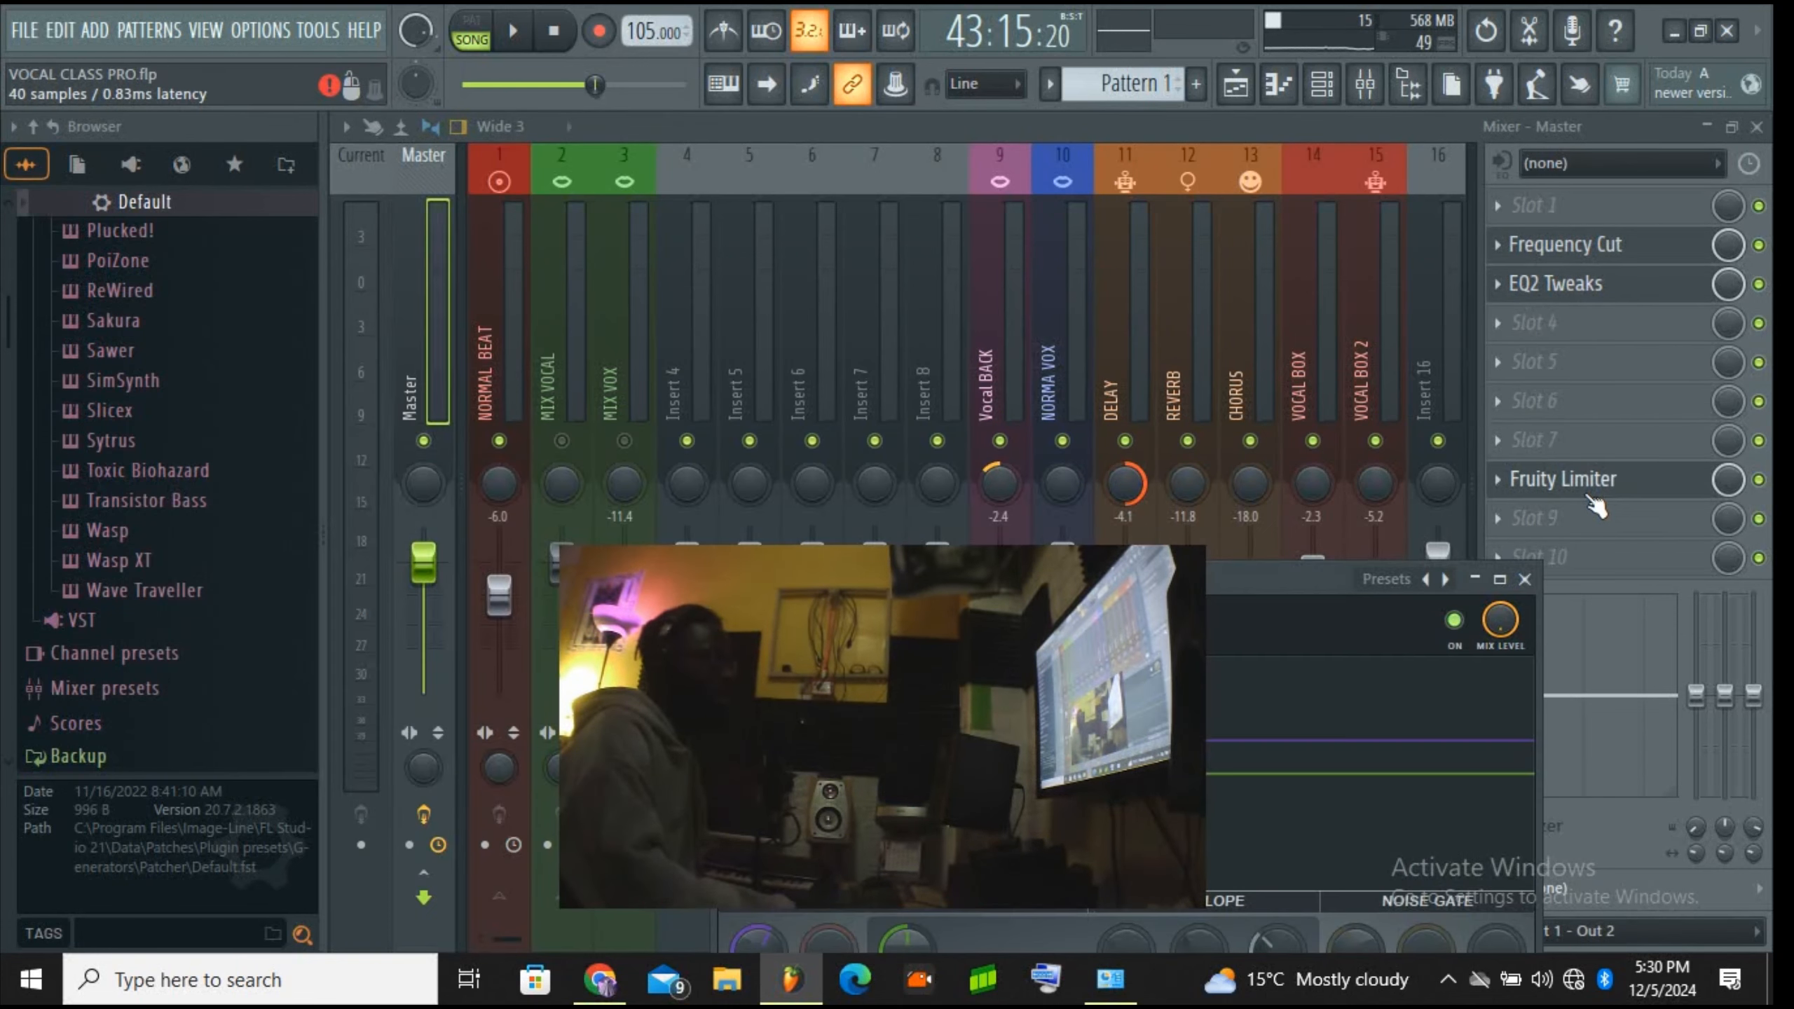
pyautogui.click(1590, 243)
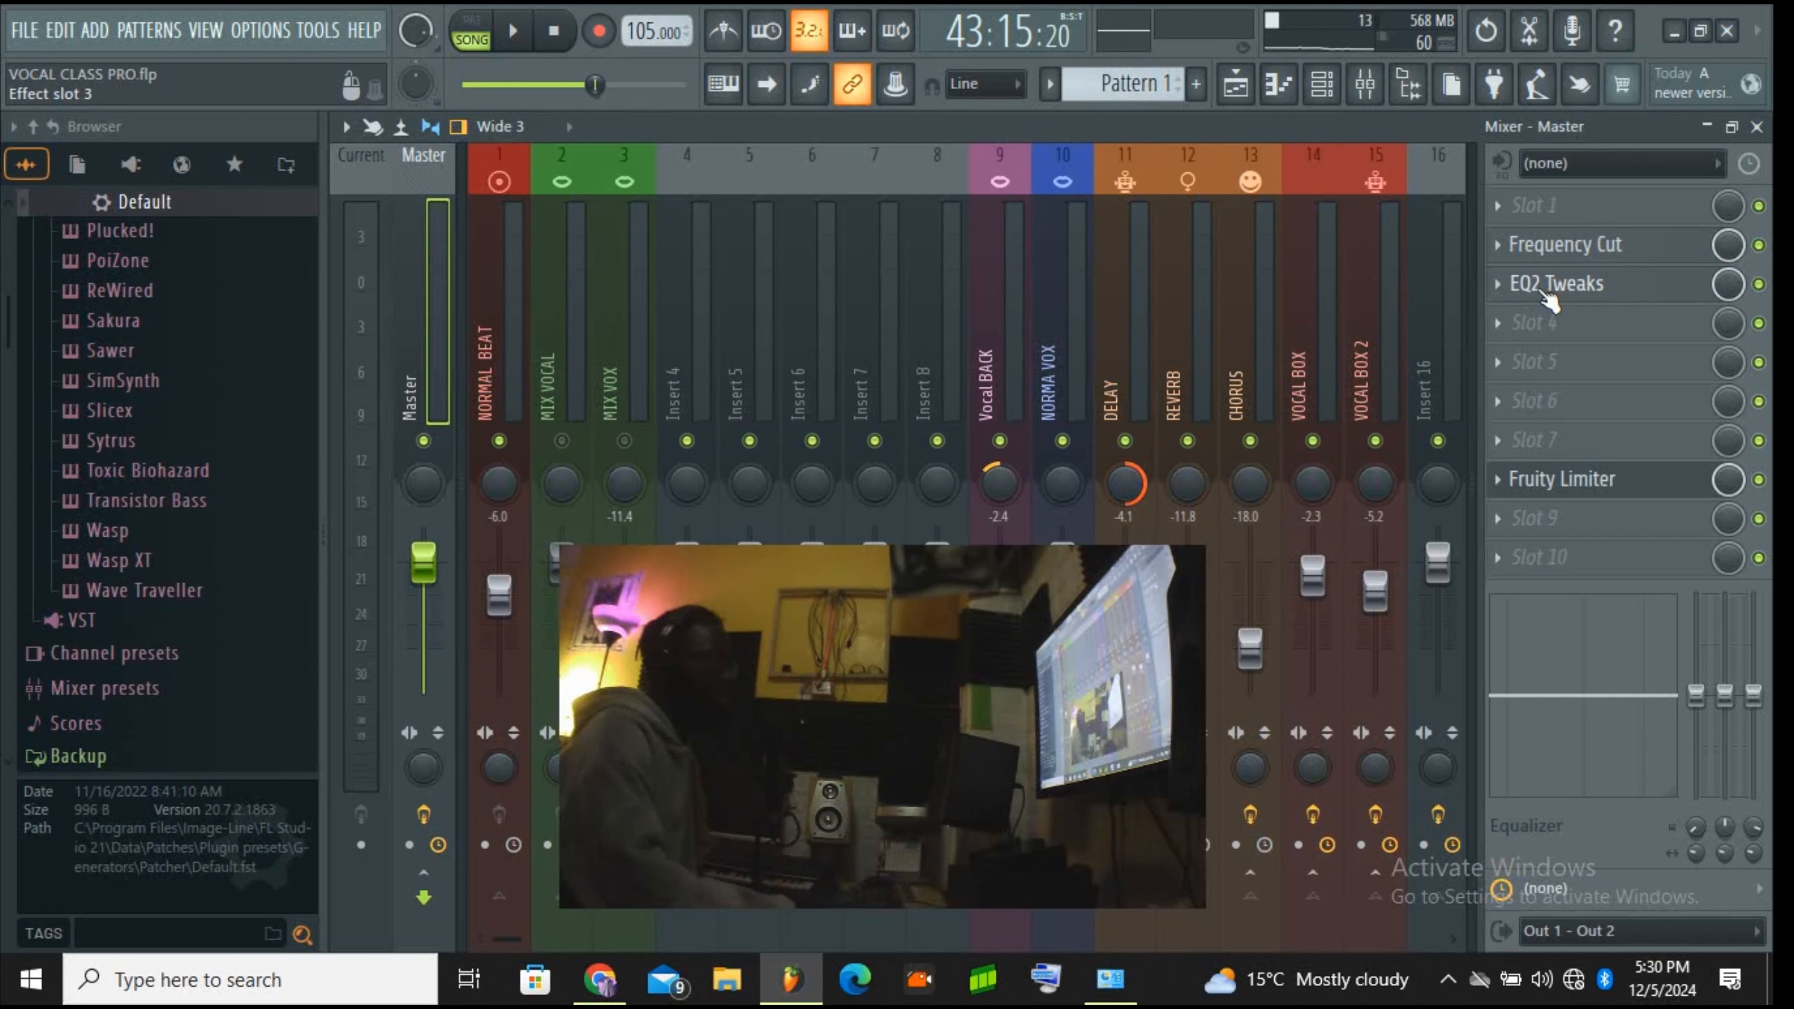
pyautogui.click(1625, 290)
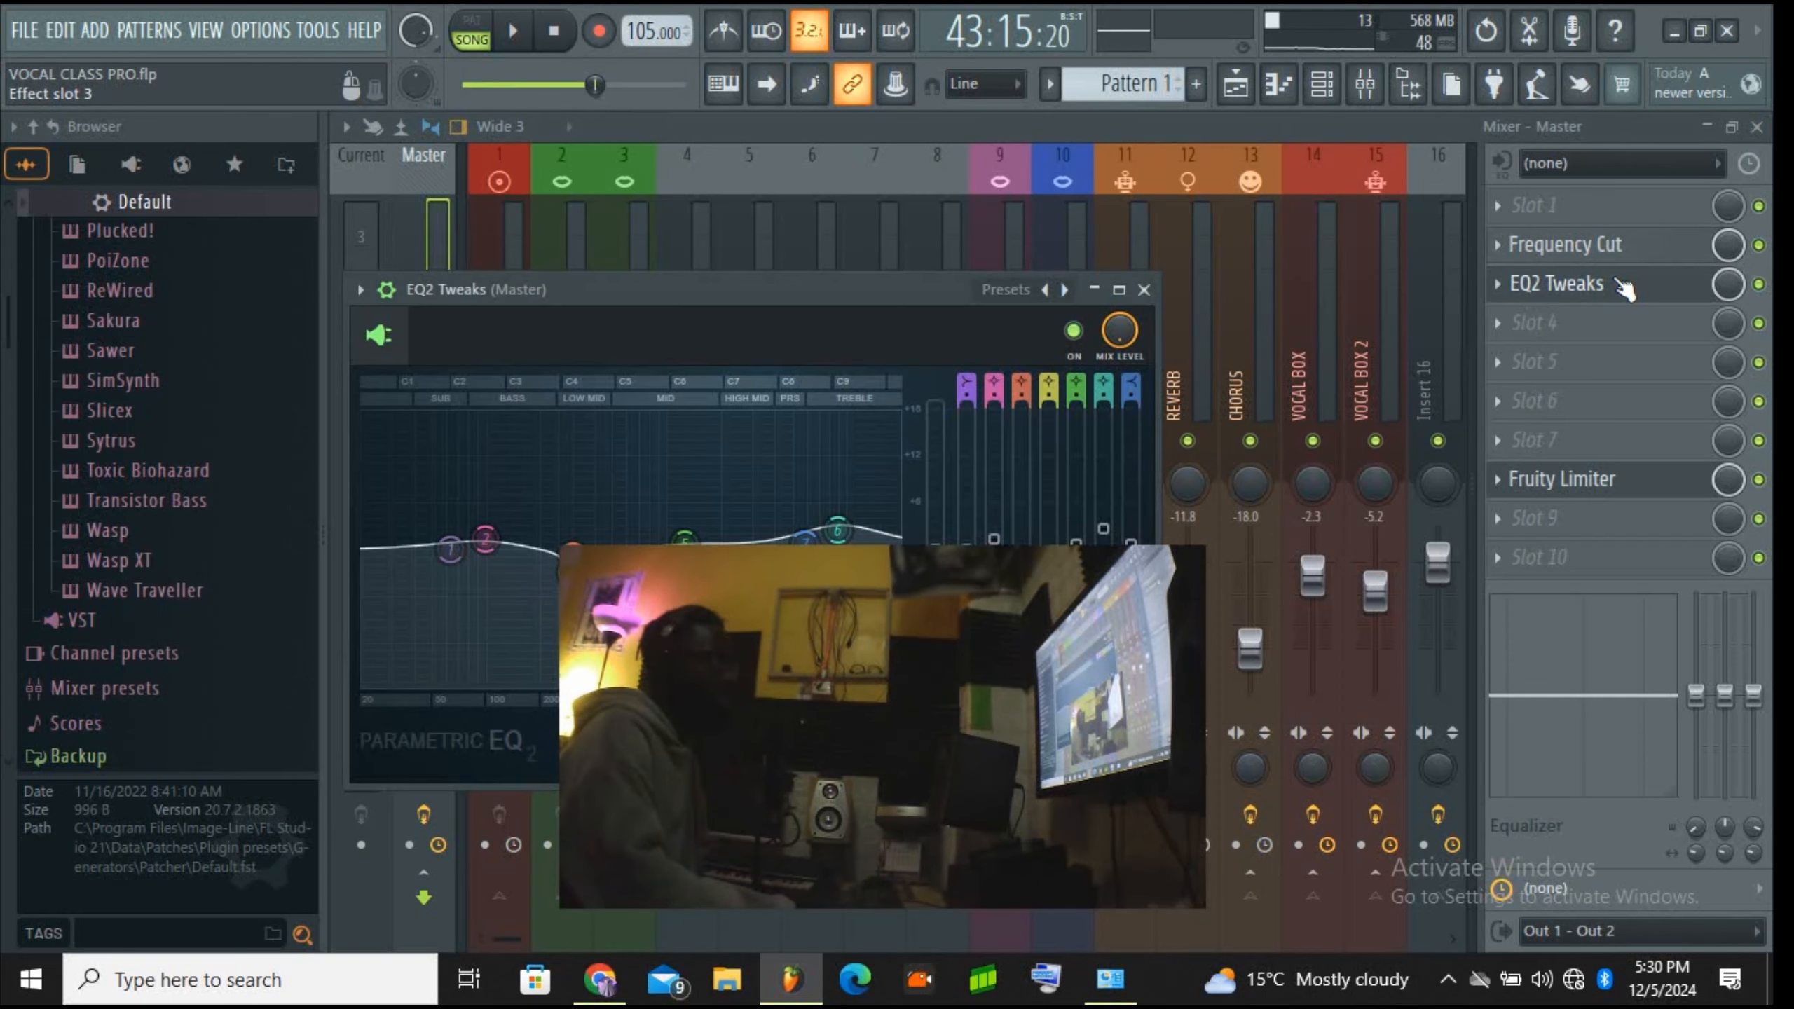
pyautogui.moveTo(876, 289); pyautogui.dragTo(1033, 160)
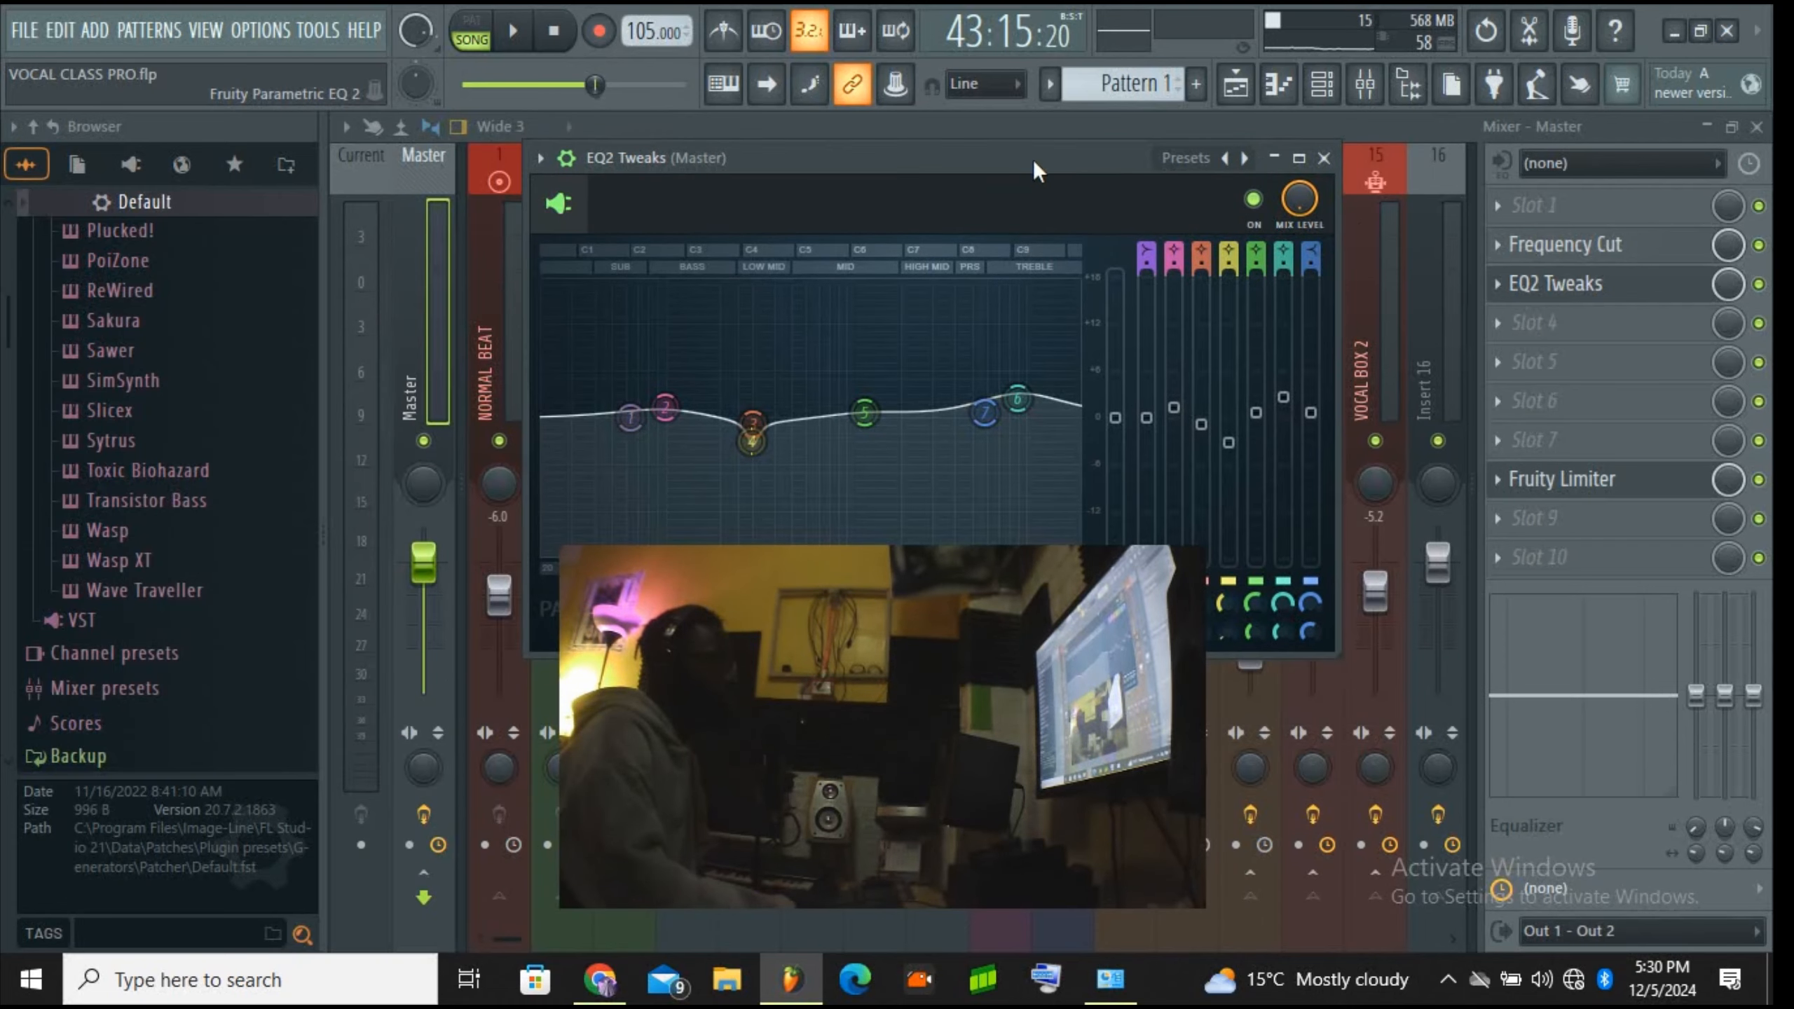
pyautogui.click(1660, 250)
pyautogui.moveTo(941, 374); pyautogui.dragTo(1056, 177)
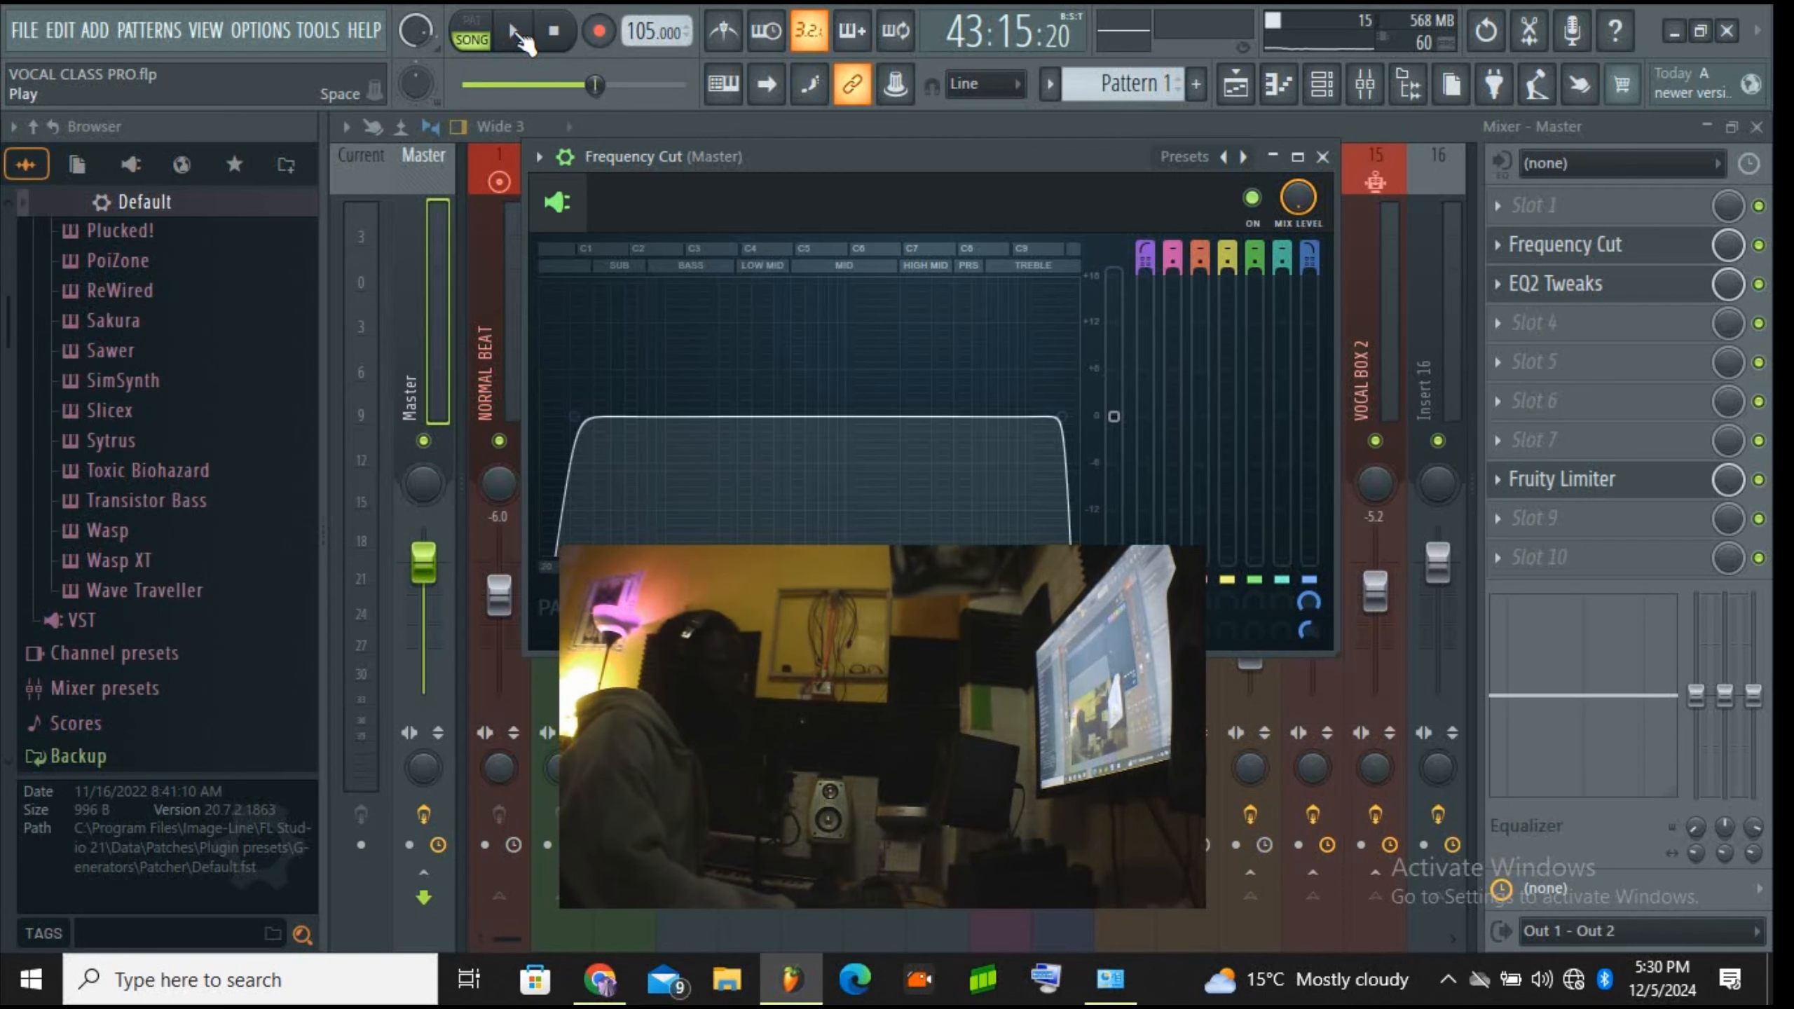
pyautogui.click(1323, 156)
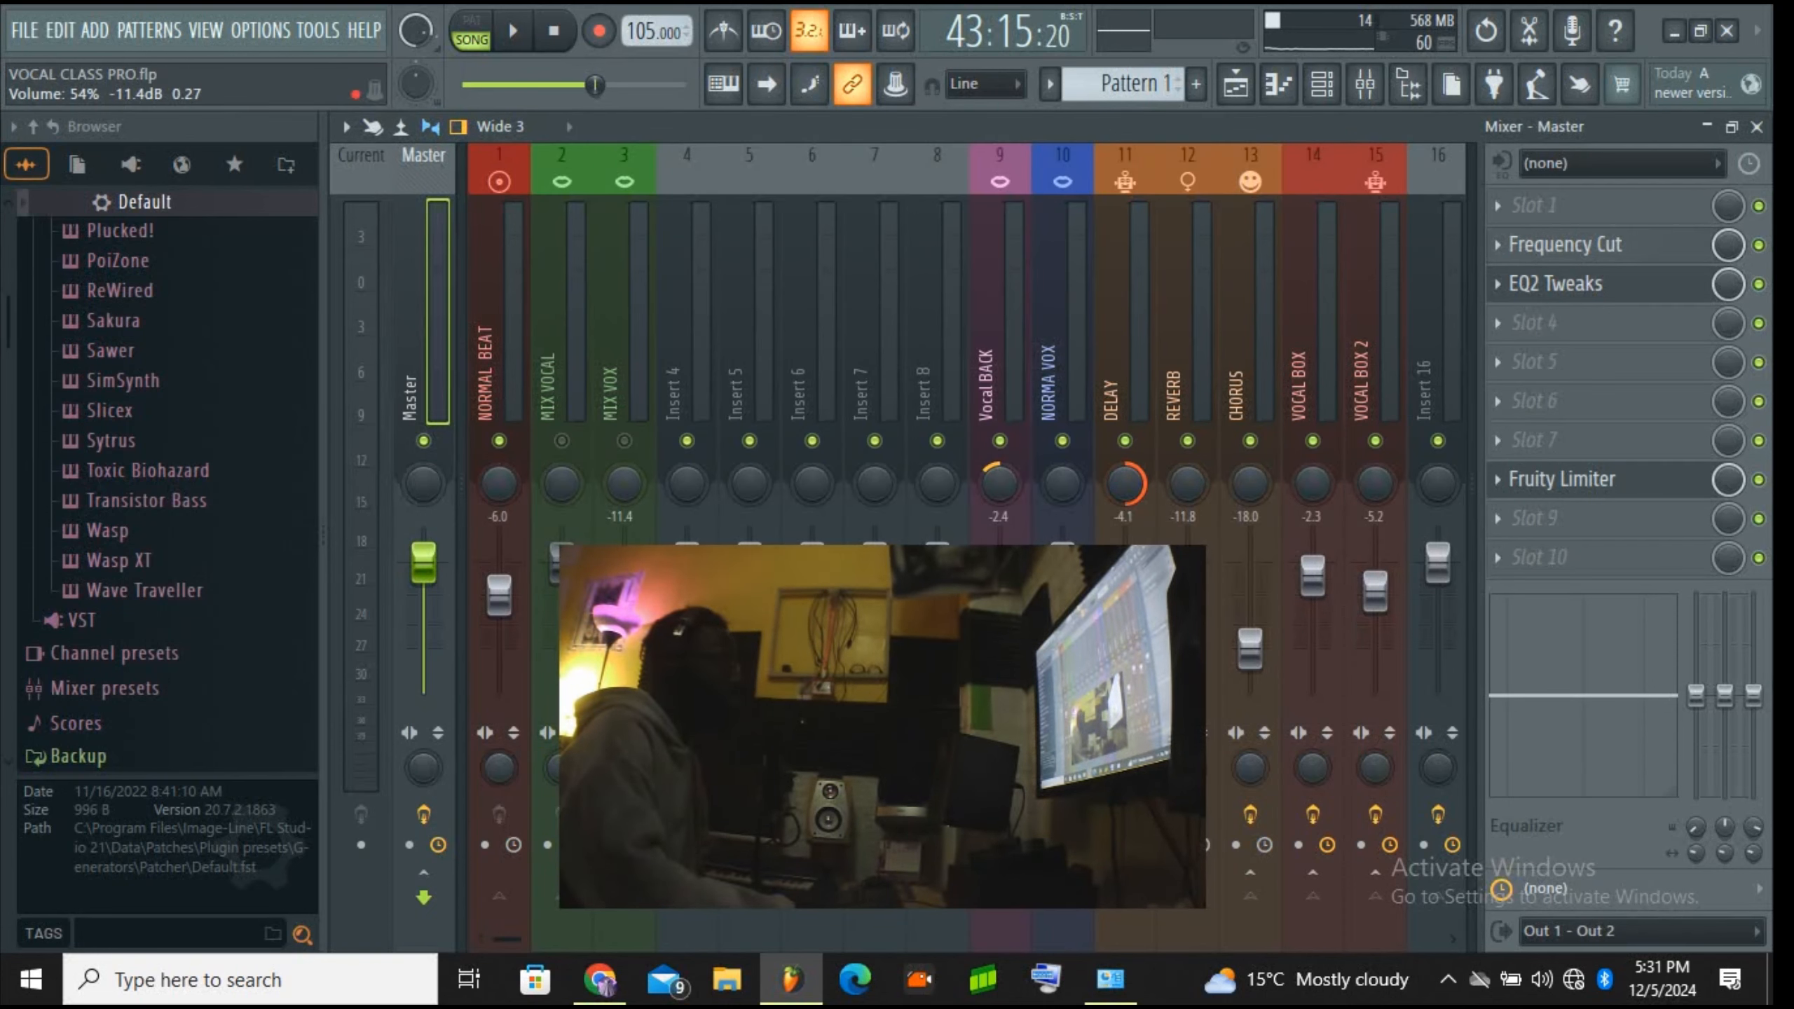
# Step: Load the Afro pop mixer track state onto Insert 25 and dismiss the missing-plugin warnings
pyautogui.moveTo(509, 934); pyautogui.dragTo(675, 927)
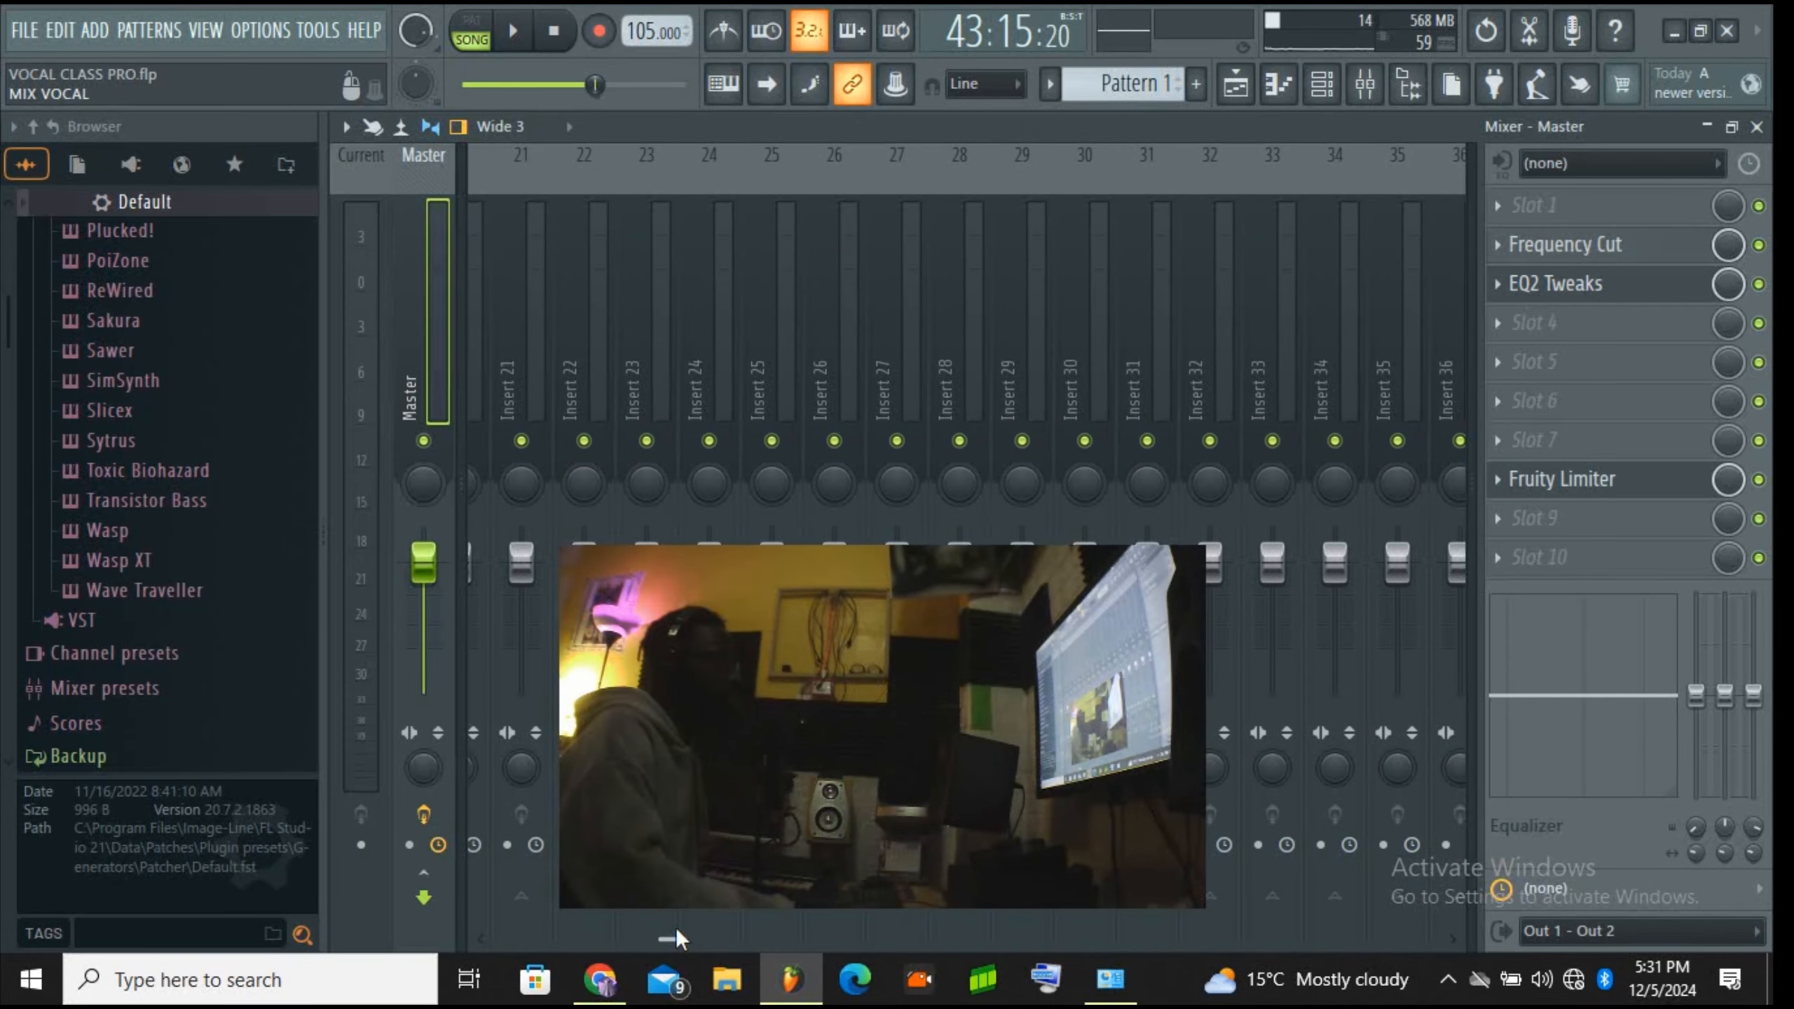
pyautogui.click(789, 239)
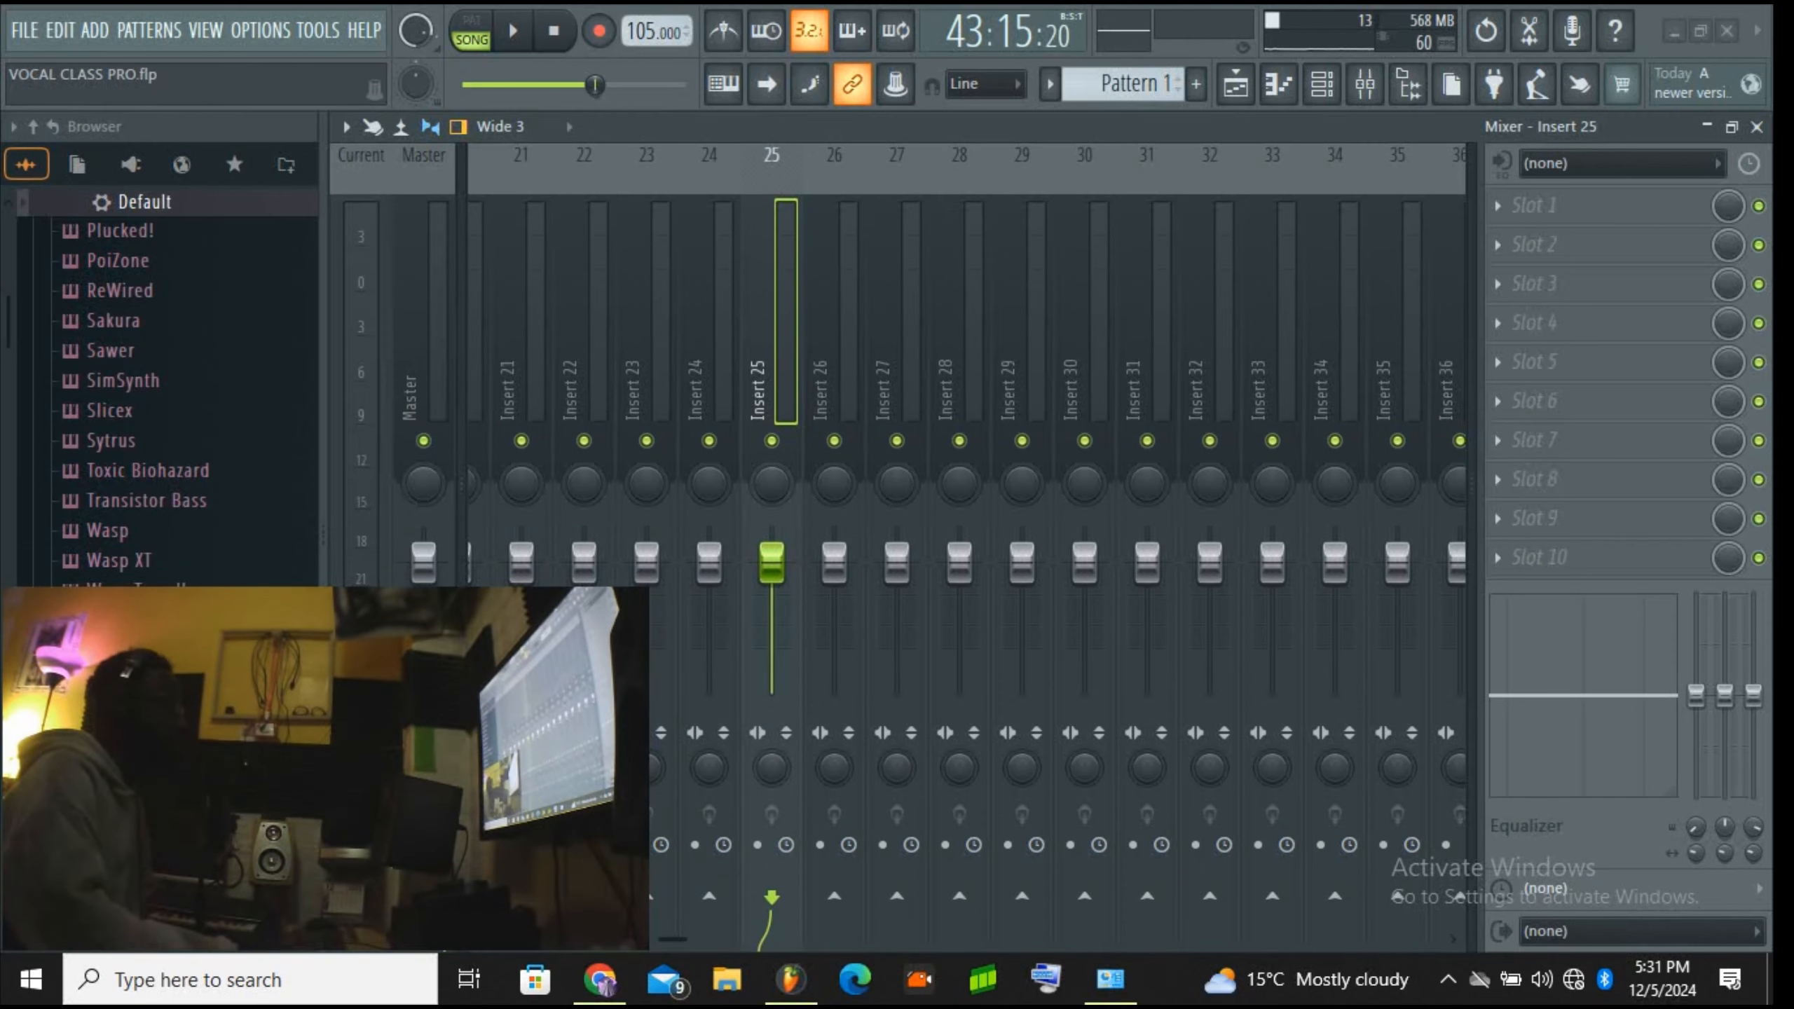
pyautogui.rightClick(779, 348)
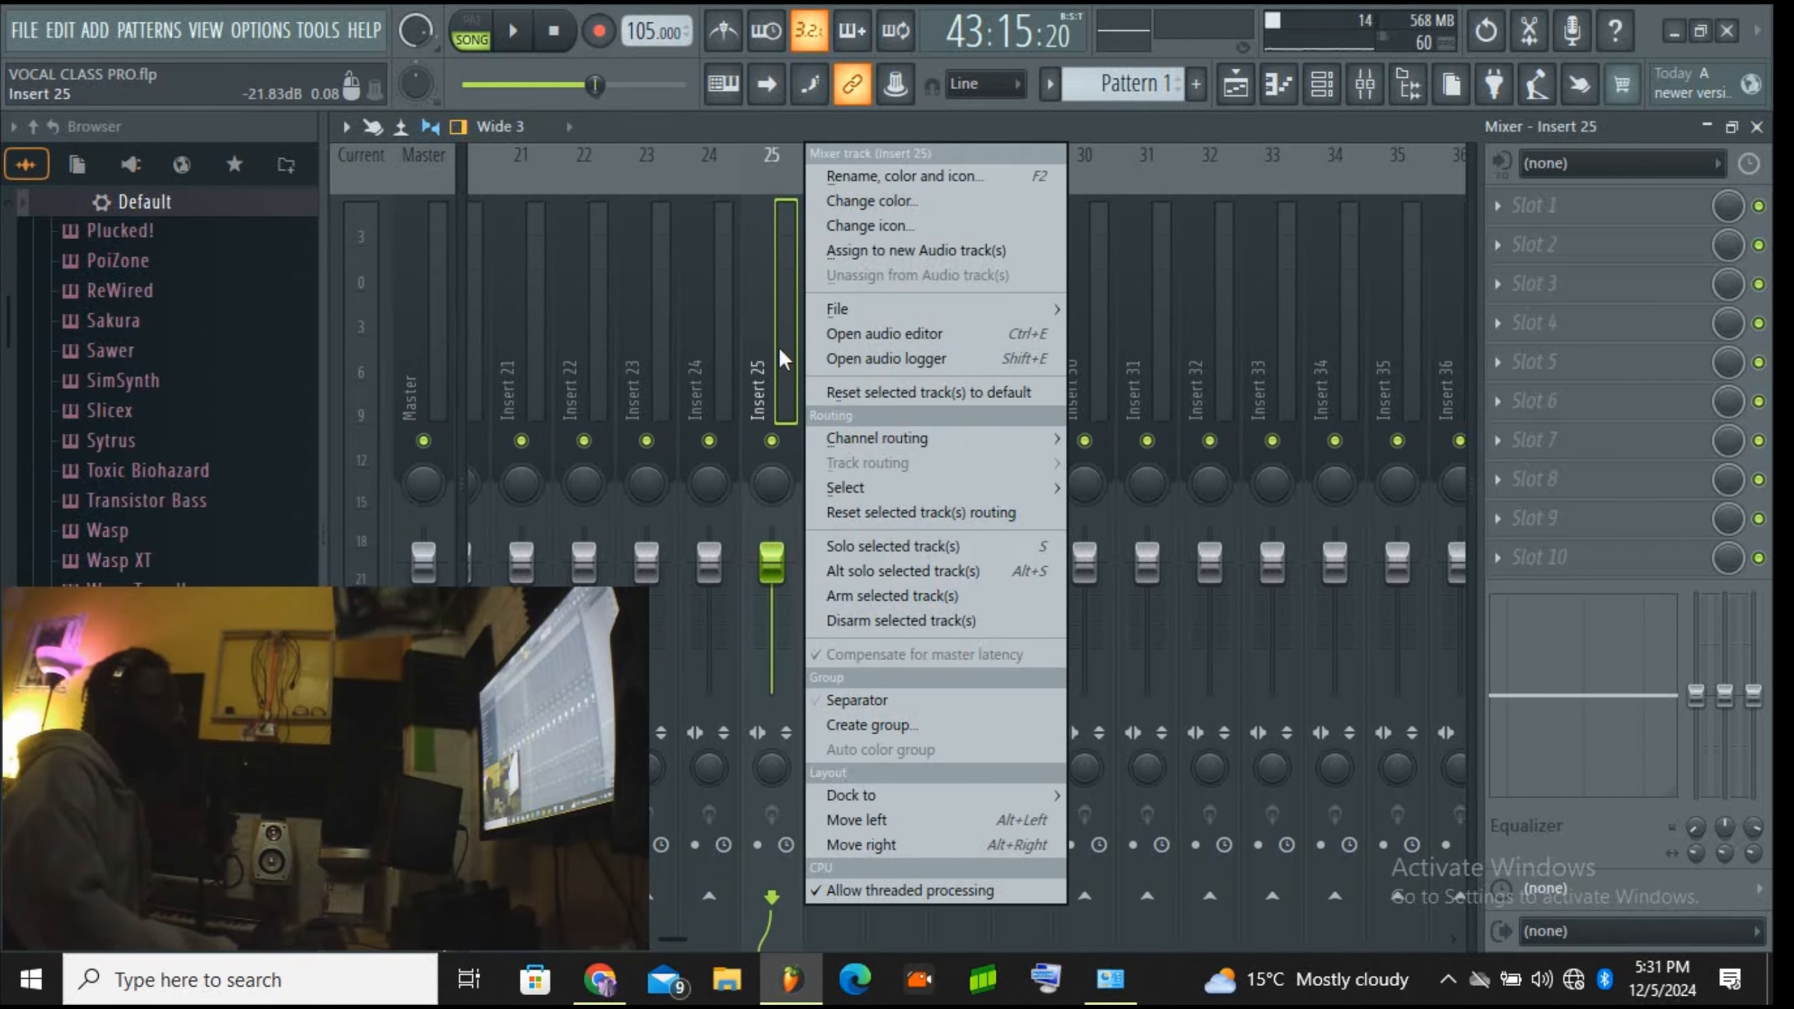
pyautogui.moveTo(862, 309)
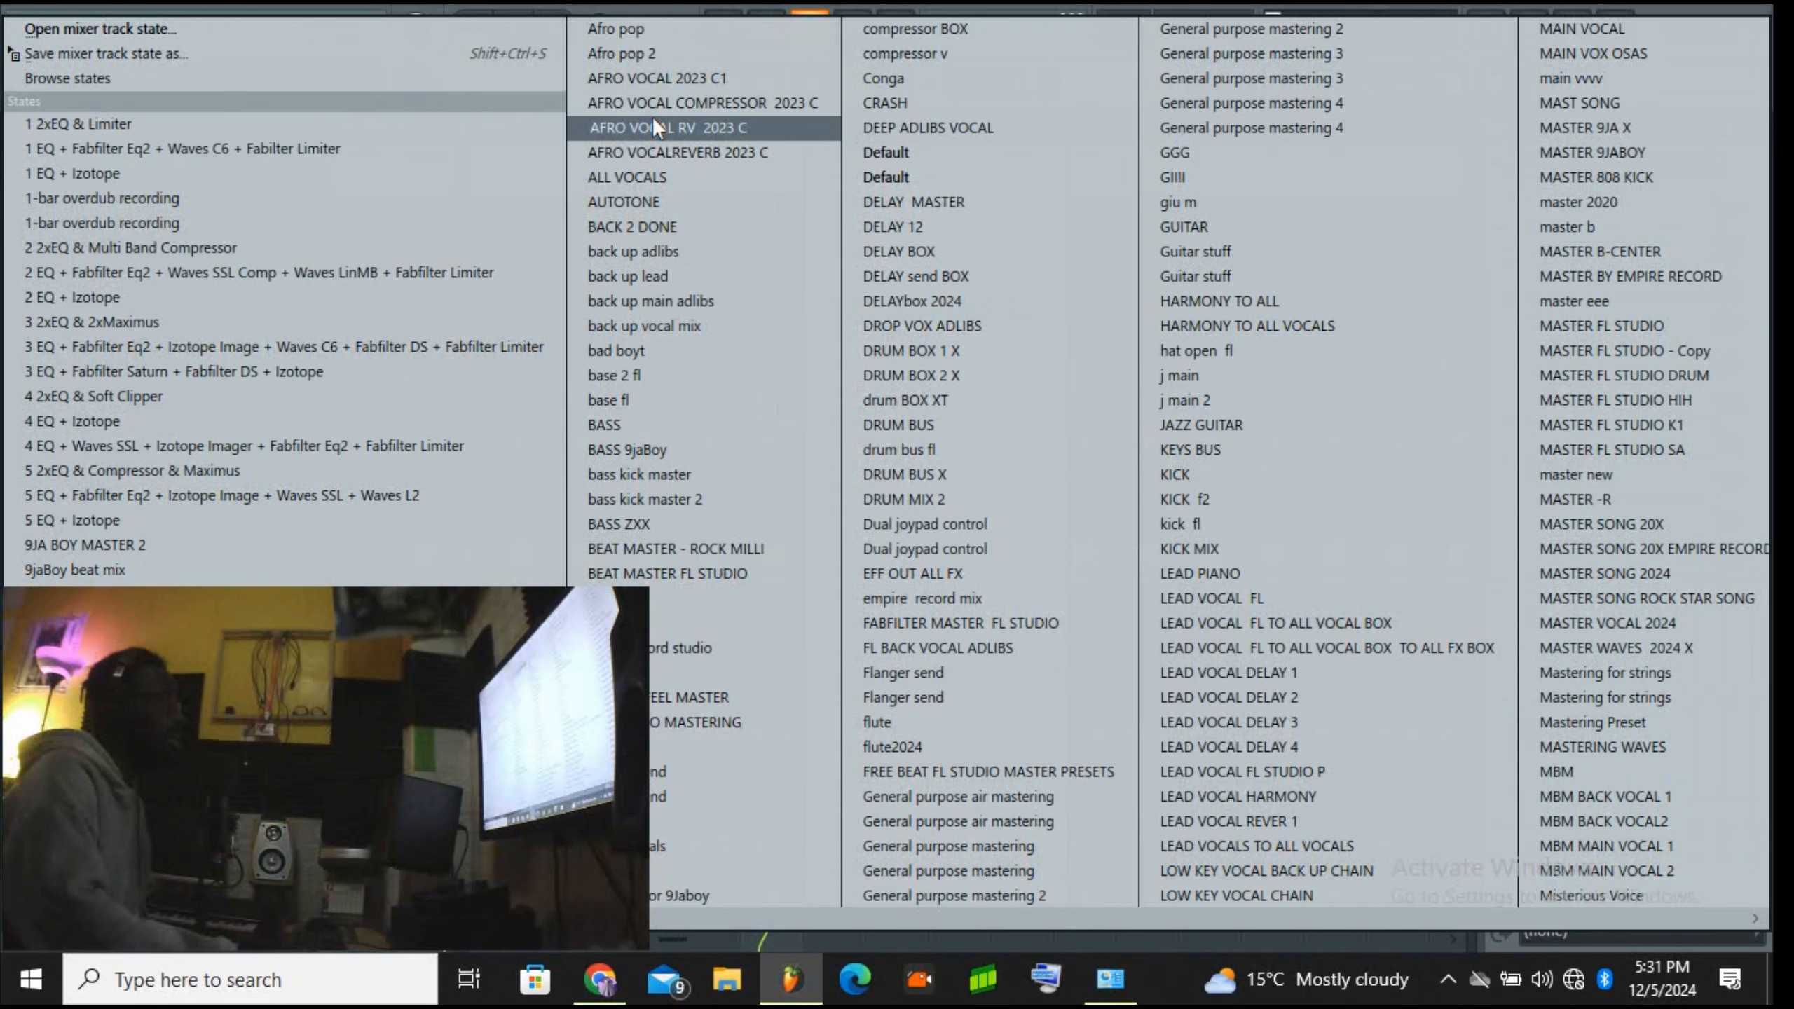
pyautogui.click(650, 28)
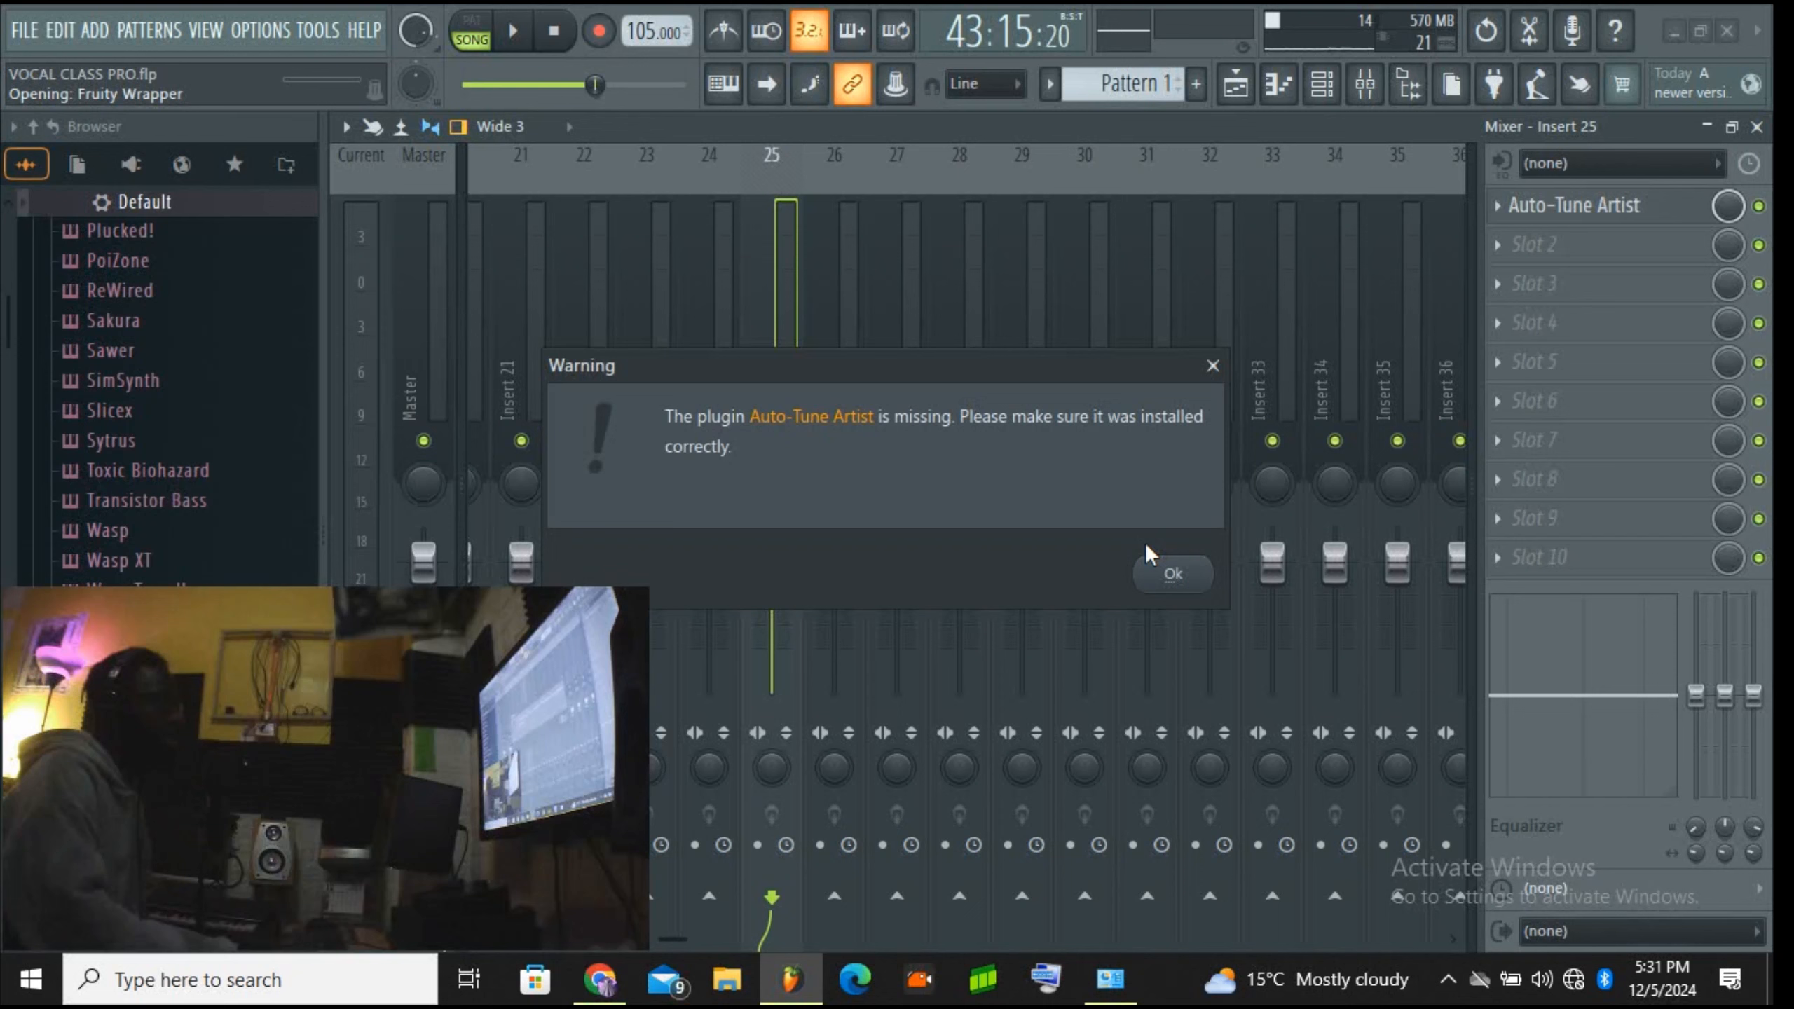
pyautogui.click(1172, 573)
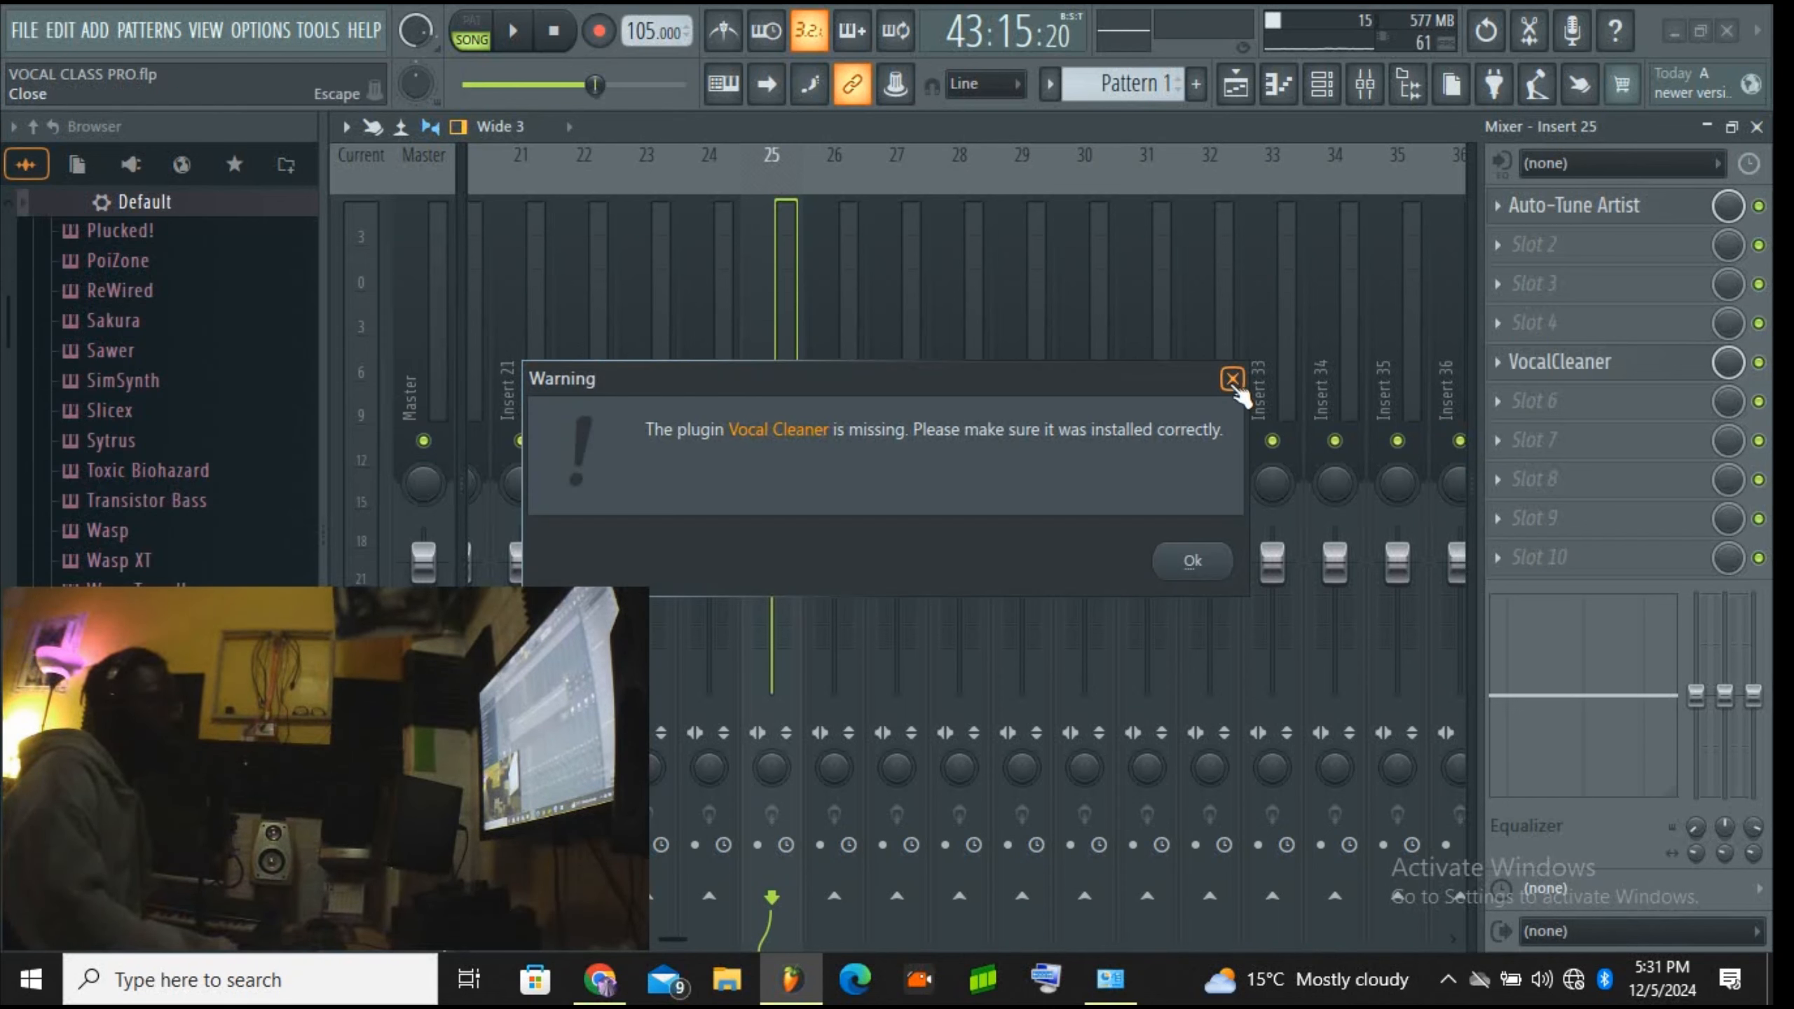
pyautogui.click(1231, 381)
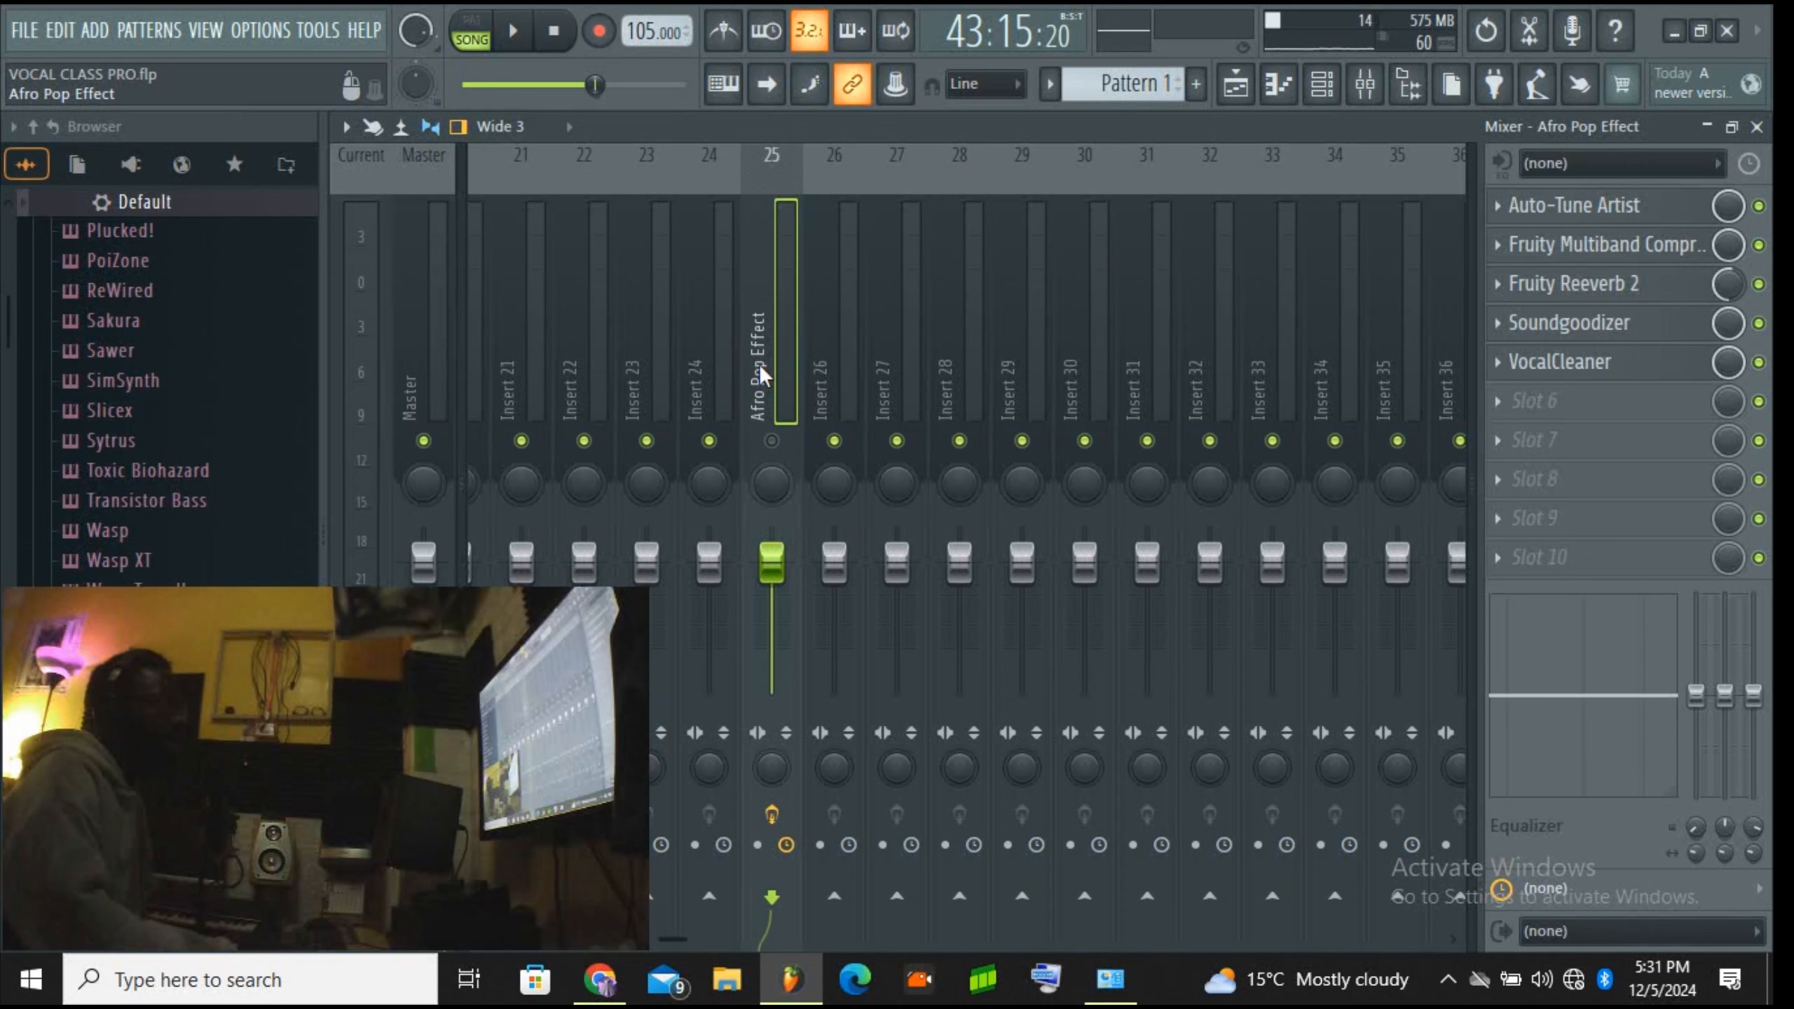
# Step: Unmute the Afro Pop Effect track and sidechain it to Insert 30
pyautogui.click(1643, 256)
pyautogui.click(1596, 496)
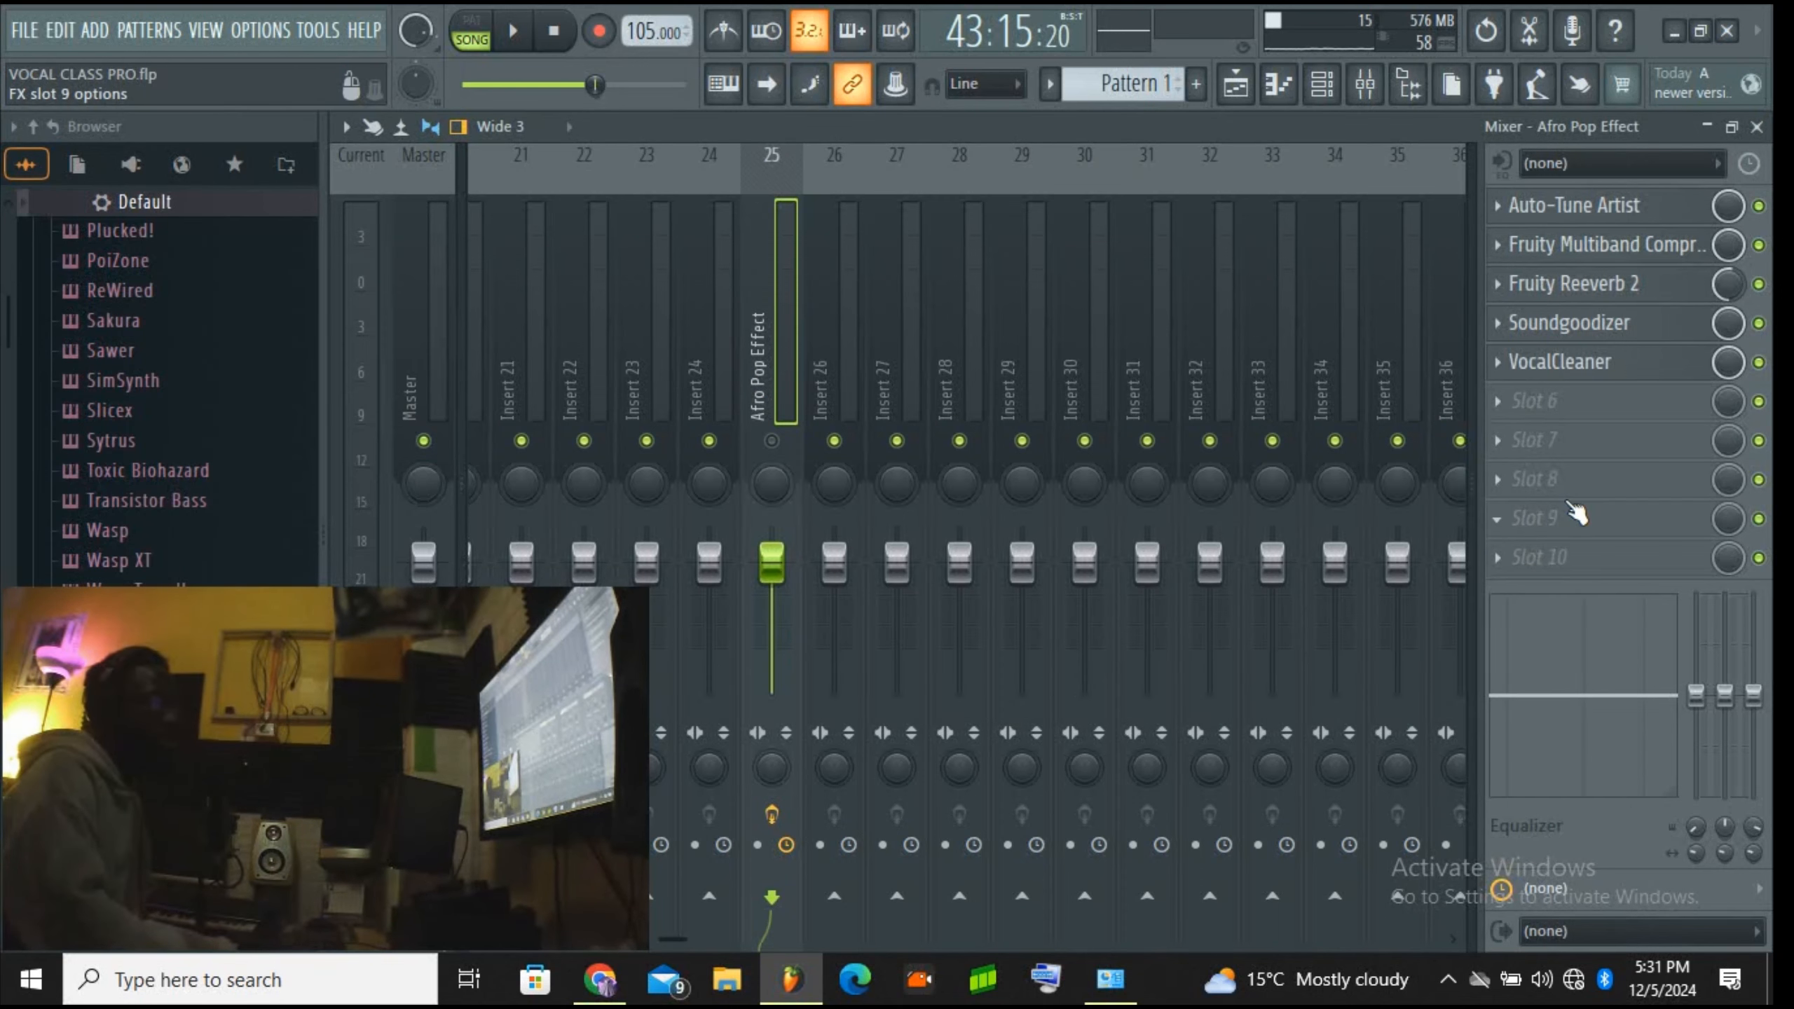
pyautogui.click(774, 441)
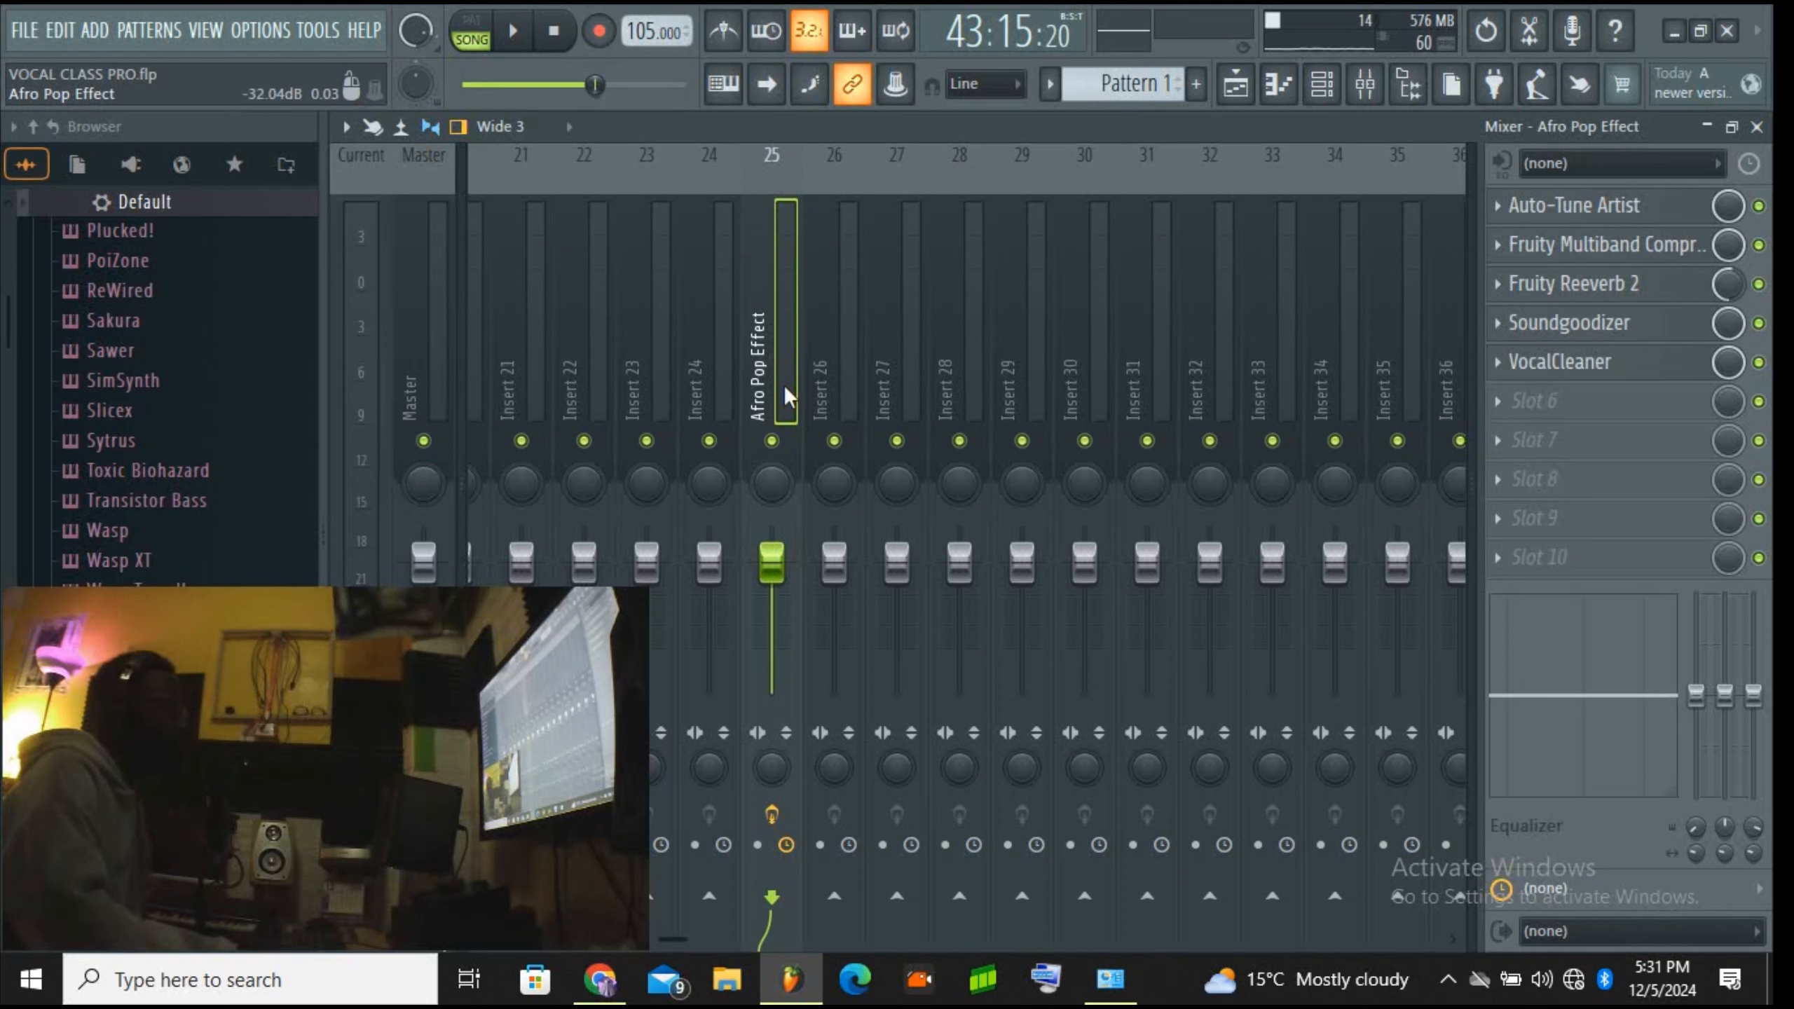
pyautogui.rightClick(1078, 899)
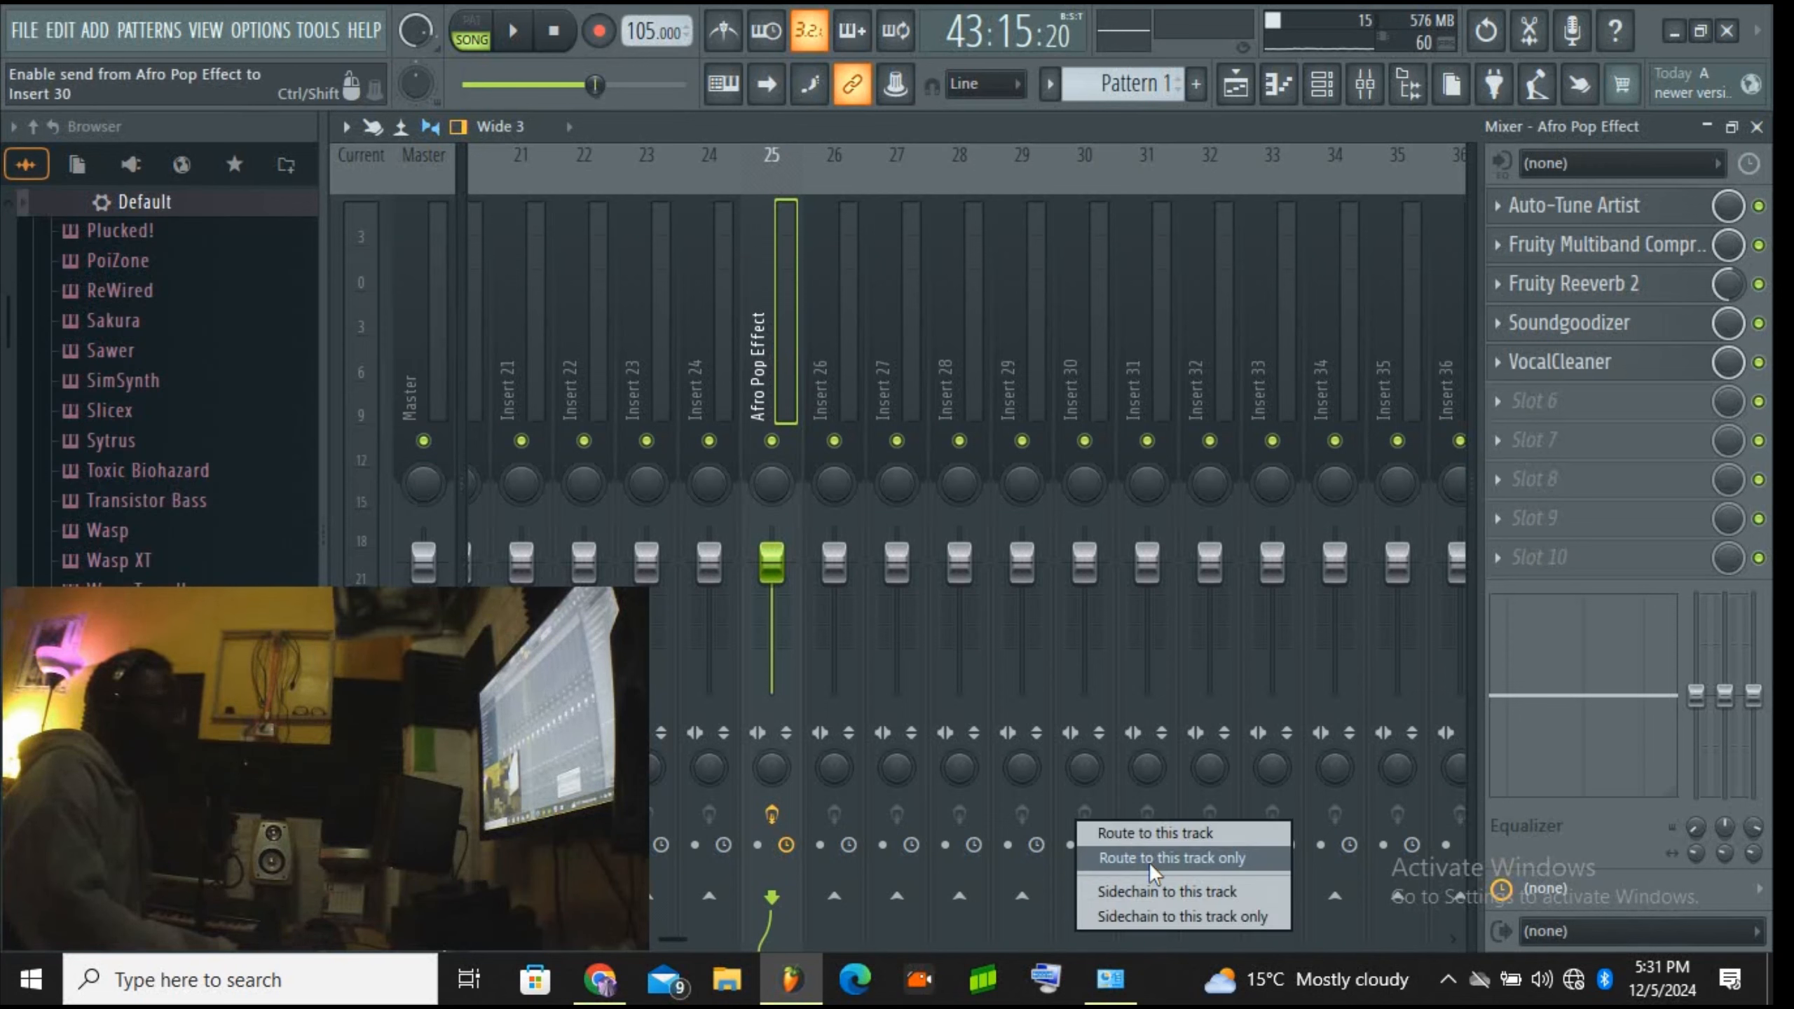
pyautogui.click(1189, 894)
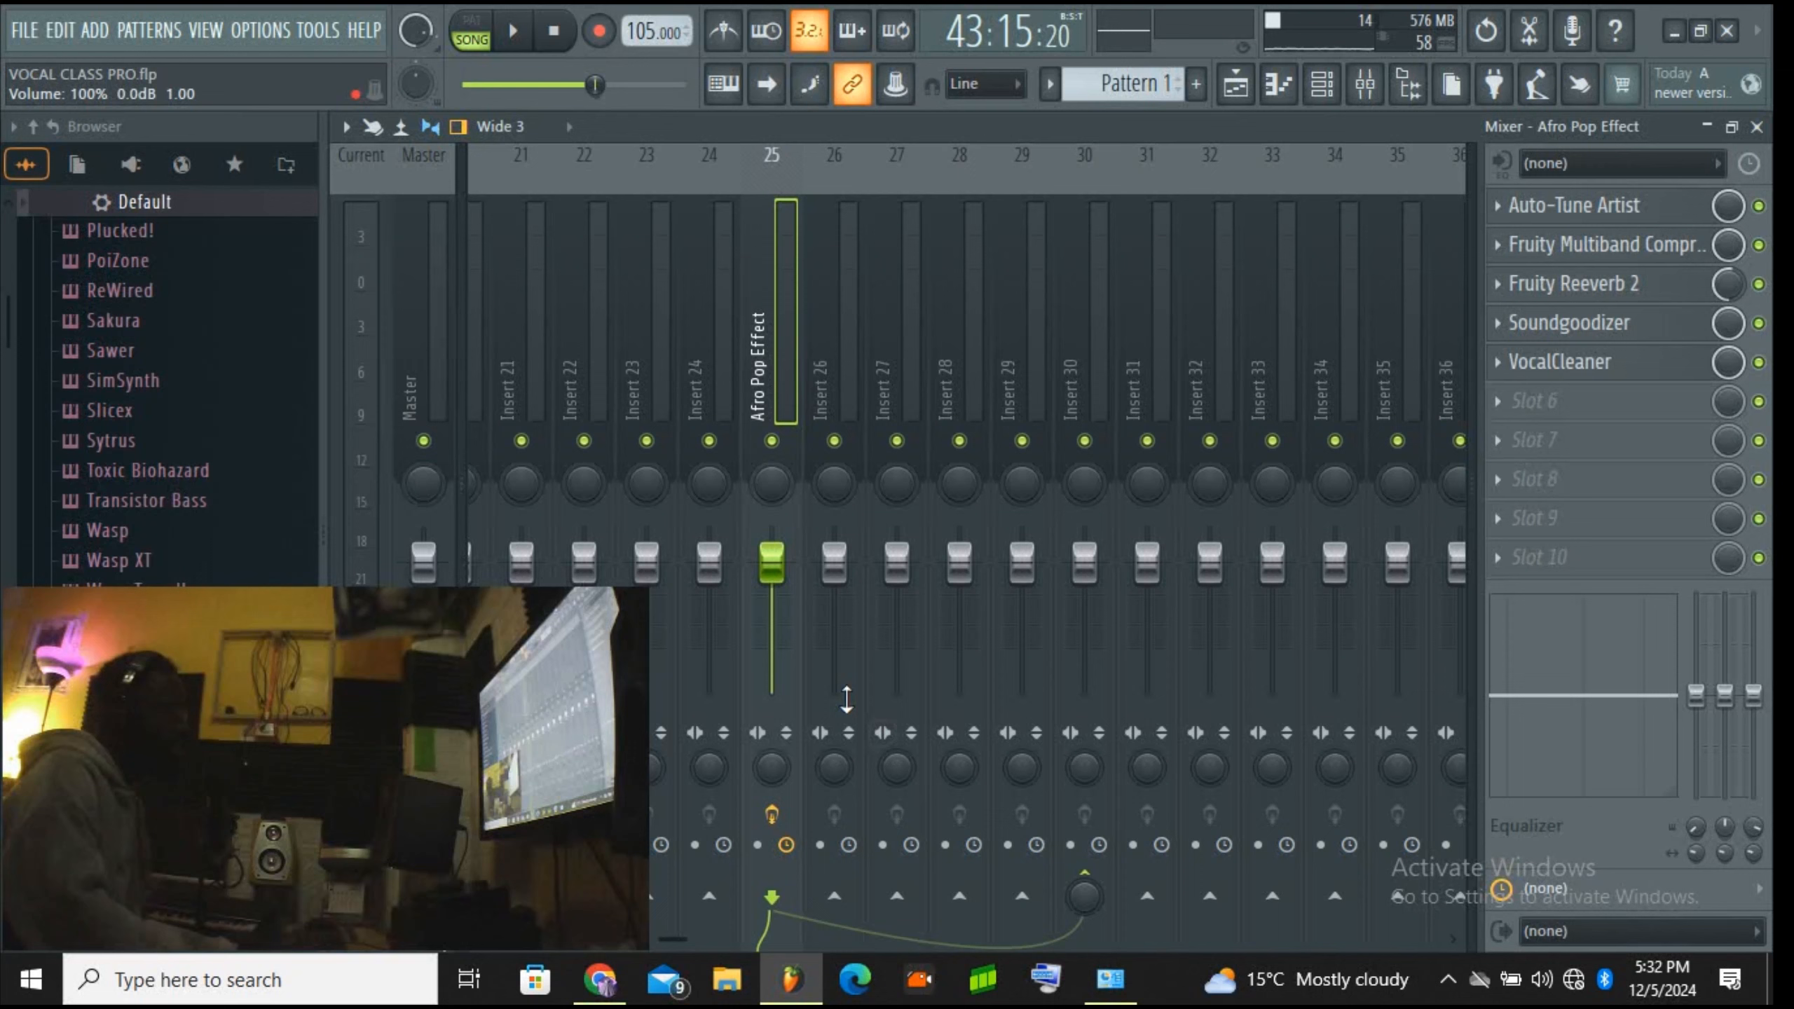
# Step: Load the DROP VOX ADLIBS mixer track state onto Insert 30
pyautogui.click(1086, 359)
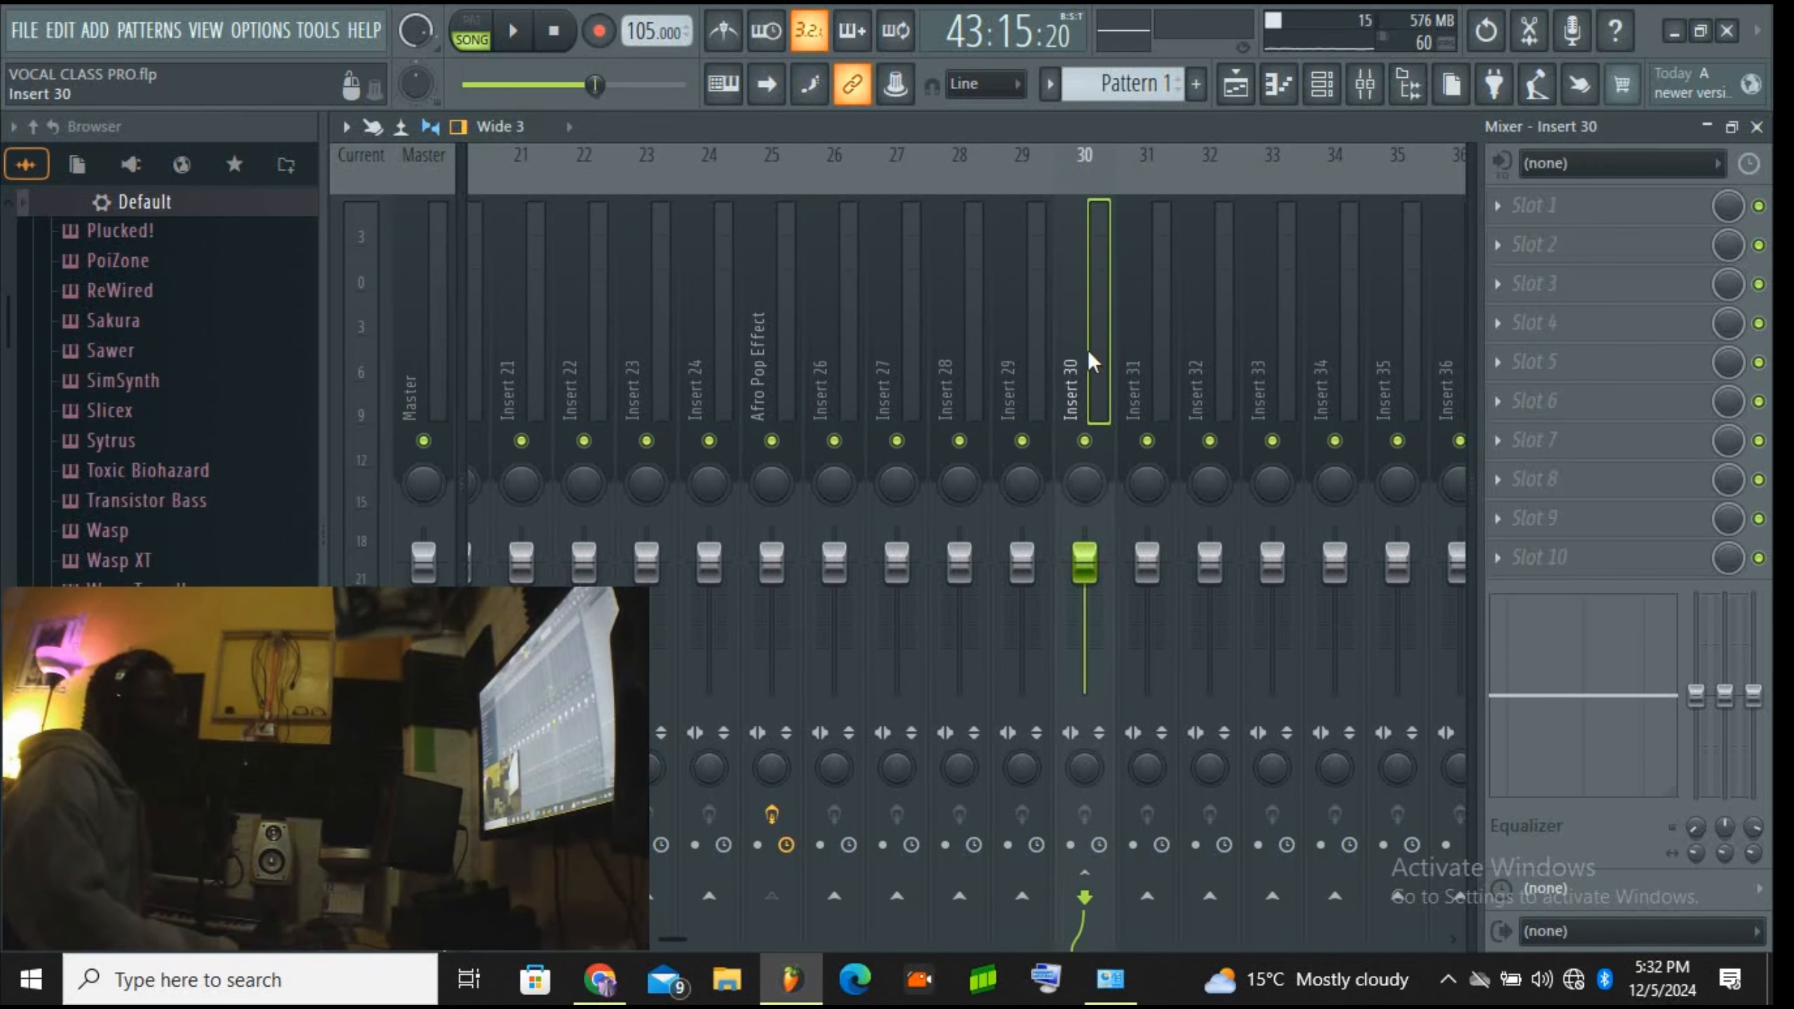
pyautogui.rightClick(1093, 318)
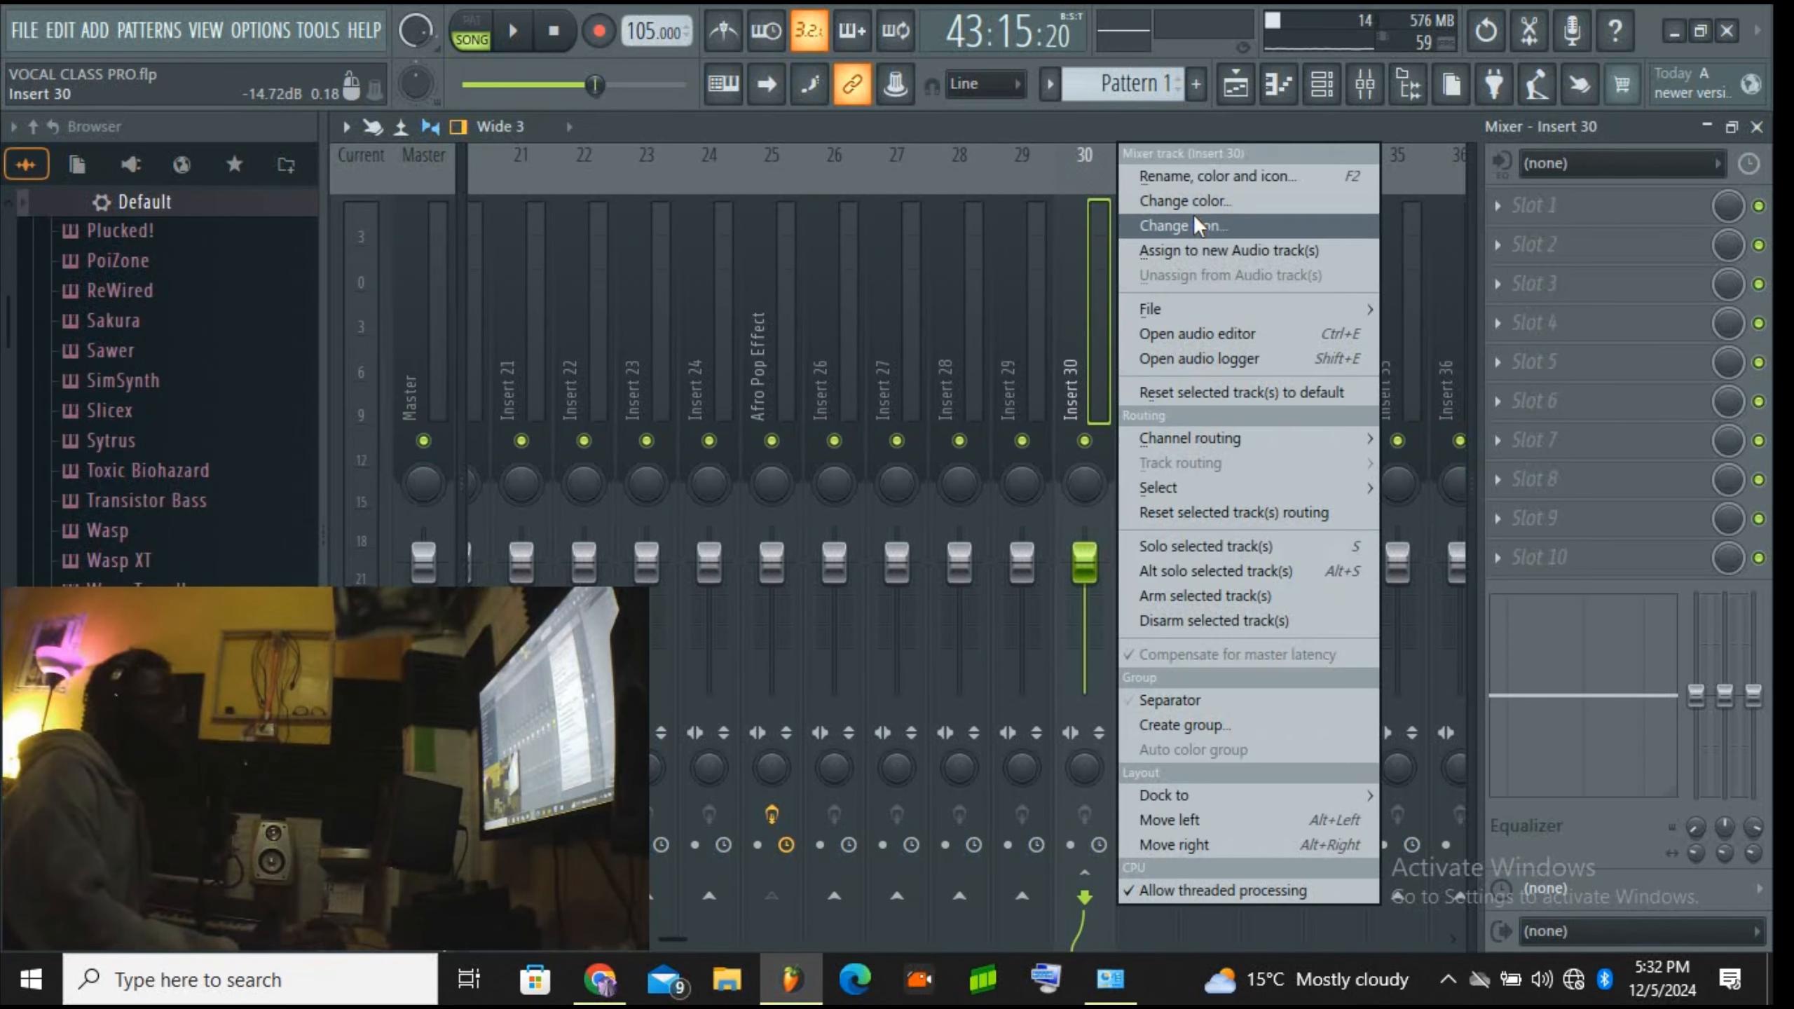
pyautogui.moveTo(1215, 306)
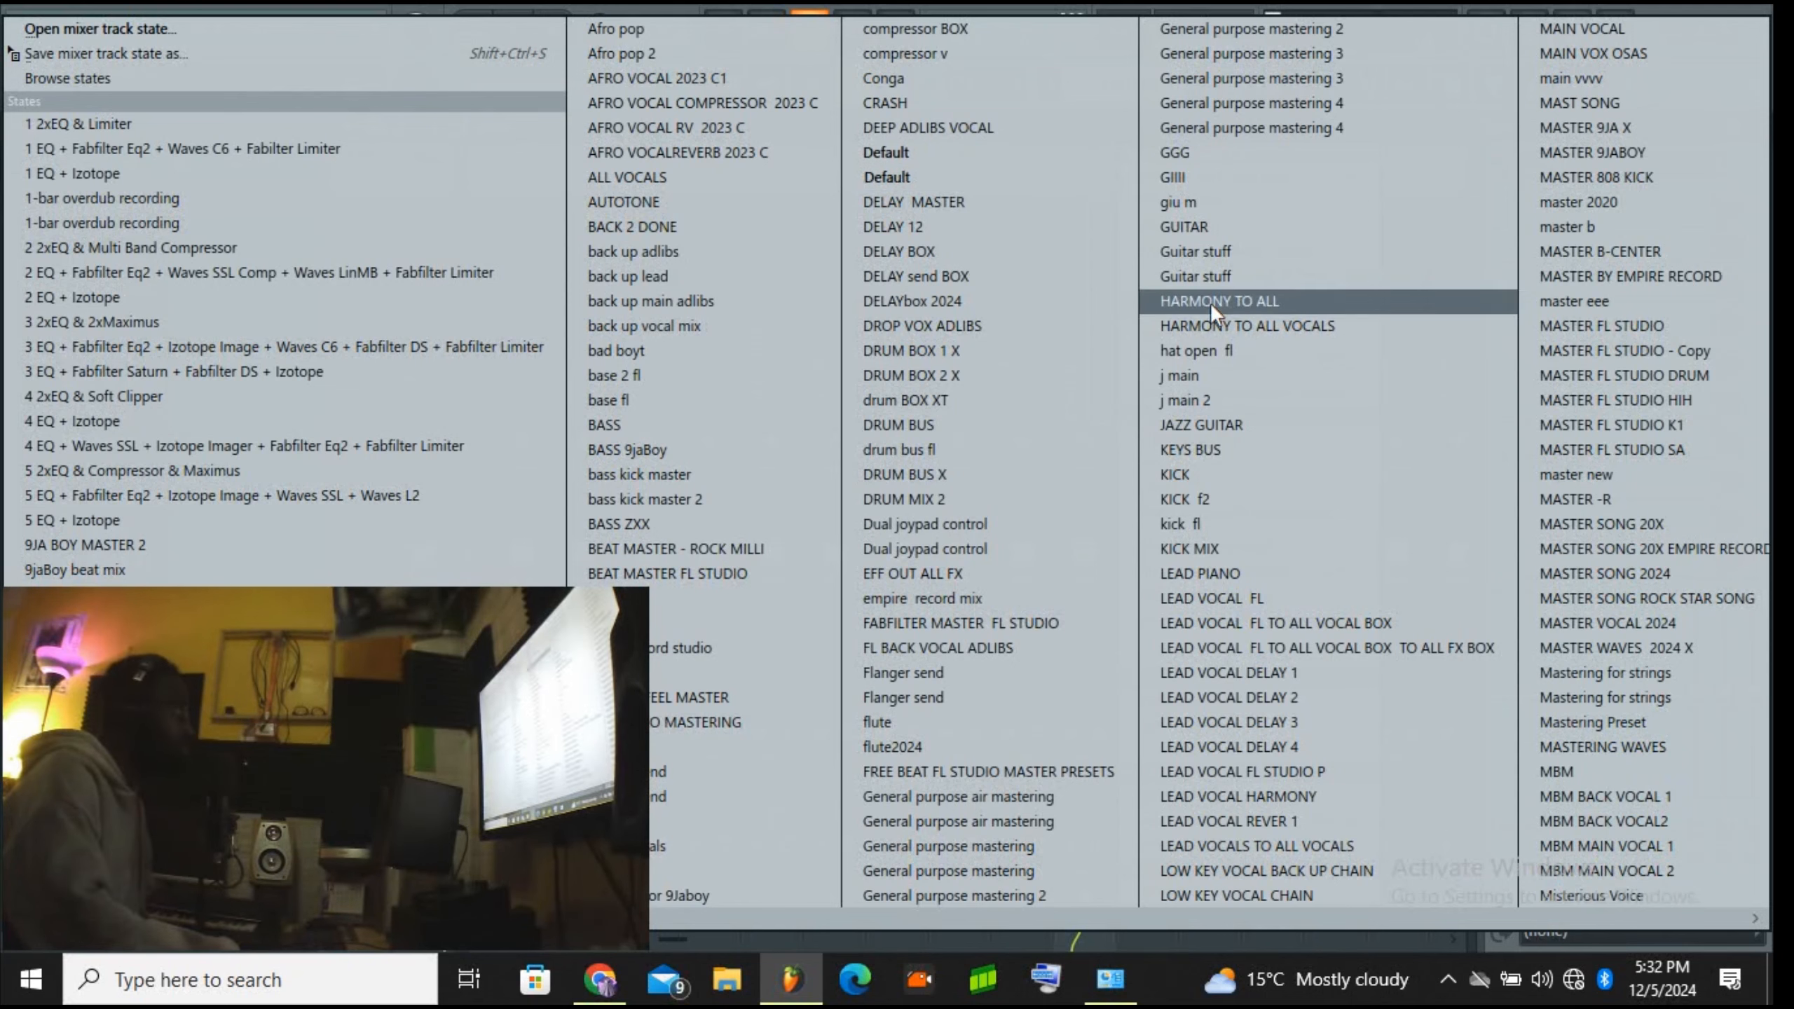
pyautogui.scroll(-3, 650, 375)
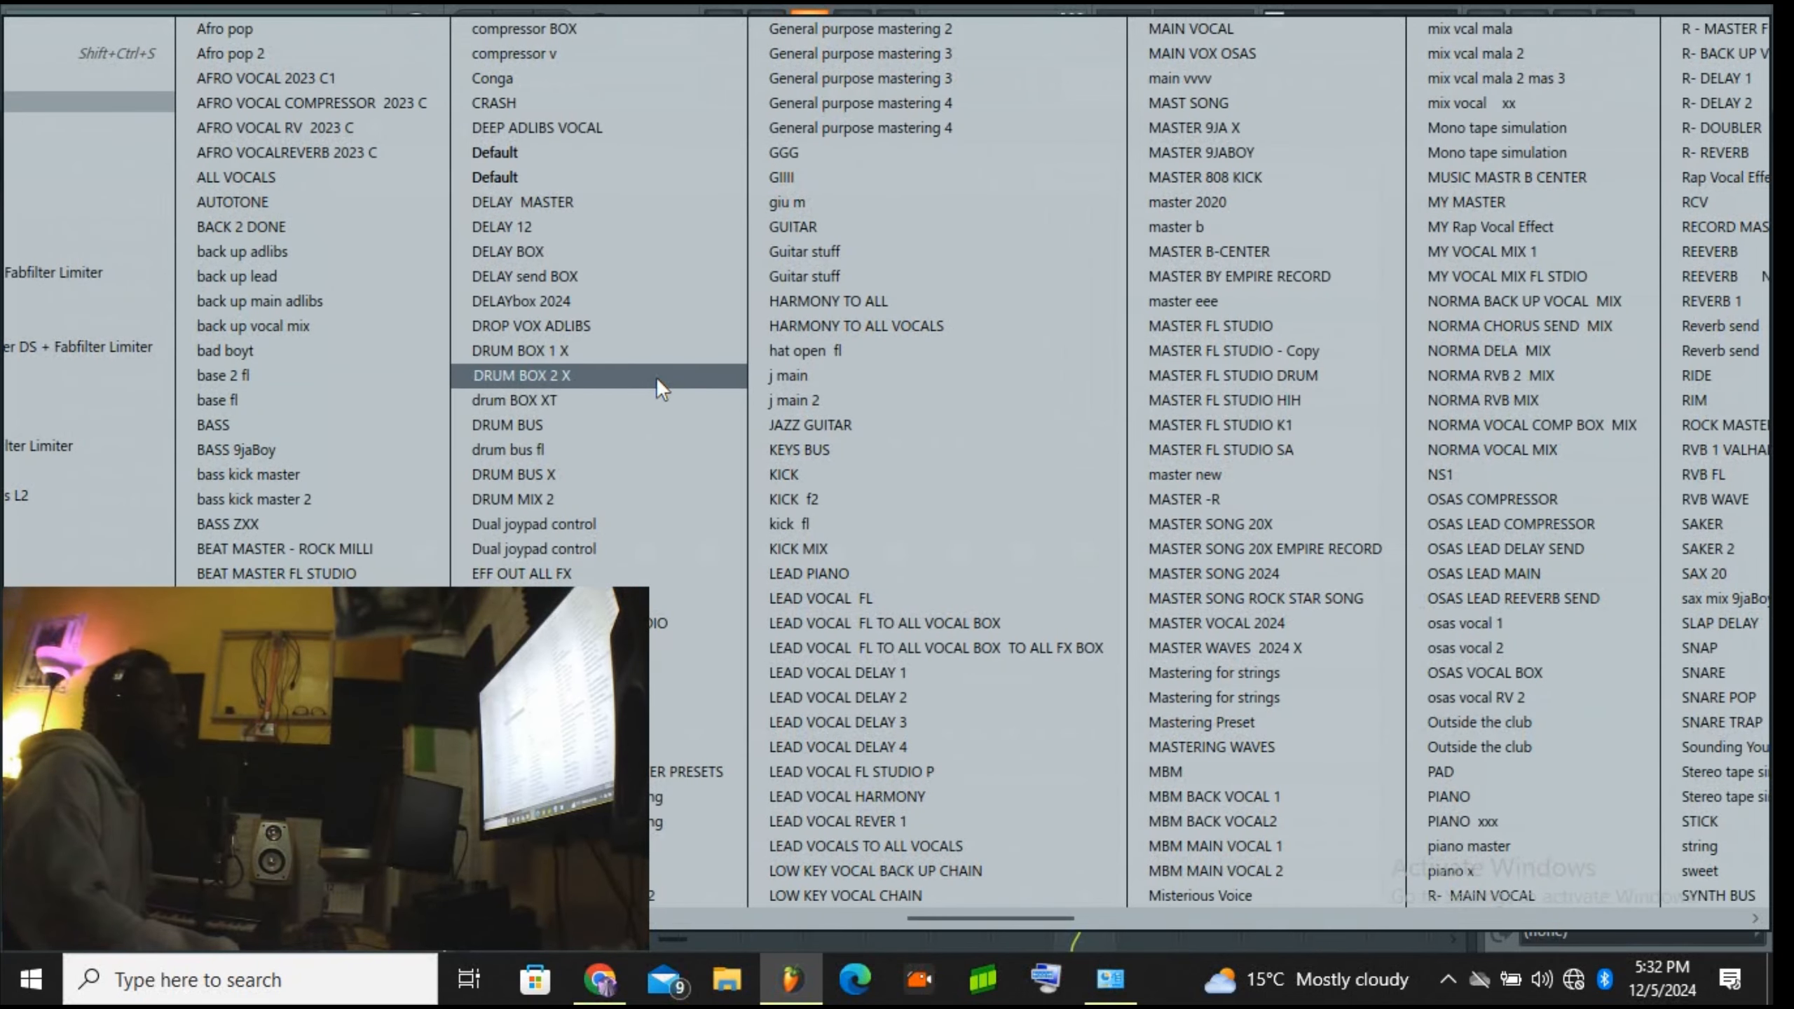
pyautogui.scroll(-2, 898, 306)
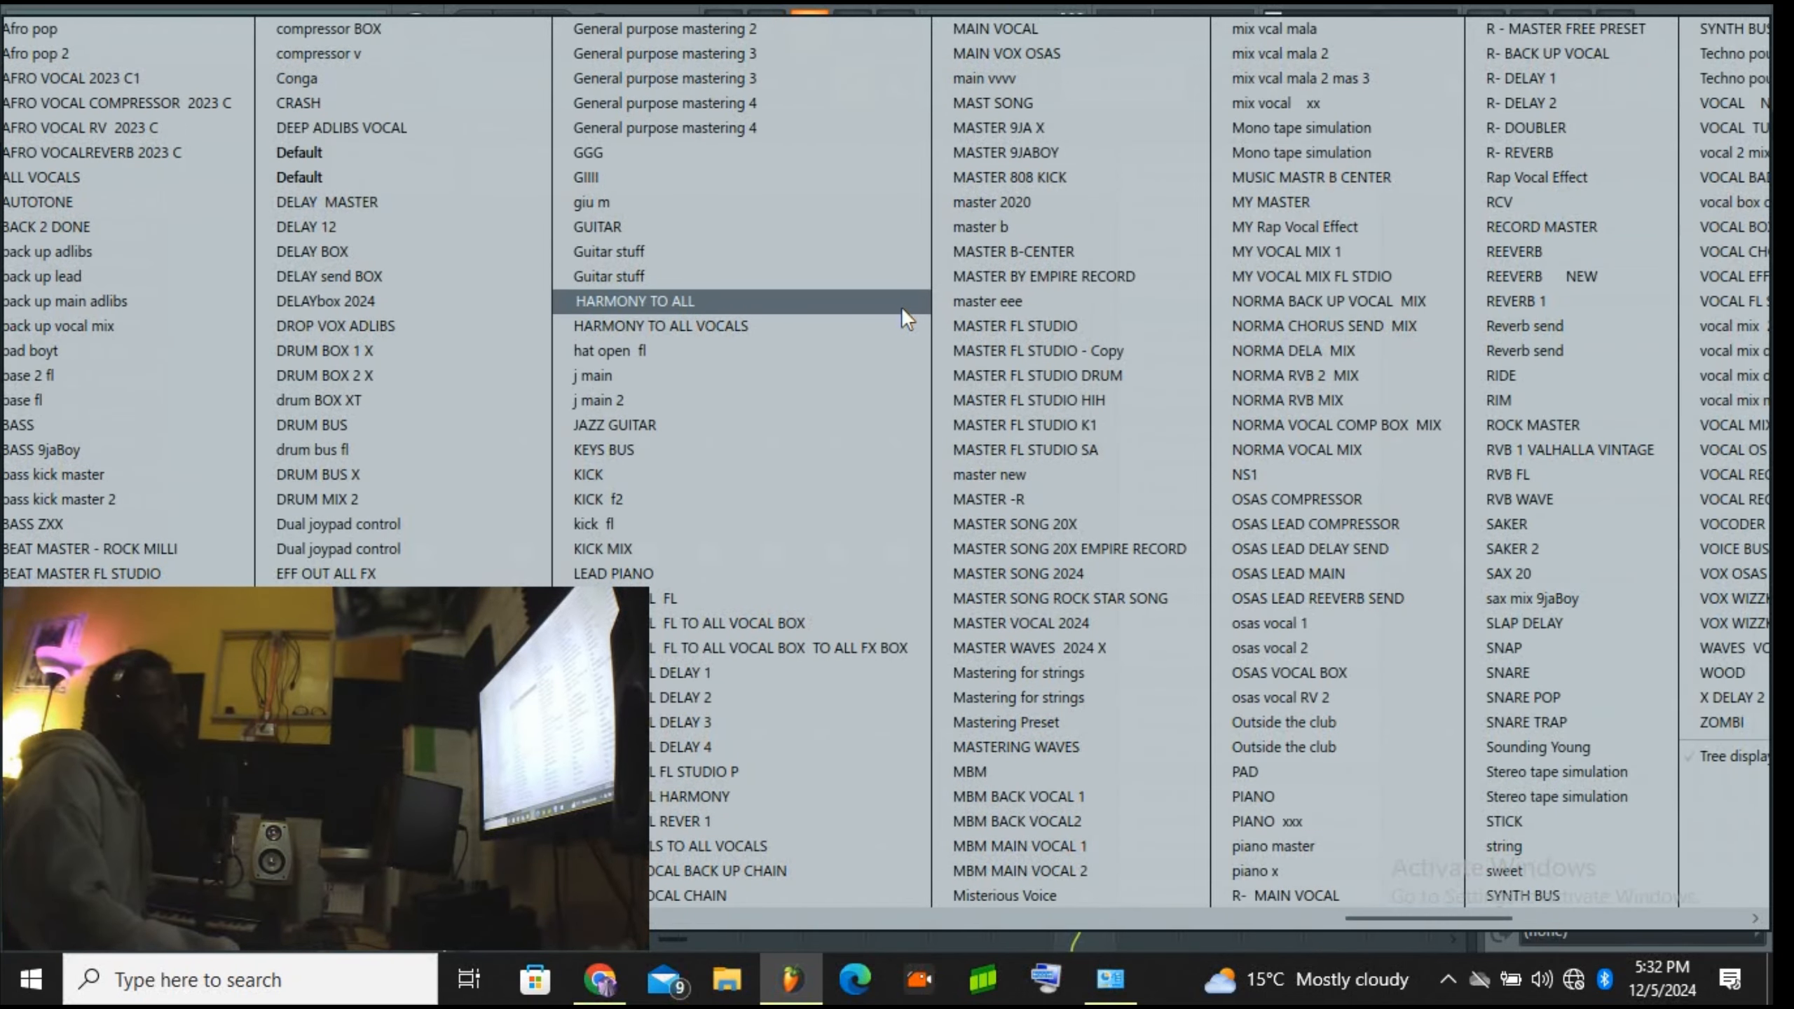
pyautogui.scroll(-1, 901, 306)
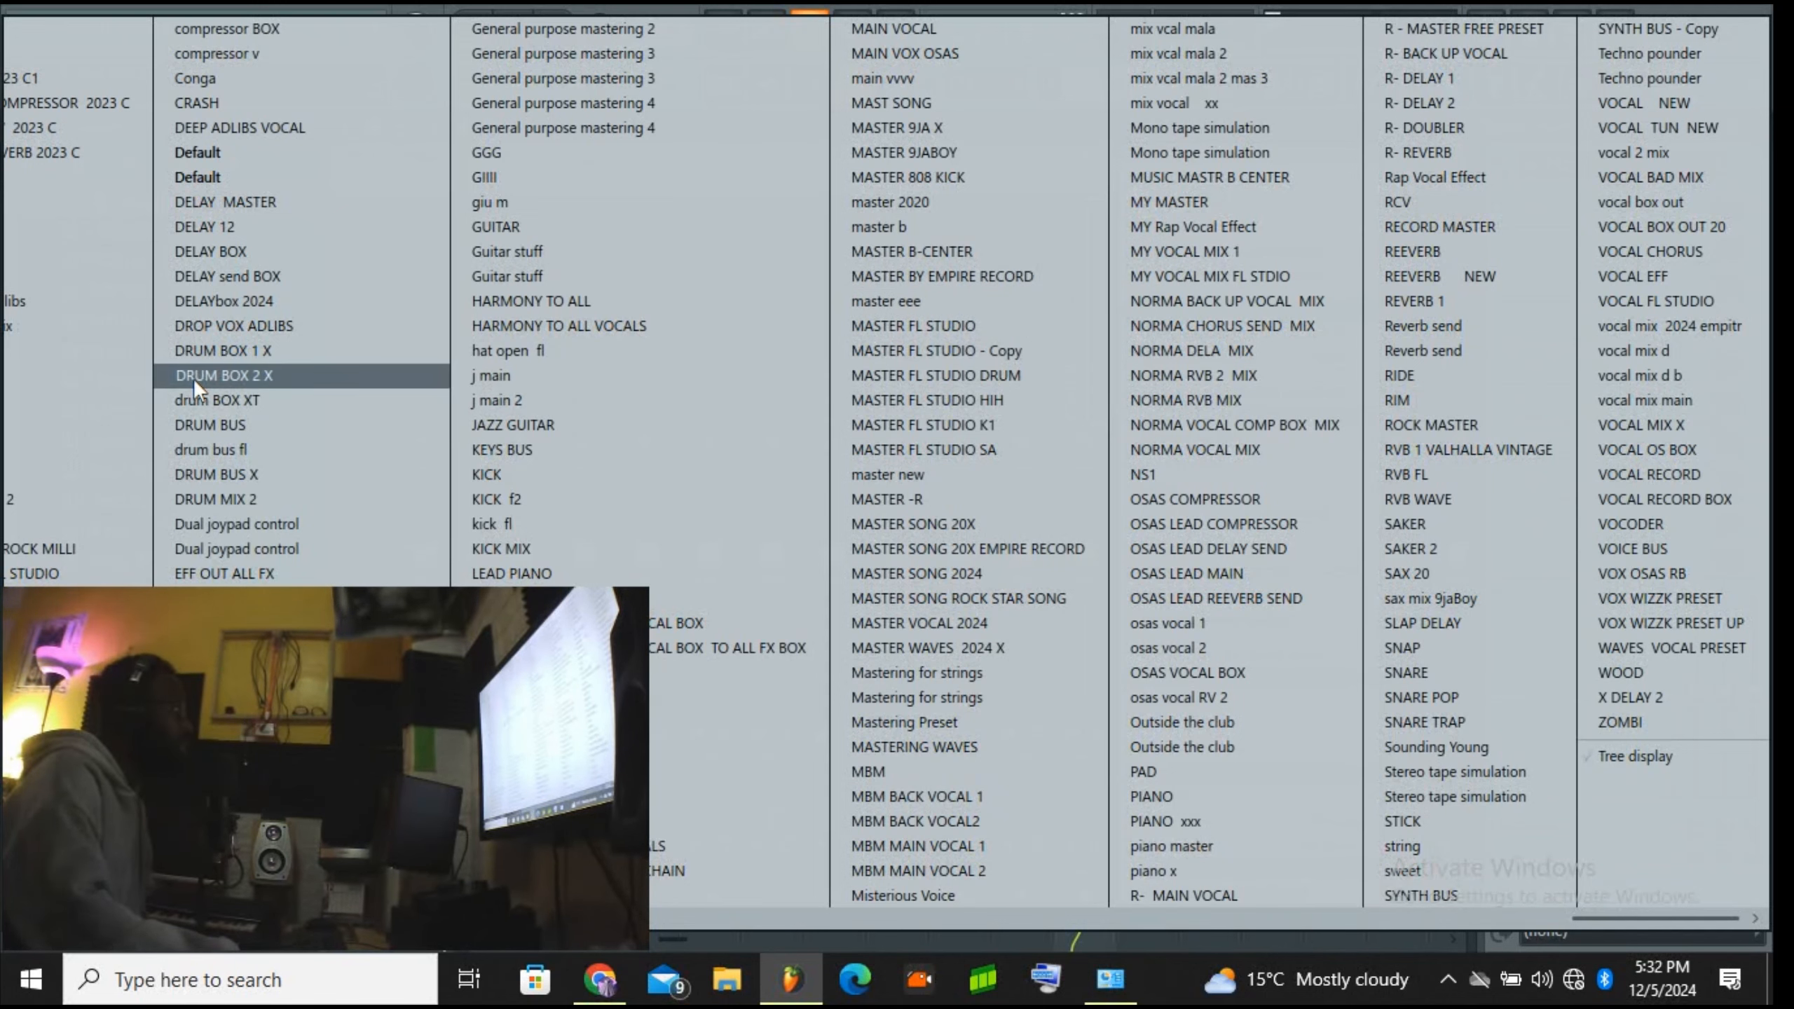
pyautogui.click(264, 326)
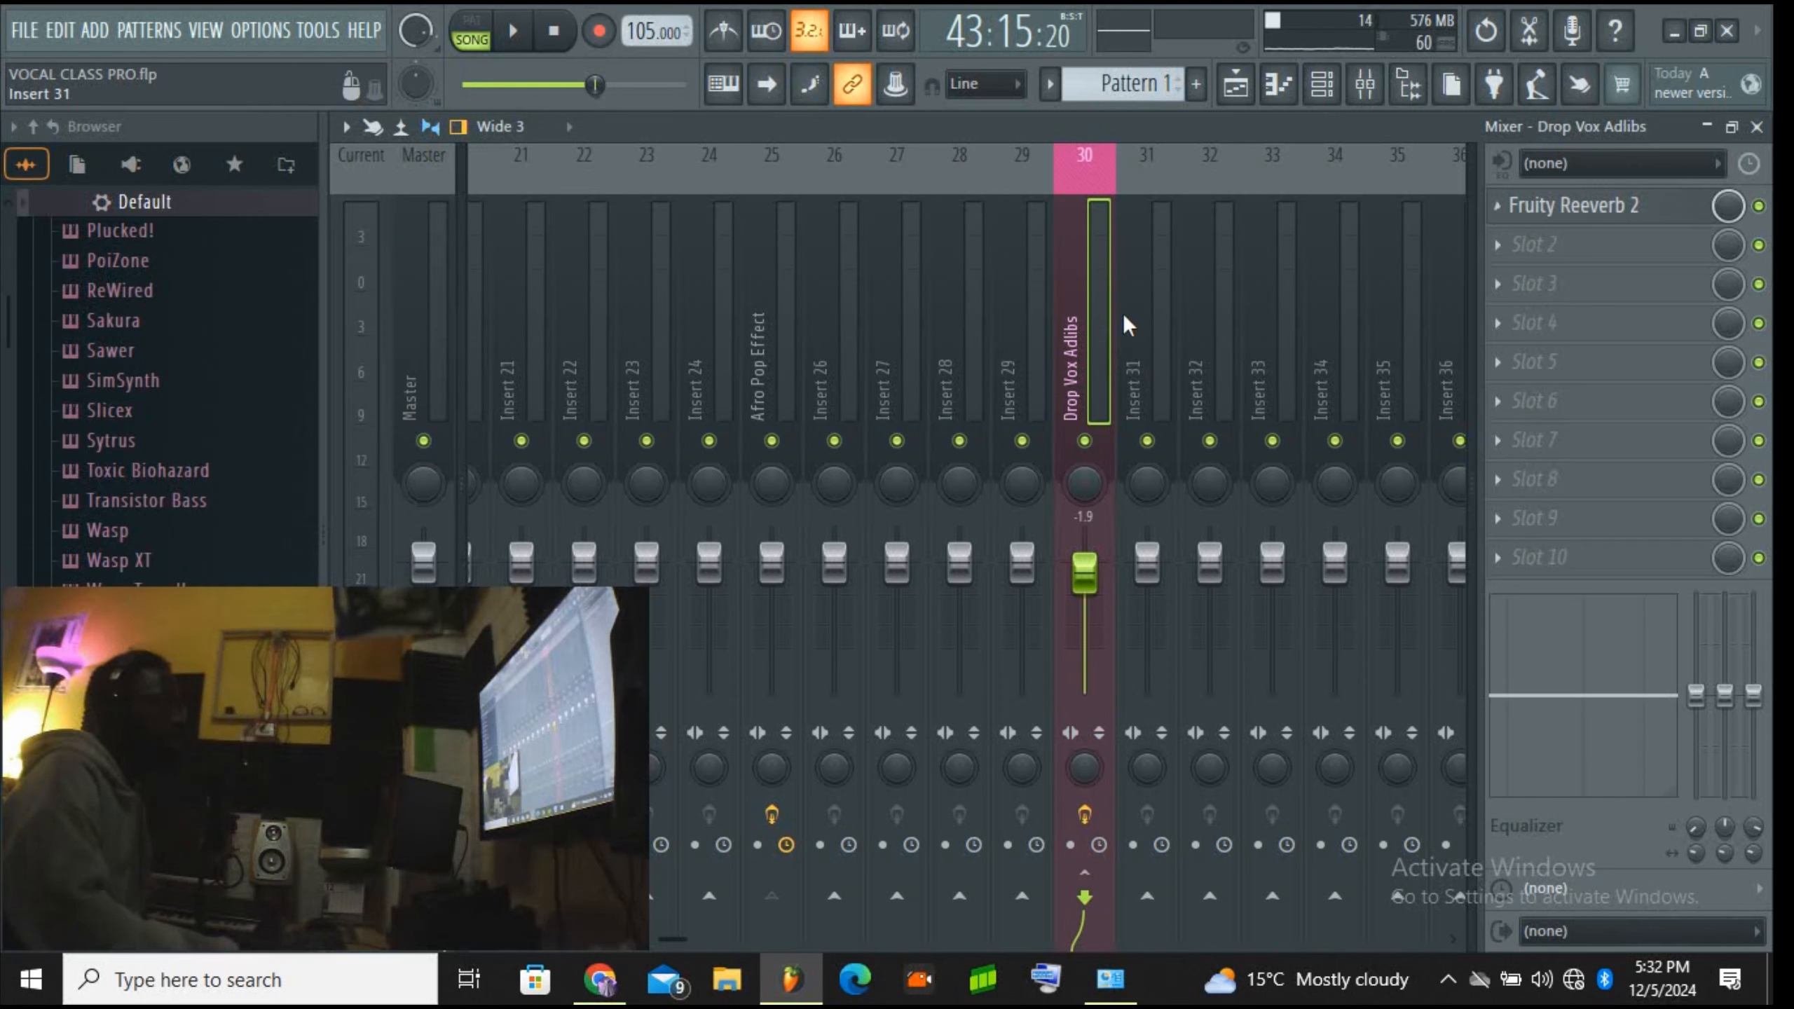
pyautogui.rightClick(1087, 349)
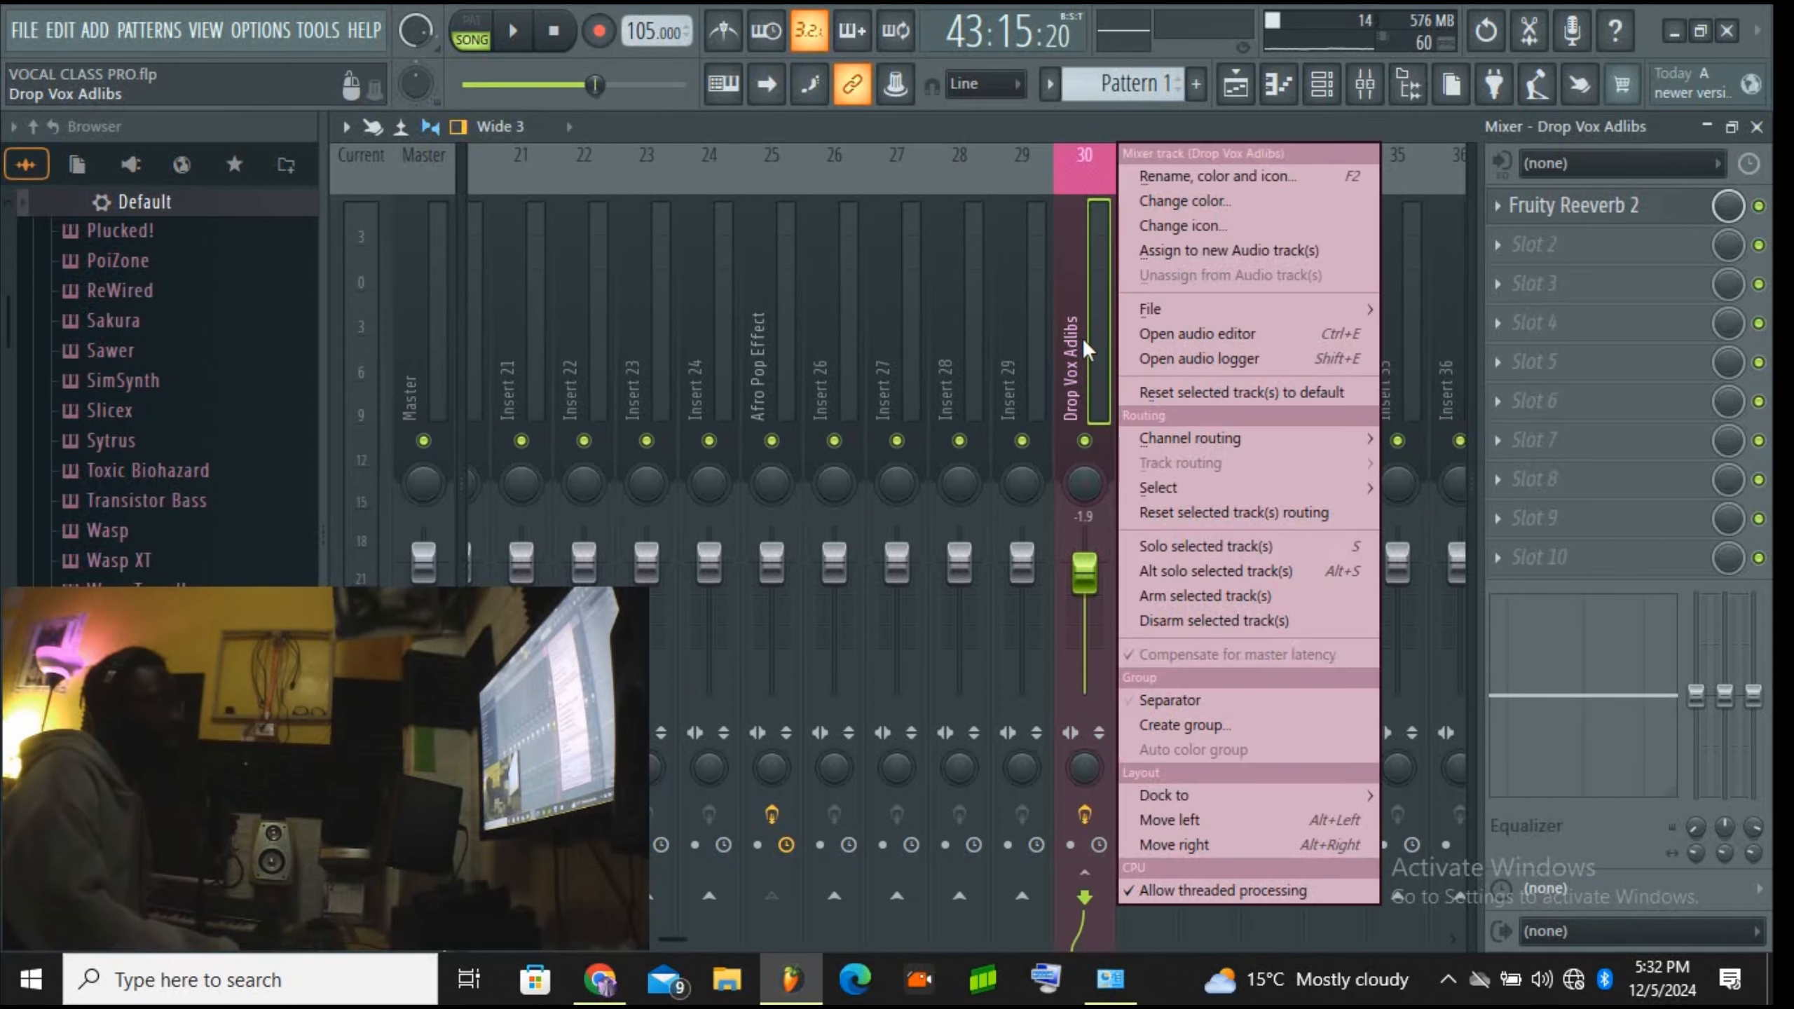
pyautogui.moveTo(1158, 306)
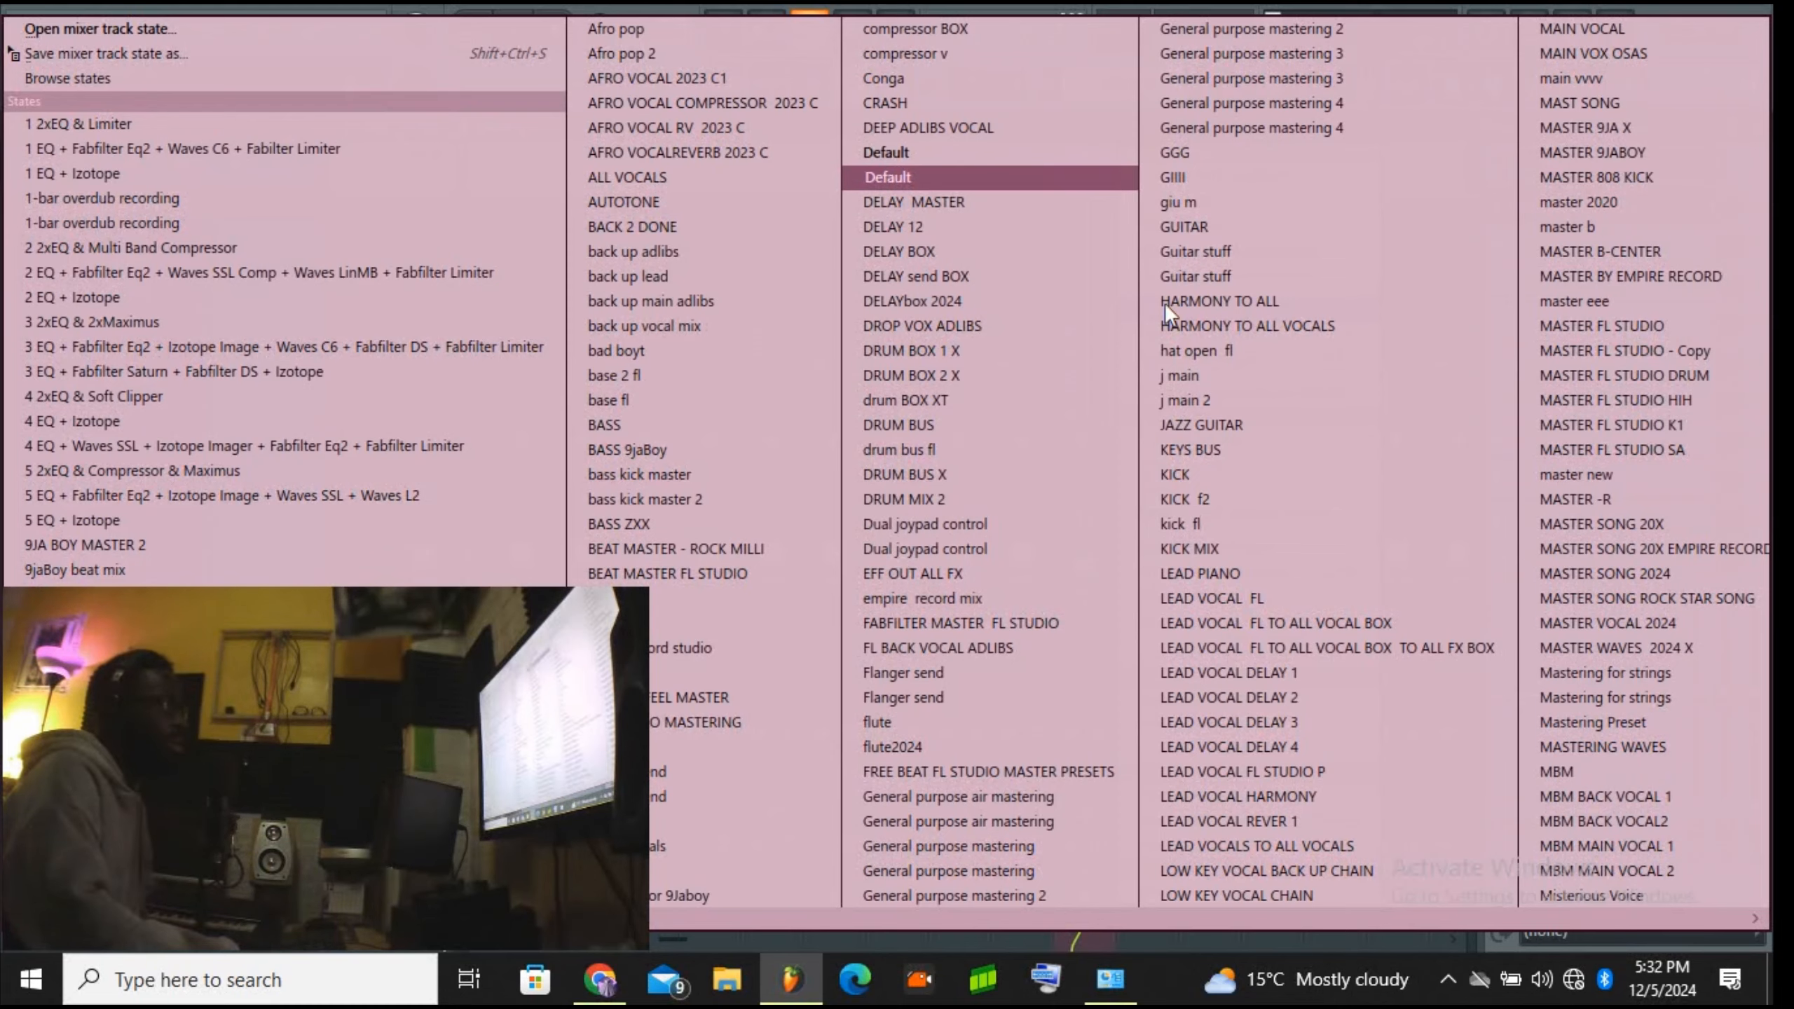
pyautogui.click(1145, 981)
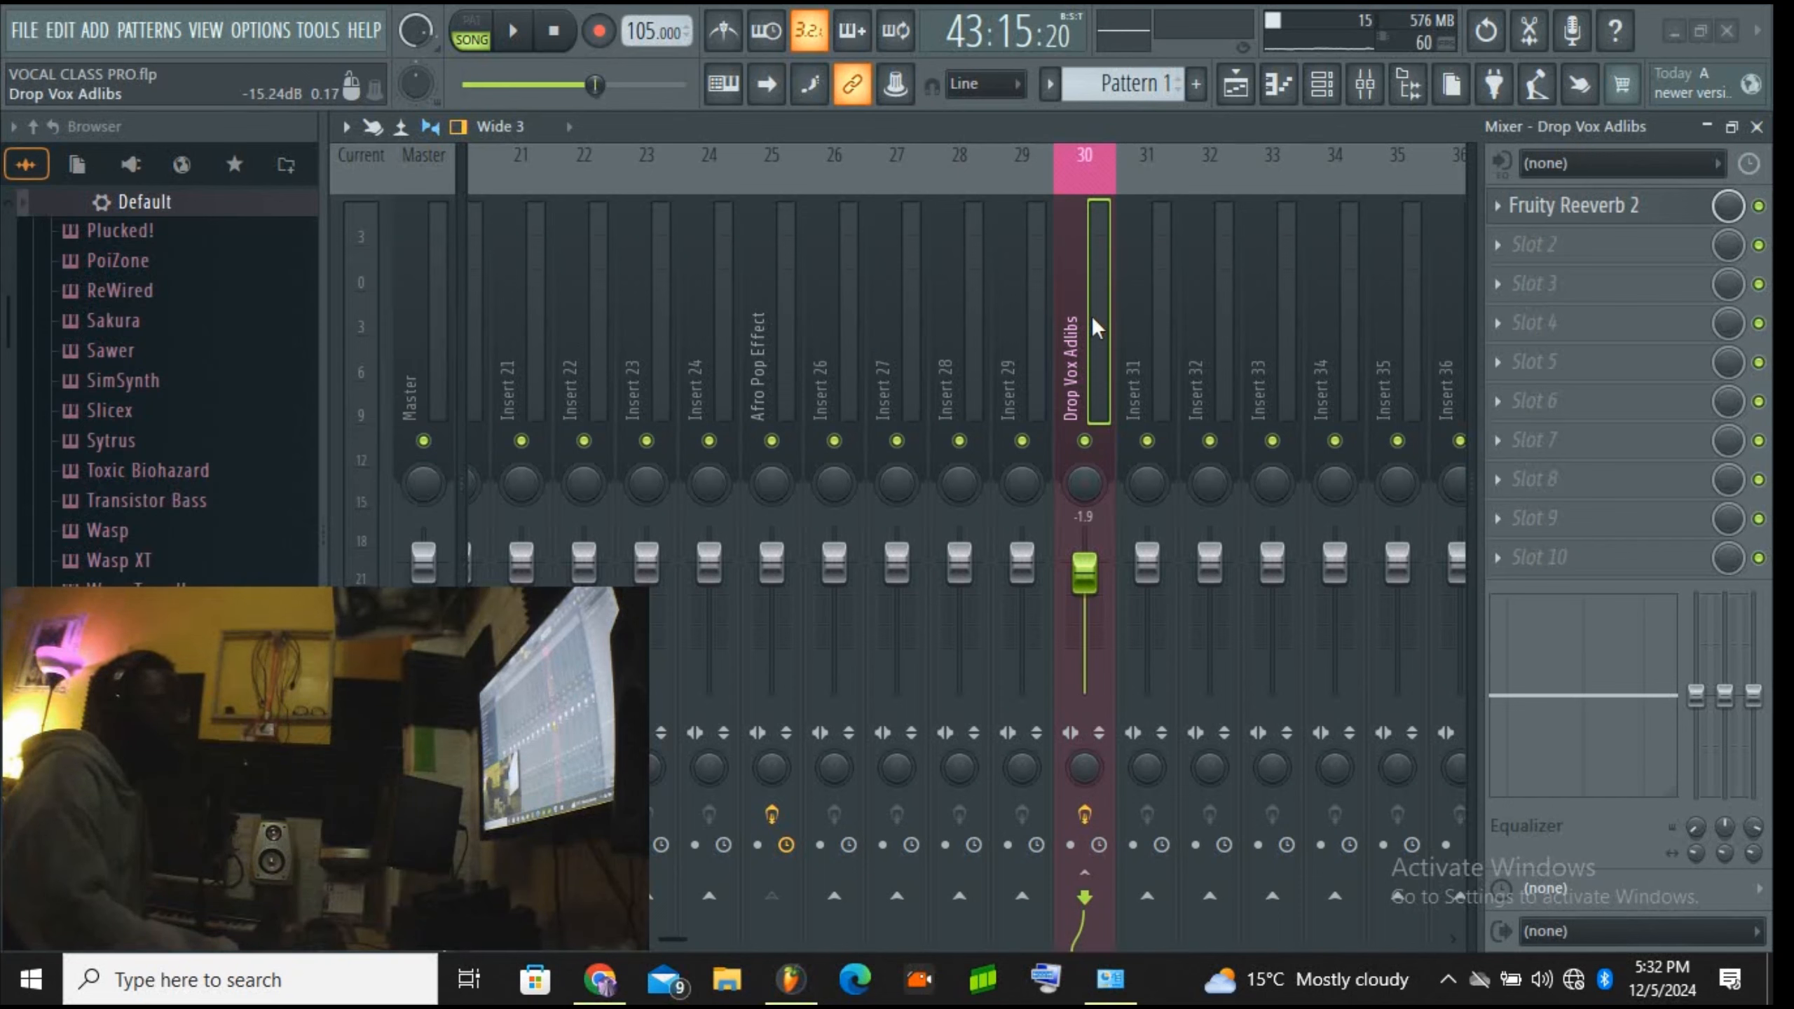
# Step: Replace the Fruity Reeverb 2 effect in slot 1 of the Drop Vox Adlibs track with Fruity Limiter
pyautogui.click(1488, 205)
pyautogui.moveTo(1531, 239)
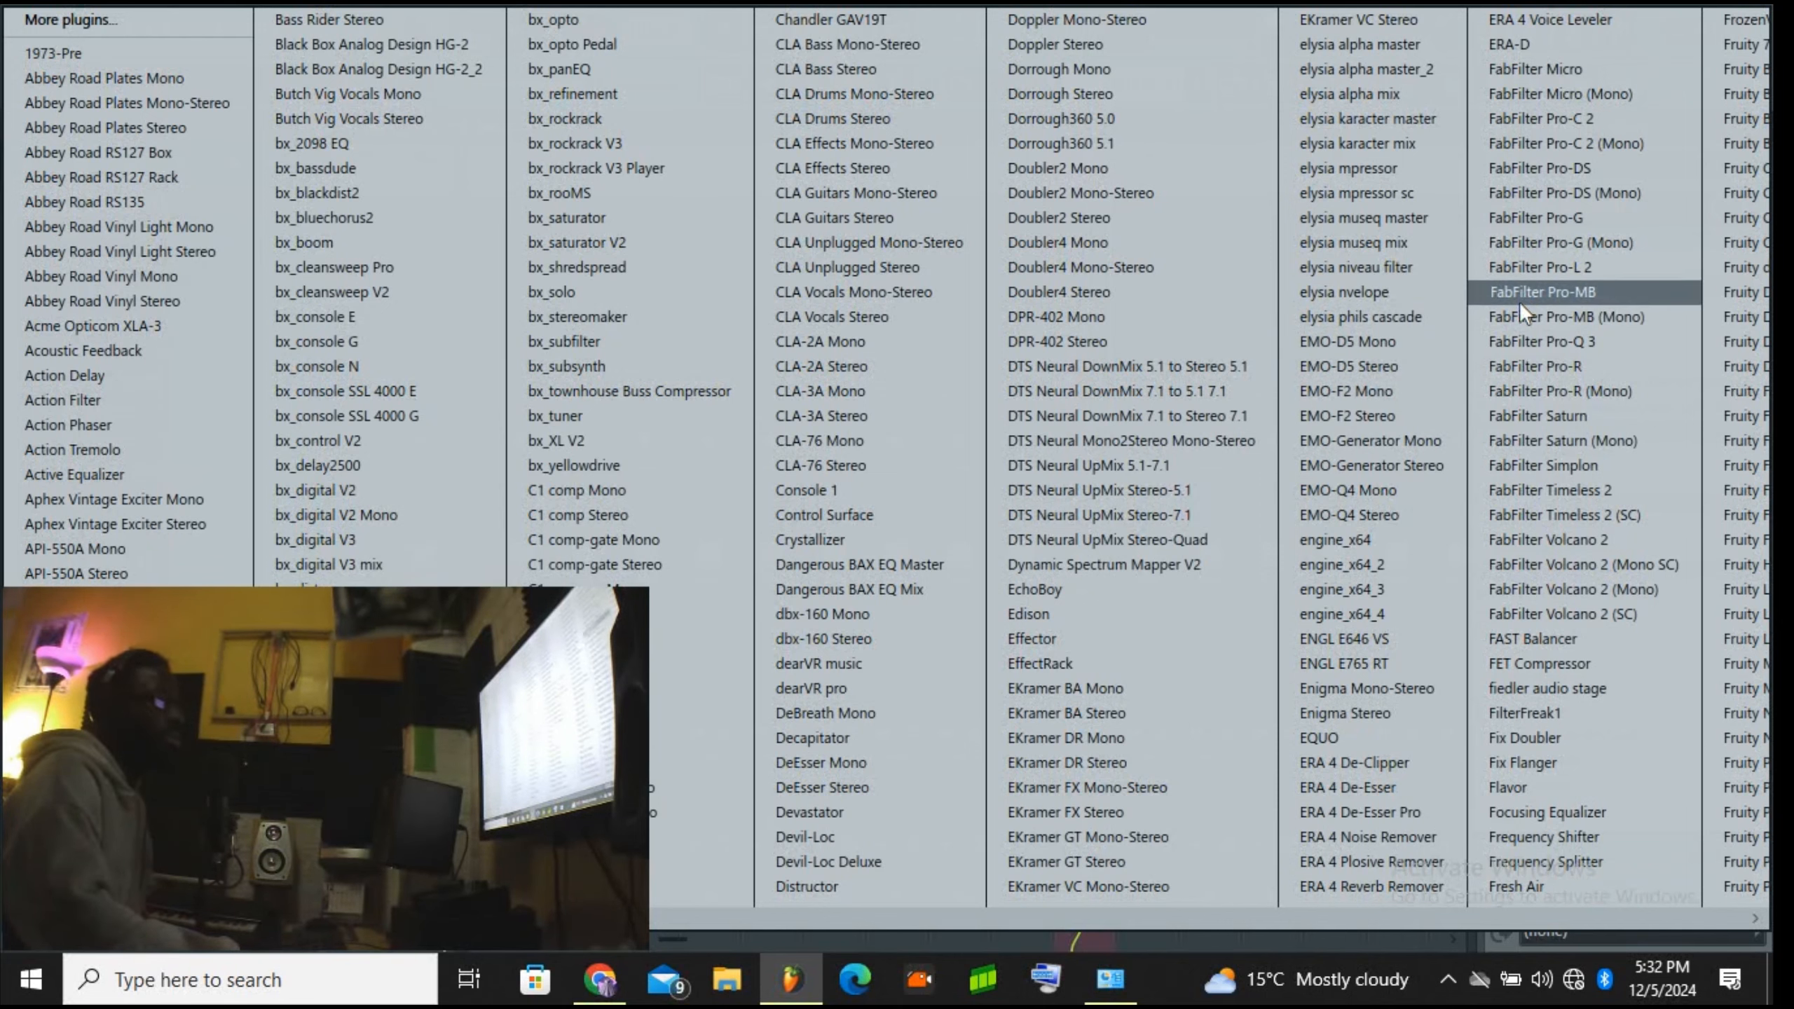
pyautogui.scroll(-3, 1520, 292)
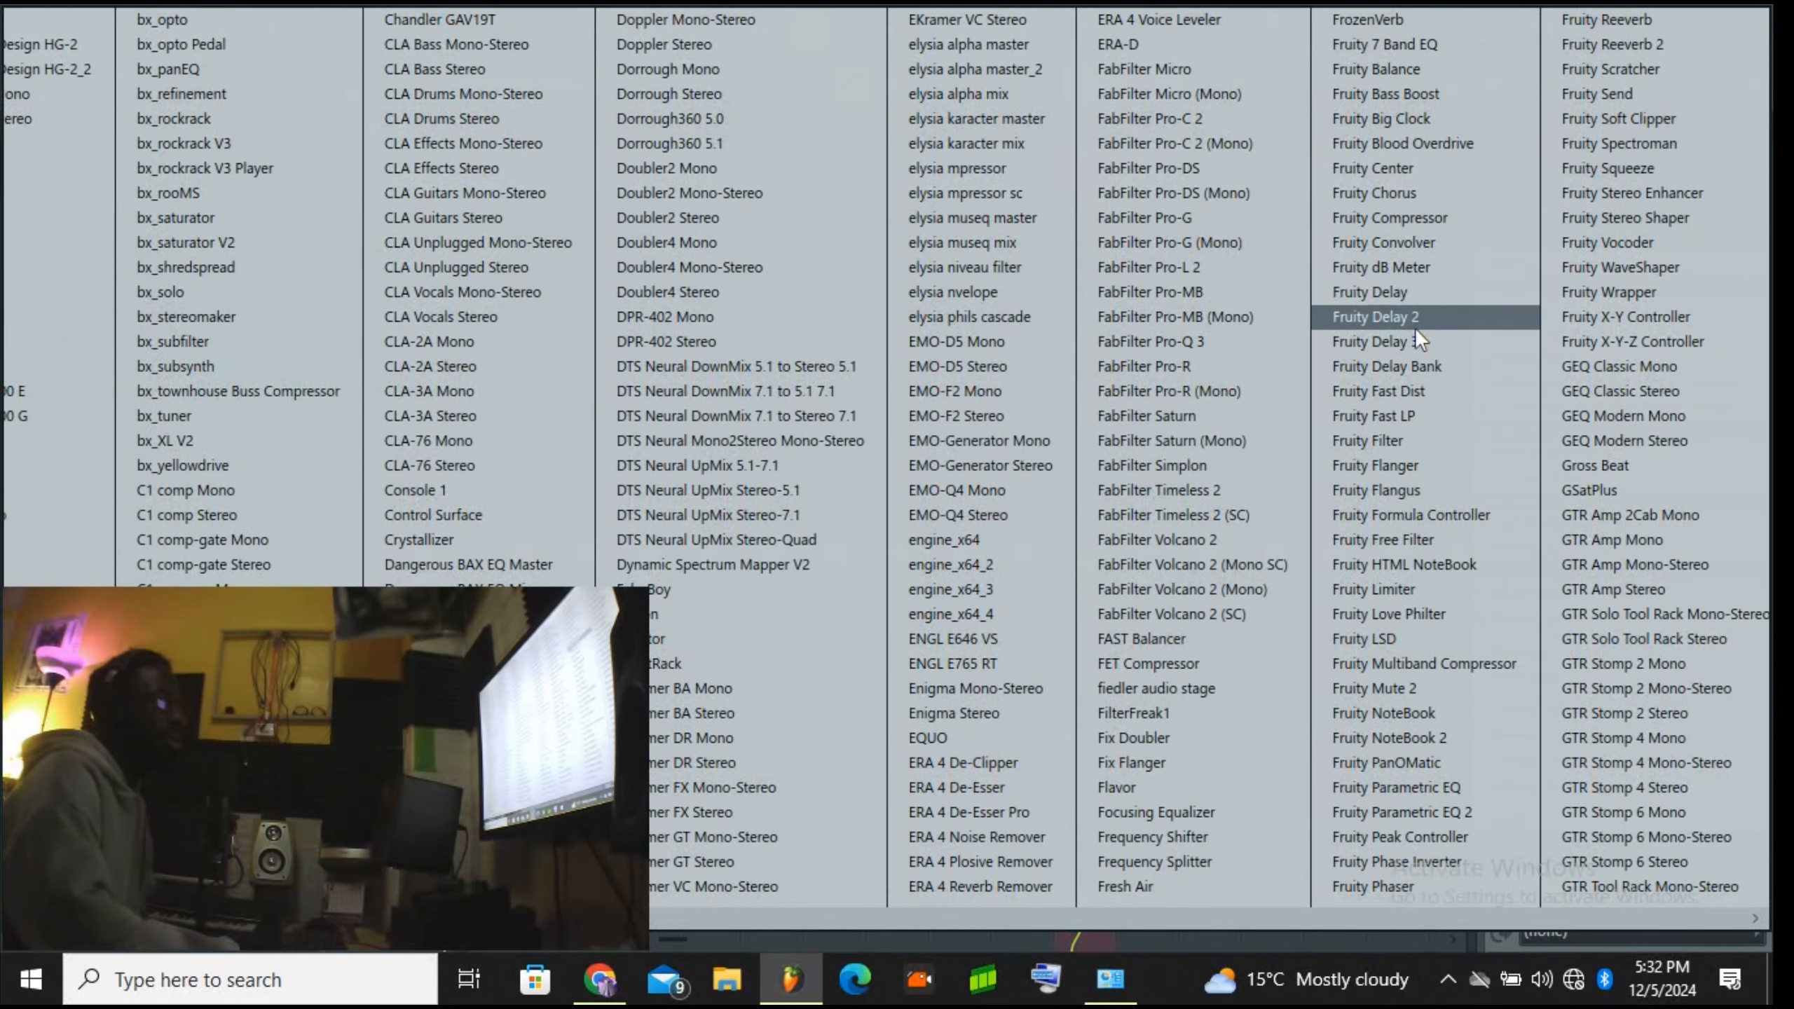
pyautogui.click(1399, 589)
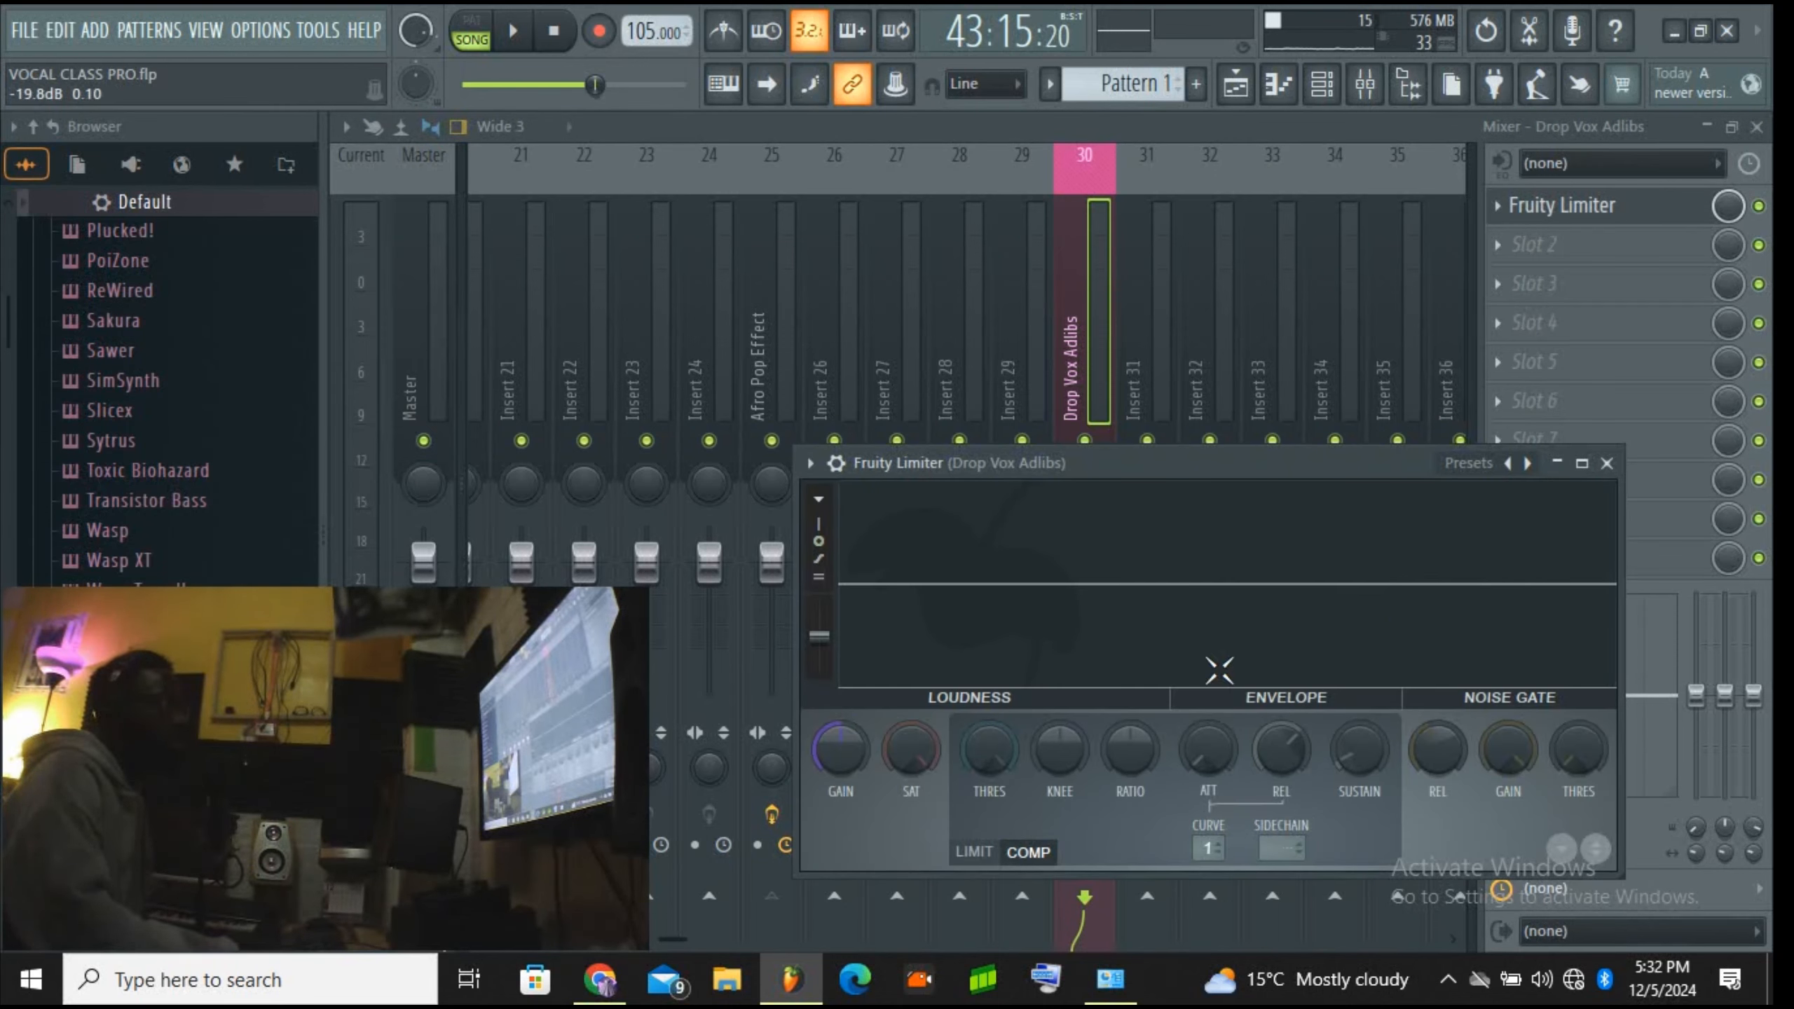
# Step: Set the Fruity Limiter's compressor threshold to about -27.5 dB, raise its ratio and gain, and close the plugin window
pyautogui.moveTo(989, 738); pyautogui.dragTo(989, 791)
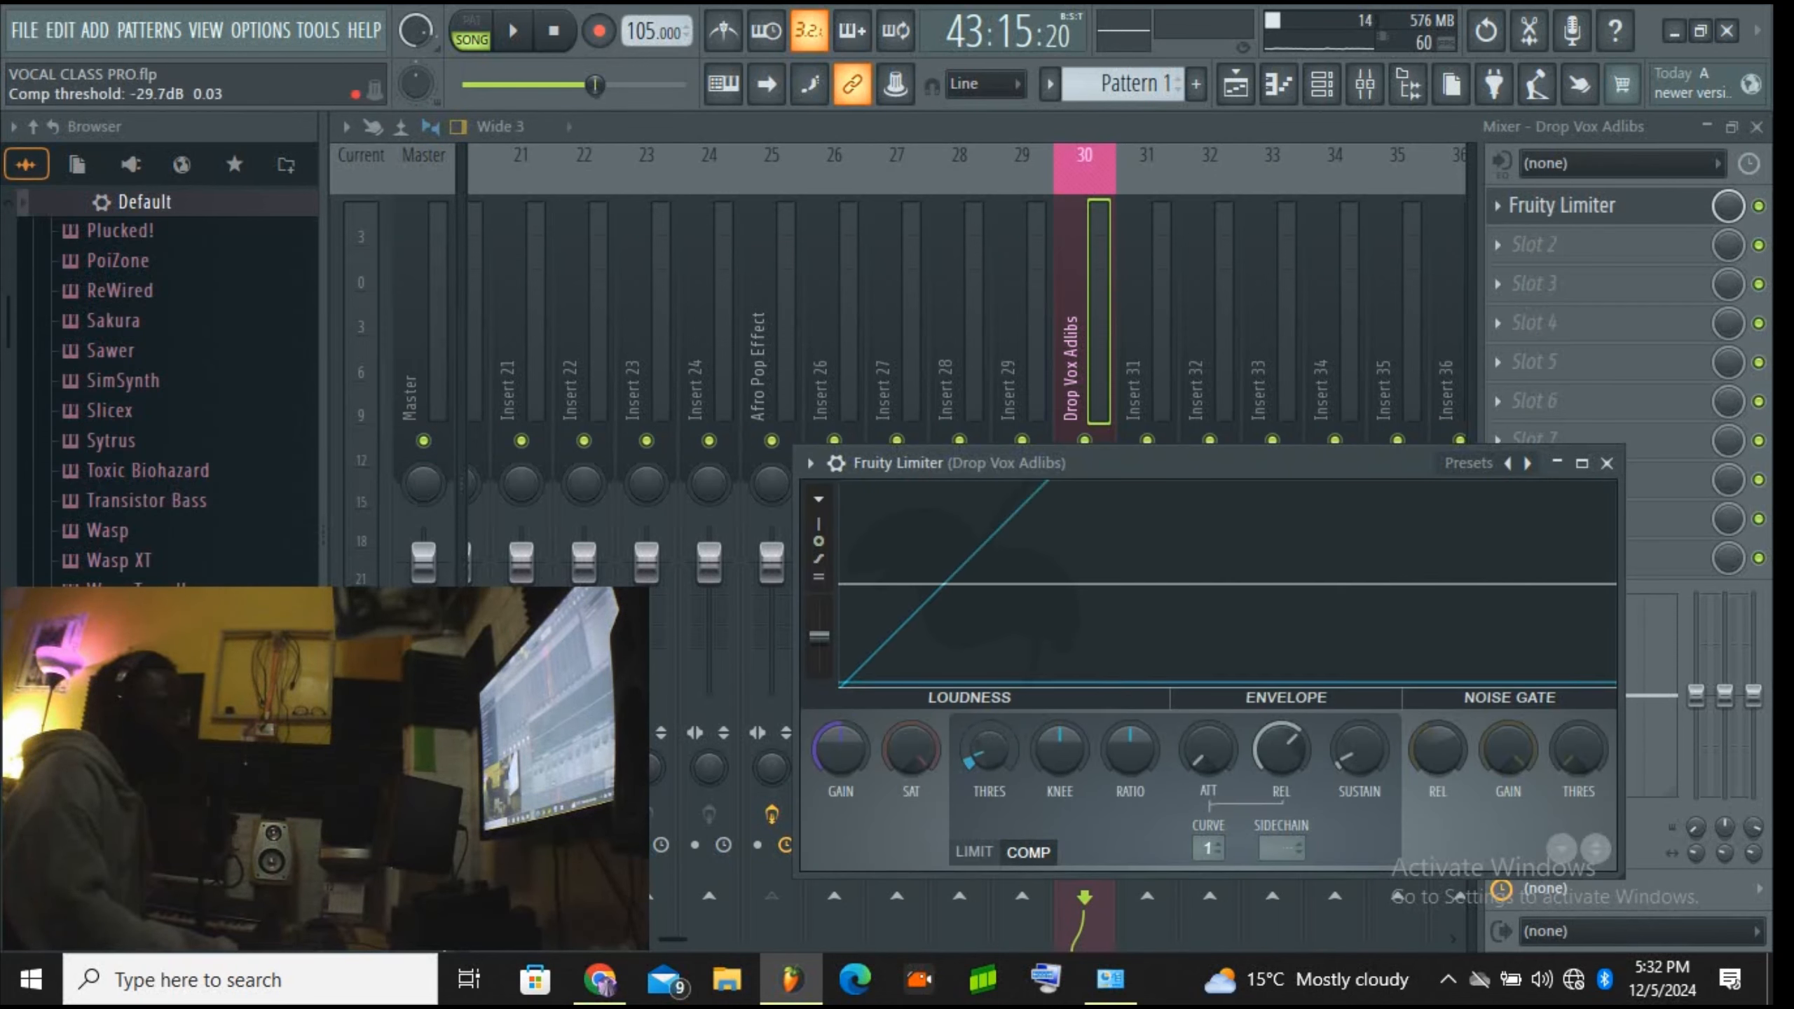
pyautogui.moveTo(1109, 746); pyautogui.dragTo(1109, 702)
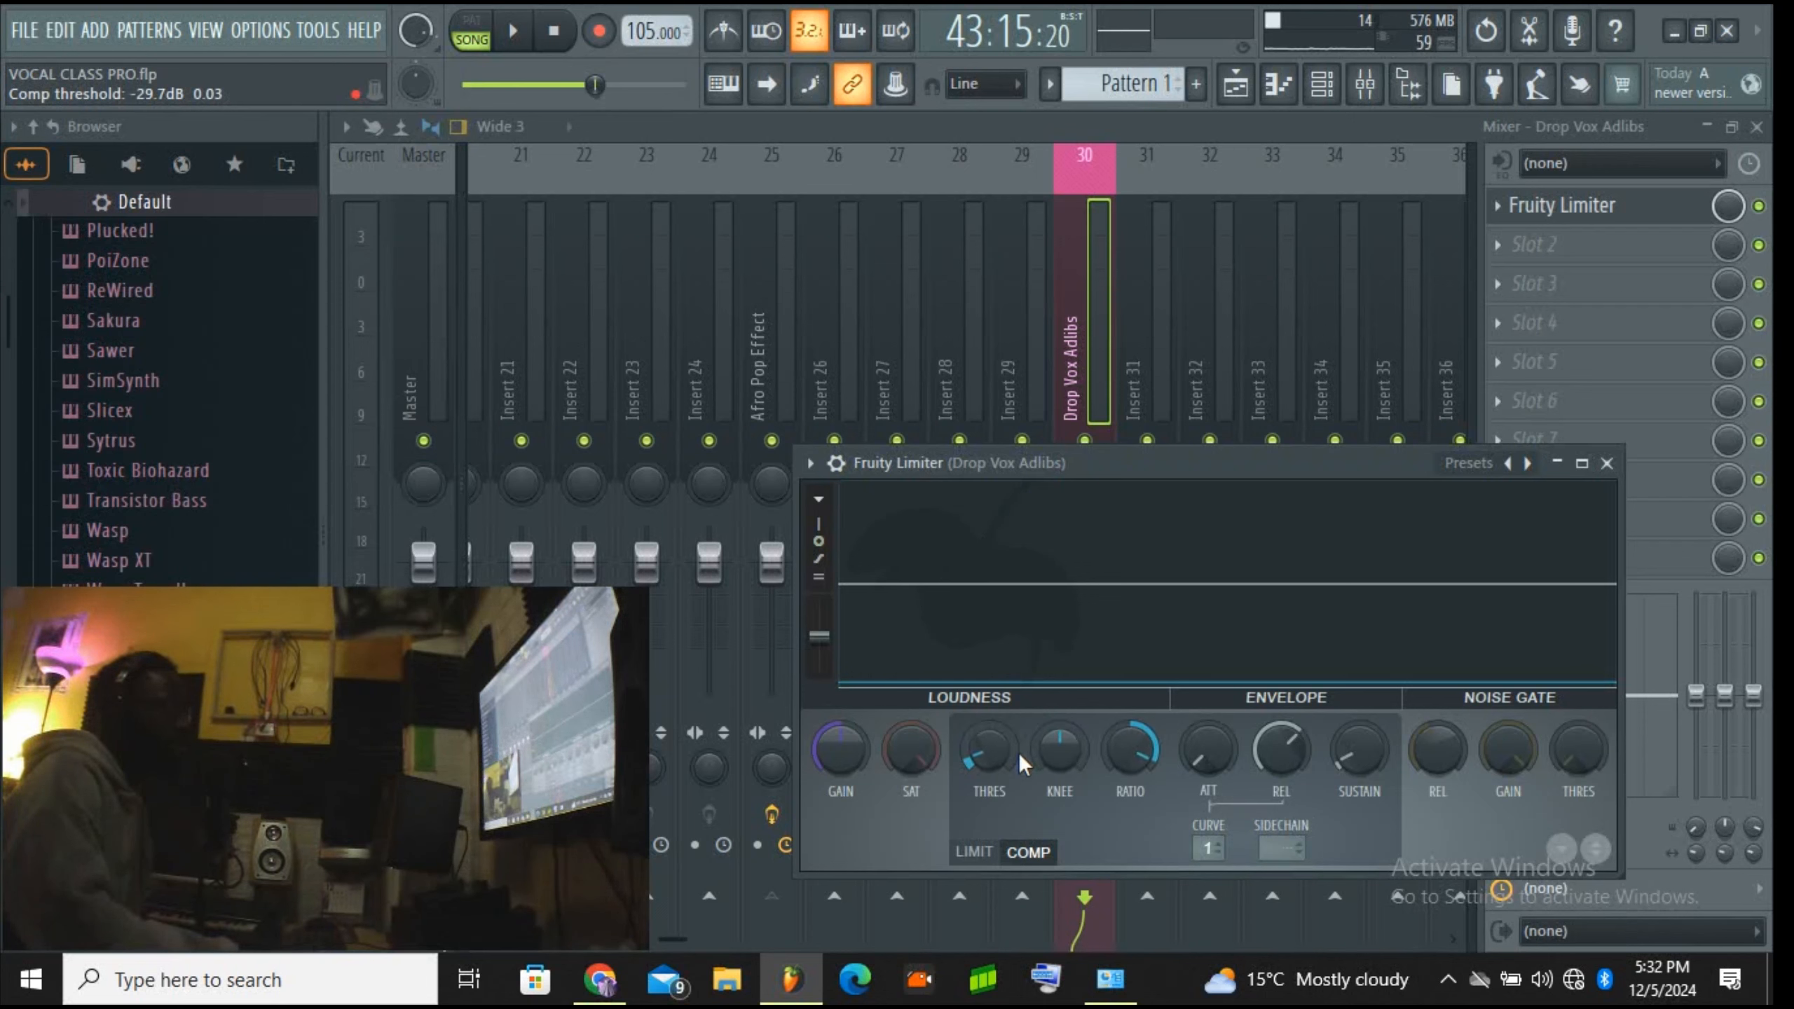
pyautogui.moveTo(978, 758); pyautogui.dragTo(978, 750)
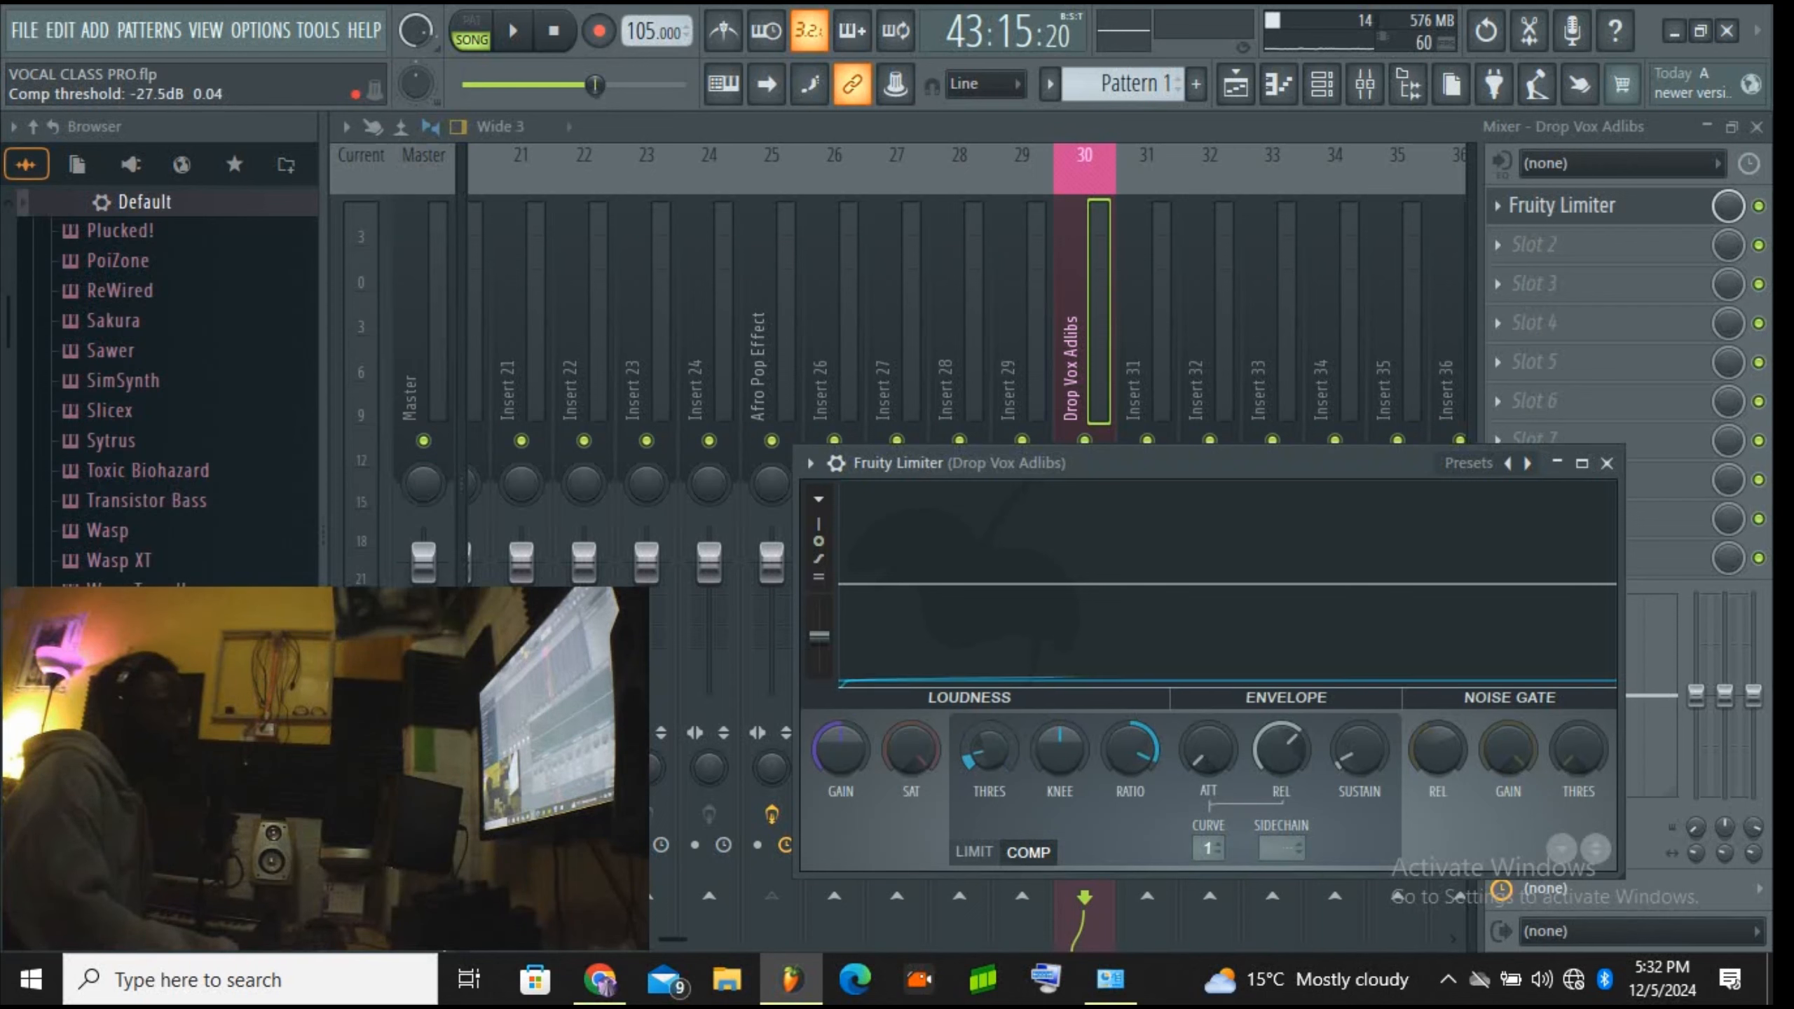
pyautogui.moveTo(851, 761); pyautogui.dragTo(851, 710)
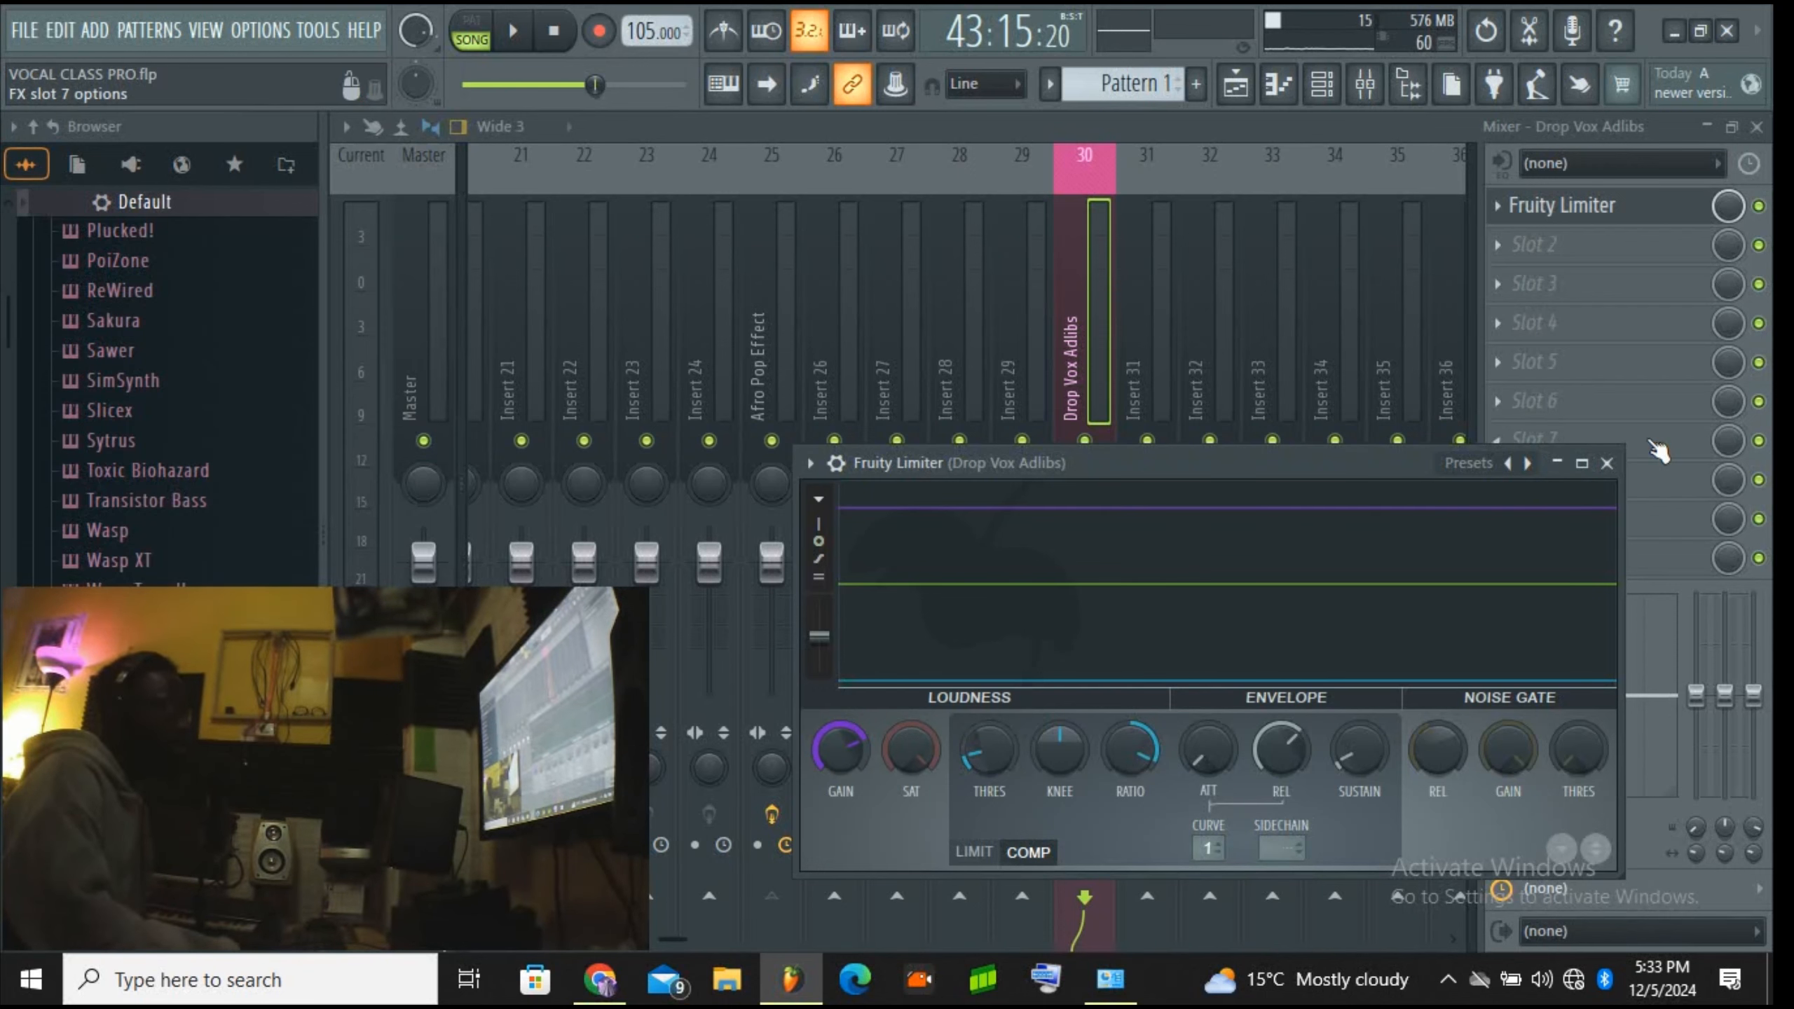
pyautogui.click(1607, 464)
# Step: Add a Fruity Send in slot 10 of the Afro Pop Effect track, target it at Drop Vox Adlibs, and close its window
pyautogui.click(757, 346)
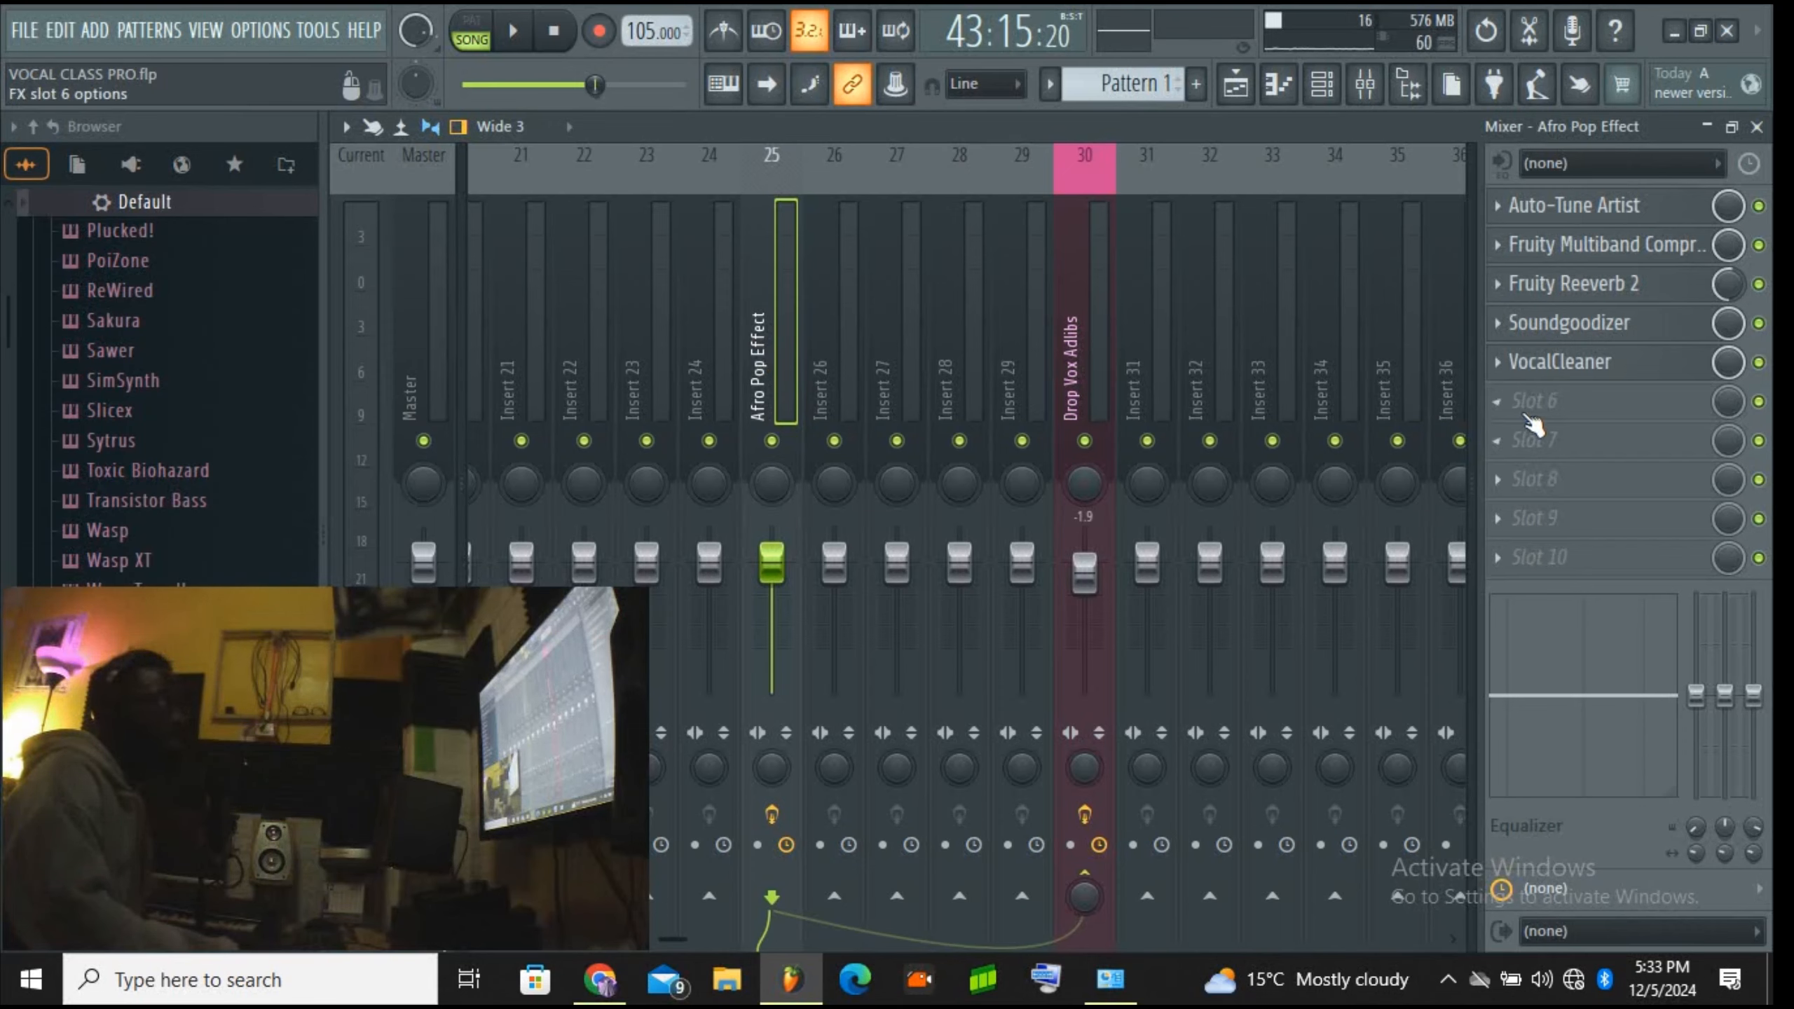
pyautogui.click(1545, 564)
pyautogui.scroll(-3, 1160, 163)
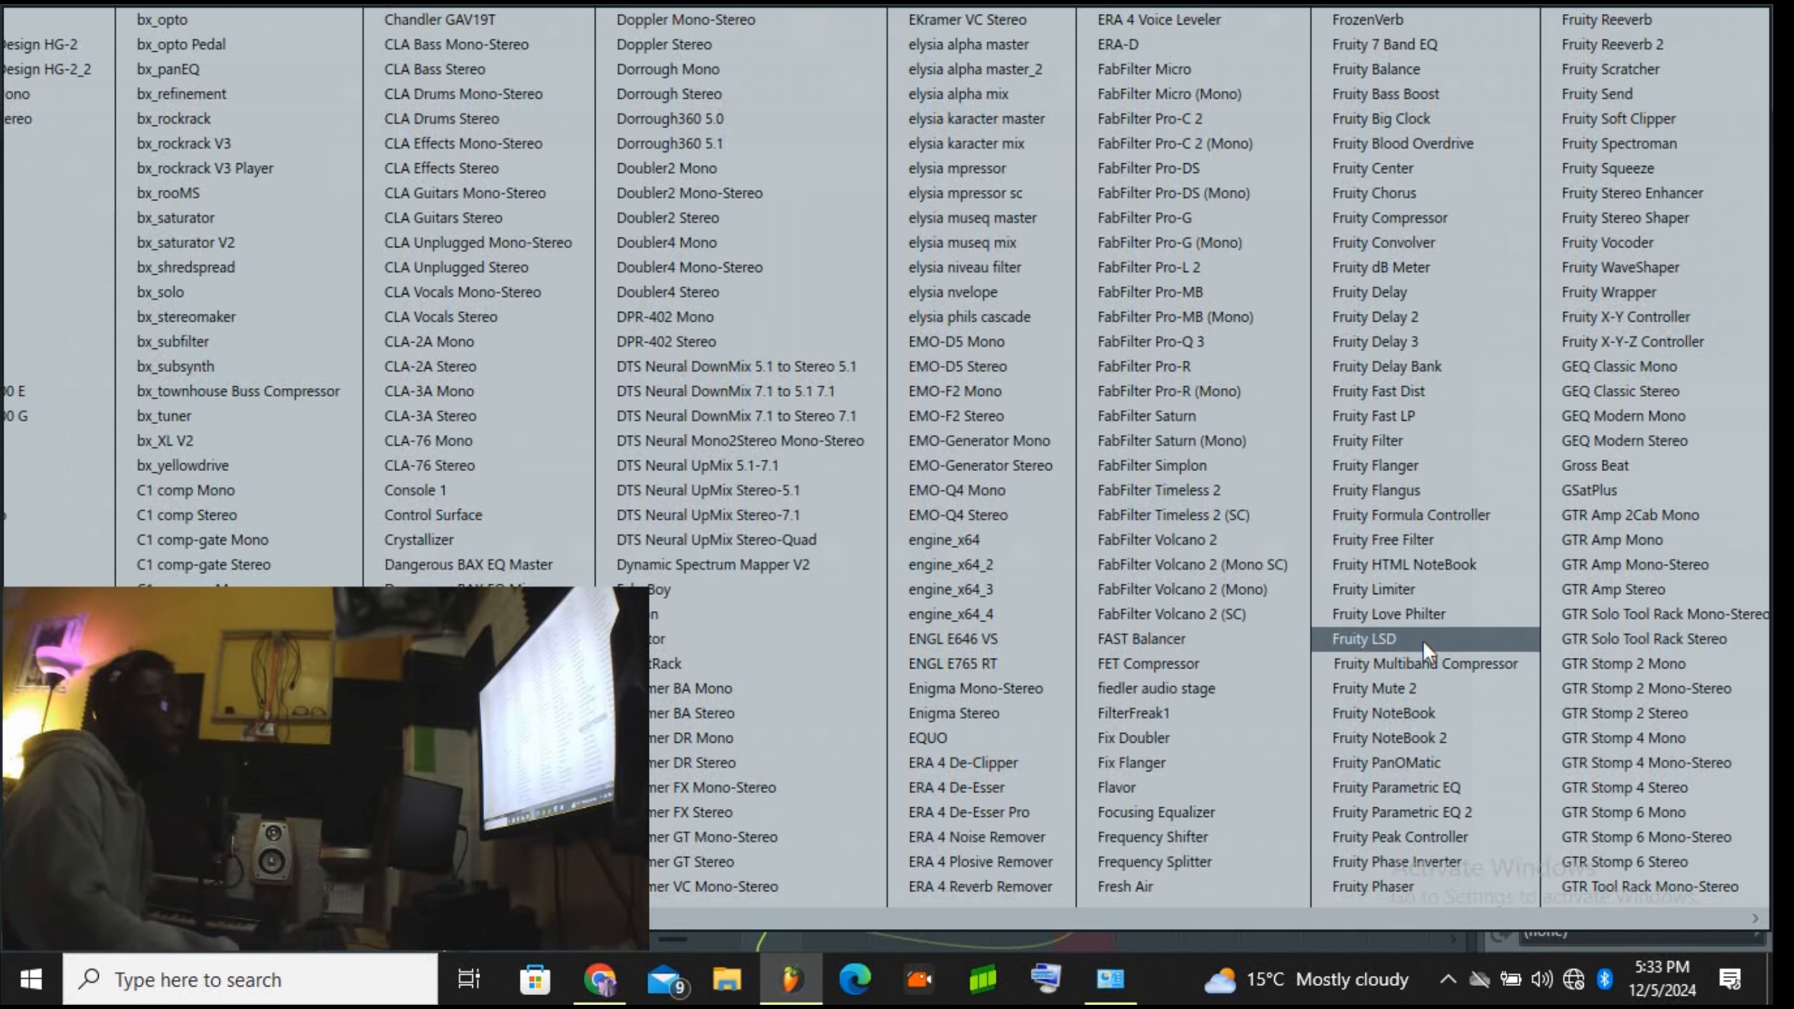
pyautogui.click(1581, 97)
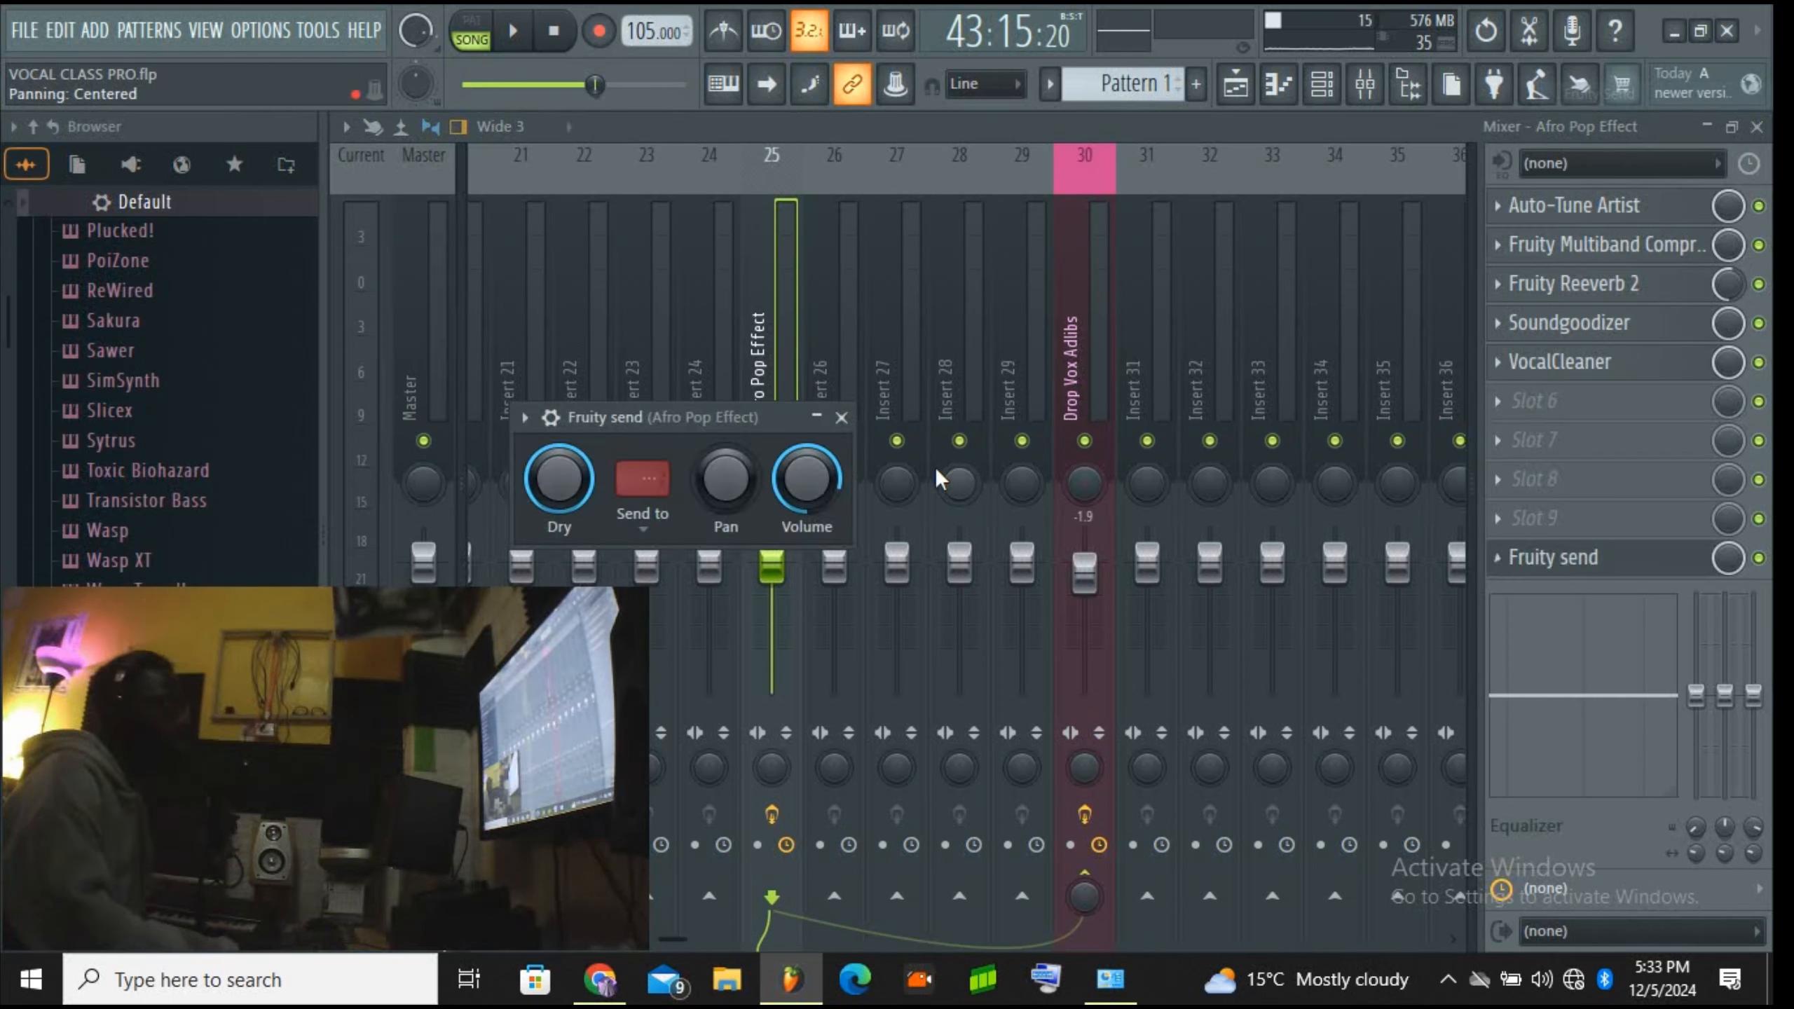
pyautogui.click(646, 527)
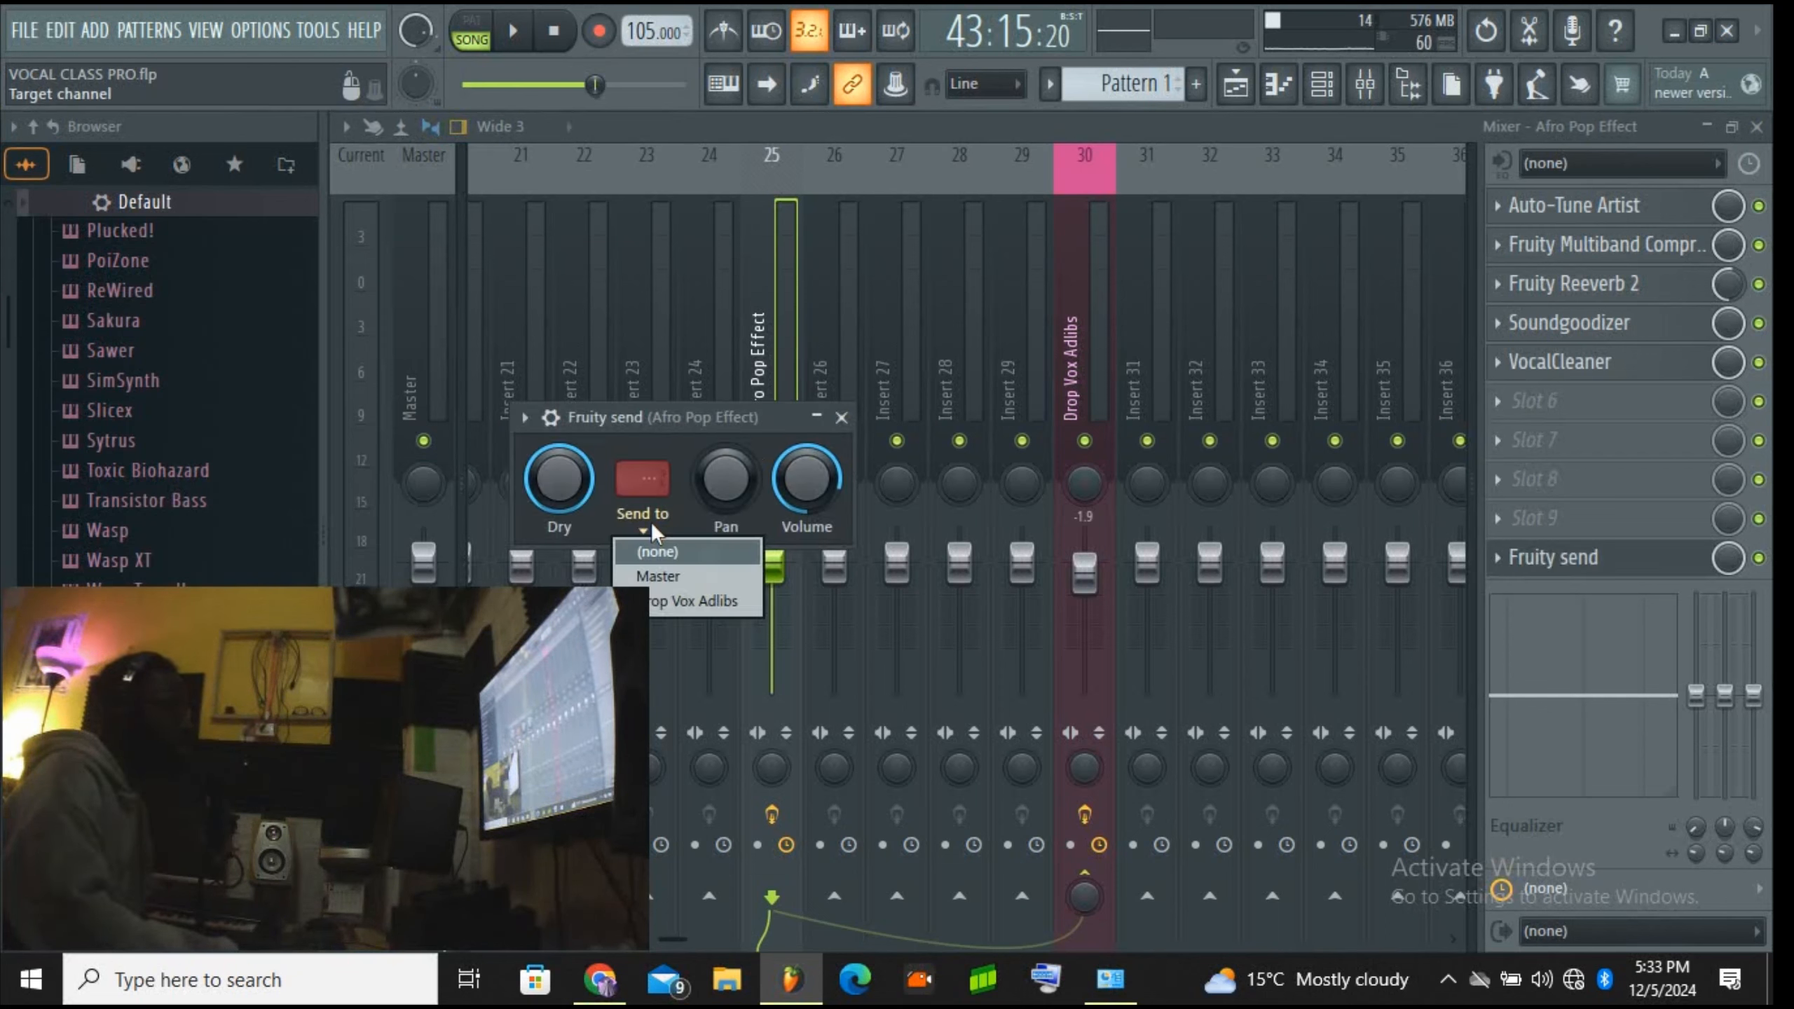
pyautogui.click(689, 602)
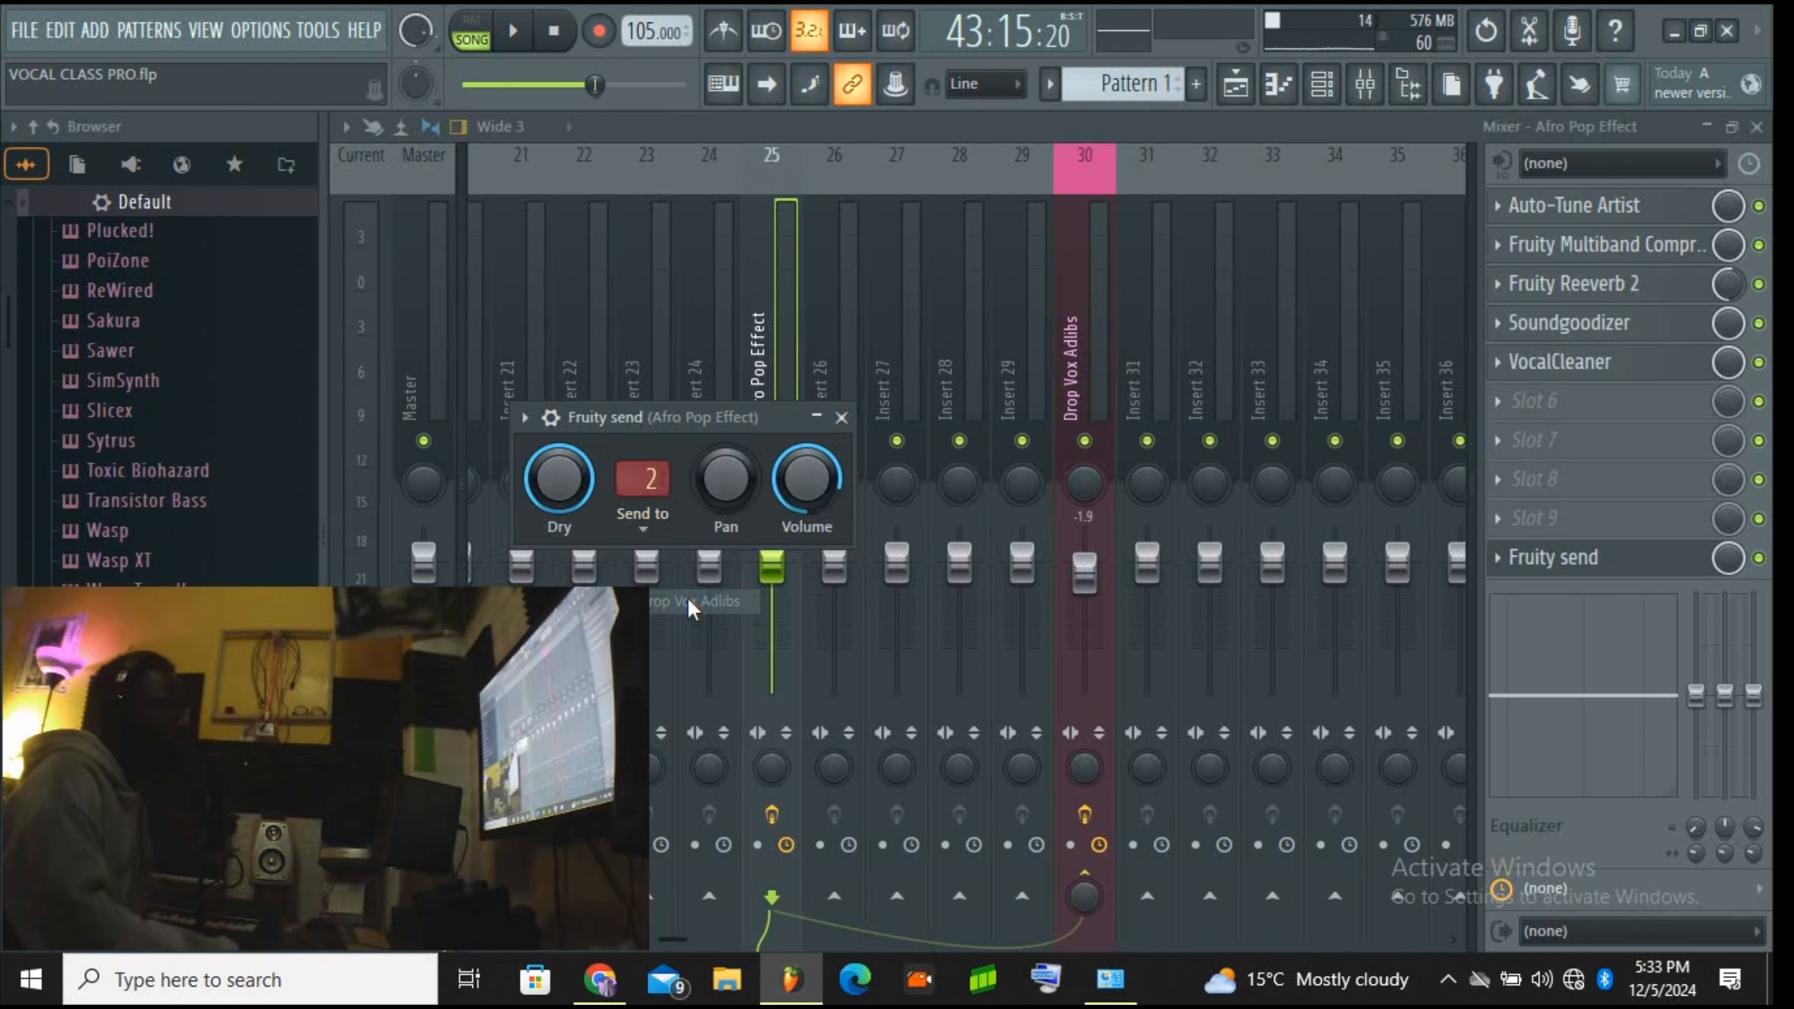
pyautogui.moveTo(647, 409); pyautogui.dragTo(819, 444)
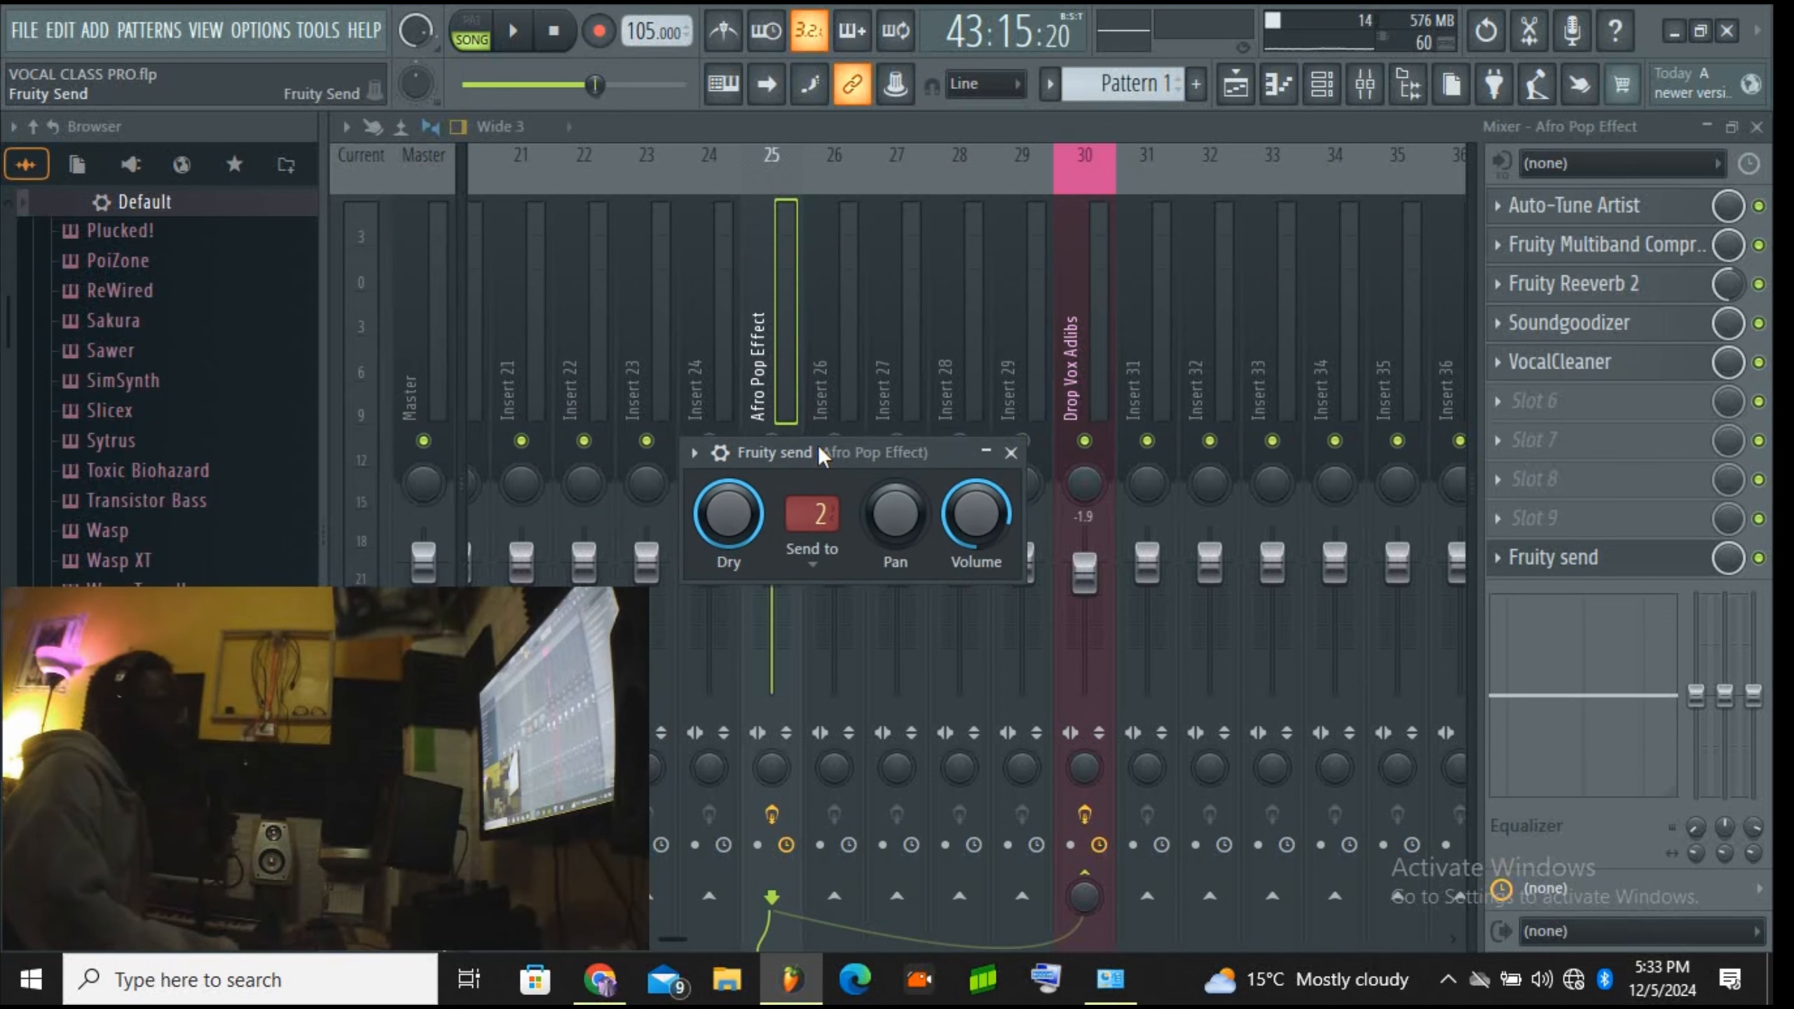
pyautogui.click(1013, 450)
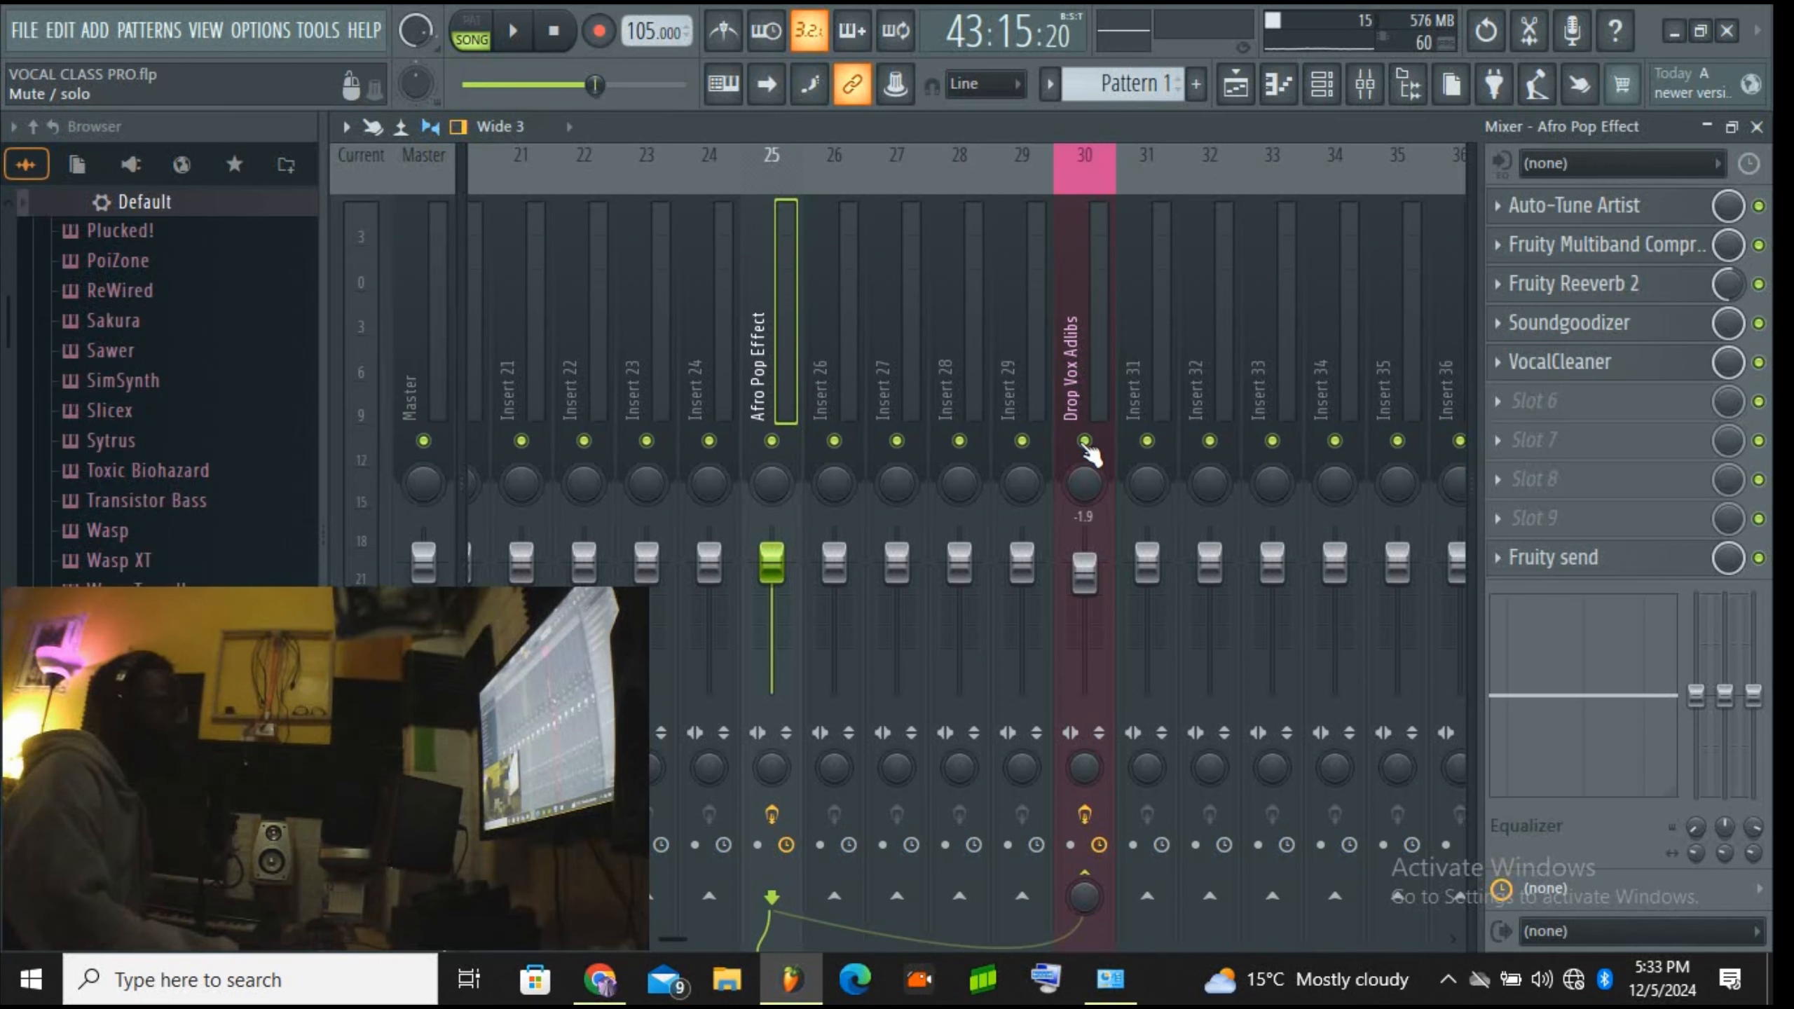
# Step: Set the Drop Vox Adlibs fader to -1.3 dB and route the Afro Pop Effect track to Inserts 26 through 29
pyautogui.moveTo(1095, 585)
pyautogui.mouseDown()
pyautogui.moveTo(1081, 600)
pyautogui.moveTo(1088, 574)
pyautogui.mouseUp()
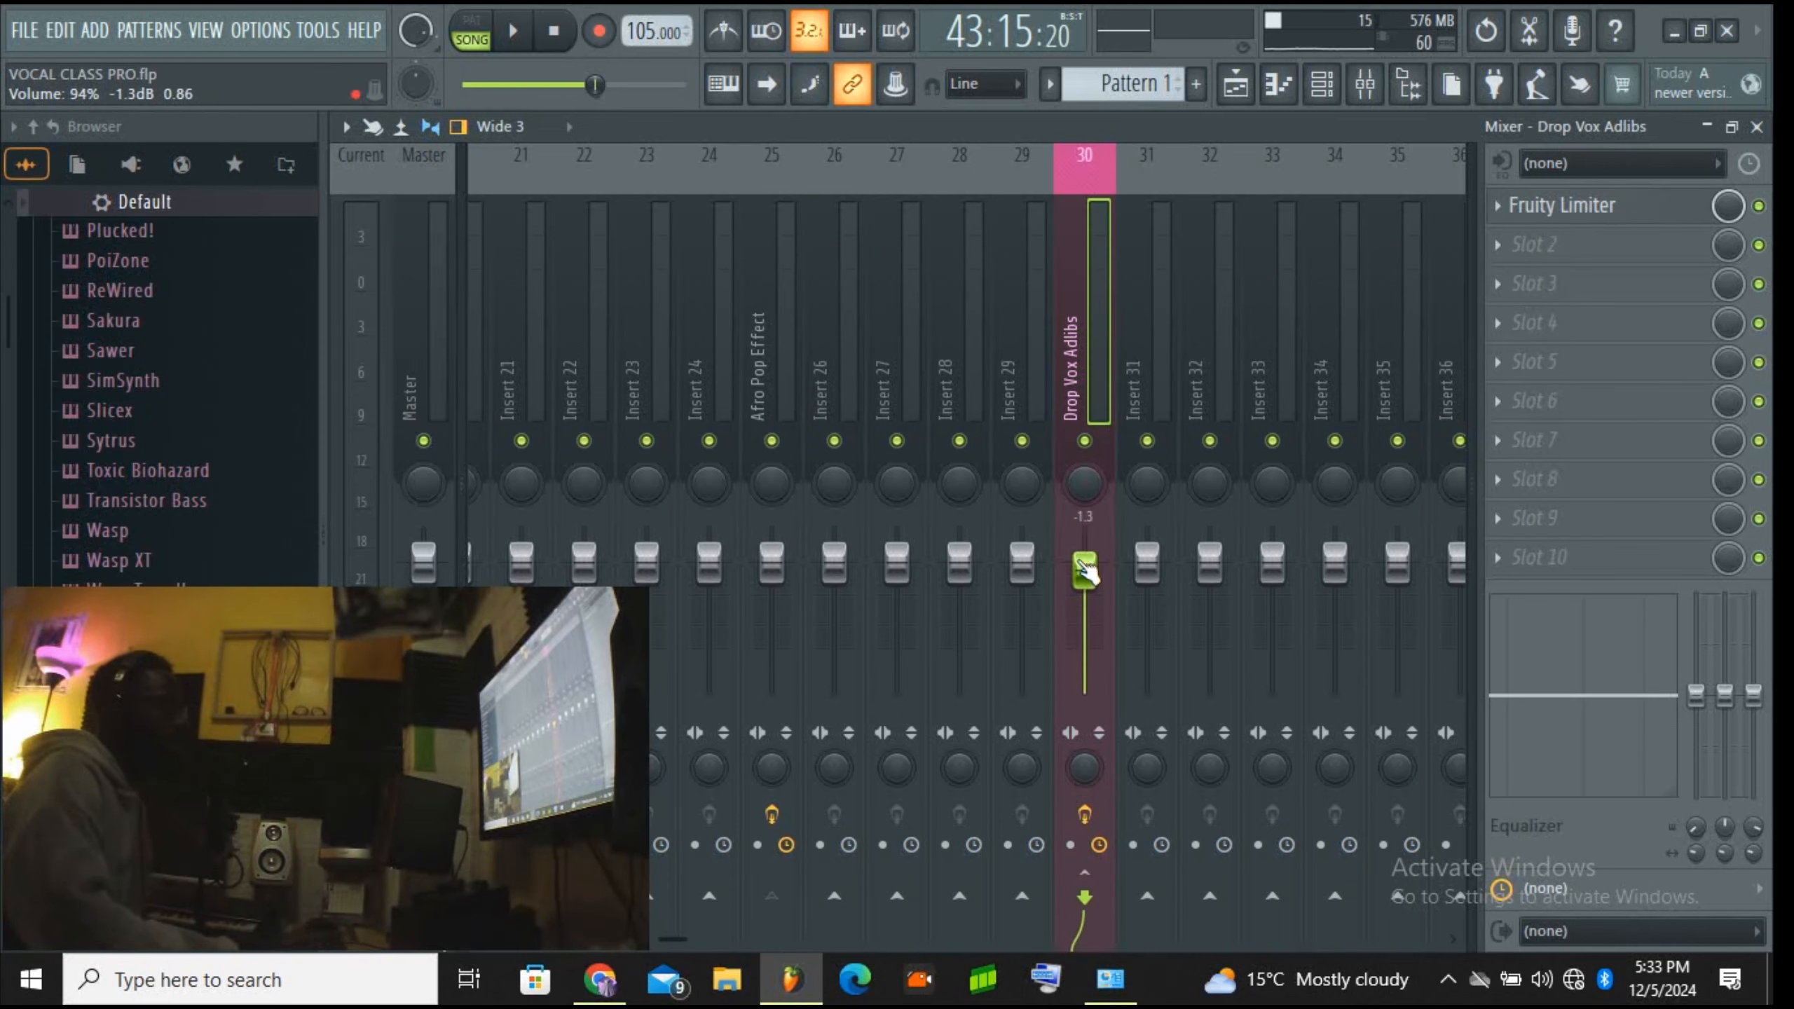
pyautogui.click(784, 389)
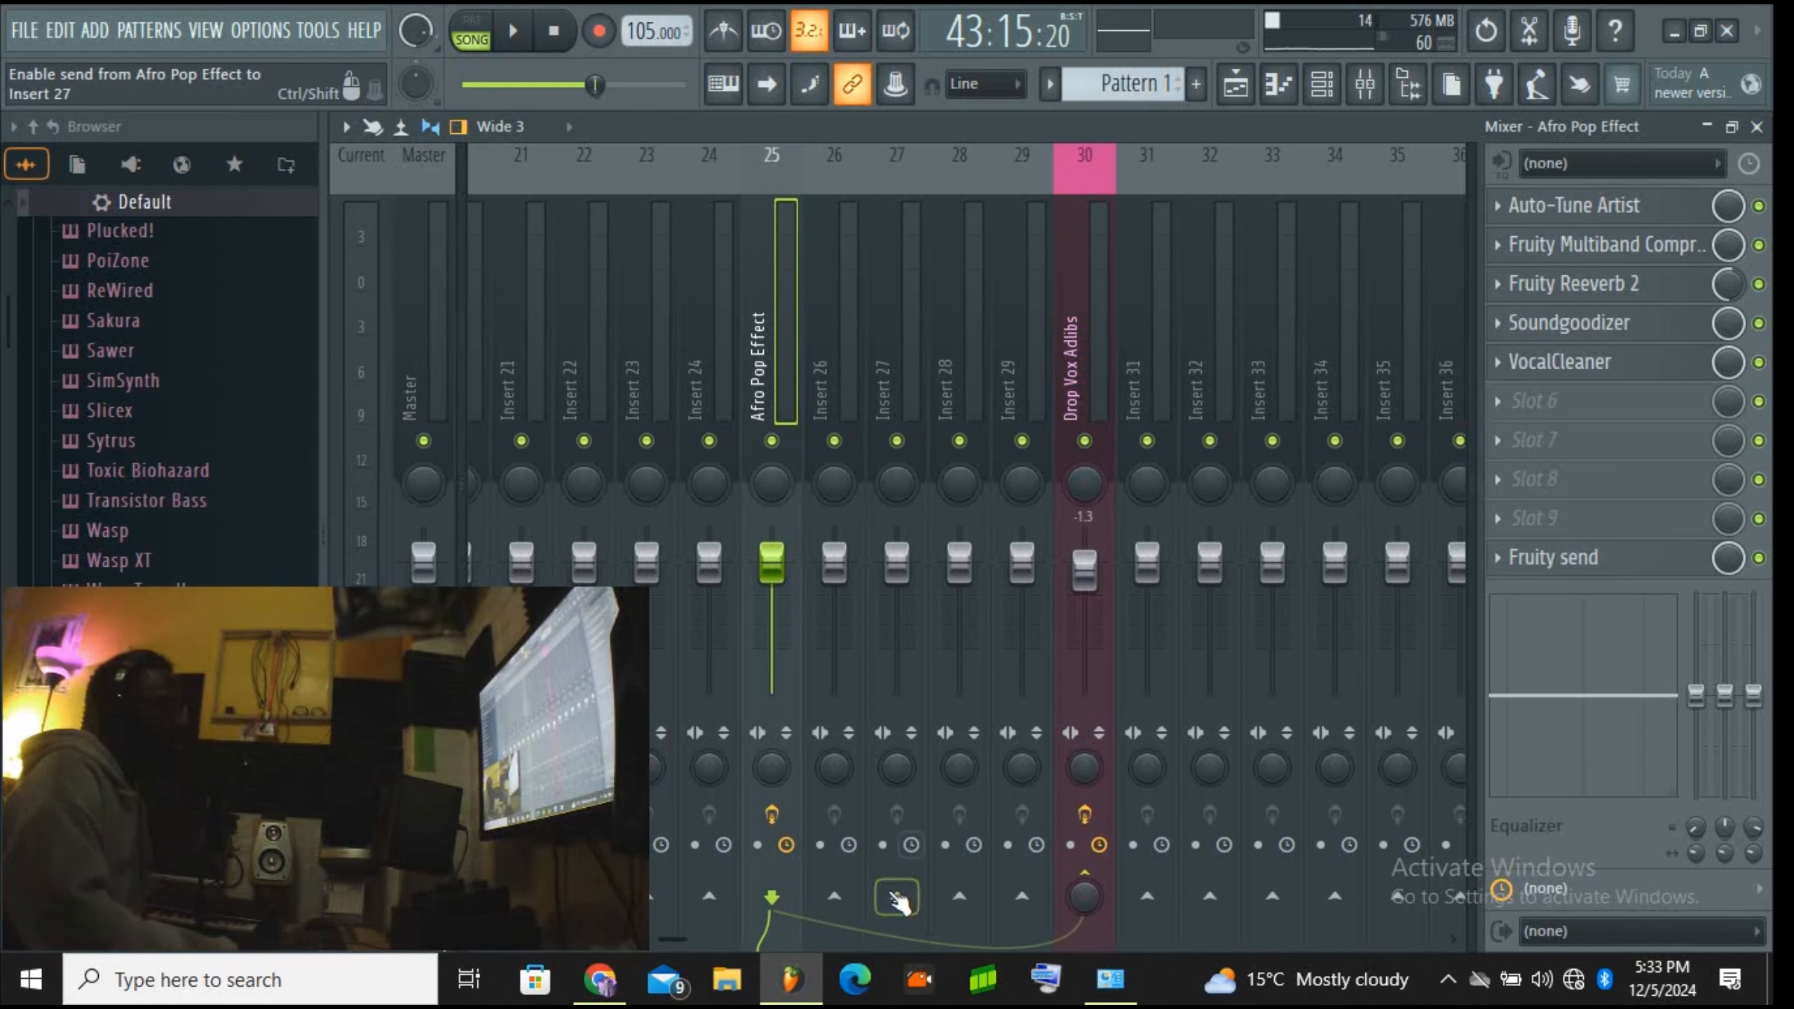
pyautogui.click(834, 896)
pyautogui.click(897, 898)
pyautogui.click(961, 896)
pyautogui.click(1022, 896)
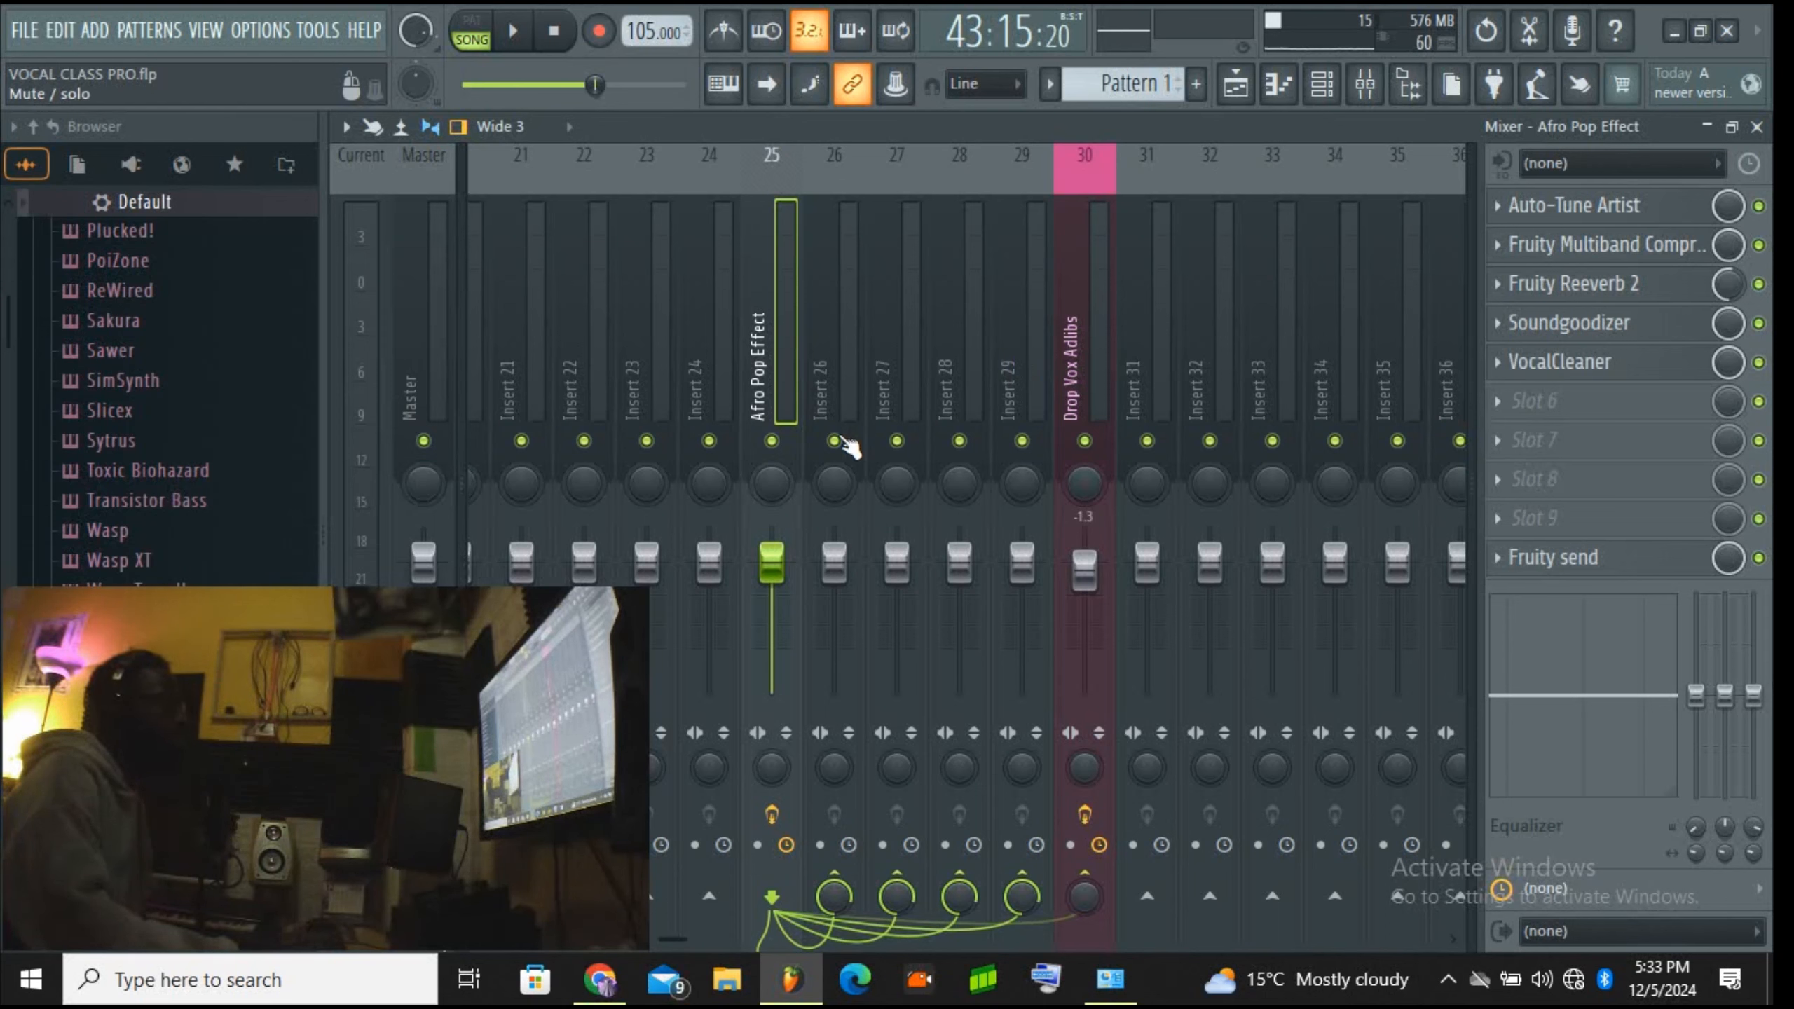
# Step: Remove the Afro Pop Effect track's sends to Inserts 26 through 29
pyautogui.click(1022, 896)
pyautogui.click(959, 896)
pyautogui.click(891, 897)
pyautogui.click(833, 896)
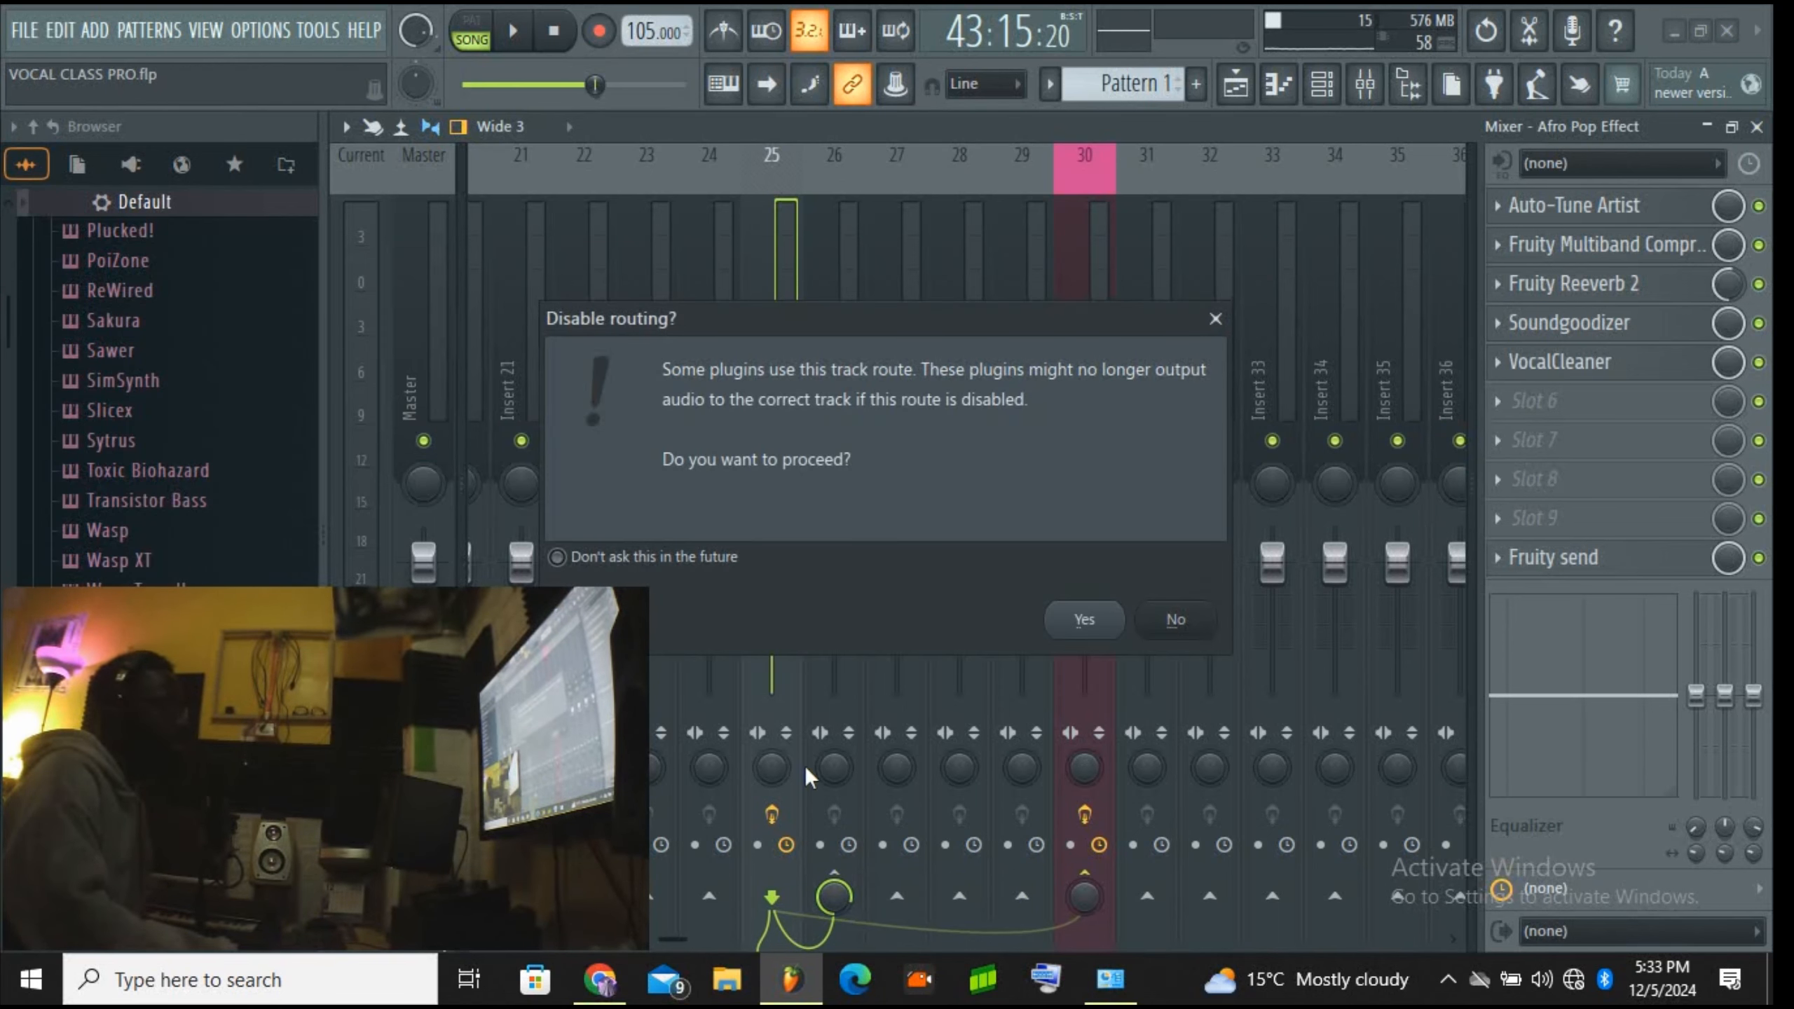
pyautogui.click(1100, 635)
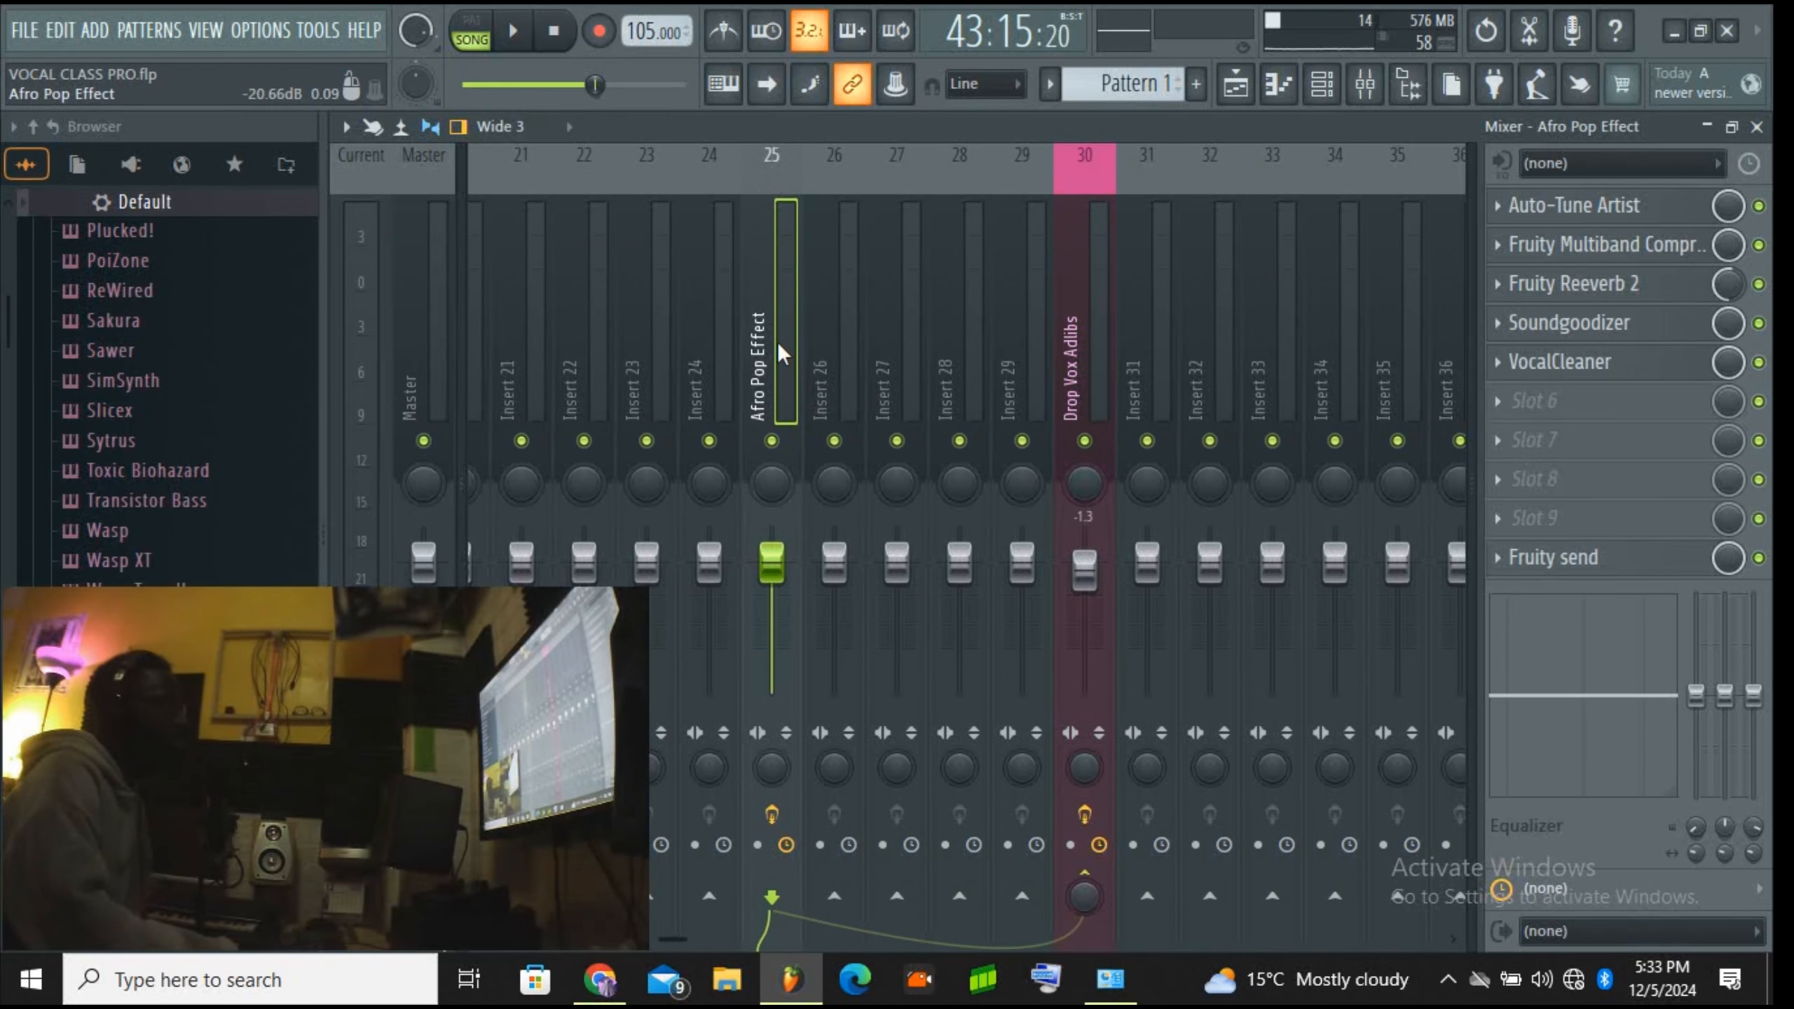
pyautogui.rightClick(763, 322)
pyautogui.moveTo(914, 300)
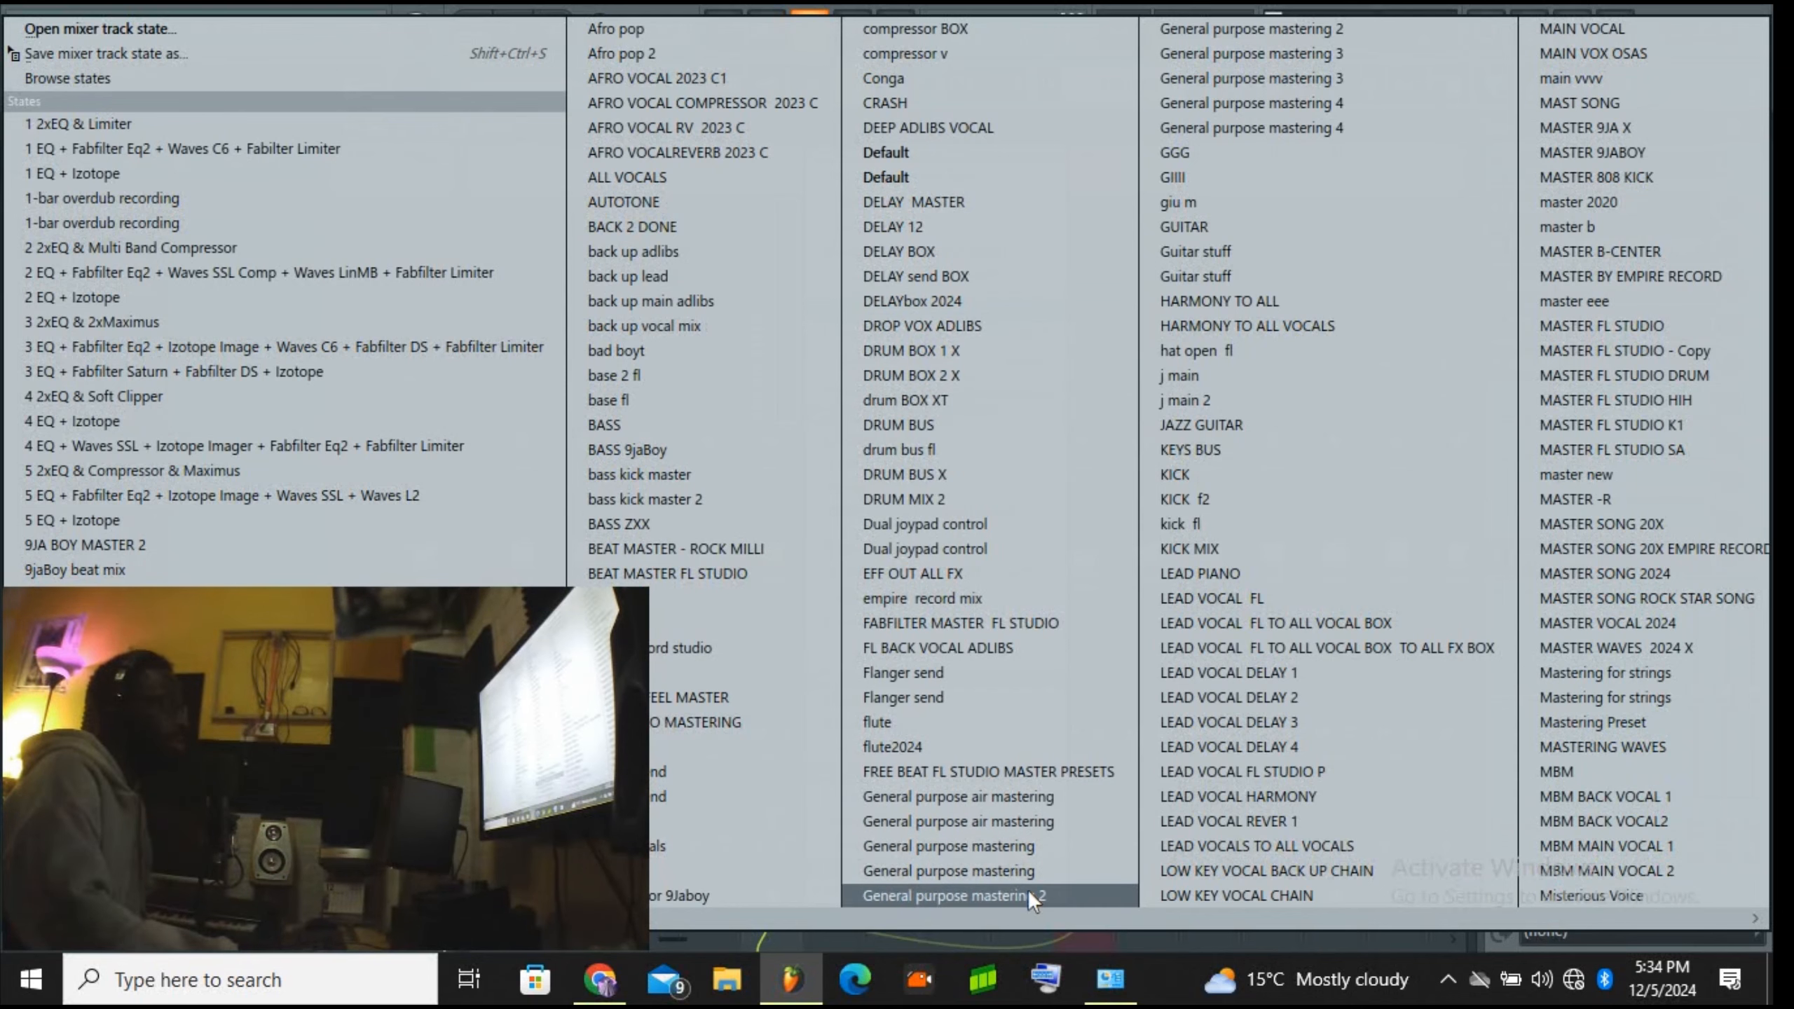
pyautogui.click(1153, 984)
# Step: Reset the Afro Pop Effect and Drop Vox Adlibs mixer tracks to default
pyautogui.rightClick(777, 393)
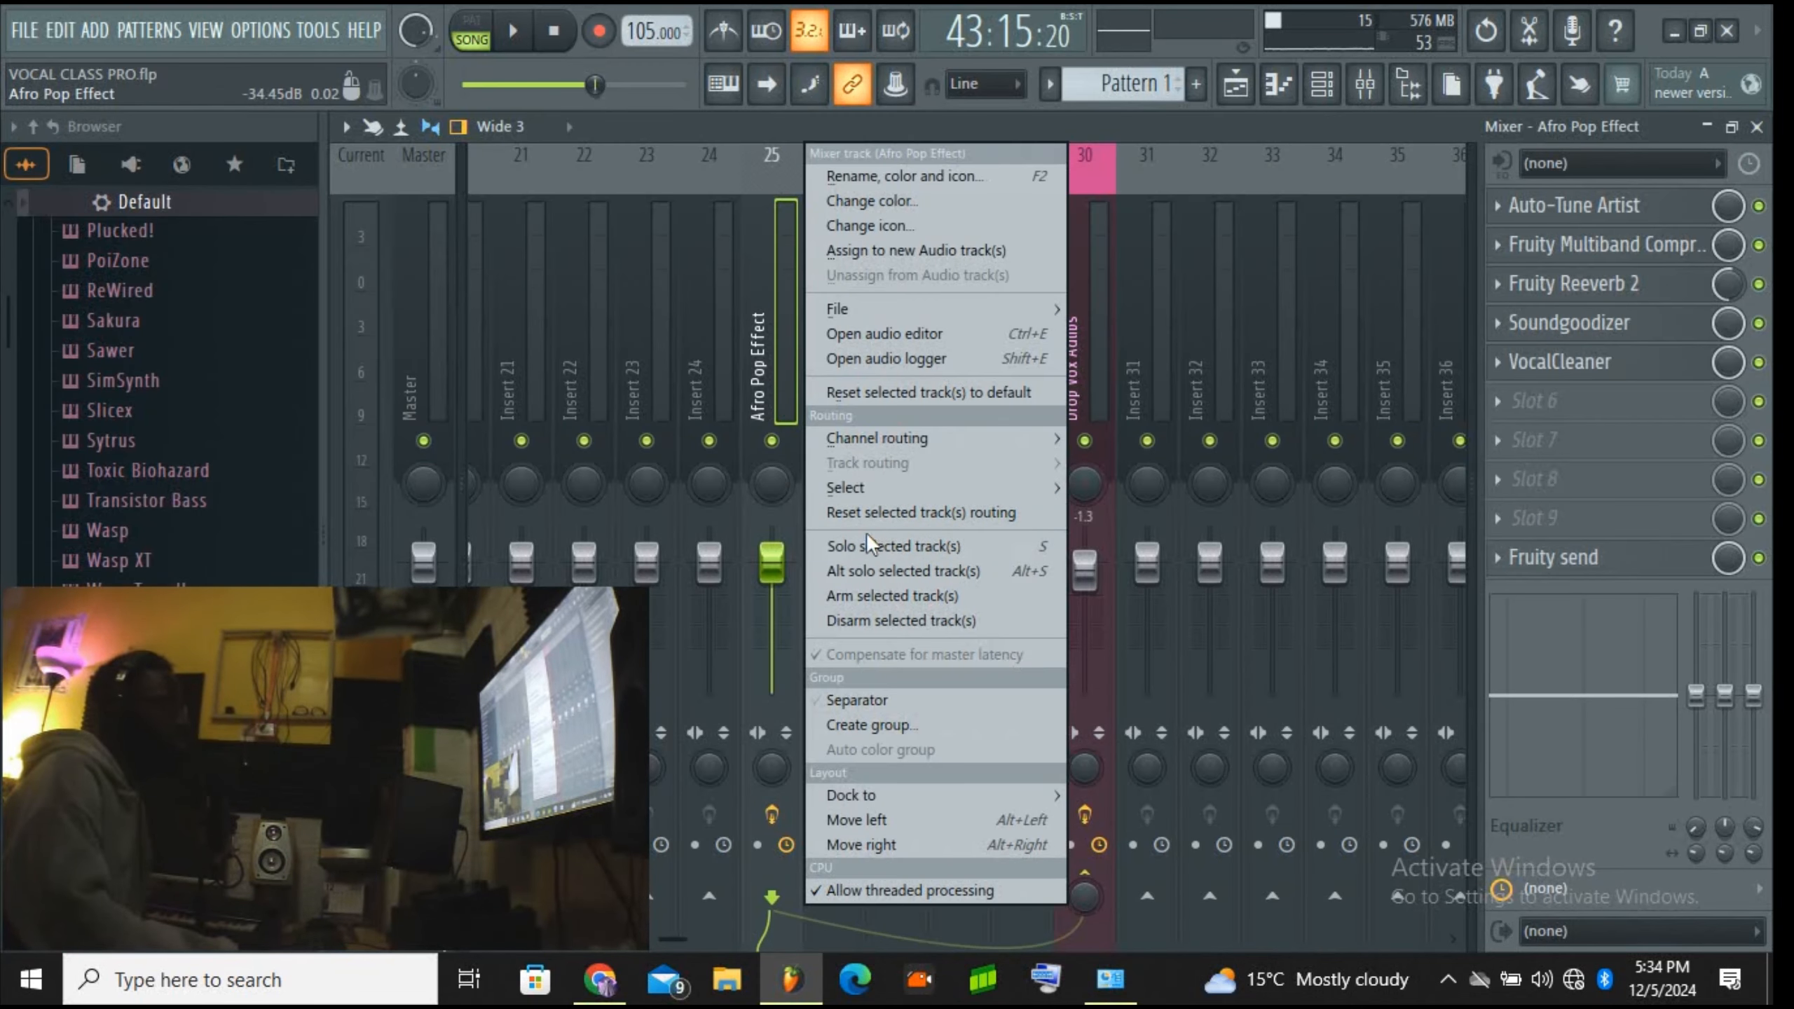
pyautogui.click(891, 394)
pyautogui.click(1020, 562)
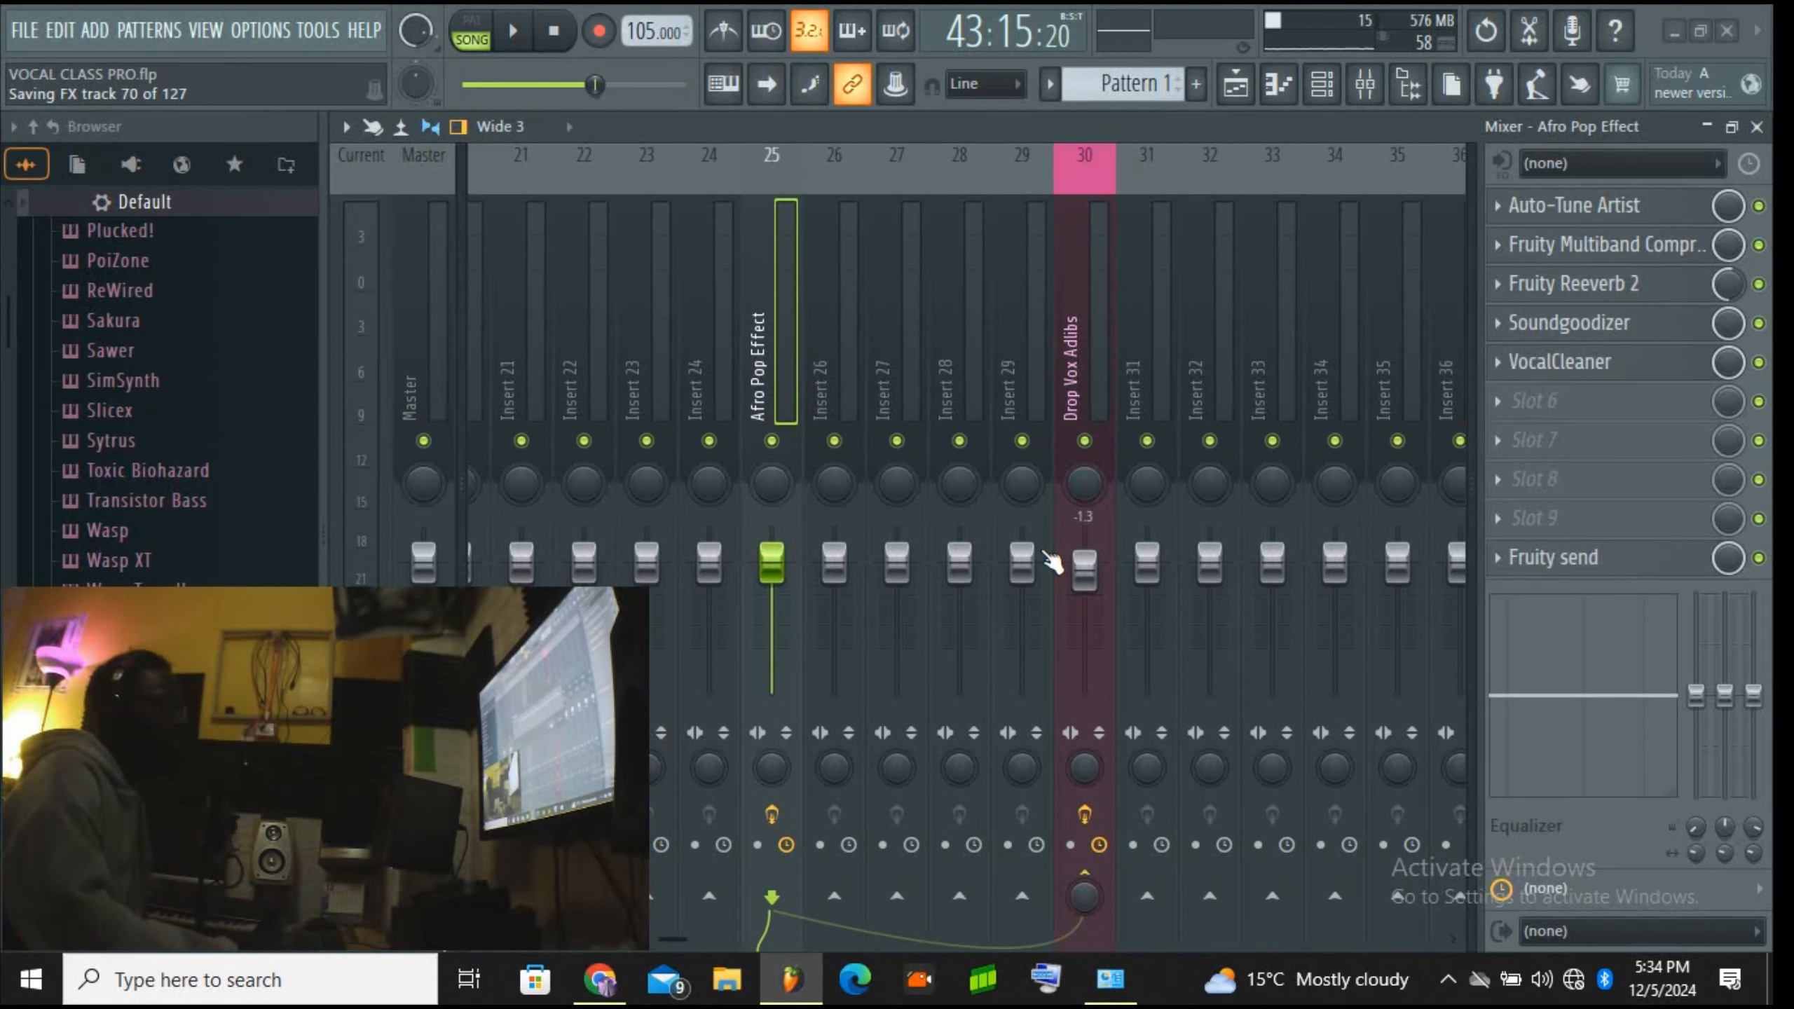
pyautogui.rightClick(1081, 370)
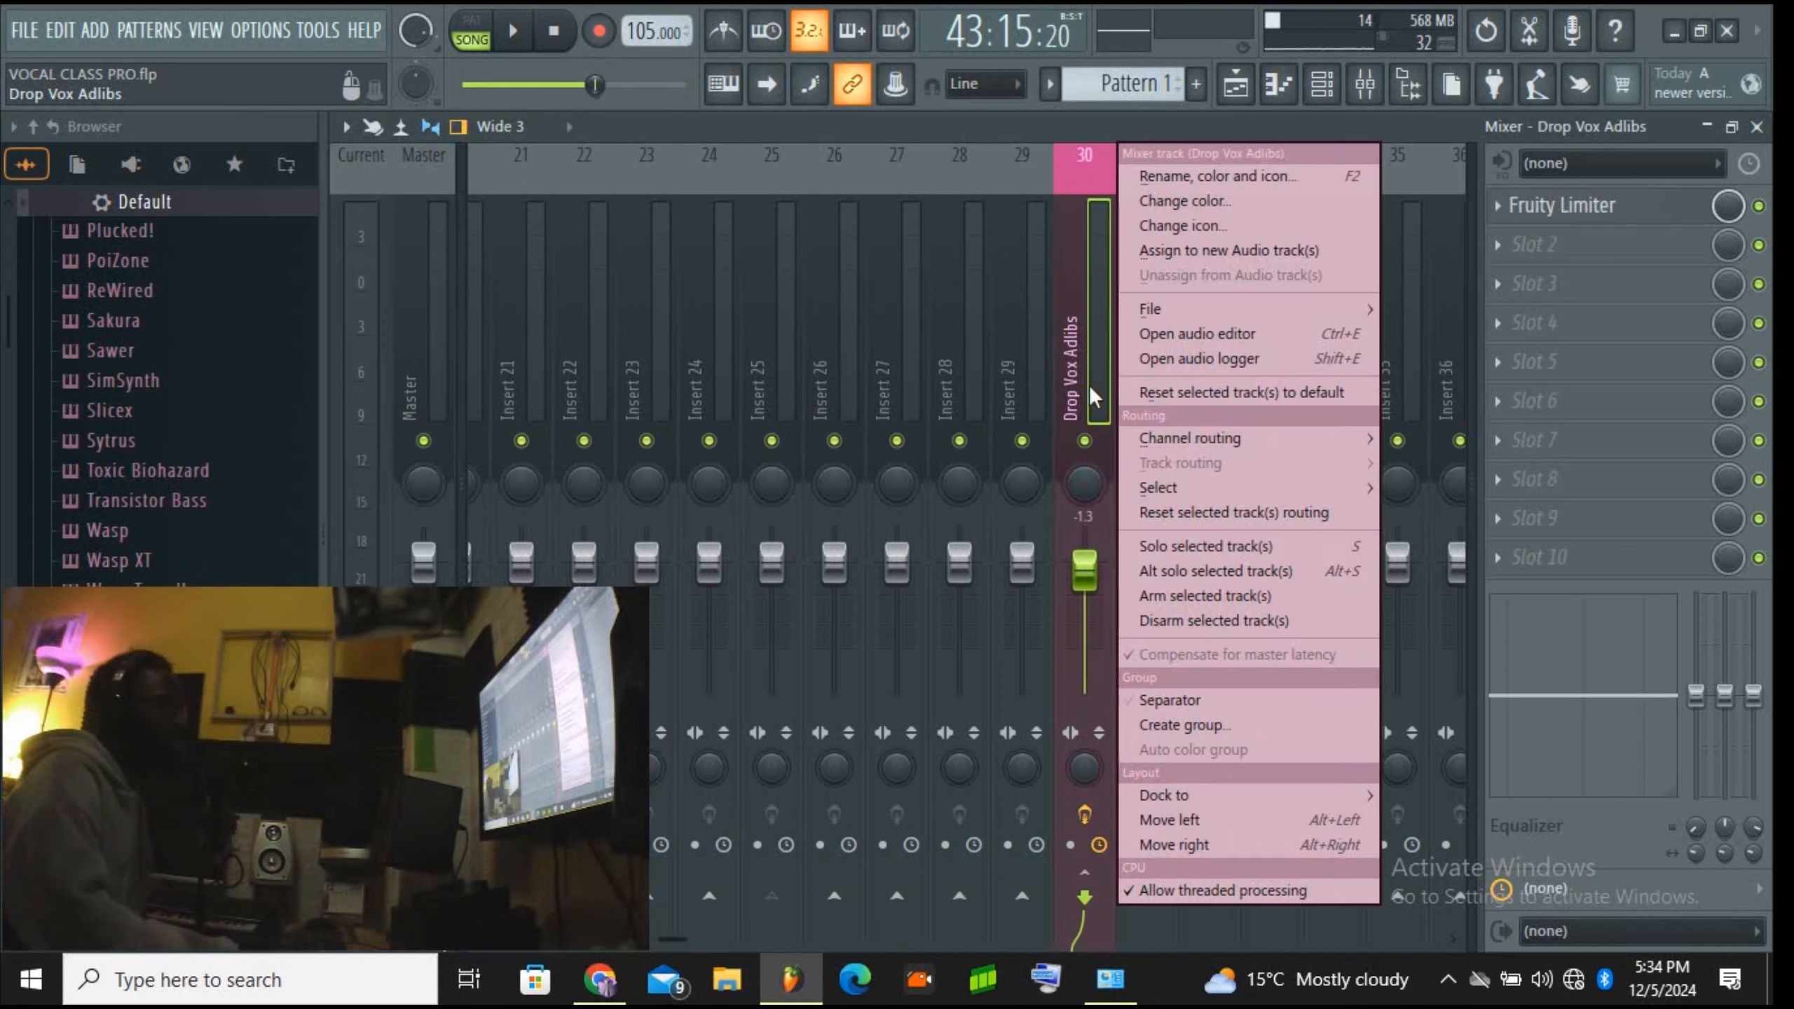
pyautogui.click(1174, 393)
pyautogui.click(1056, 562)
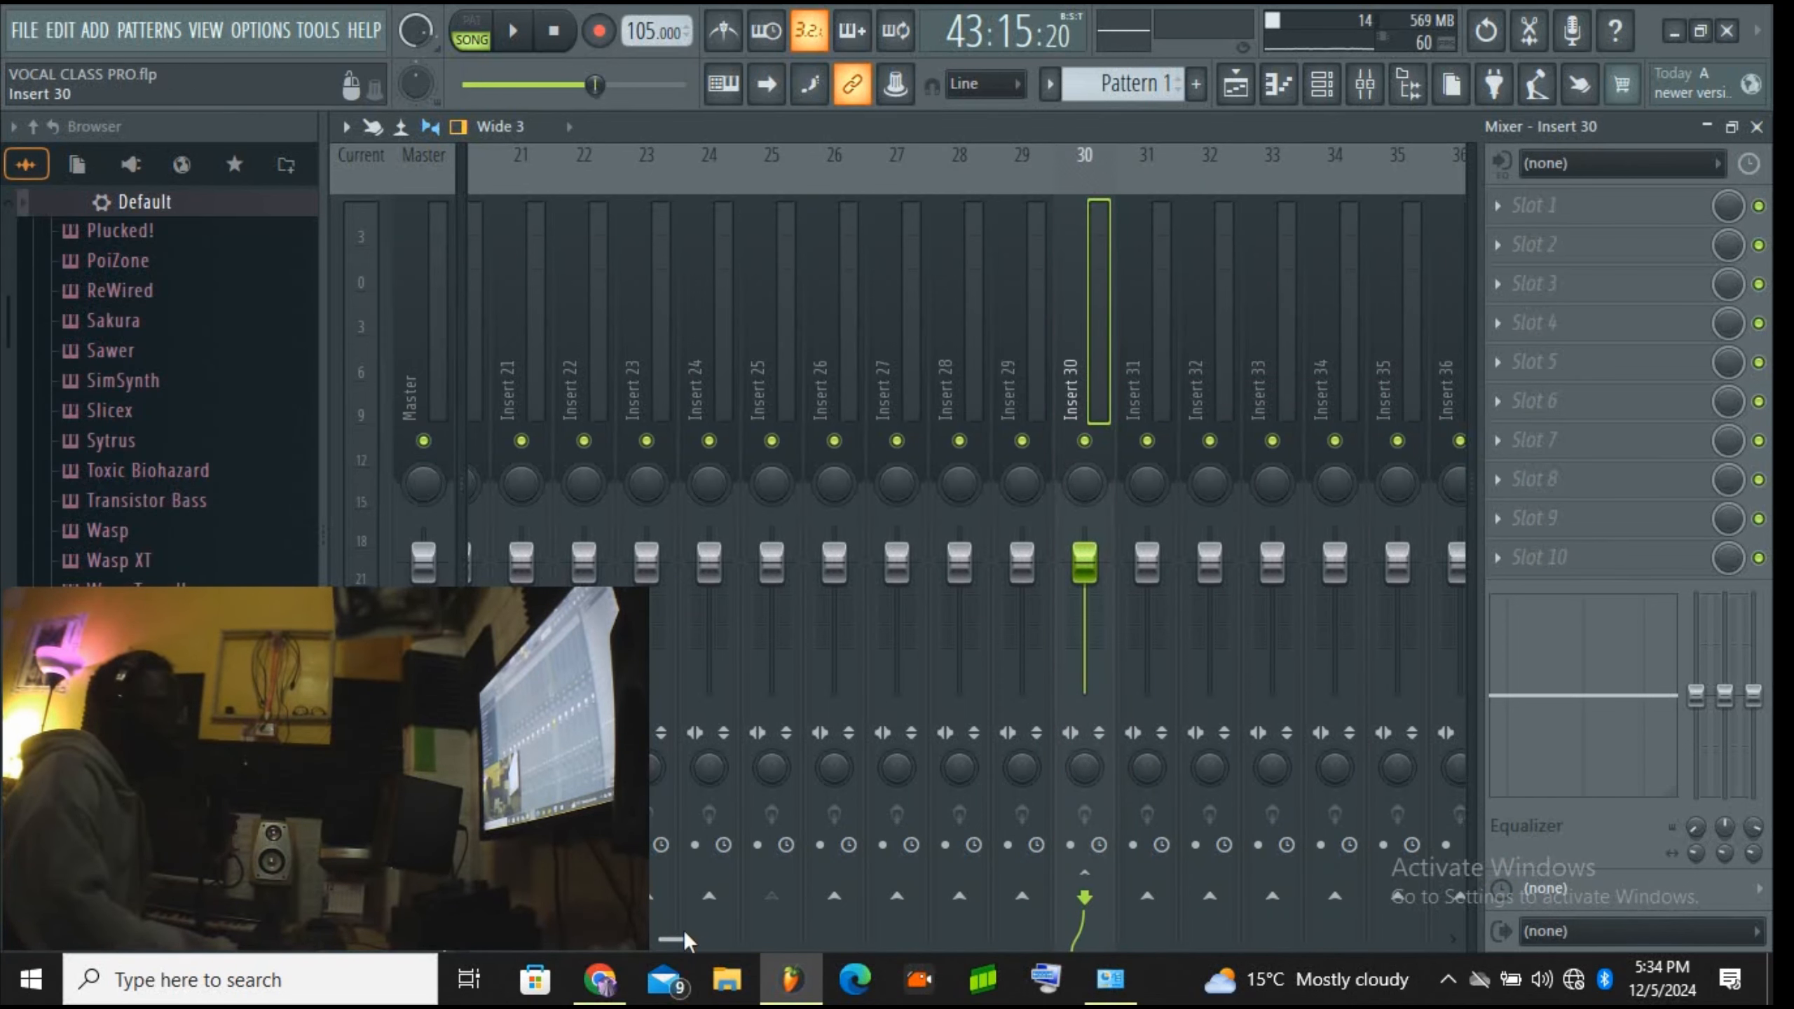
# Step: Start saving the NORMA VOX mixer track state as a preset in the Mixer presets folder
pyautogui.scroll(10, 667, 929)
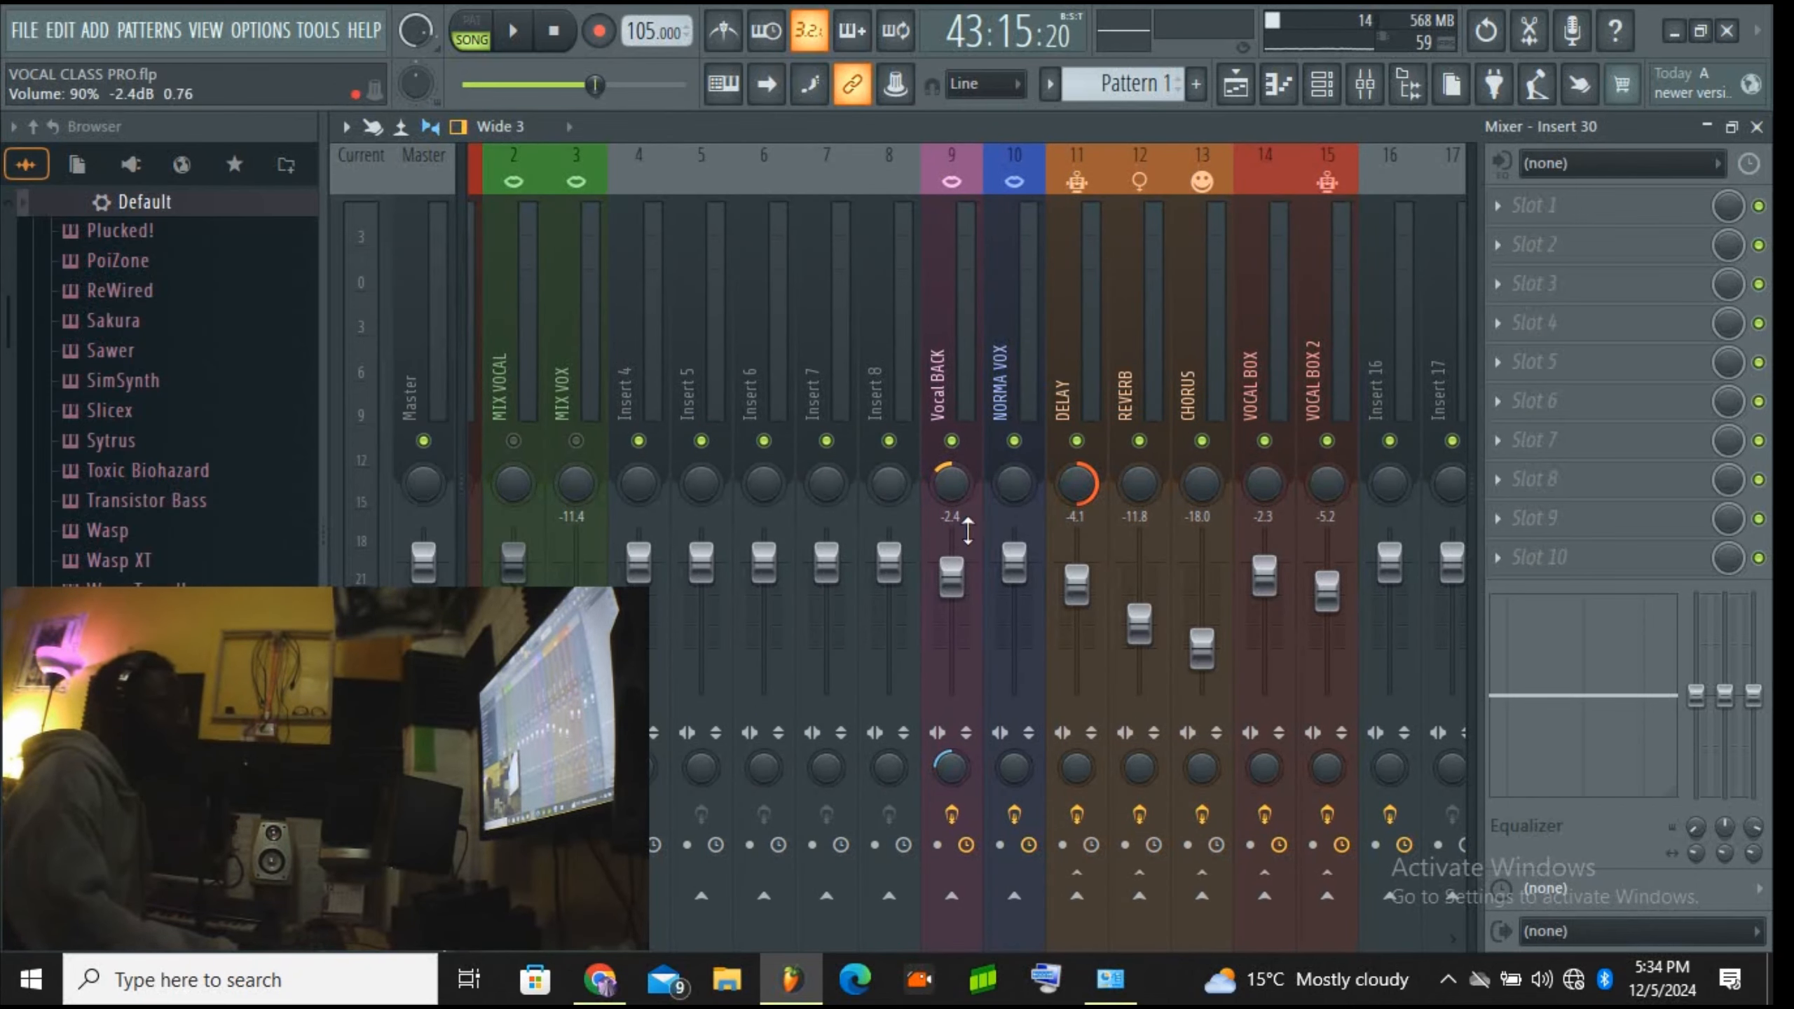
pyautogui.click(1029, 364)
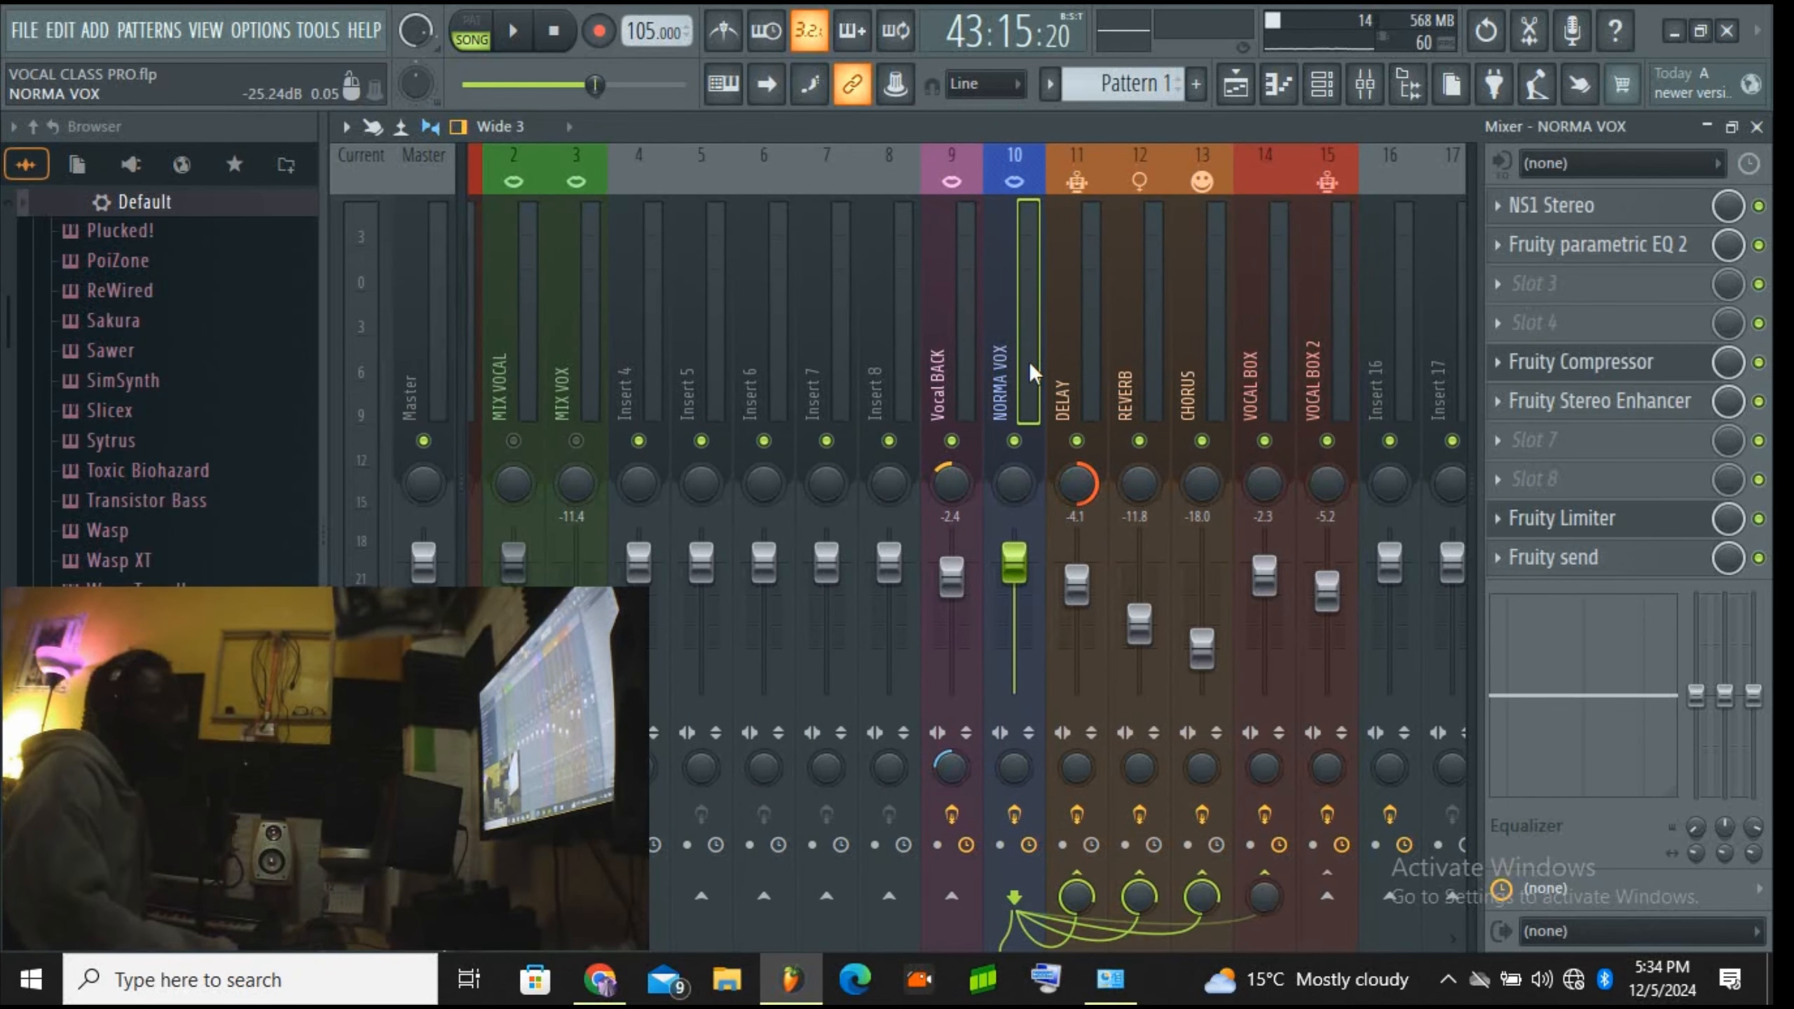
pyautogui.rightClick(1012, 357)
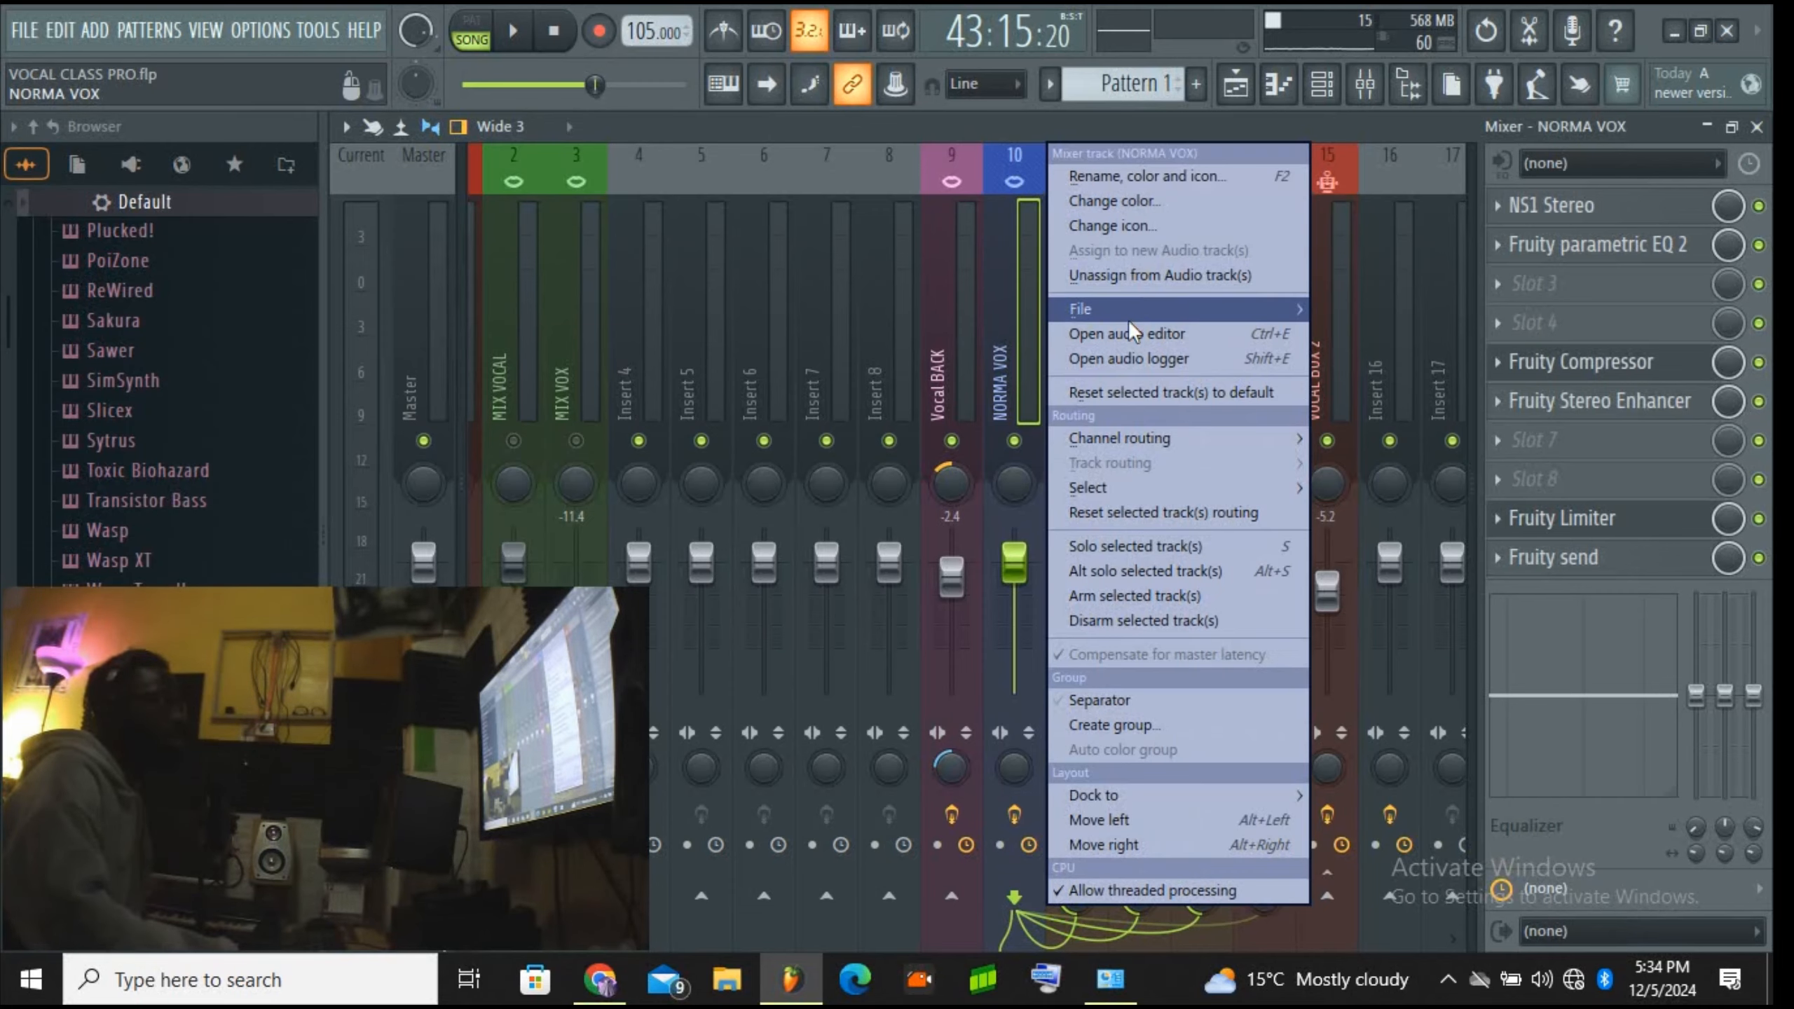
pyautogui.moveTo(1110, 306)
pyautogui.click(166, 47)
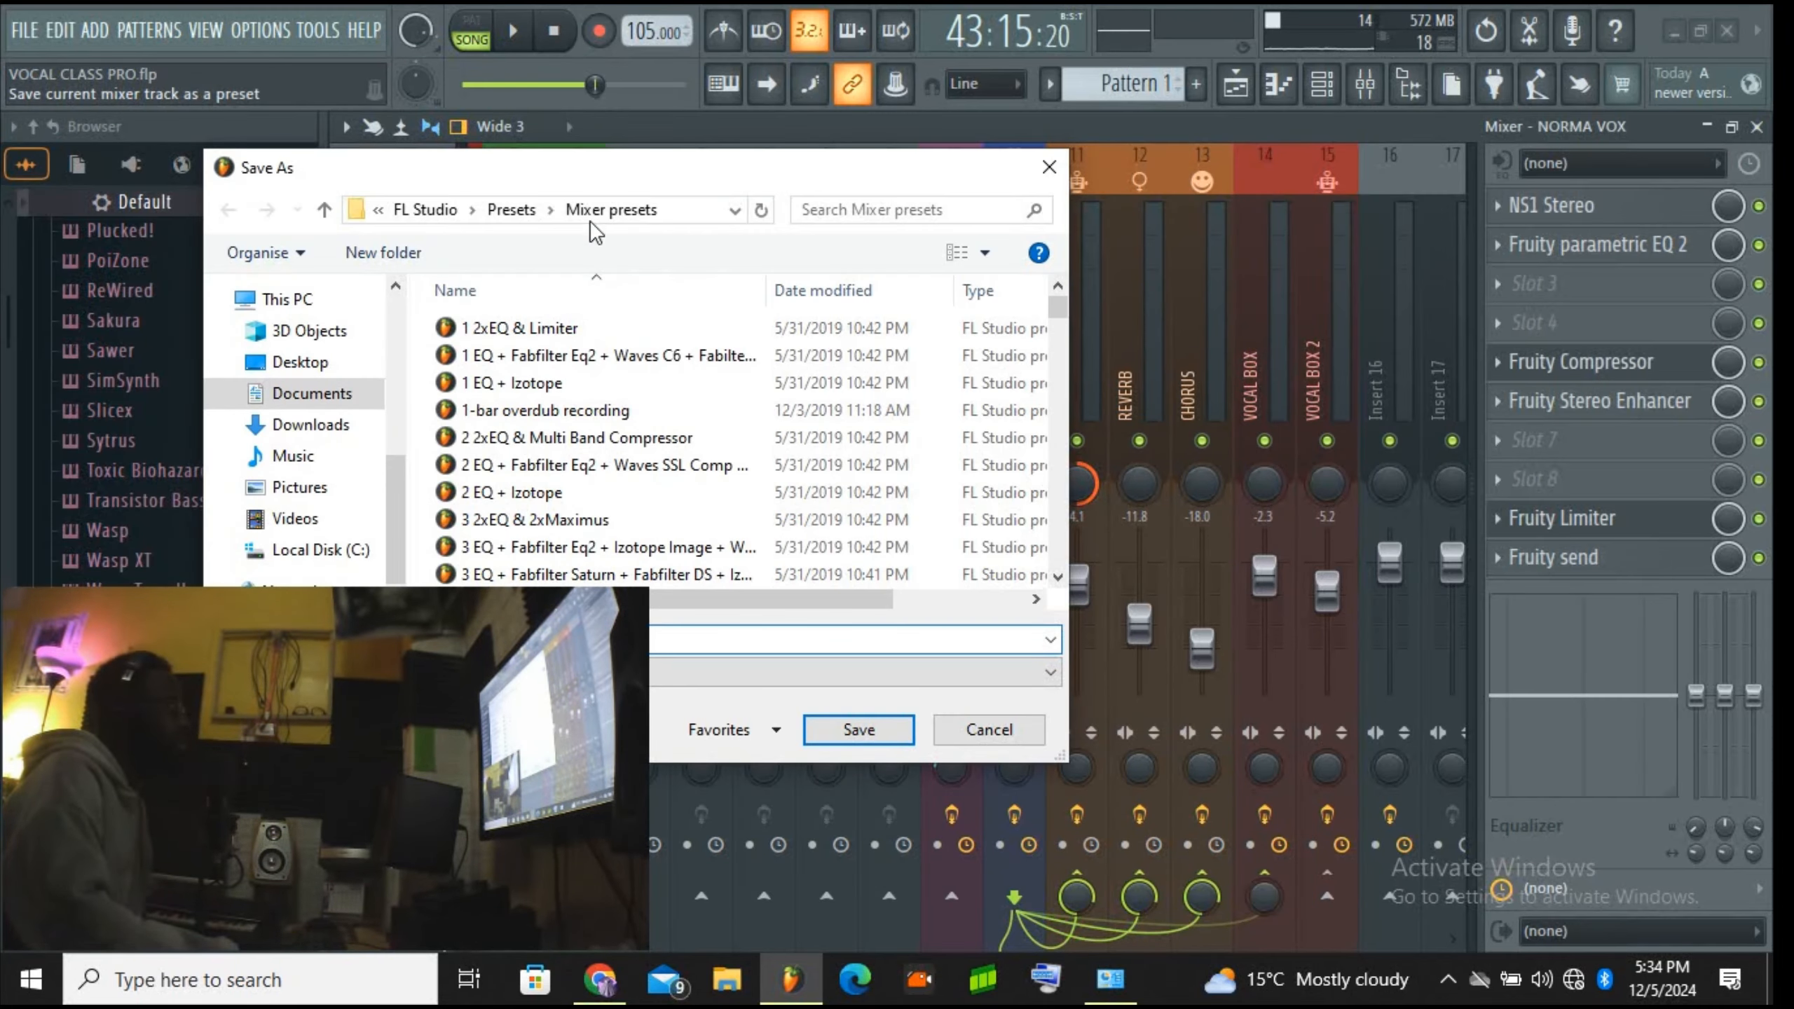
pyautogui.moveTo(639, 169); pyautogui.dragTo(981, 130)
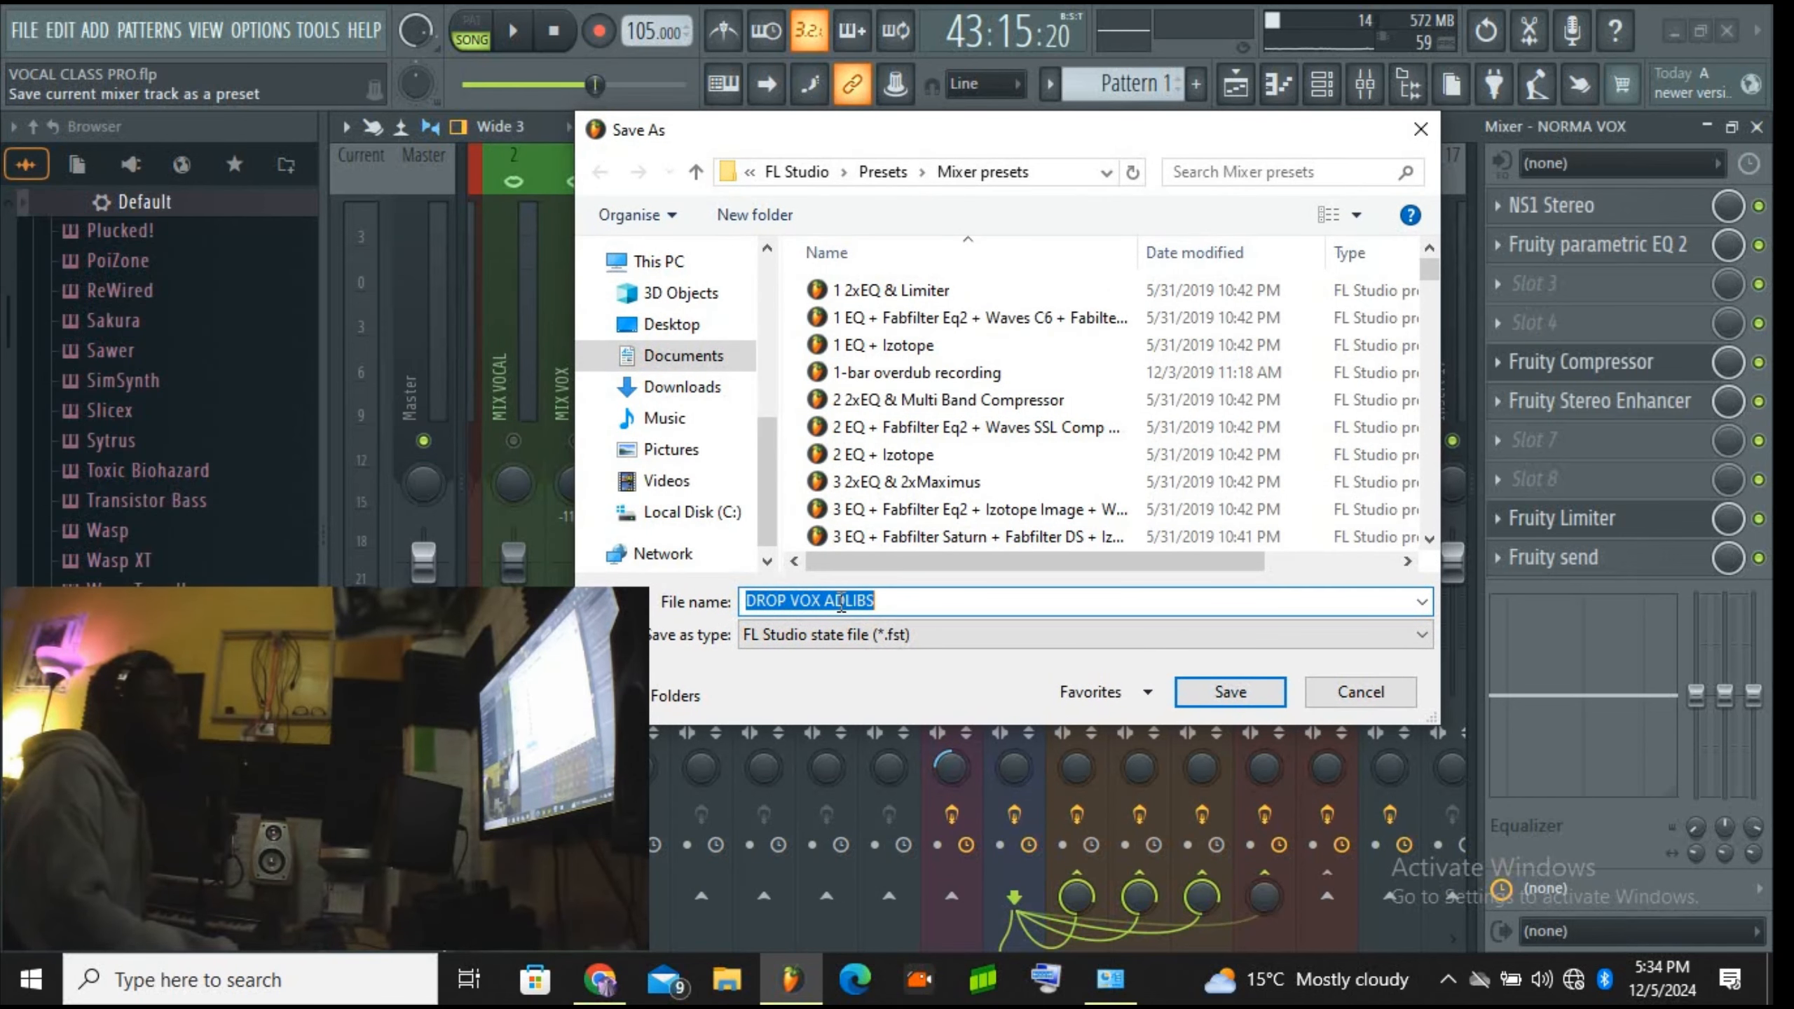
# Step: Bring up the On-Screen Keyboard and place it above the file name field of the save dialog
pyautogui.moveTo(888, 595); pyautogui.dragTo(664, 574)
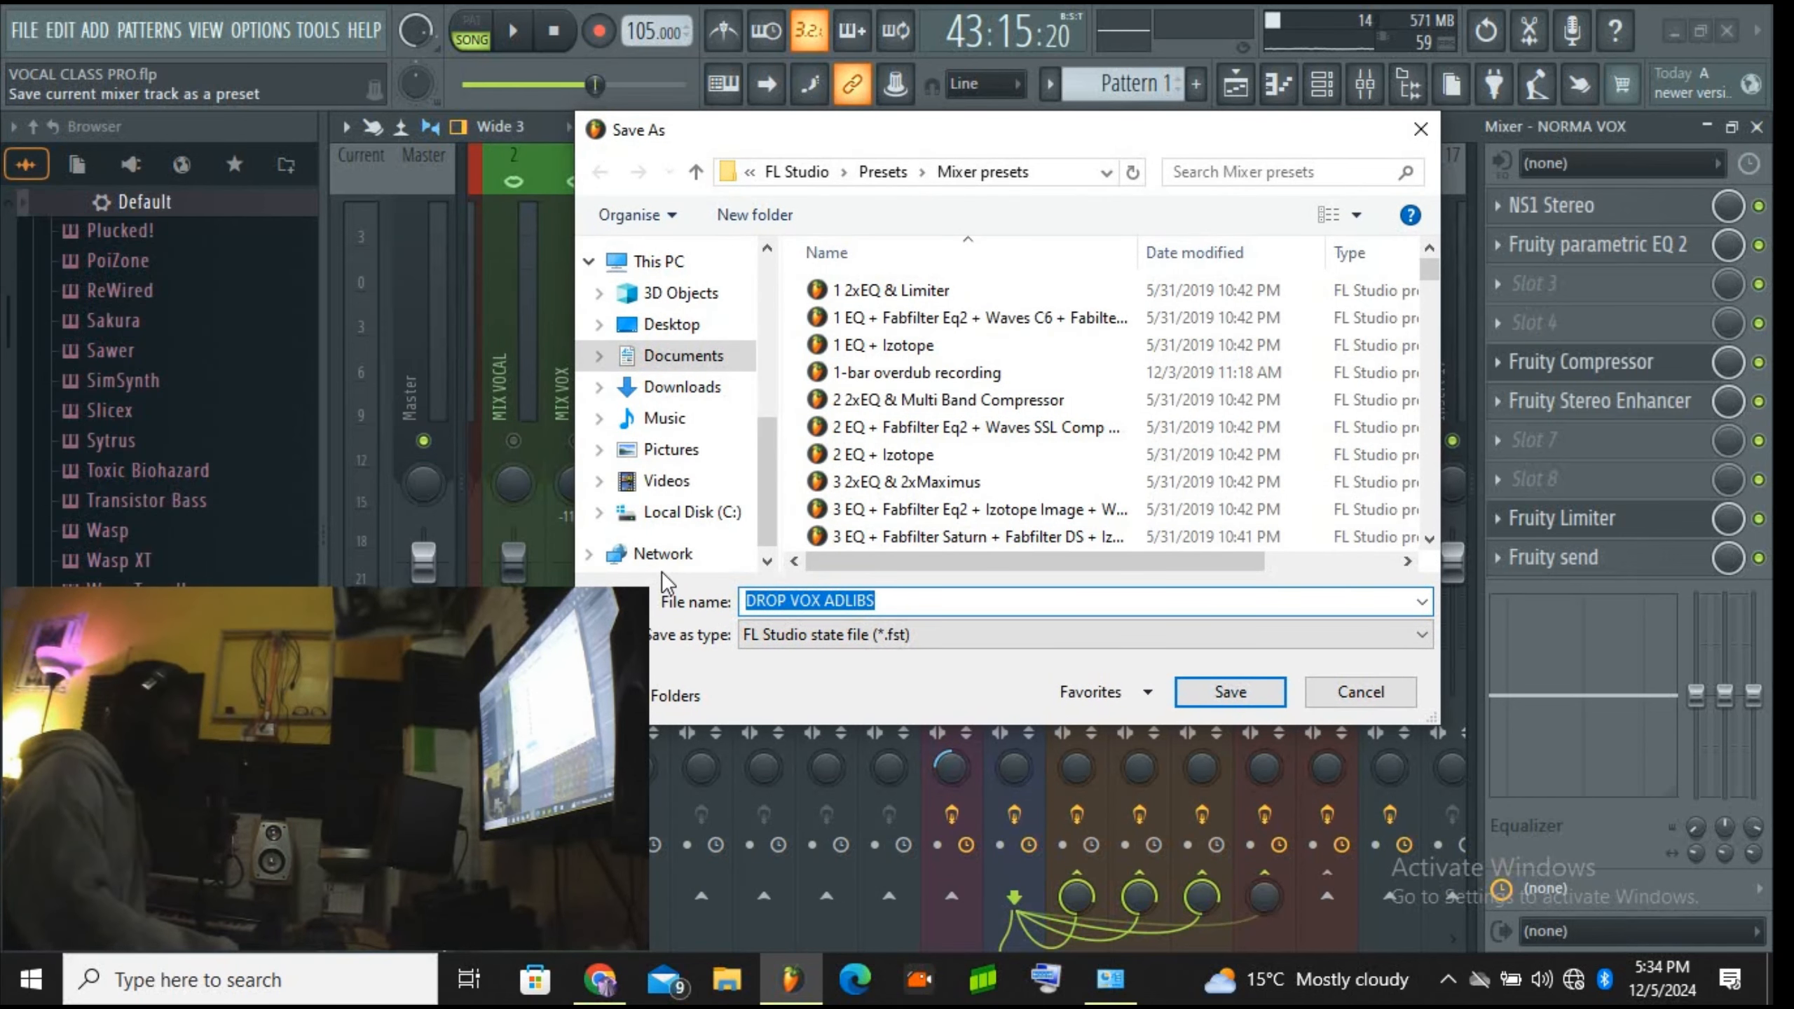
pyautogui.click(1046, 980)
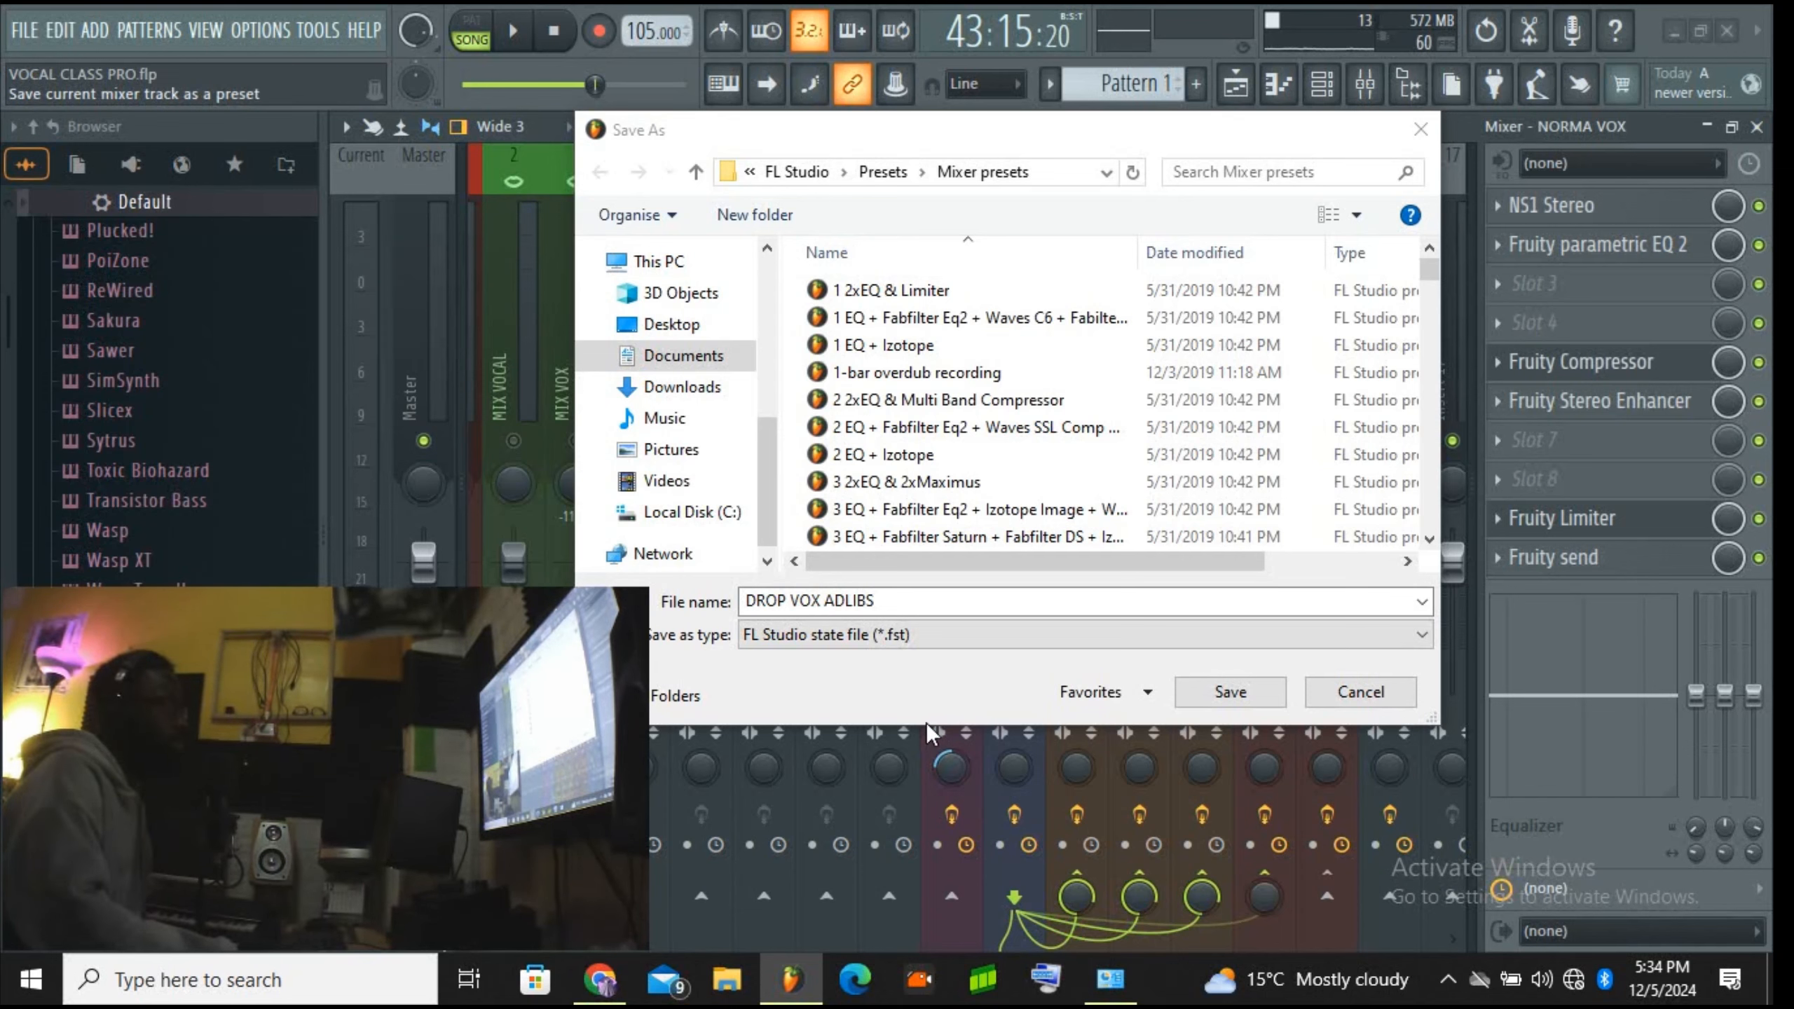
pyautogui.click(1046, 980)
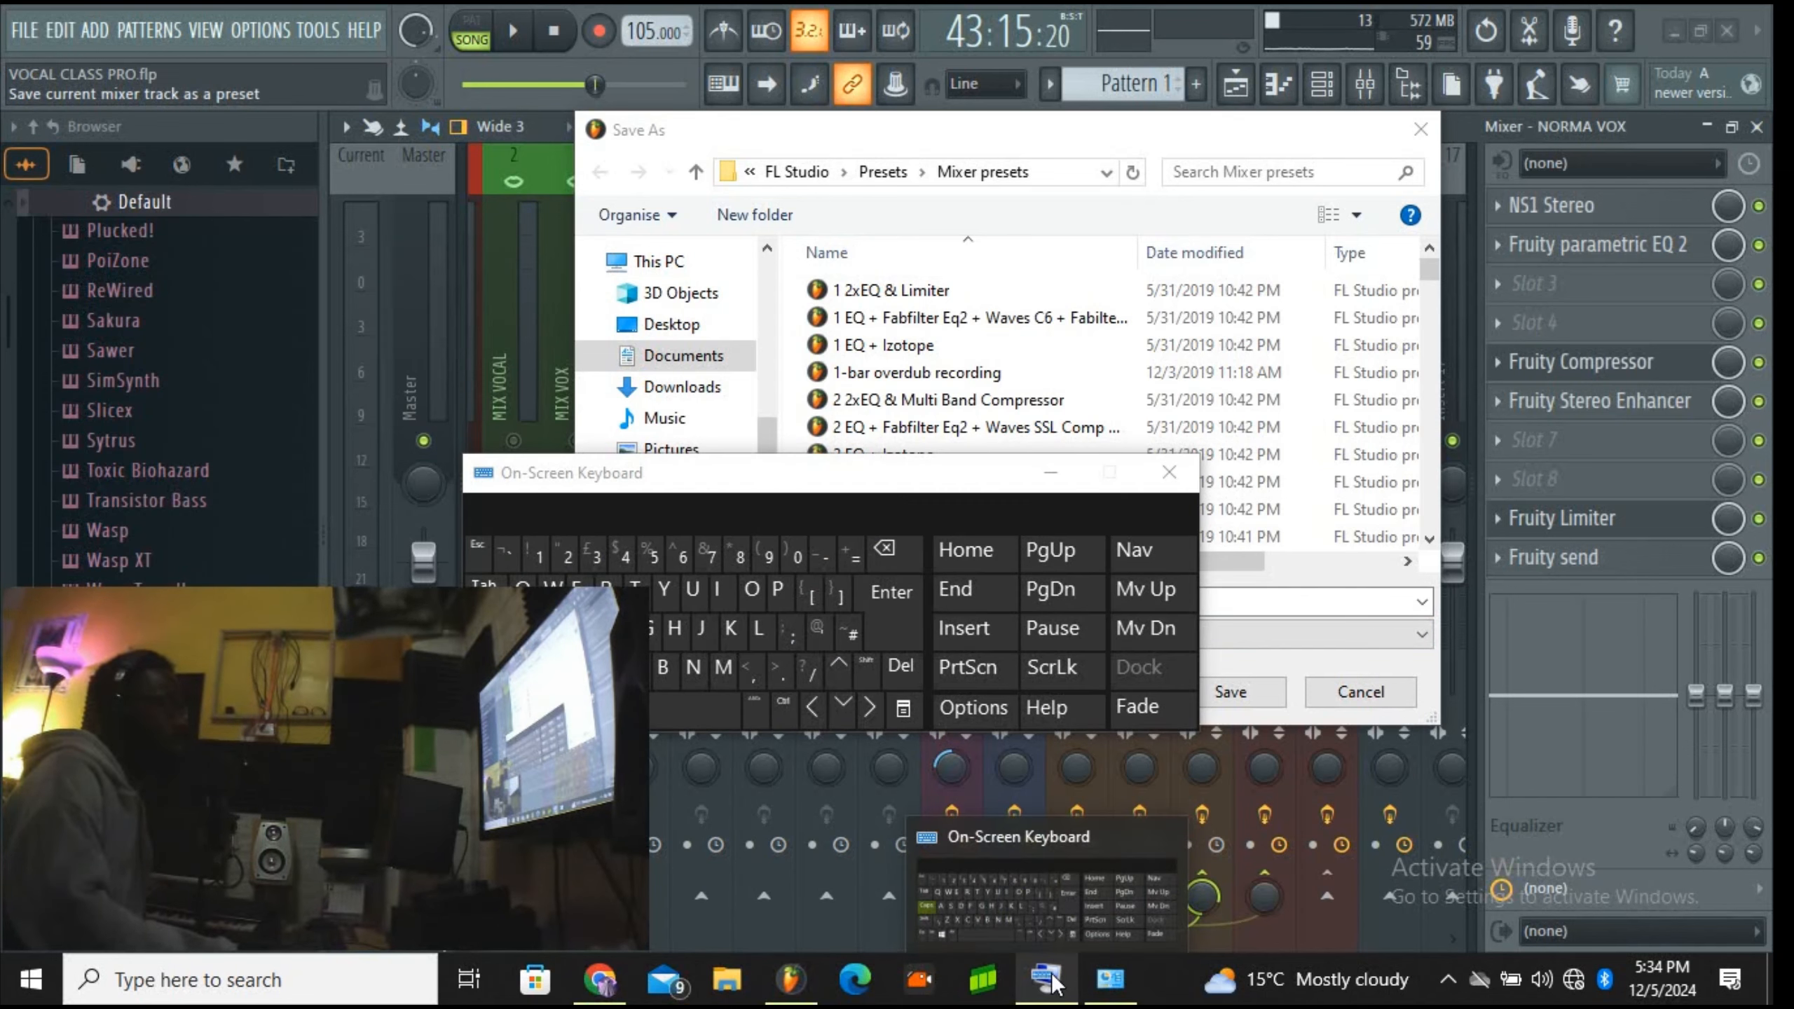
pyautogui.moveTo(900, 461); pyautogui.dragTo(1110, 206)
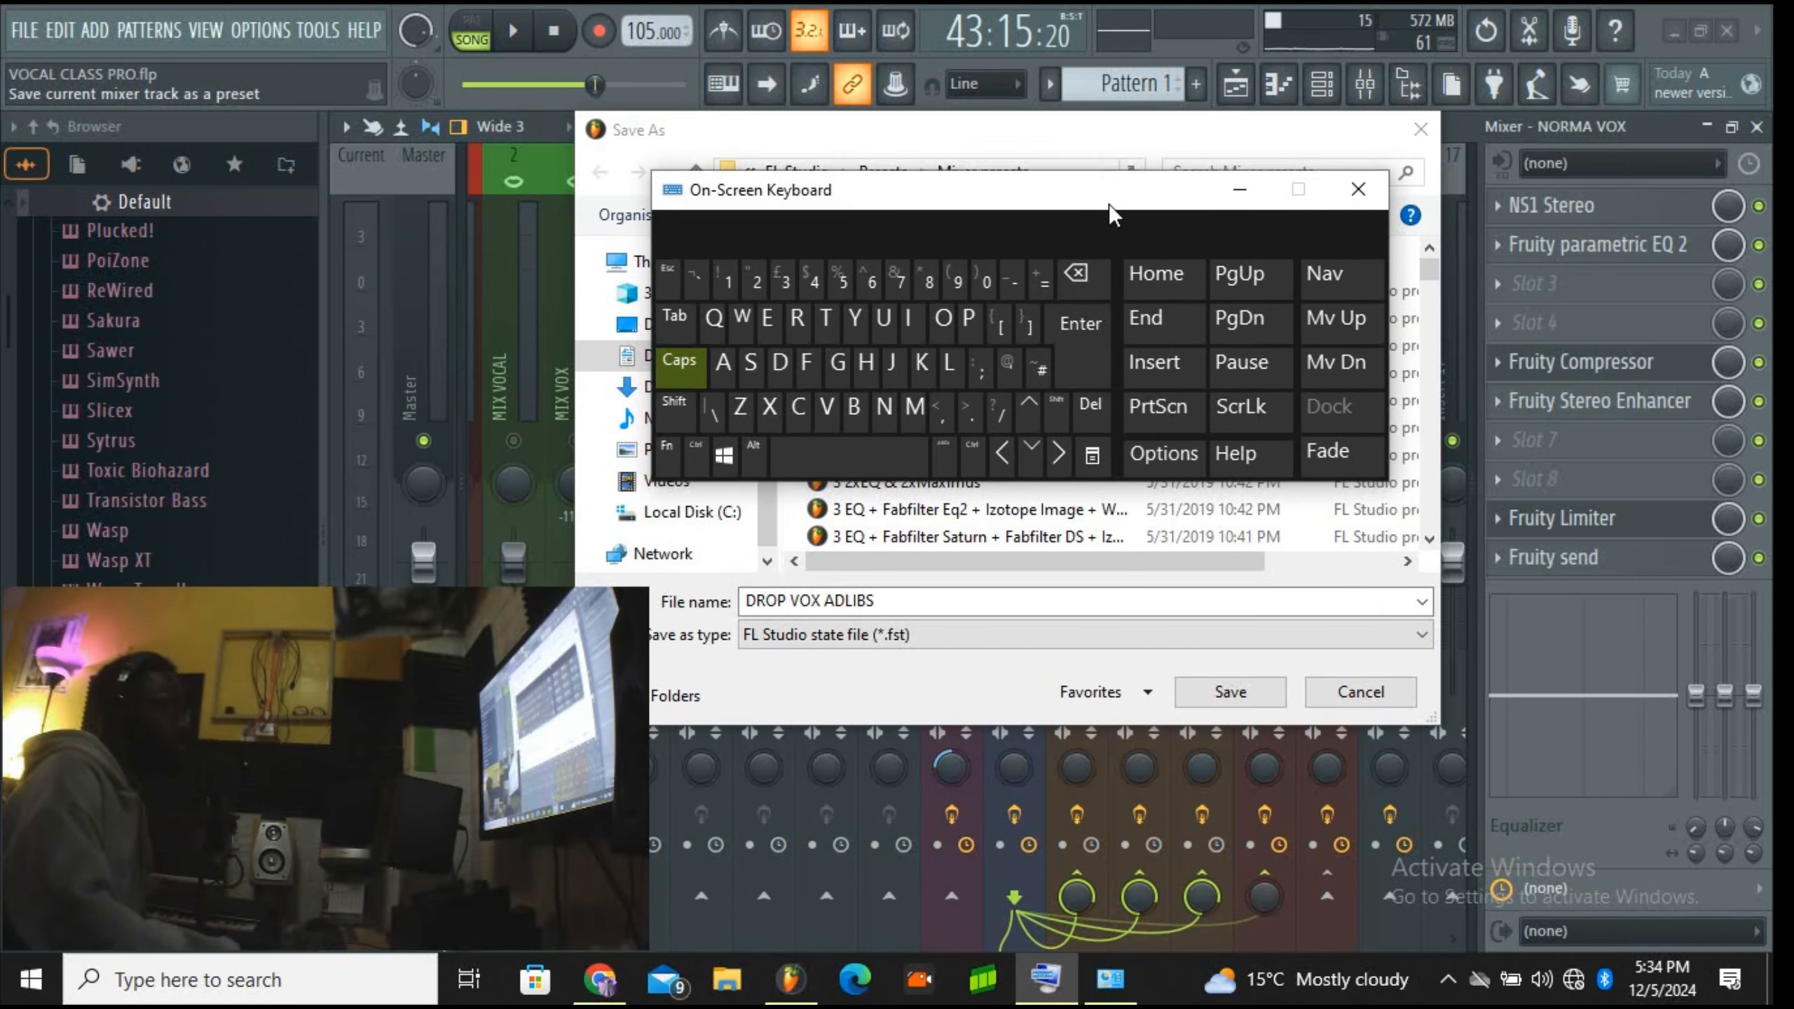
# Step: Replace the preset's file name DROP VOX ADLIBS with VOCAL MIX BOX
pyautogui.moveTo(907, 601); pyautogui.dragTo(740, 602)
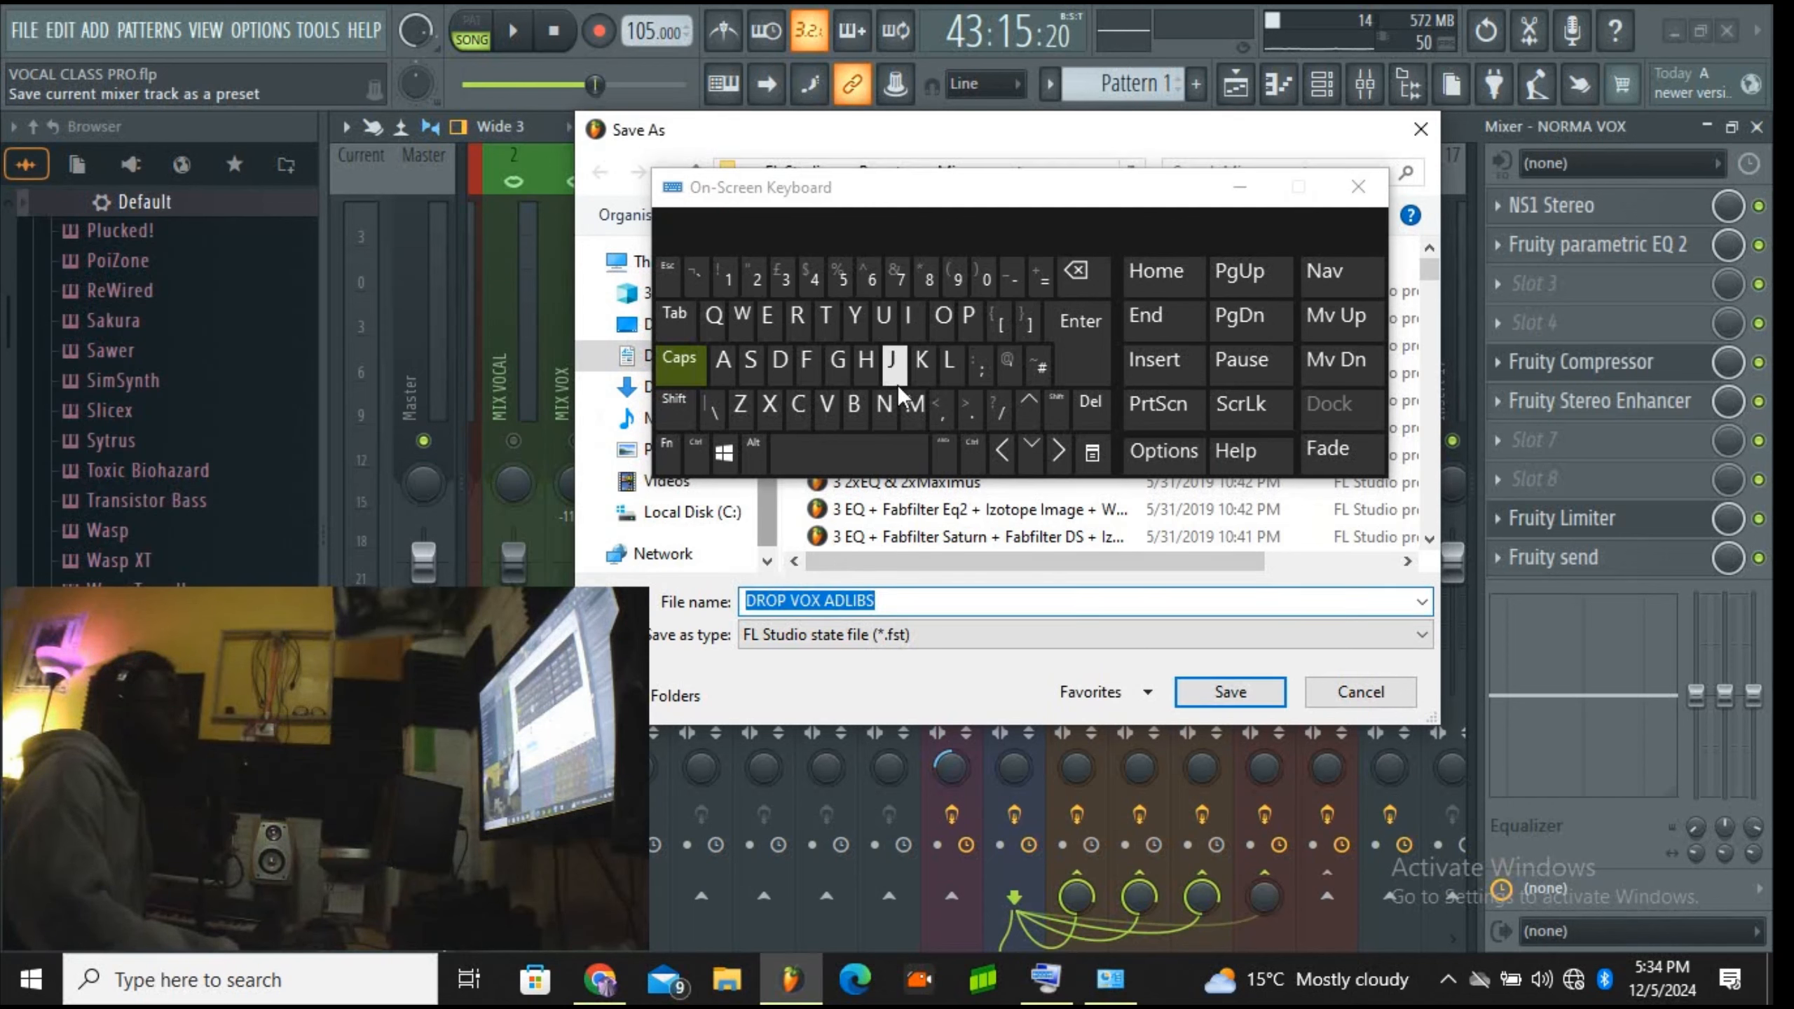
pyautogui.click(828, 413)
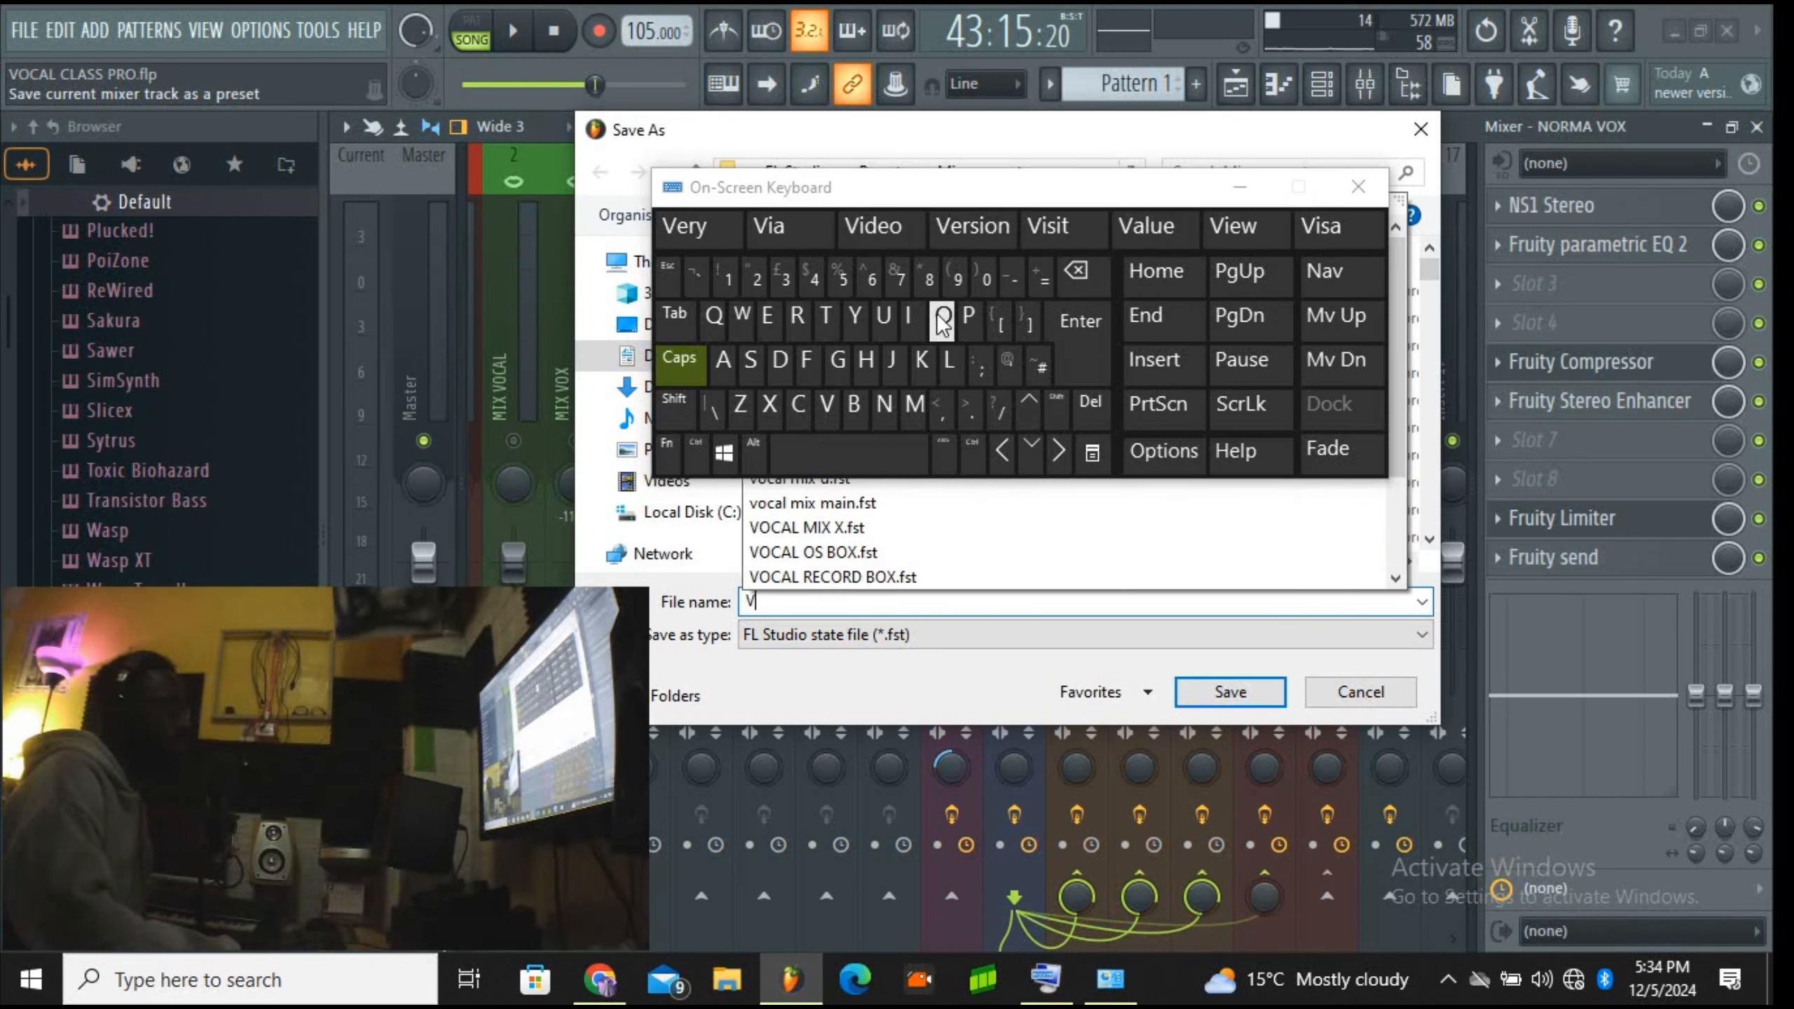
pyautogui.click(801, 404)
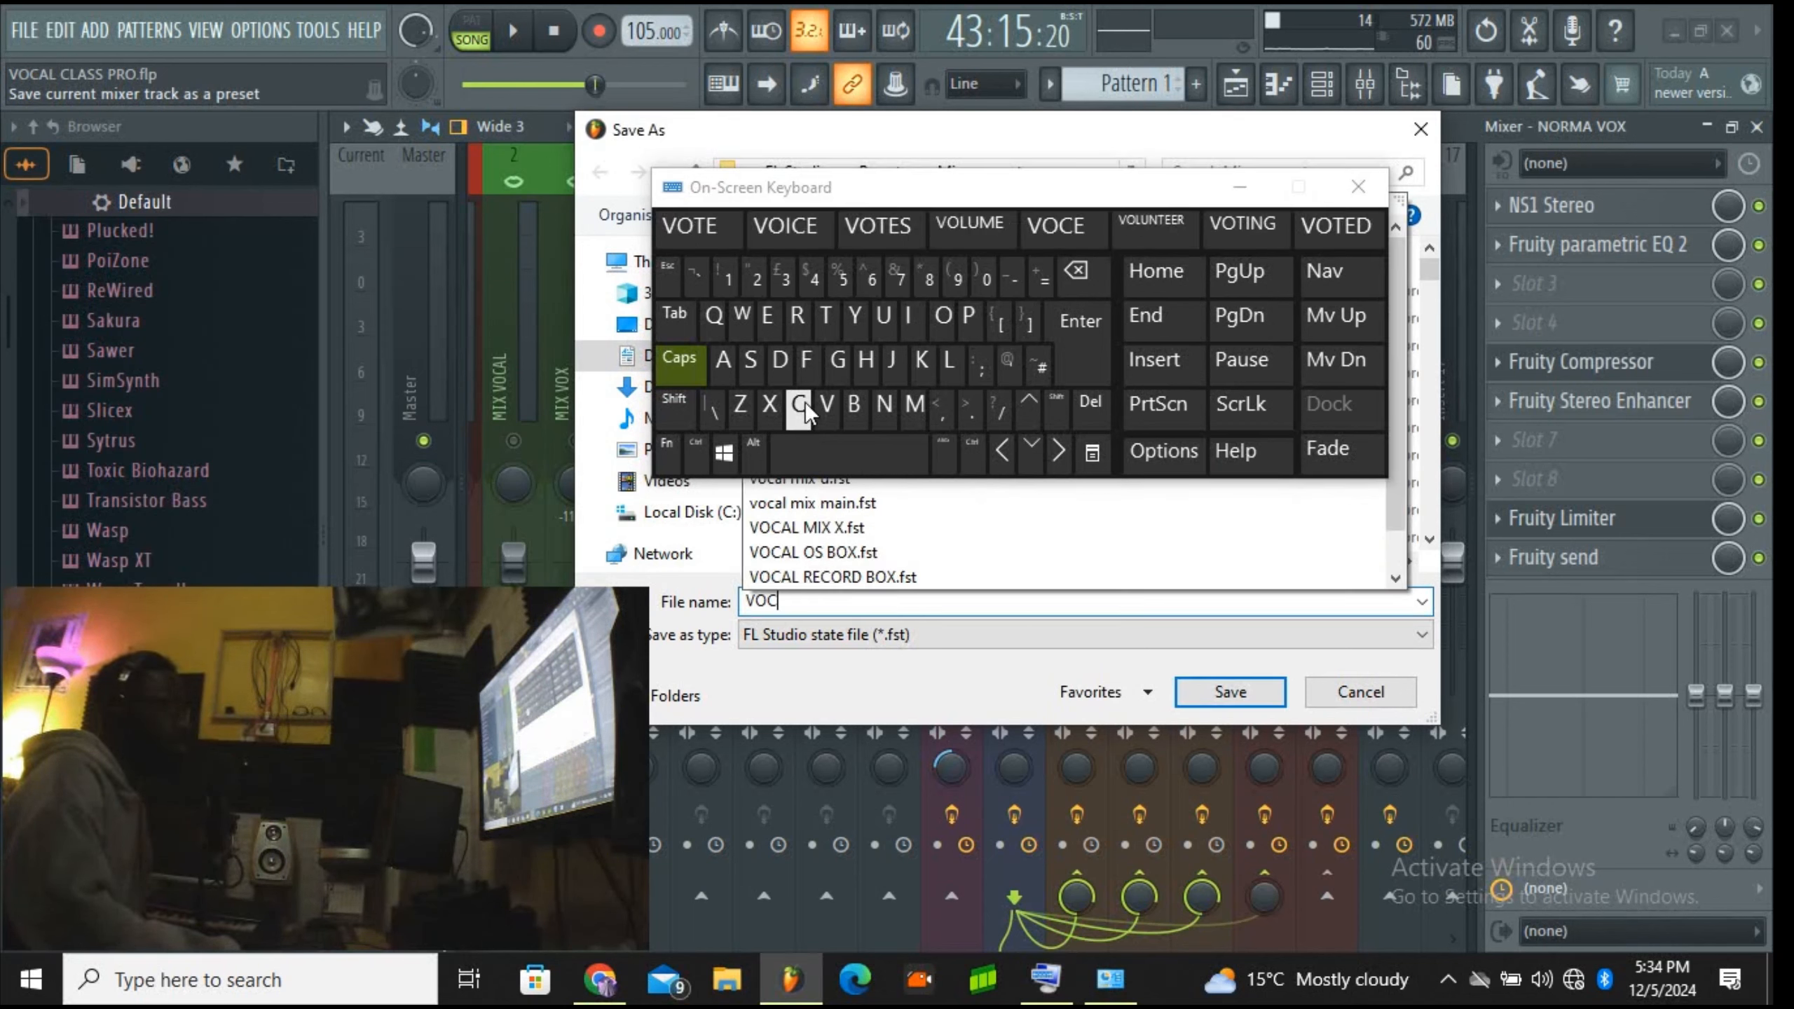
pyautogui.click(721, 362)
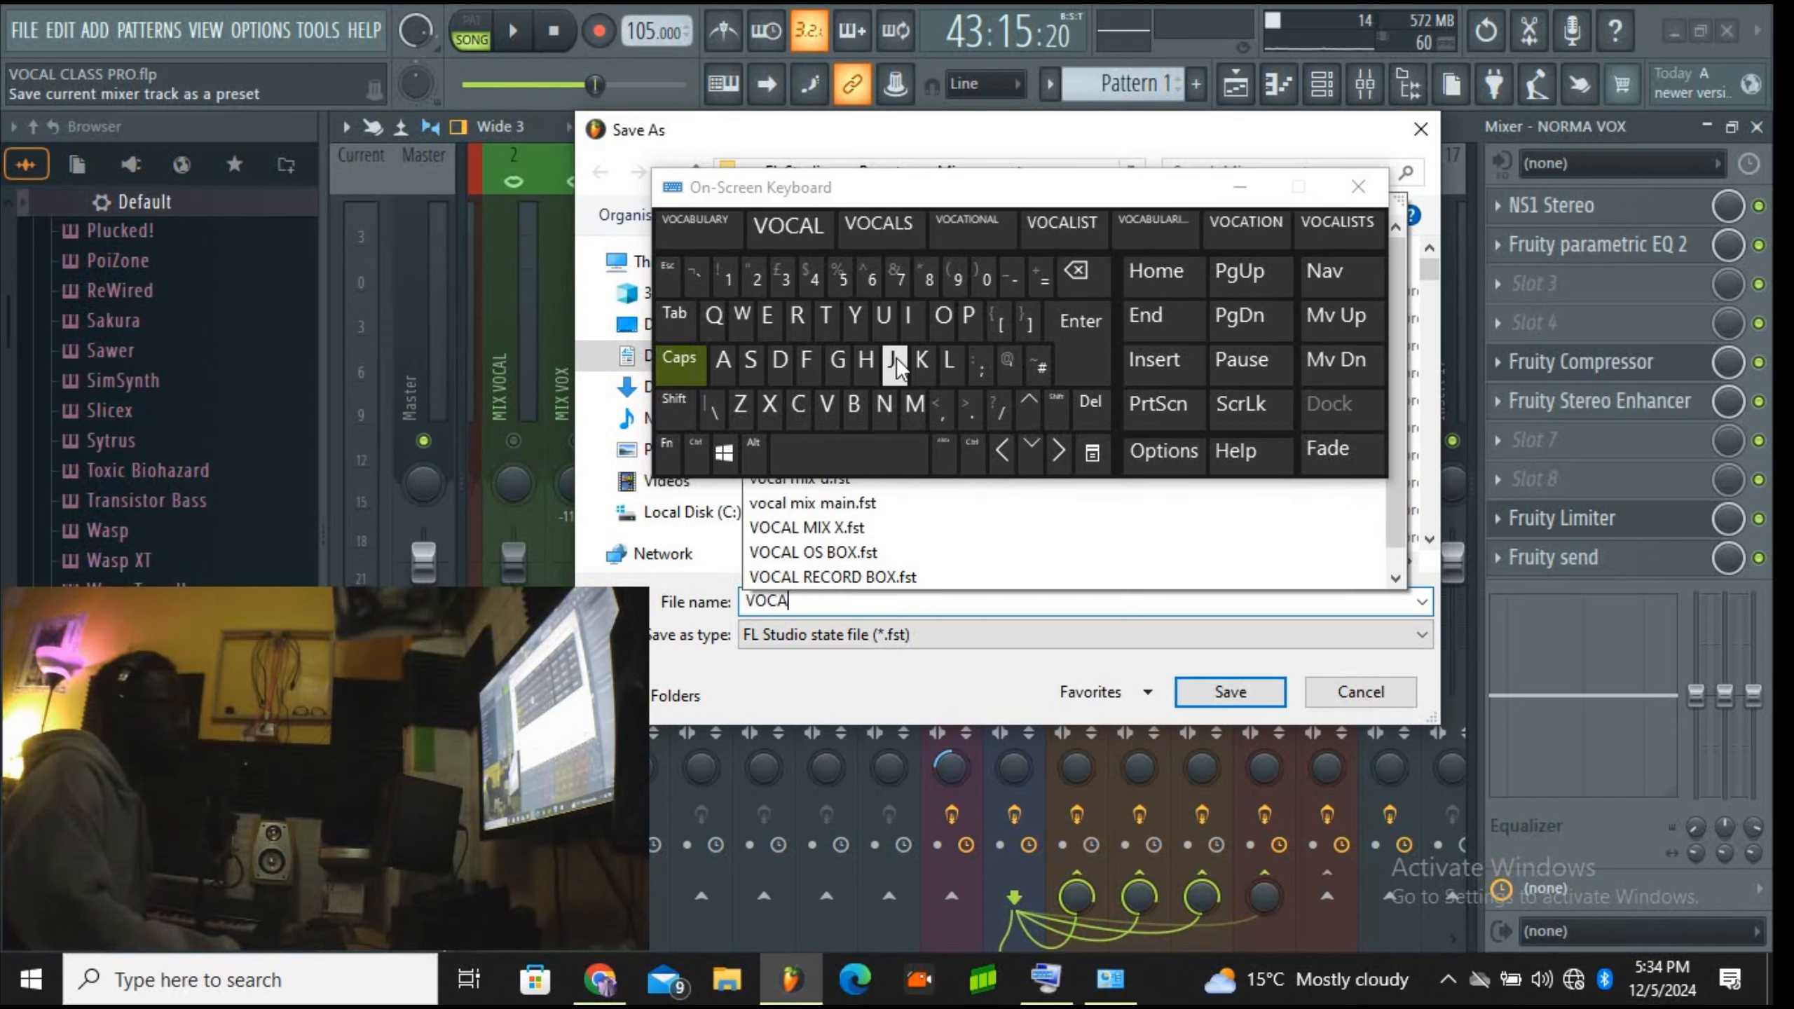
pyautogui.click(949, 366)
pyautogui.click(866, 451)
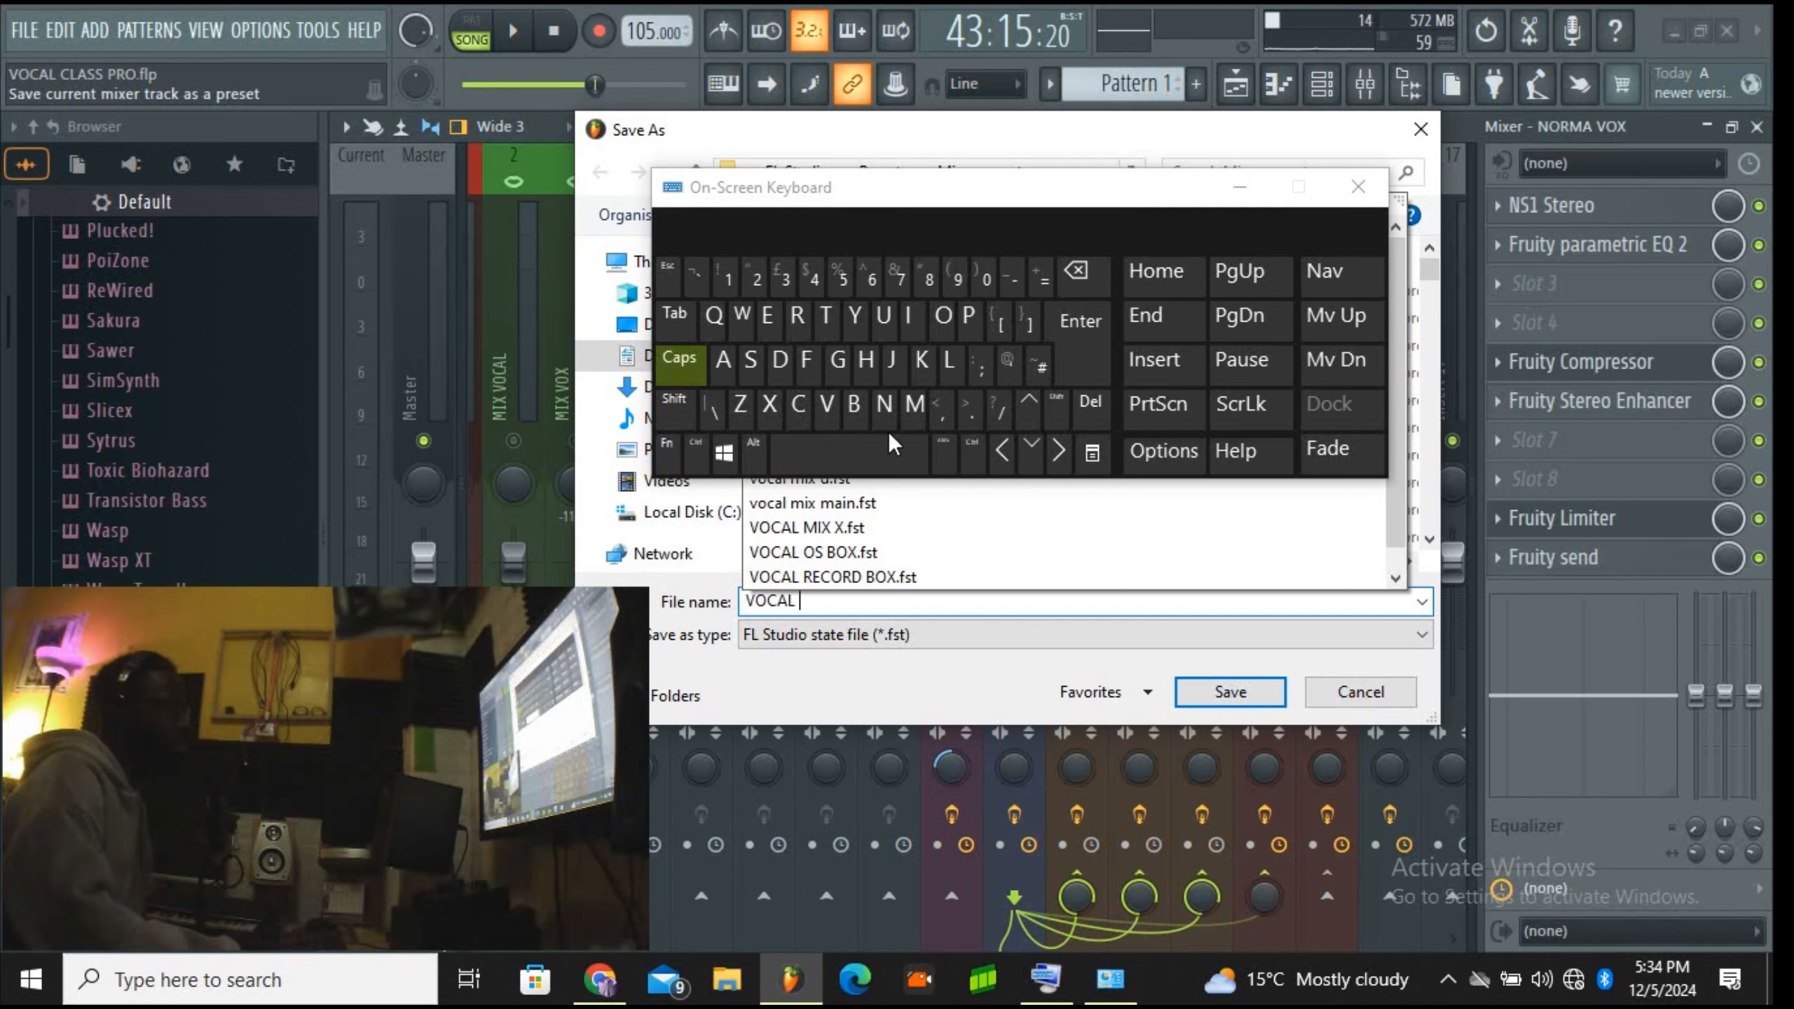
pyautogui.click(920, 411)
pyautogui.click(914, 316)
pyautogui.click(765, 412)
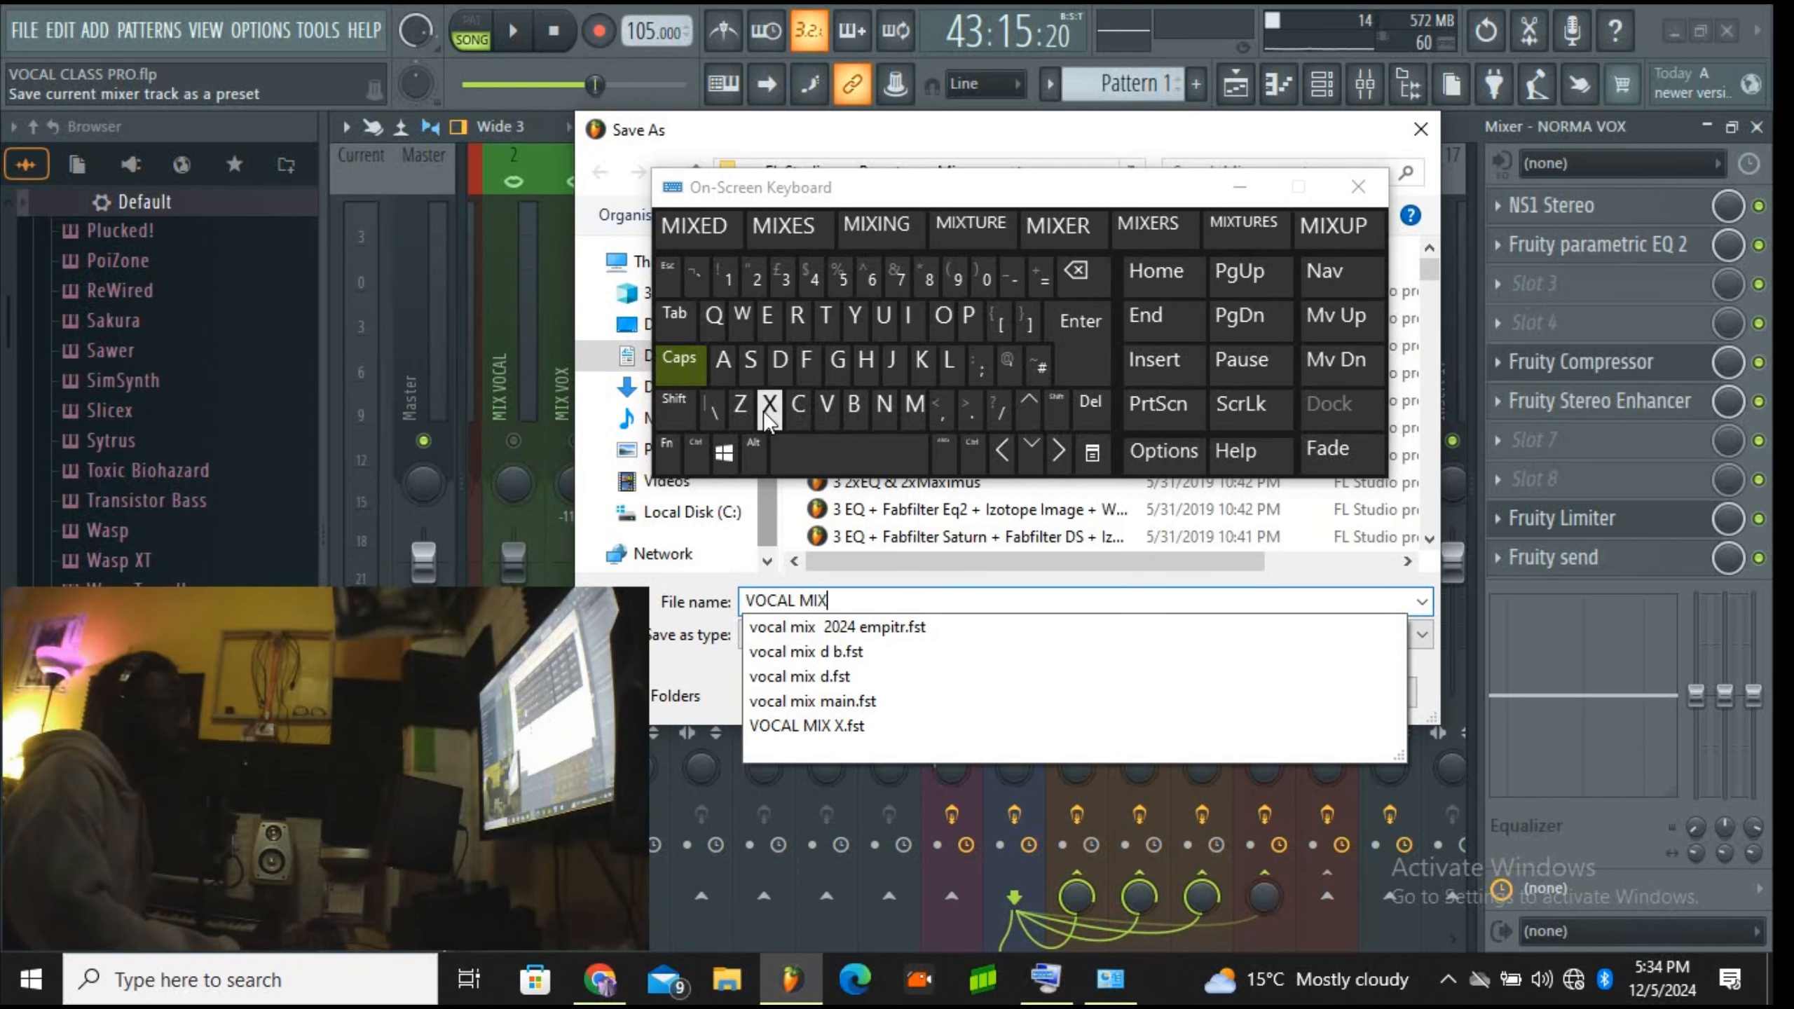
pyautogui.click(854, 454)
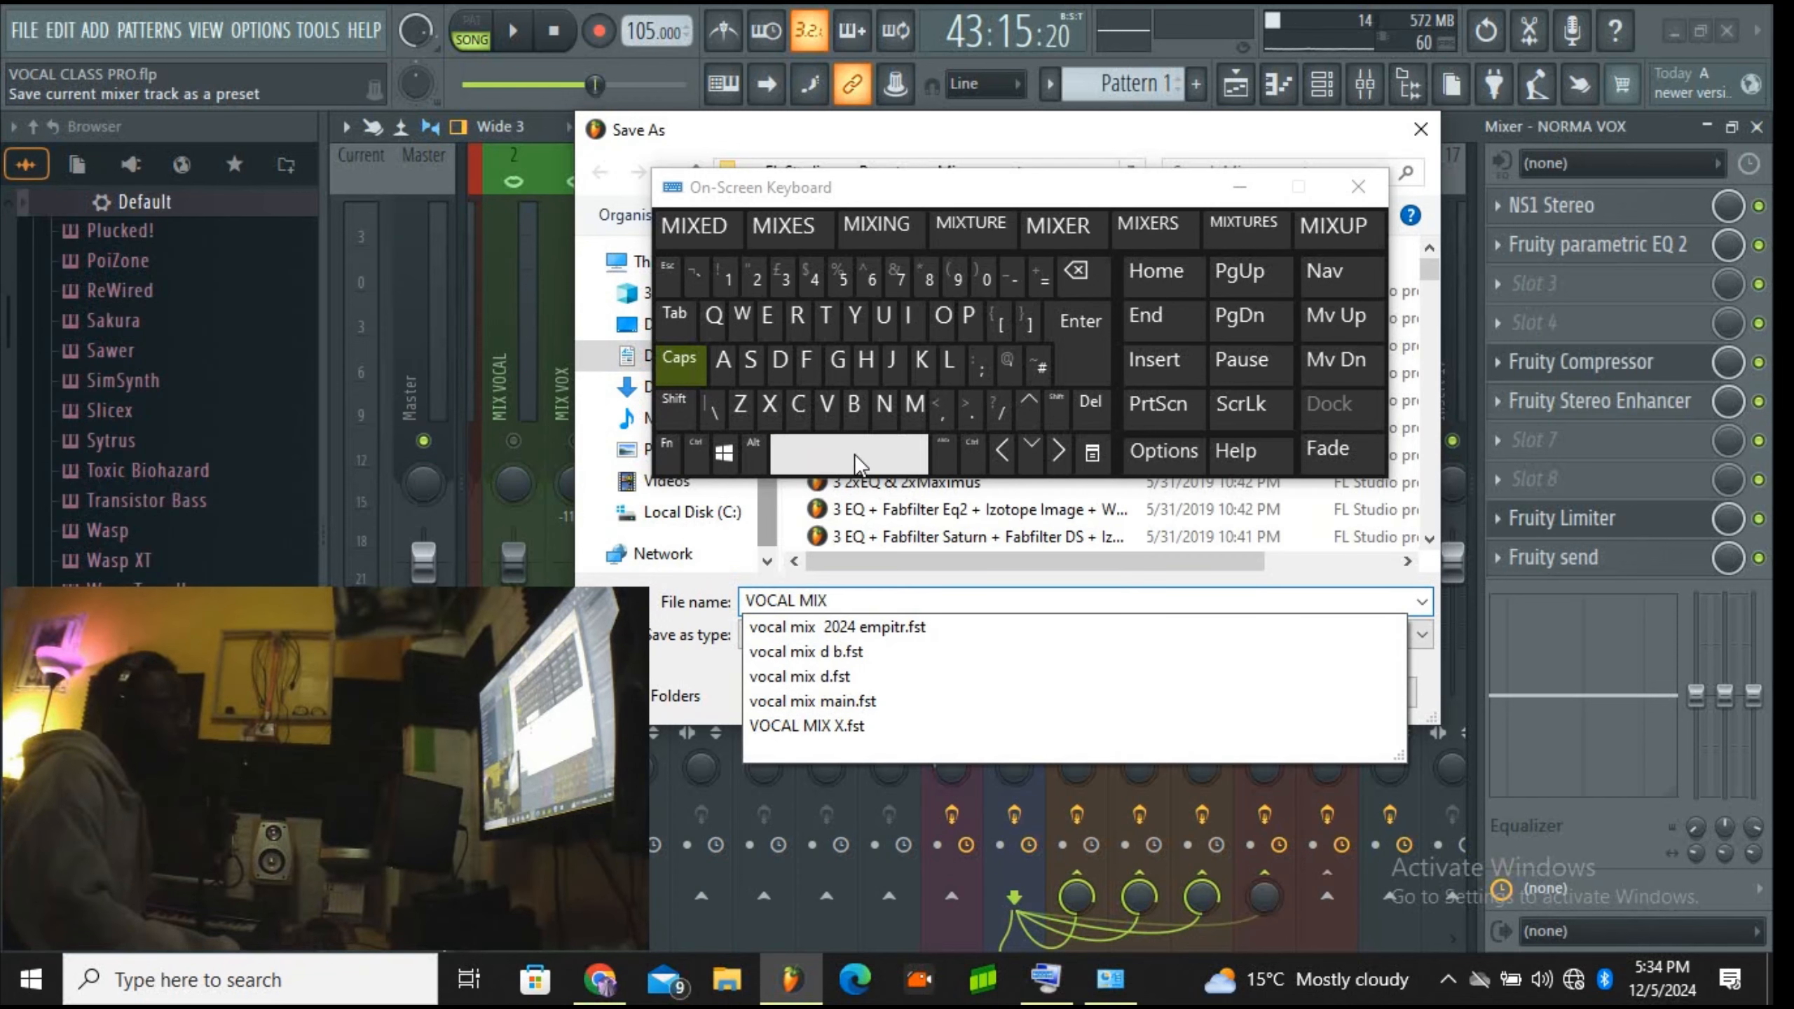
pyautogui.click(867, 411)
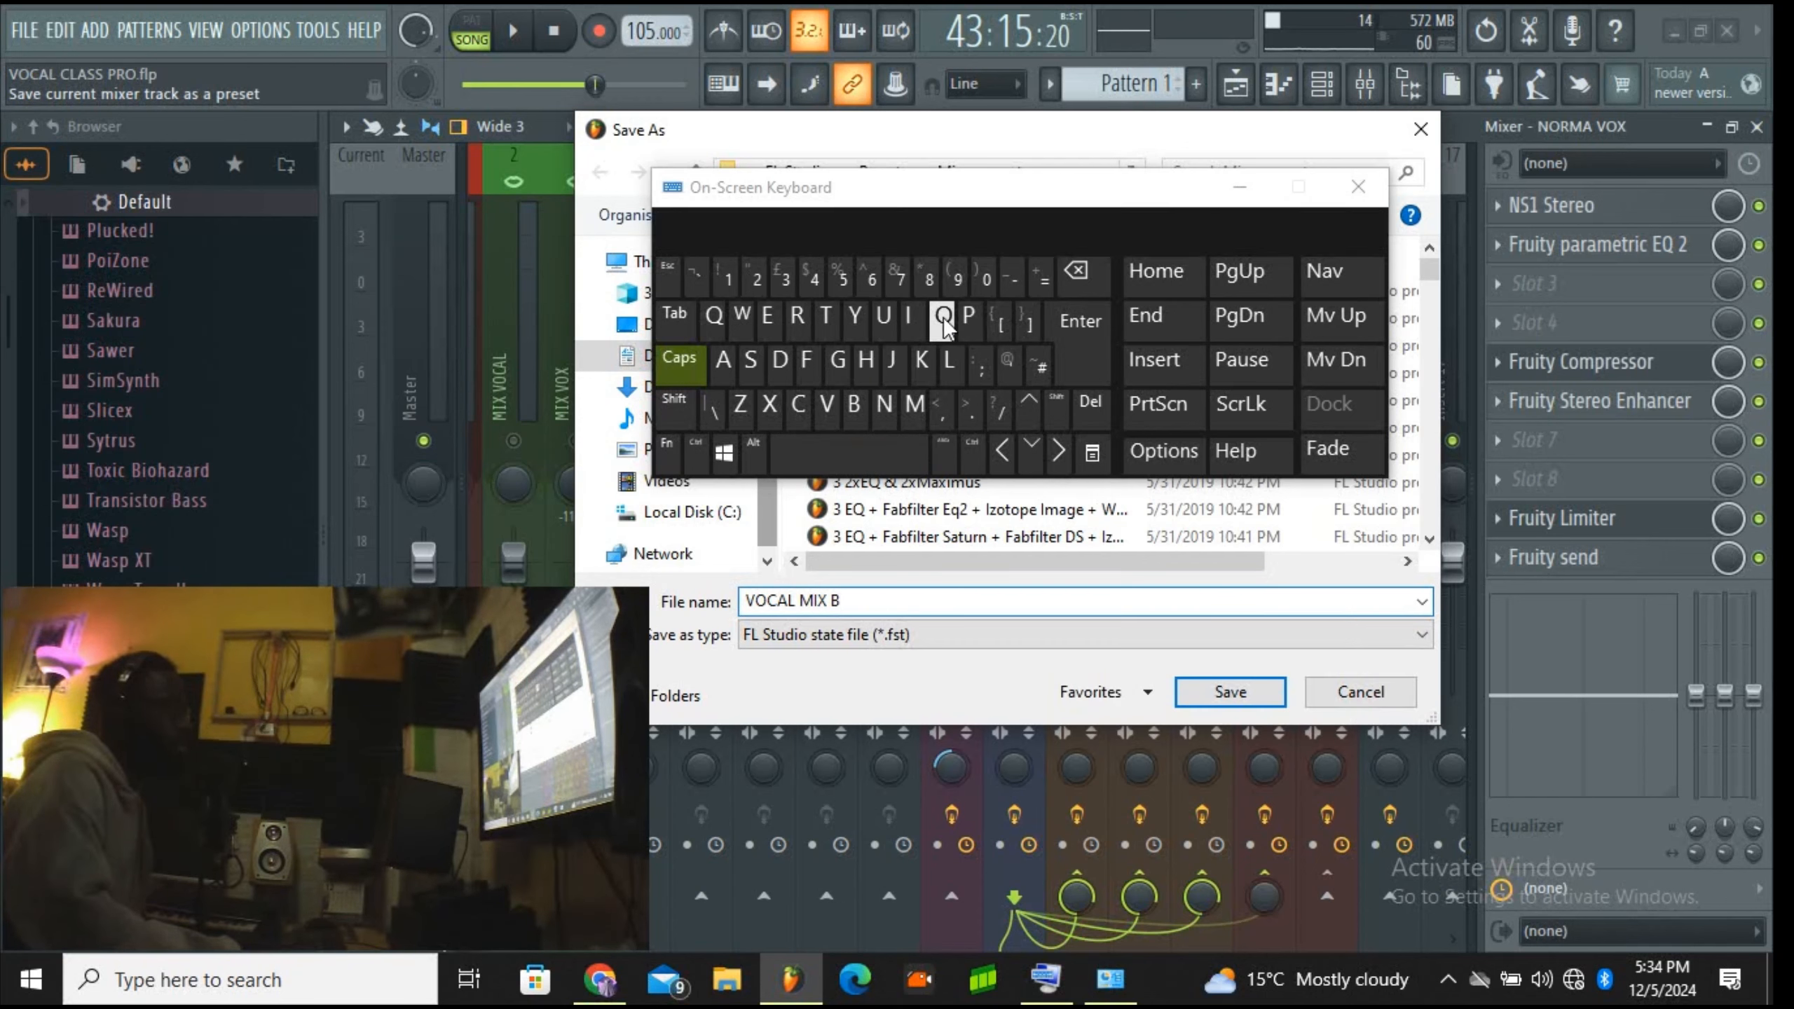
pyautogui.click(943, 317)
pyautogui.click(769, 407)
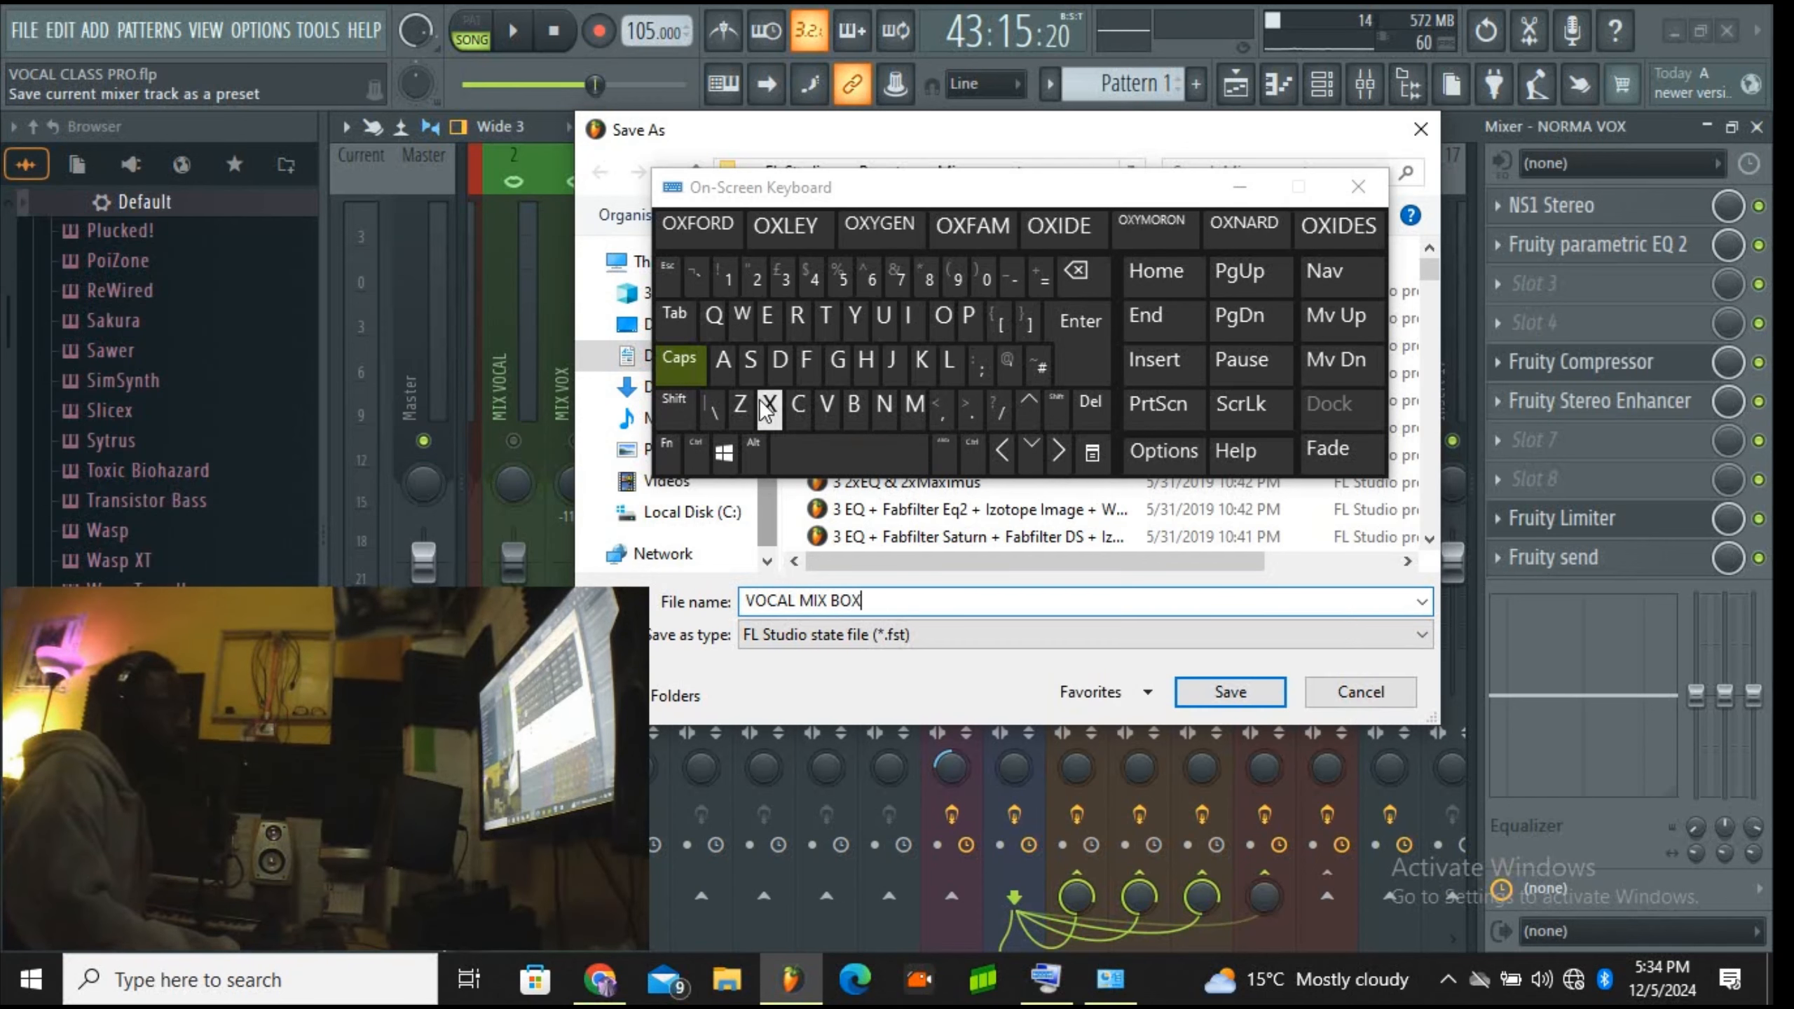
# Step: Keep VOCAL MIX BOX as the file name without any extra letter and save the NORMA VOX track state
pyautogui.click(858, 440)
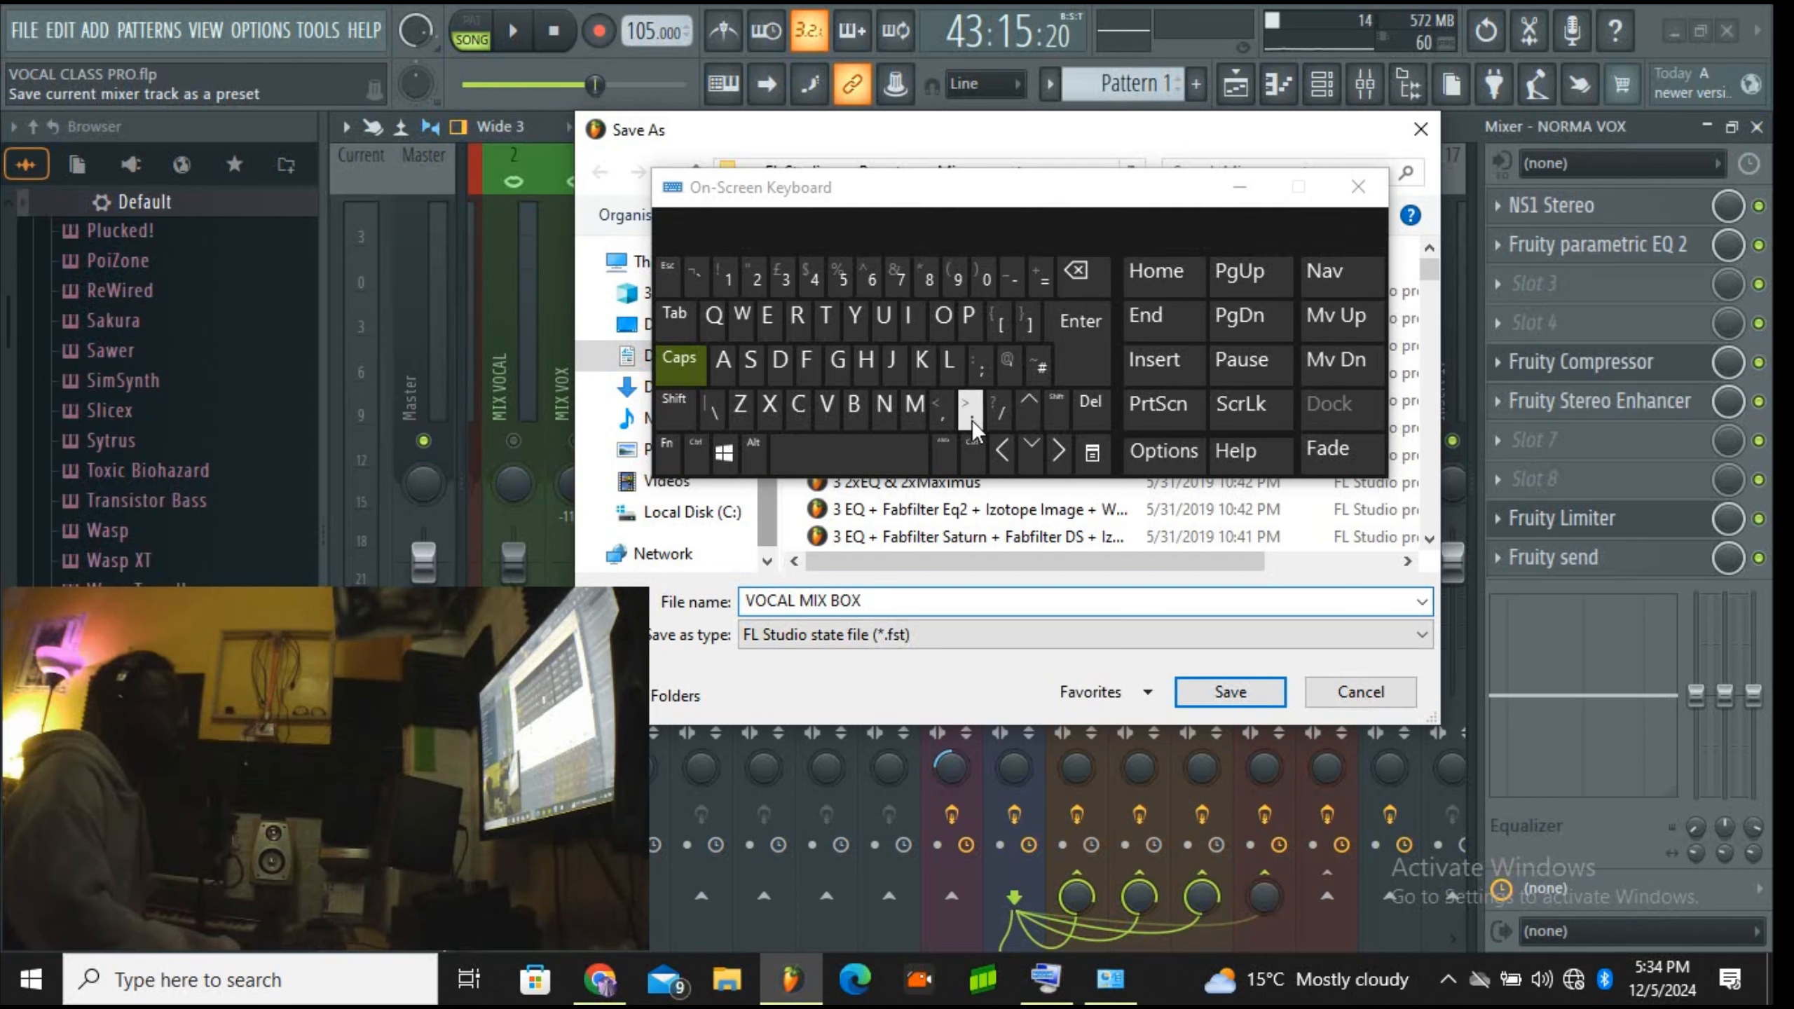
pyautogui.click(856, 445)
pyautogui.click(856, 414)
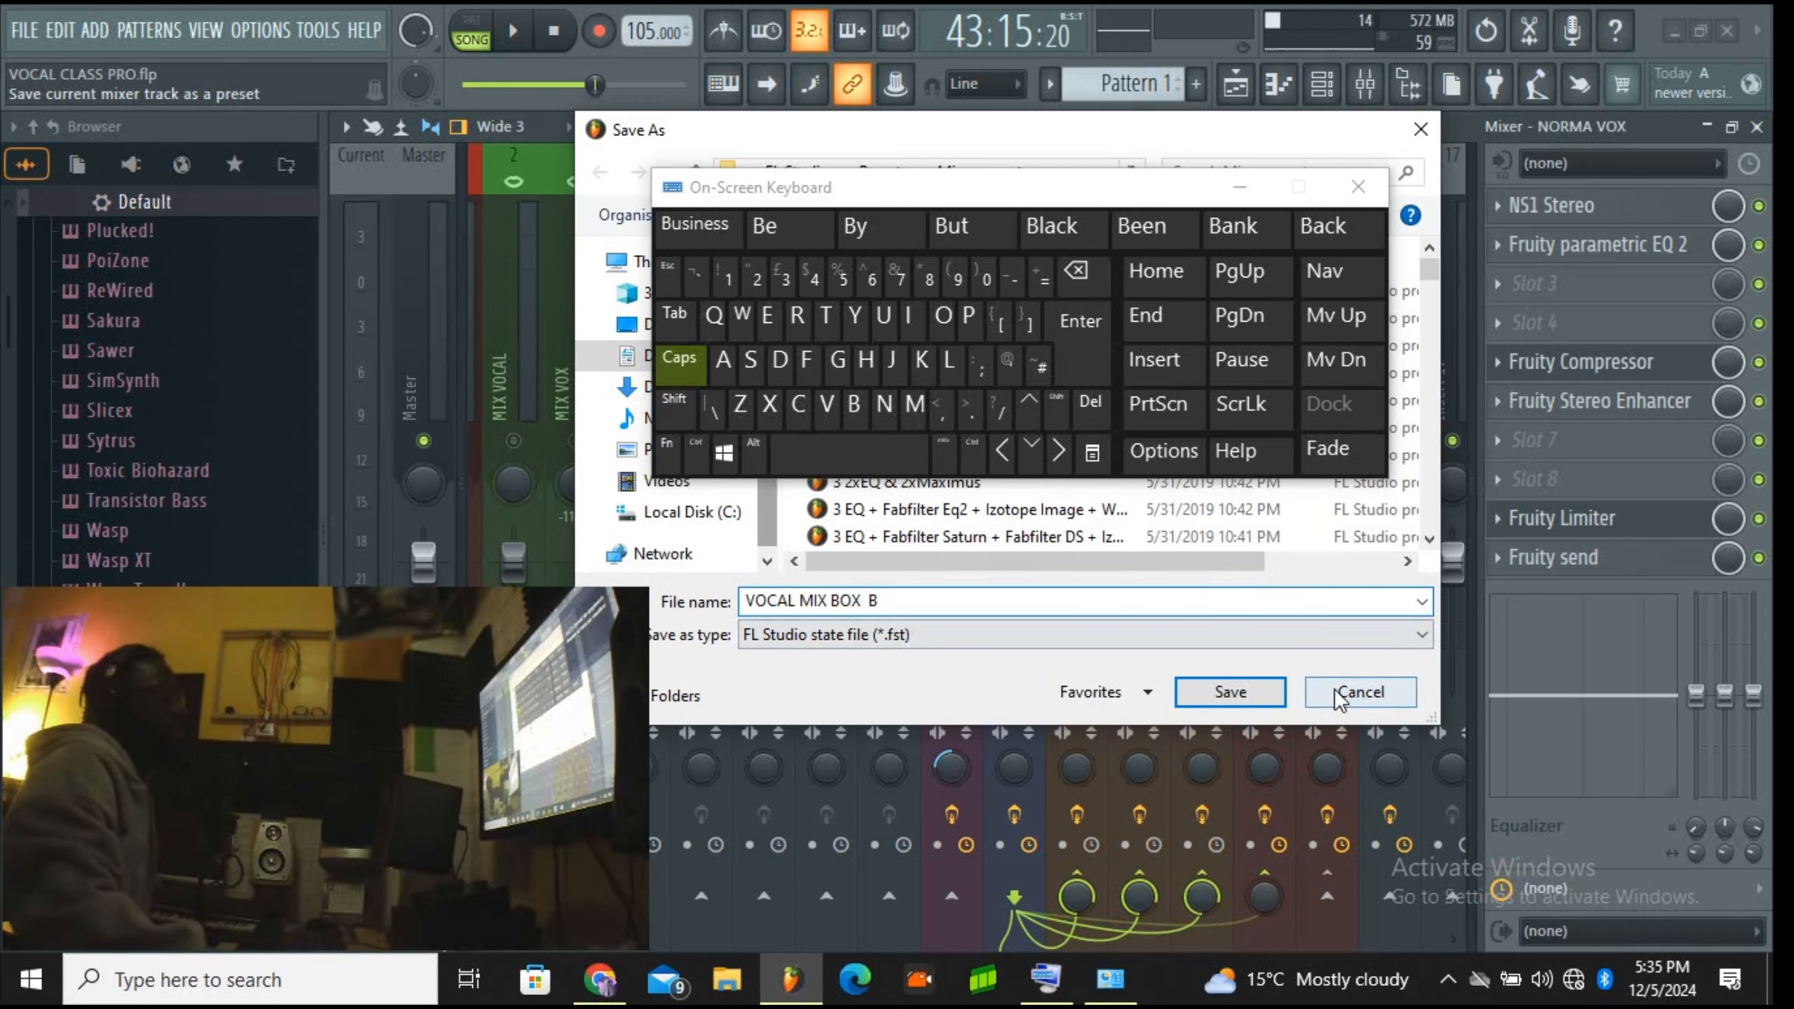
pyautogui.click(1076, 272)
pyautogui.click(1076, 272)
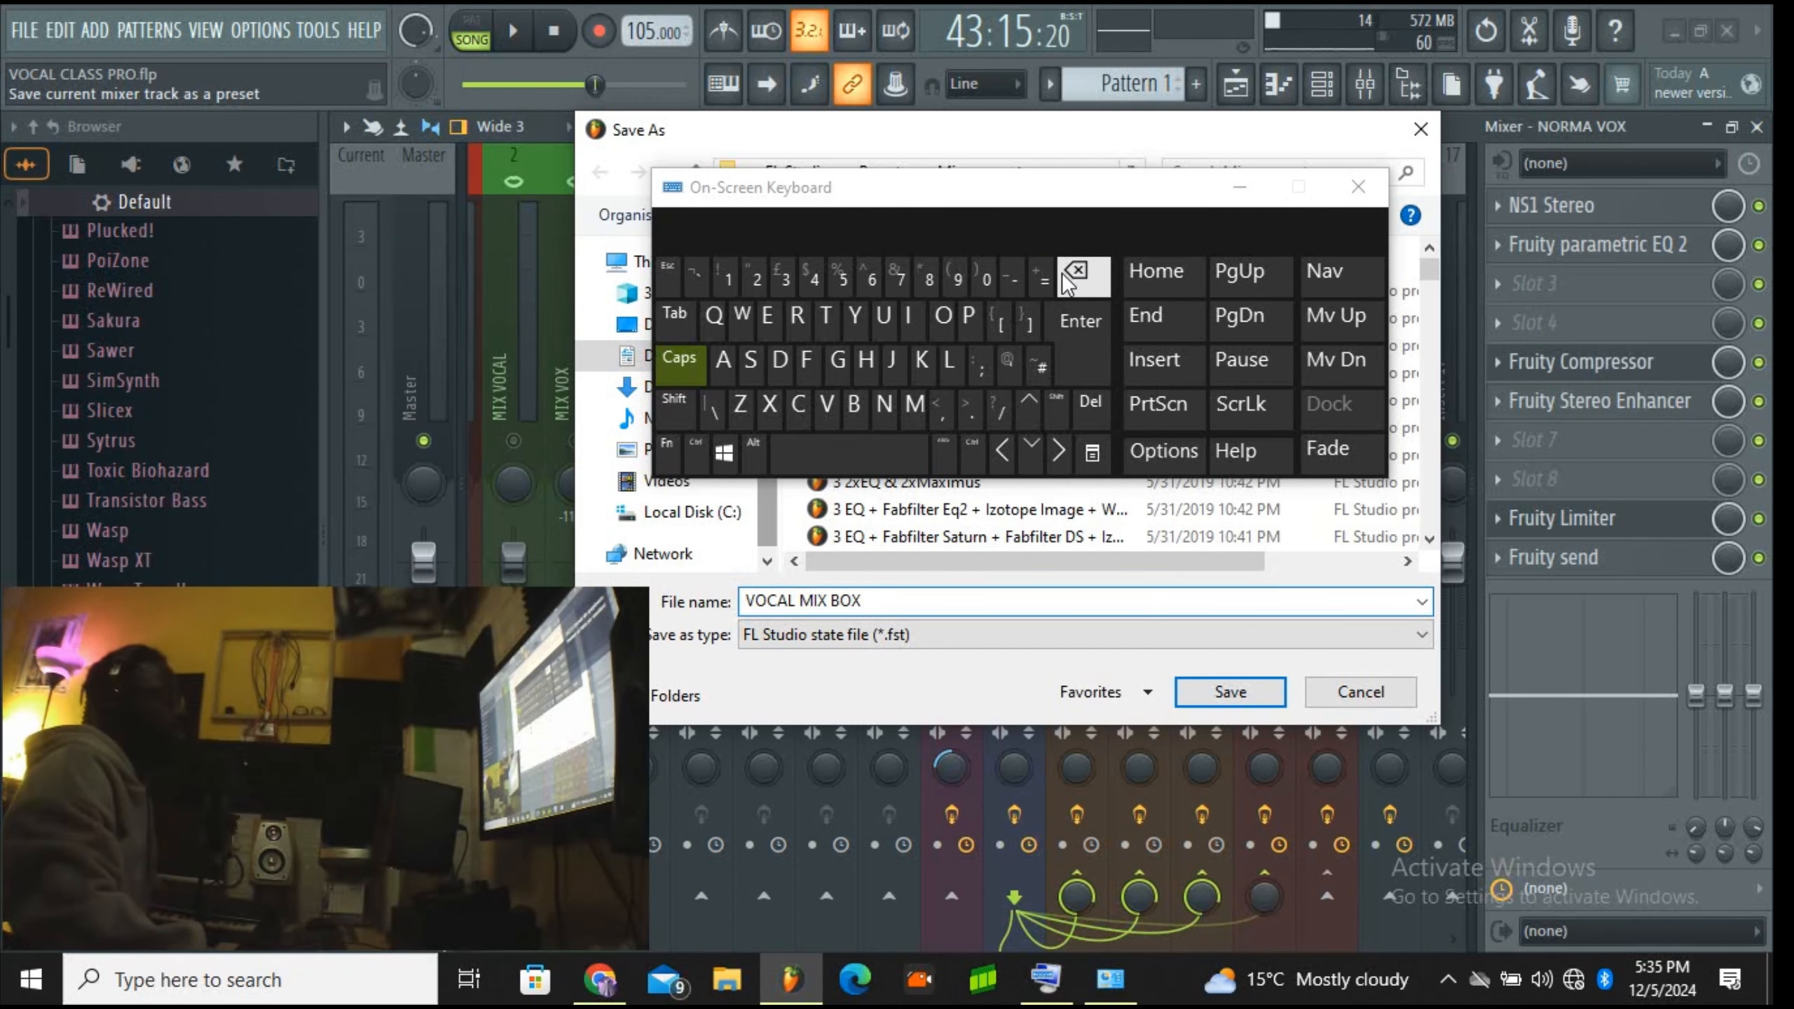
pyautogui.click(1225, 691)
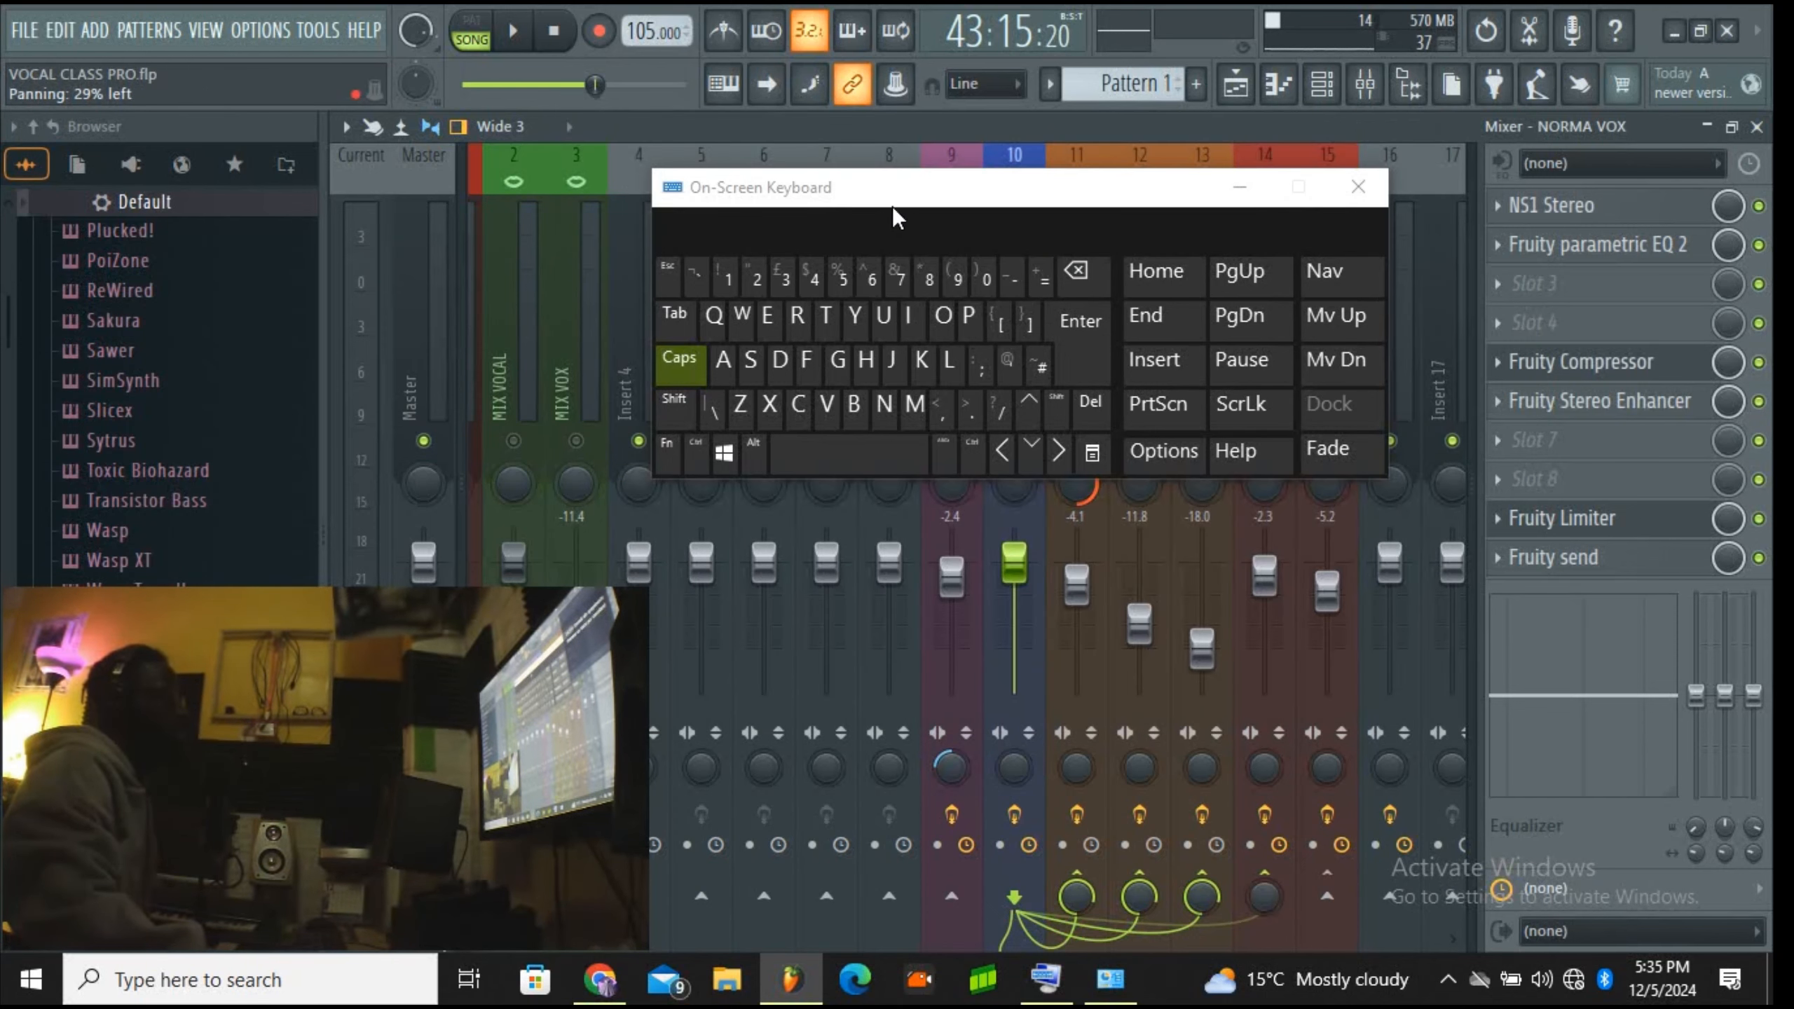
pyautogui.moveTo(918, 194); pyautogui.dragTo(434, 251)
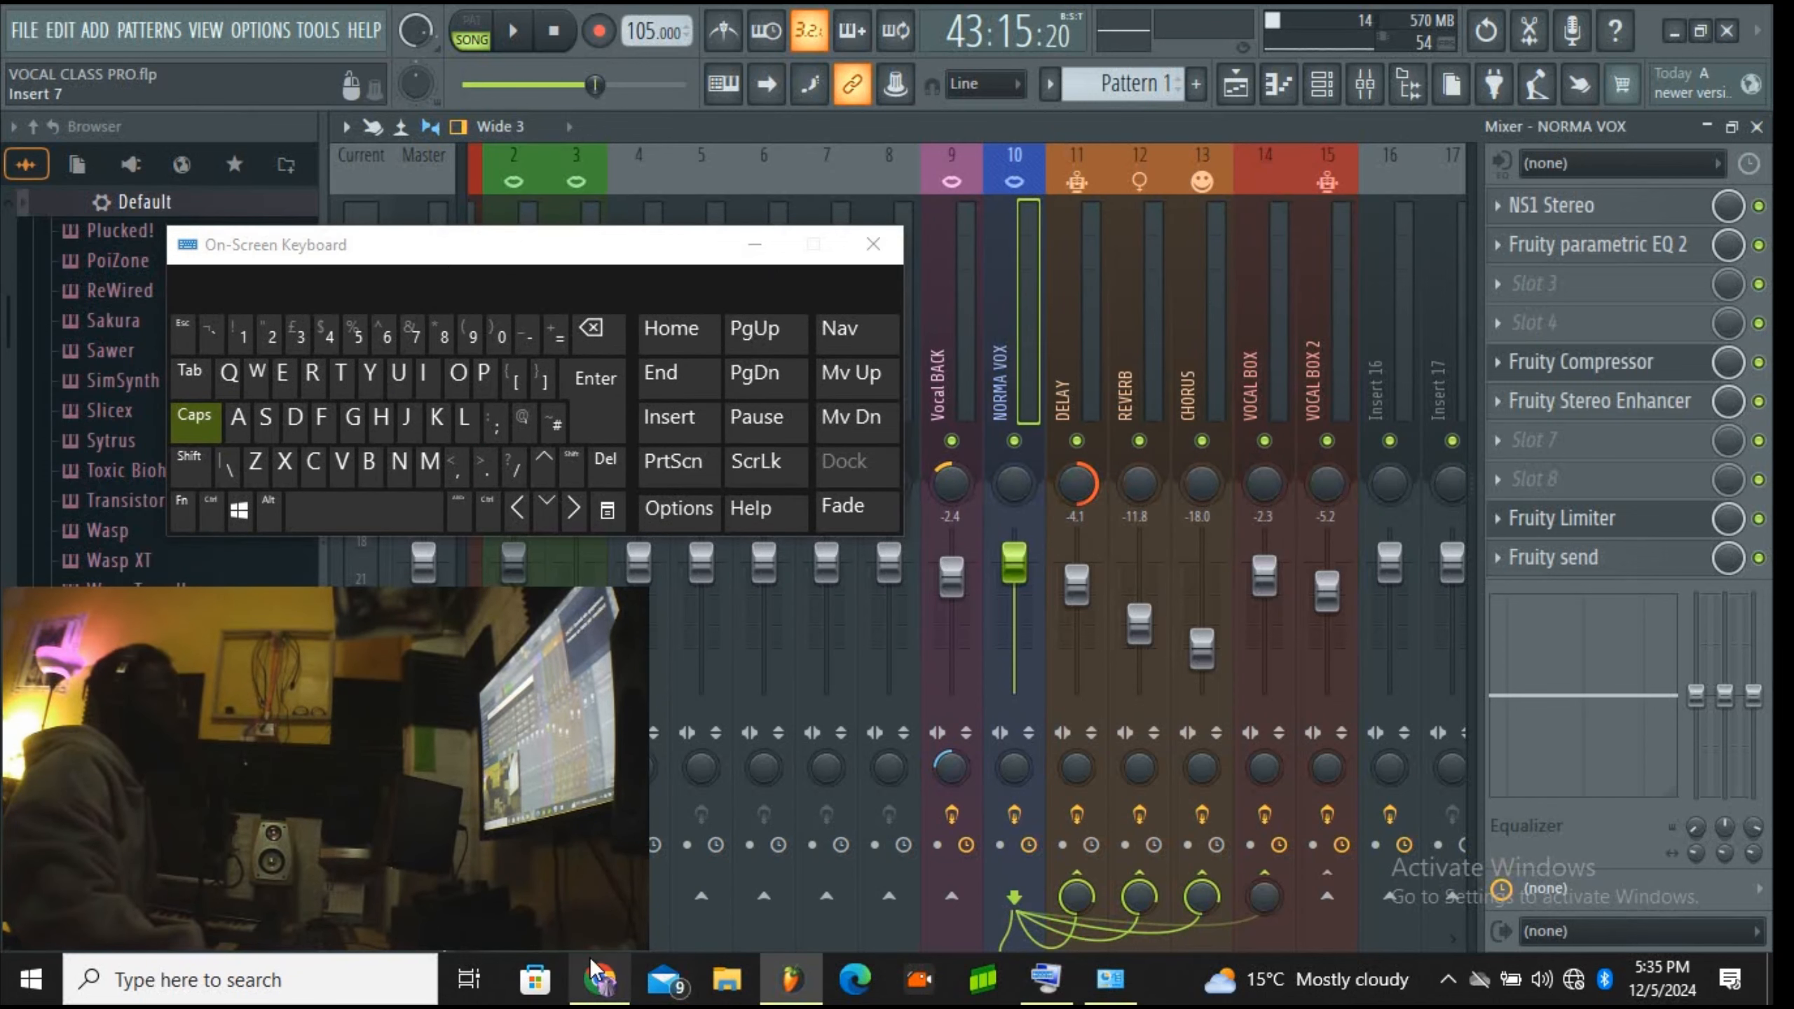
pyautogui.scroll(-12, 788, 930)
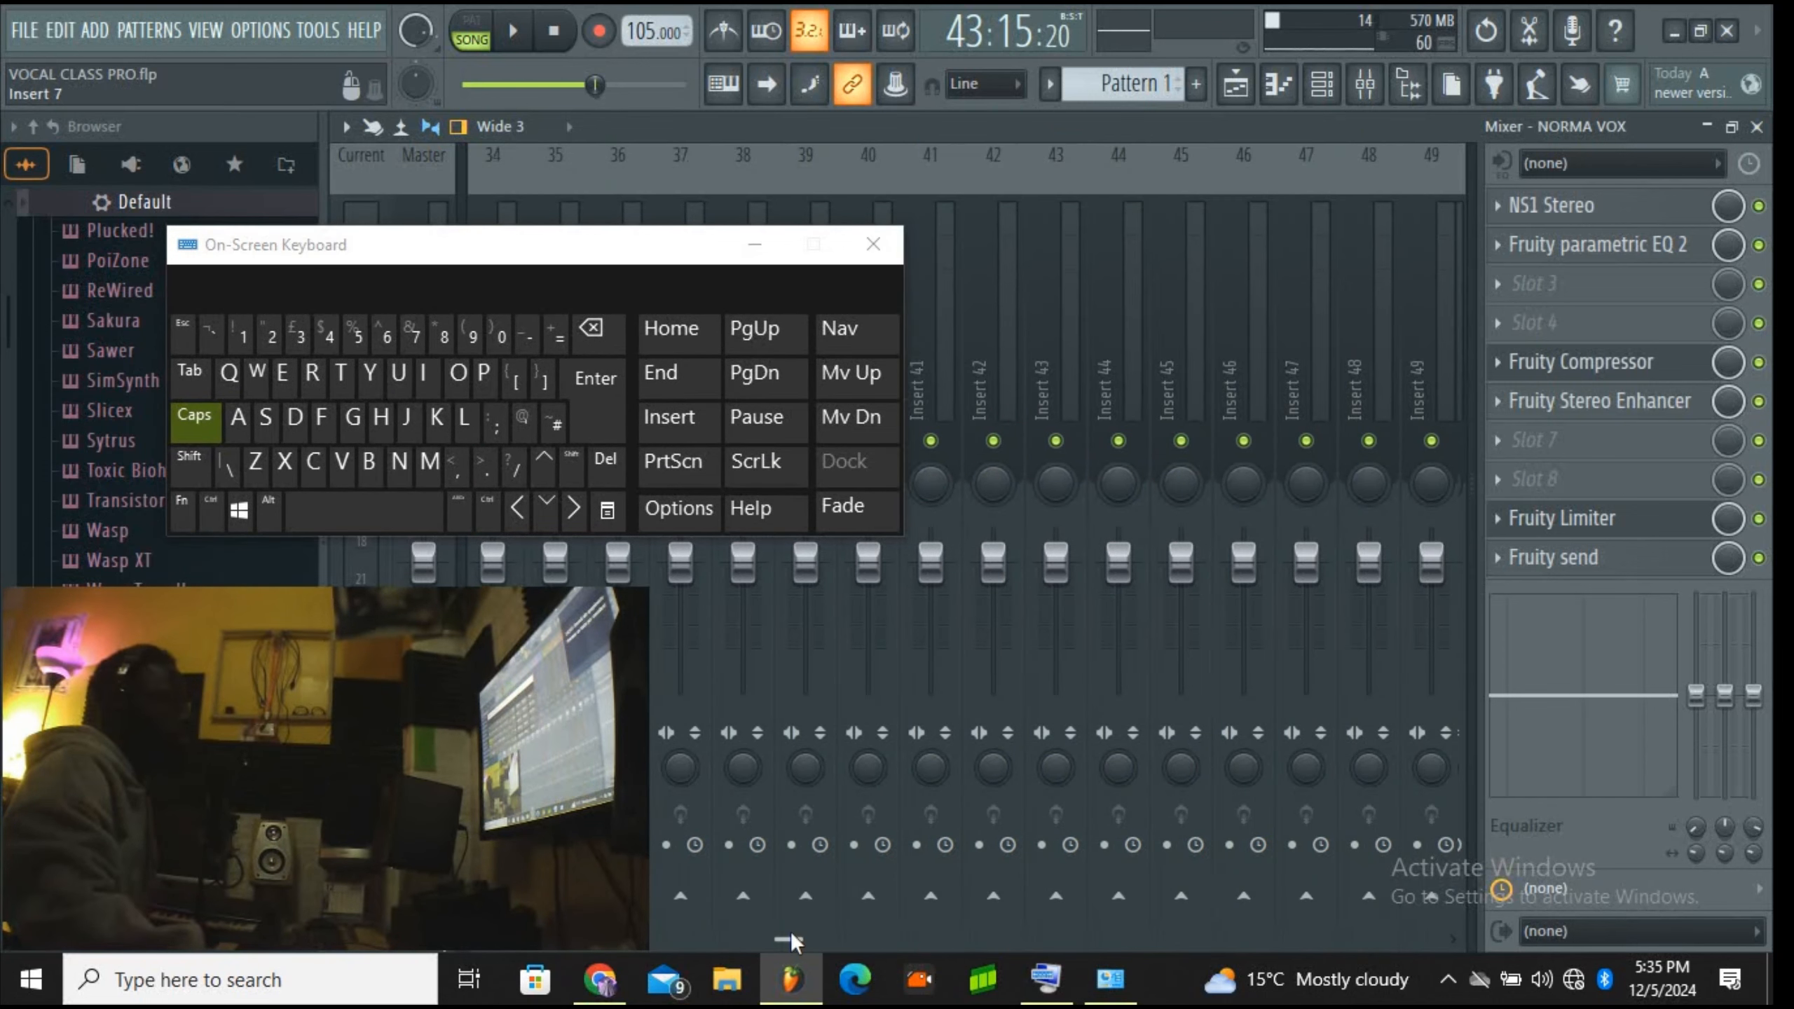
pyautogui.scroll(9, 653, 891)
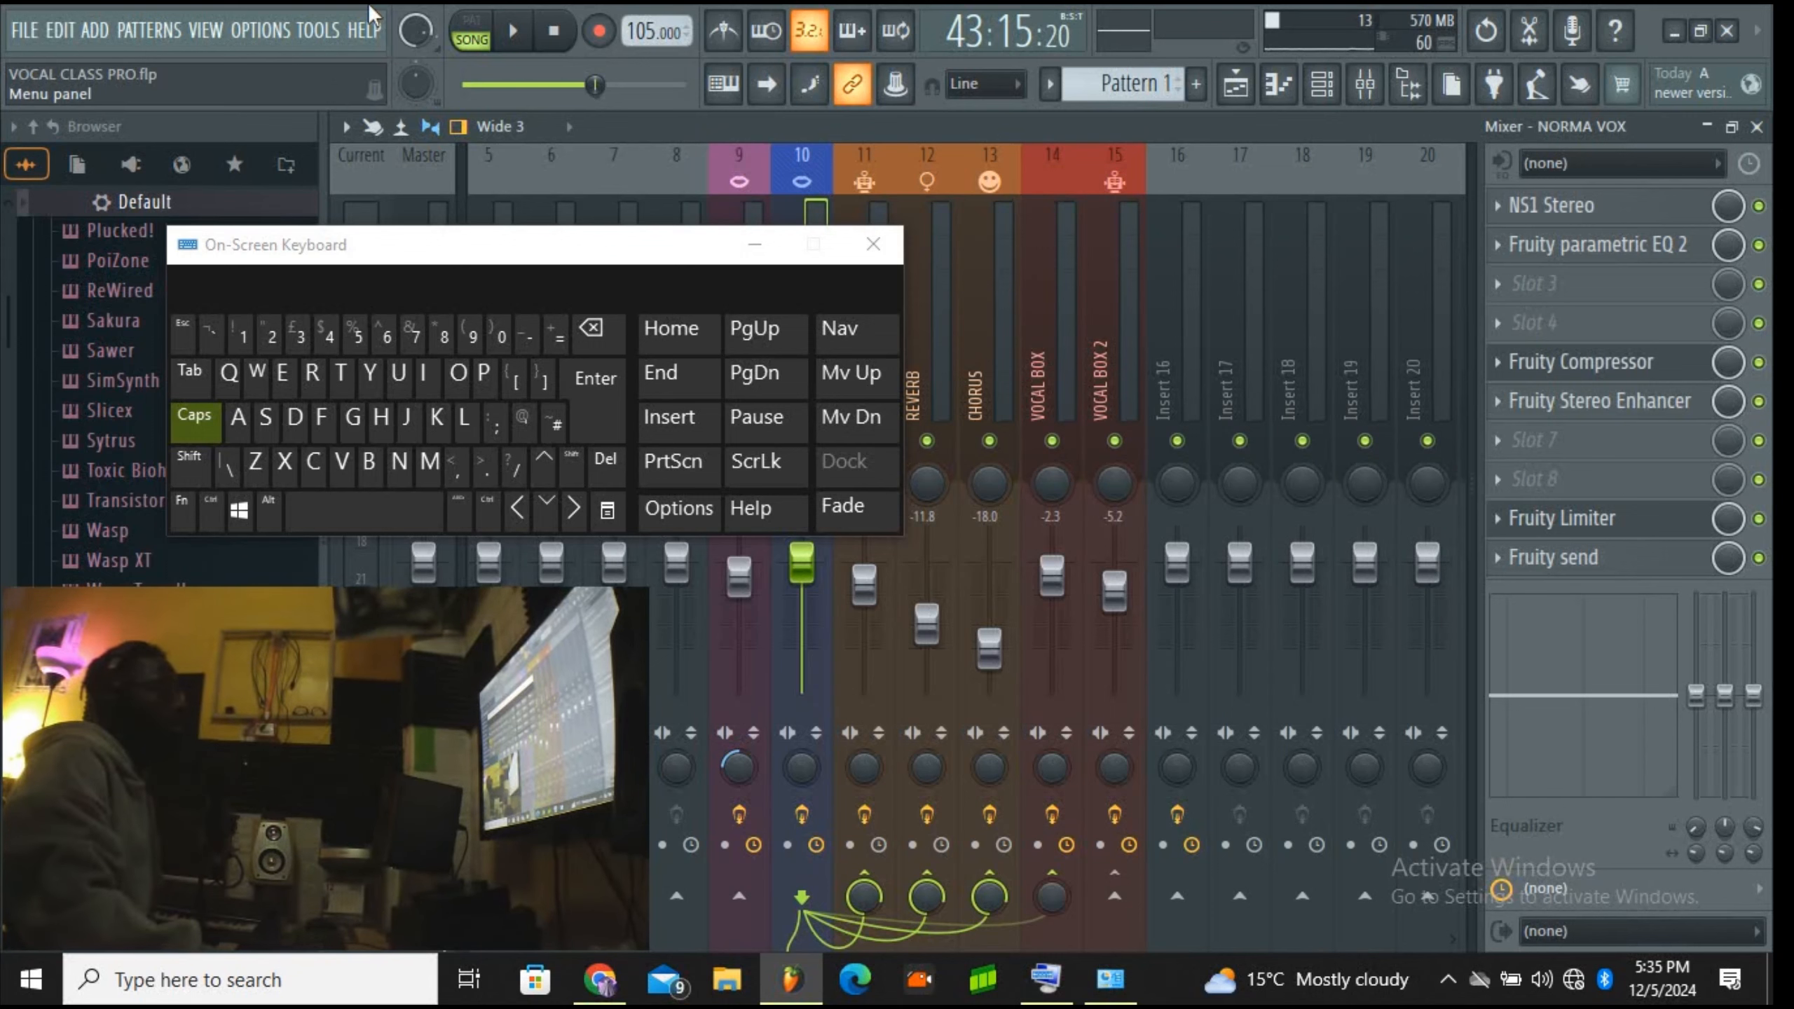
# Step: Start saving the VOCAL BOX mixer track state as a preset in the Mixer presets folder
pyautogui.click(1071, 379)
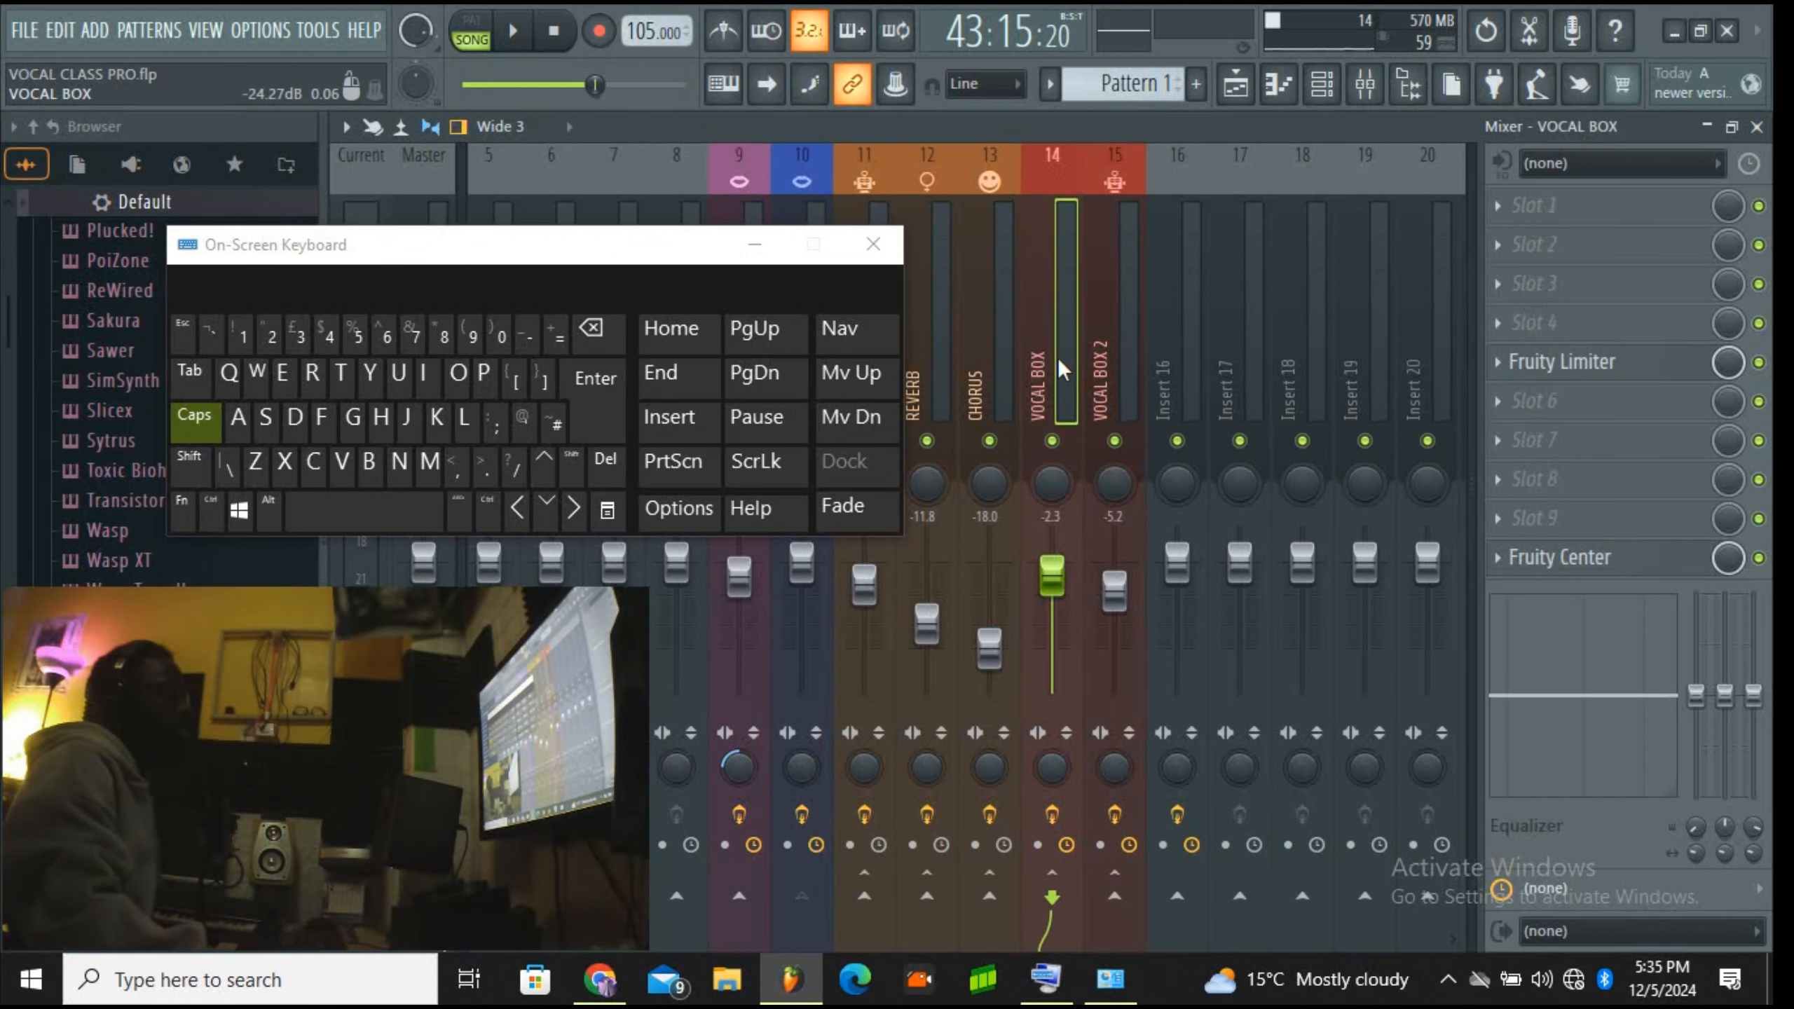
pyautogui.rightClick(1057, 356)
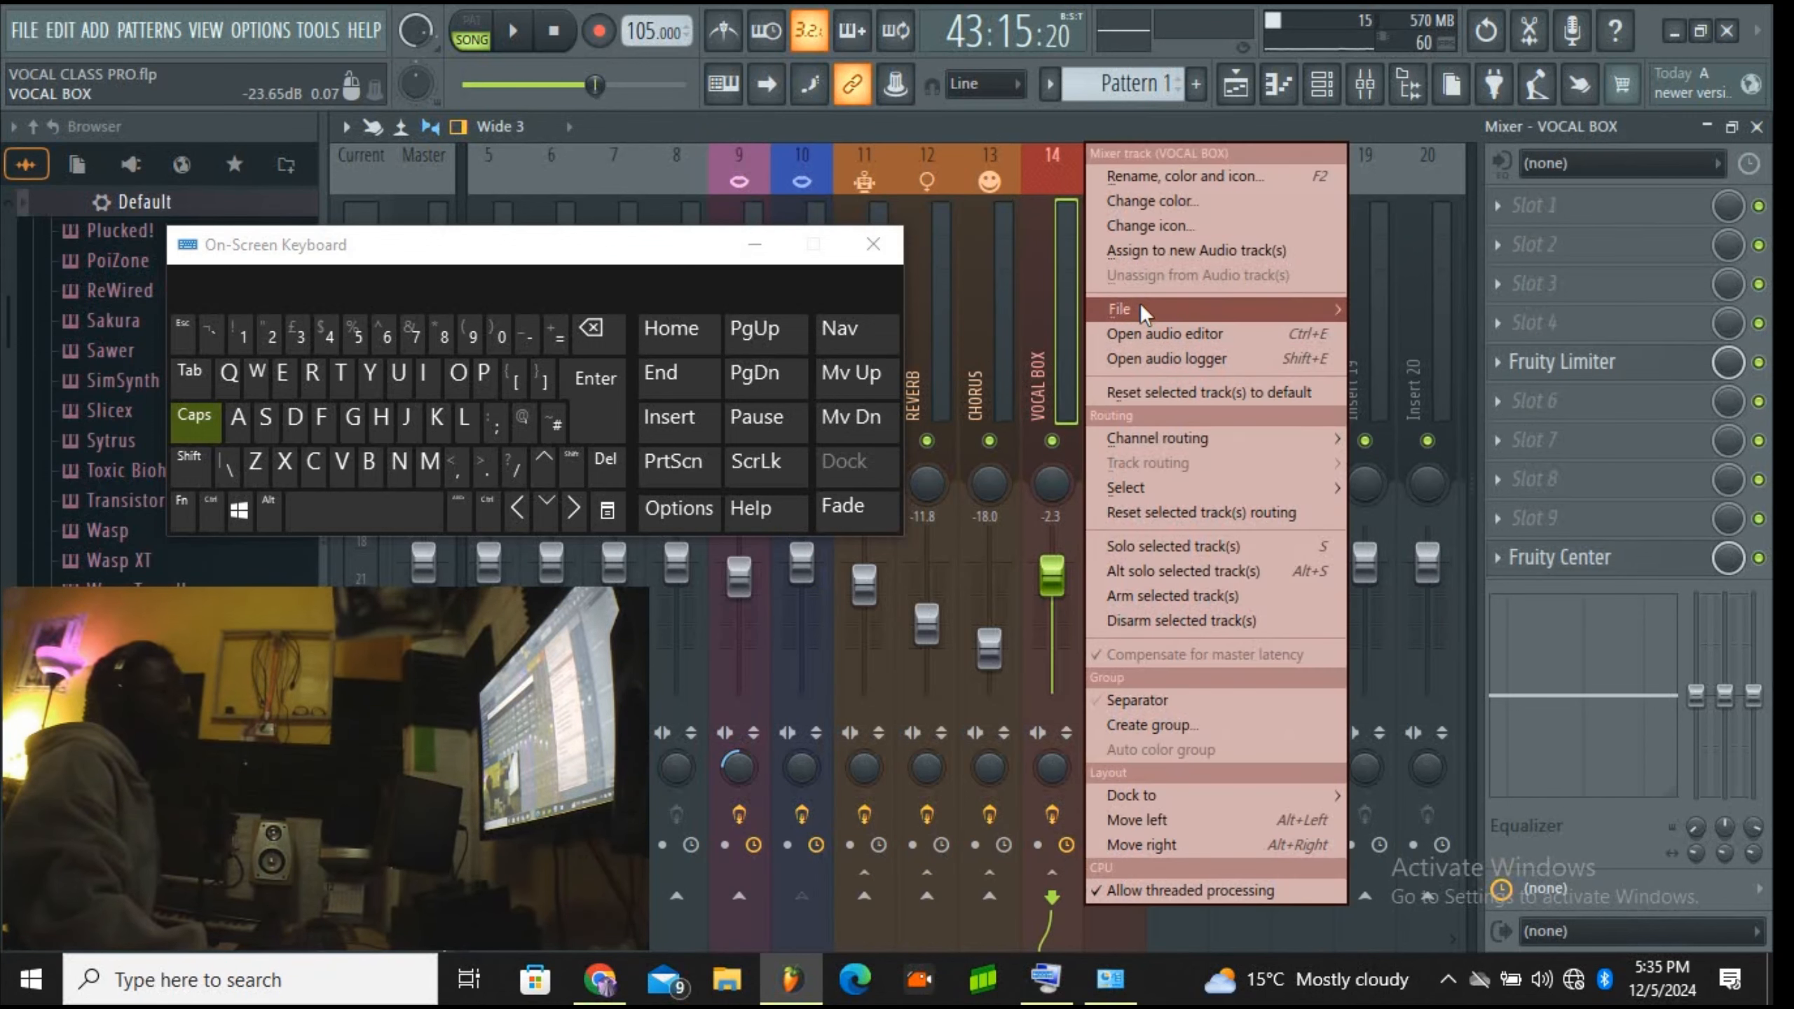
pyautogui.moveTo(1140, 303)
pyautogui.click(55, 54)
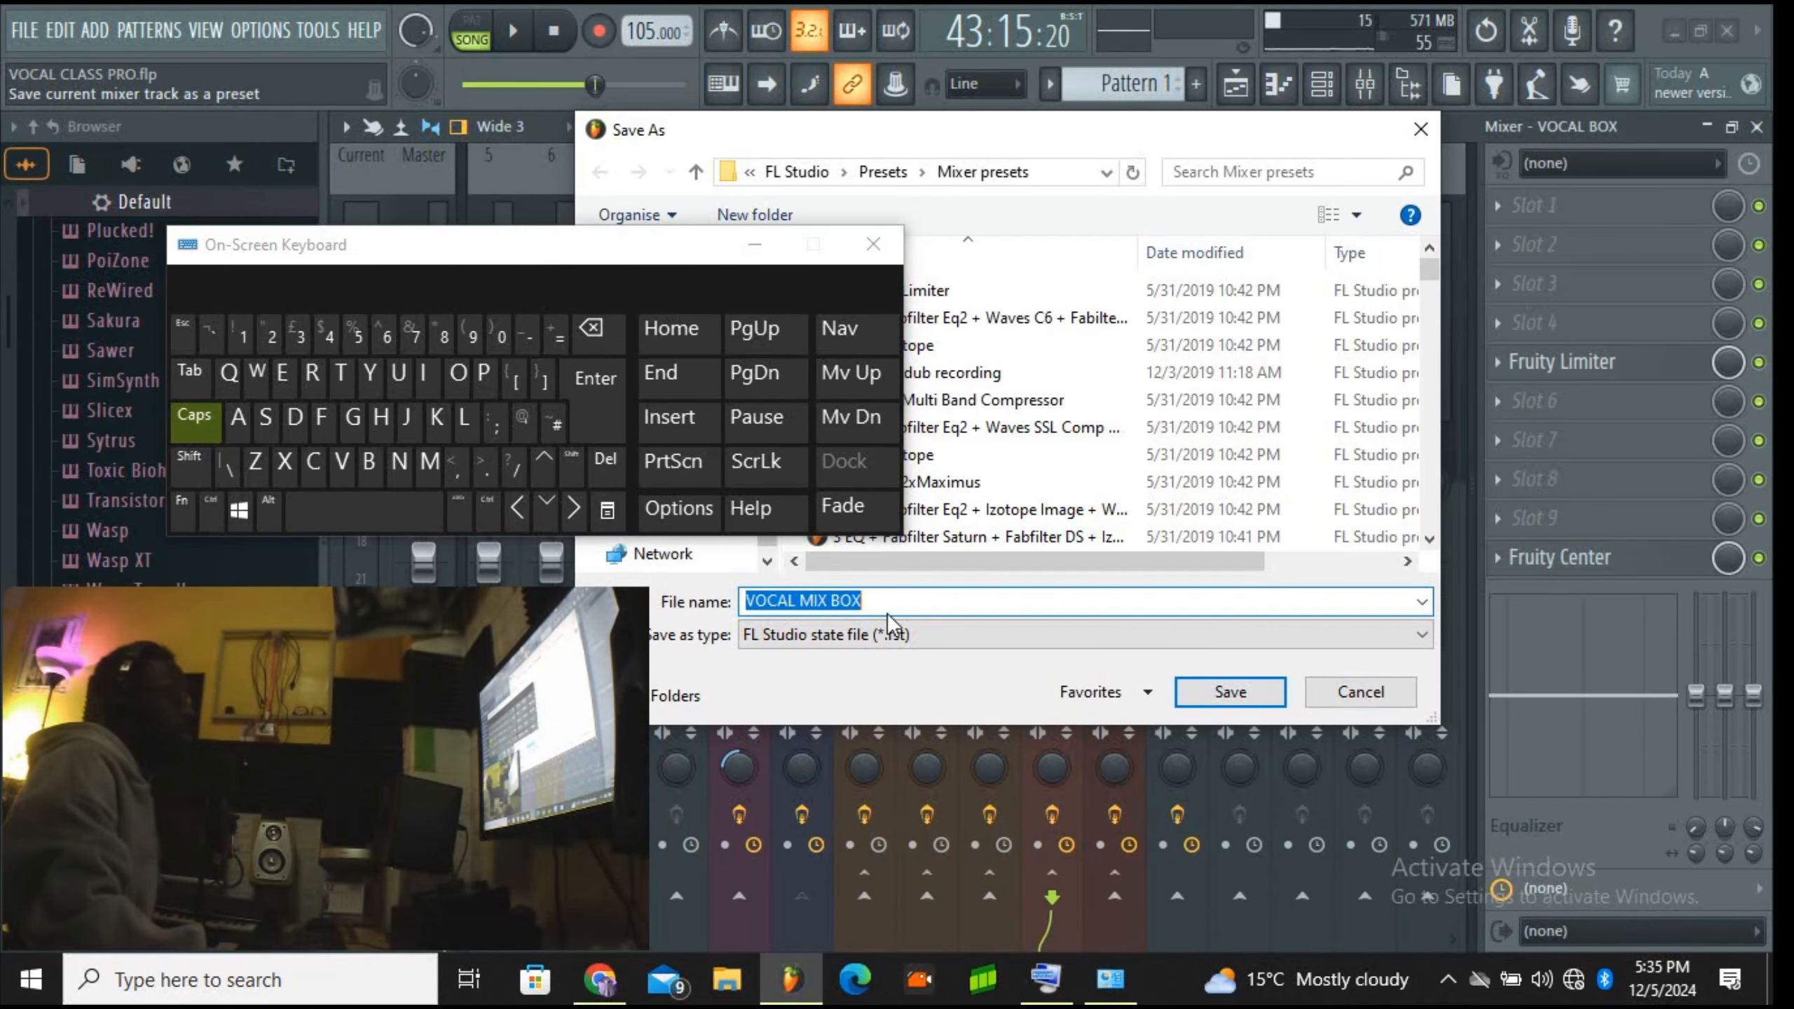
# Step: Extend the preset's file name to VOCAL MIX BOX COMP and save the VOCAL BOX track state
pyautogui.click(865, 601)
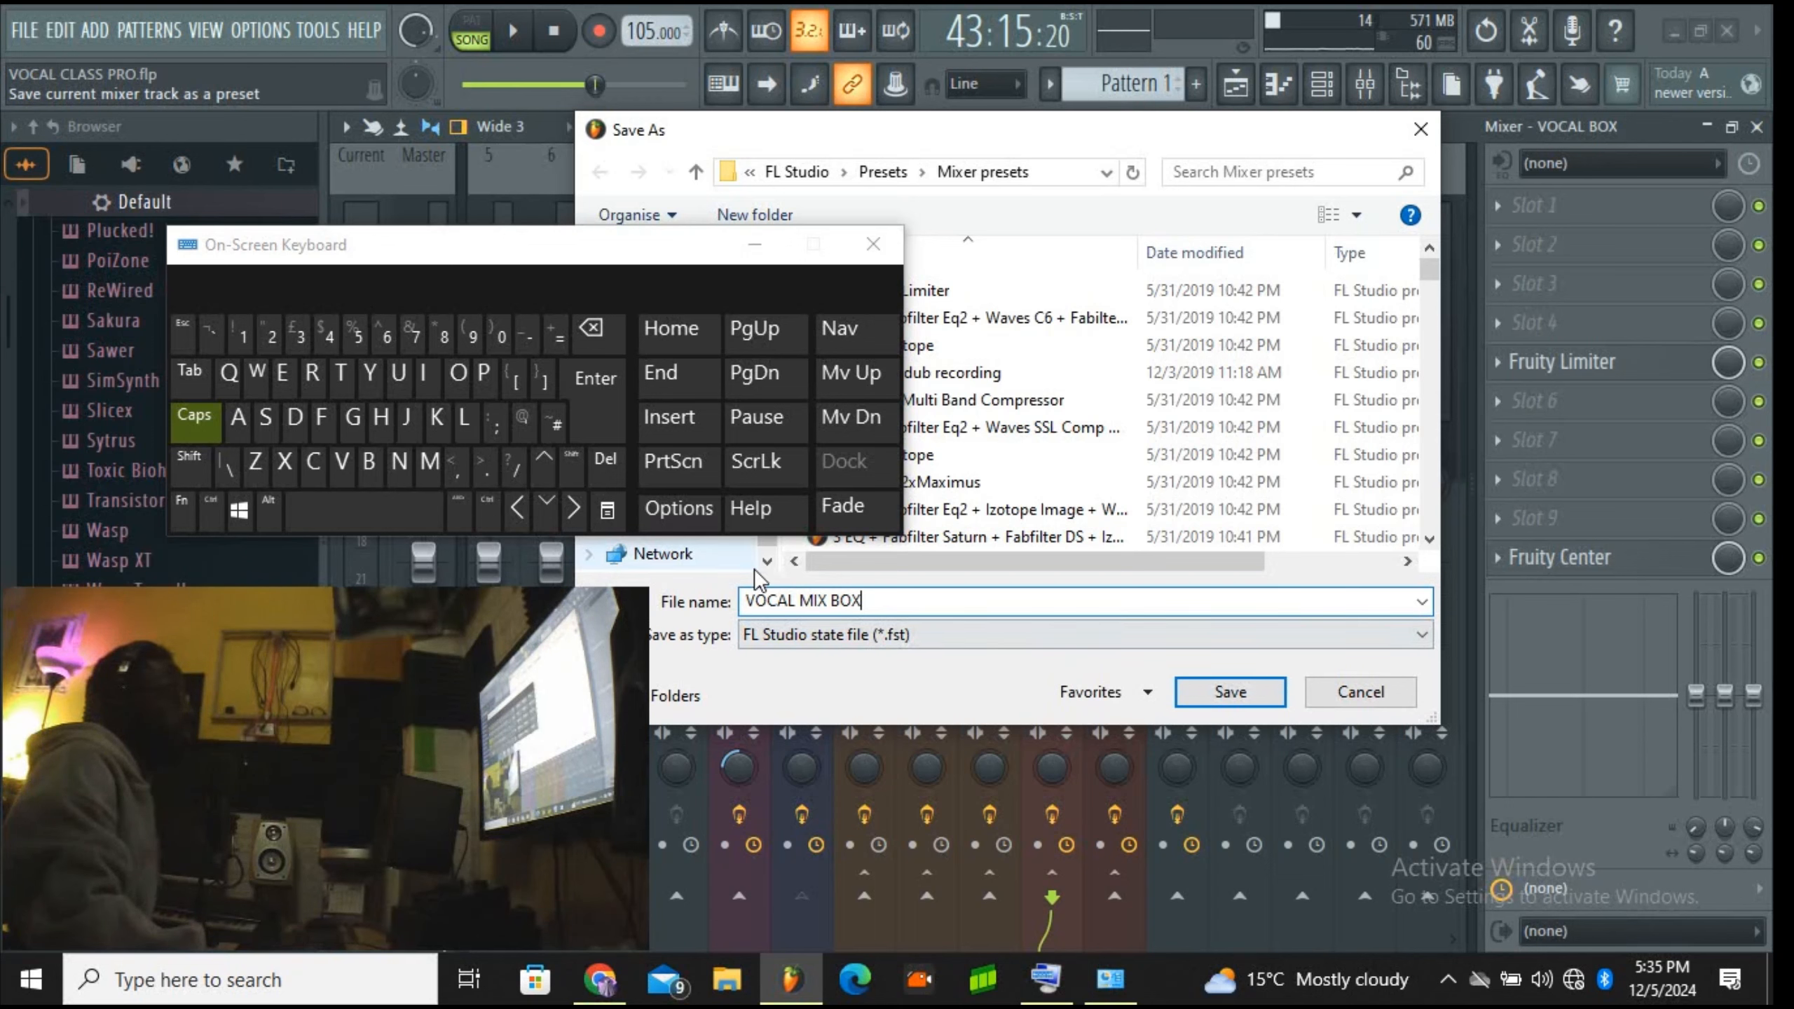
pyautogui.click(313, 461)
pyautogui.write('O')
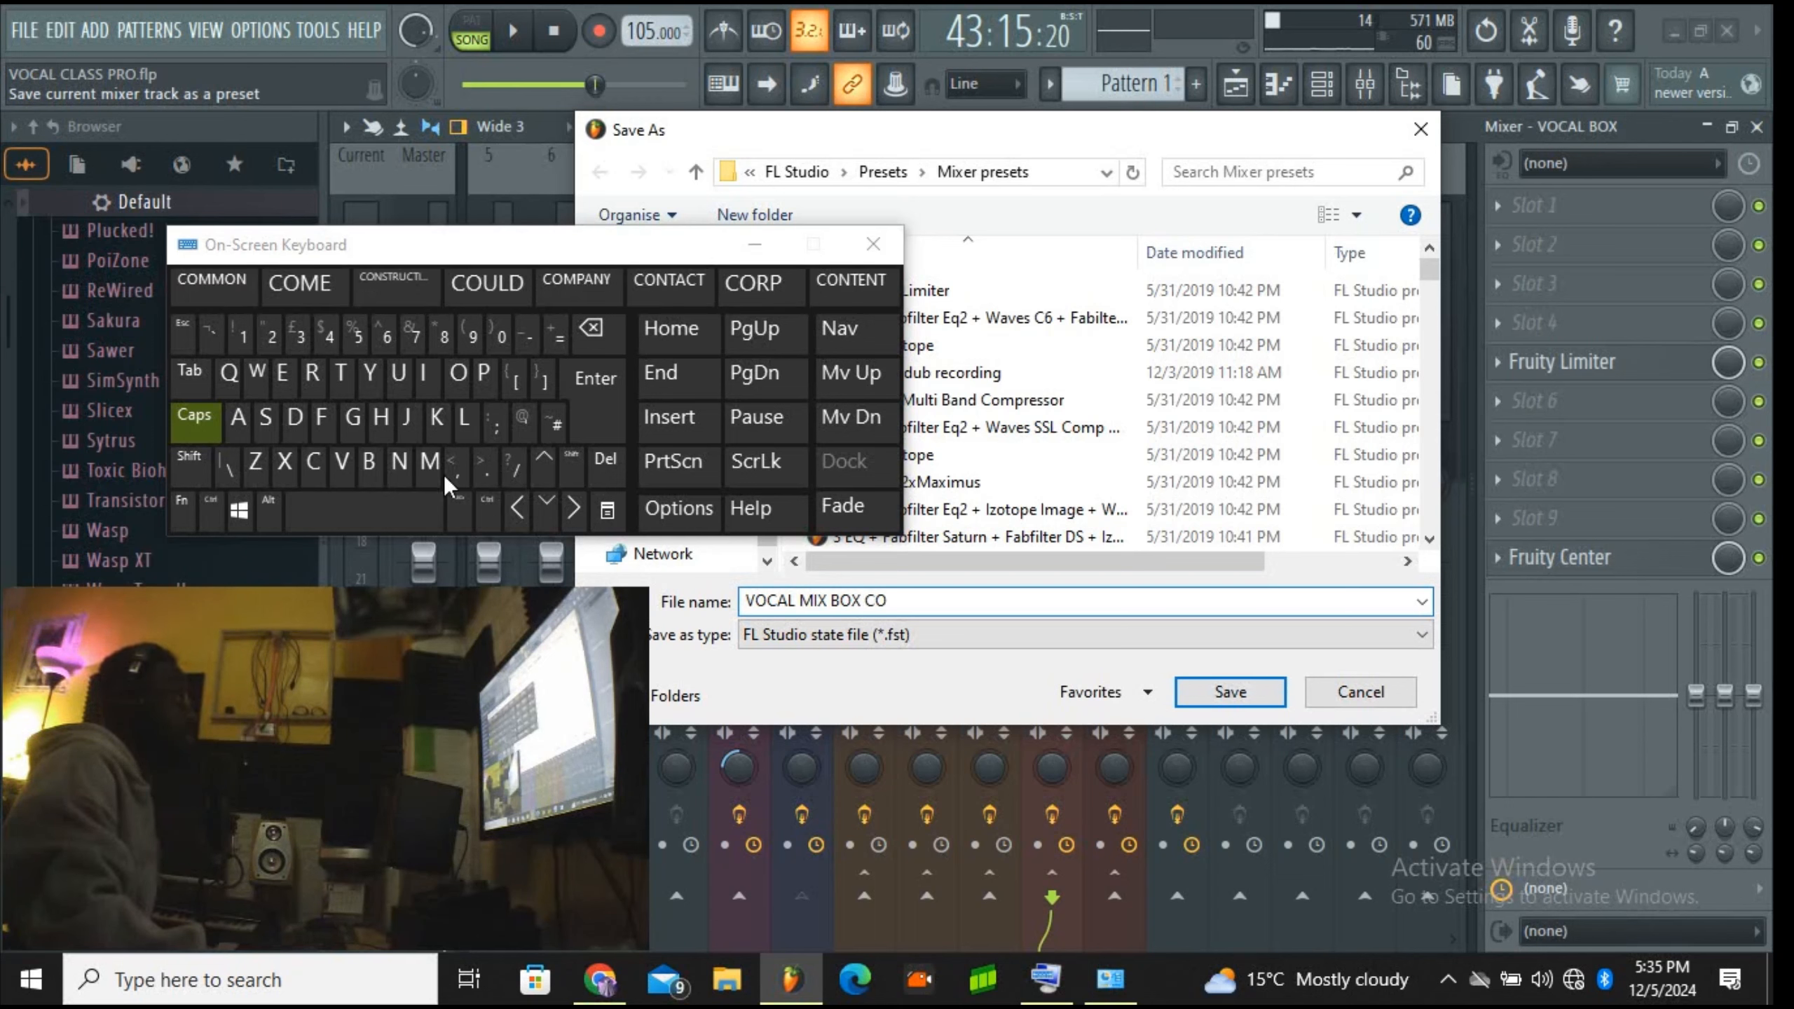
pyautogui.click(432, 480)
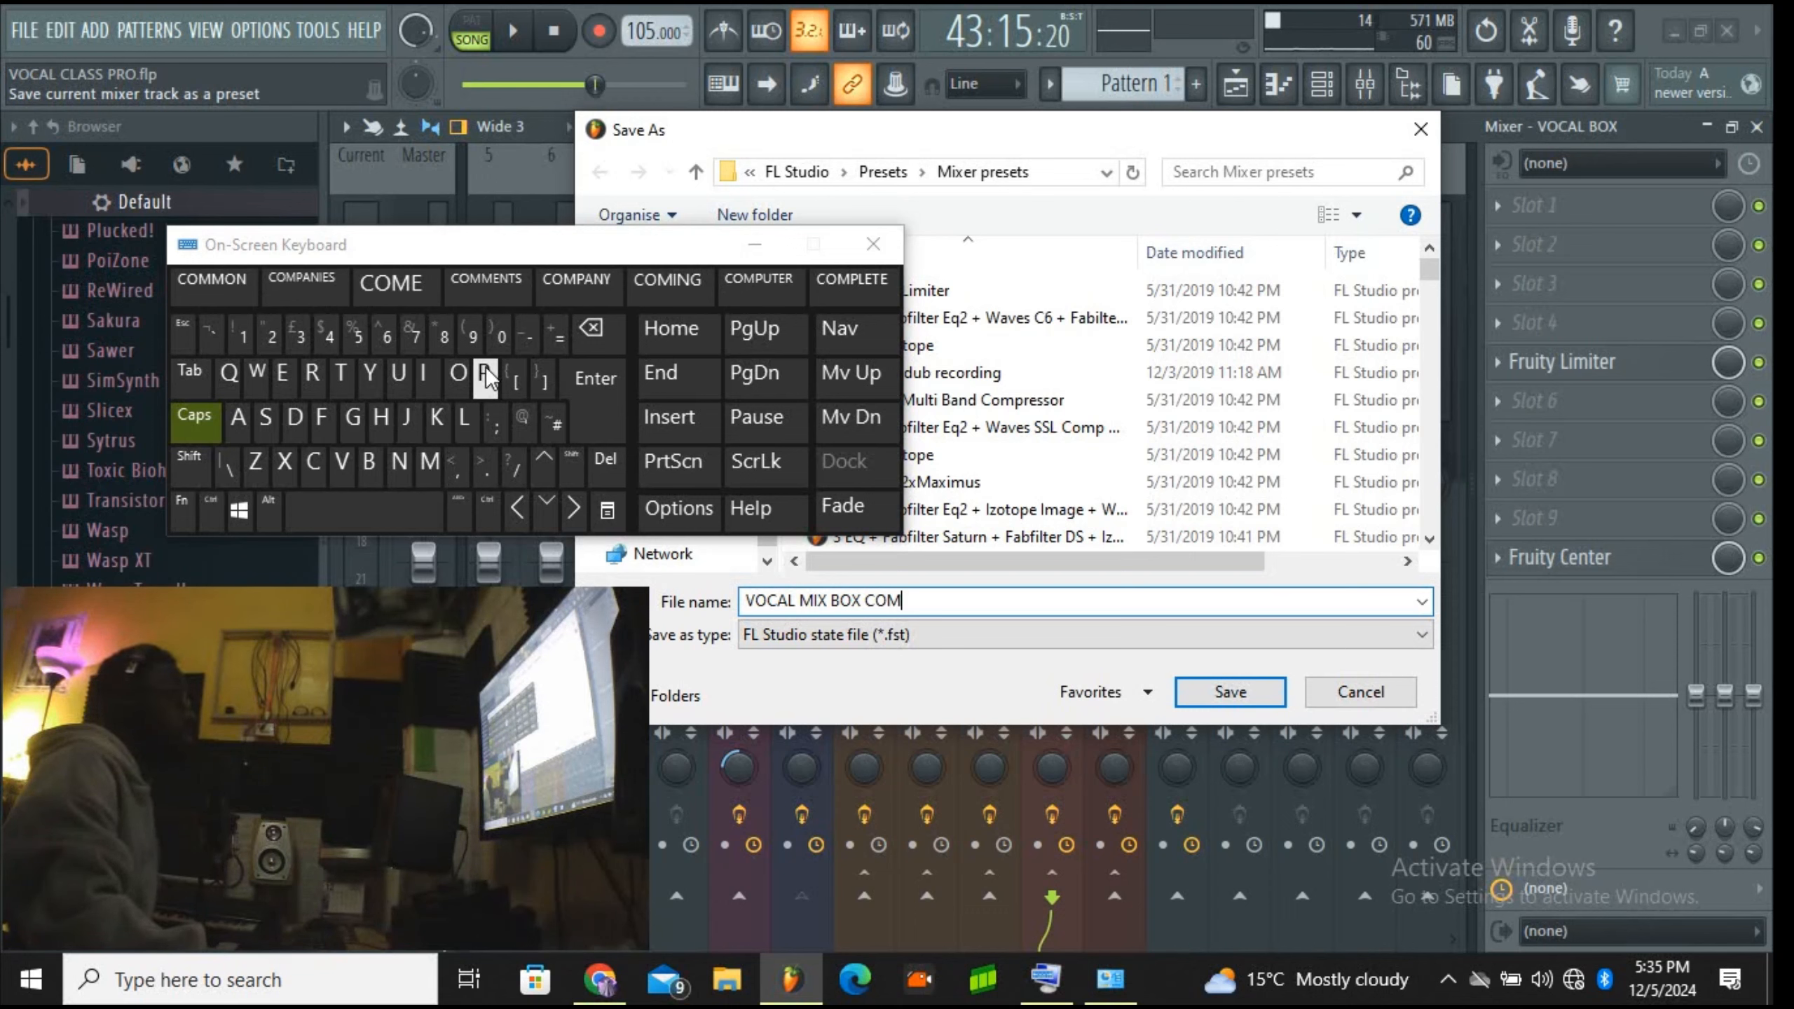
pyautogui.moveTo(513, 248); pyautogui.dragTo(1226, 194)
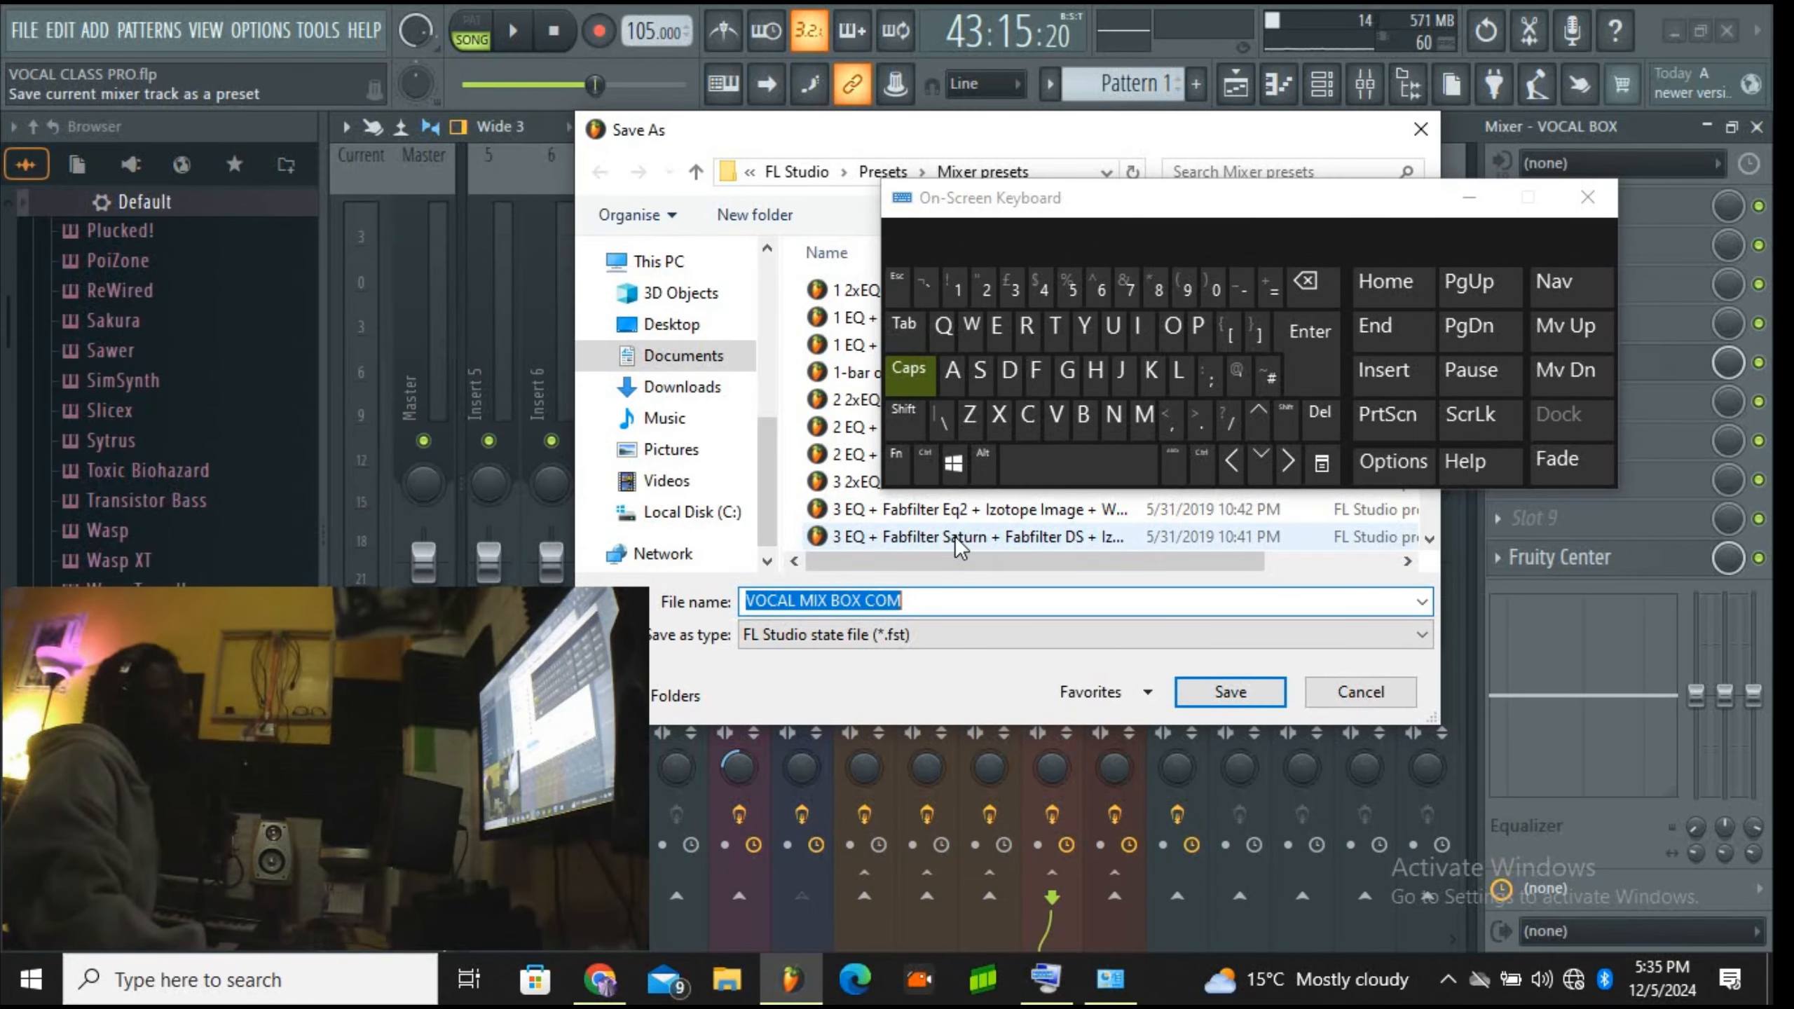
pyautogui.click(929, 601)
pyautogui.click(1198, 326)
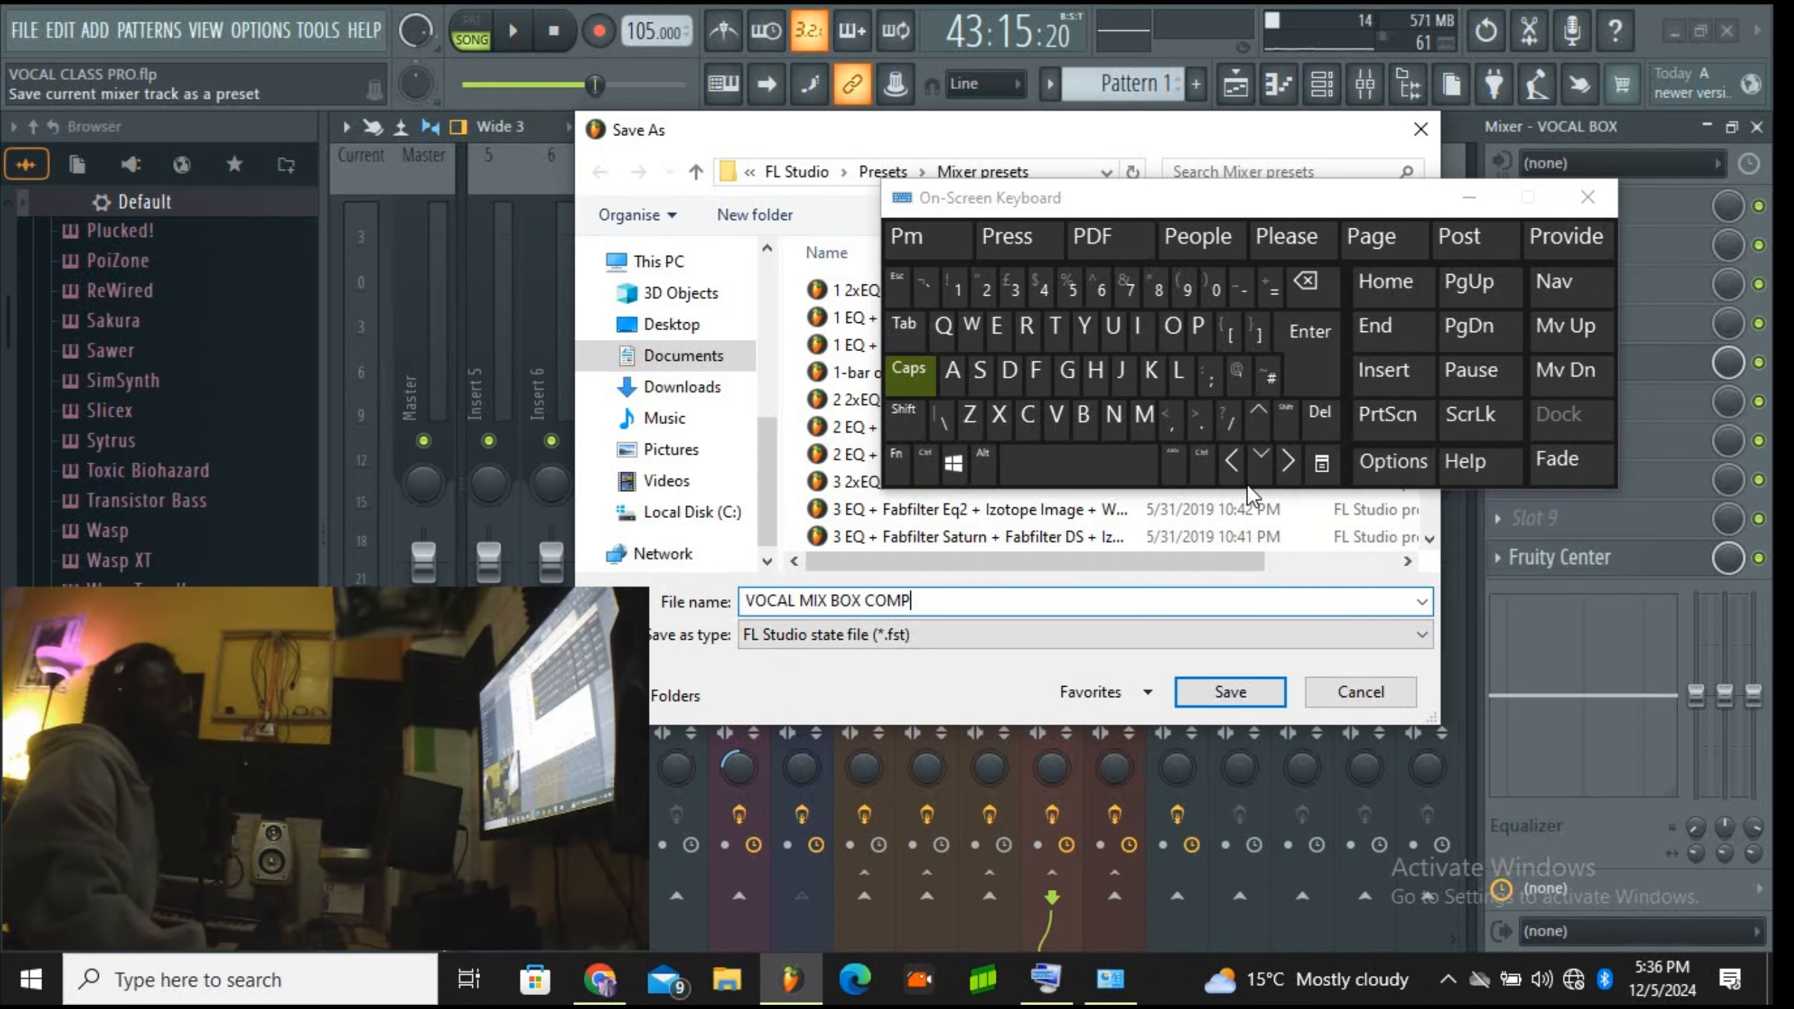
pyautogui.click(1216, 691)
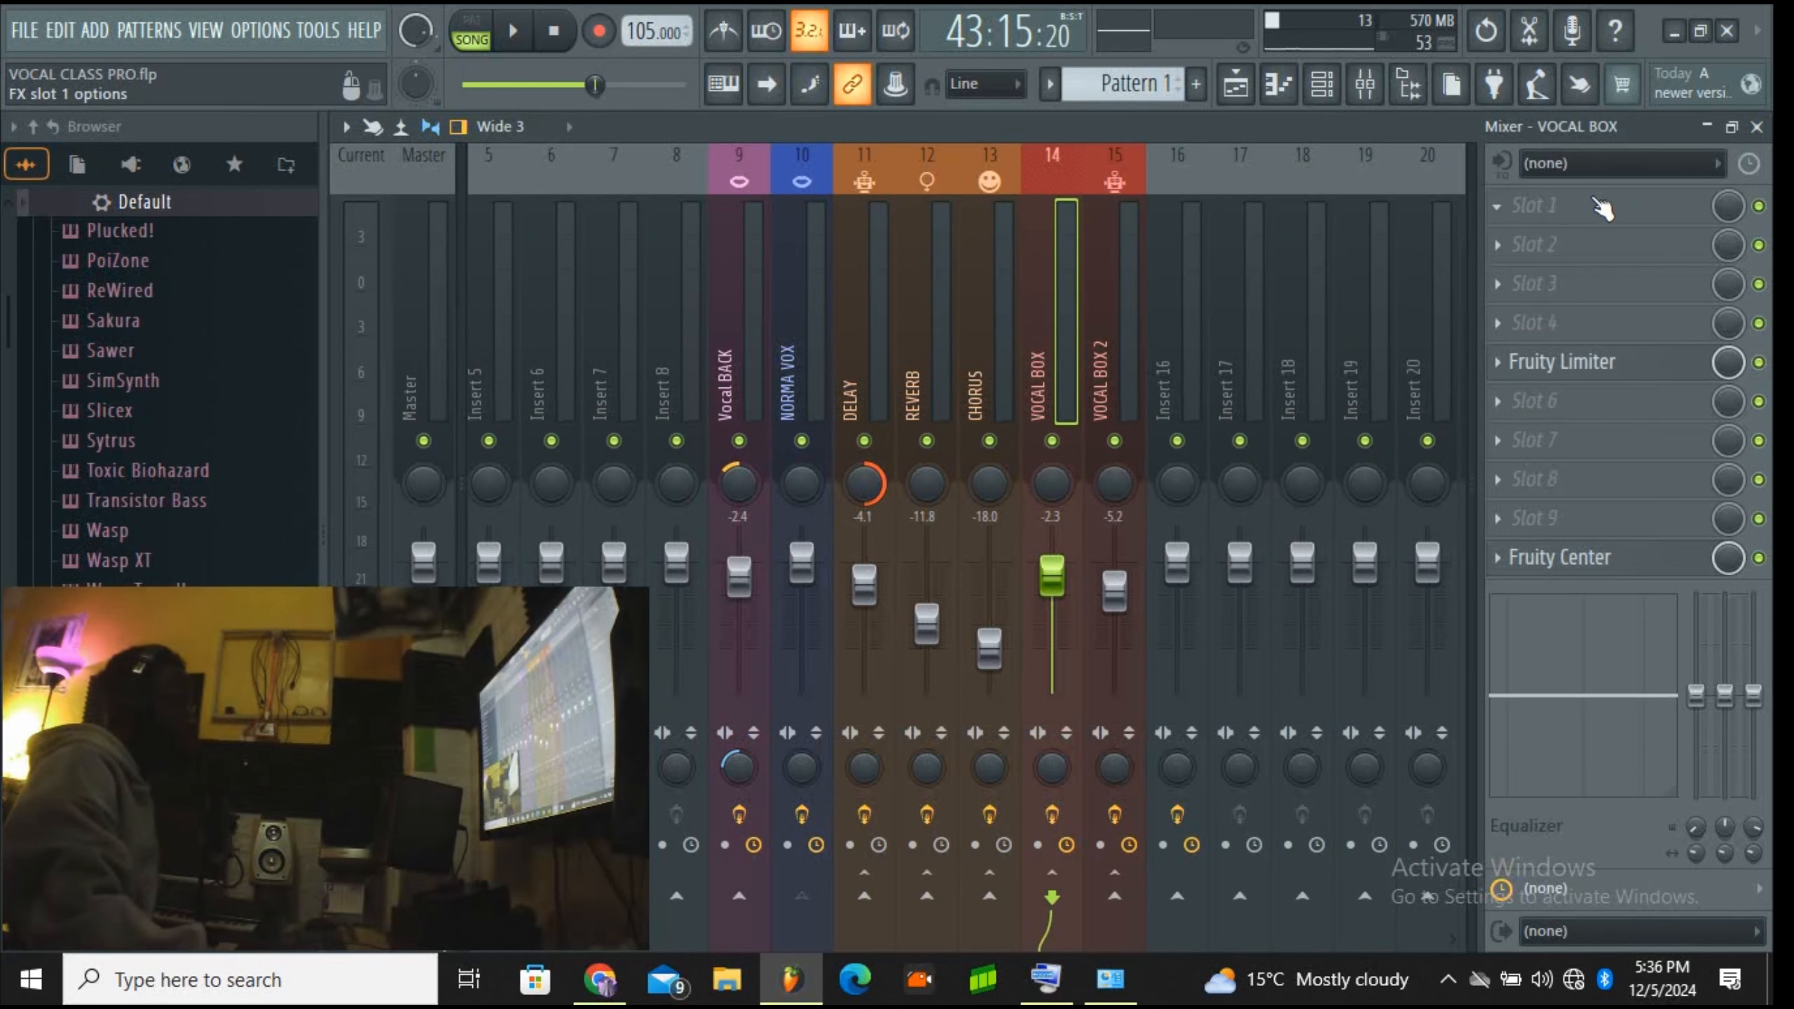
# Step: Select the NORMA VOX mixer track, play the song to listen to the finished vocal mix, and pause playback
pyautogui.click(1590, 201)
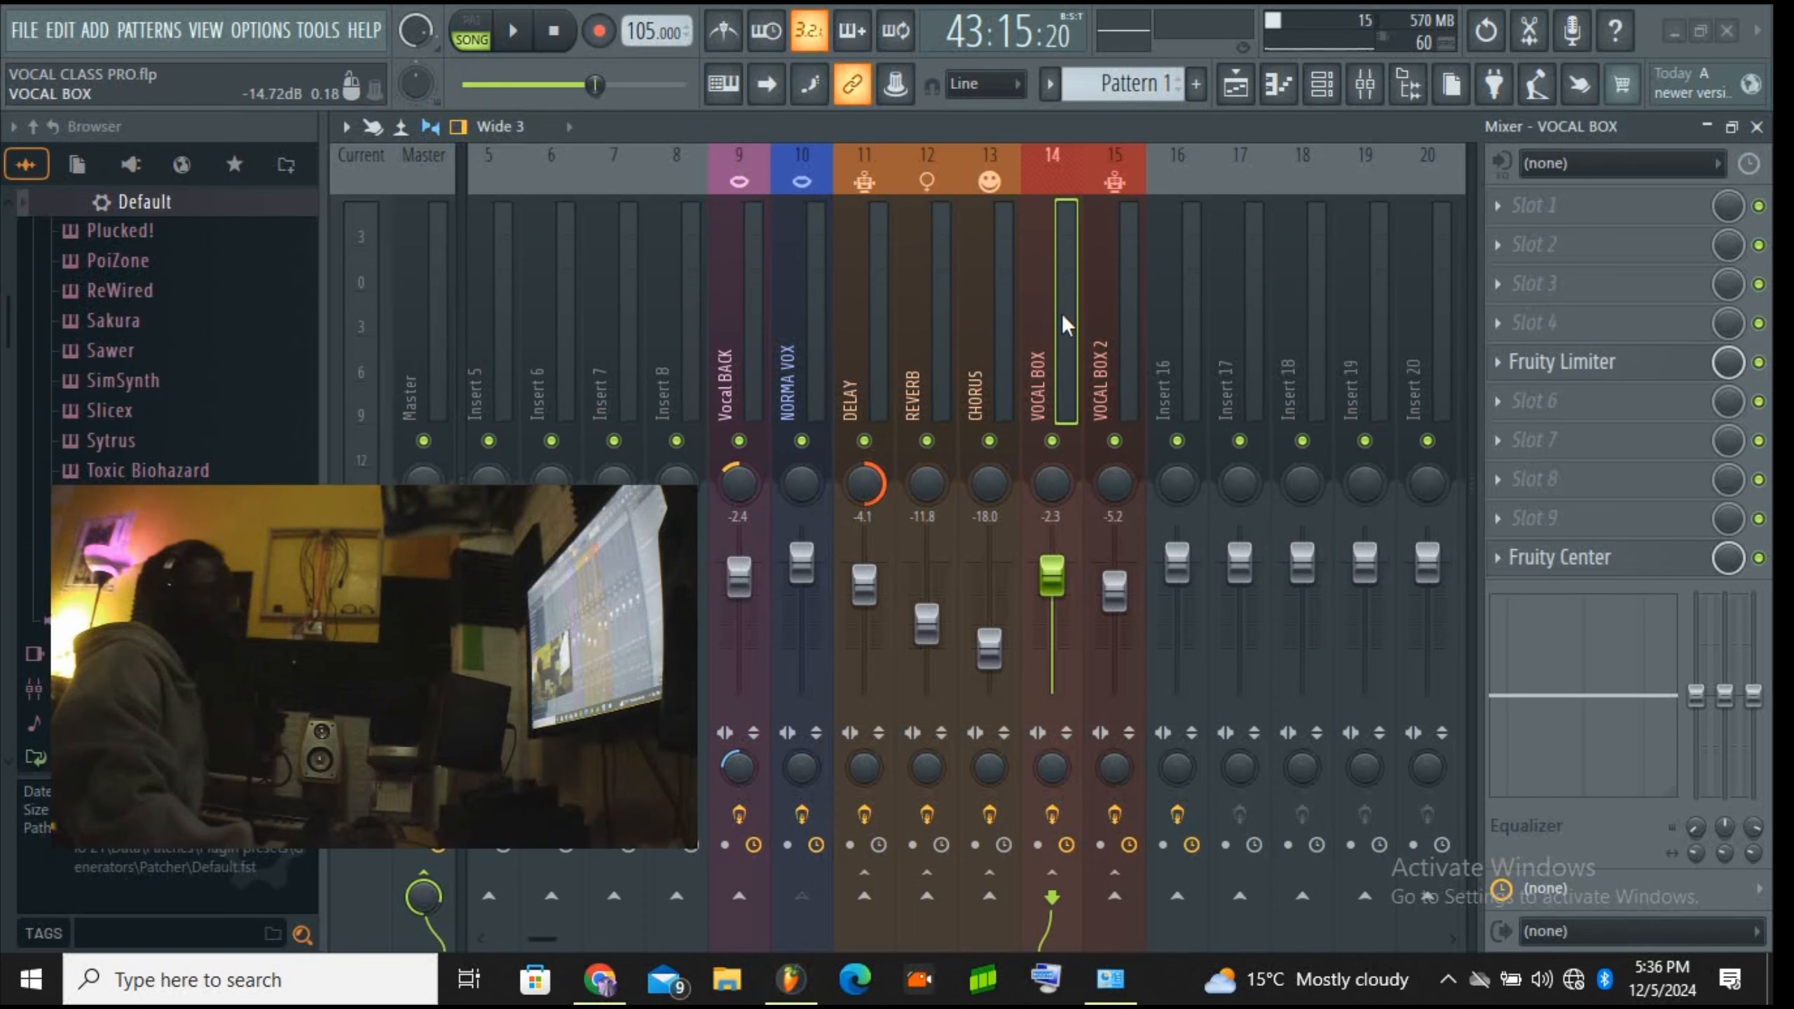
pyautogui.click(819, 378)
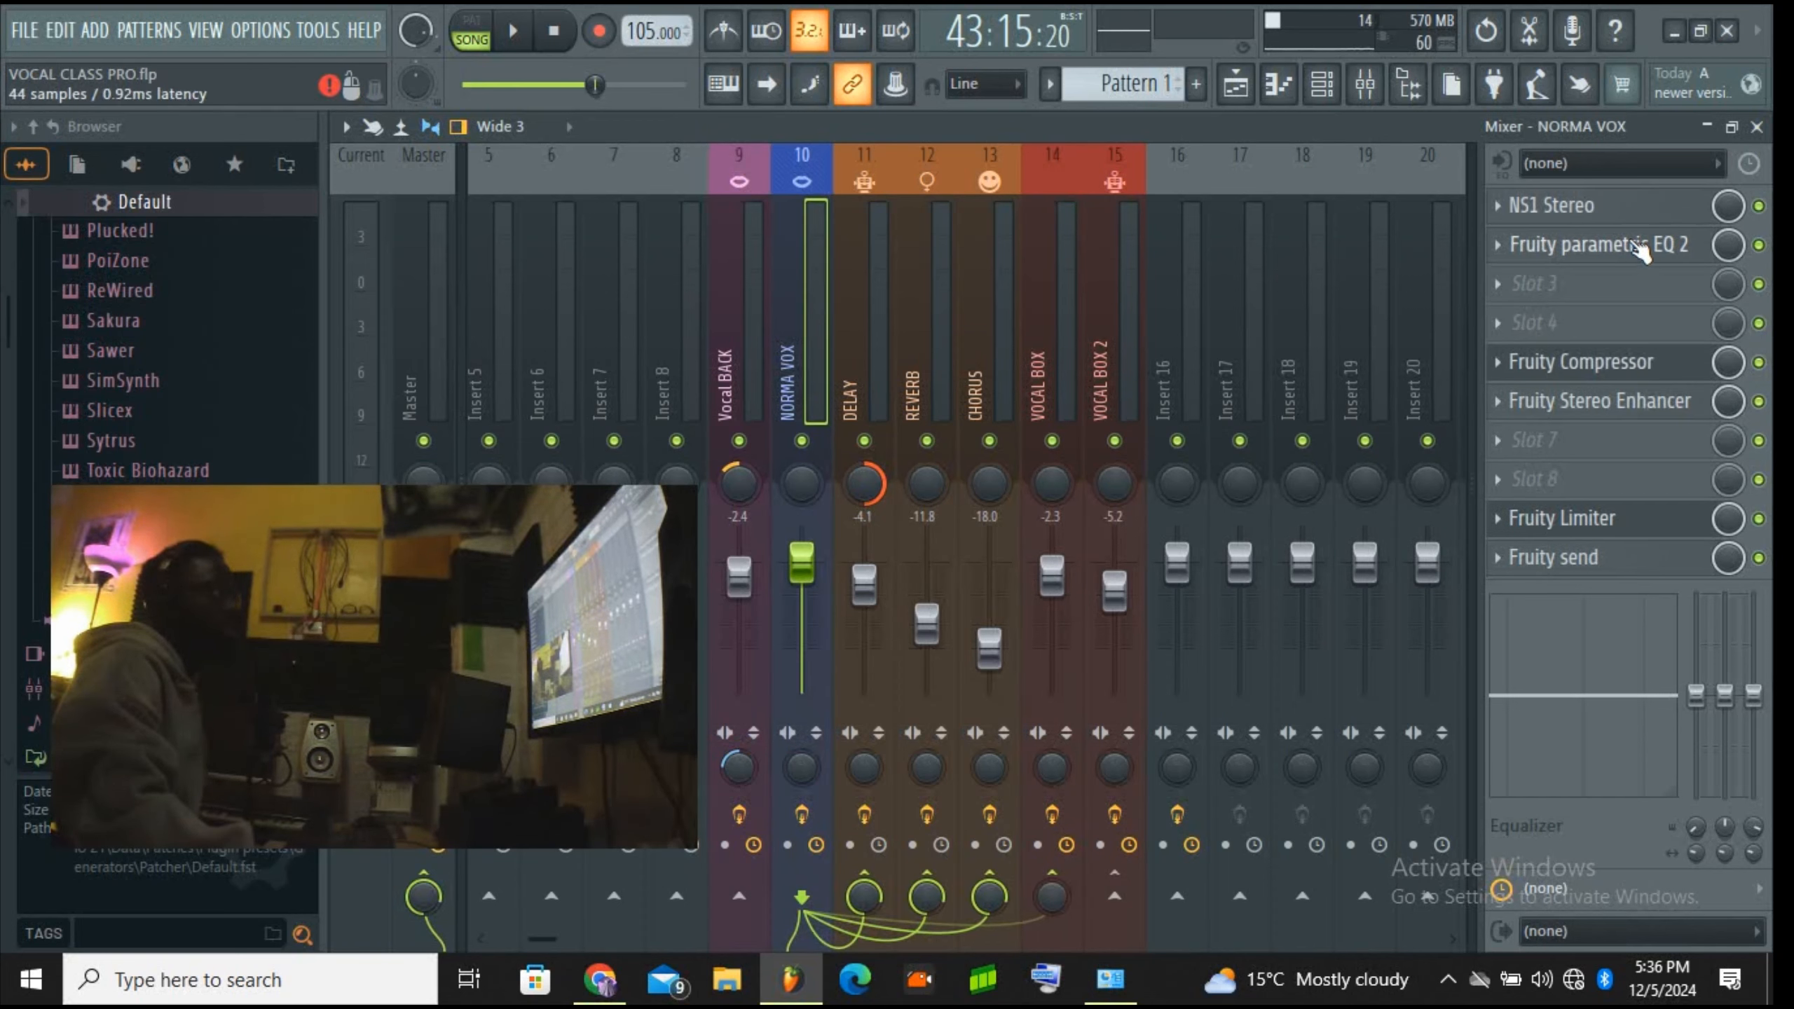
pyautogui.moveTo(1639, 248)
pyautogui.mouseDown()
pyautogui.moveTo(1639, 288)
pyautogui.moveTo(1639, 247)
pyautogui.mouseUp()
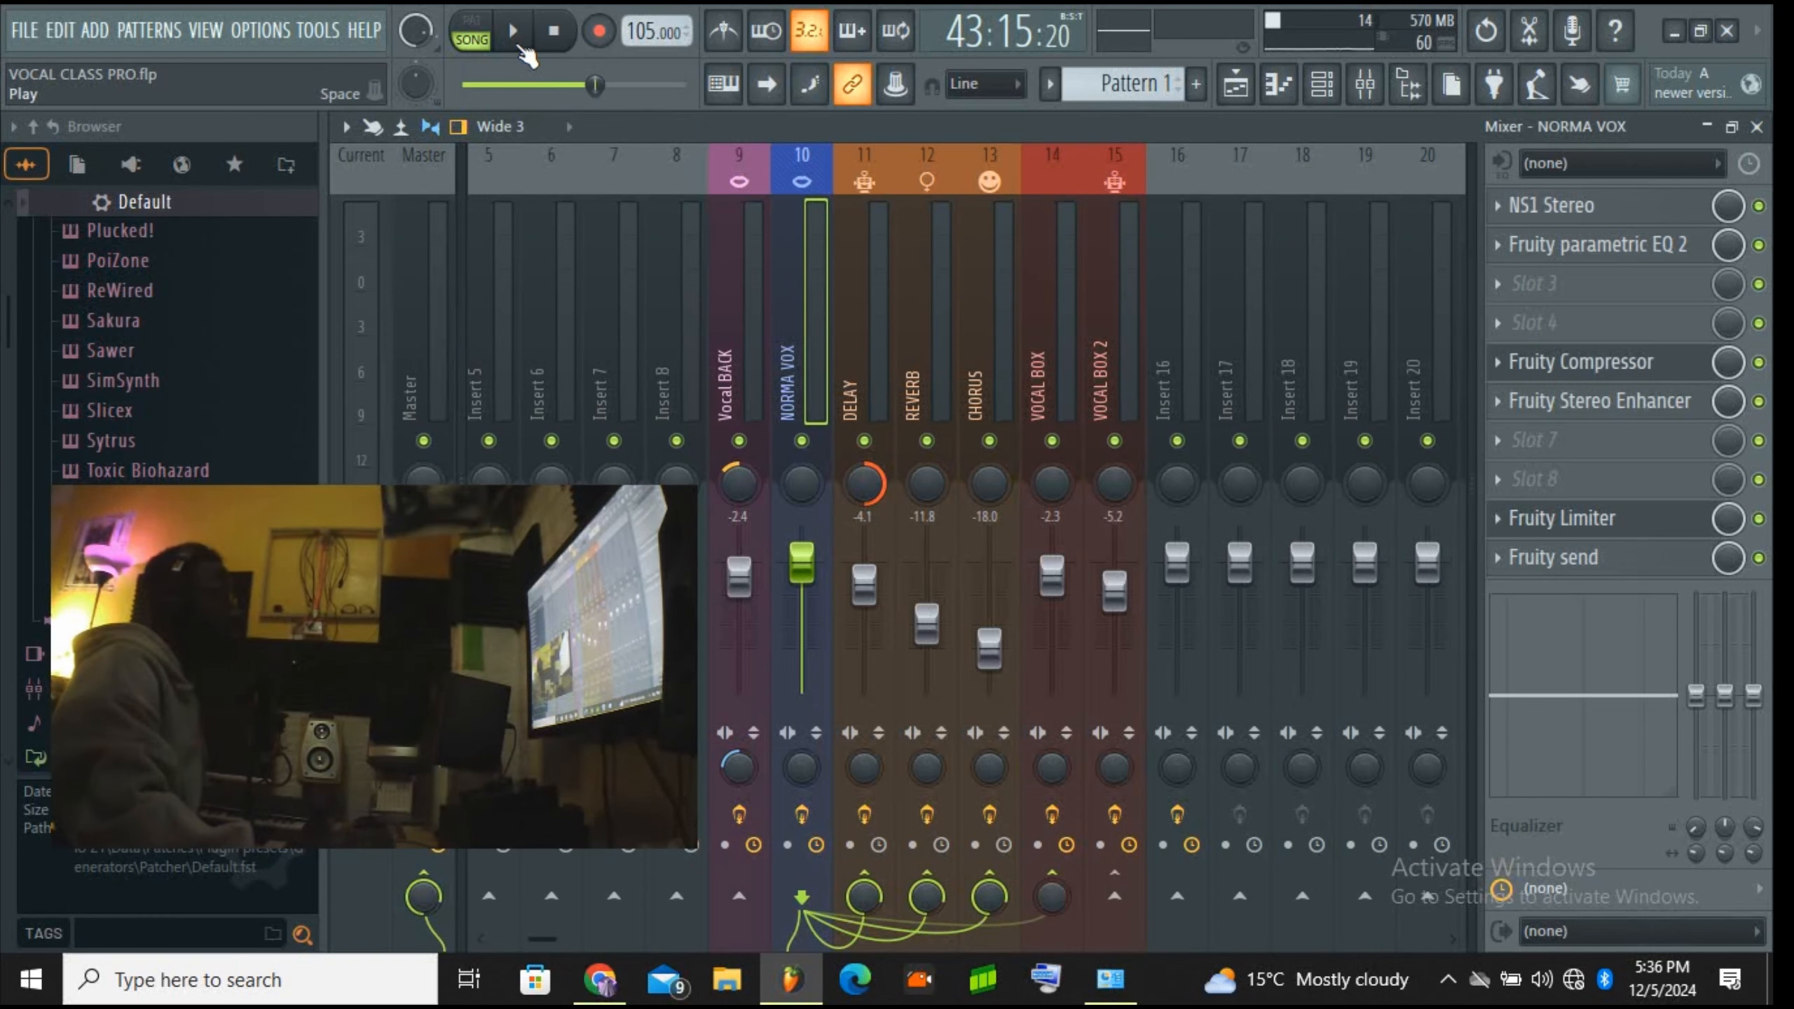
pyautogui.click(518, 41)
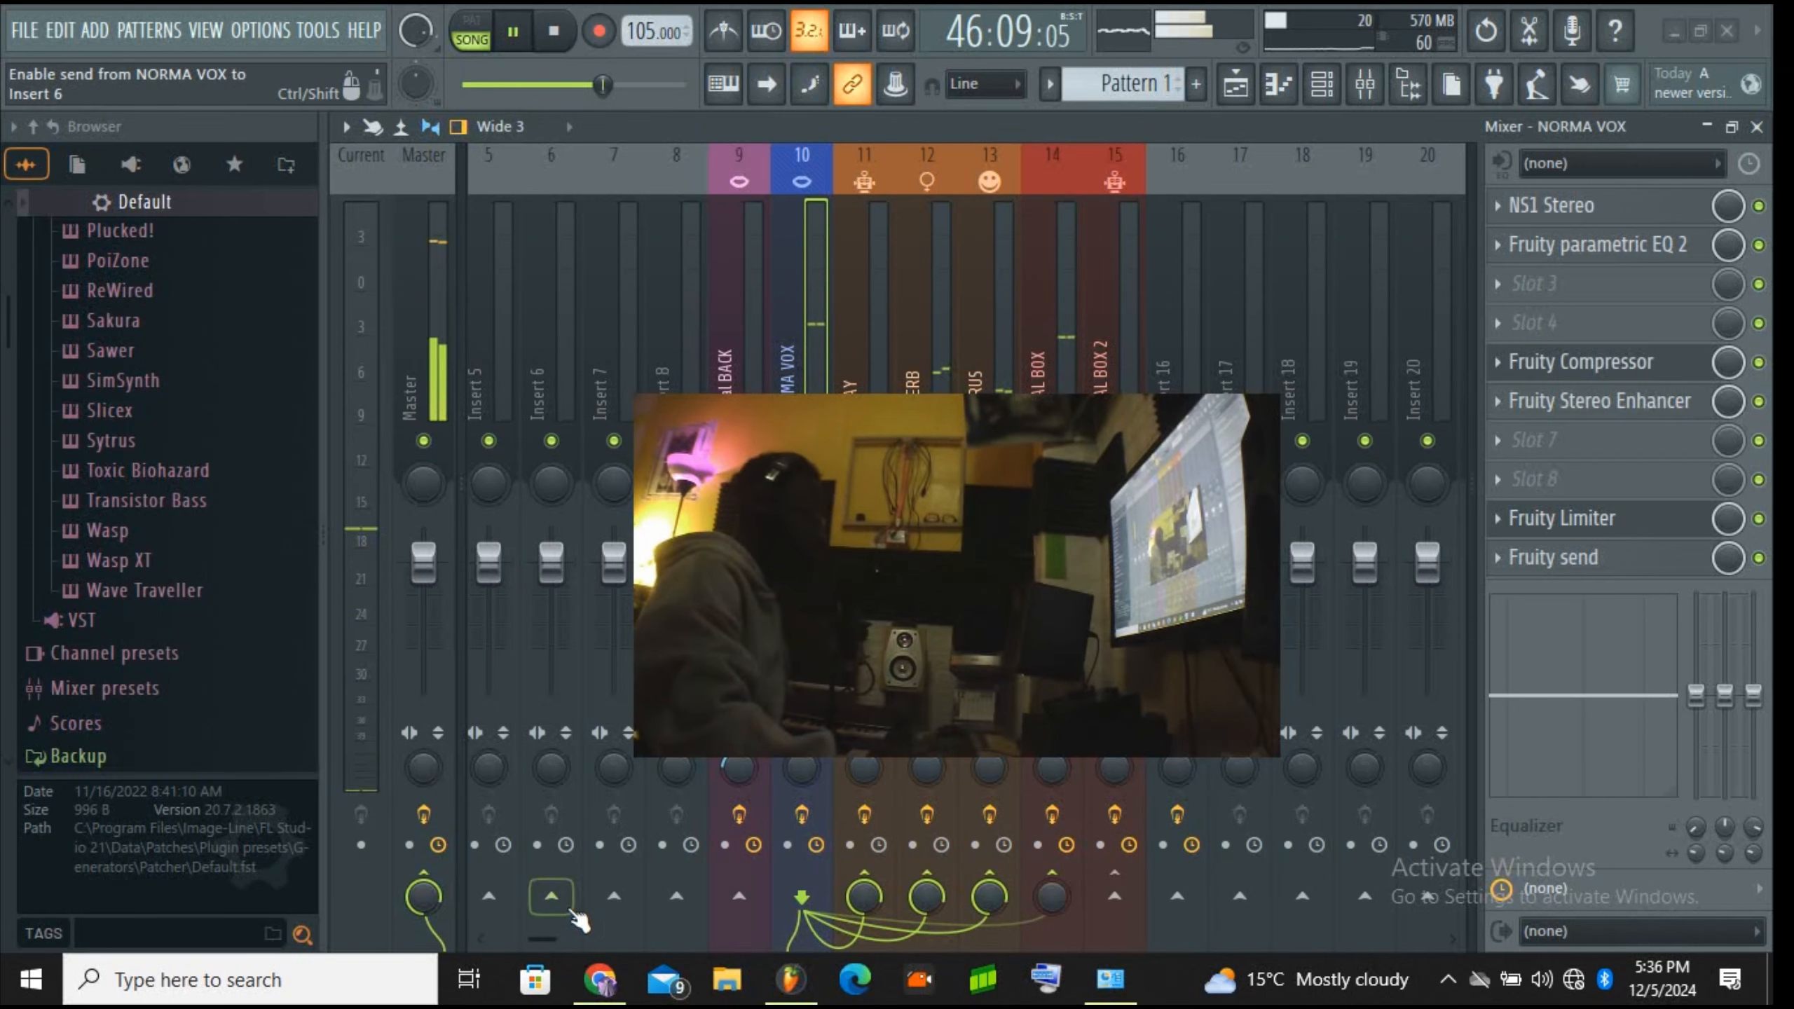
pyautogui.moveTo(552, 929); pyautogui.dragTo(521, 937)
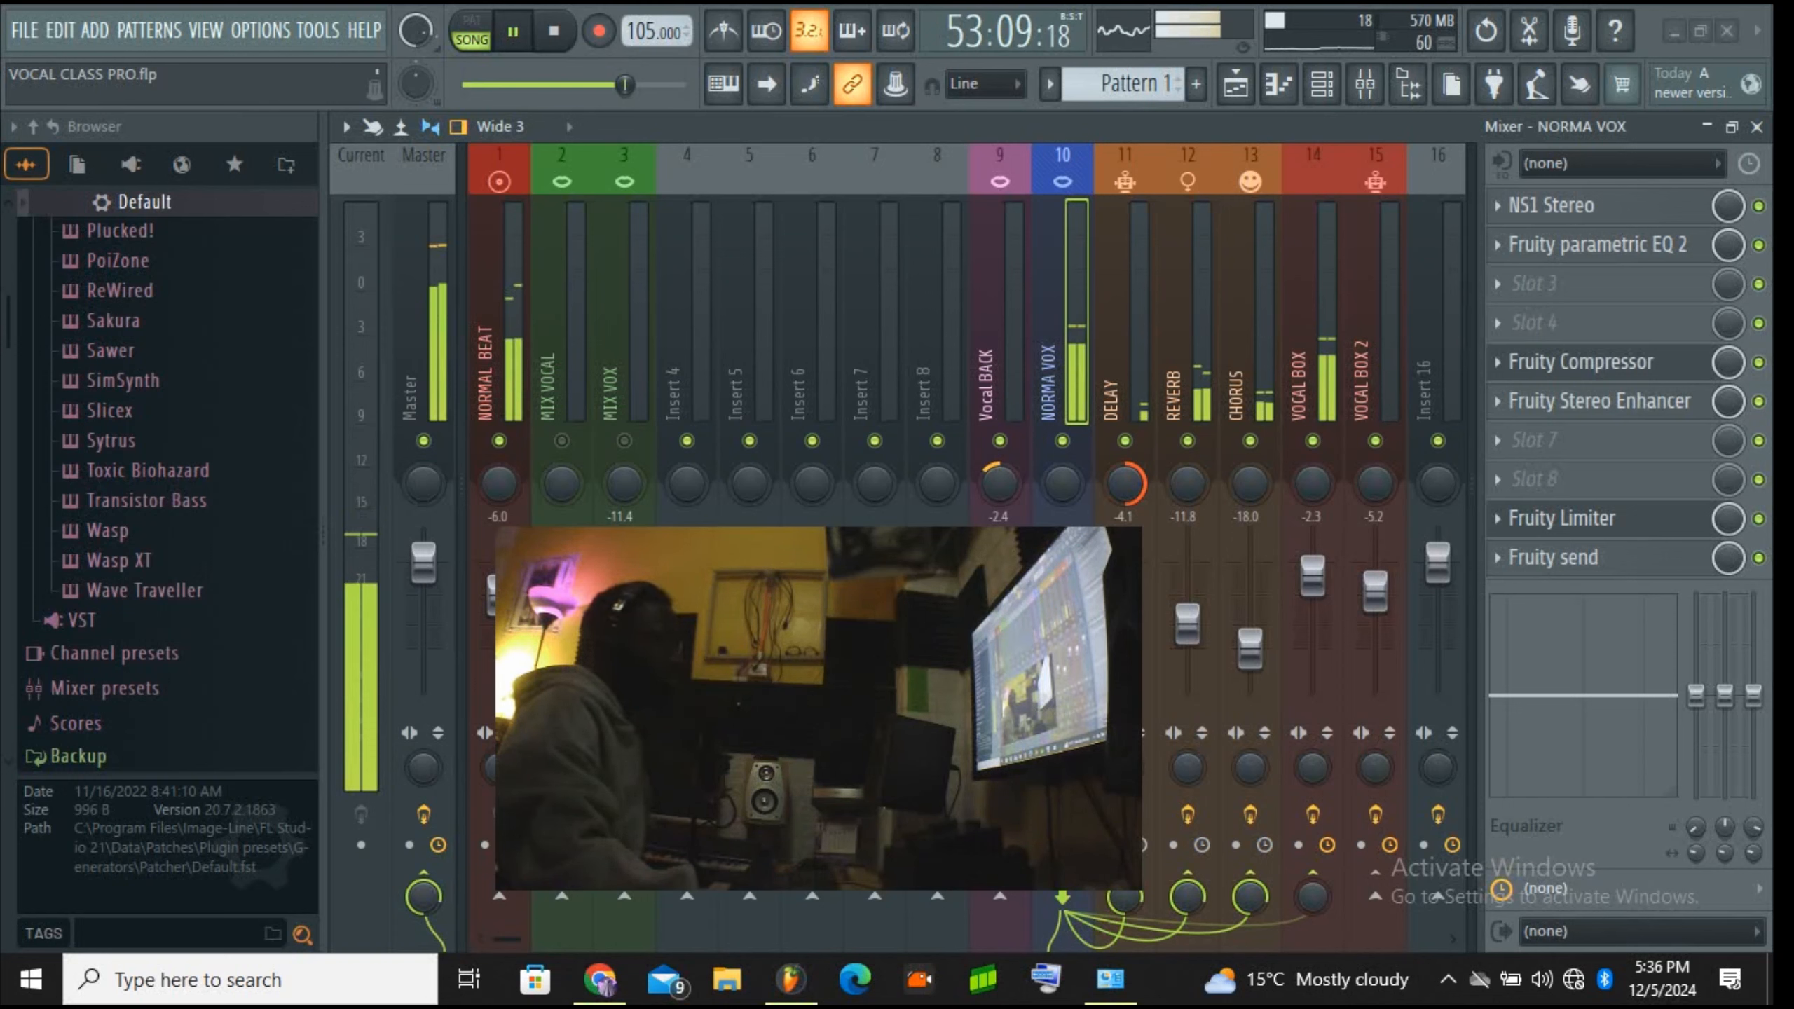
pyautogui.click(513, 30)
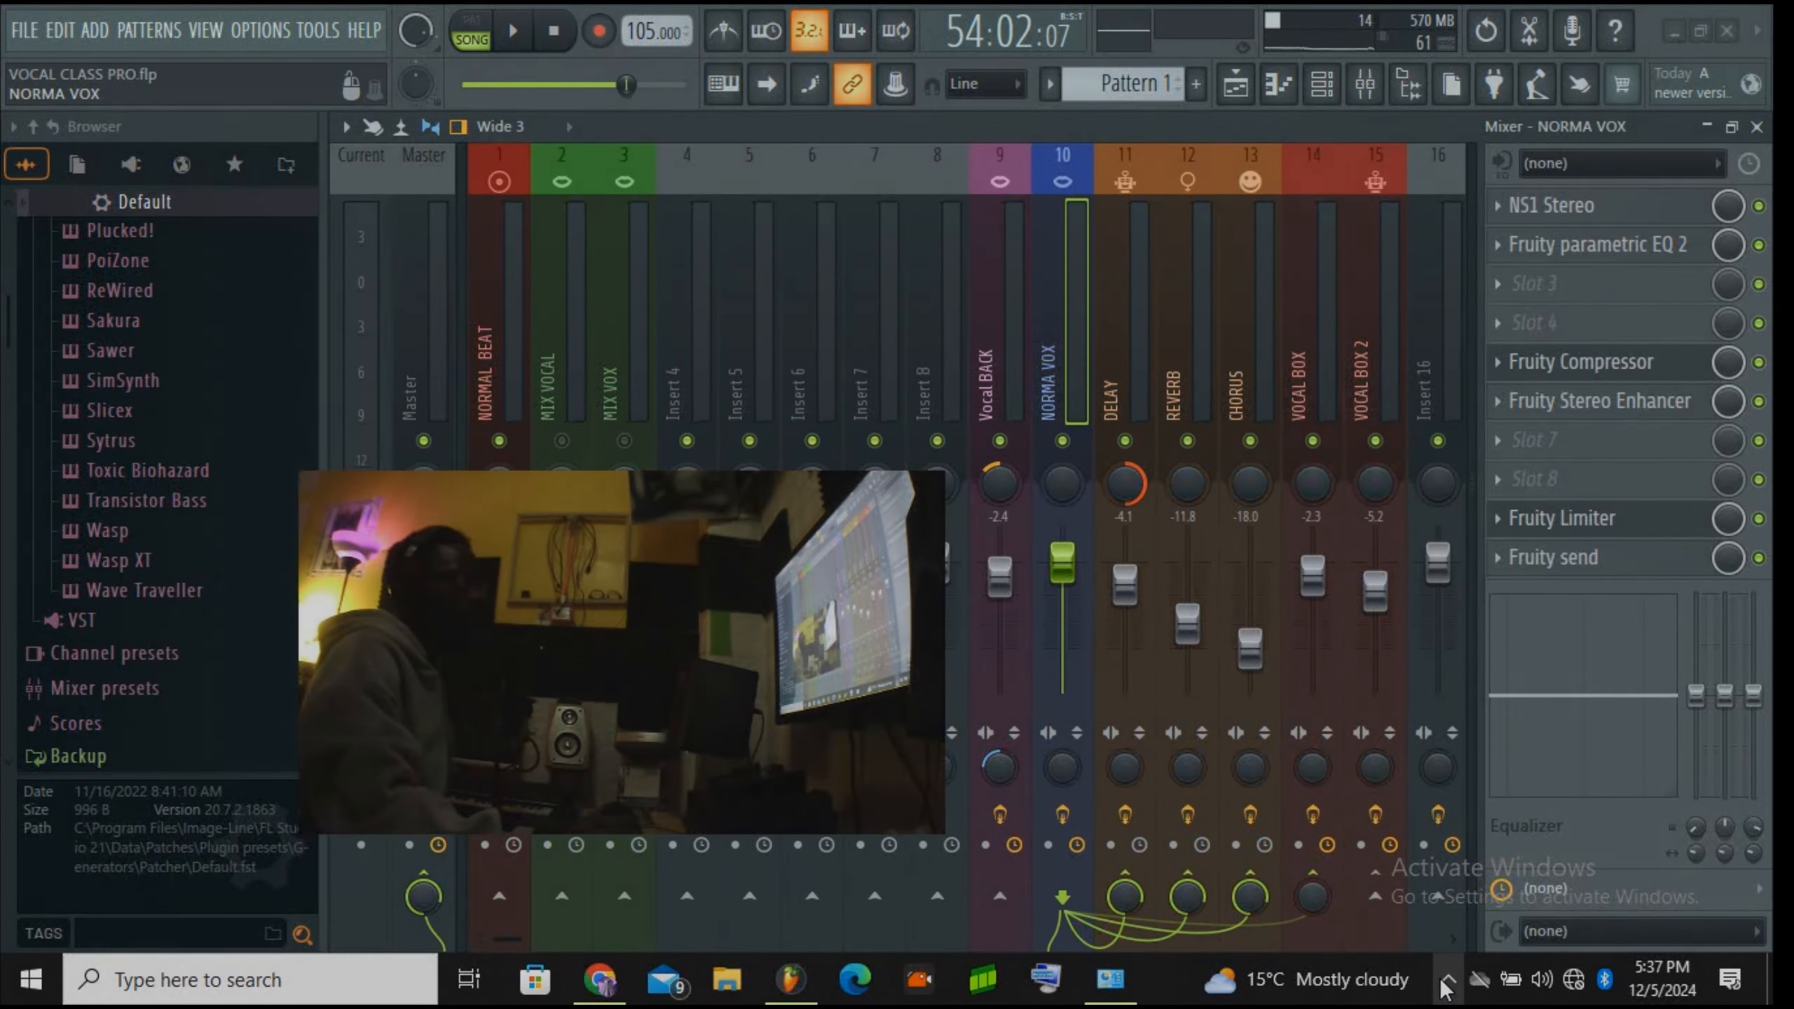
pyautogui.click(1448, 981)
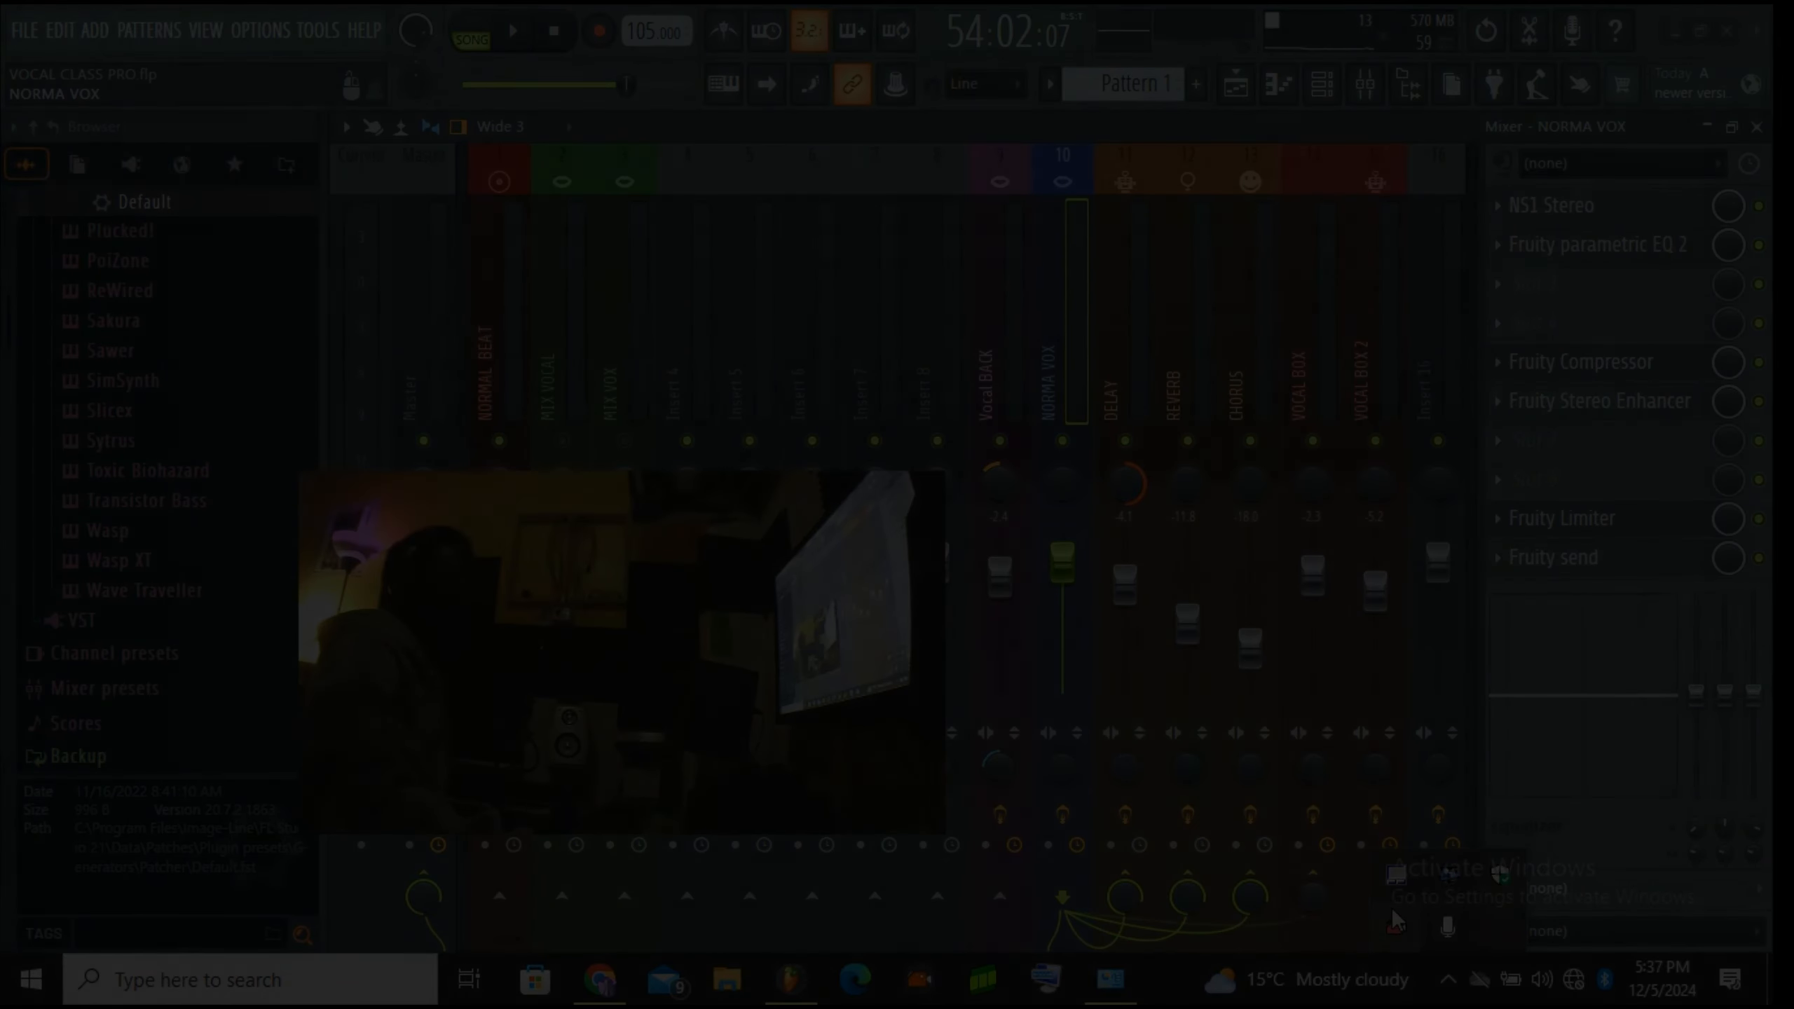